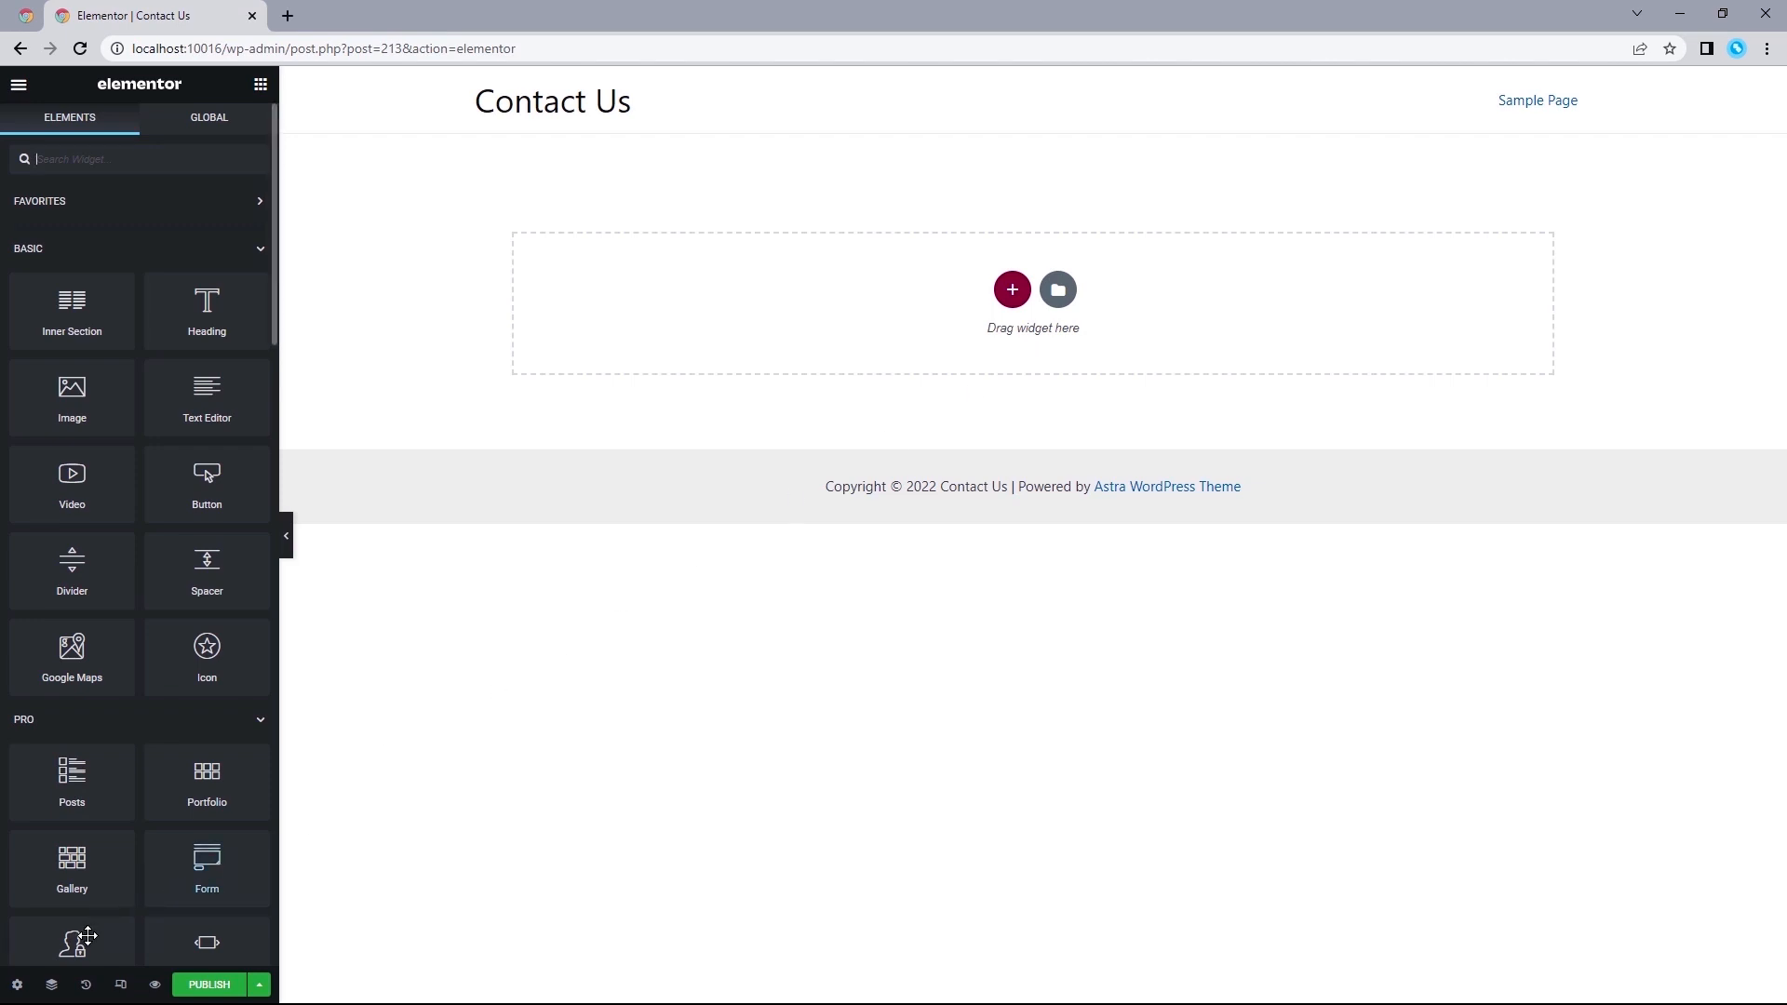
Set the Contact Us page's layout to Elementor Canvas in the page settings.
left_click(18, 985)
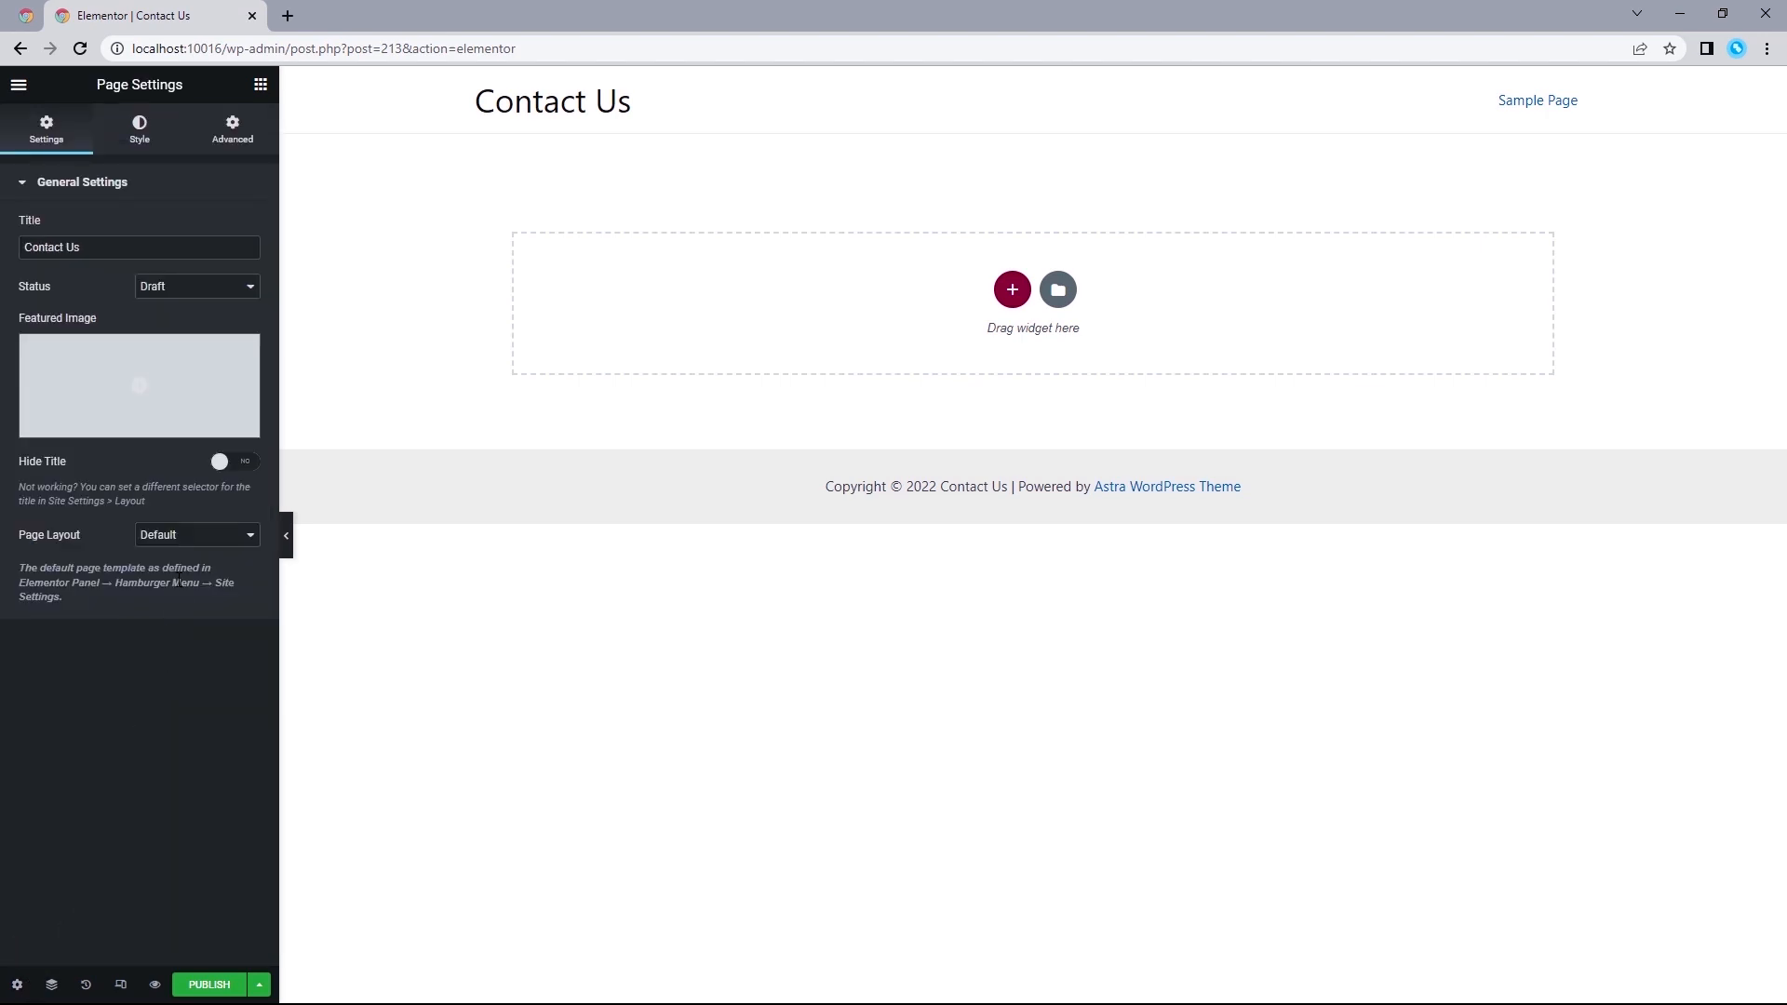
left_click(191, 537)
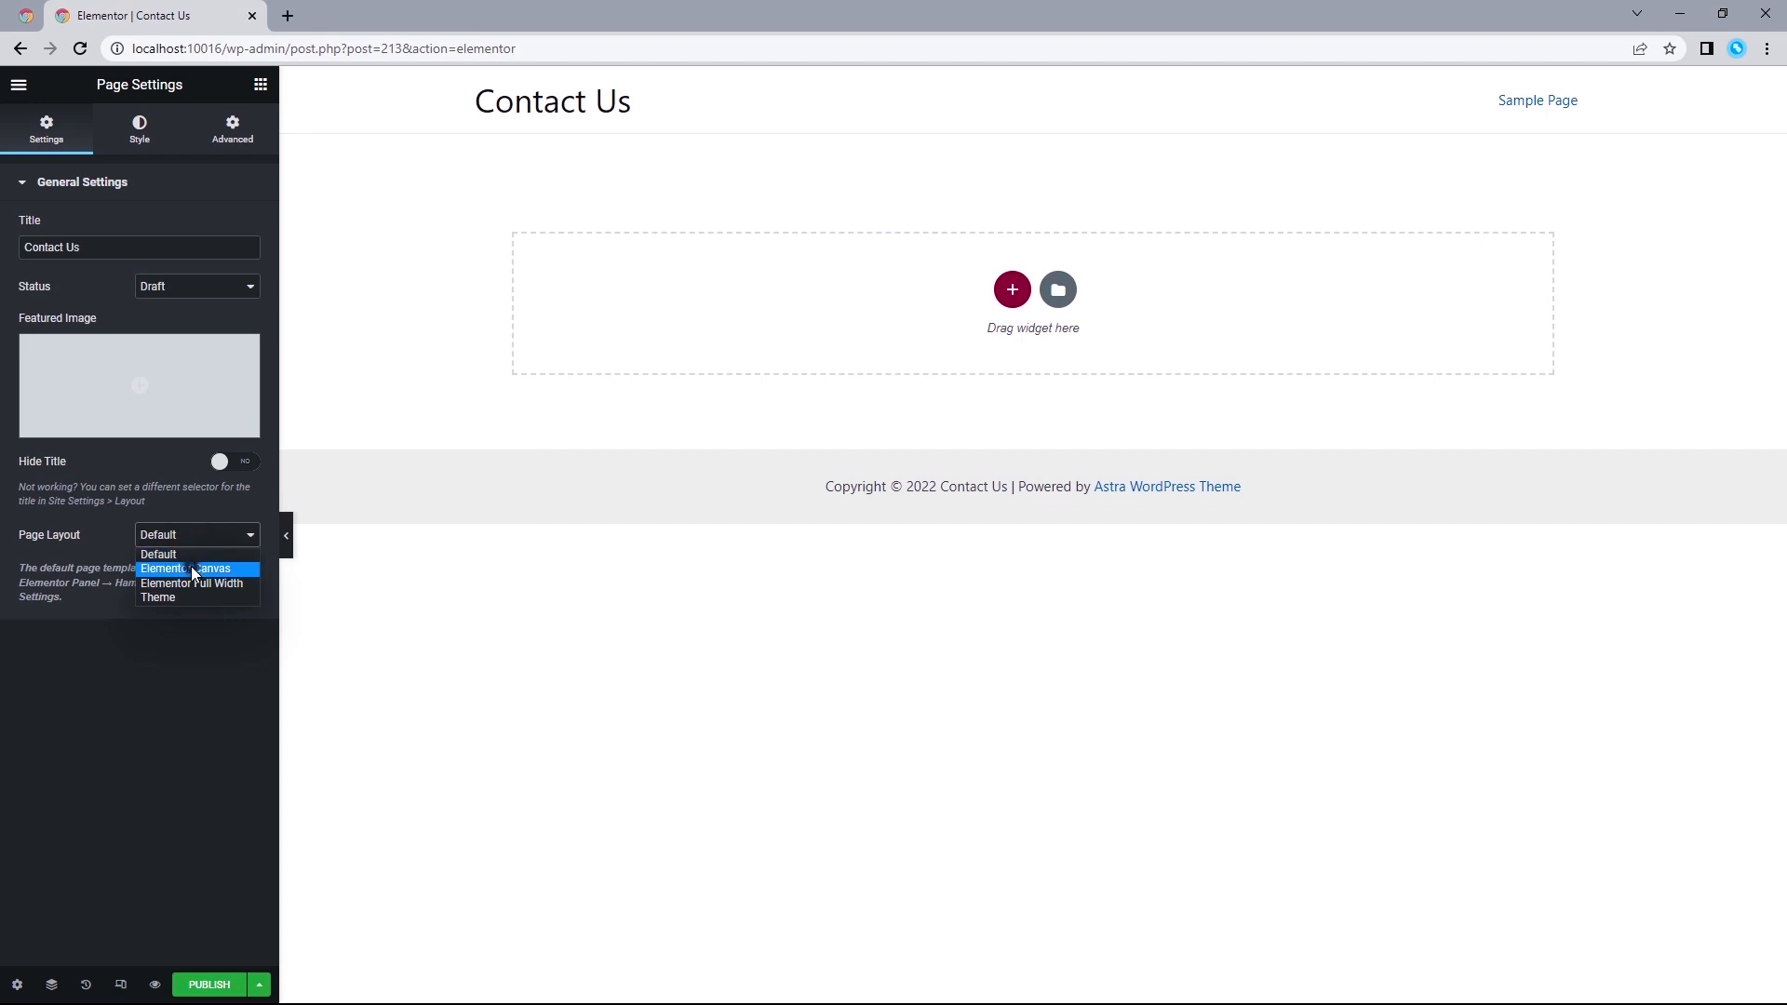
left_click(192, 565)
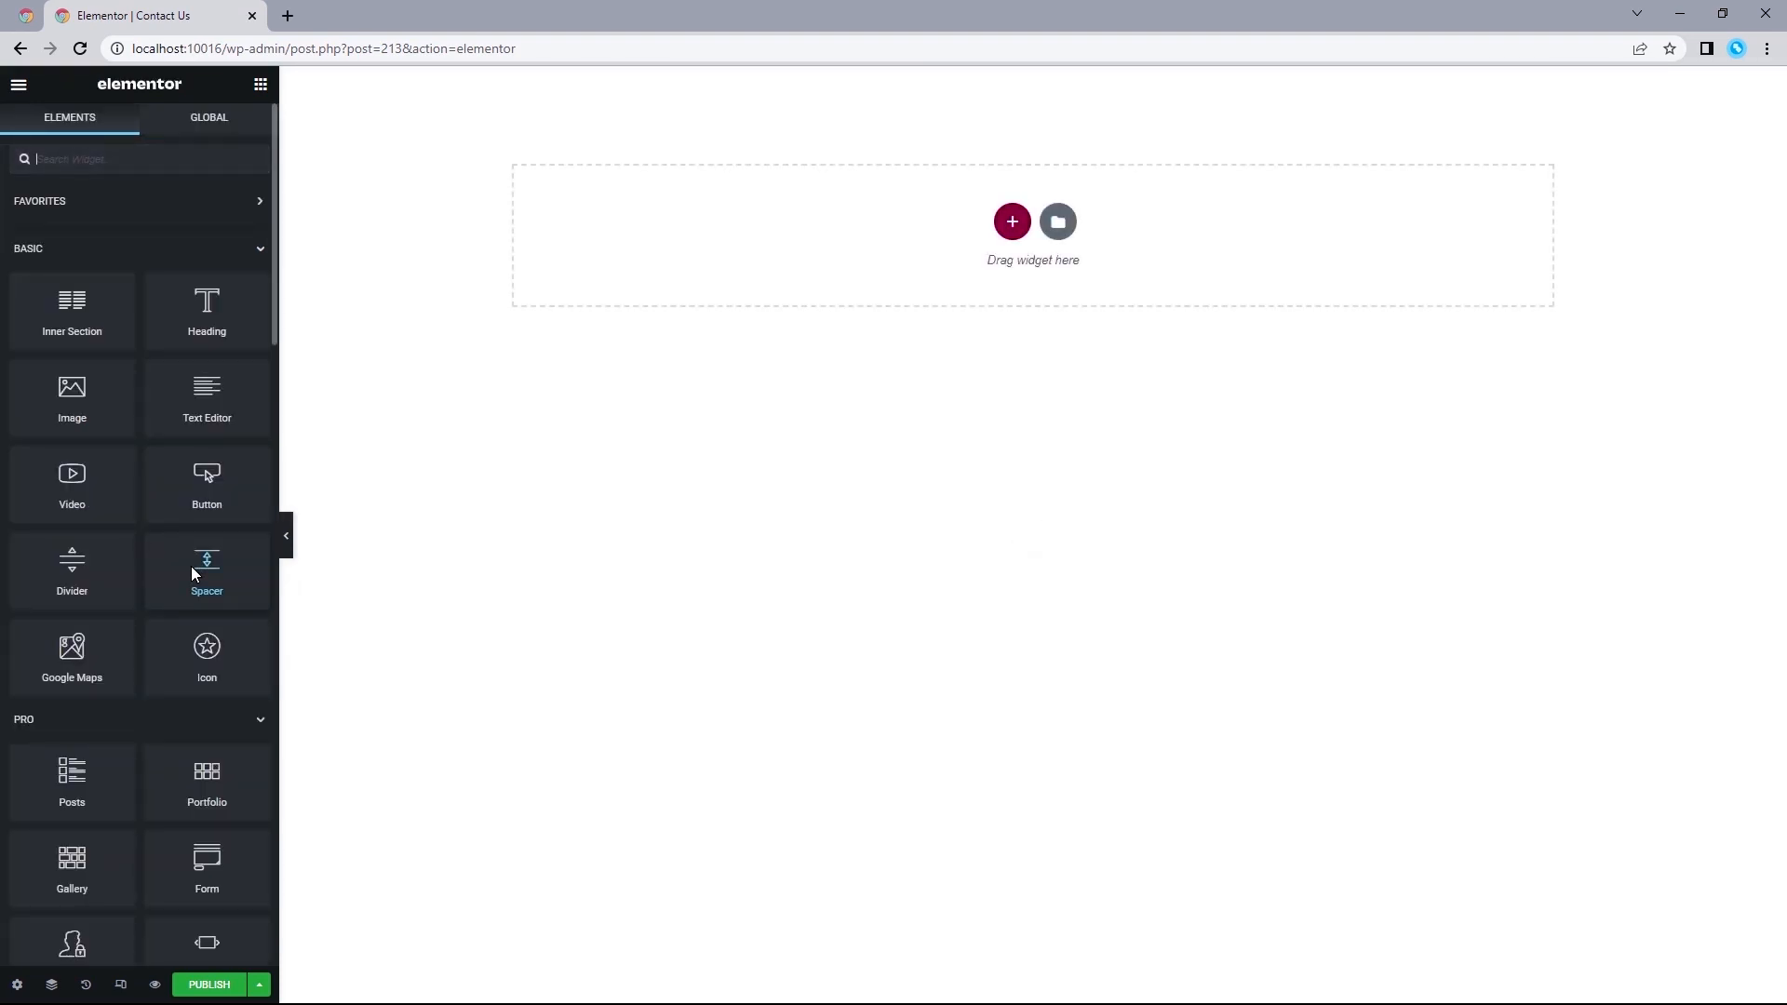
Open the global colors in the site settings and set the Primary system color to #005069.
left_click(18, 86)
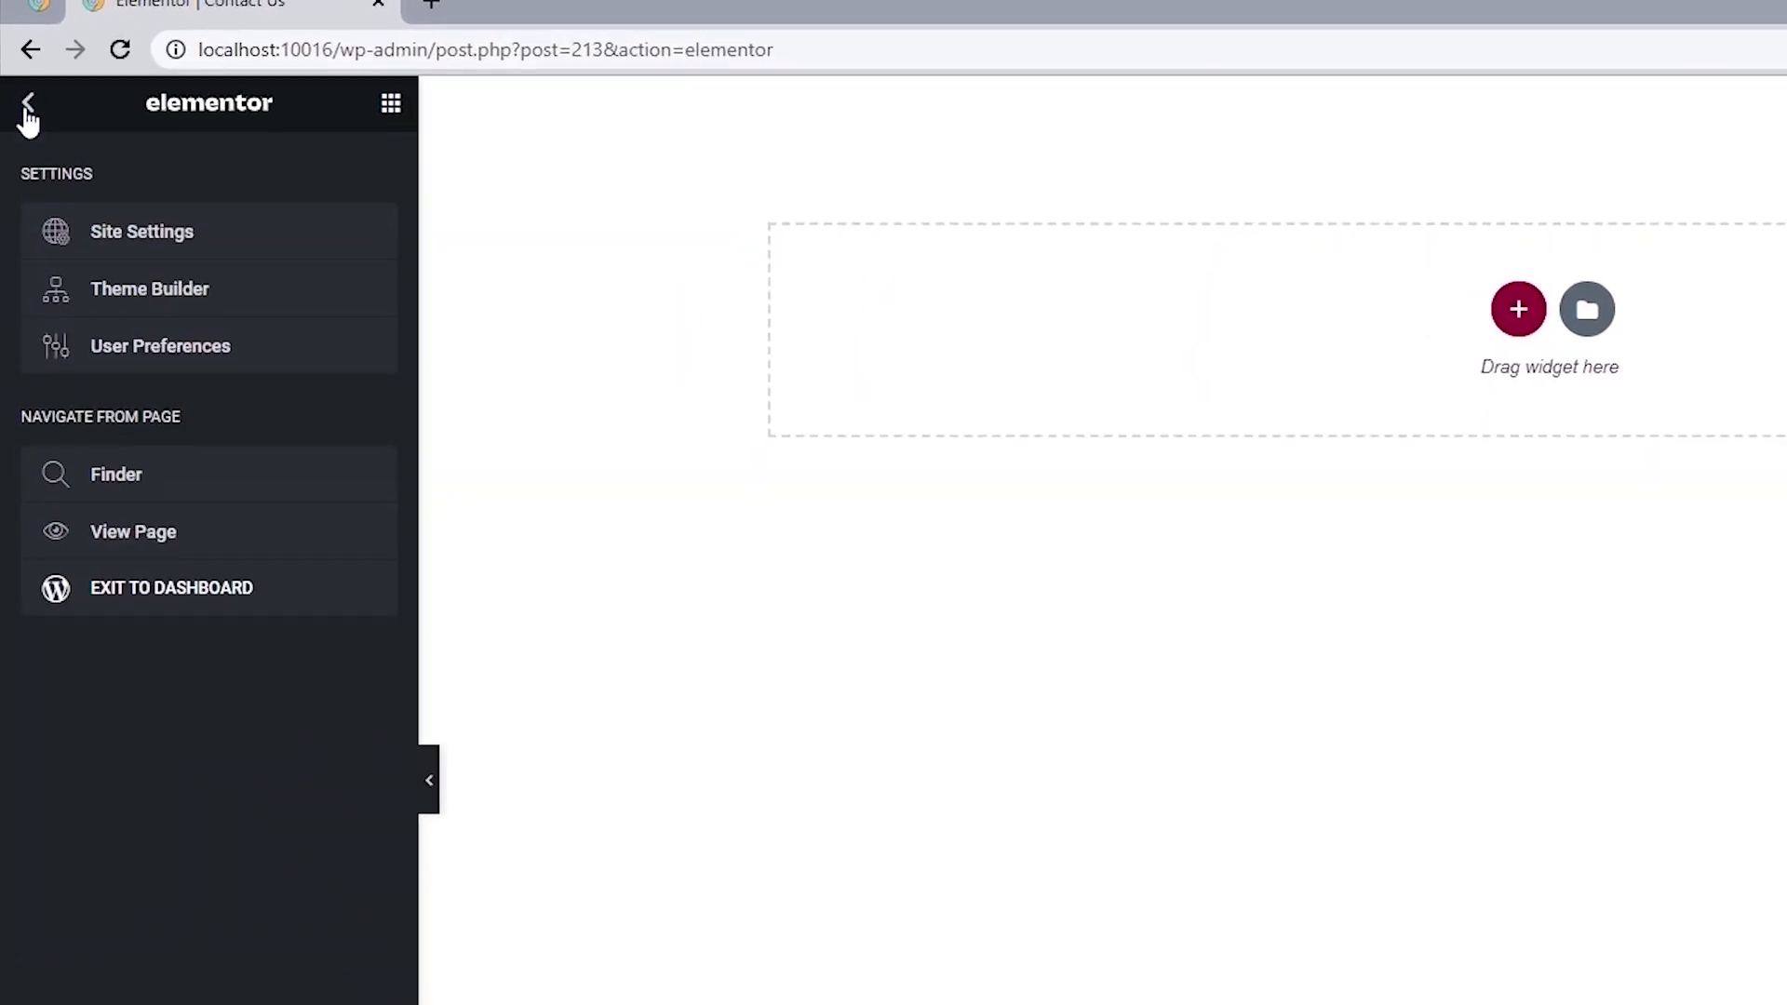
left_click(168, 232)
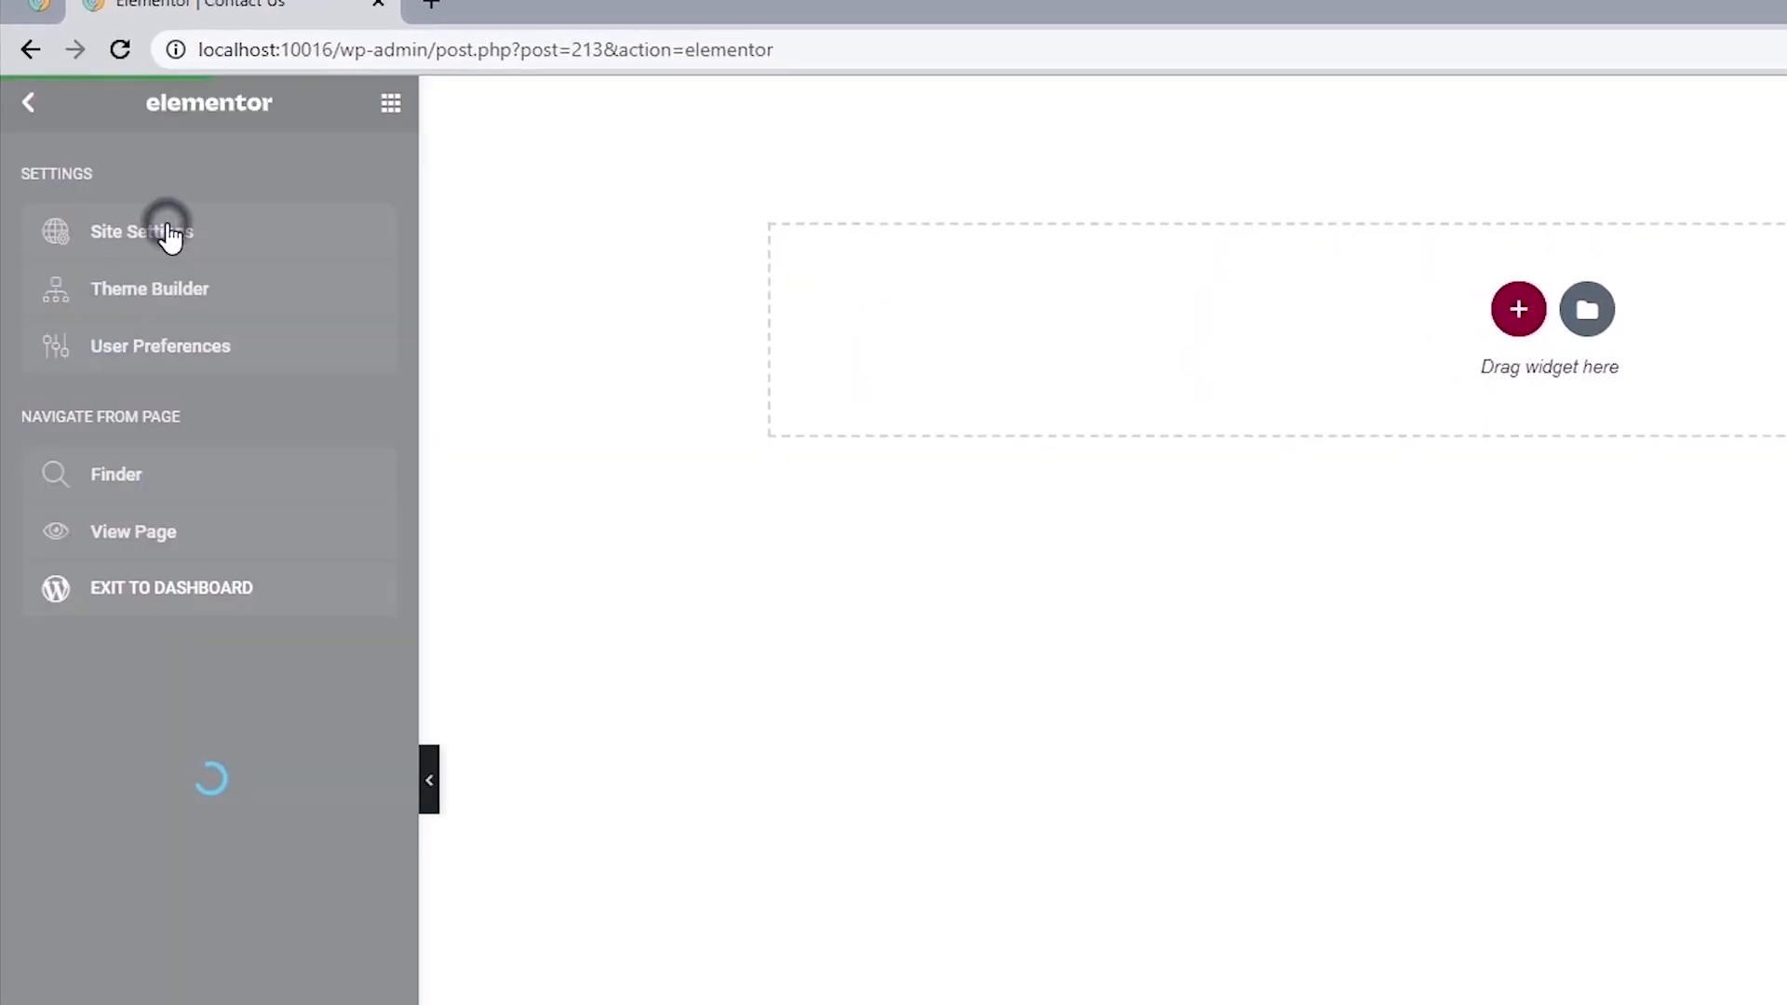
left_click(168, 233)
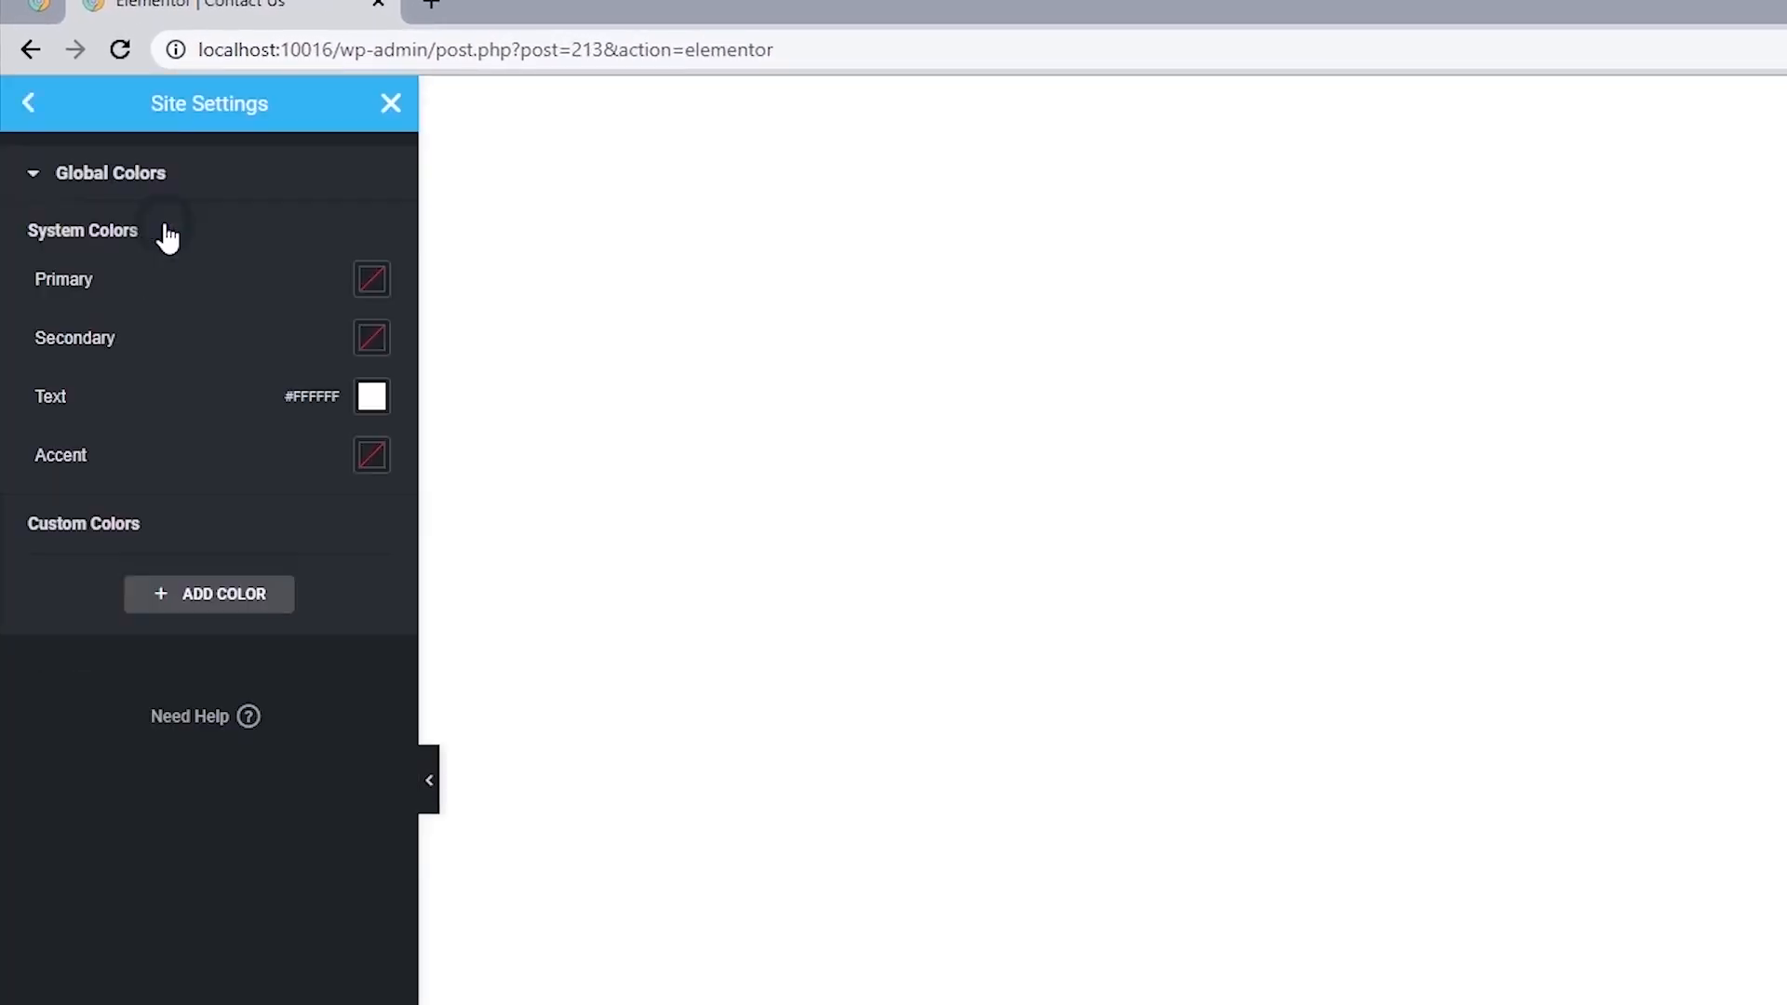
left_click(371, 279)
type("#00")
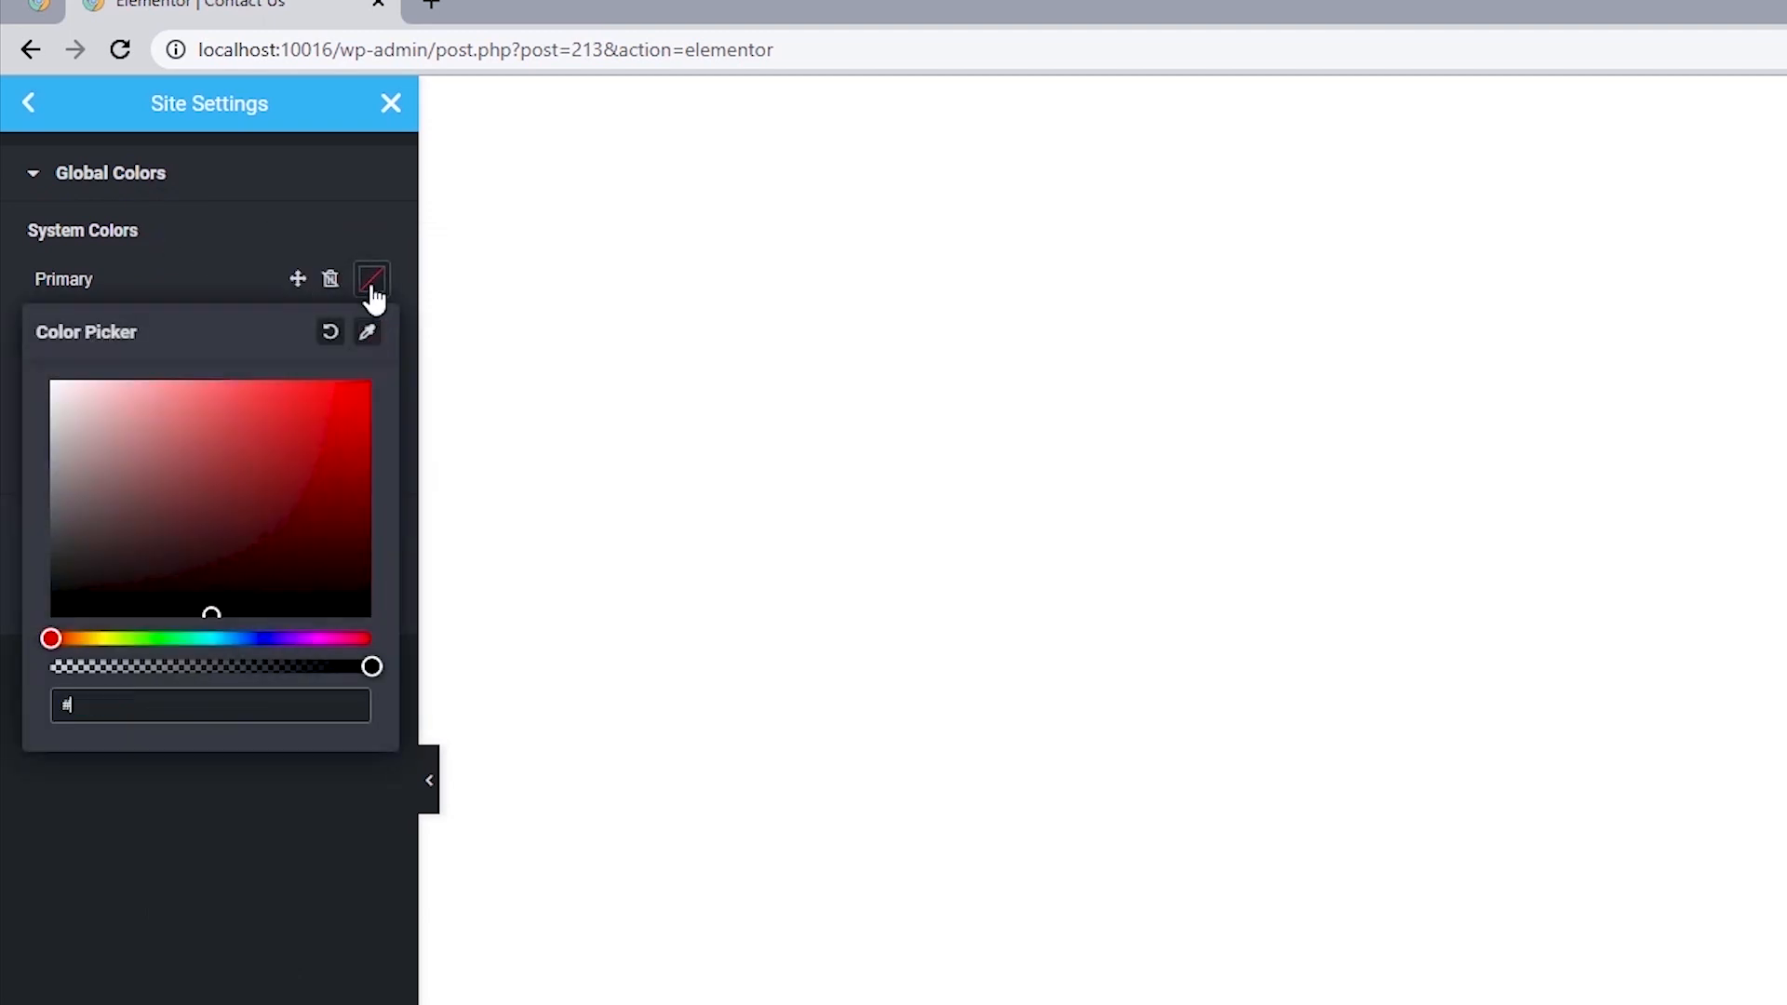
type("5069")
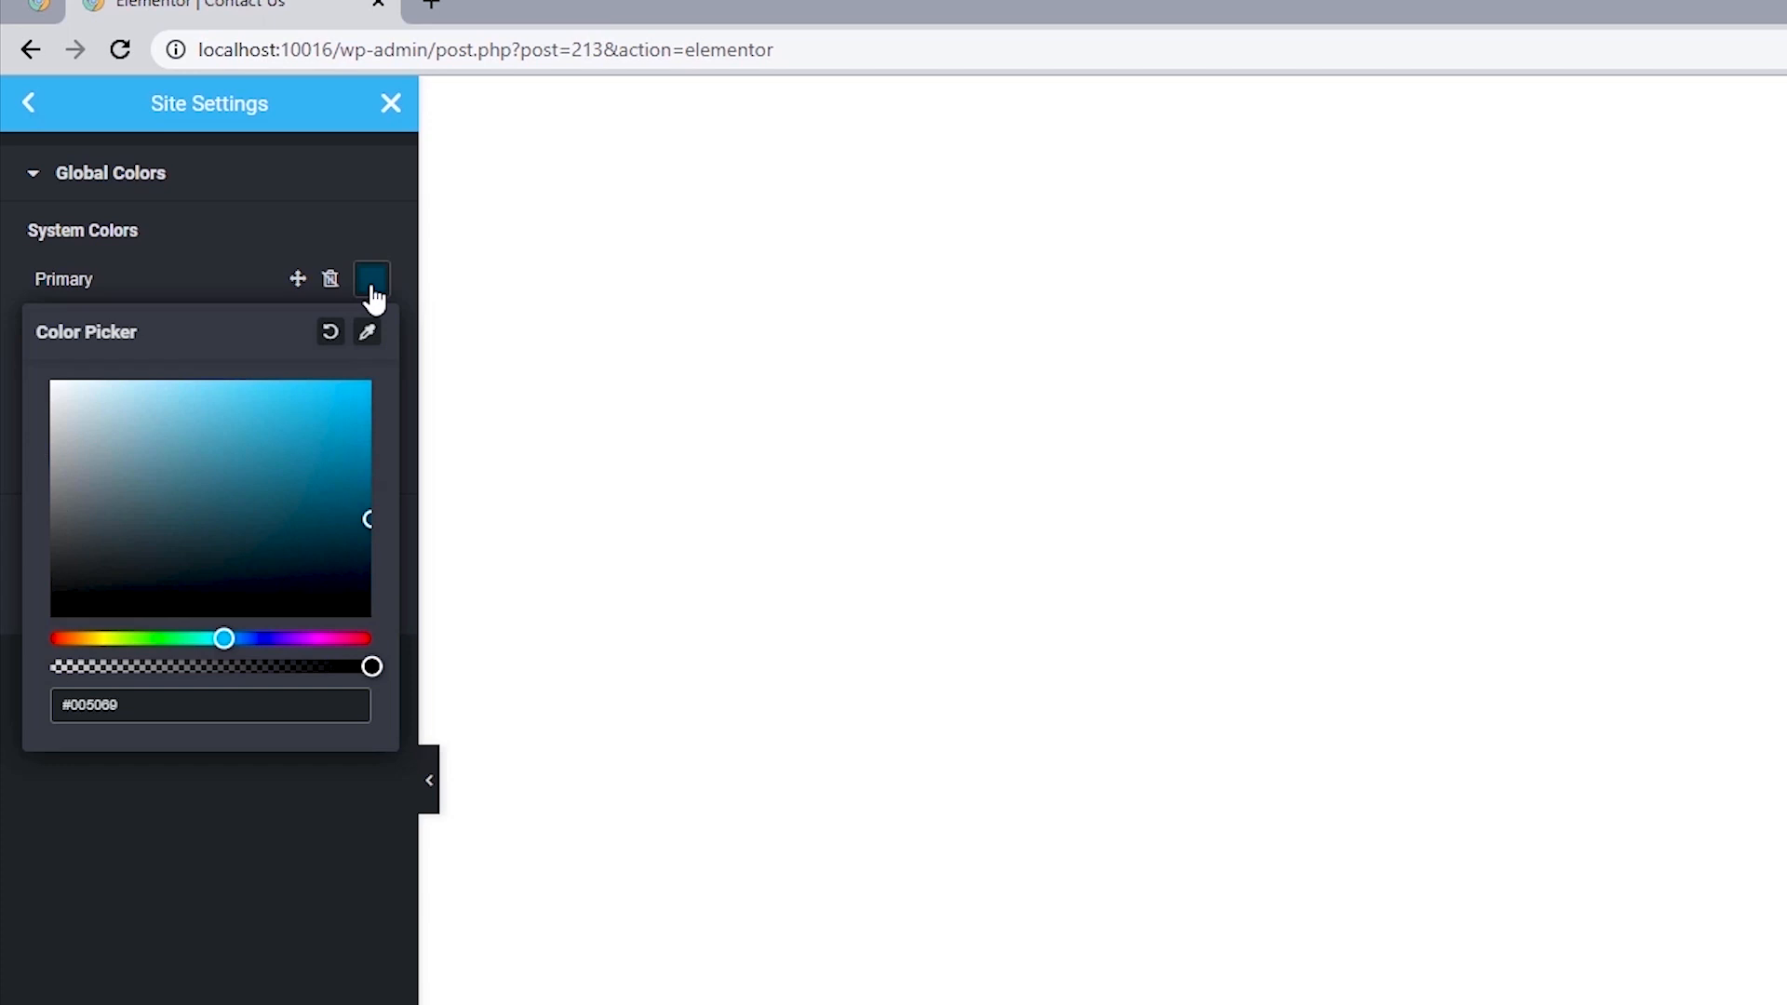
left_click(6, 343)
Set both the Secondary and Text system colors to black, #000000.
left_click(372, 345)
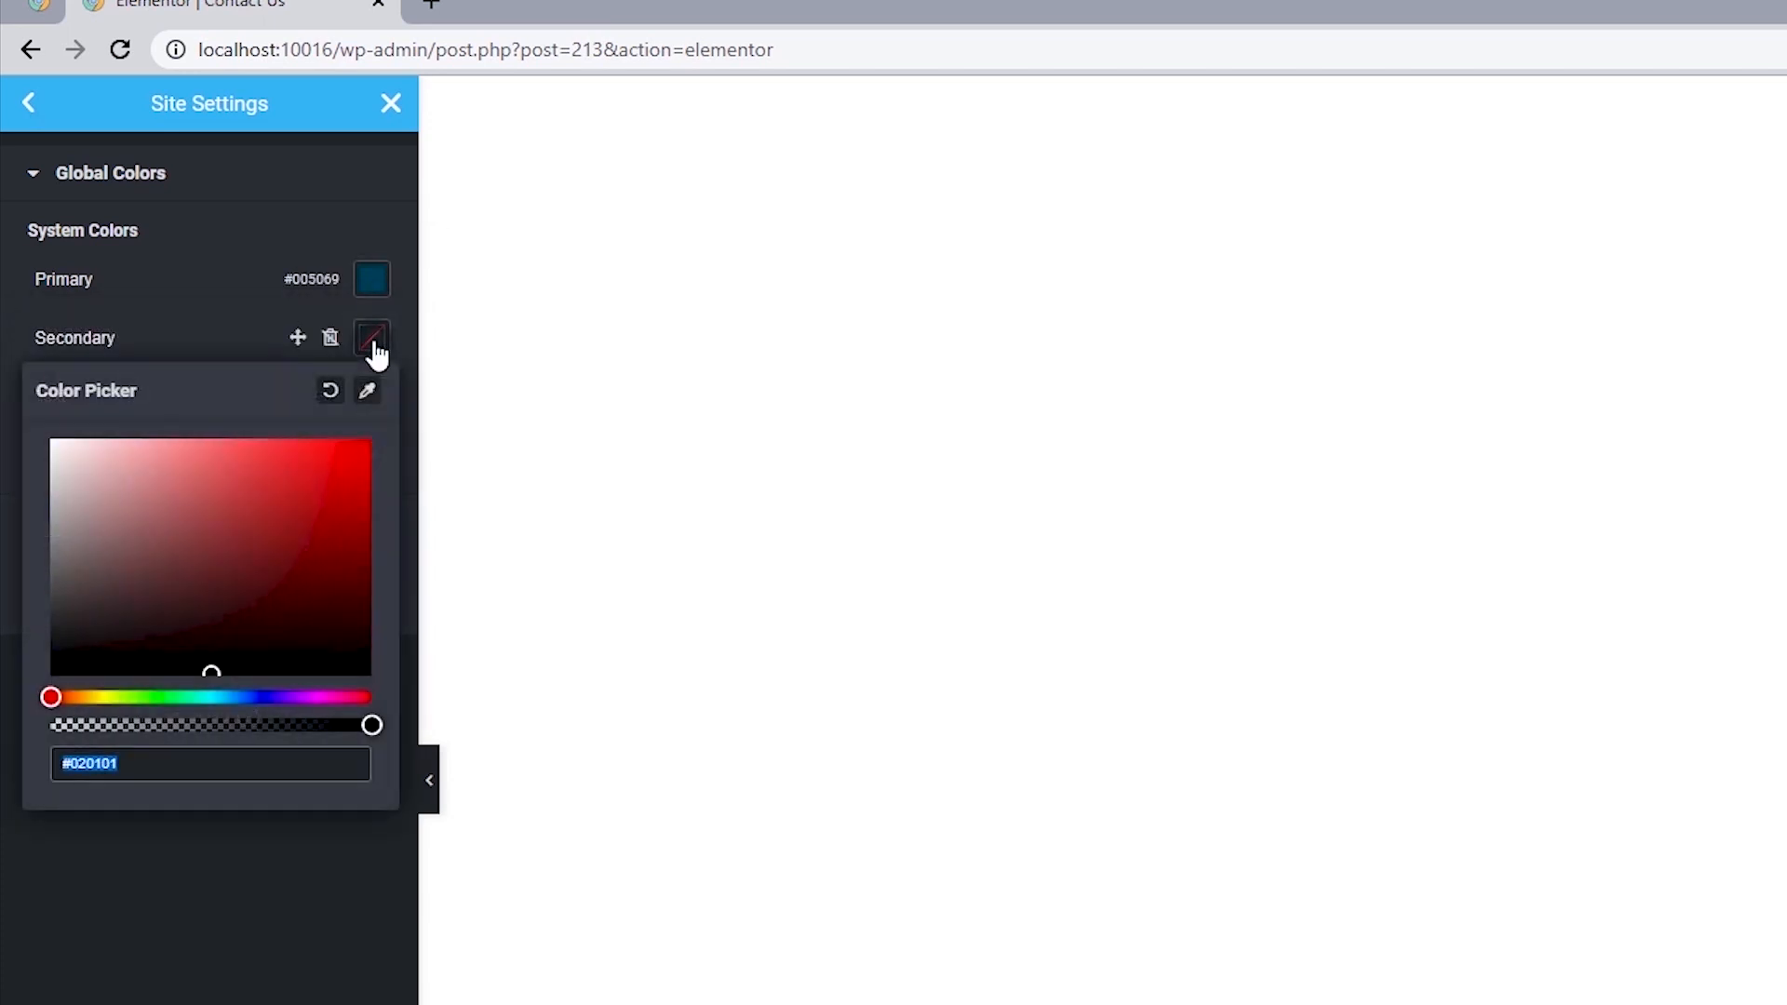
left_click_drag(193, 564, 21, 732)
left_click(5, 470)
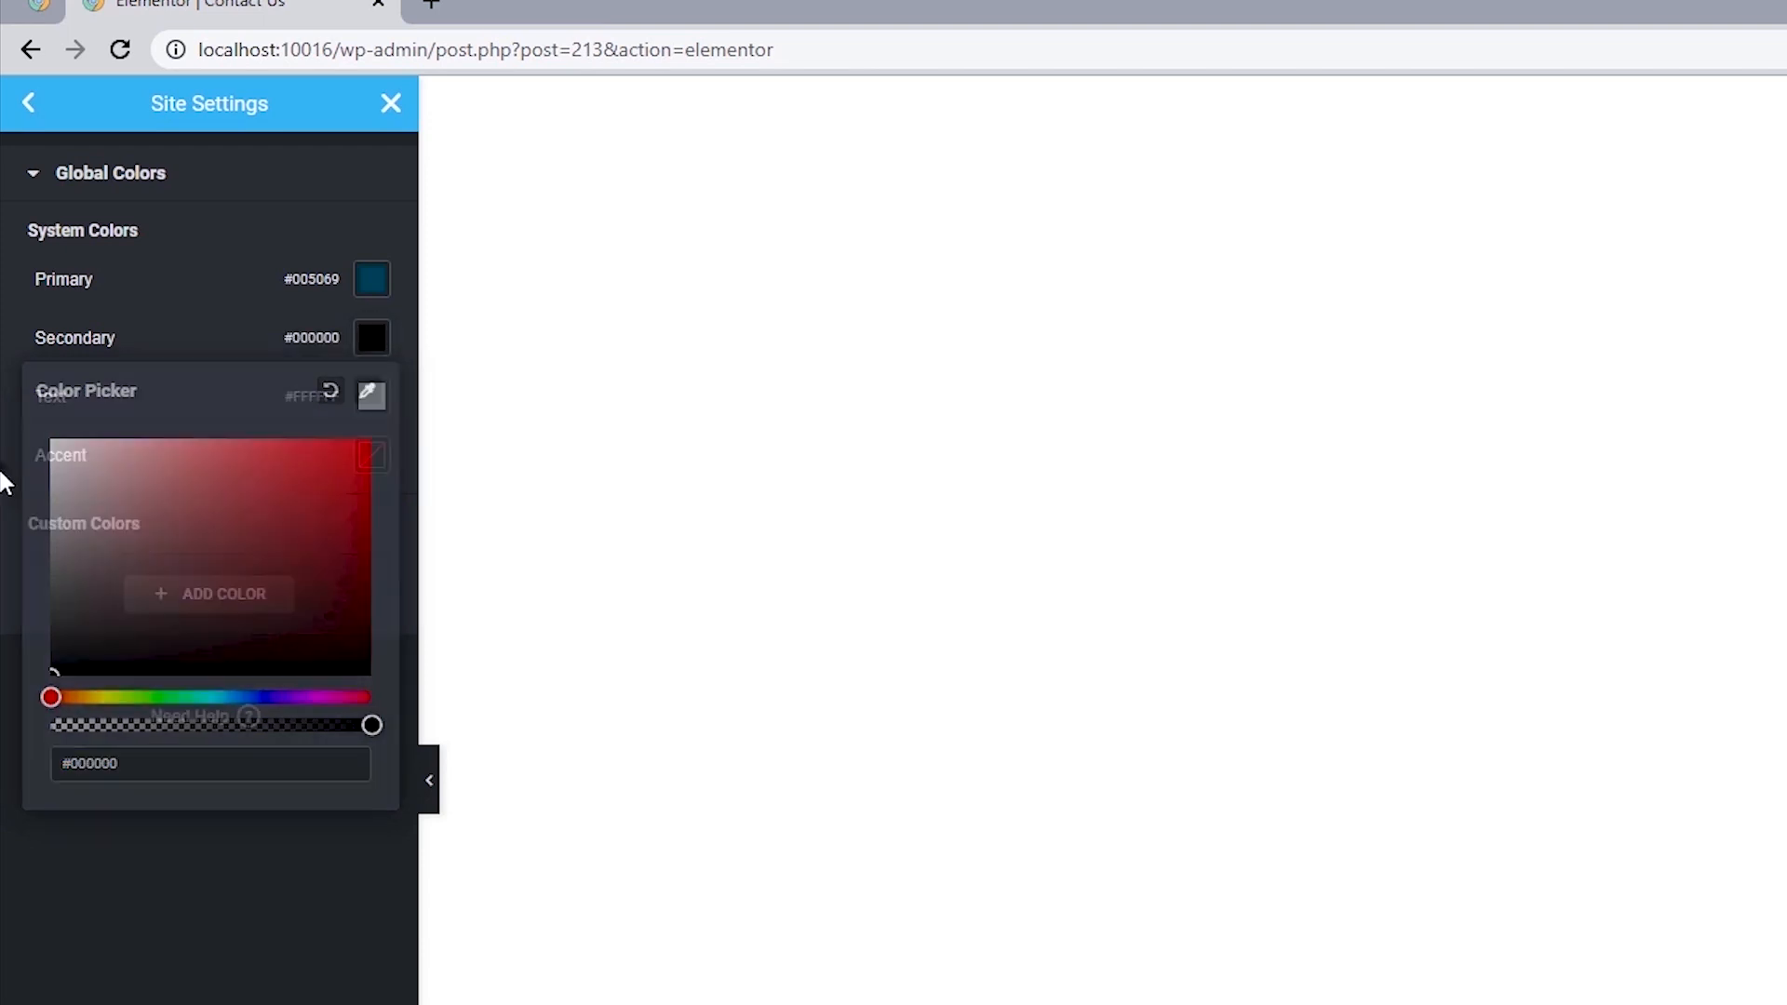
left_click(372, 401)
left_click_drag(179, 594, 8, 778)
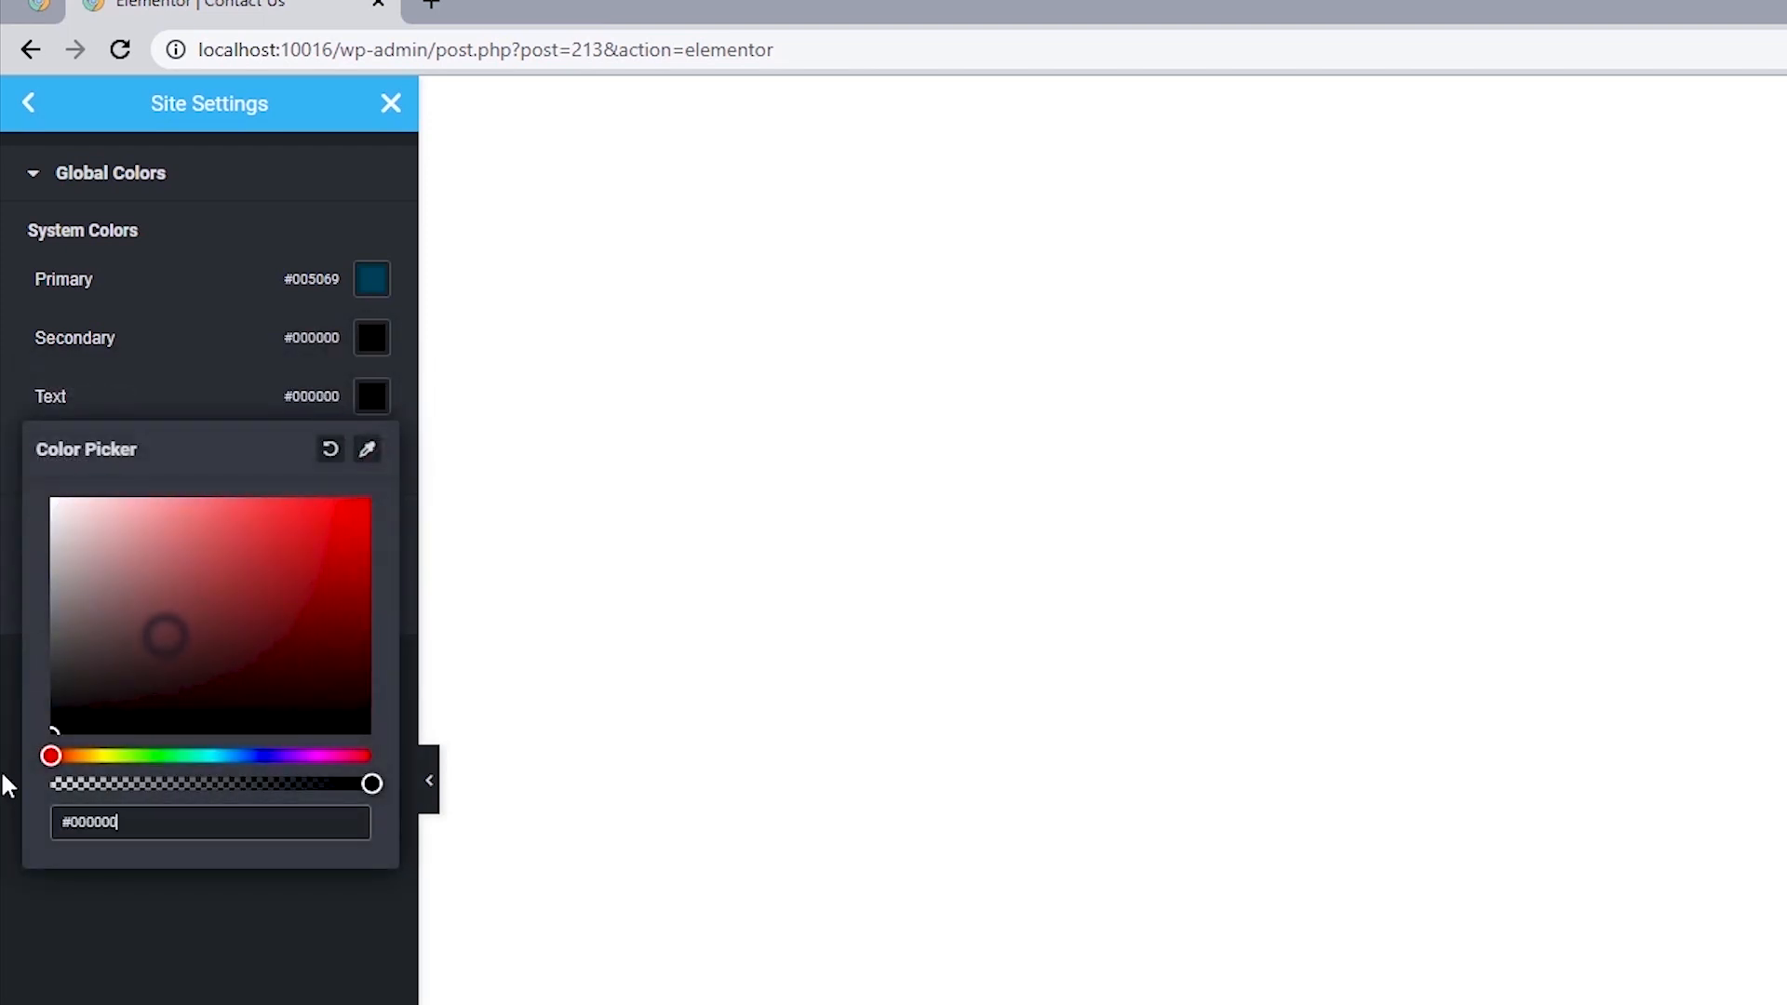
left_click(6, 515)
Set the Accent system color to #005069.
left_click(370, 456)
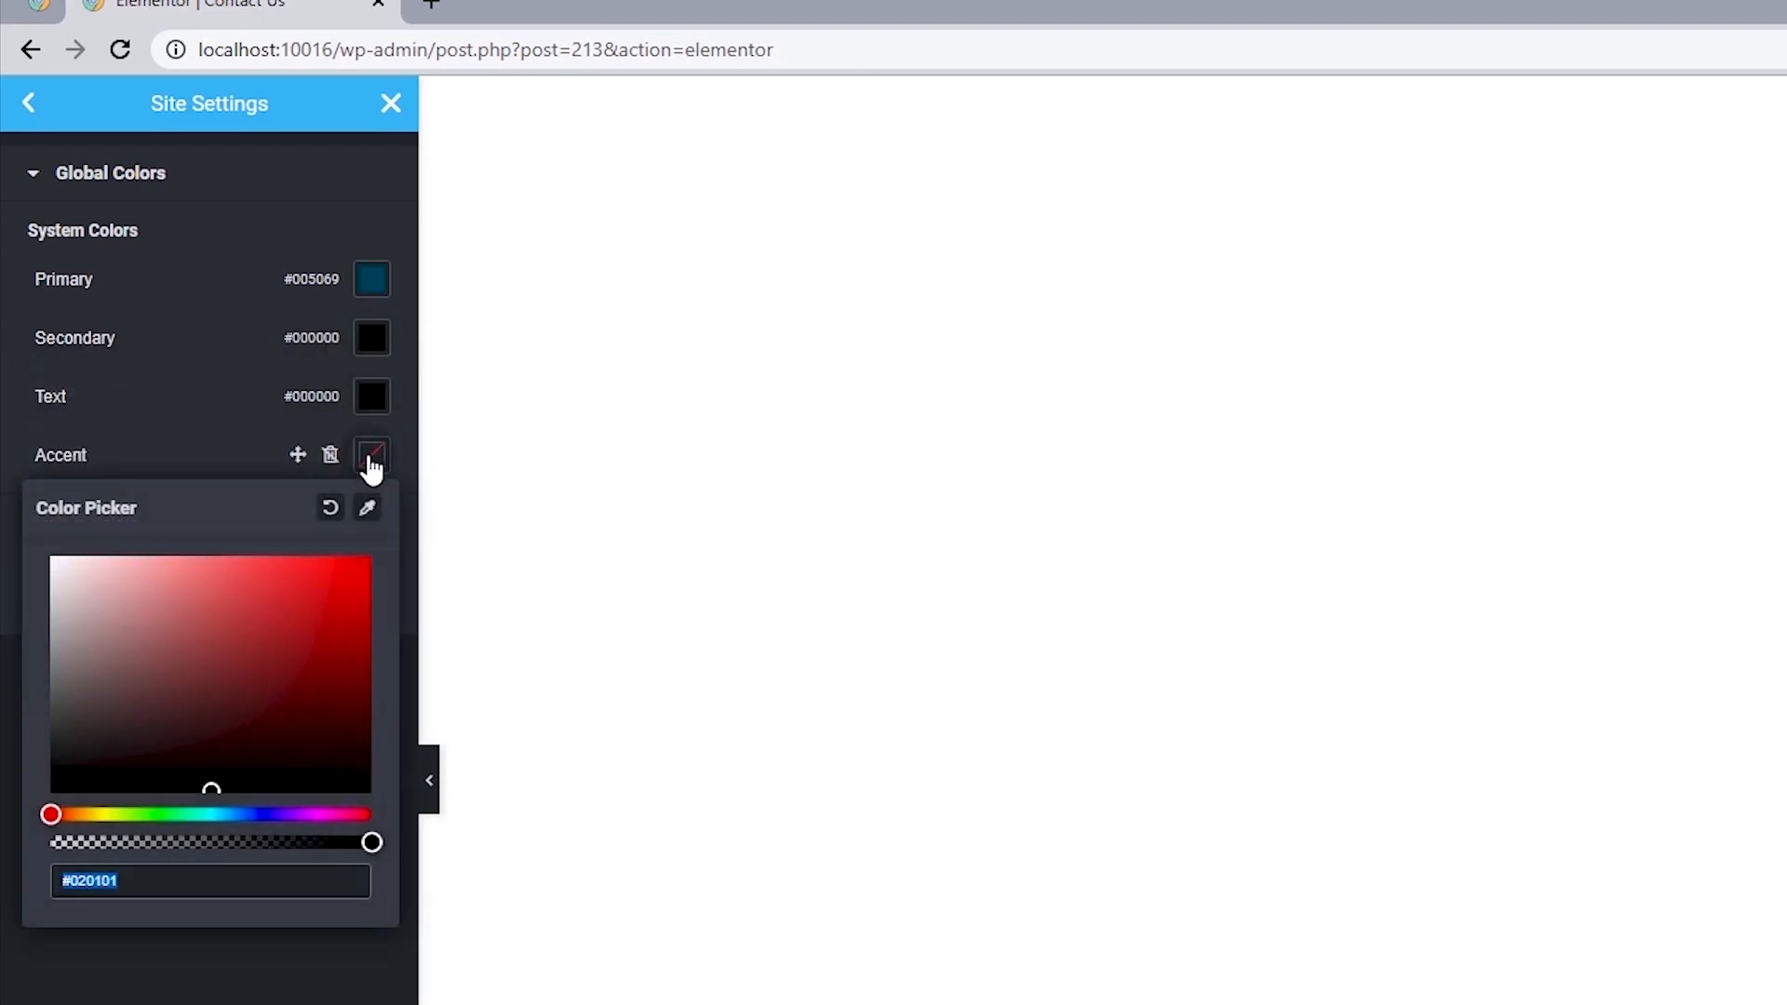
type("#005069")
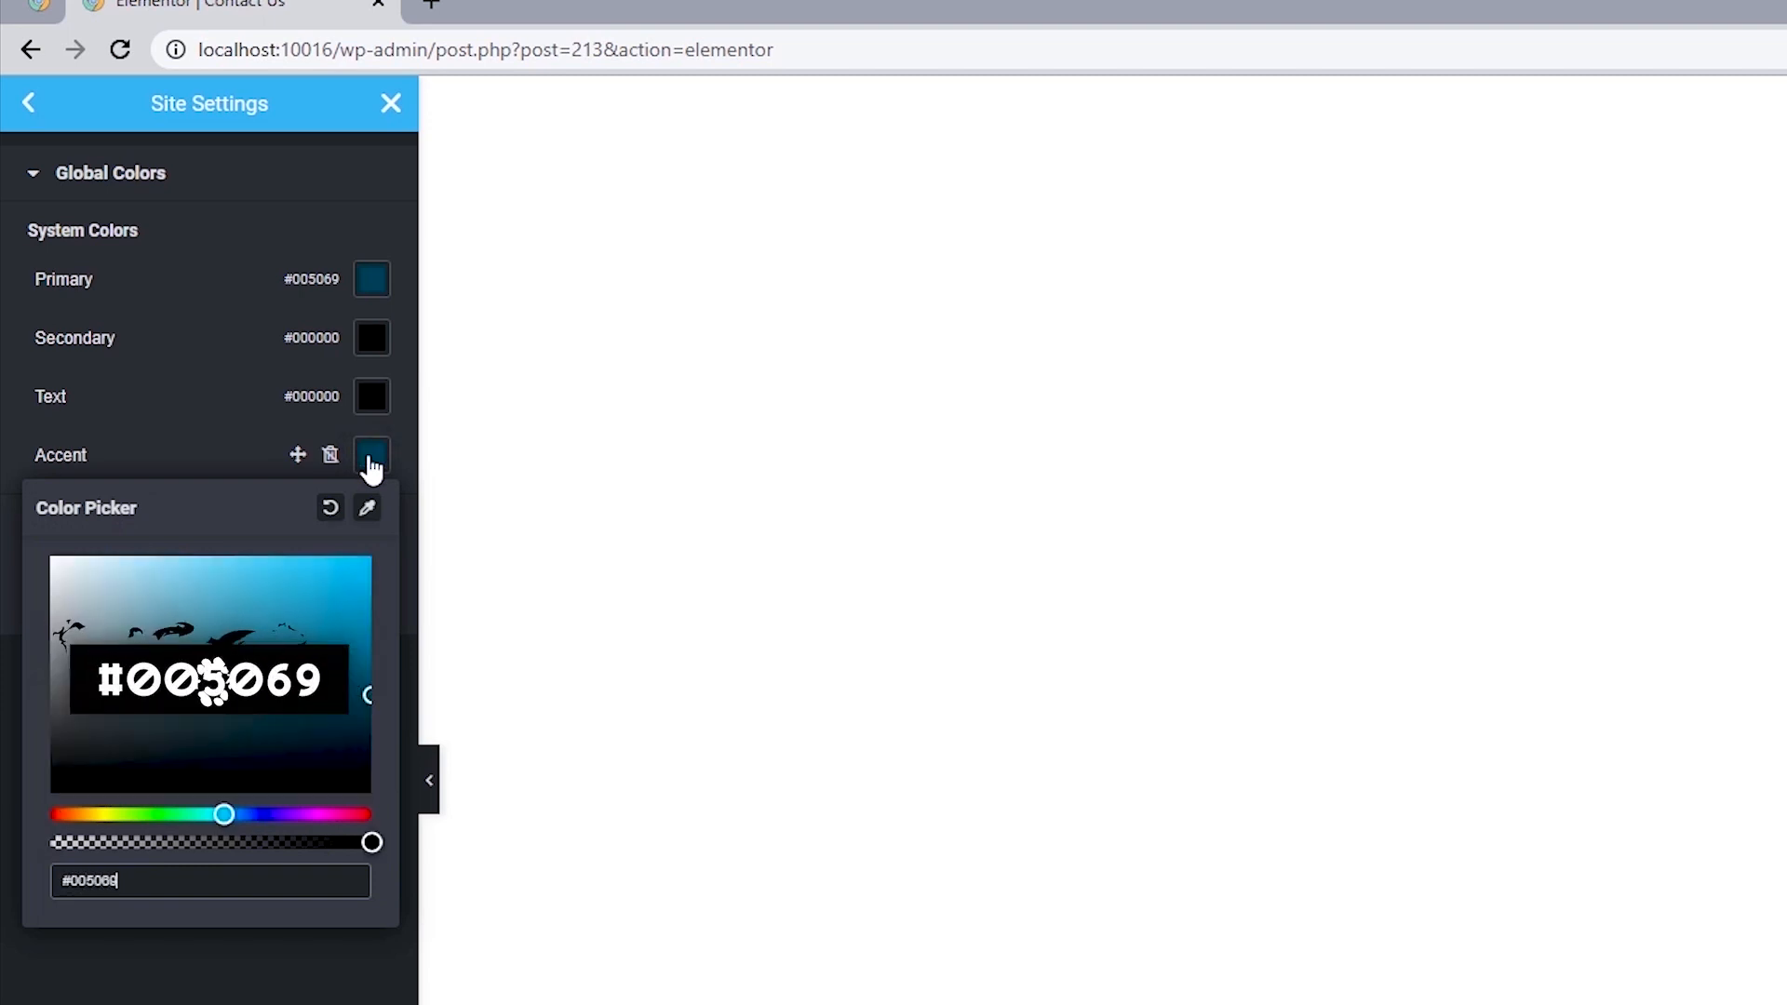
left_click(3, 456)
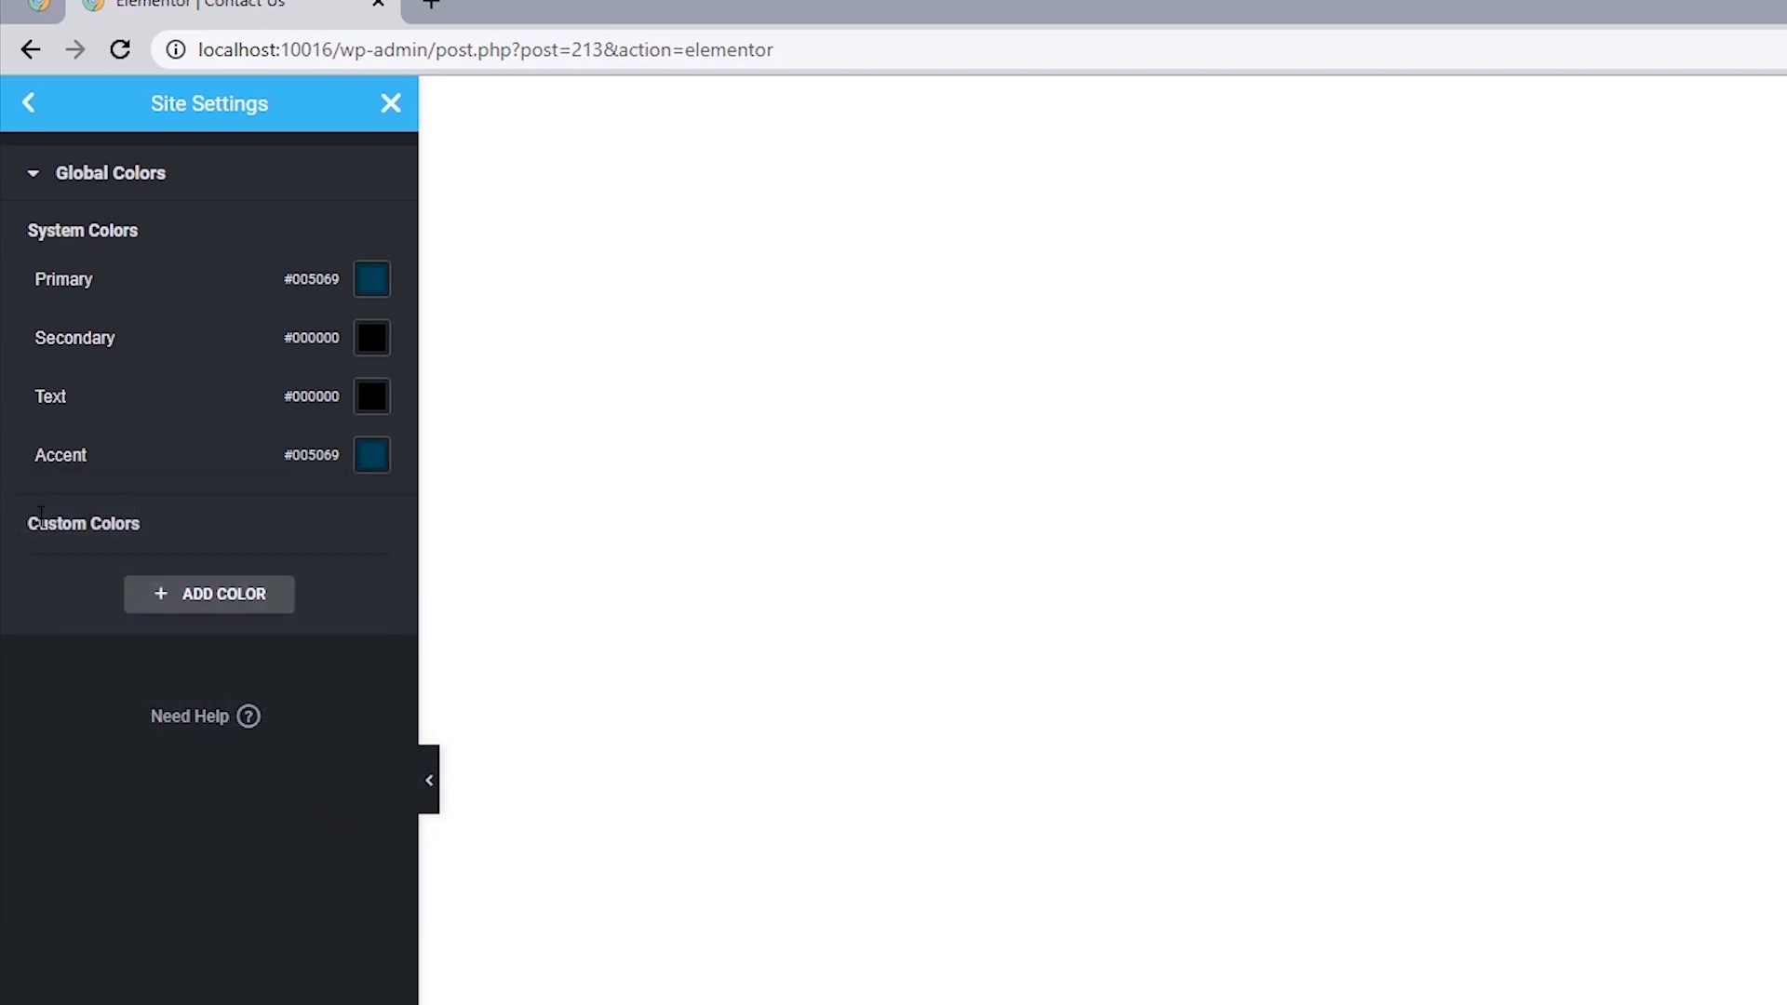
Add a custom global color named Inner Section with the value #F5F5F5.
left_click_drag(28, 545, 157, 524)
left_click(157, 524)
left_click(220, 597)
triple_click(109, 563)
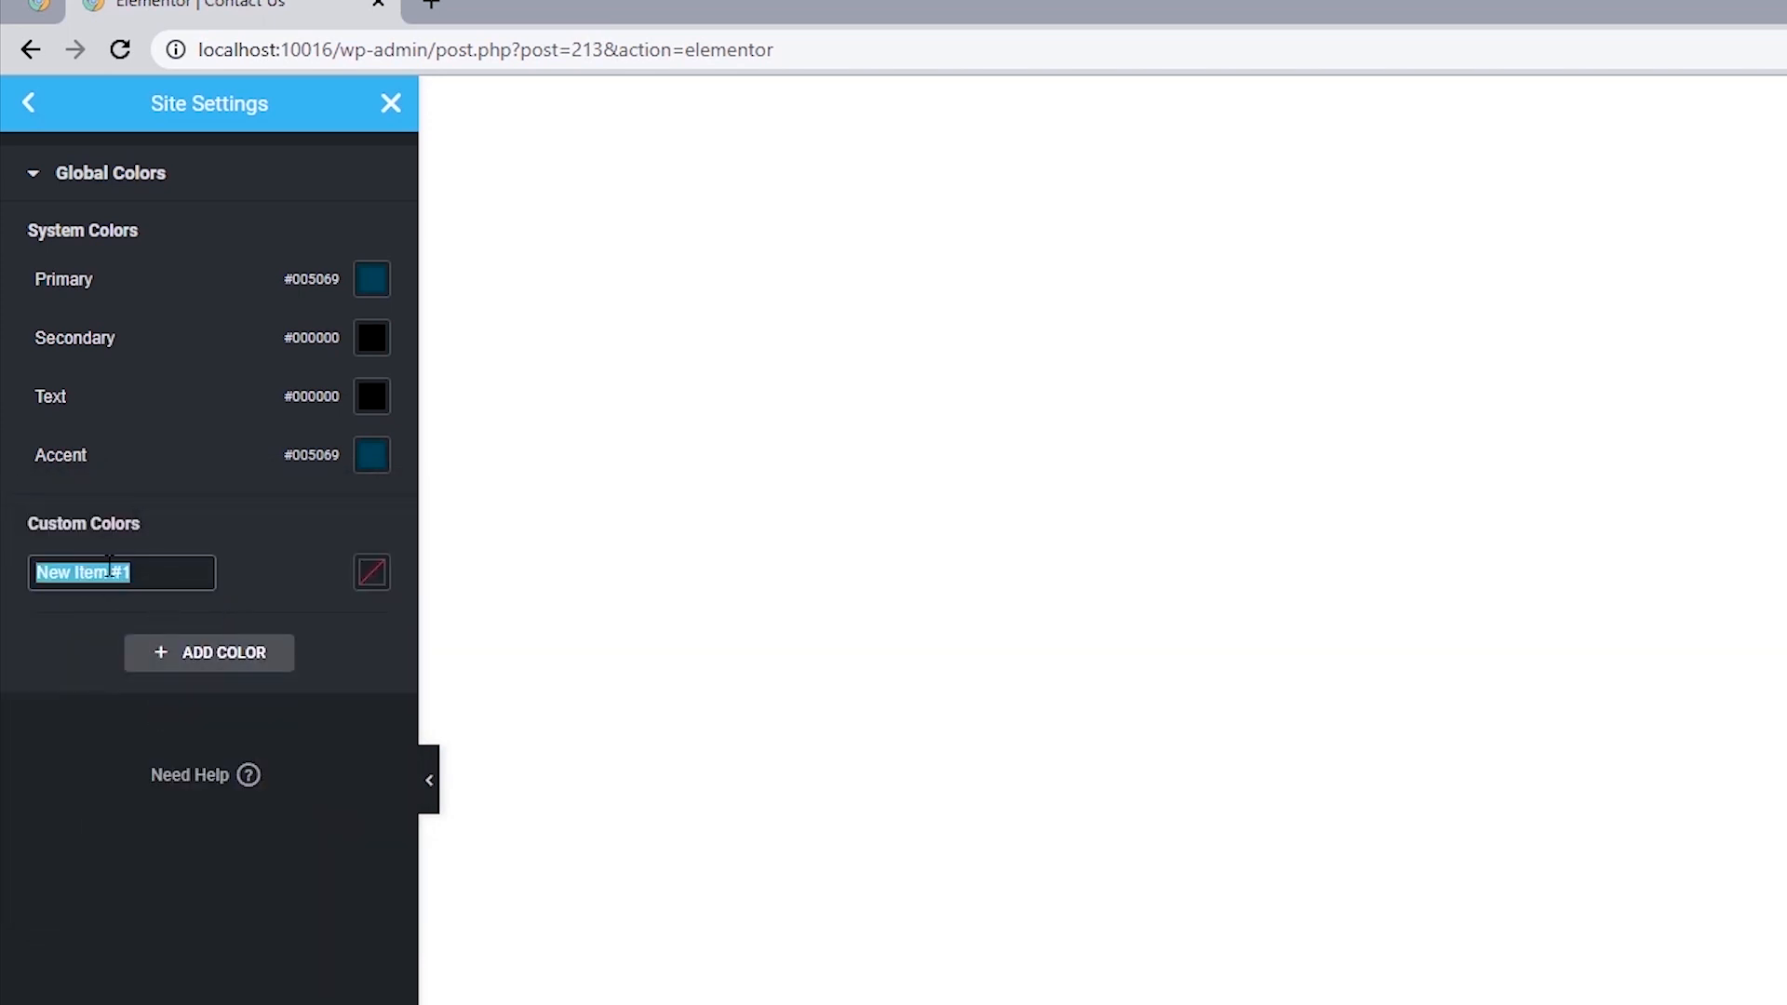
type("Inner Section")
left_click(371, 571)
type("#")
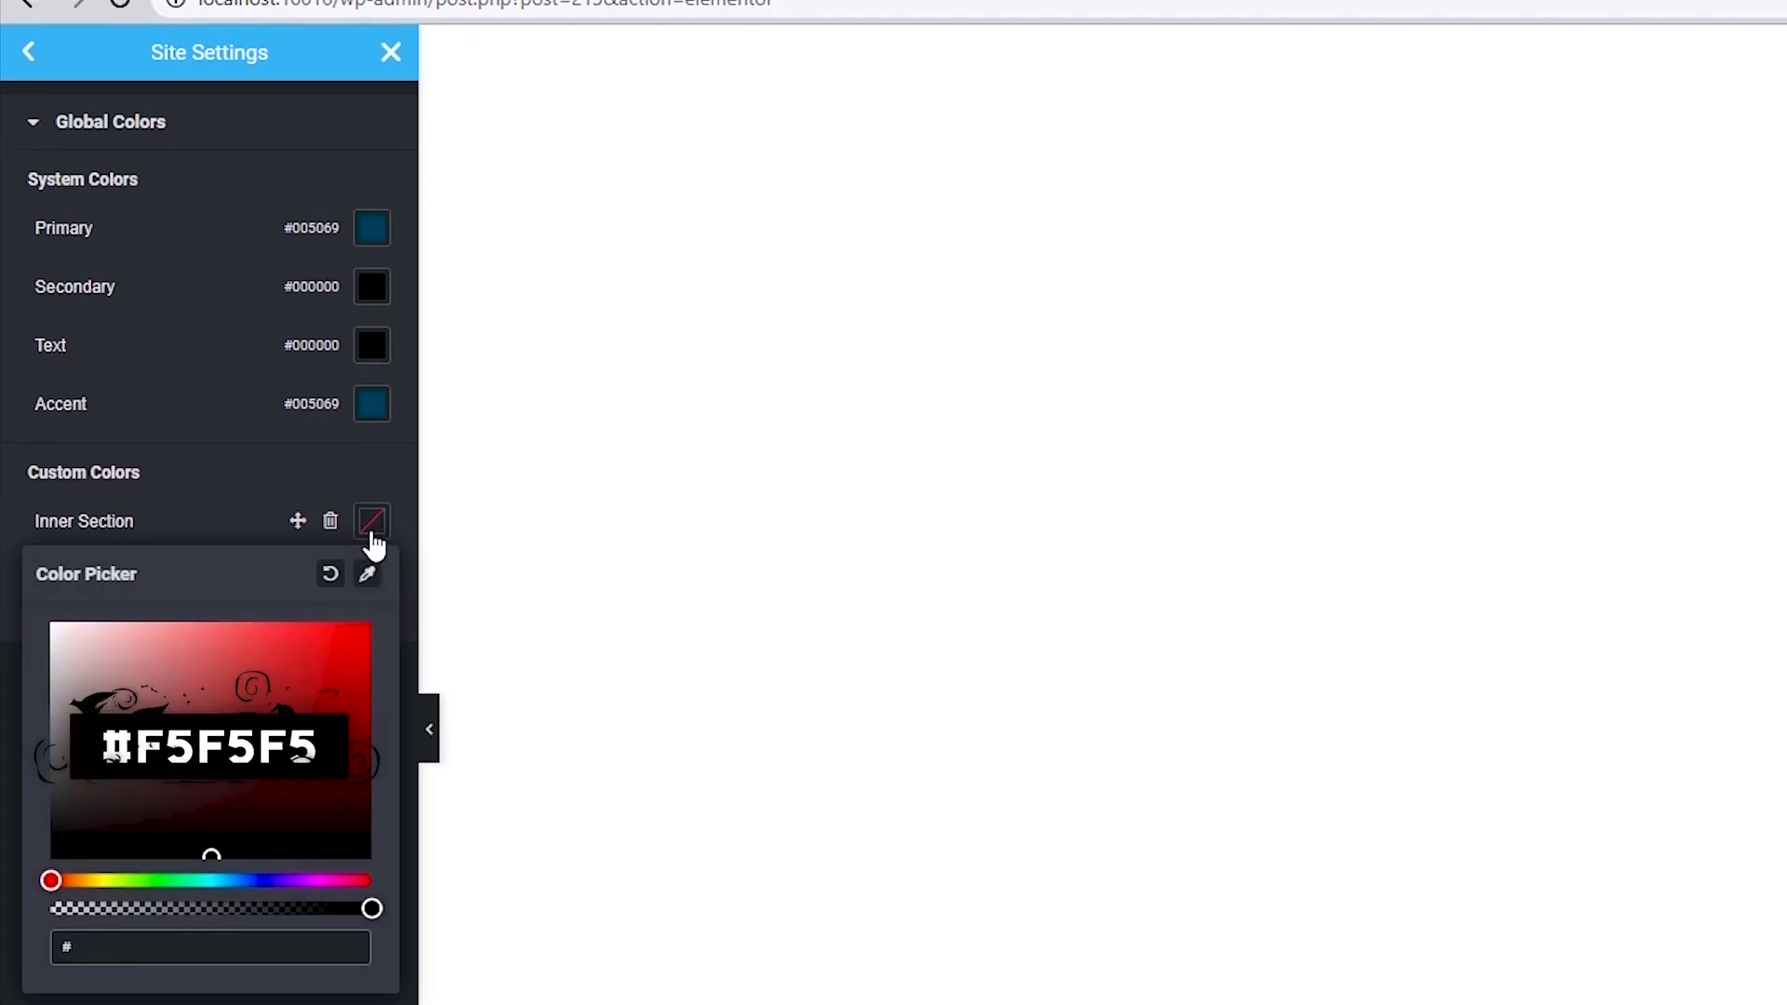
type("f5f5f5")
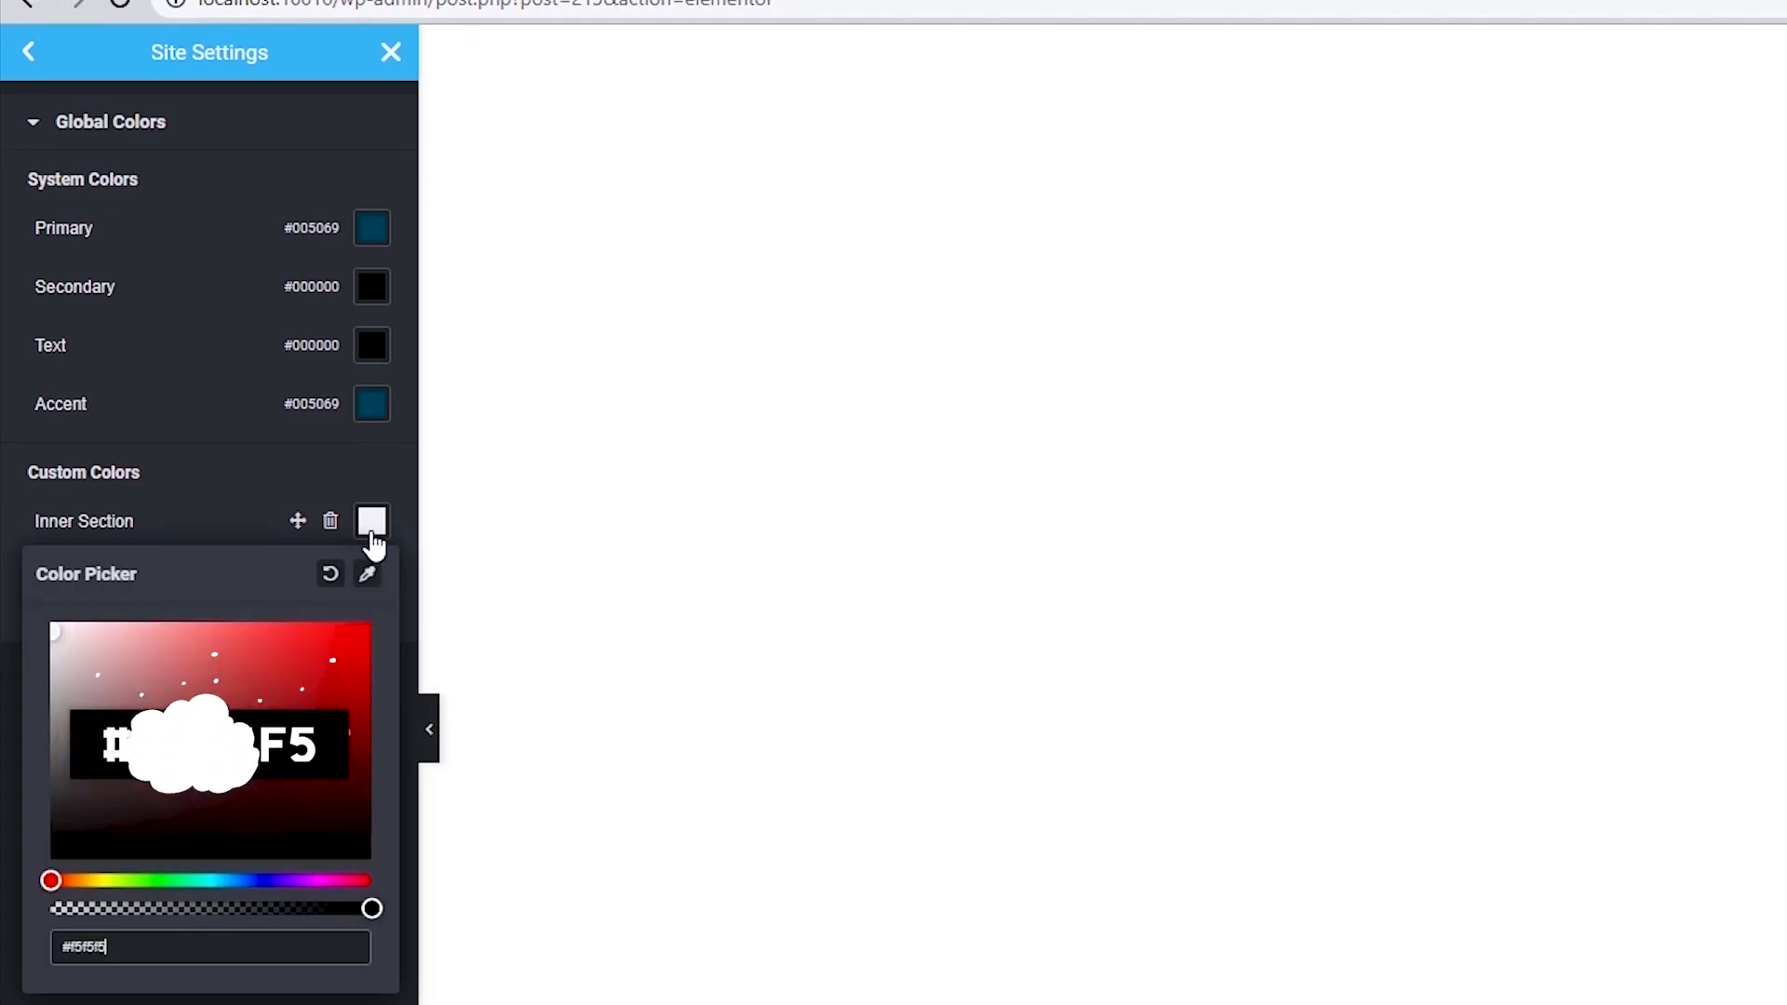
left_click(2, 497)
Go to the global fonts and set the Primary system font's family to Roboto.
left_click(26, 111)
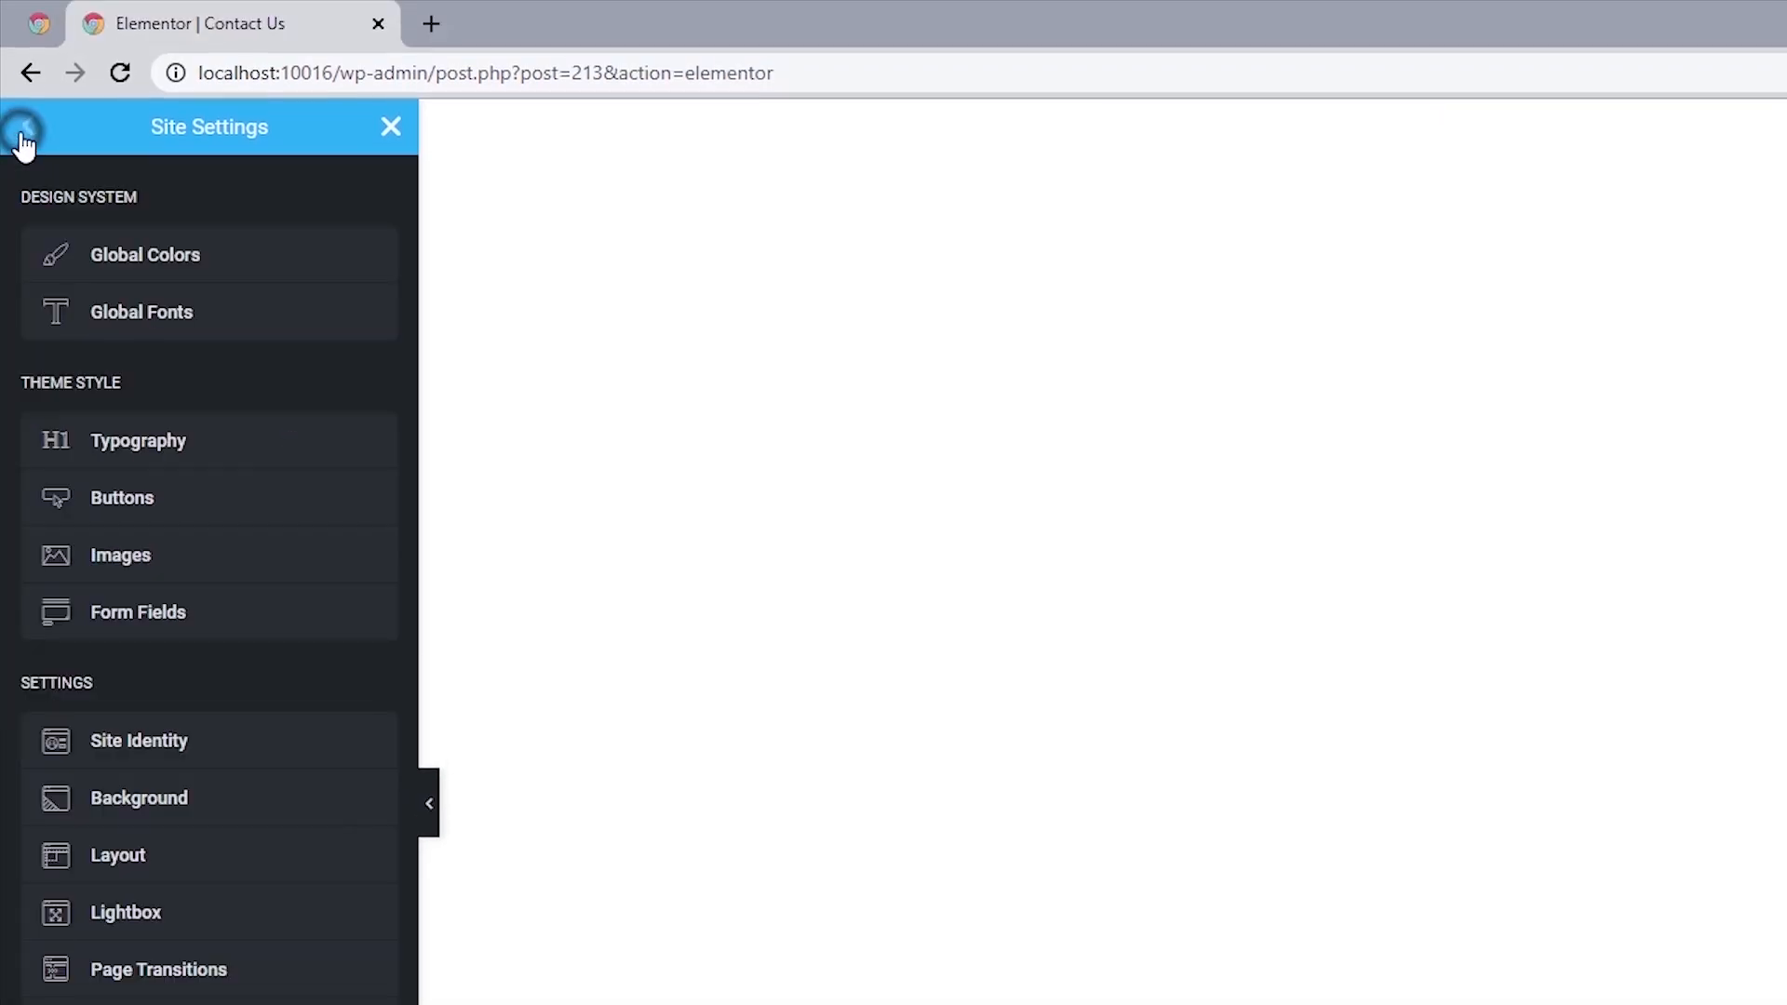
left_click(140, 311)
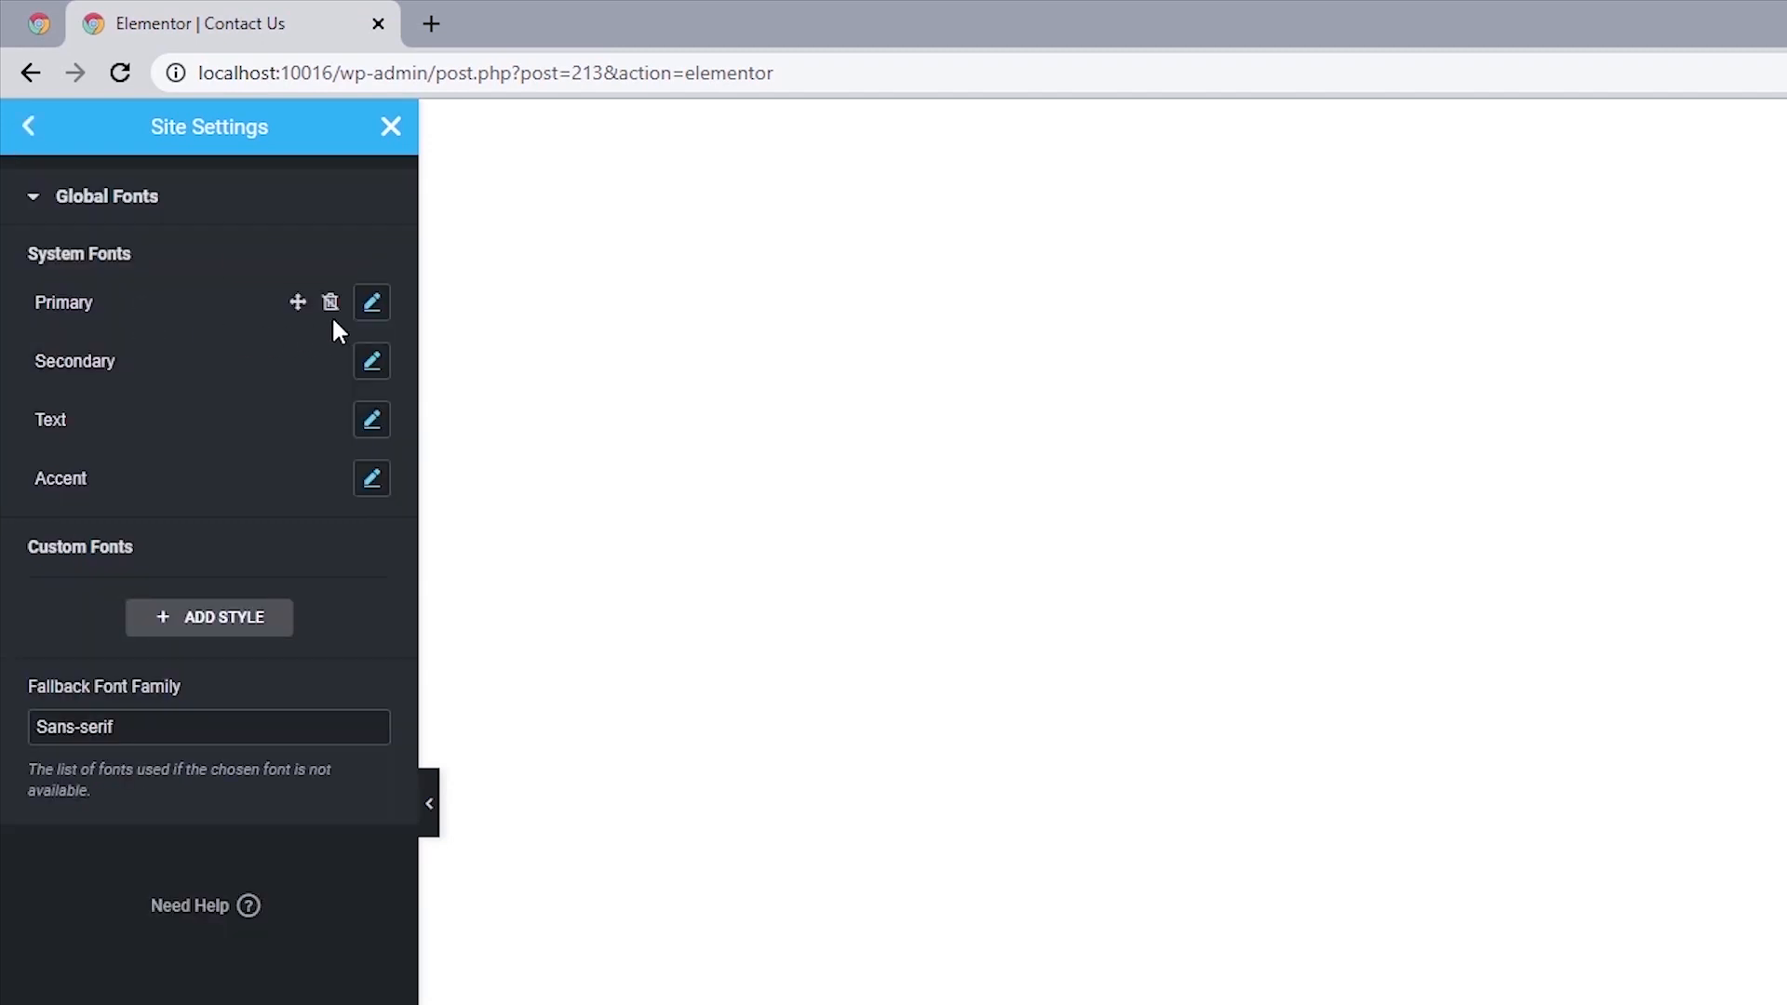
left_click(372, 303)
left_click(298, 428)
type("Robo")
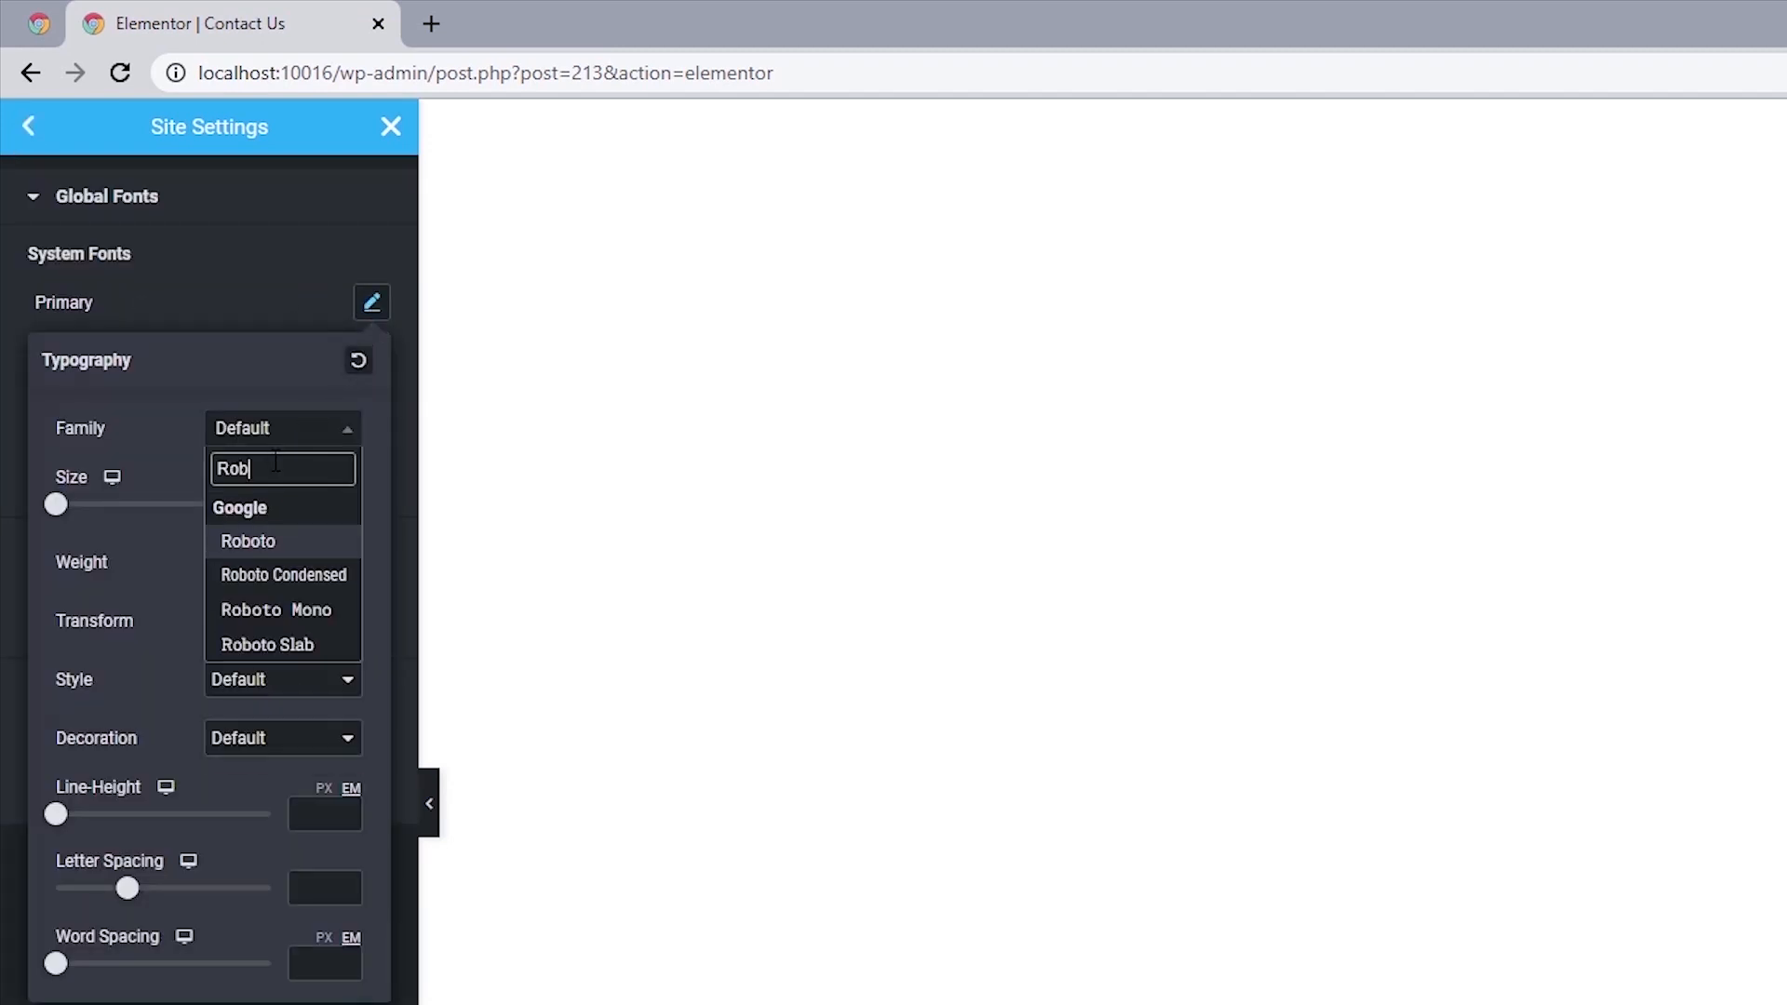
left_click(260, 534)
left_click(5, 438)
Set the Secondary system font's family to Inter, then save the site settings and return to the widget list.
left_click(372, 361)
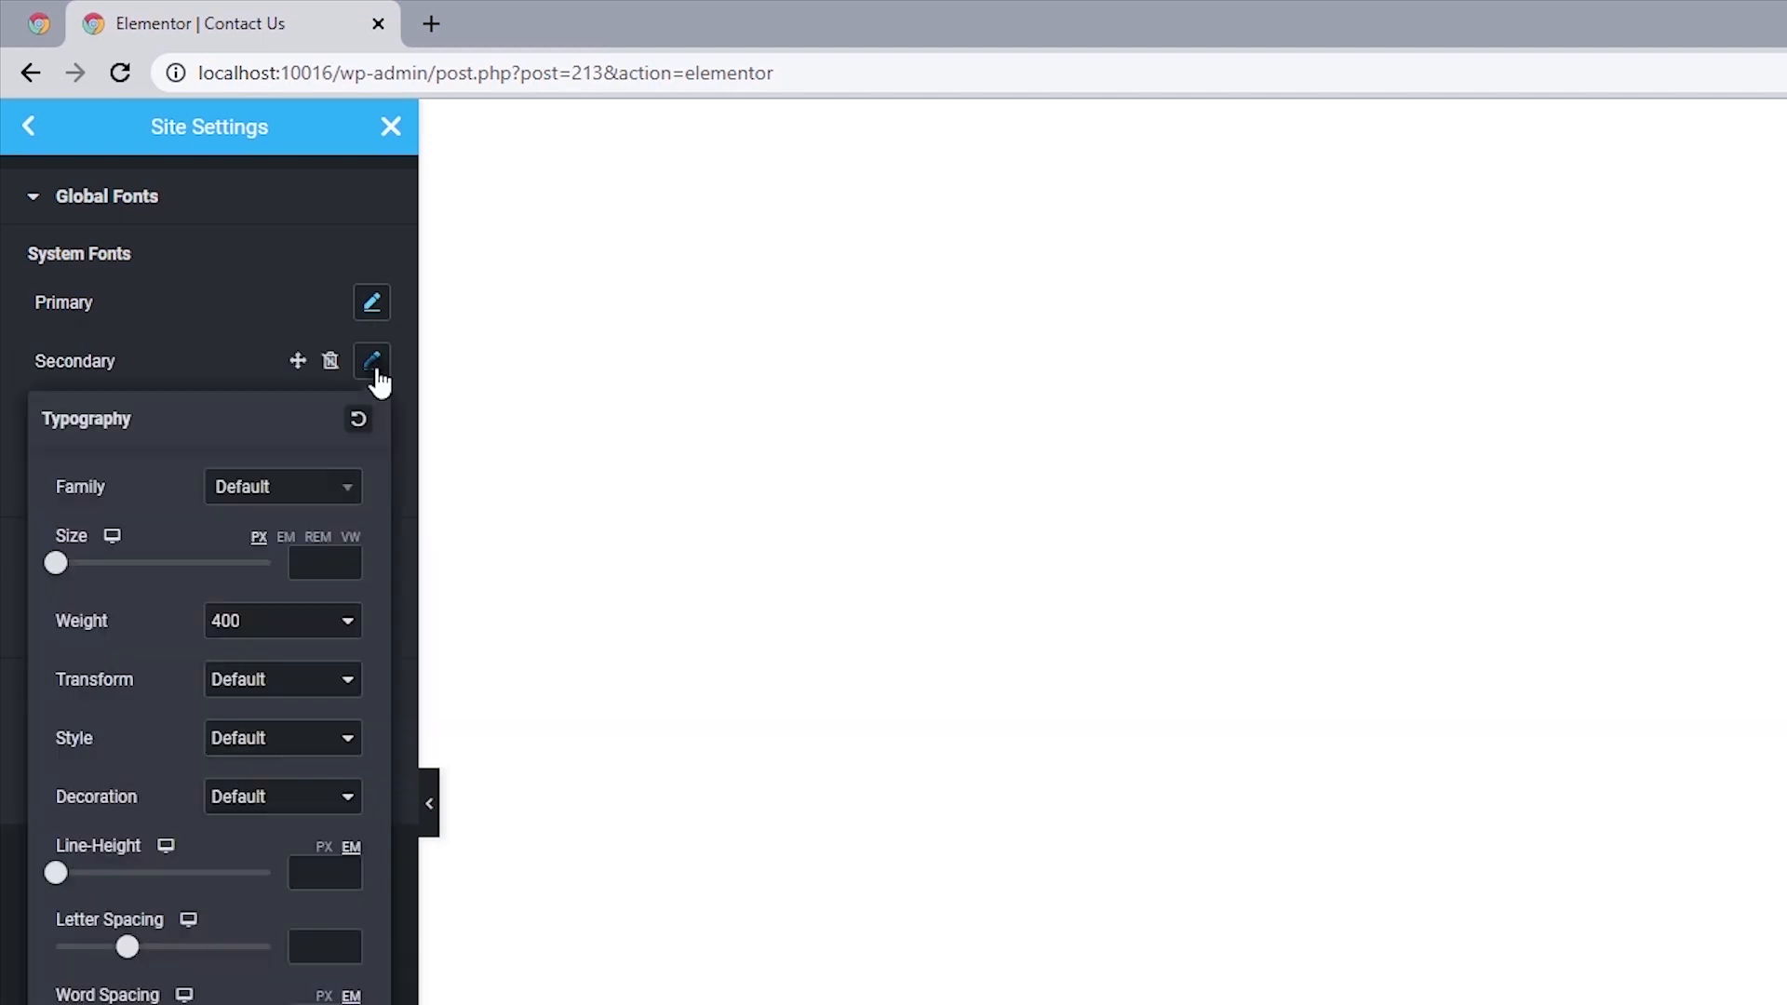
left_click(270, 487)
type("in")
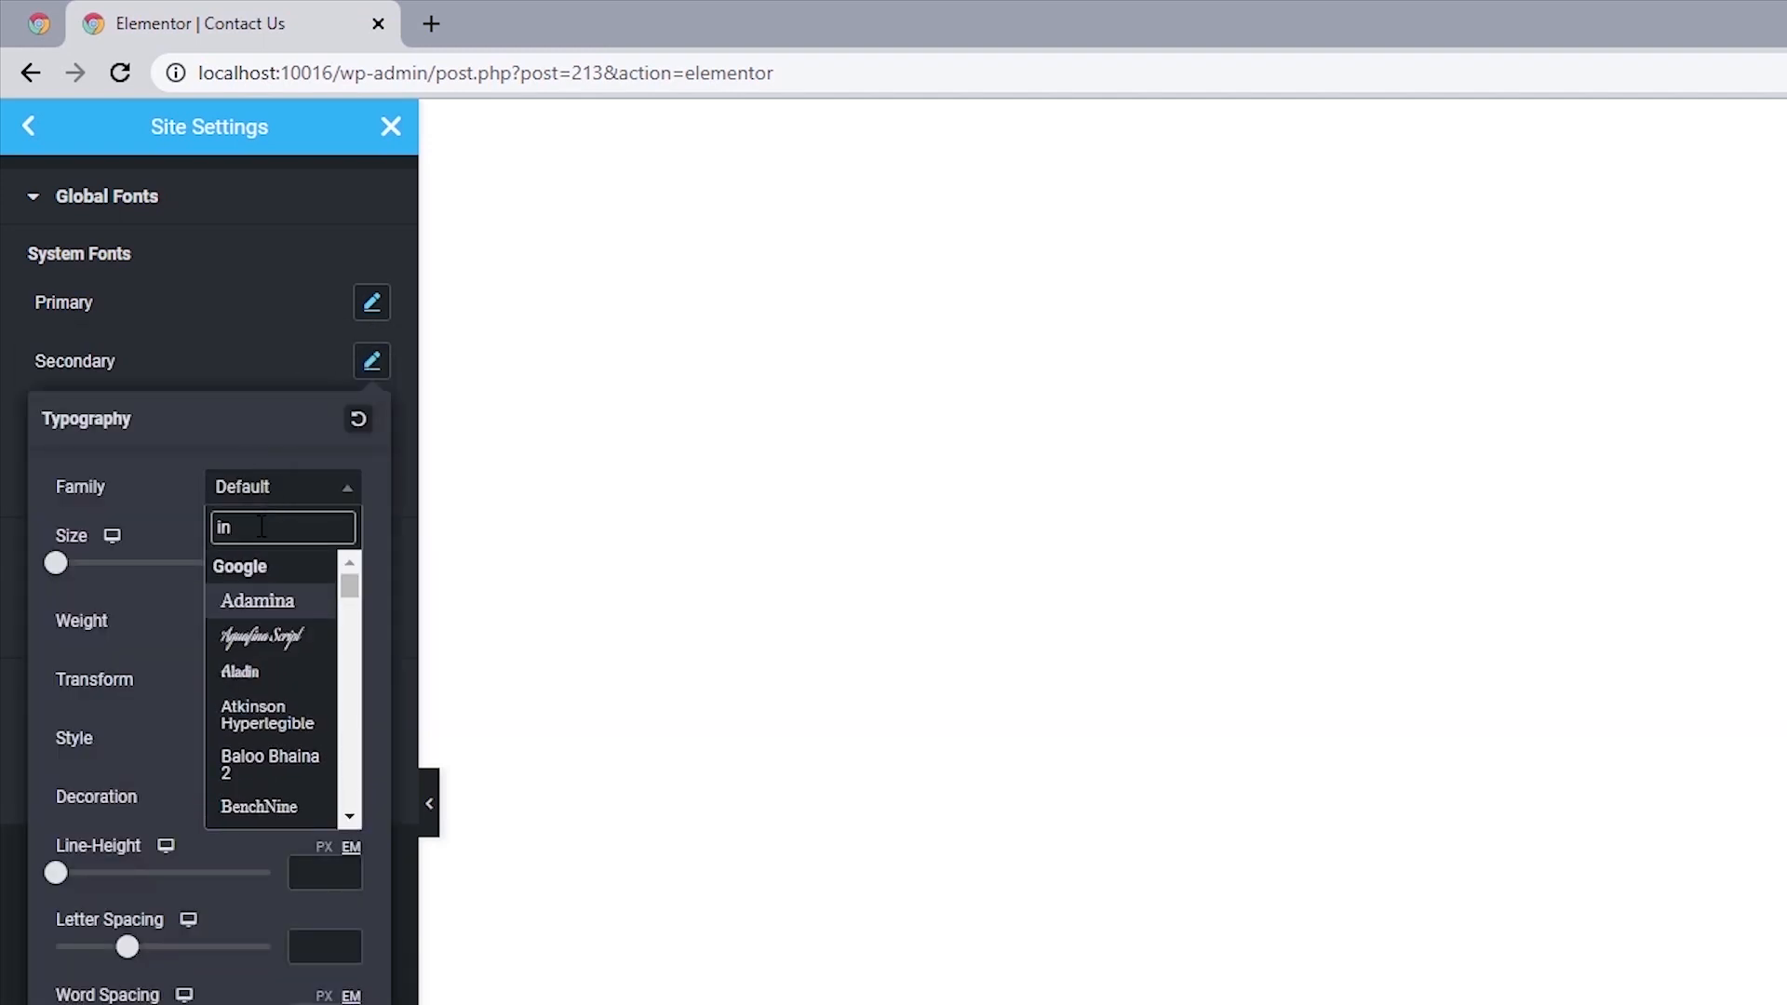
type("ter")
left_click(243, 596)
left_click(3, 500)
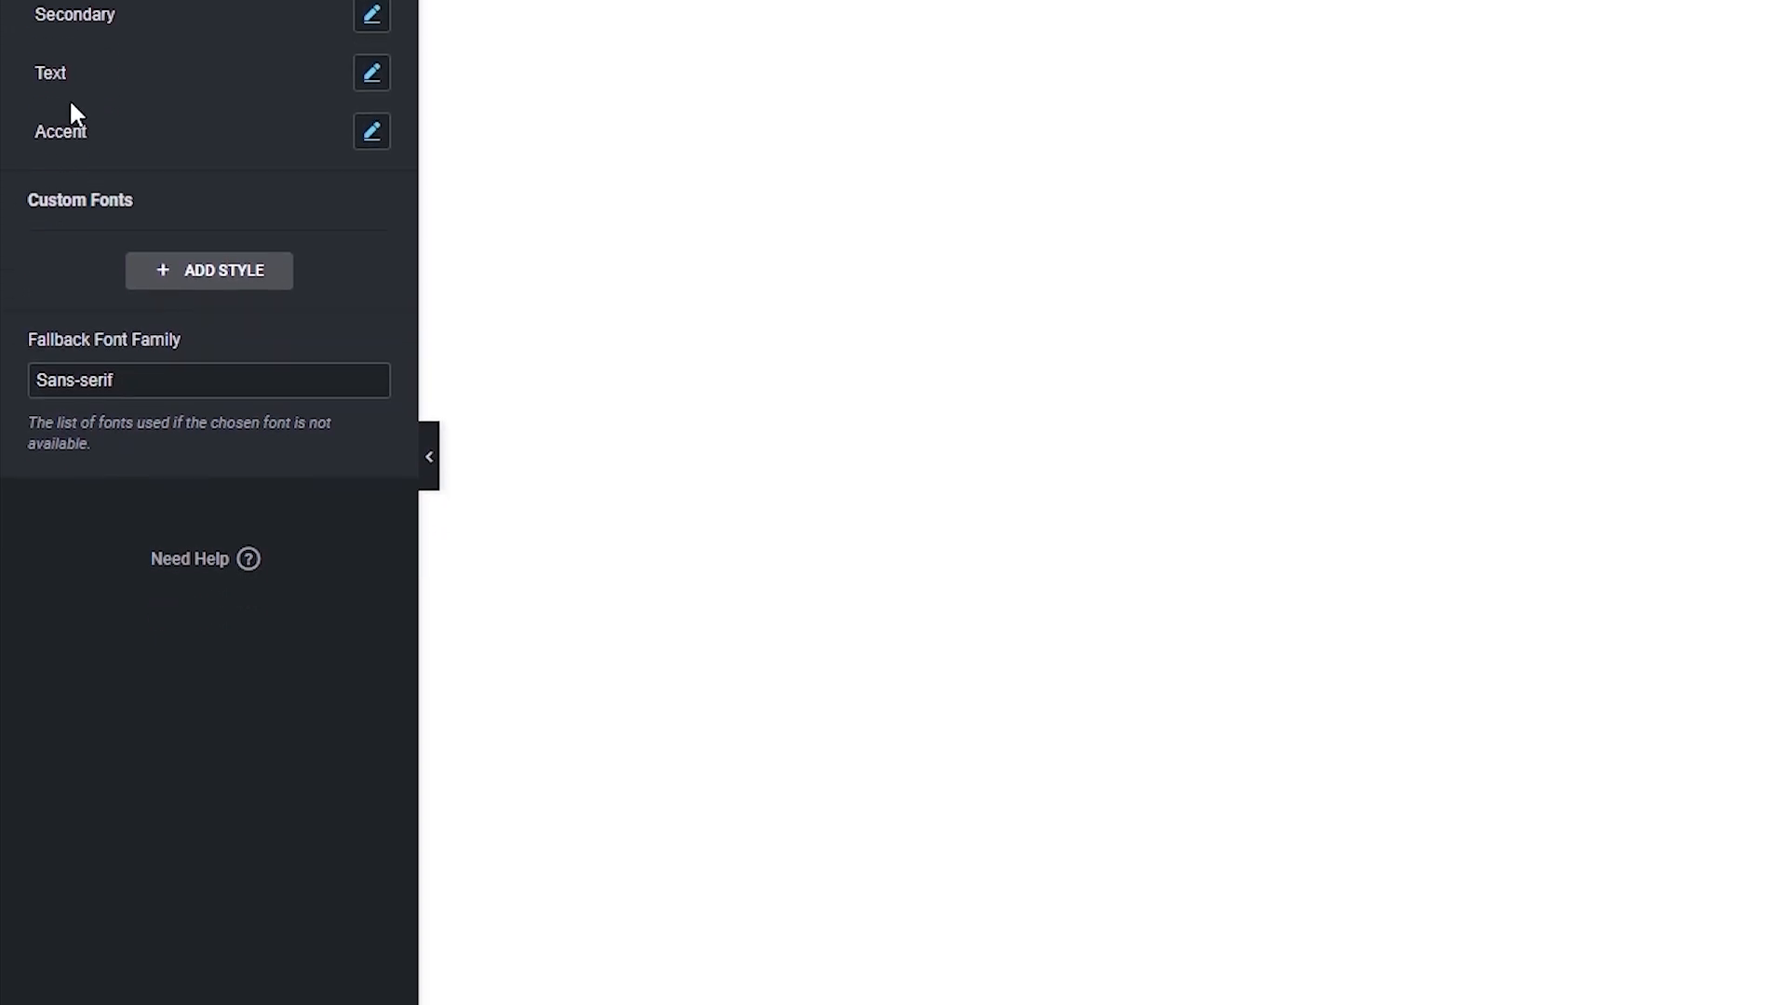
left_click(335, 977)
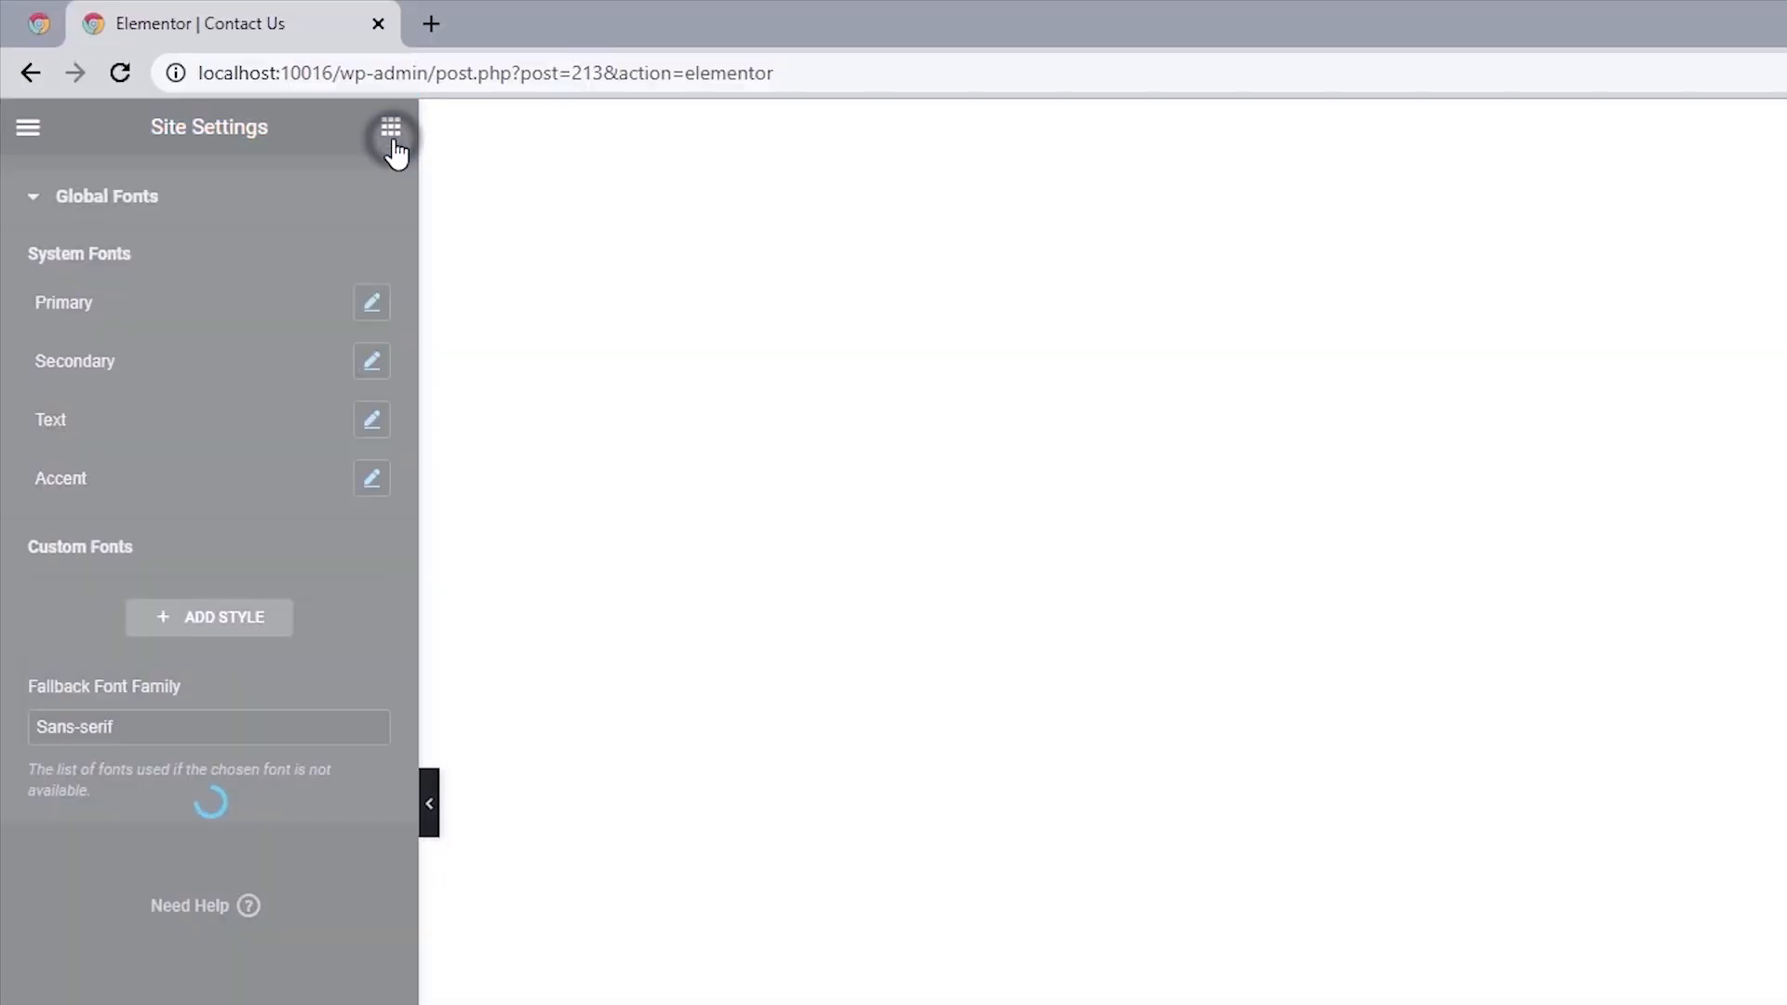
left_click(391, 130)
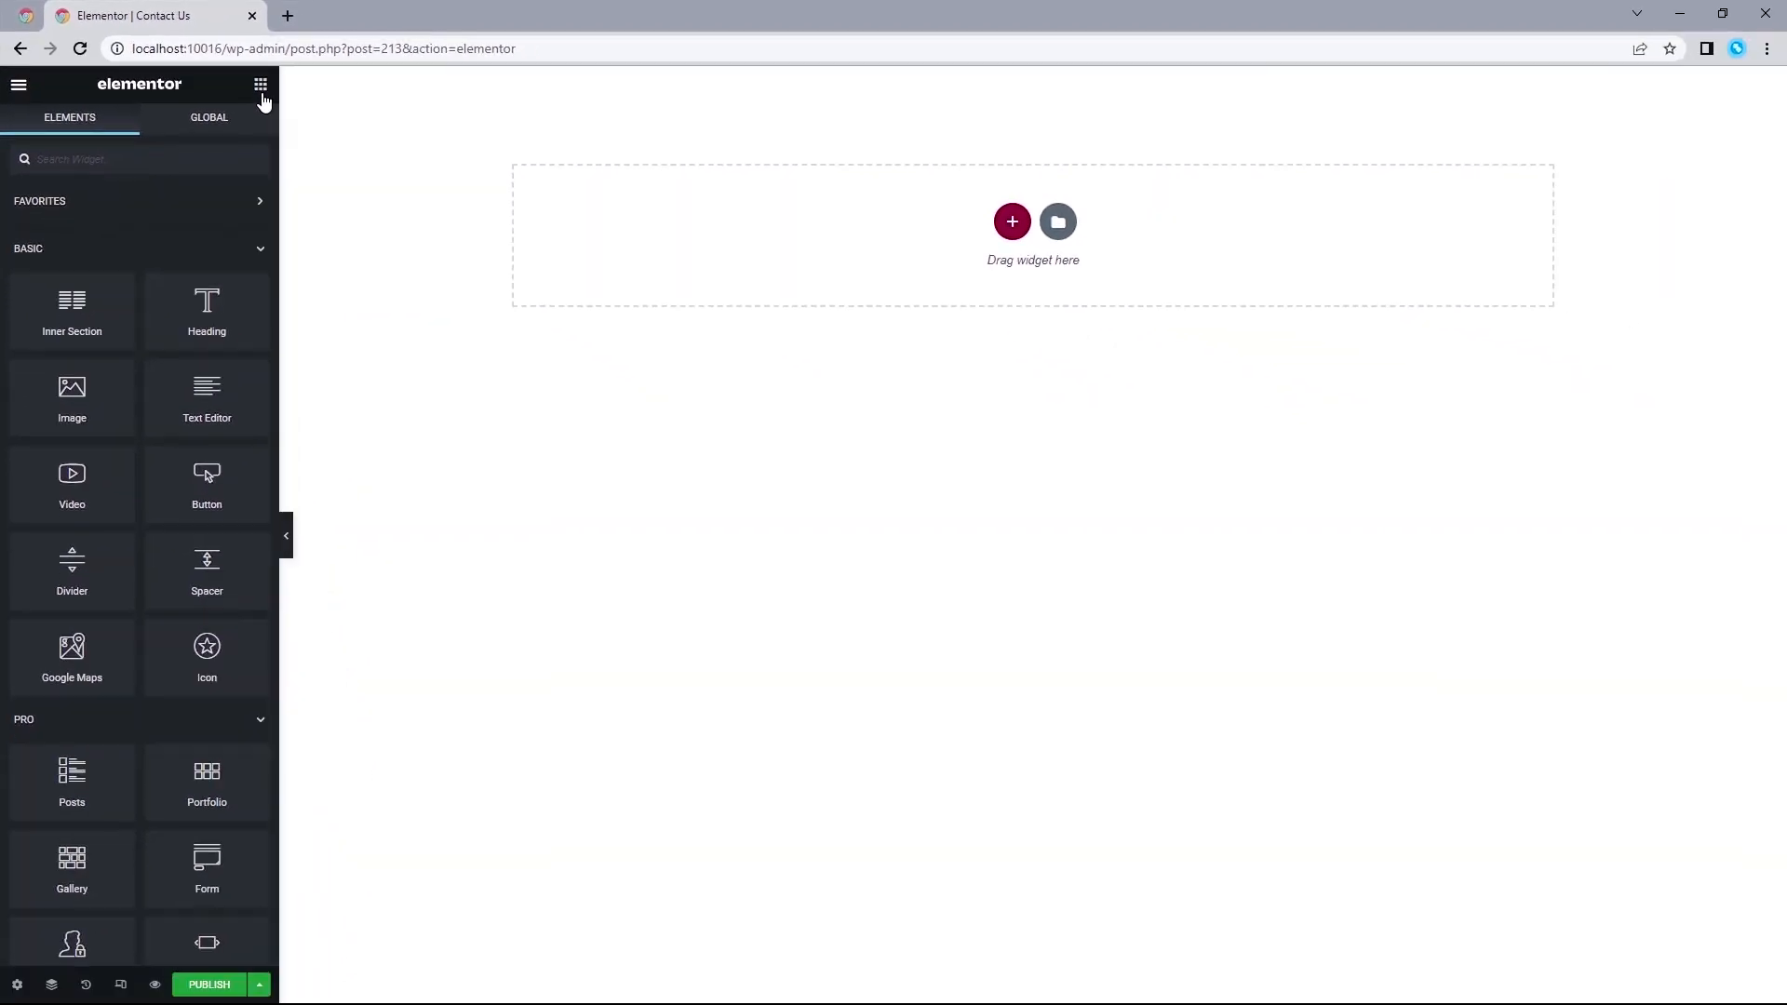
Add a single-column section to the page and set its content width to Full Width.
left_click(371, 15)
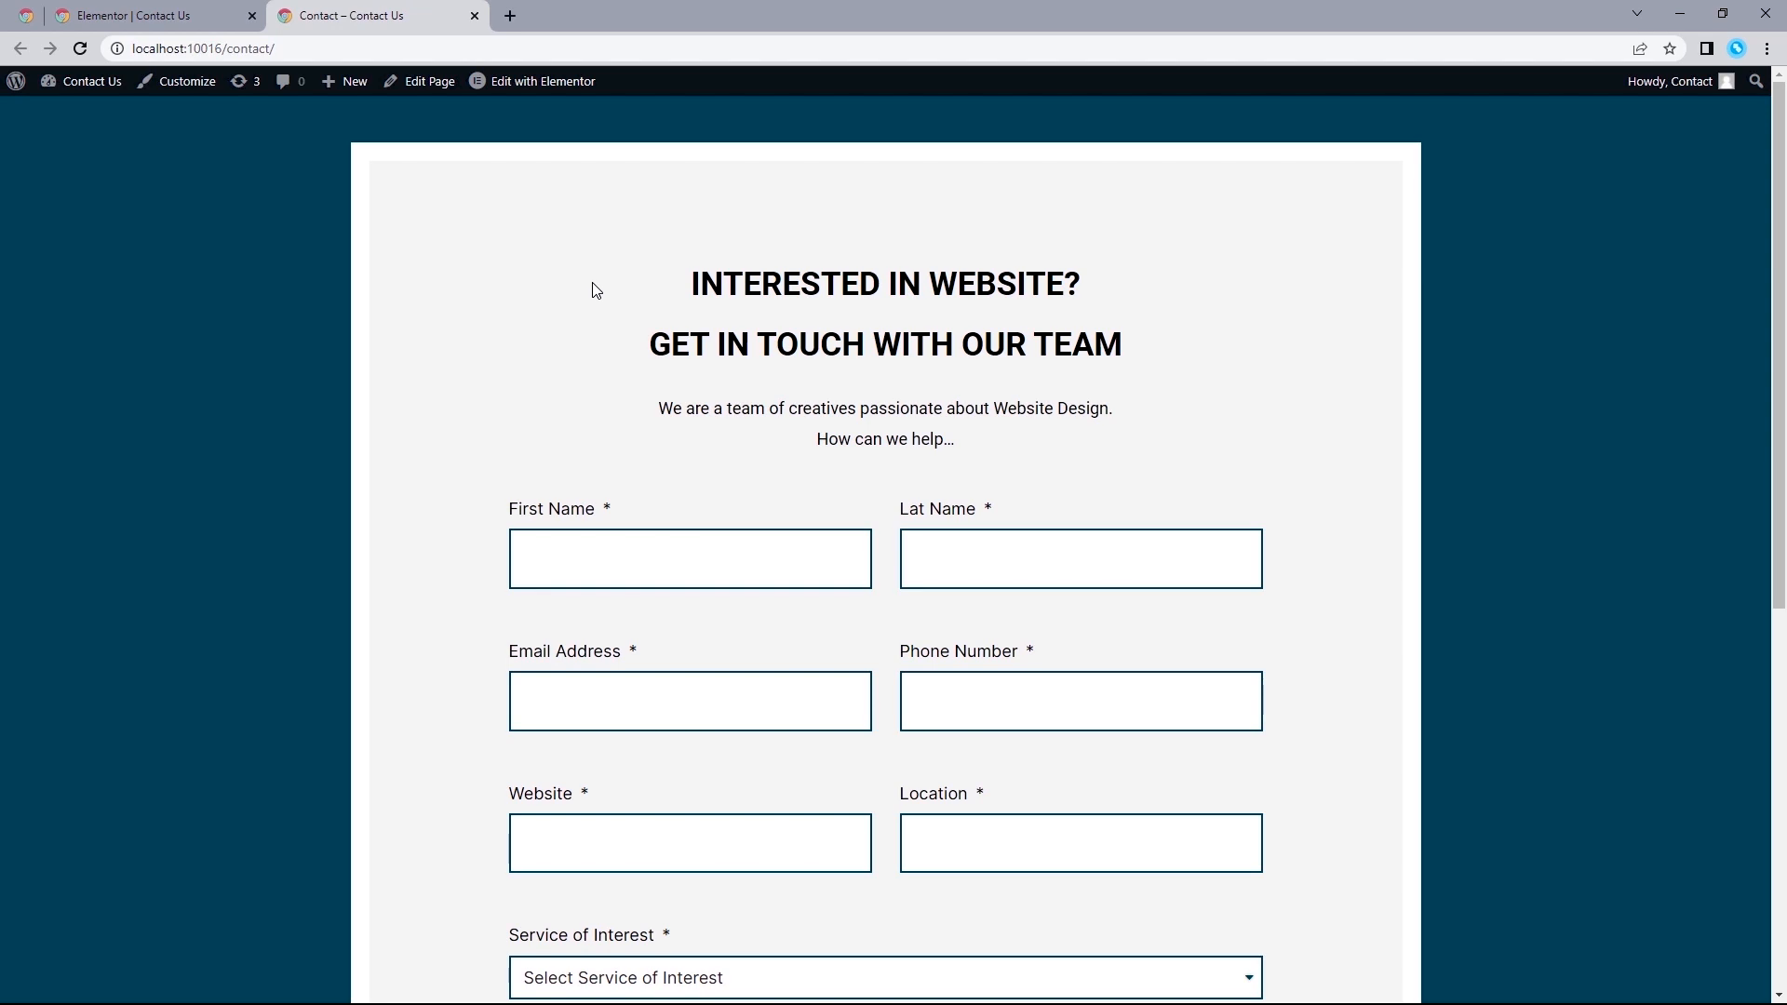
left_click(186, 16)
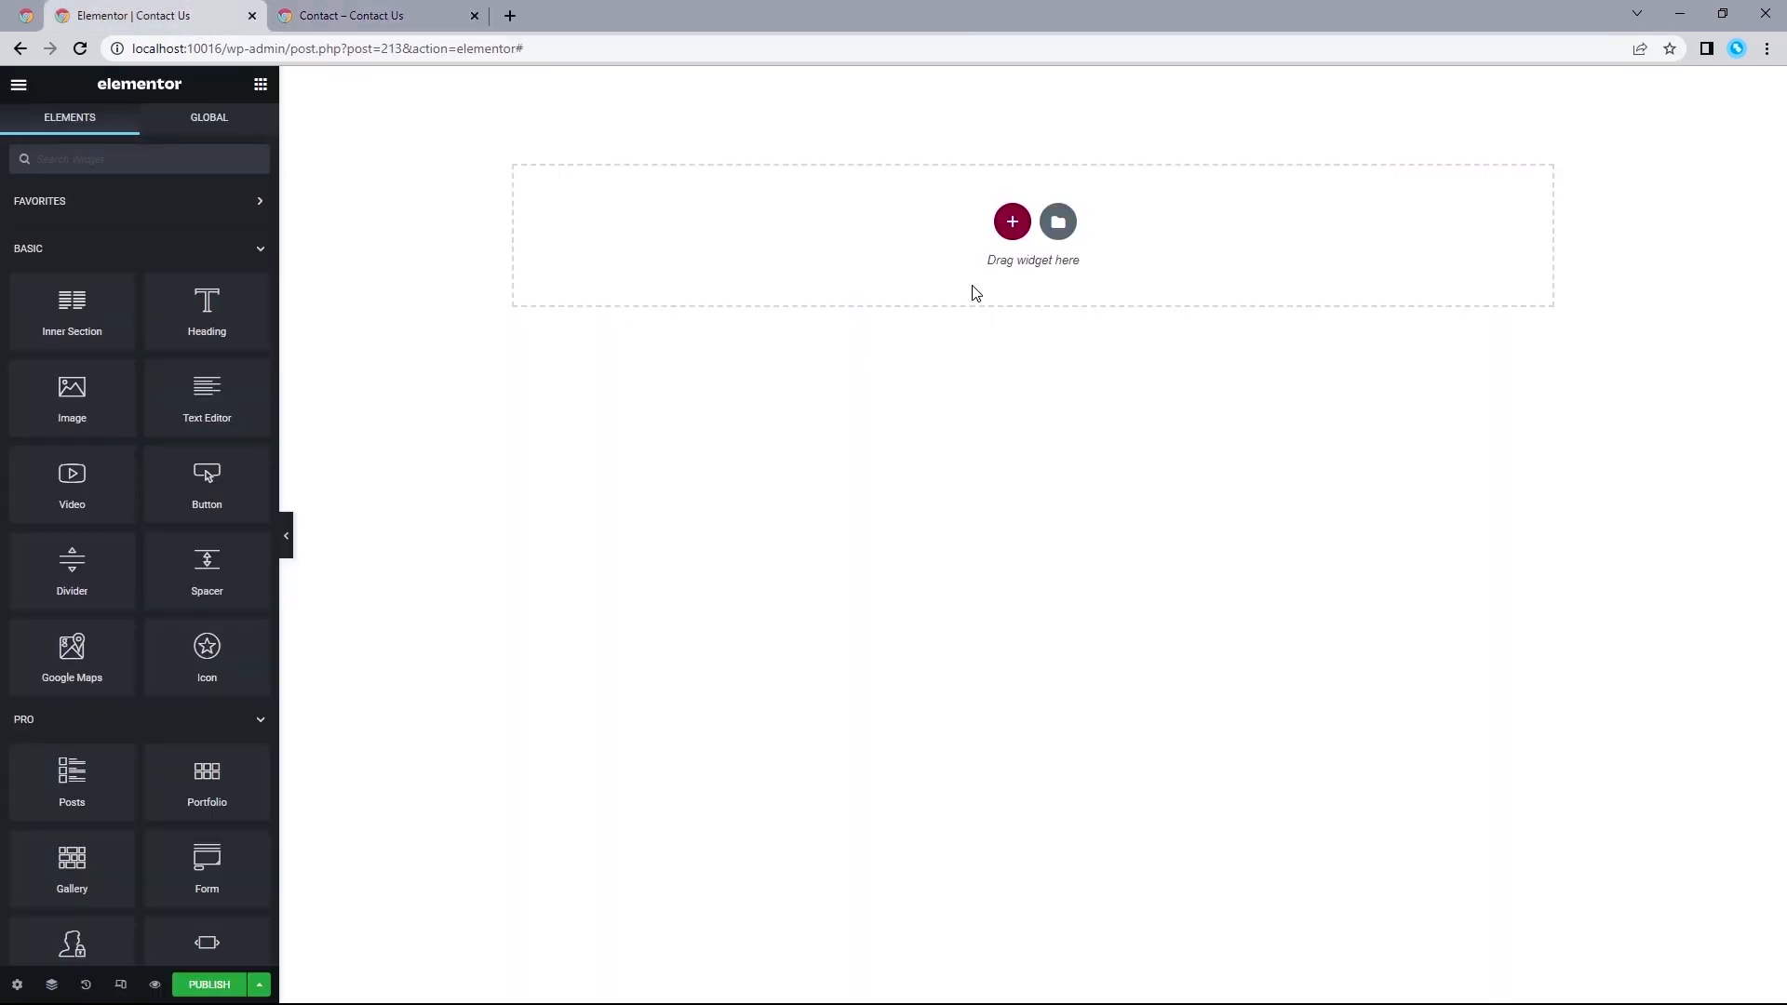
left_click(1012, 222)
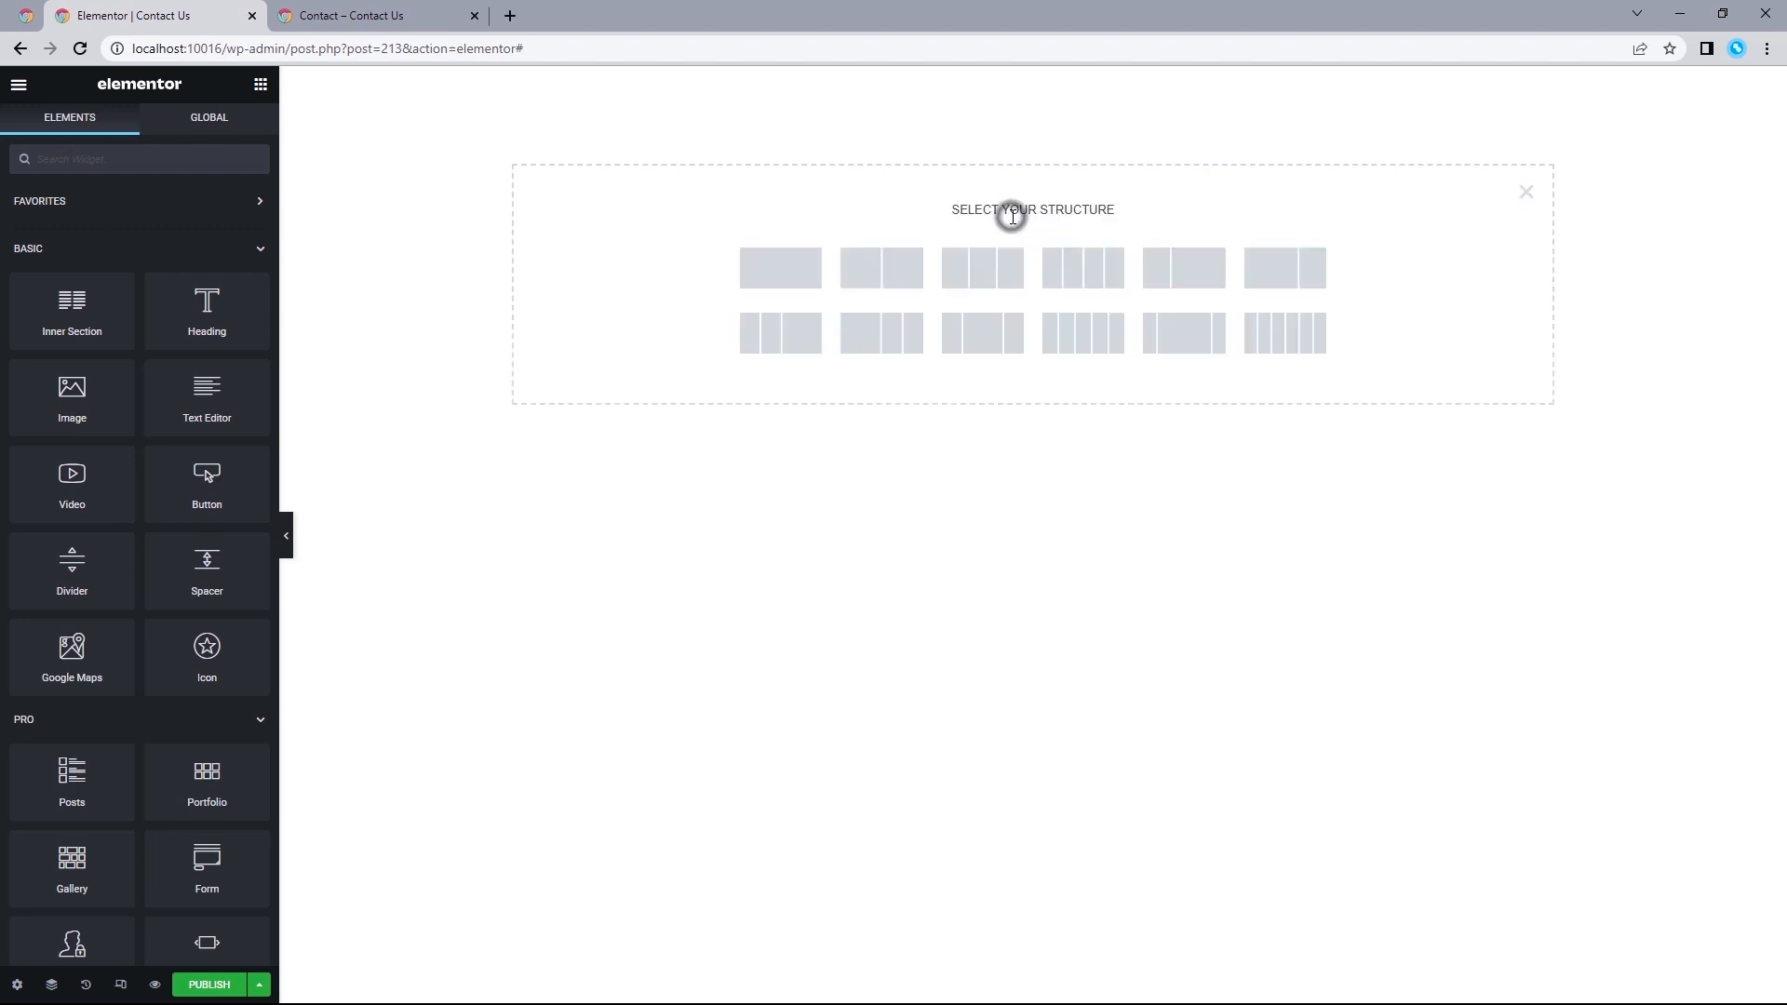
left_click(777, 277)
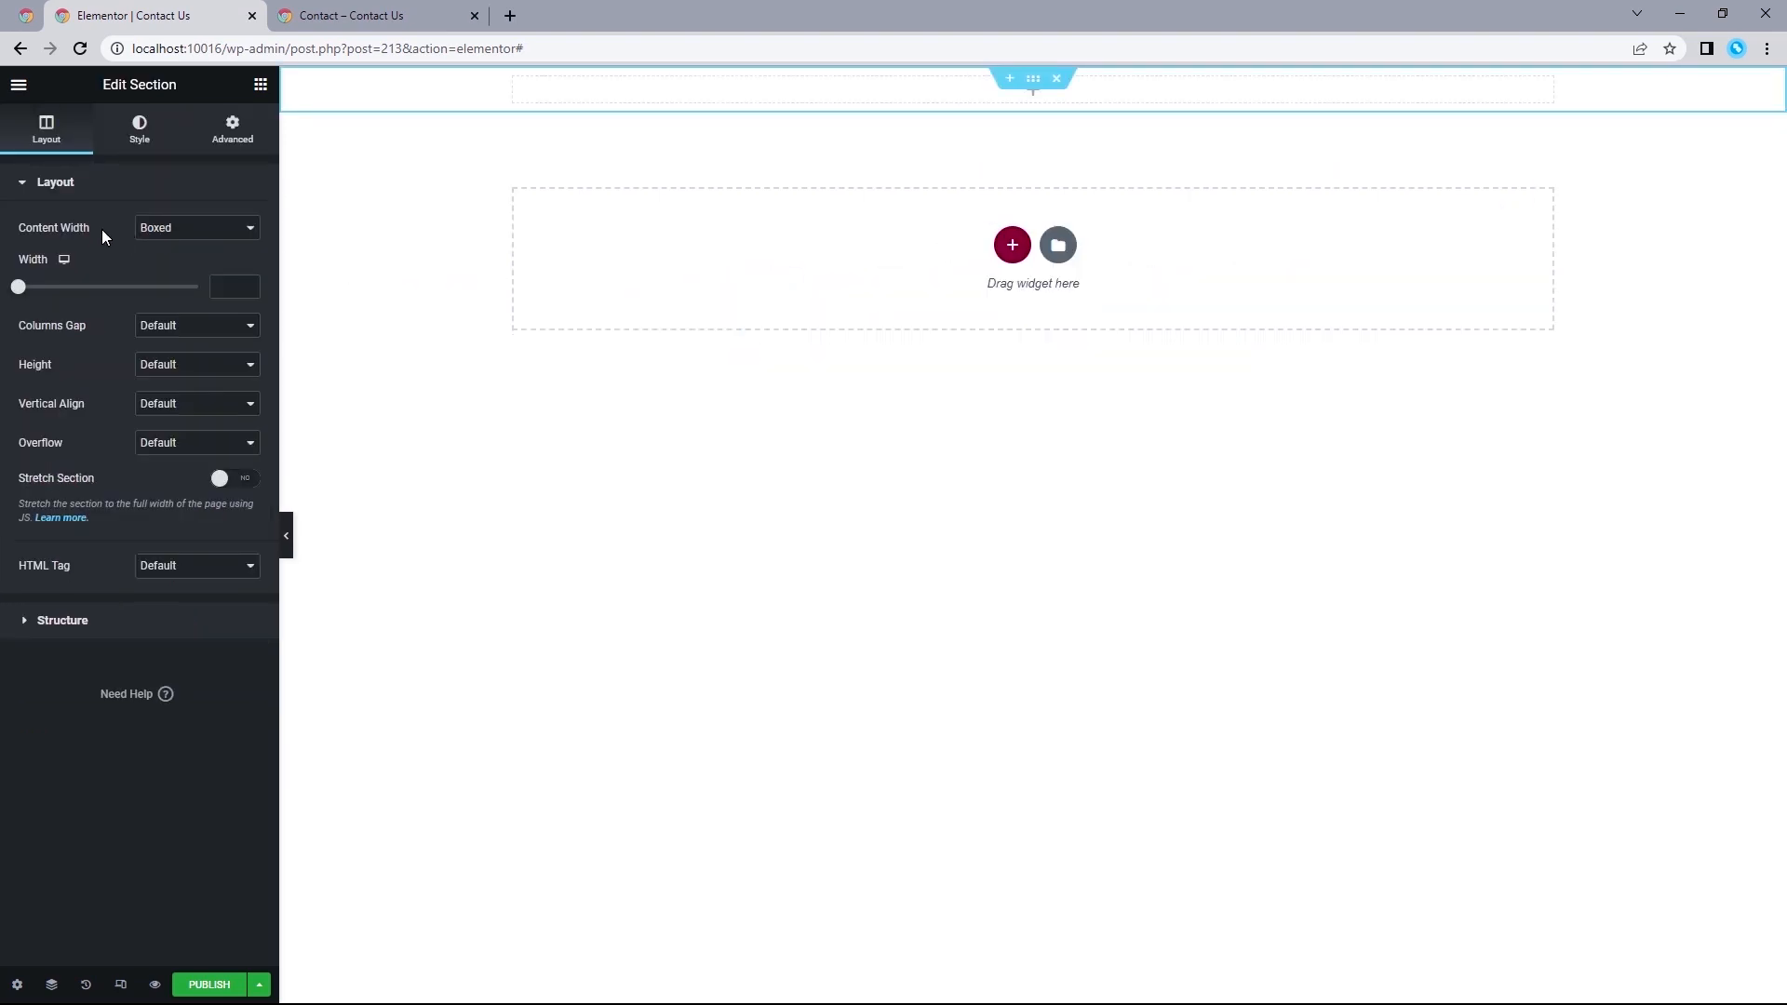
left_click(174, 229)
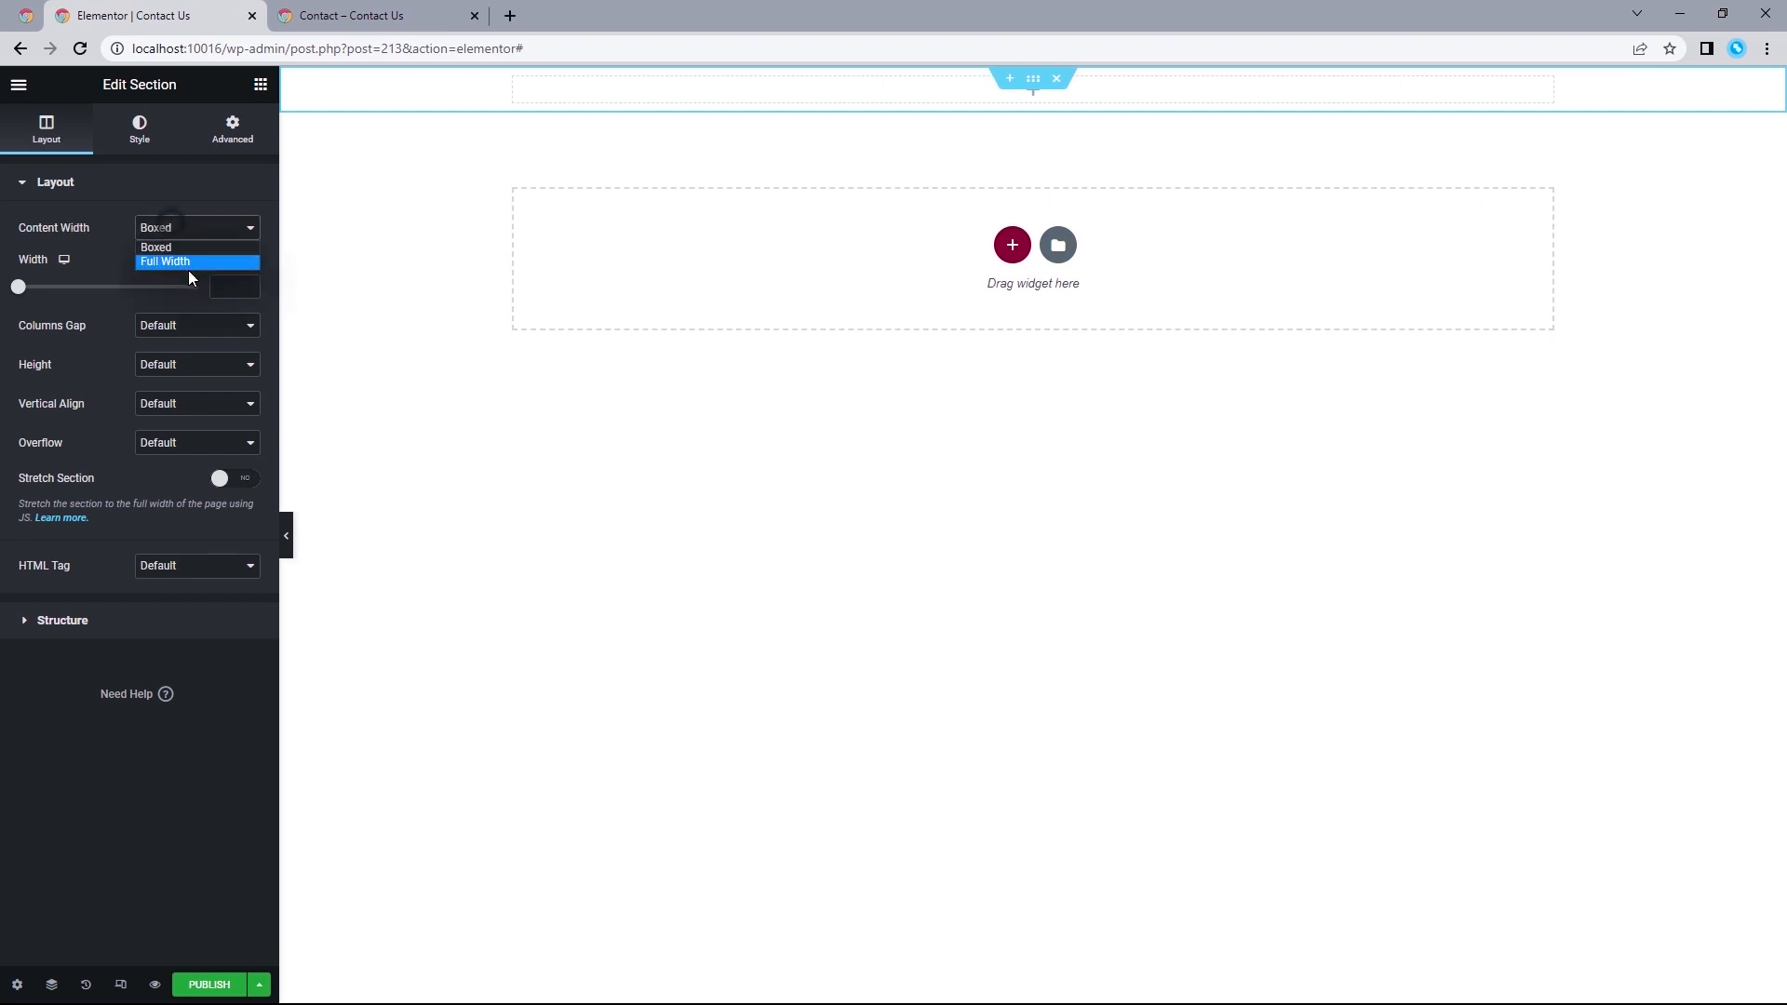
left_click(190, 266)
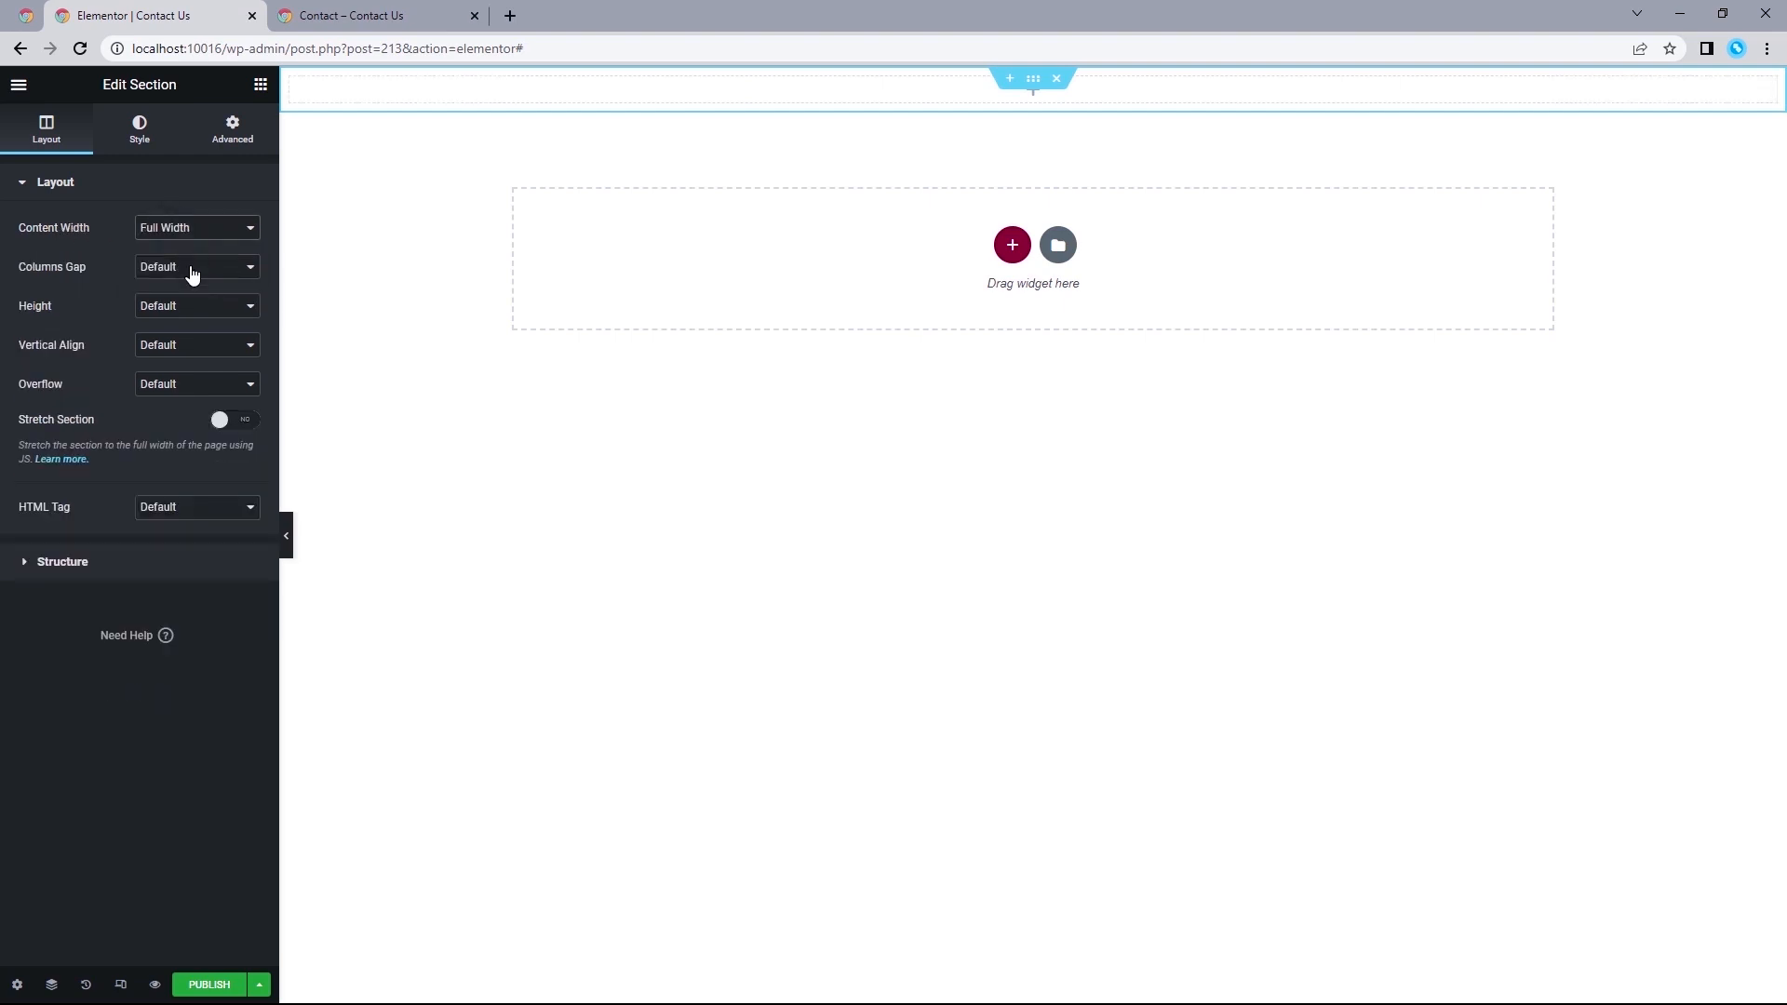
Give the section a classic background using the global Primary color.
left_click(138, 145)
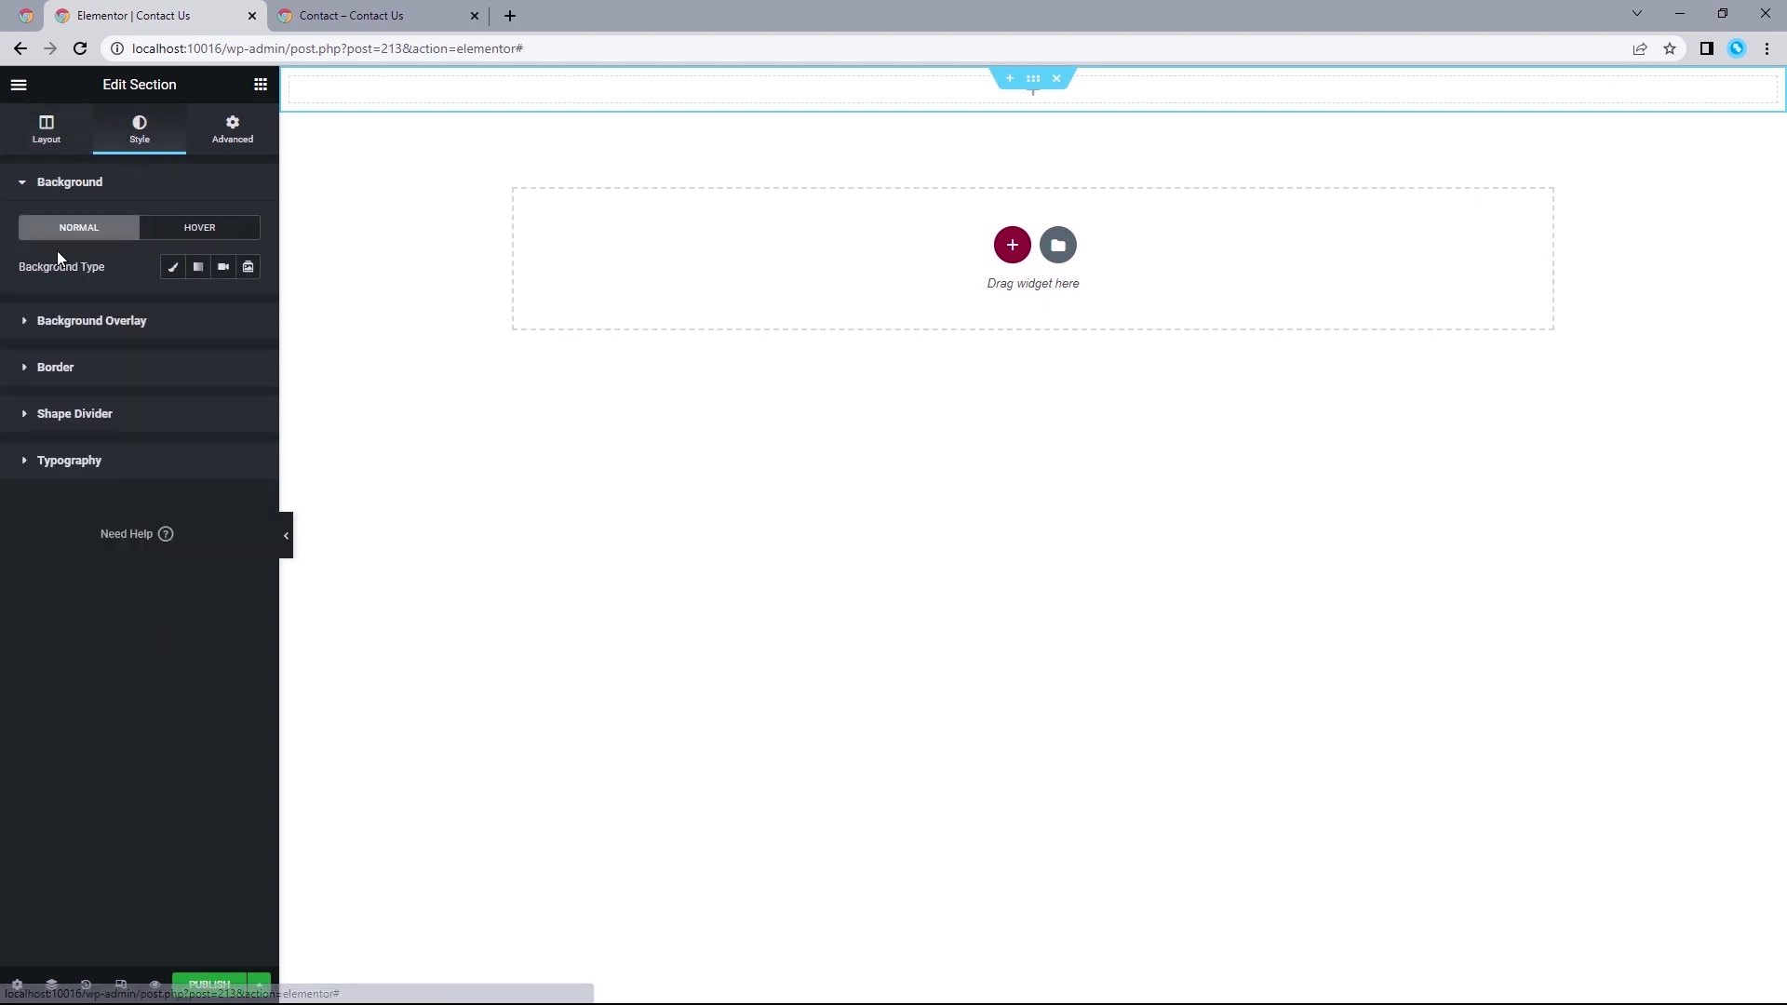
left_click(171, 268)
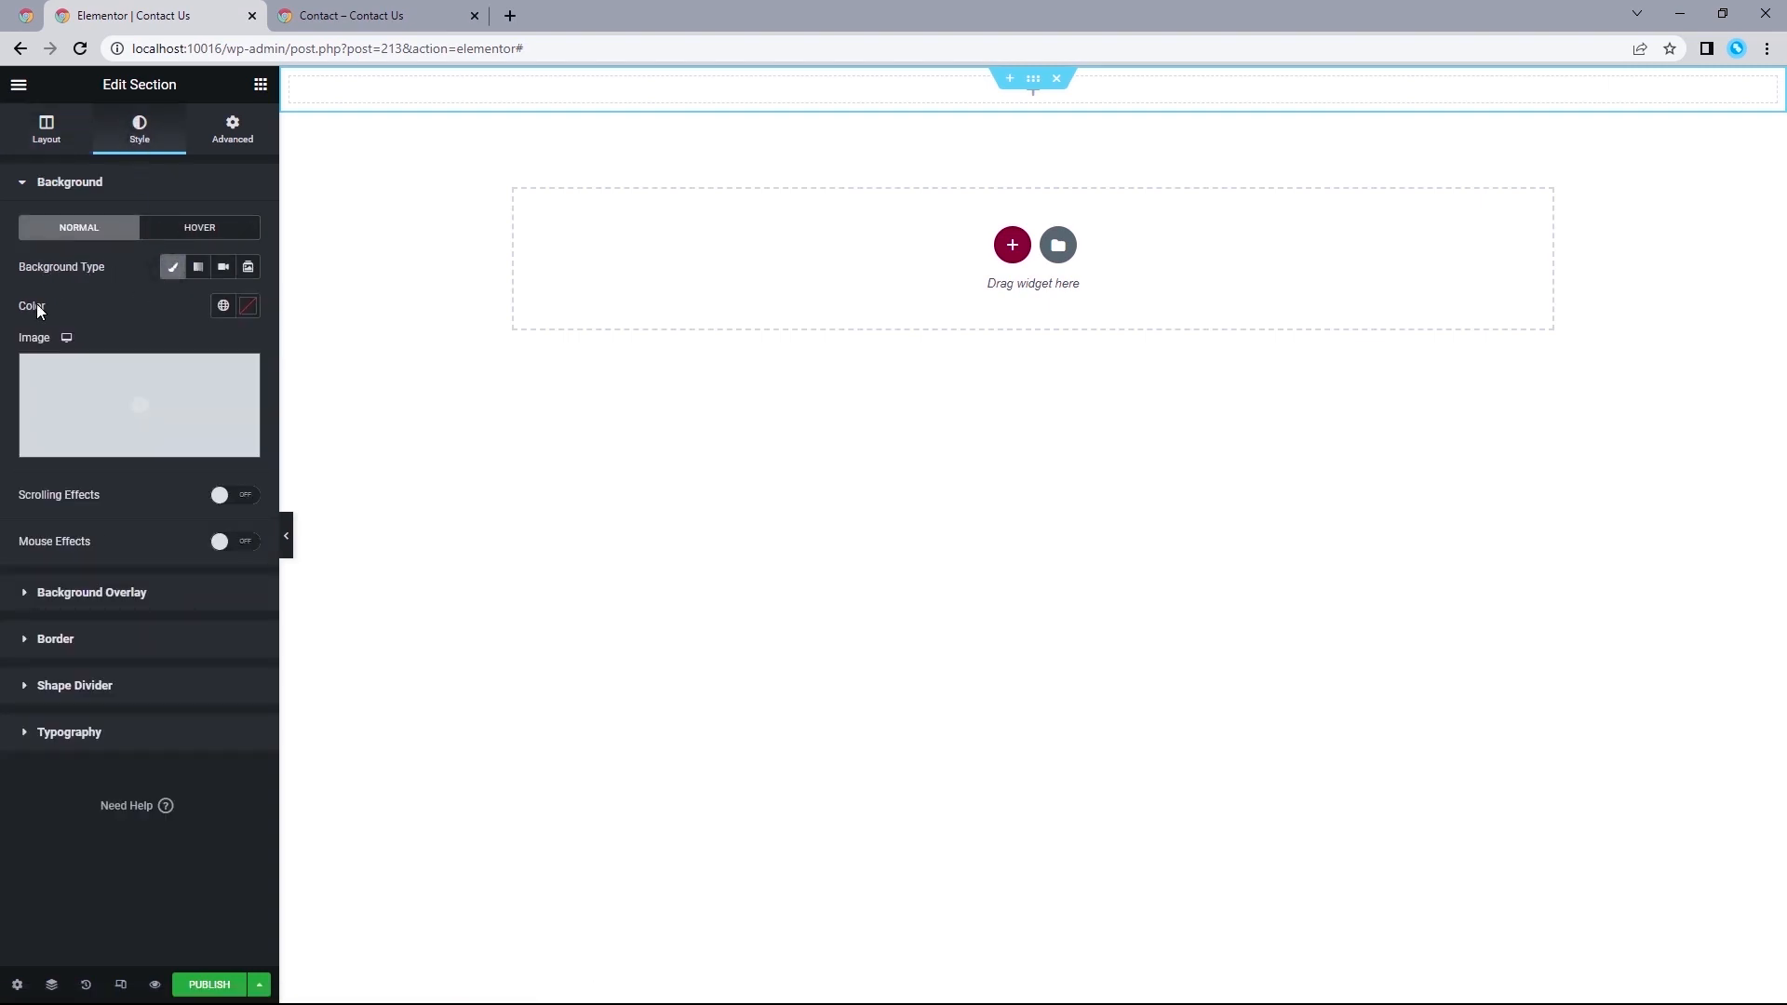
left_click(224, 305)
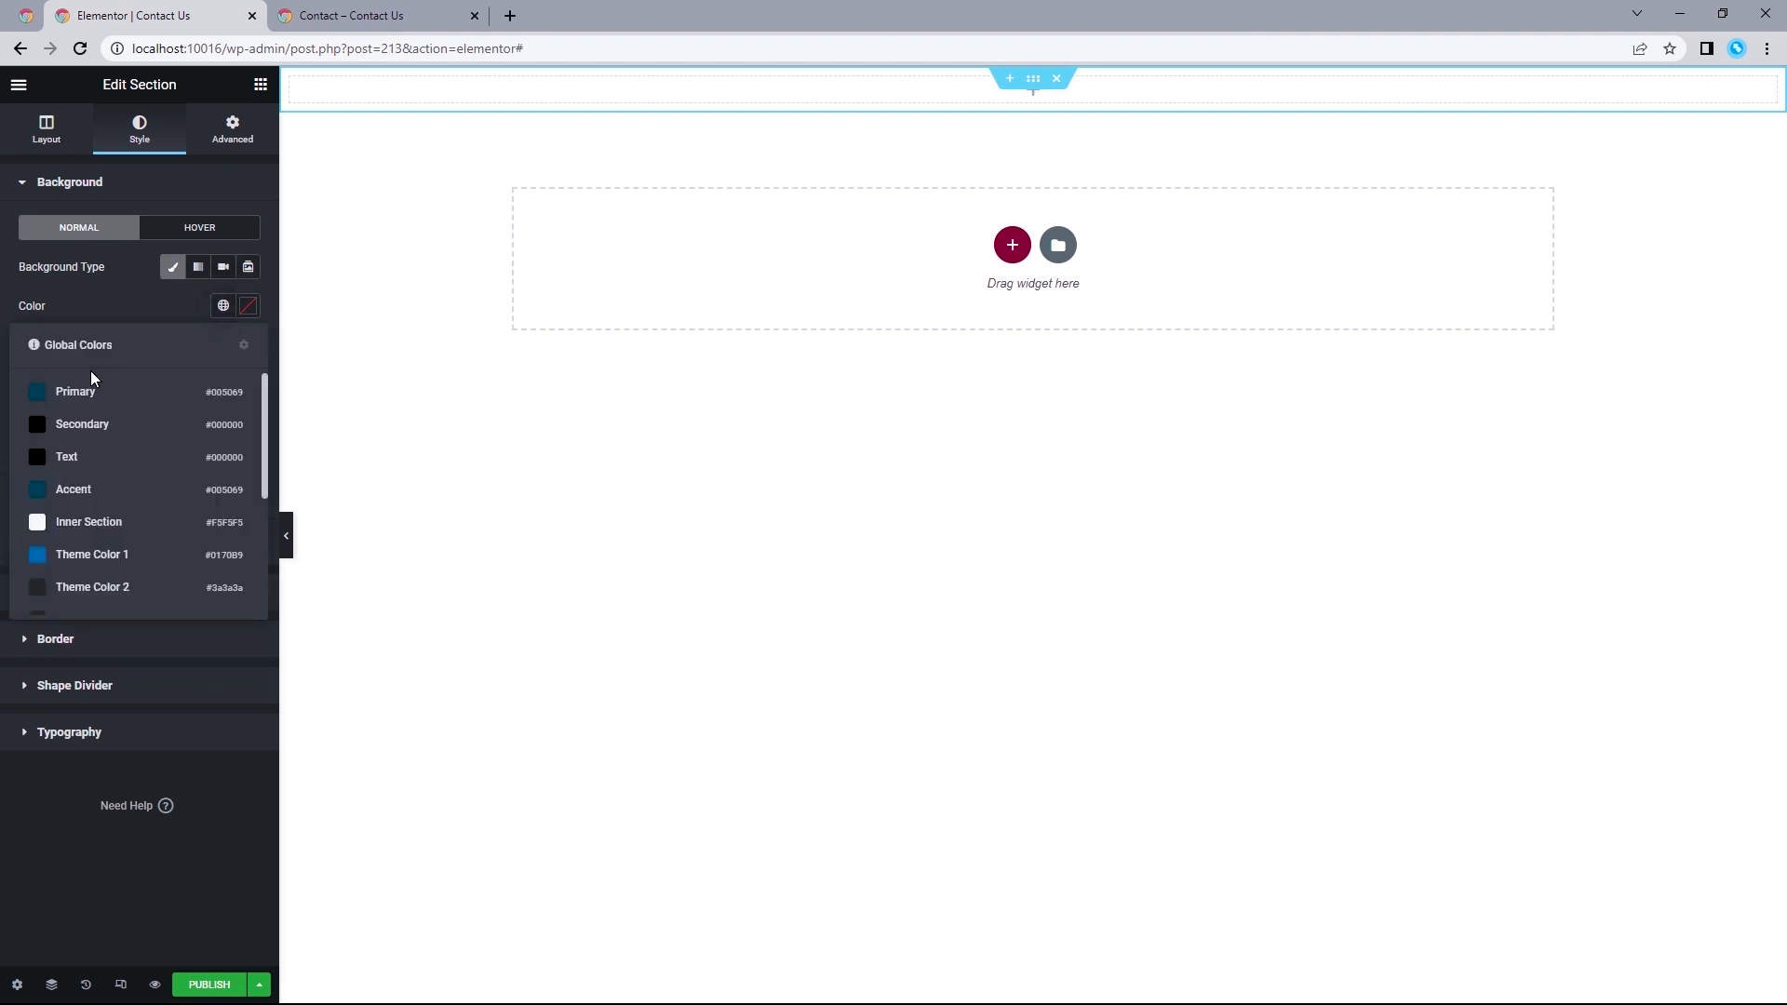
left_click(109, 395)
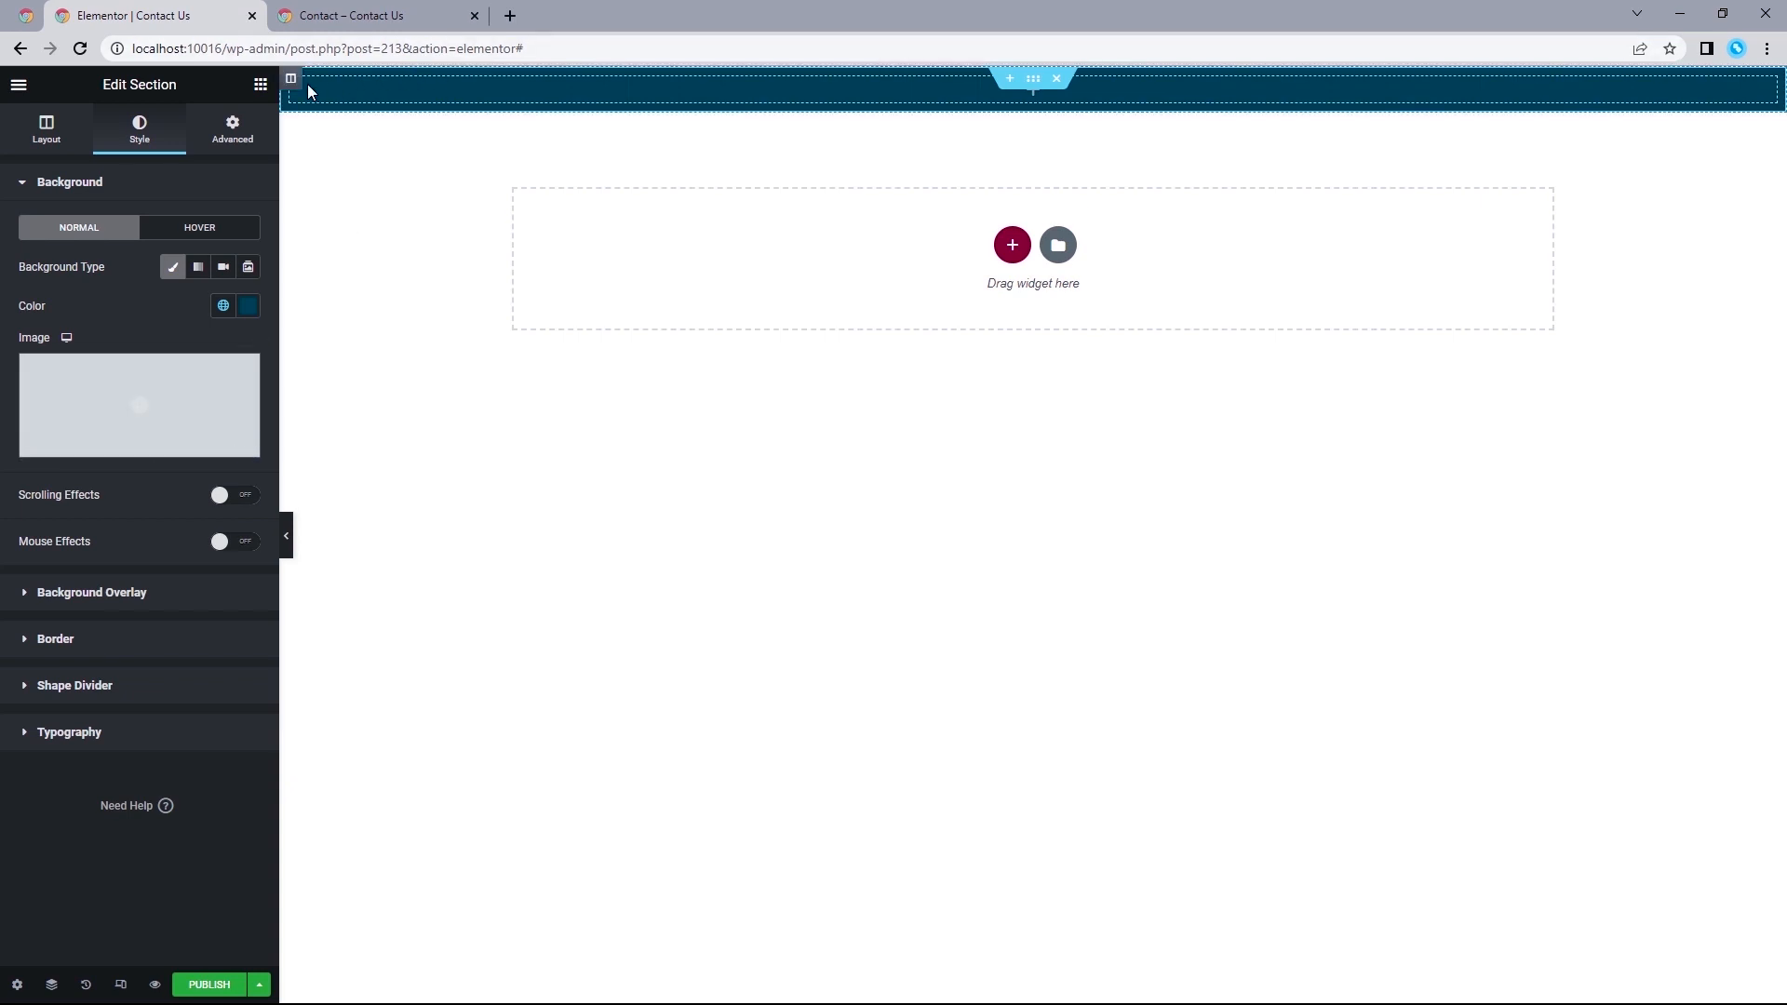
Review the finished contact page from top to bottom as a reference, then return to the page editor.
left_click(340, 16)
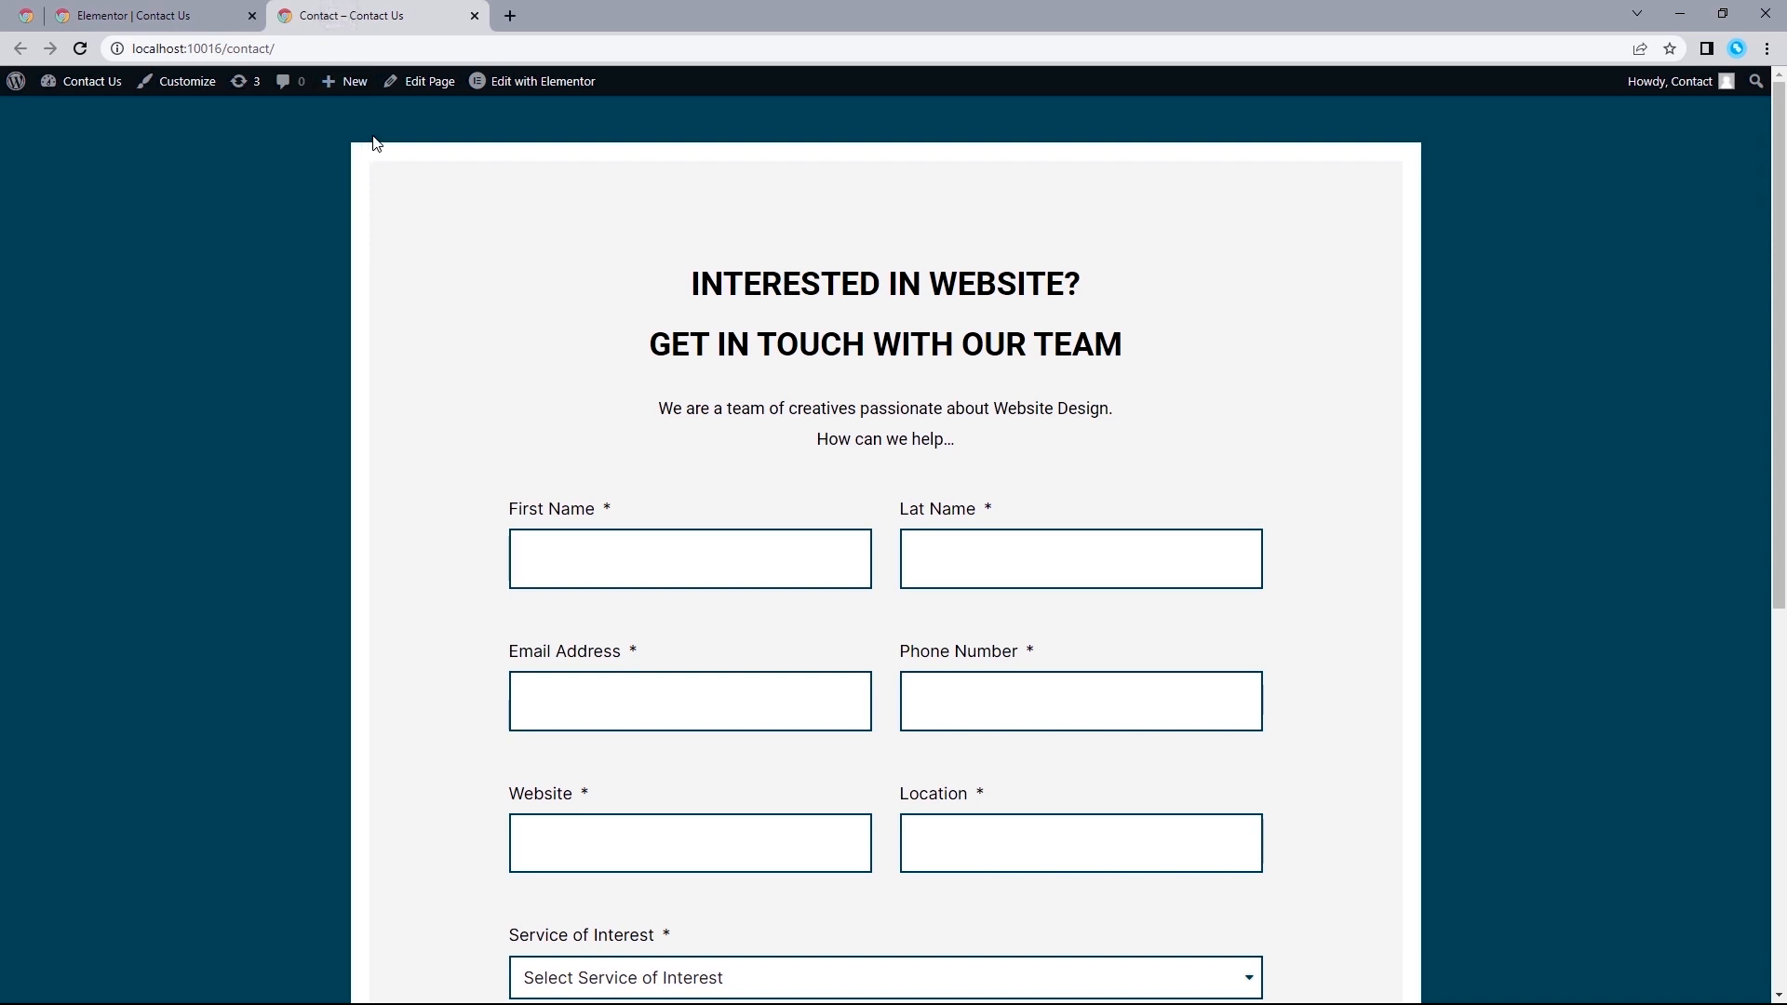
scroll(398, 138, "down", 7)
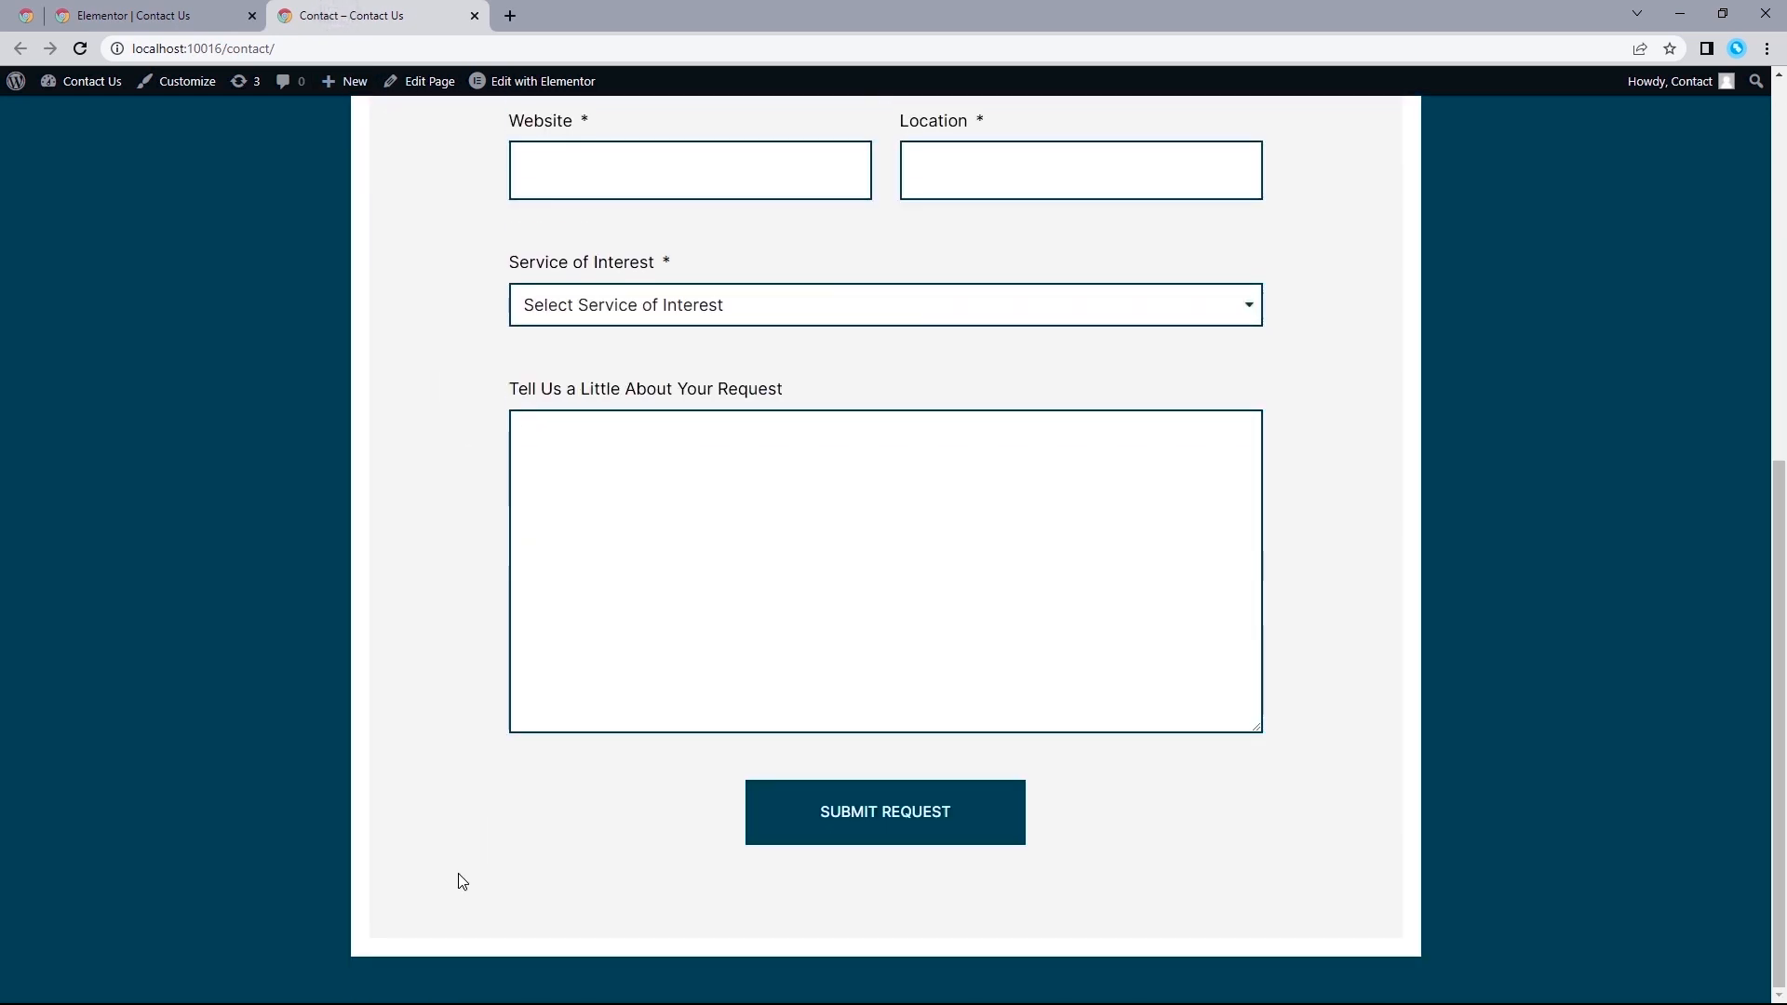
scroll(430, 504, "up", 5)
scroll(430, 503, "up", 3)
left_click(177, 16)
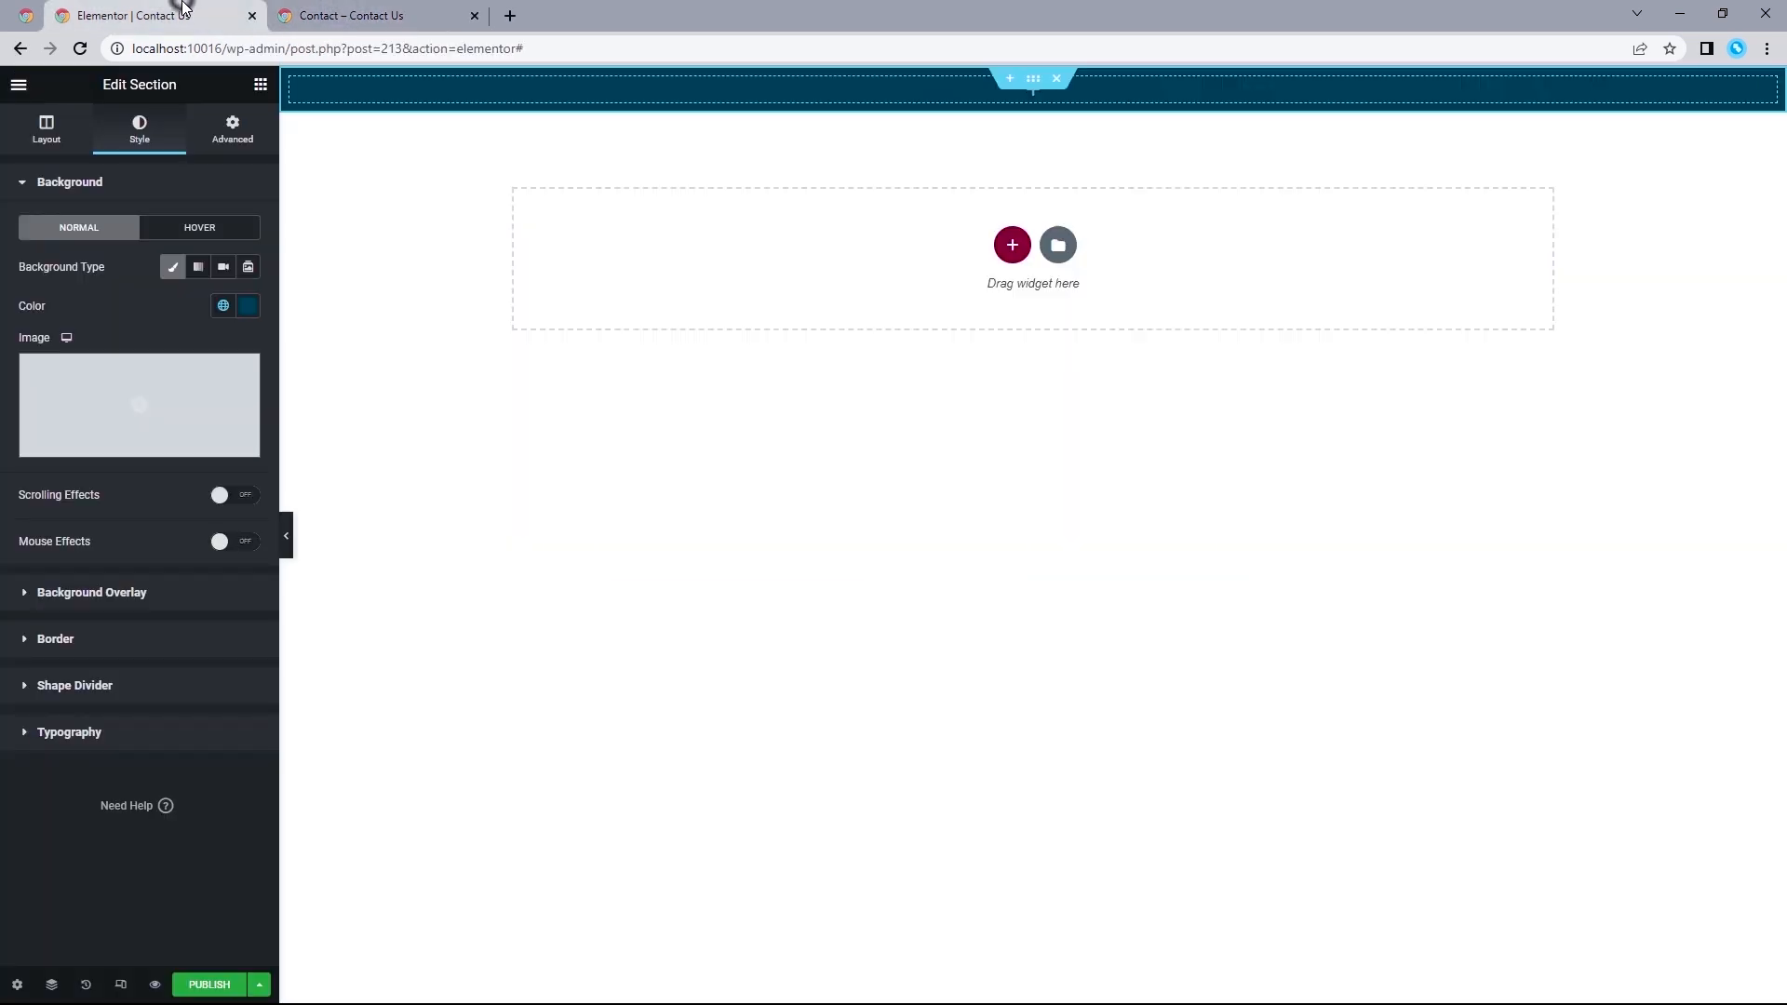
Unlink the section column's padding values and set them to 50 px top, 0 right, 50 px bottom and 0 left.
mouse_move(294, 89)
left_click(292, 82)
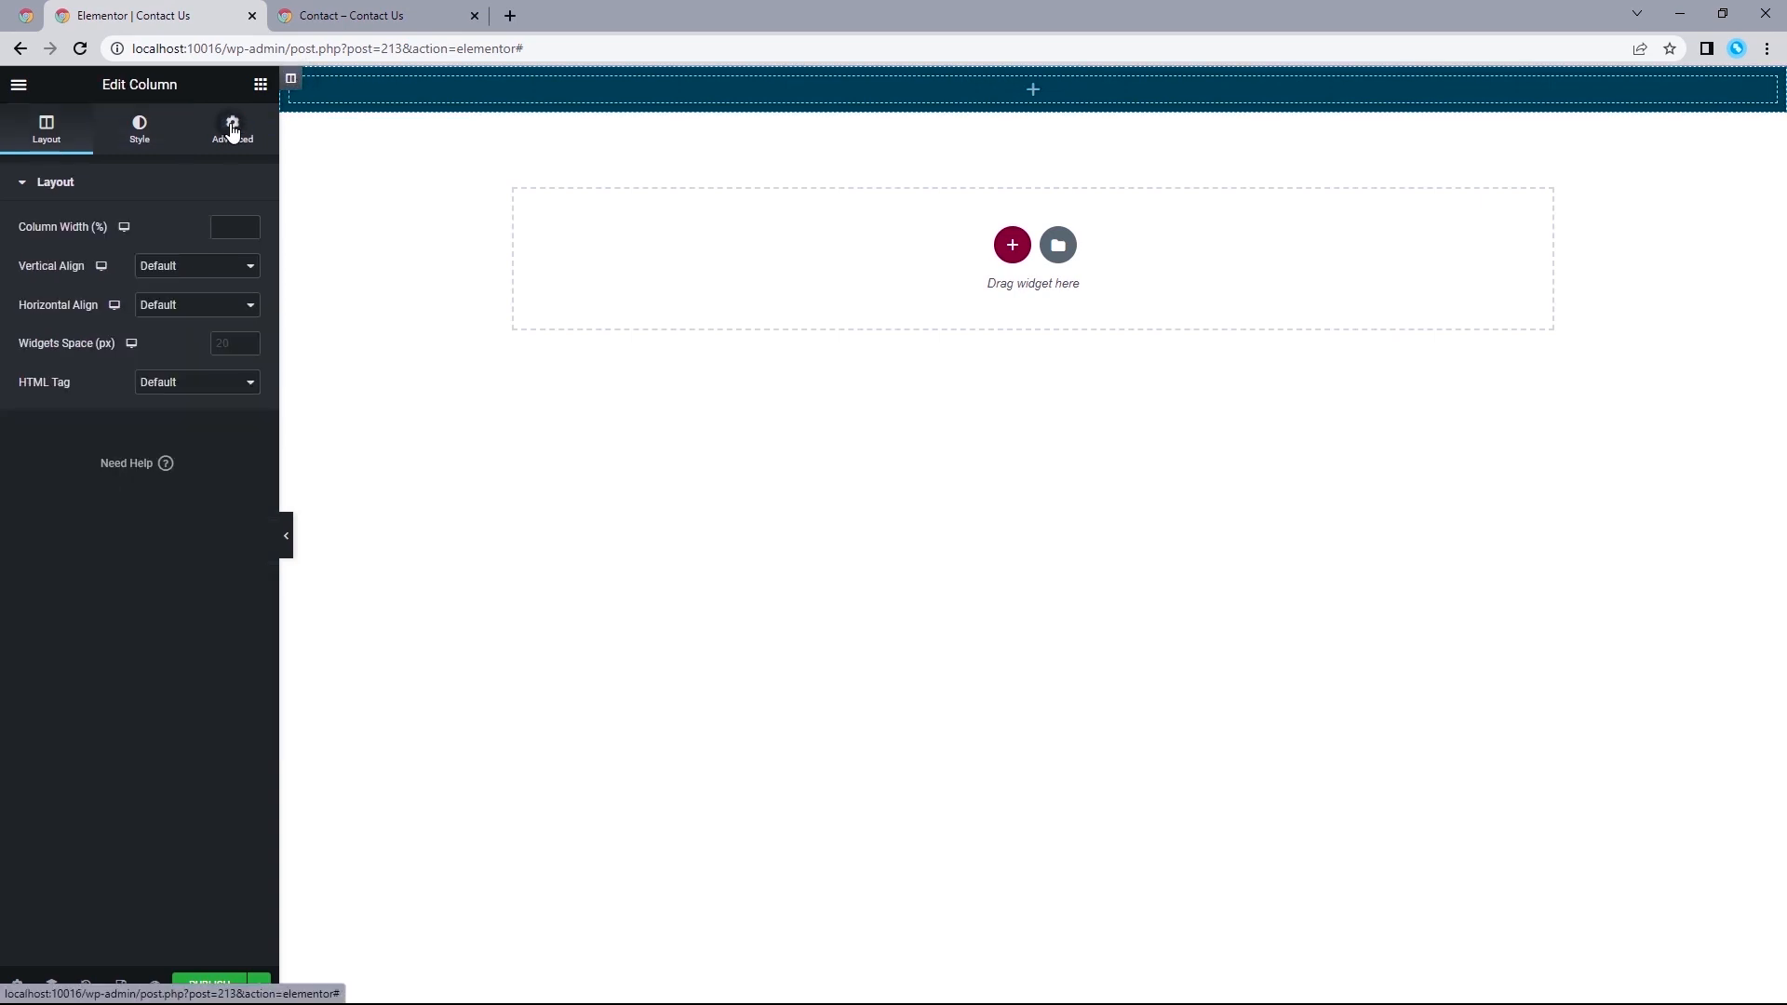
left_click(232, 130)
left_click(236, 323)
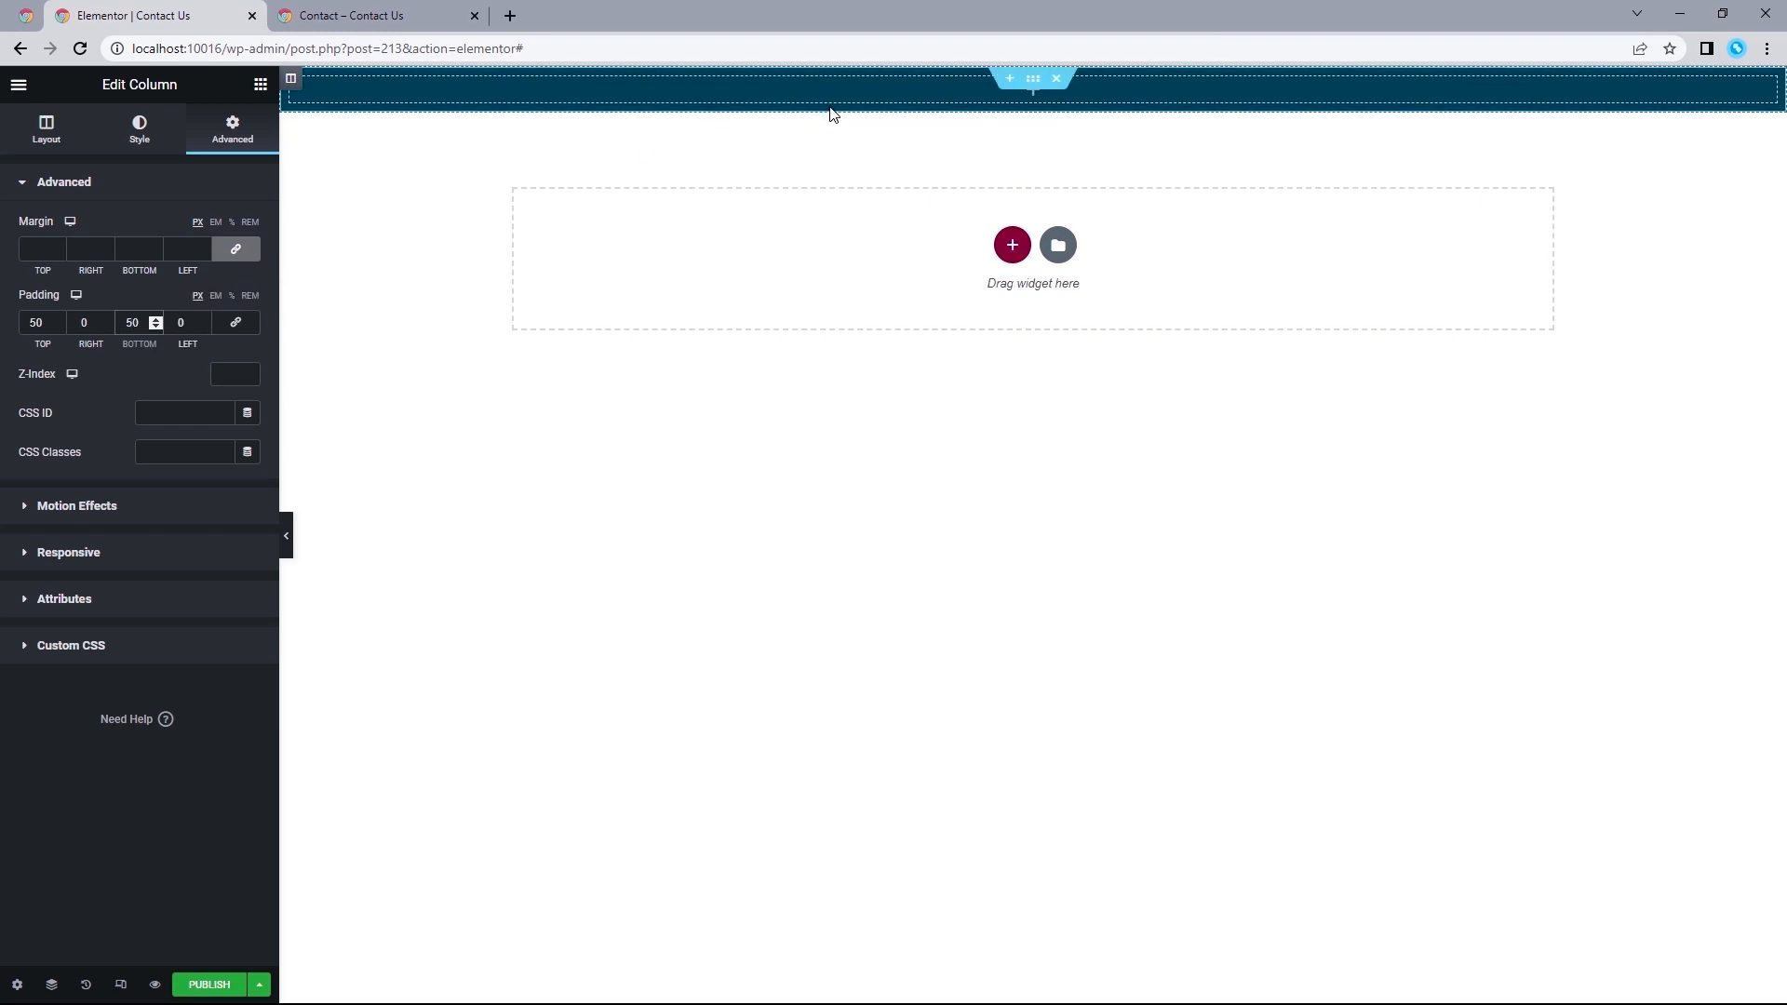
Add an Inner Section inside the column with a boxed width of 1150, and delete one of its two columns.
left_click(262, 86)
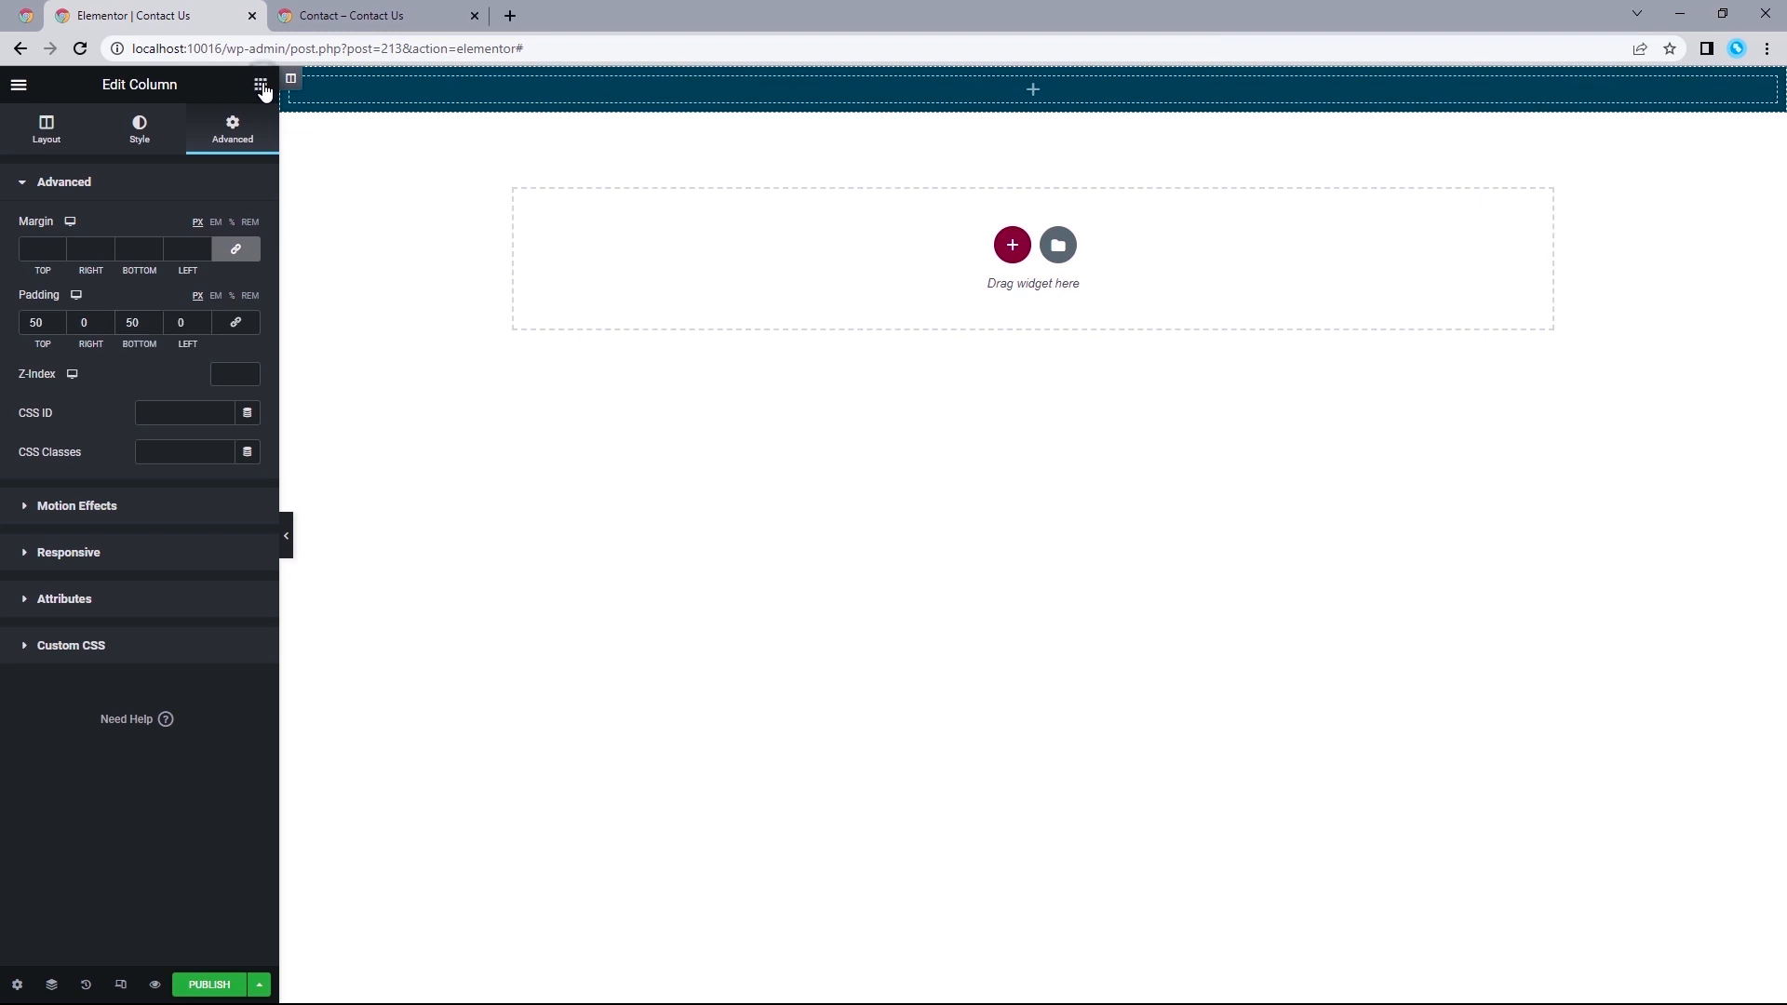
left_click_drag(71, 302, 802, 90)
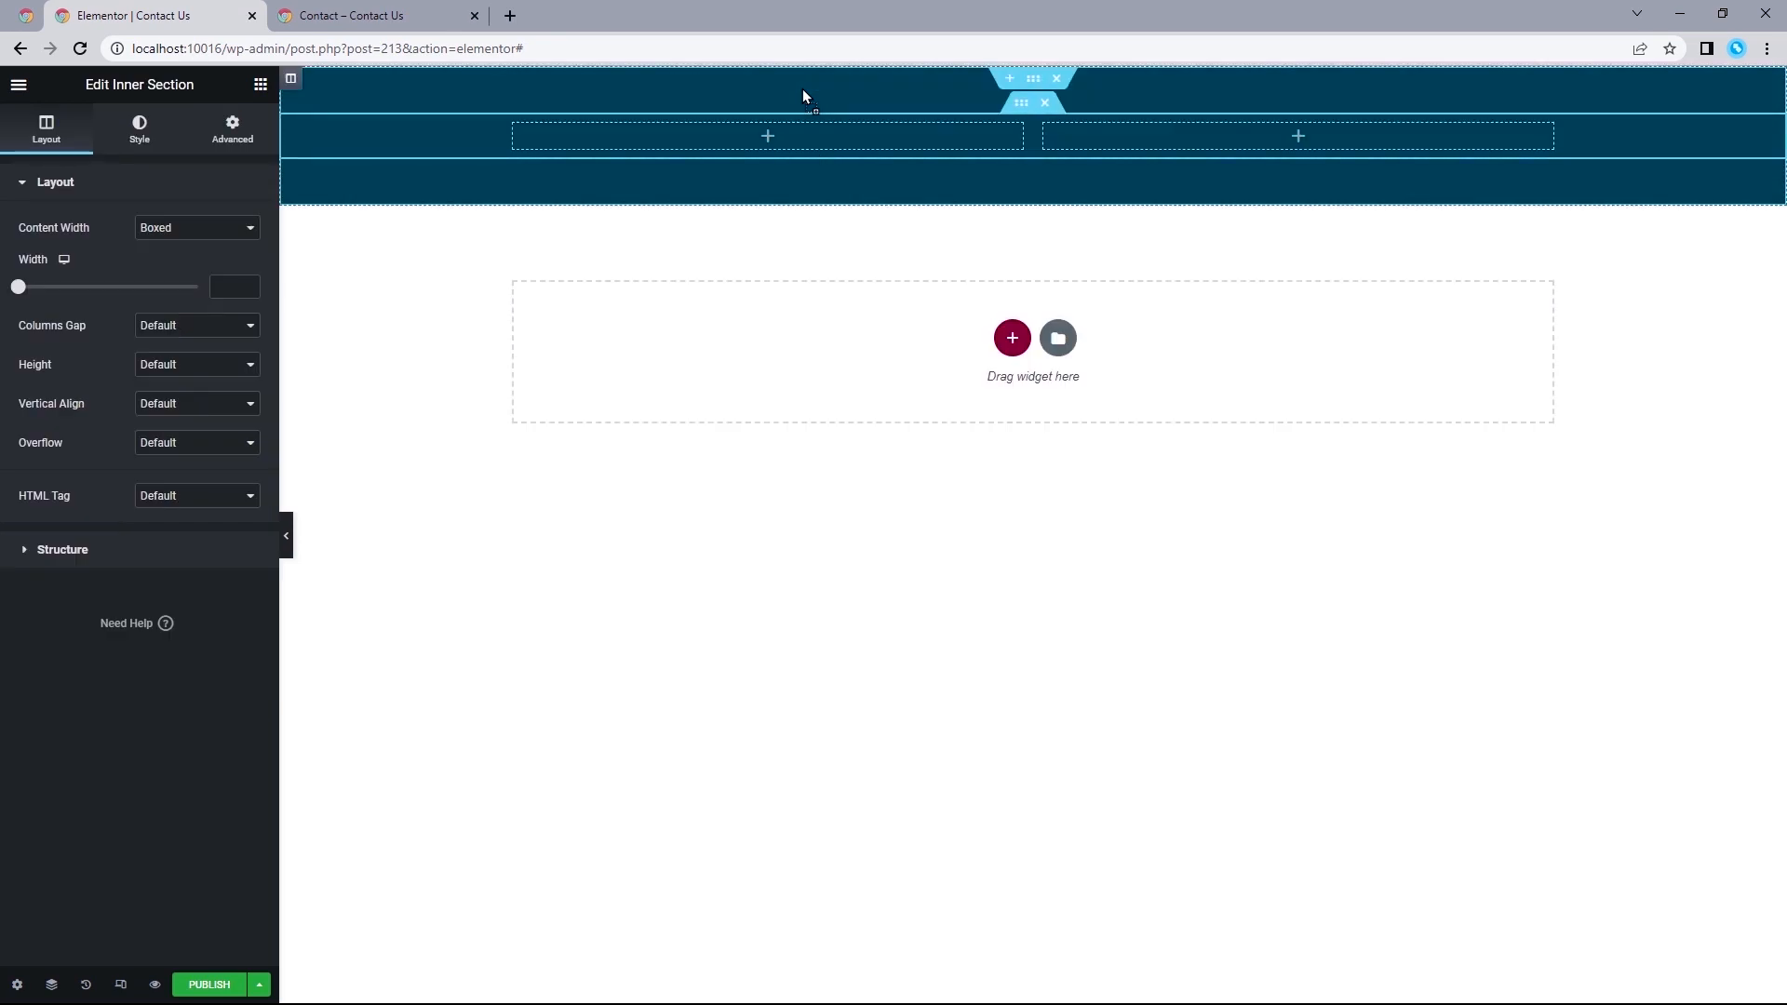
left_click(221, 287)
type("1150")
right_click(508, 134)
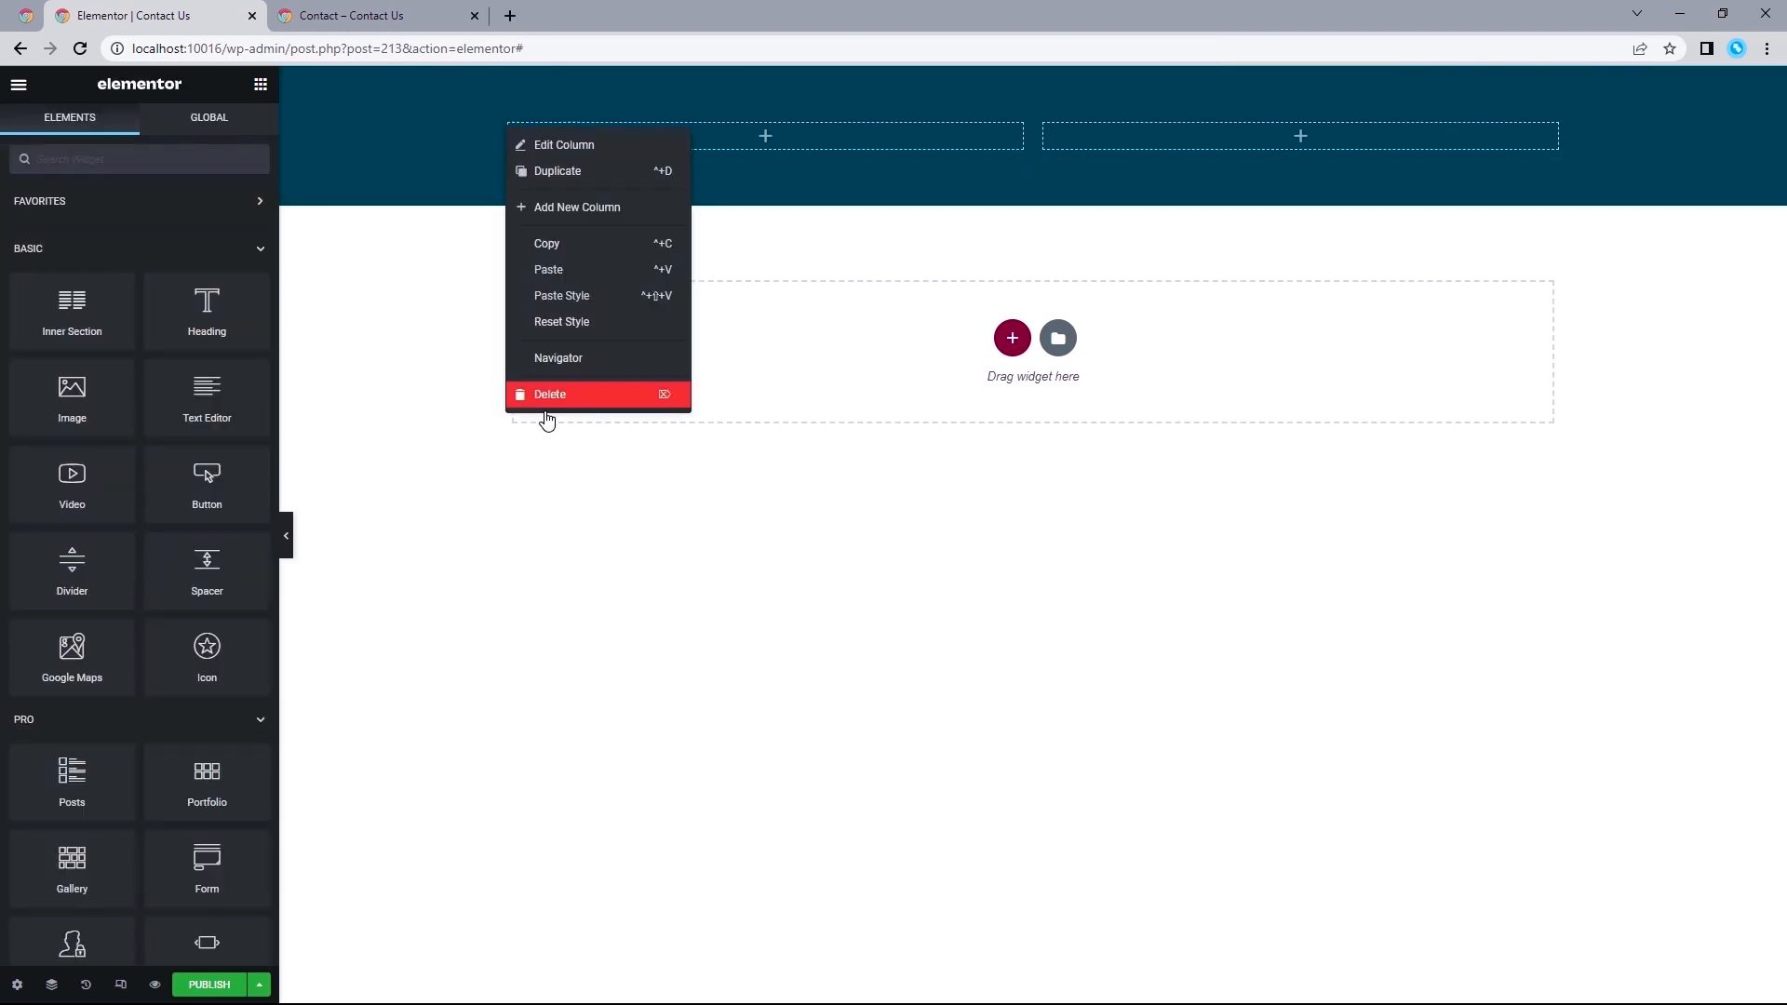
left_click(546, 402)
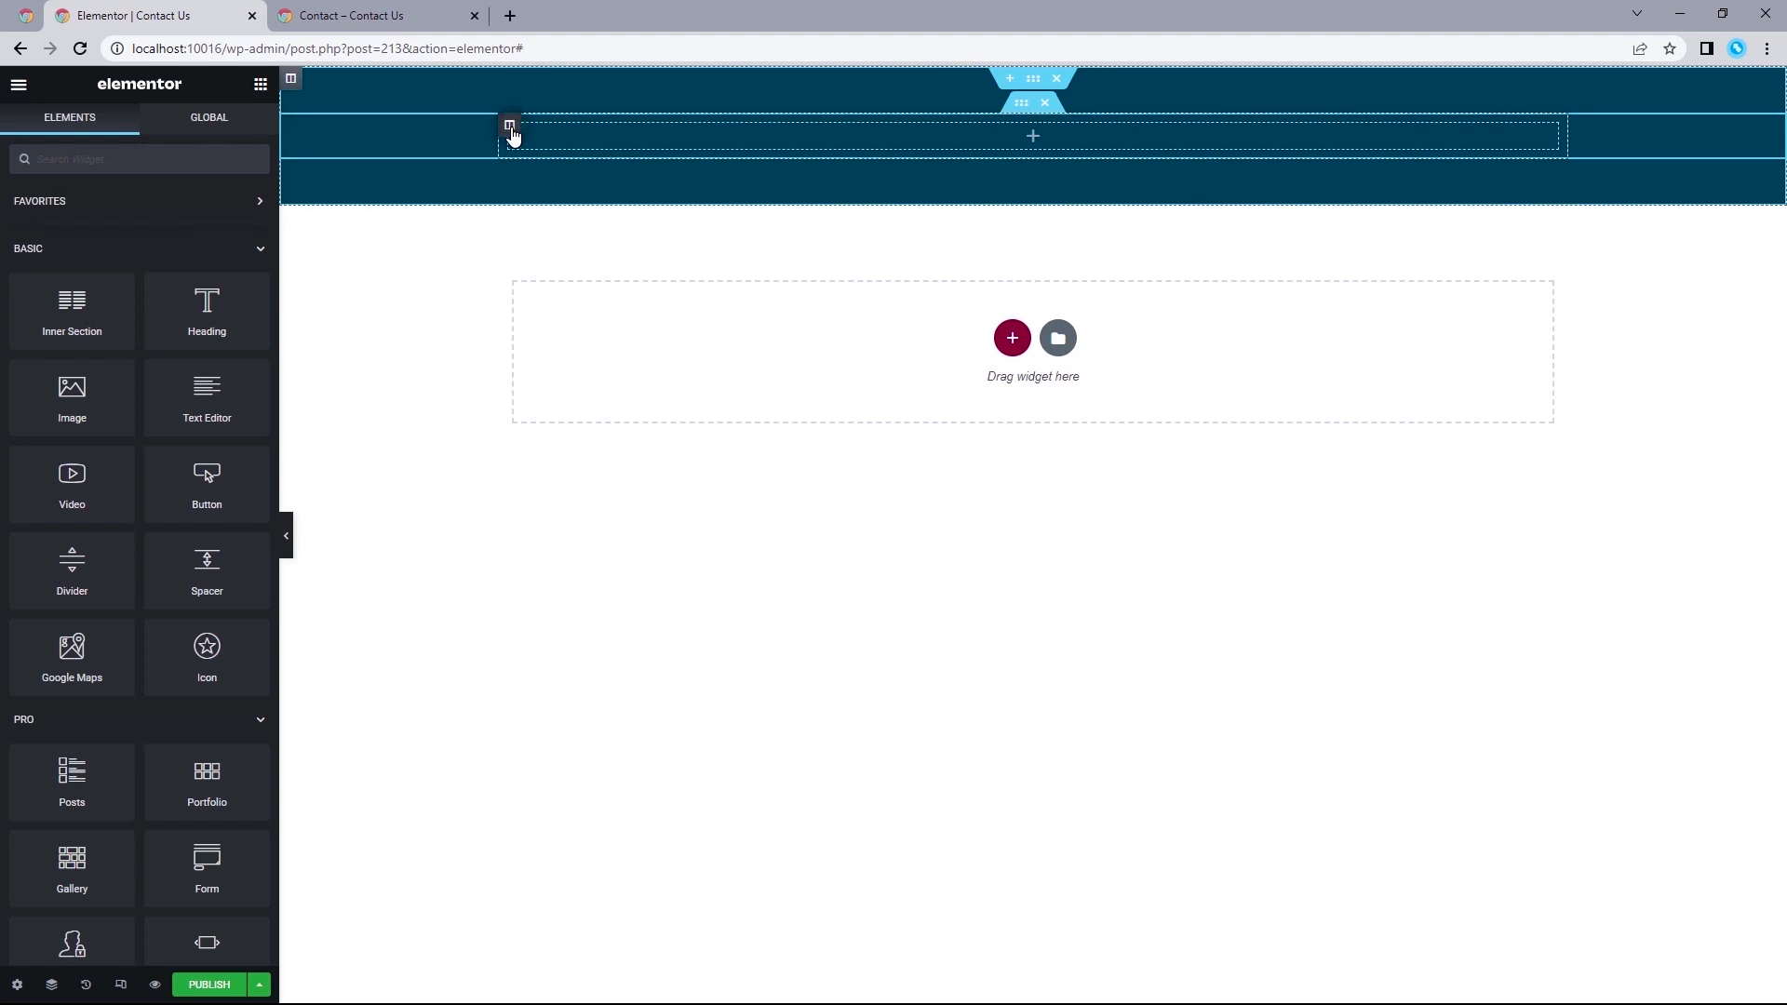
Give the remaining inner column a classic background using the global Inner Section color.
left_click(511, 127)
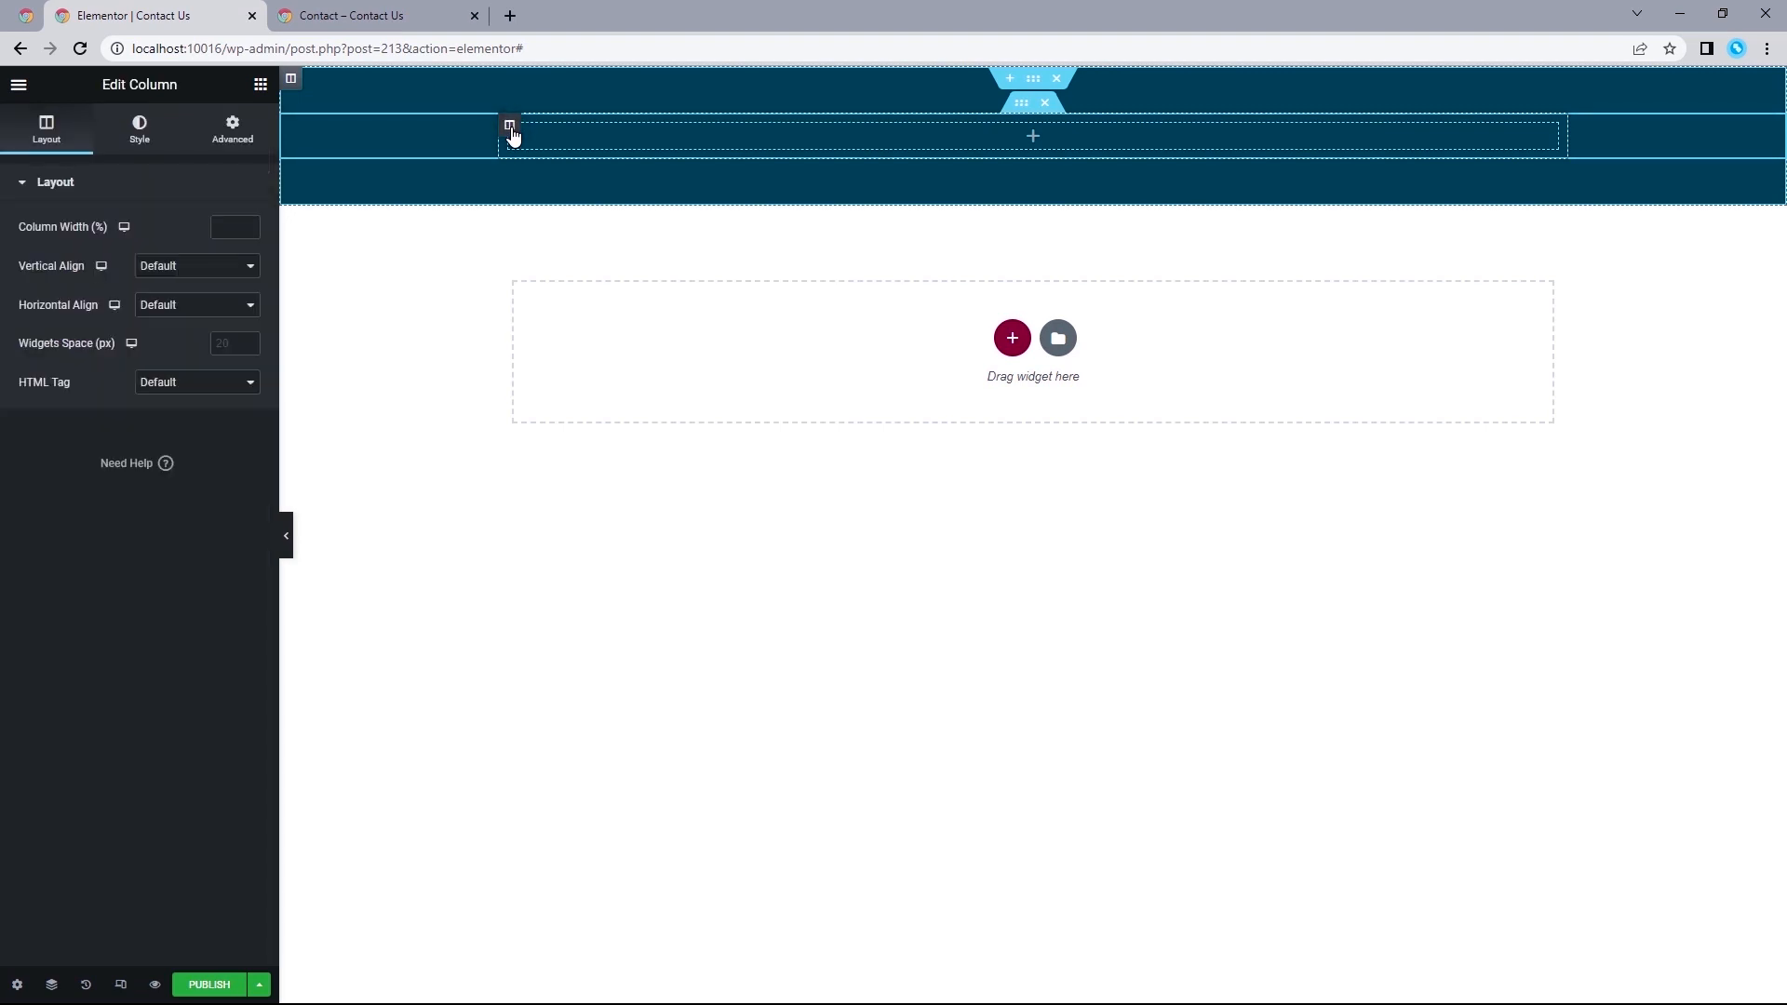
left_click(146, 128)
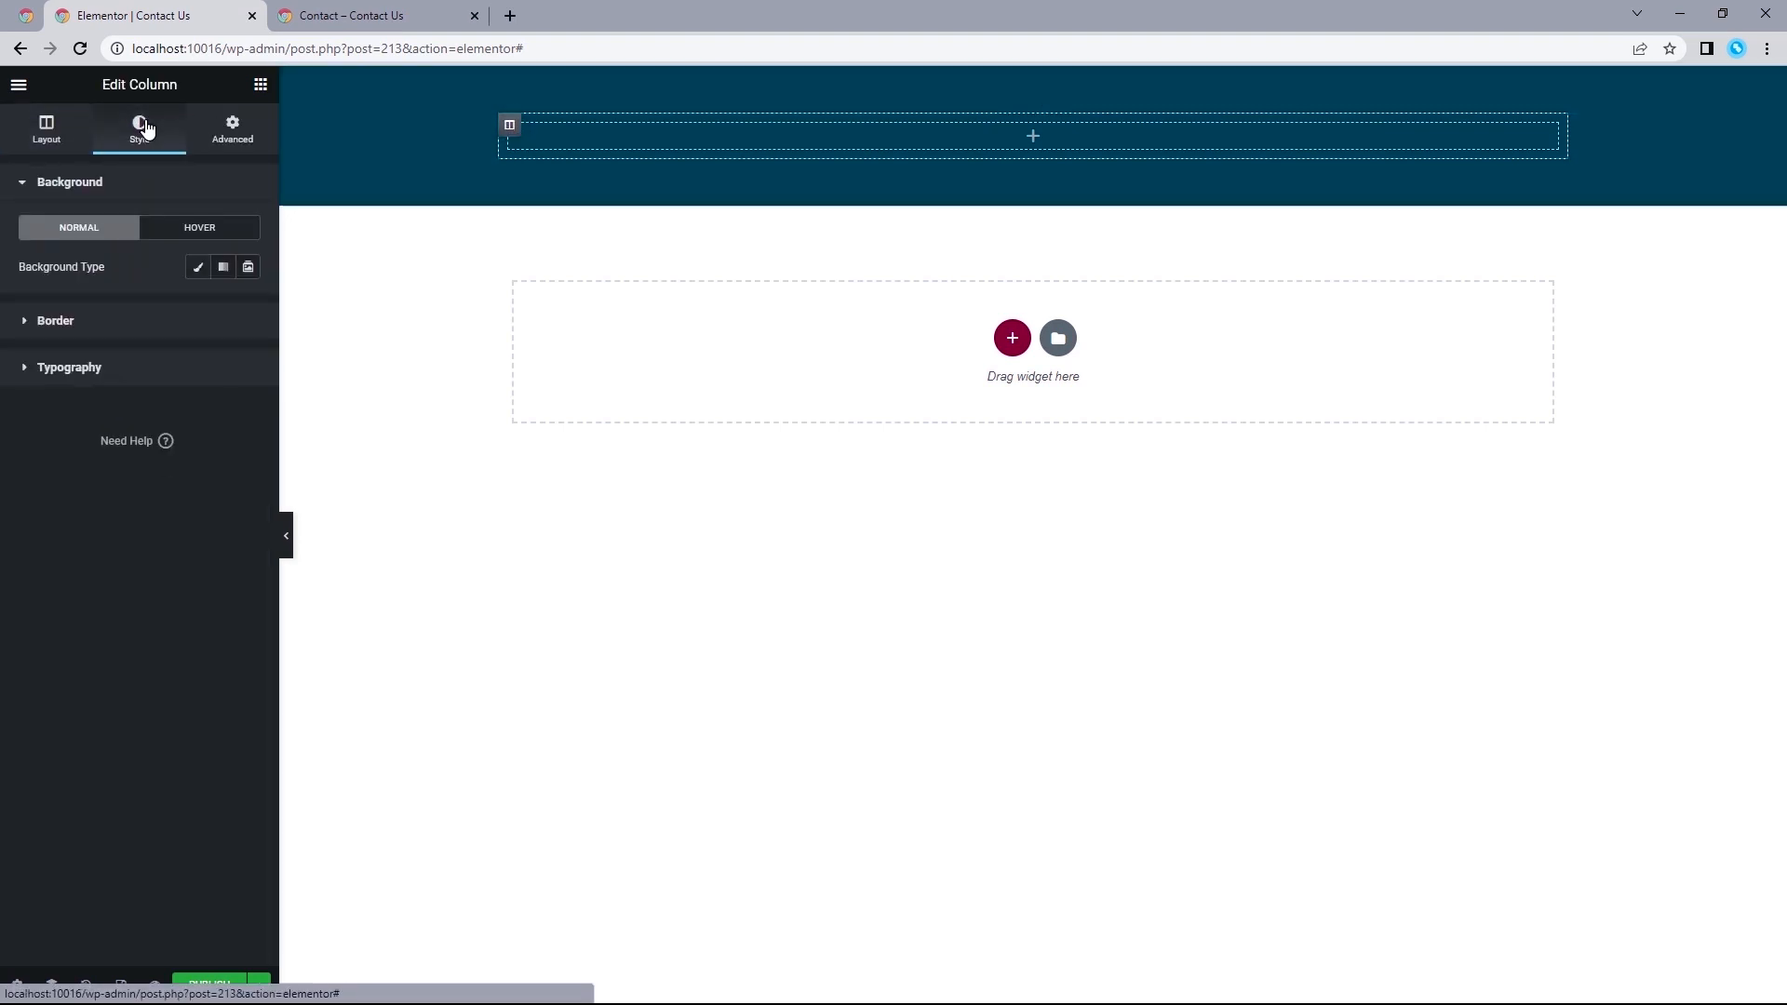
left_click(198, 269)
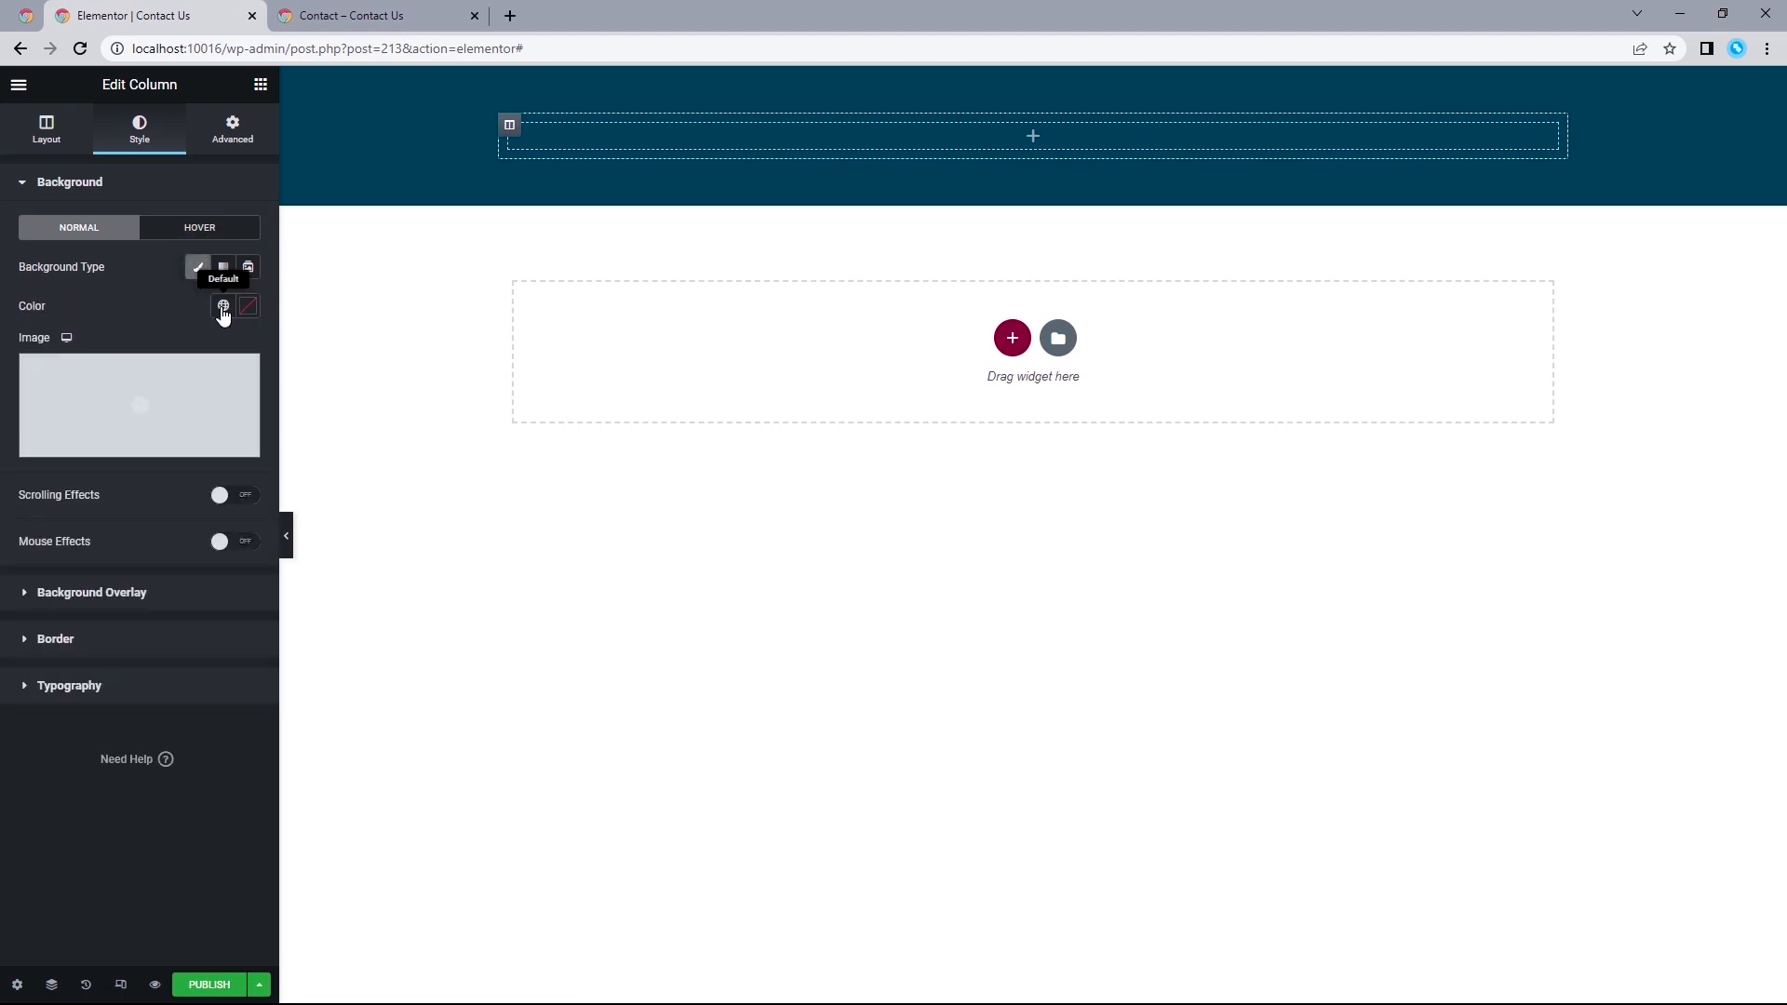
left_click(223, 307)
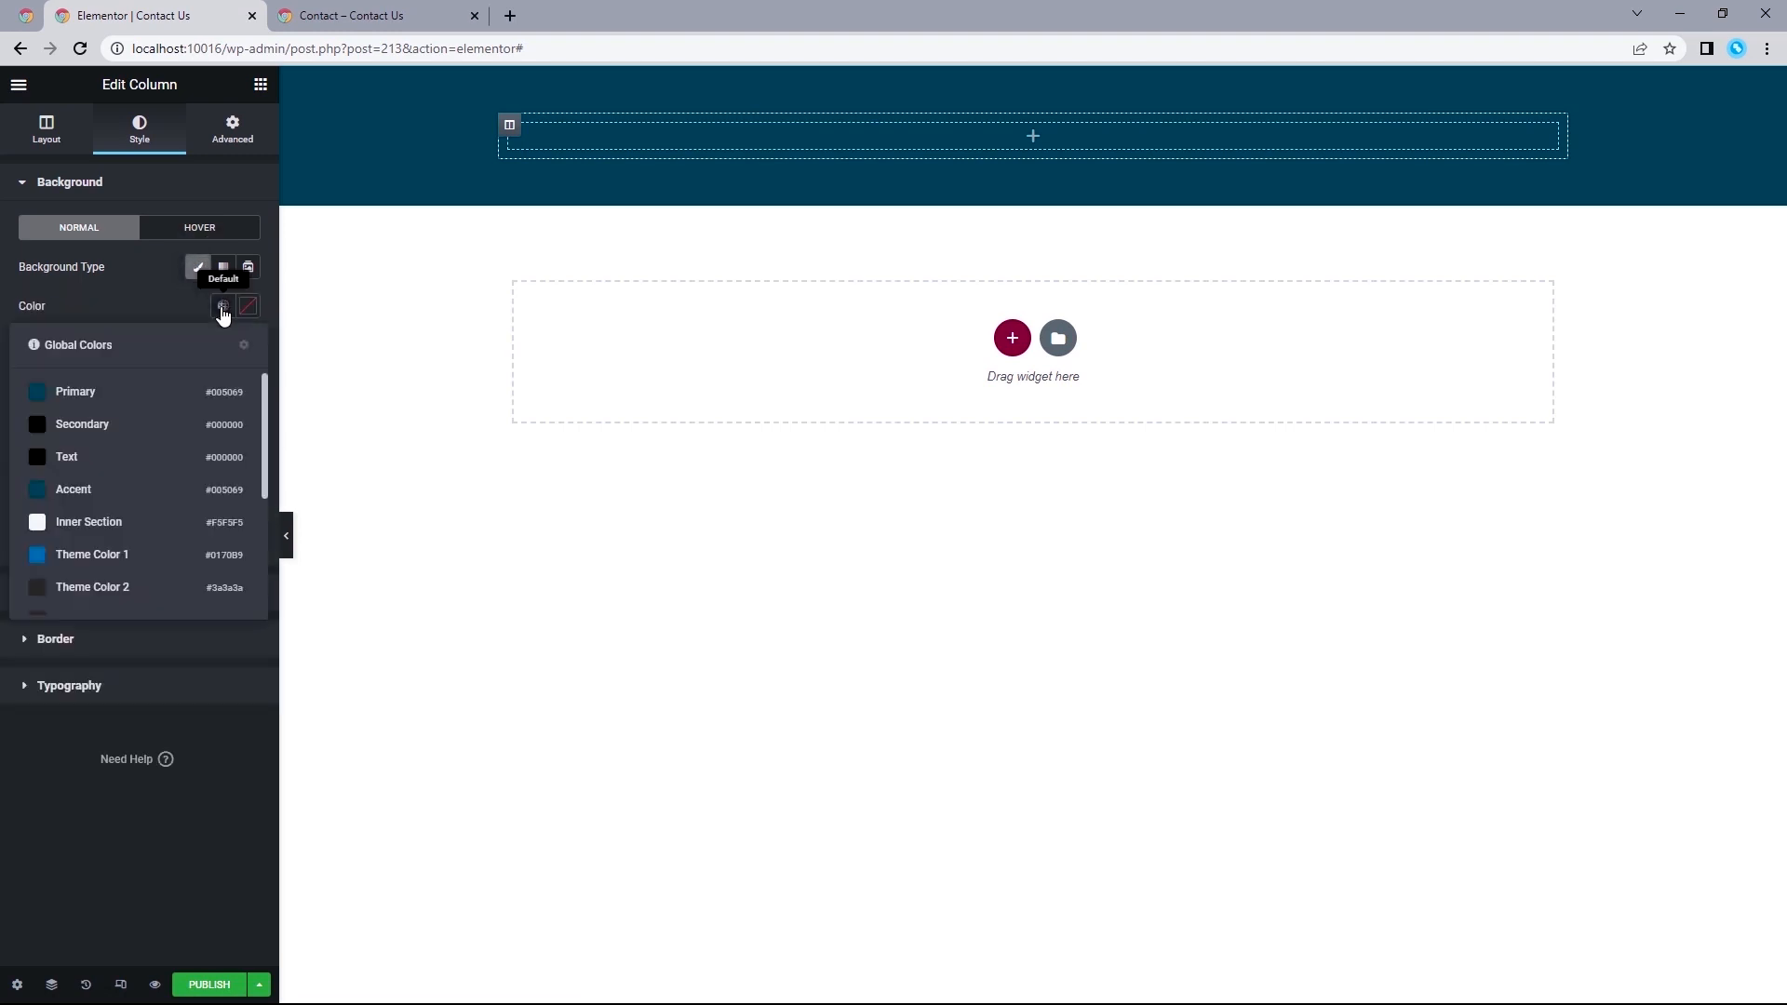
left_click(106, 524)
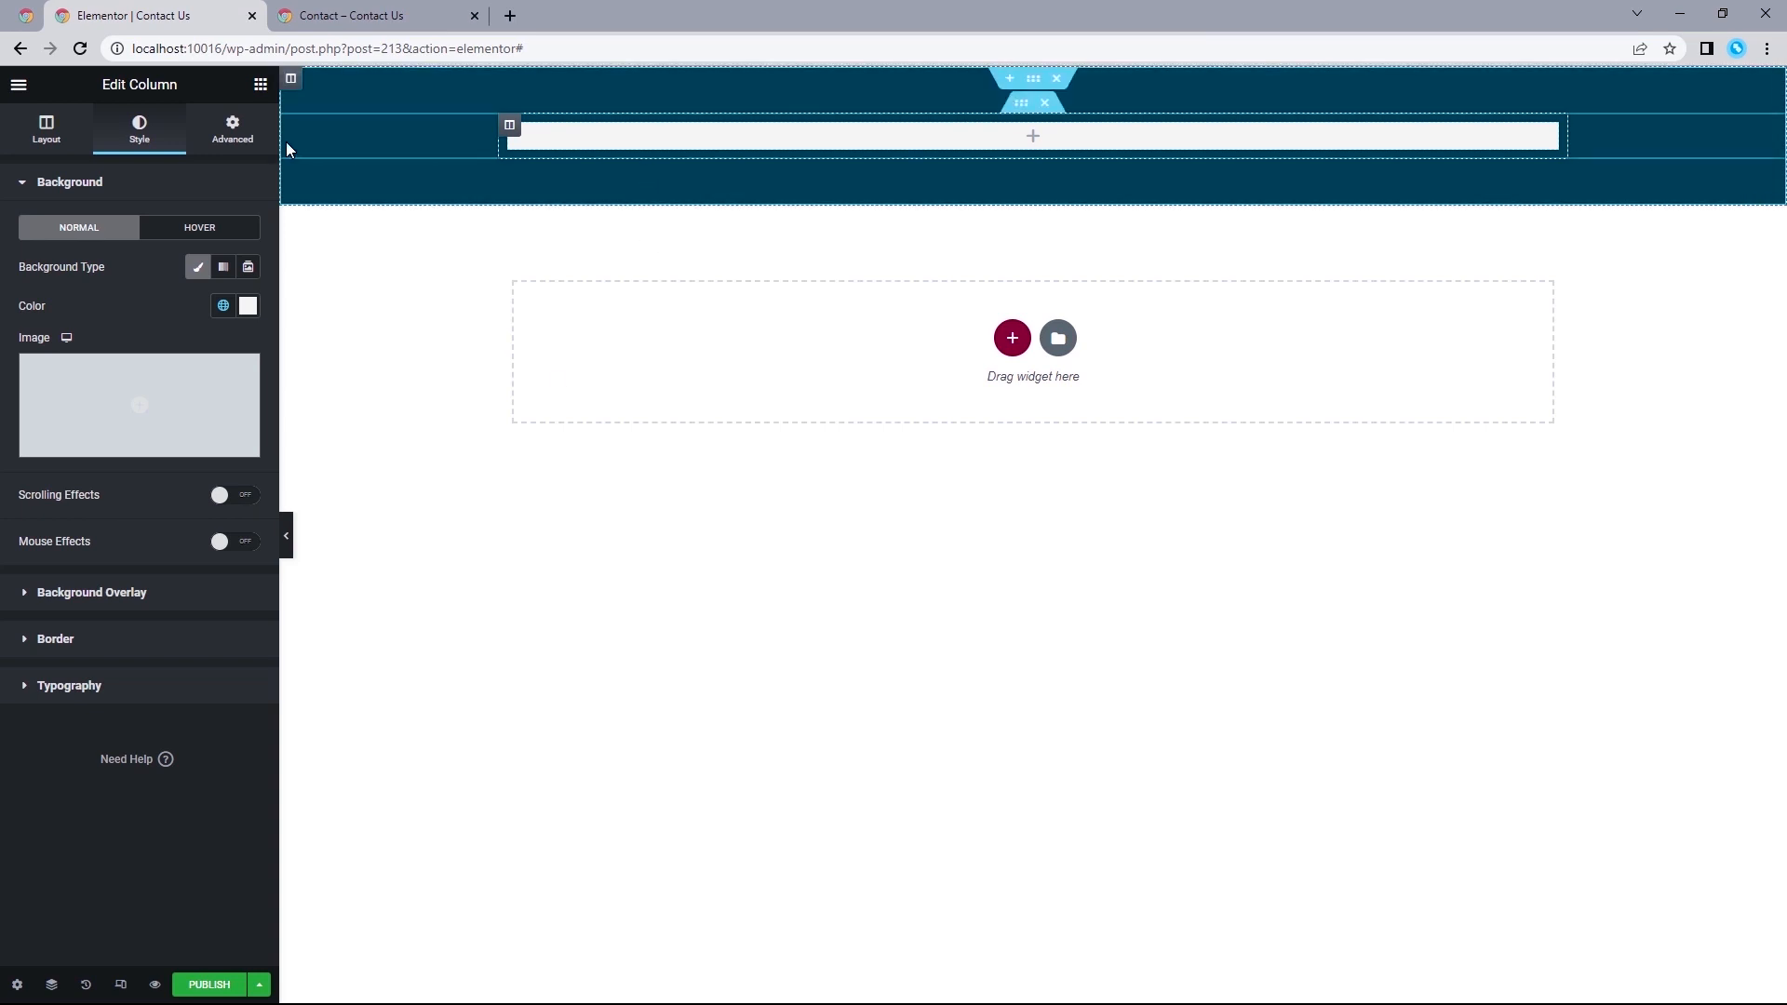
Add a Heading widget to the inner column with the two-line title "INTERESTED IN WEBSITE?" and "GET IN TOUCH WITH OUR TEAM".
left_click(260, 84)
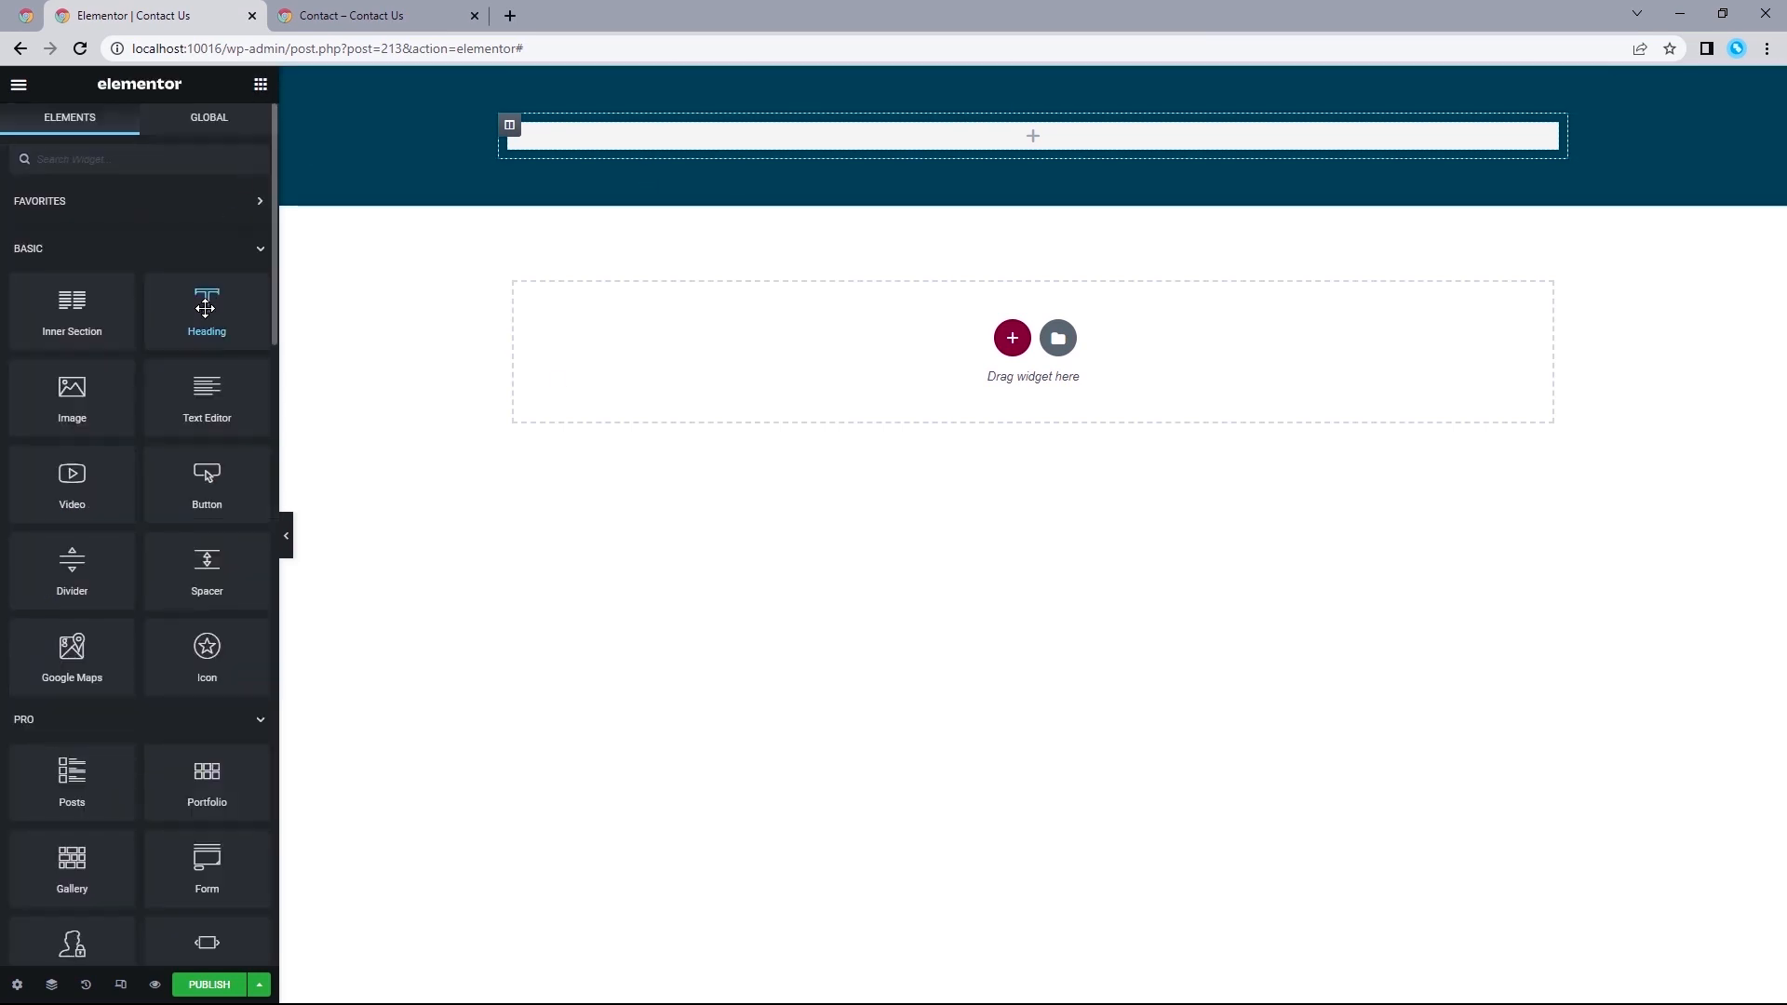
left_click_drag(207, 302, 865, 132)
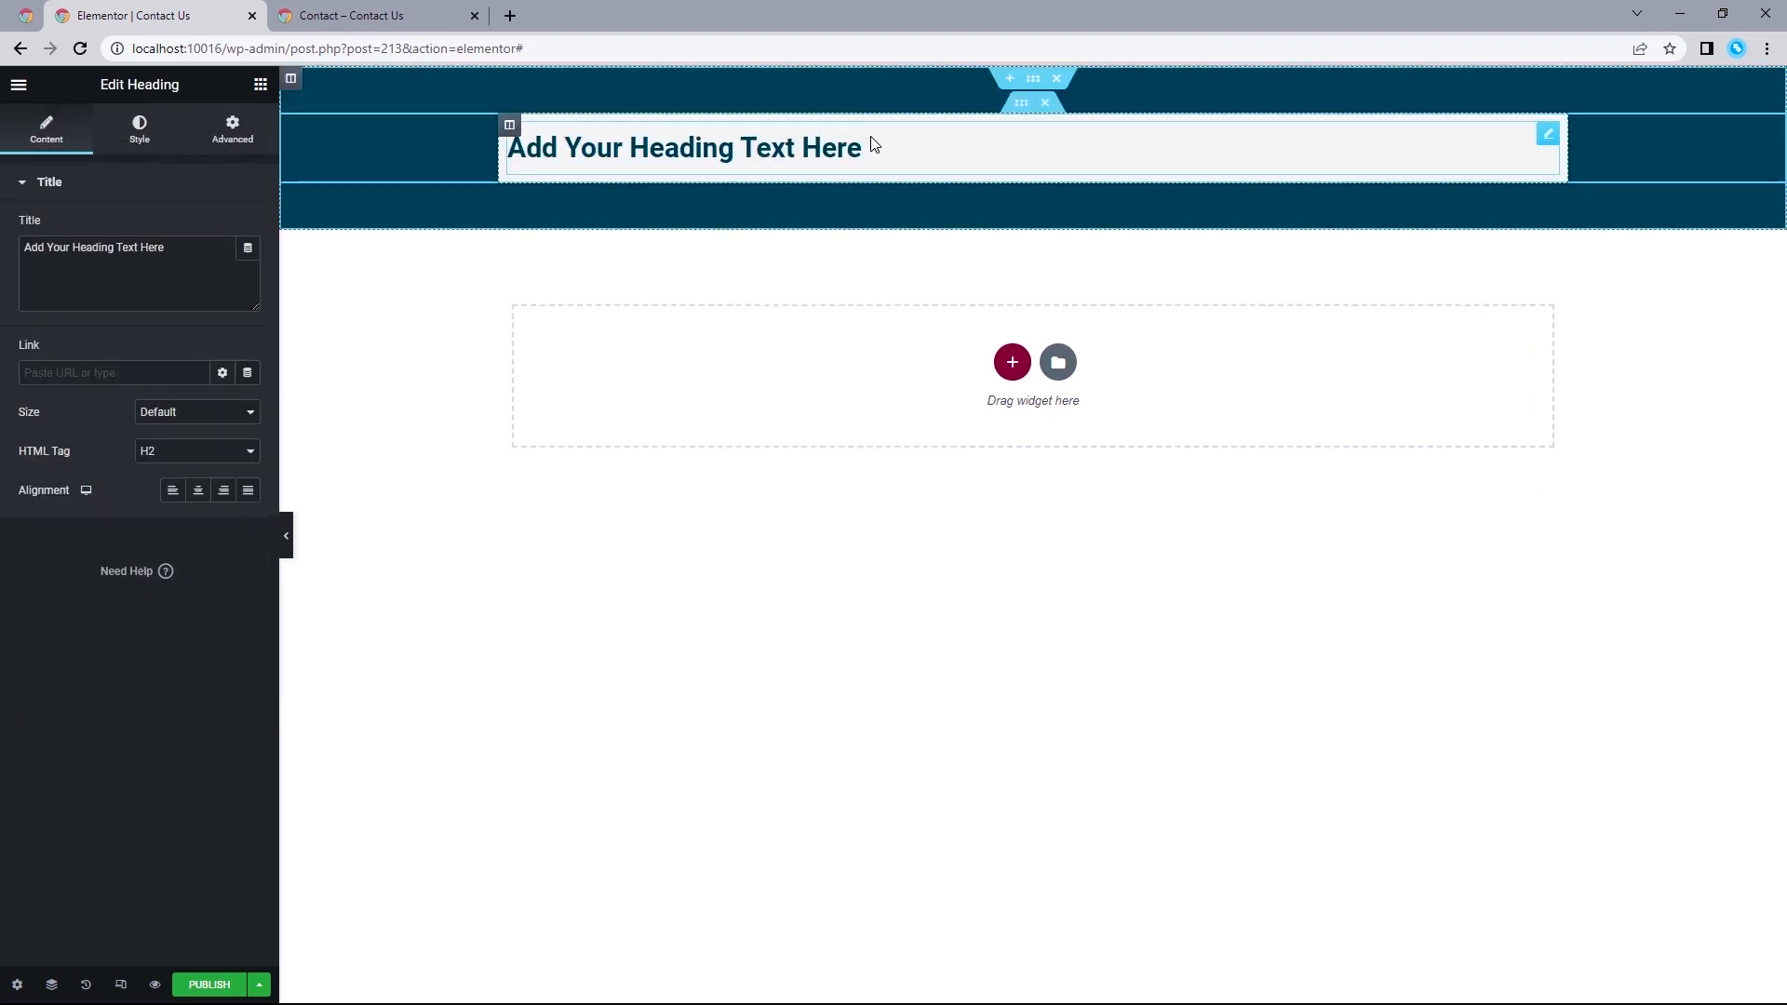
left_click(337, 15)
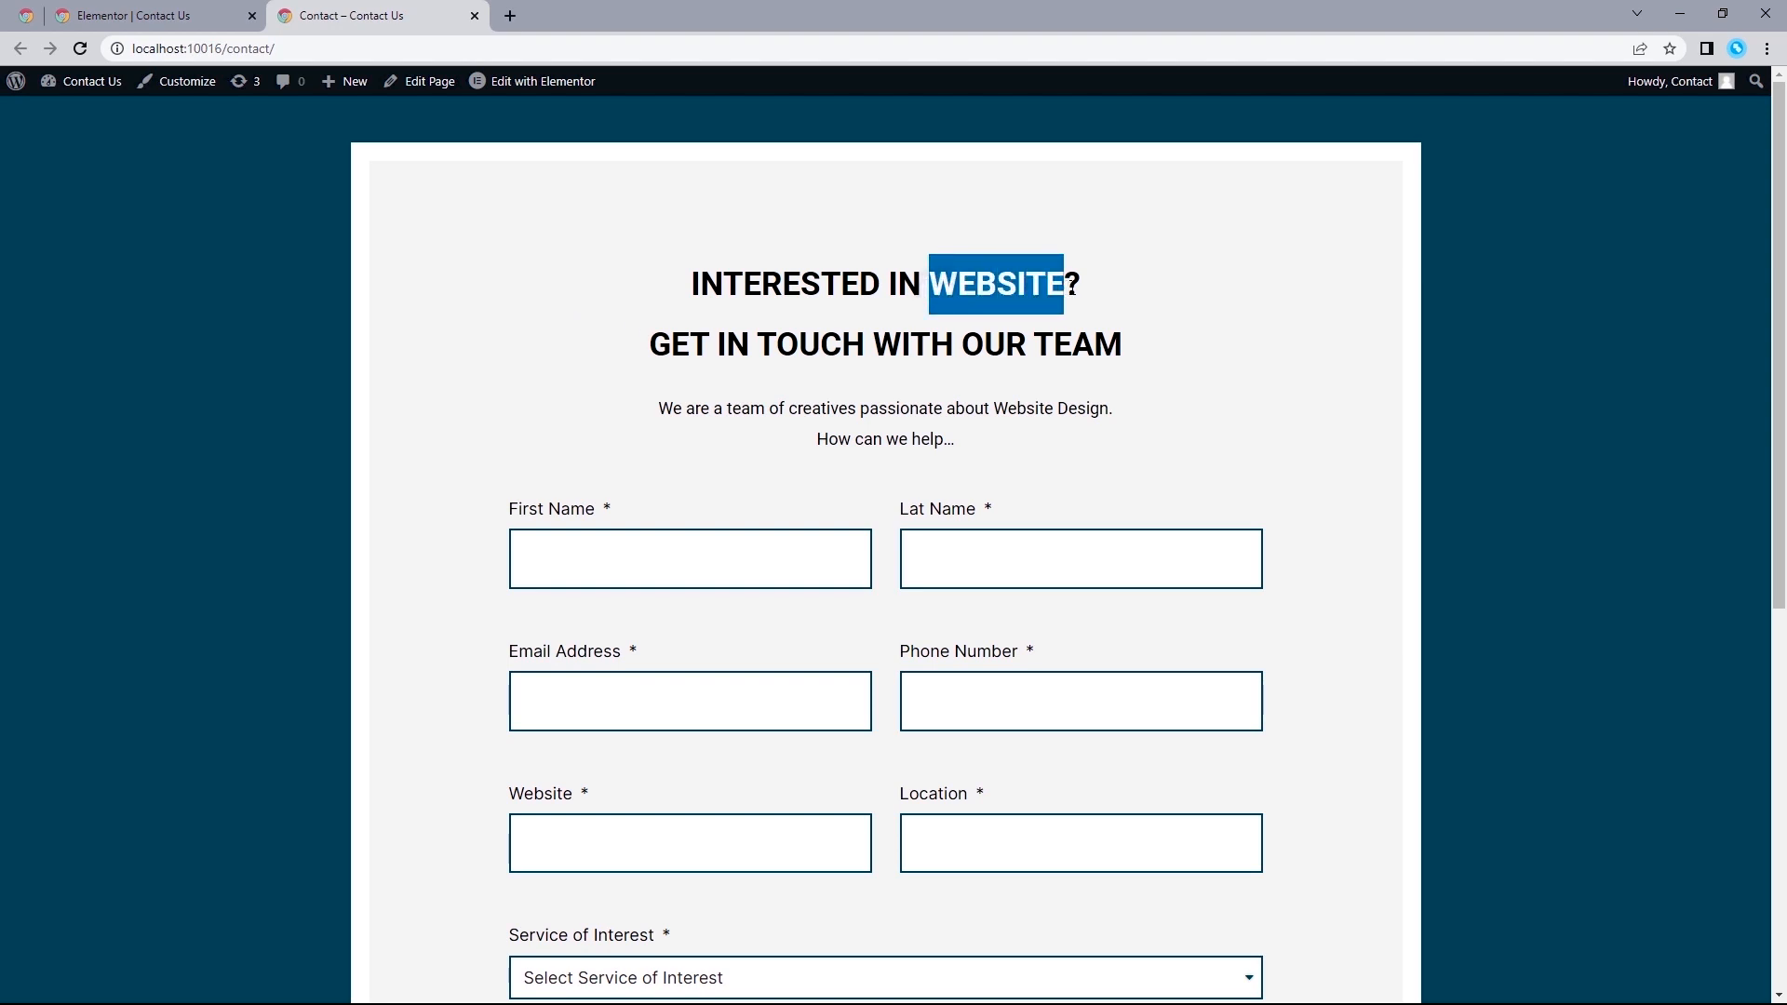
left_click(910, 319)
key("ctrl+shift+Tab")
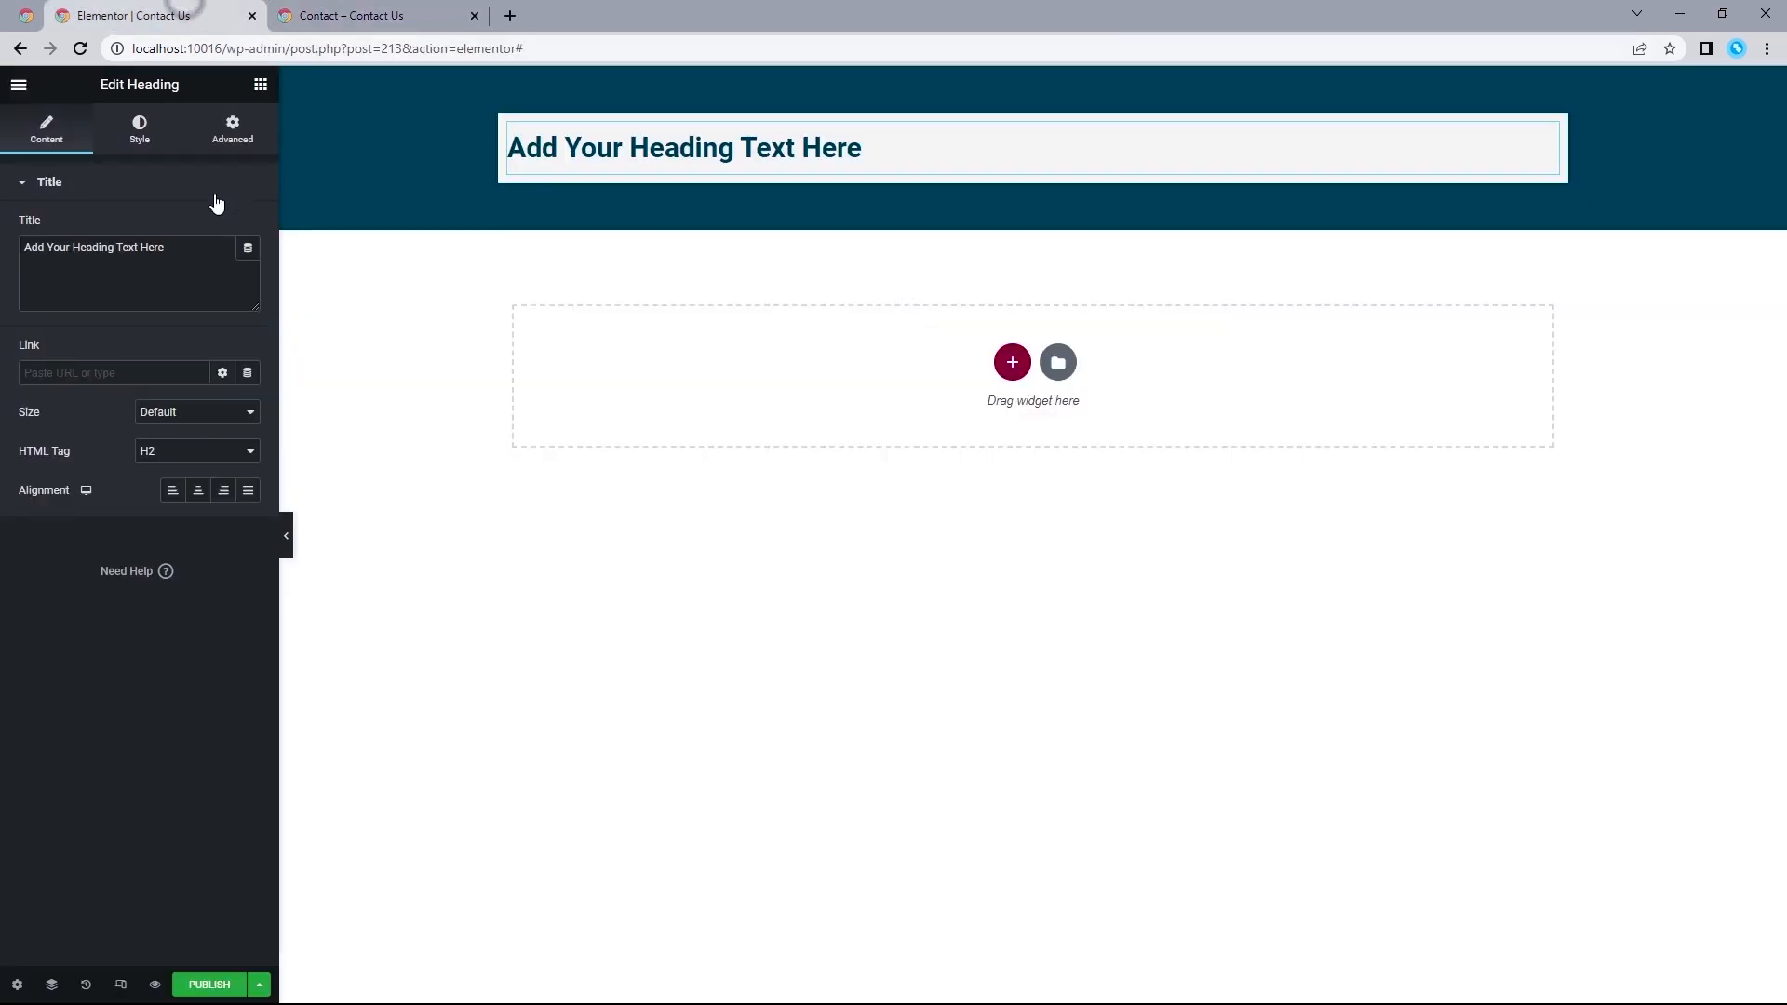
type("INTERESTED IN WEBSITE?")
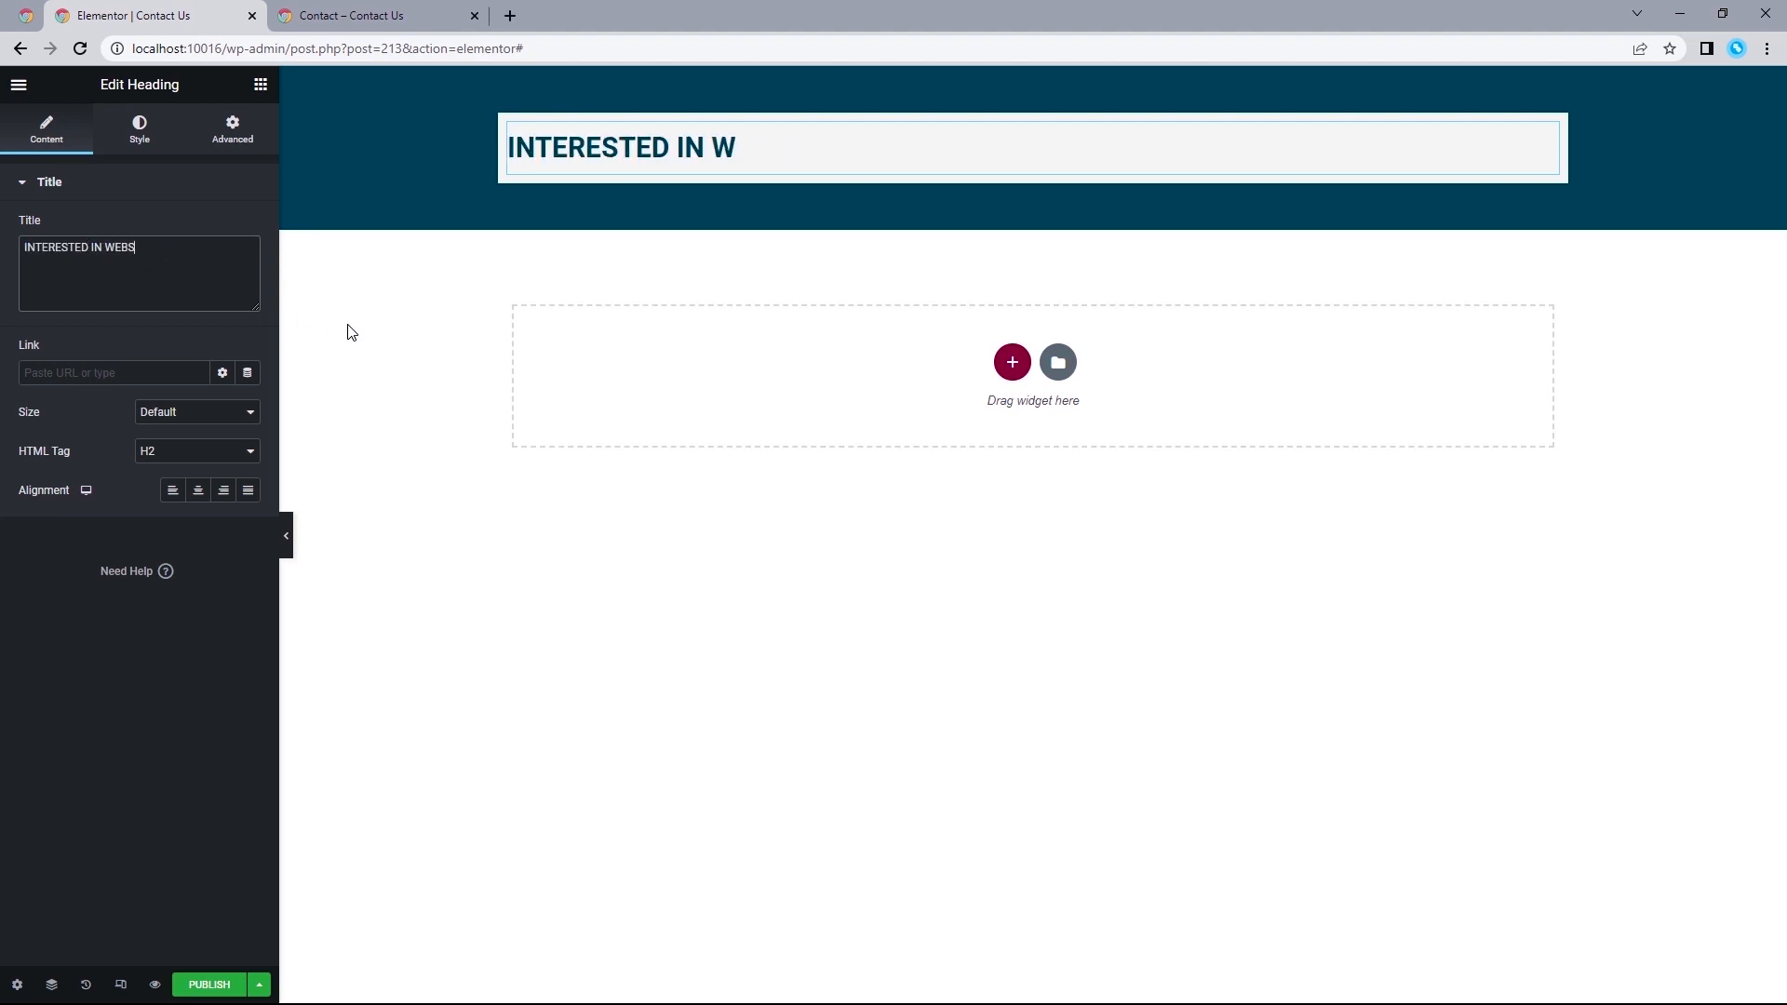
key("Return")
type("GET IN TOUCH WITH OUR TEAM")
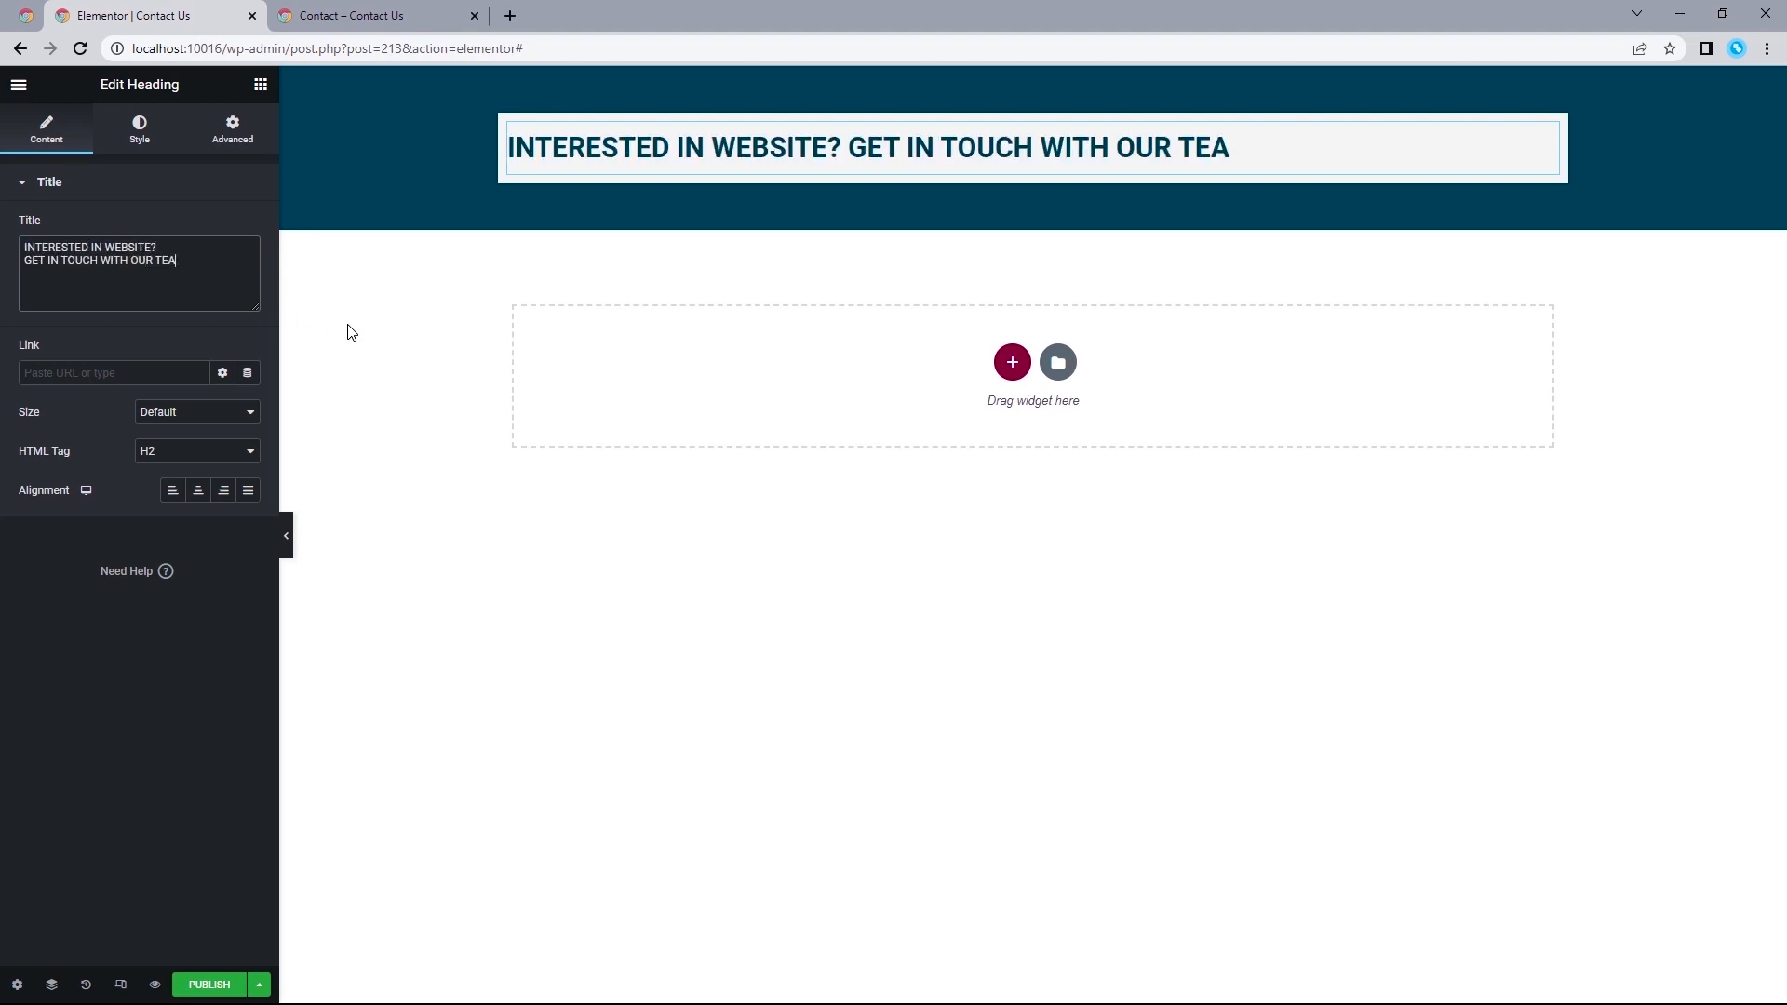
Insert a <br> tag after the first title line and a period at the title's end, with the heading aligned to center.
left_click(400, 15)
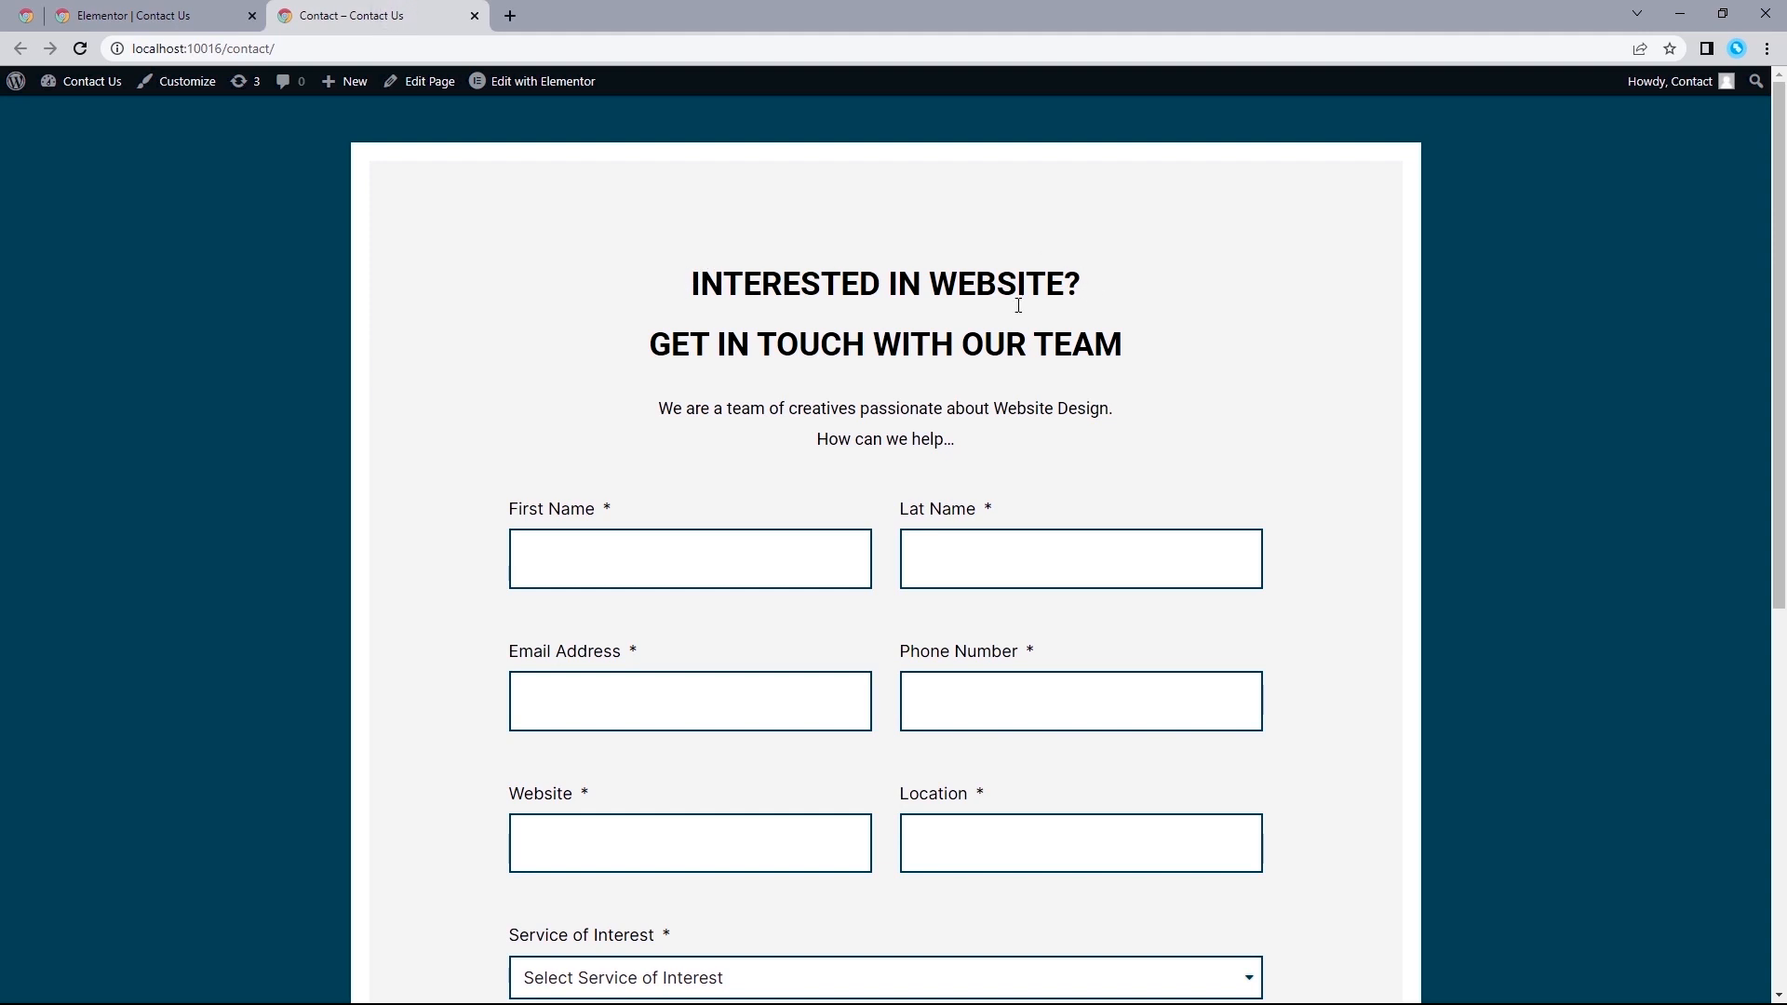
left_click(198, 8)
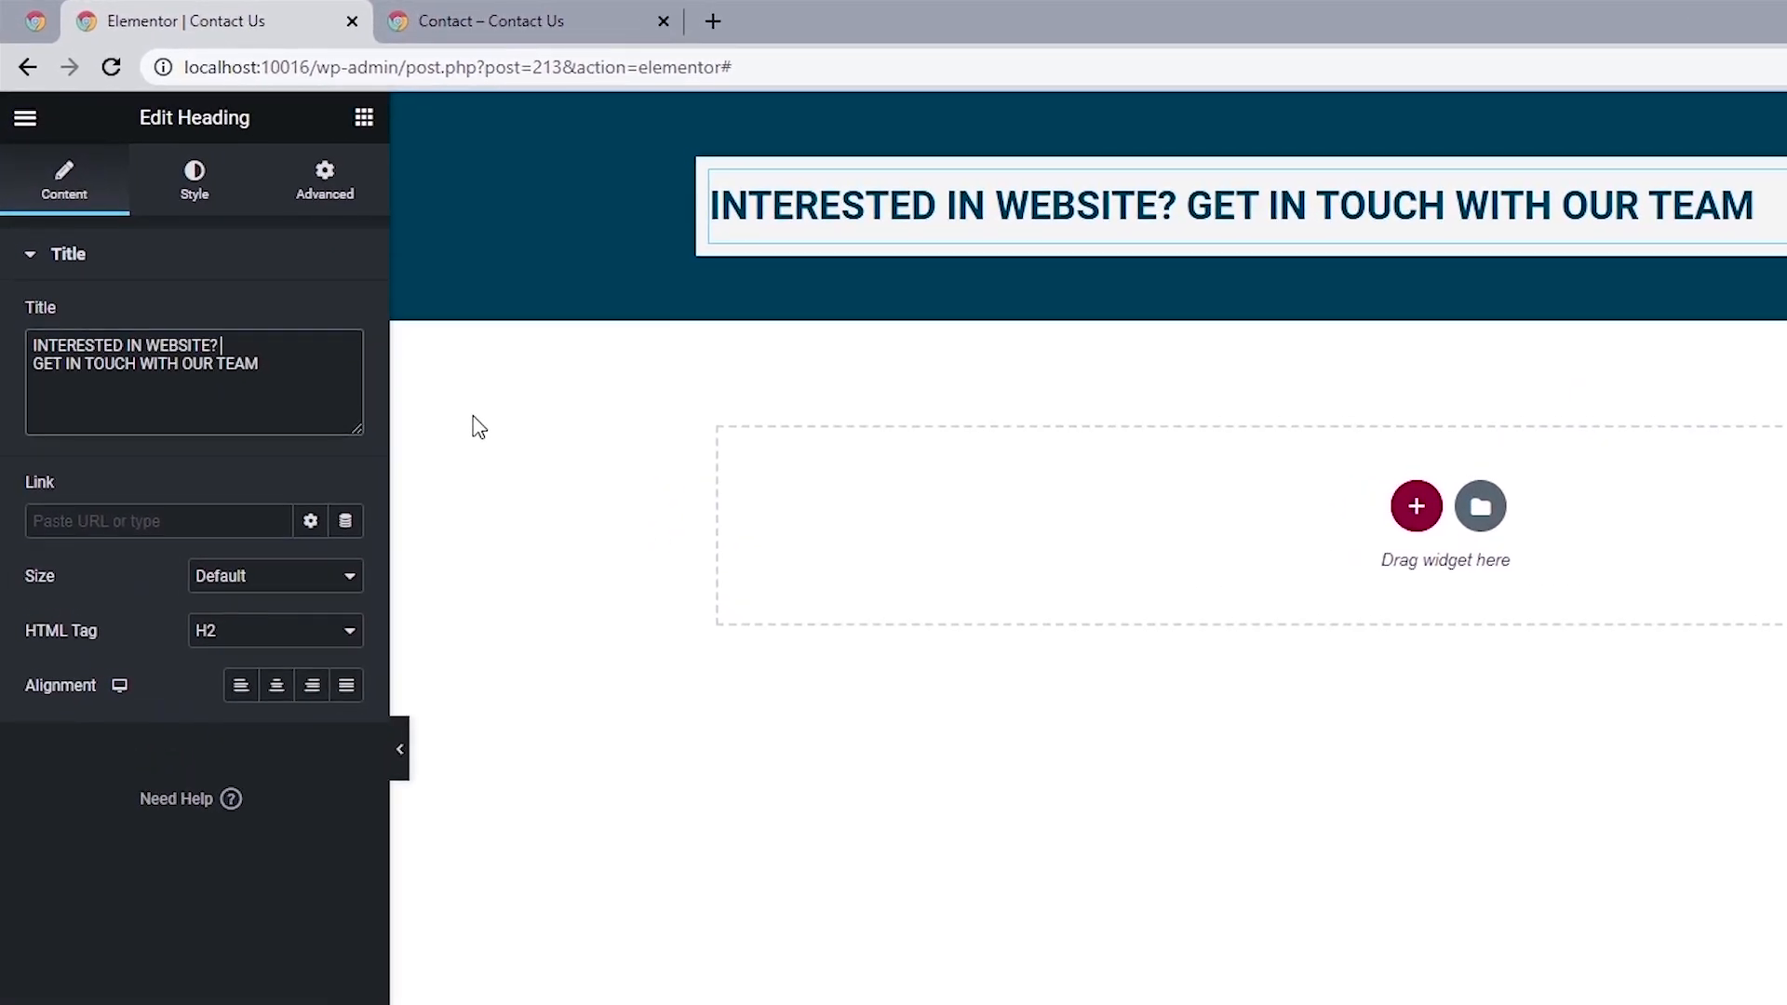
type("<>")
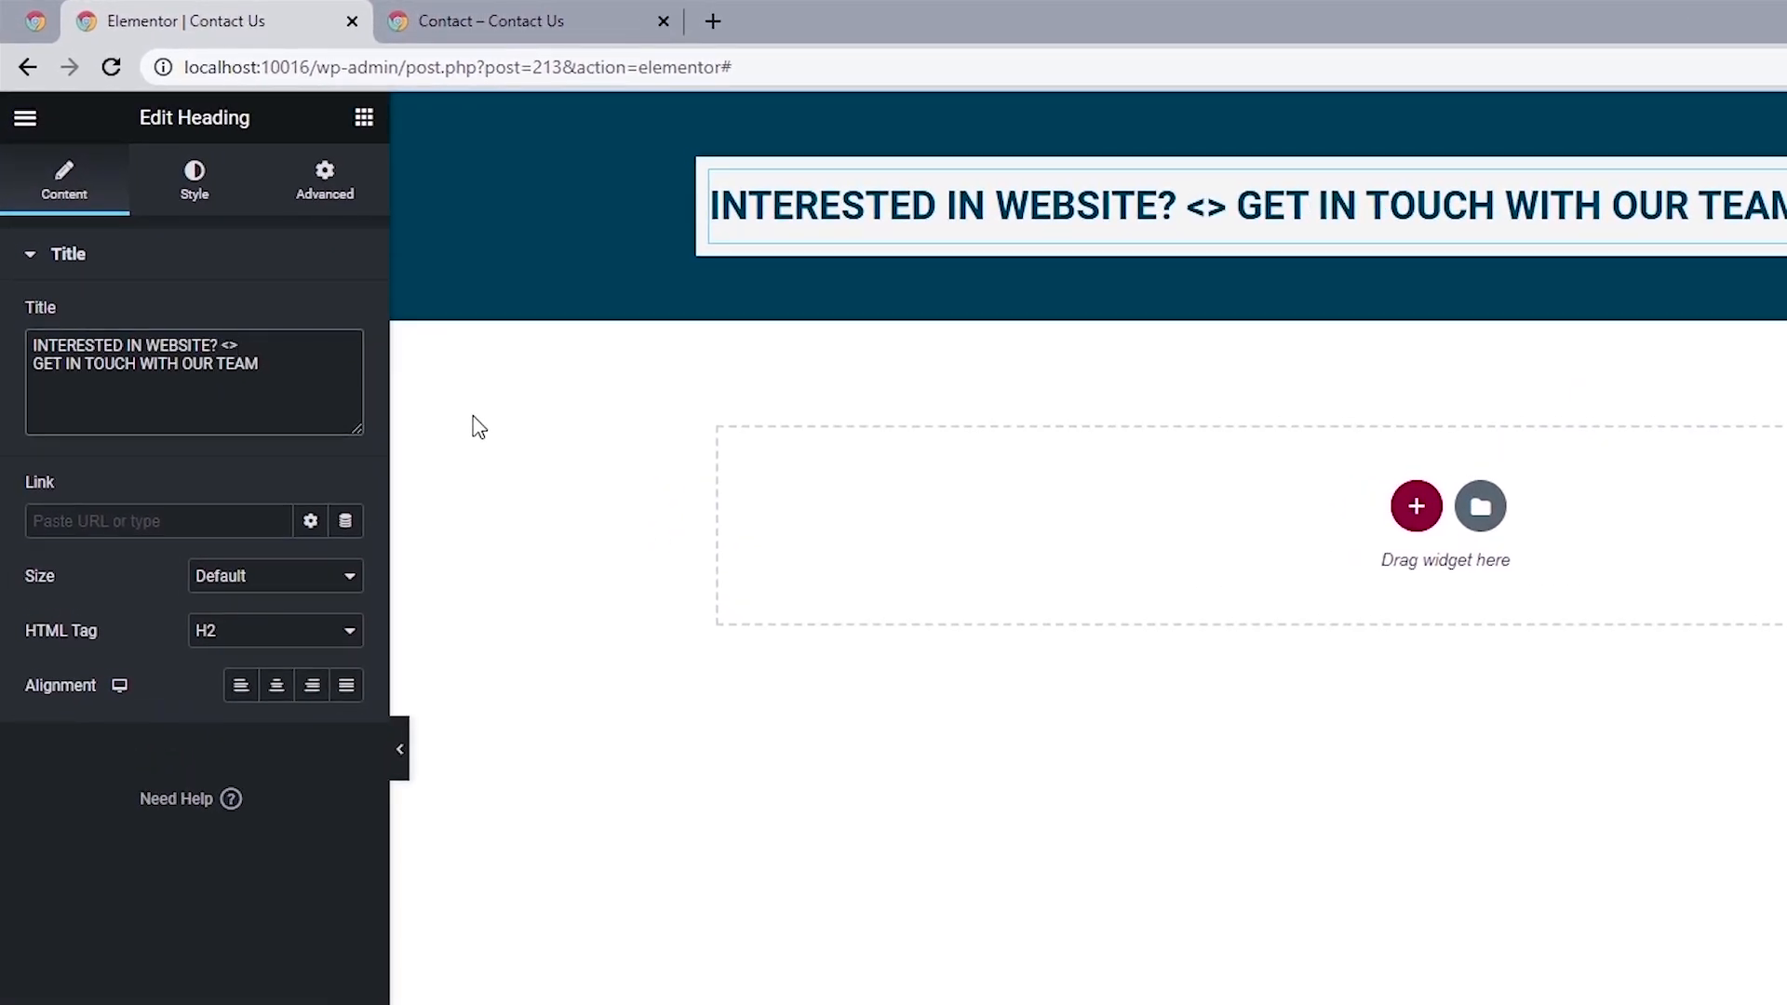
type("br")
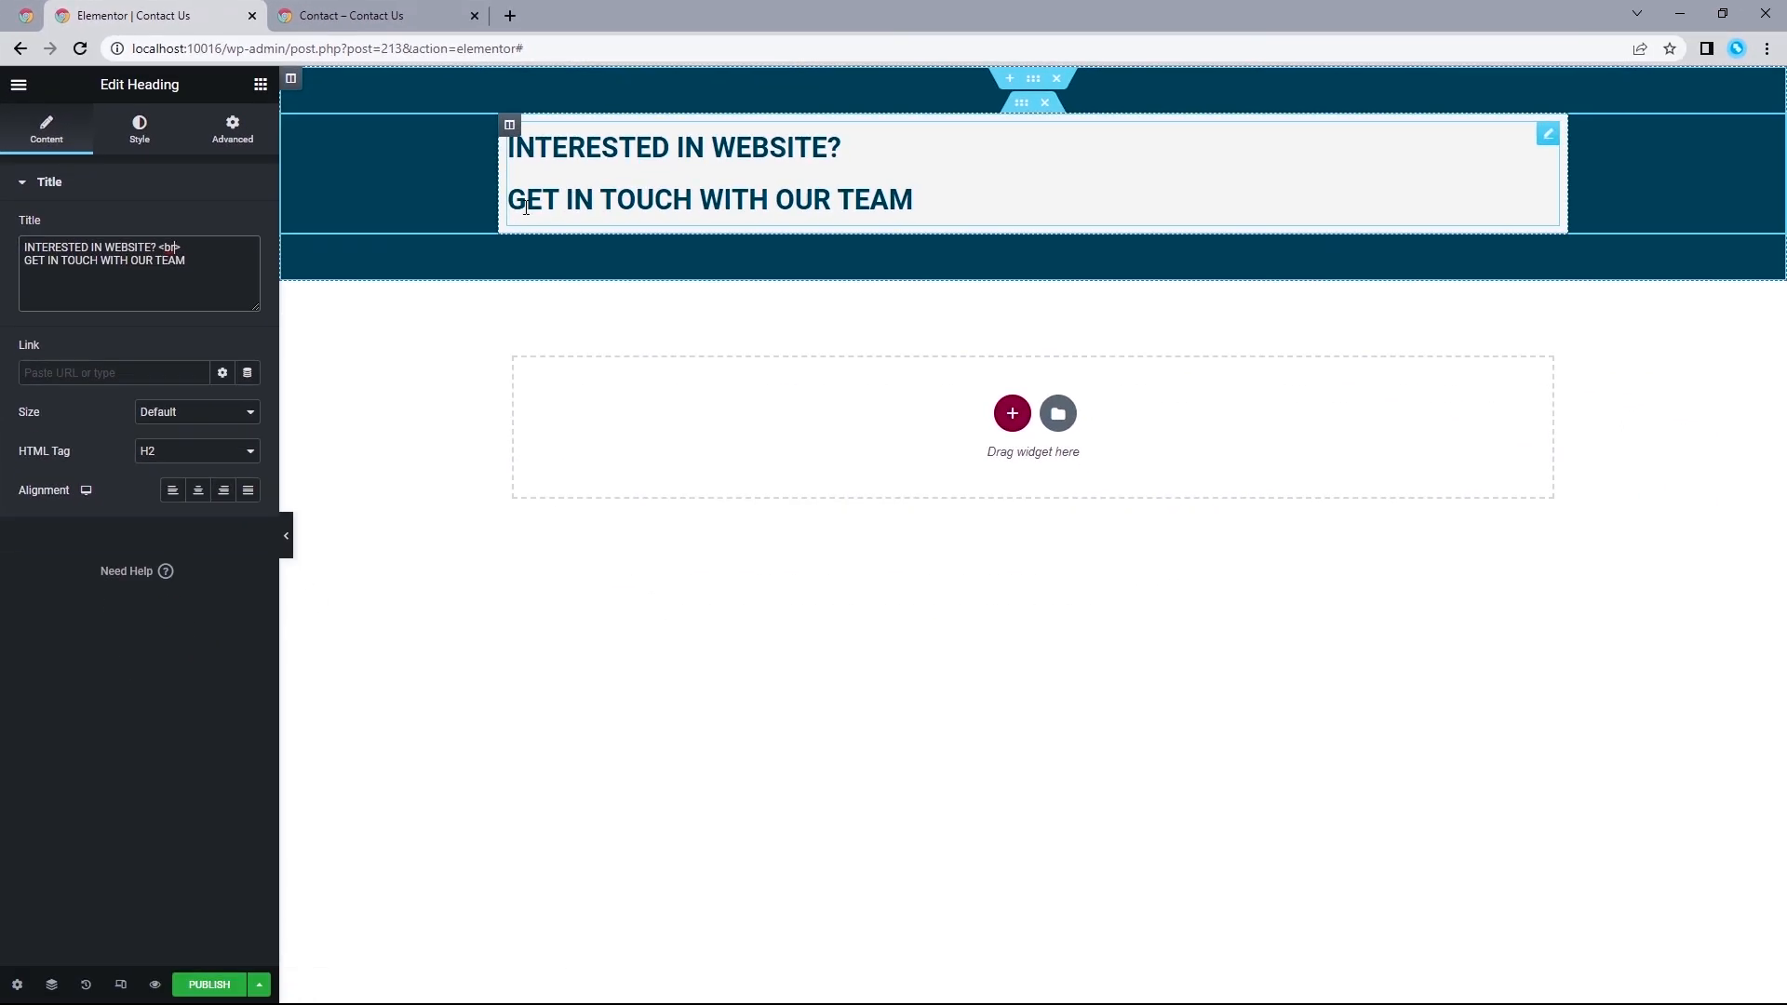
left_click(198, 490)
type(".")
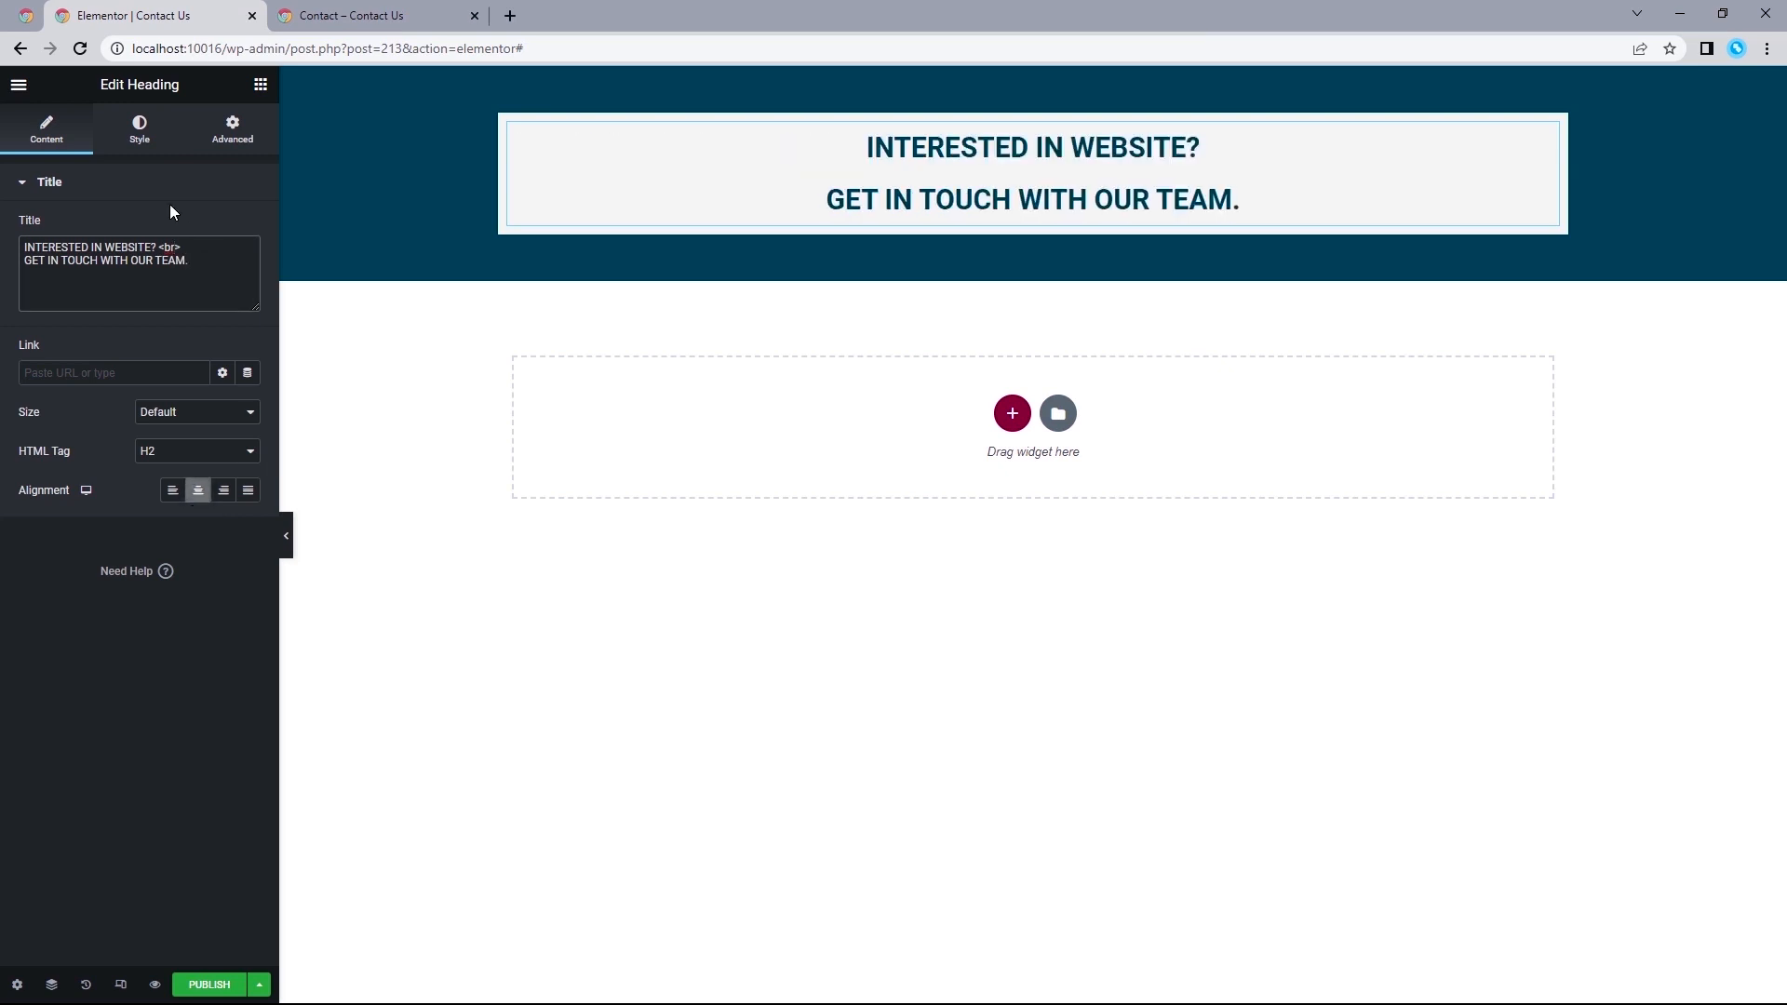
Set the heading's text color to the global Secondary color.
left_click(139, 131)
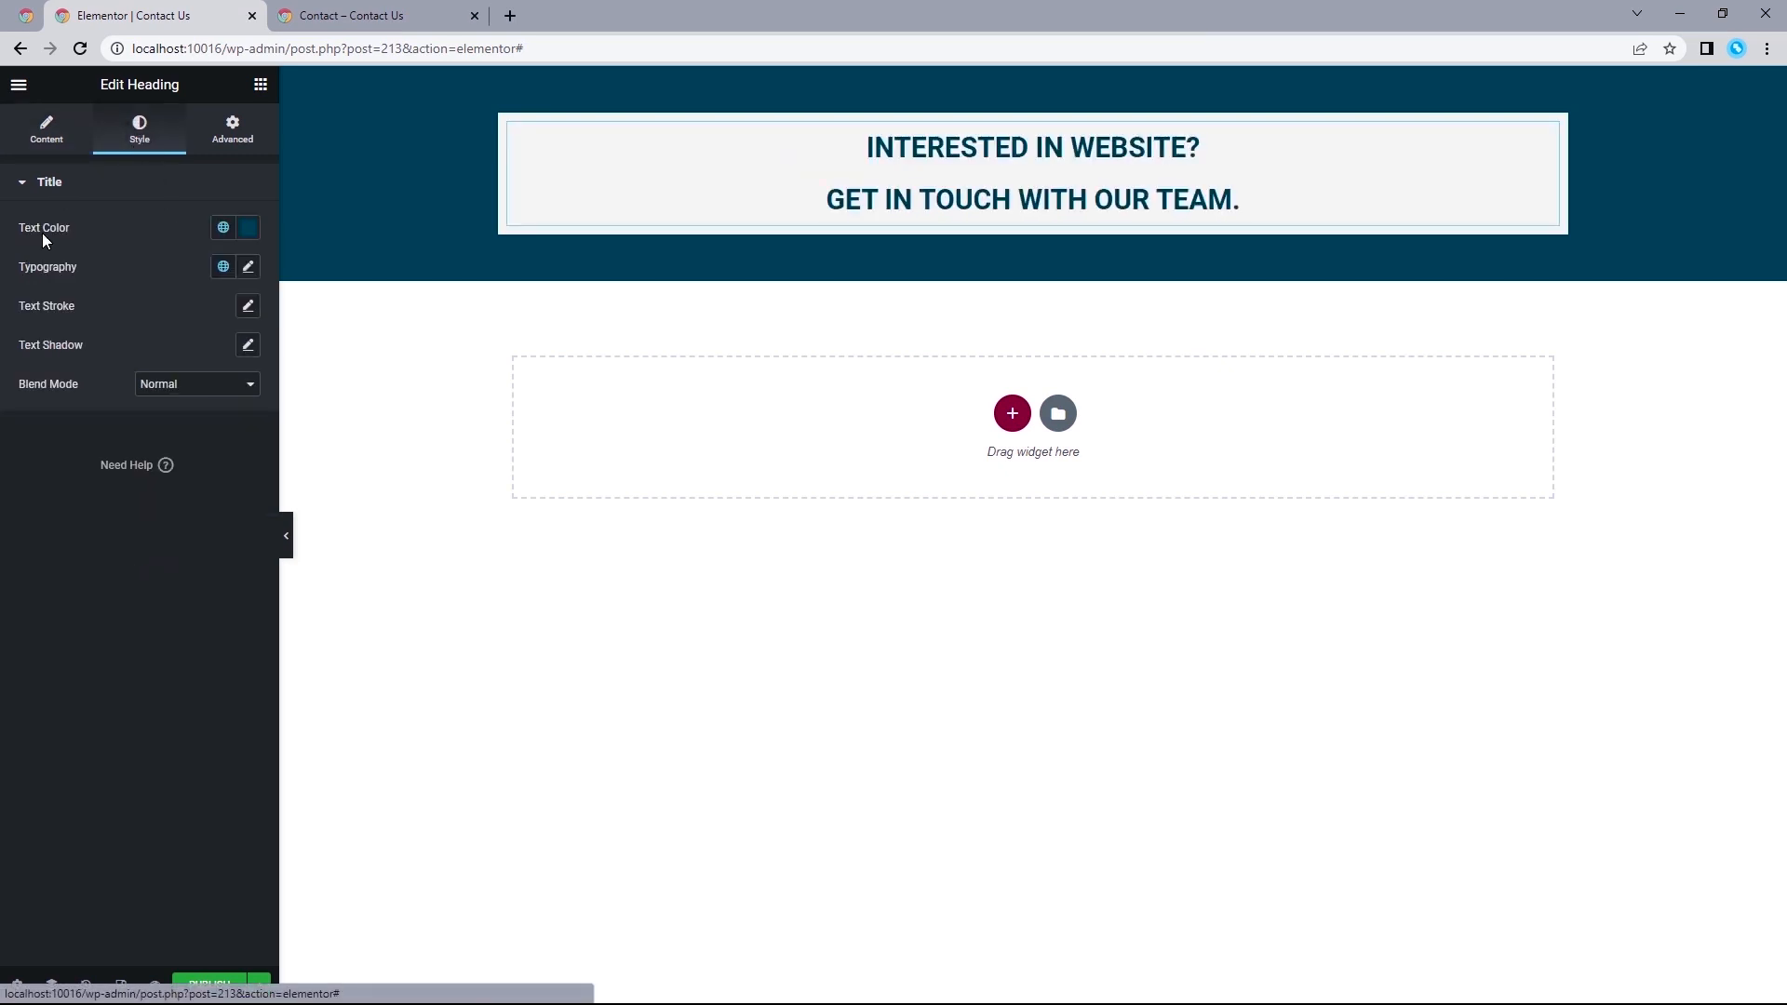
left_click(222, 229)
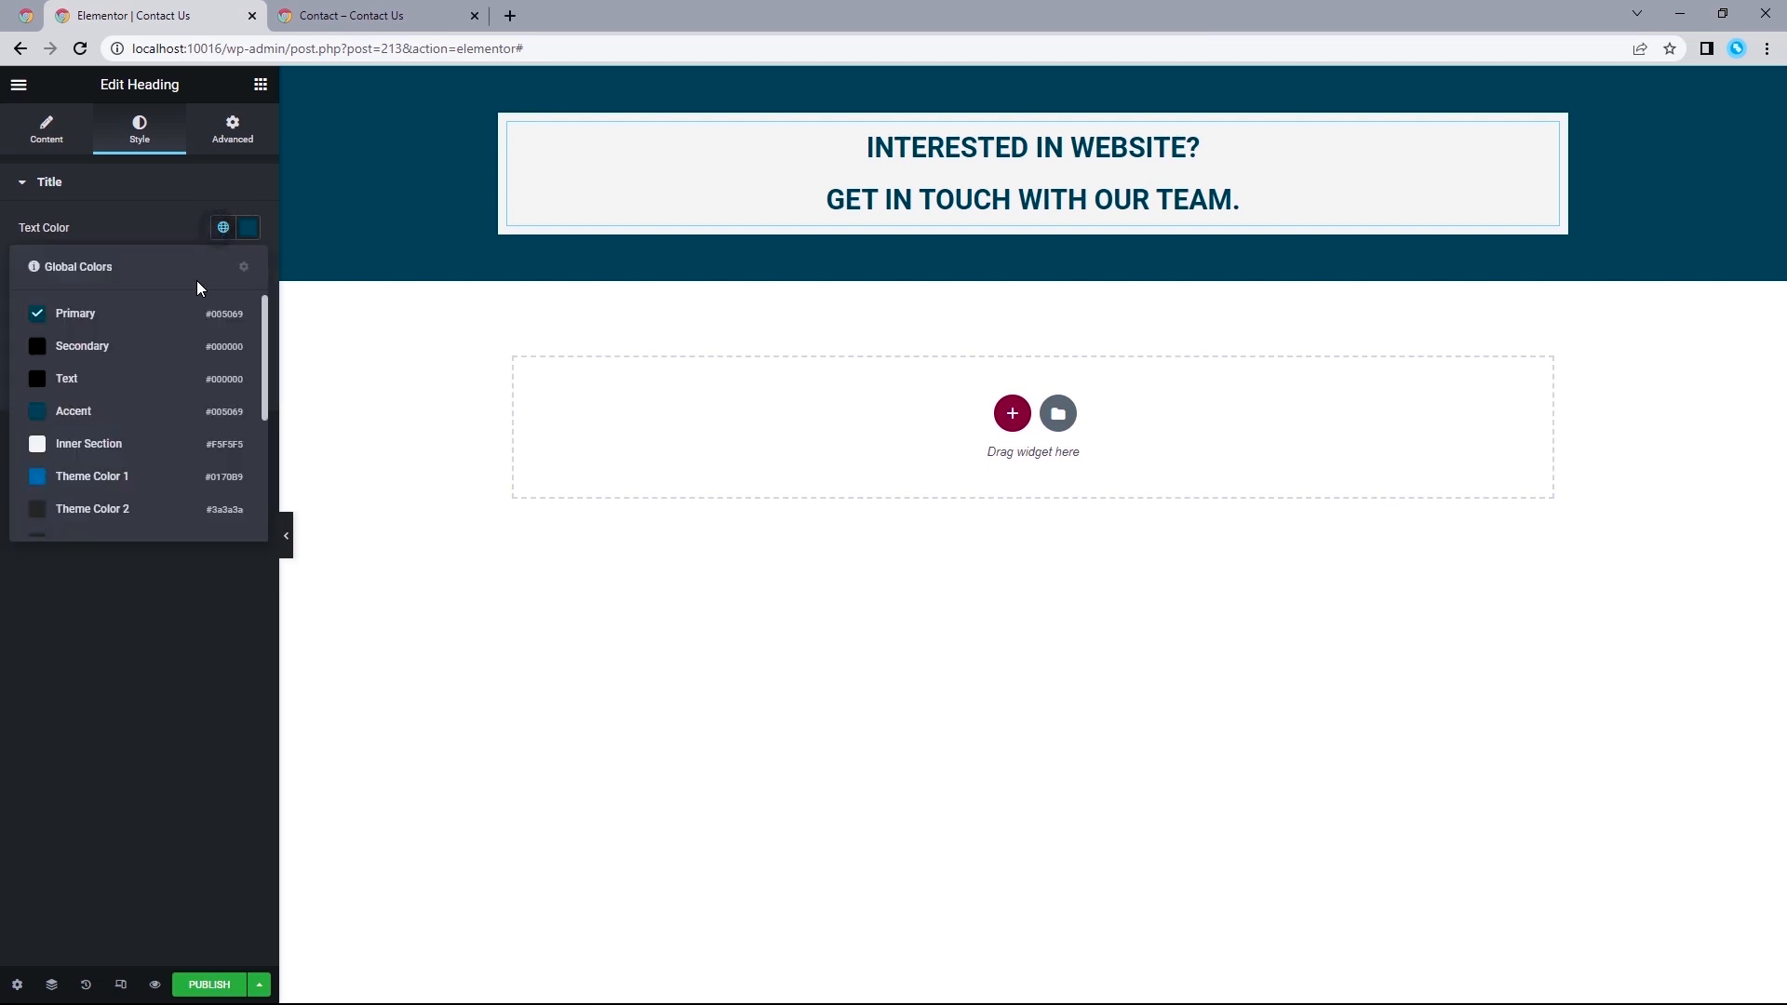
left_click(78, 346)
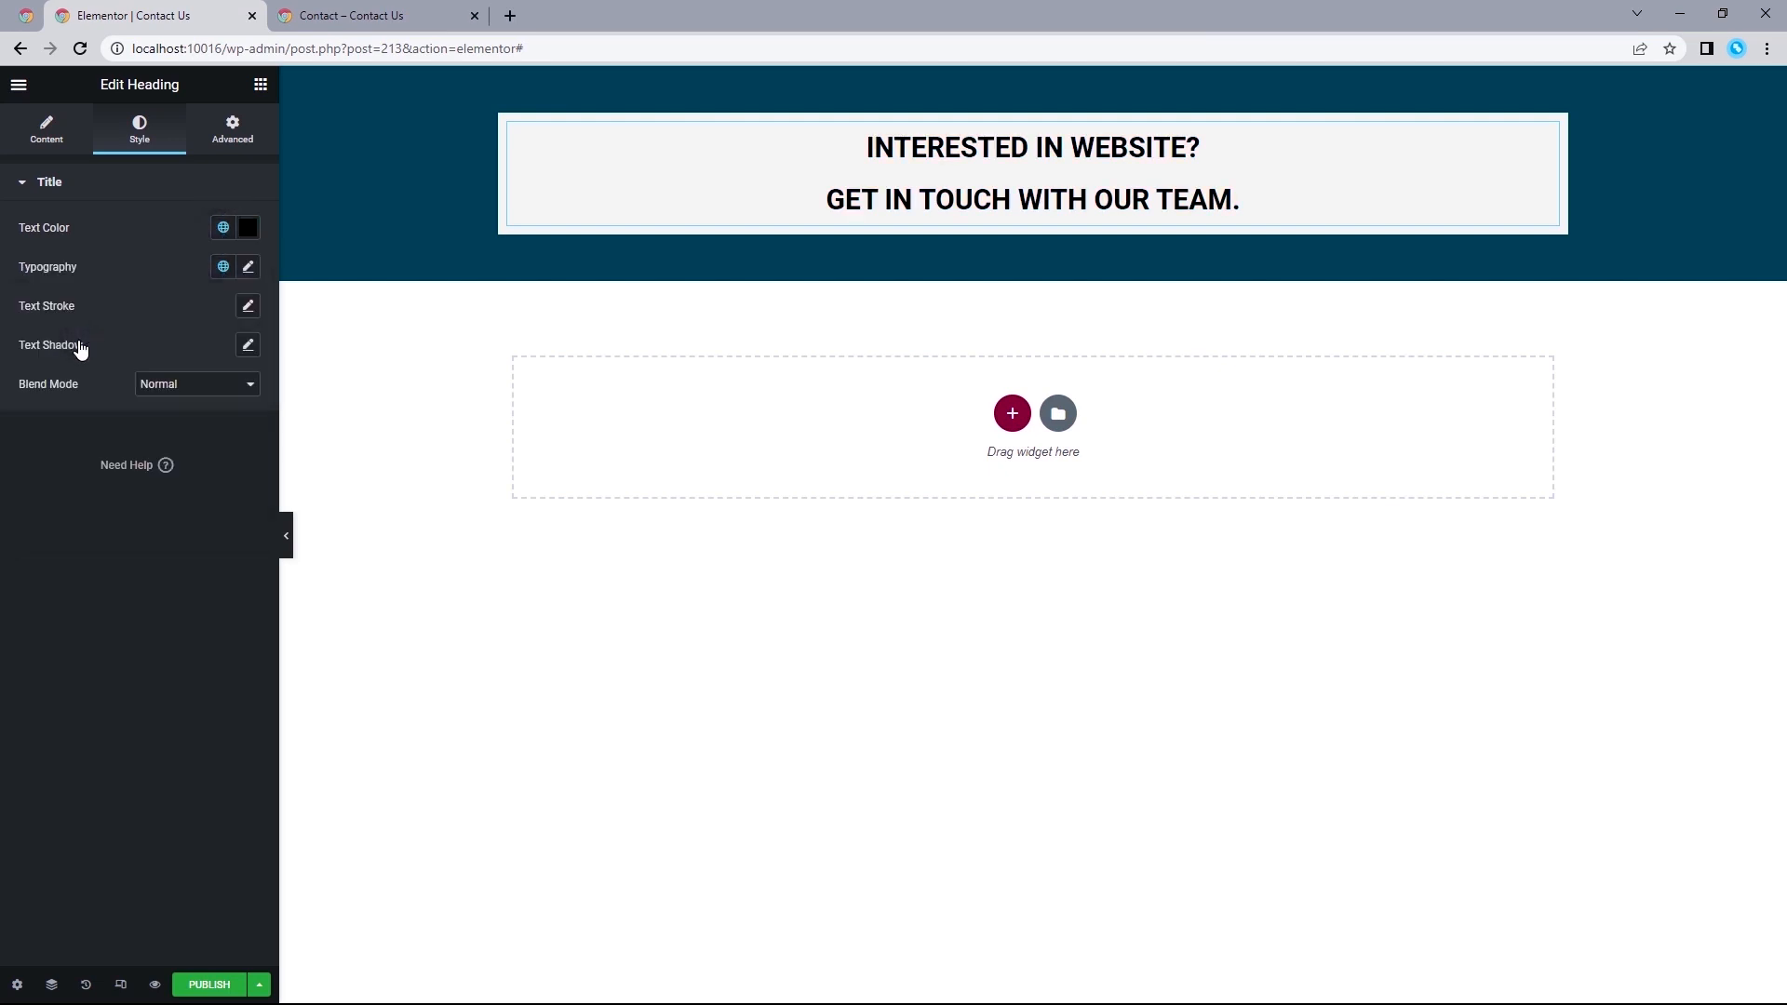
Set the heading's typography to a size of 35 px and a line height of 50 px.
left_click(247, 268)
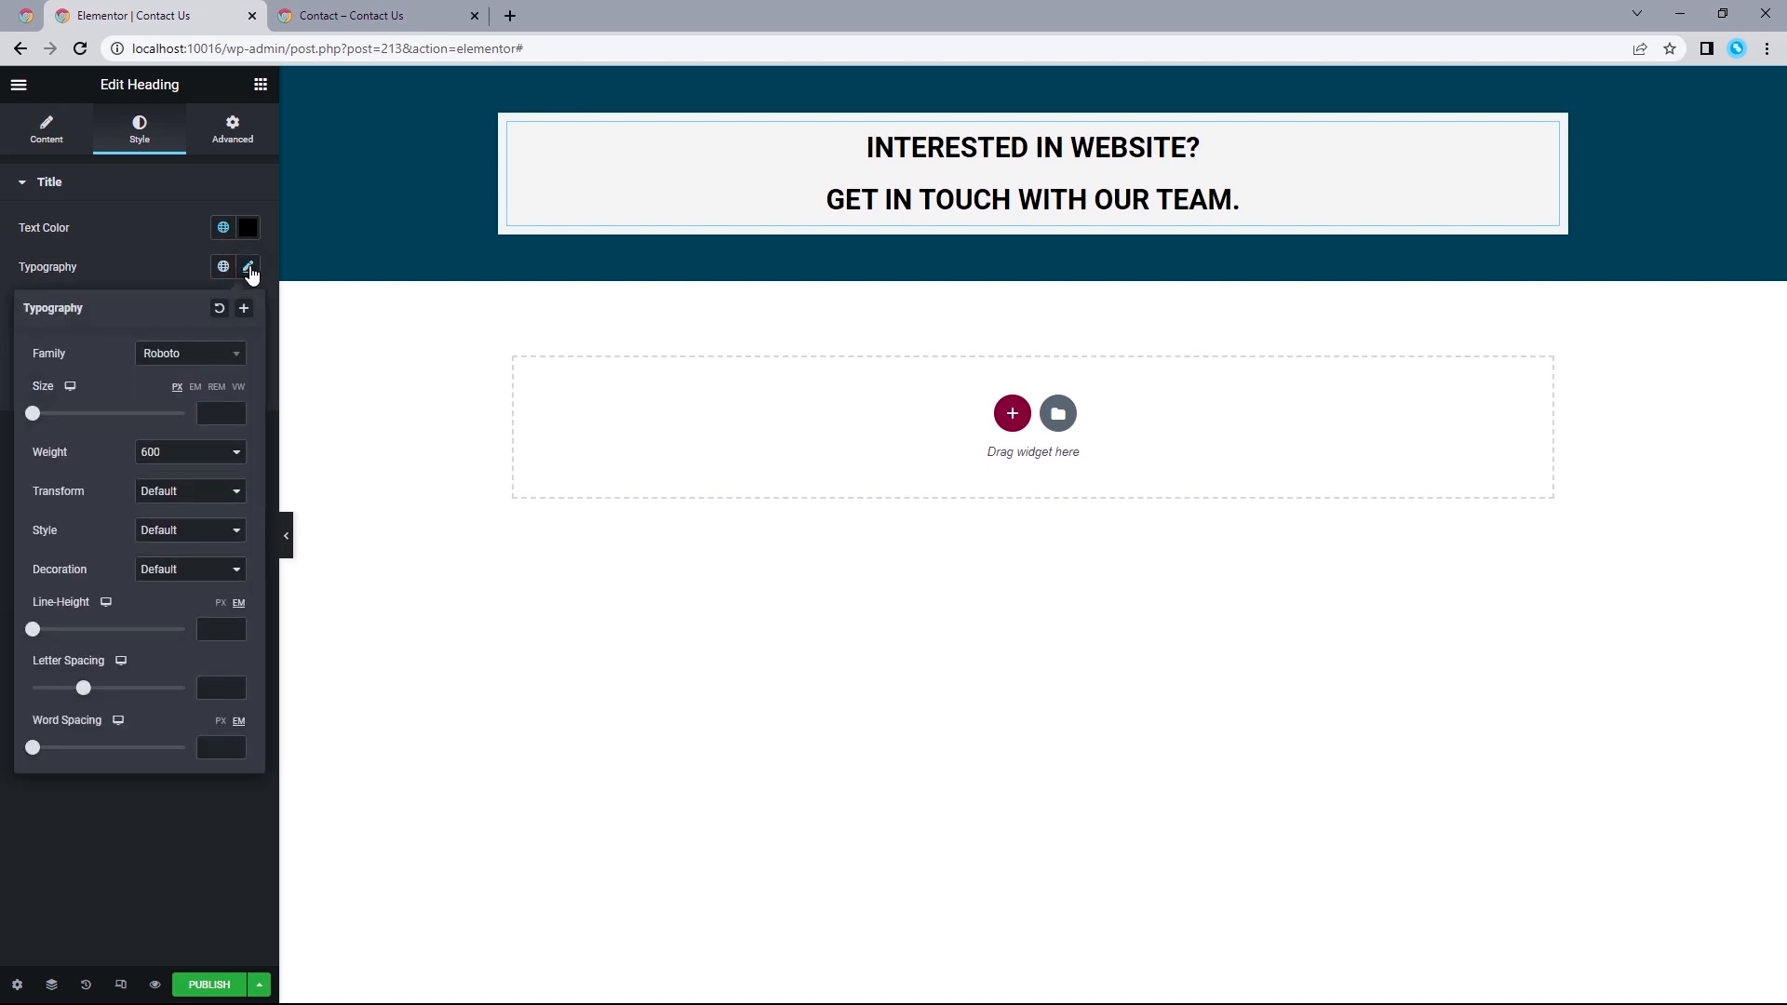
left_click(210, 414)
type("35")
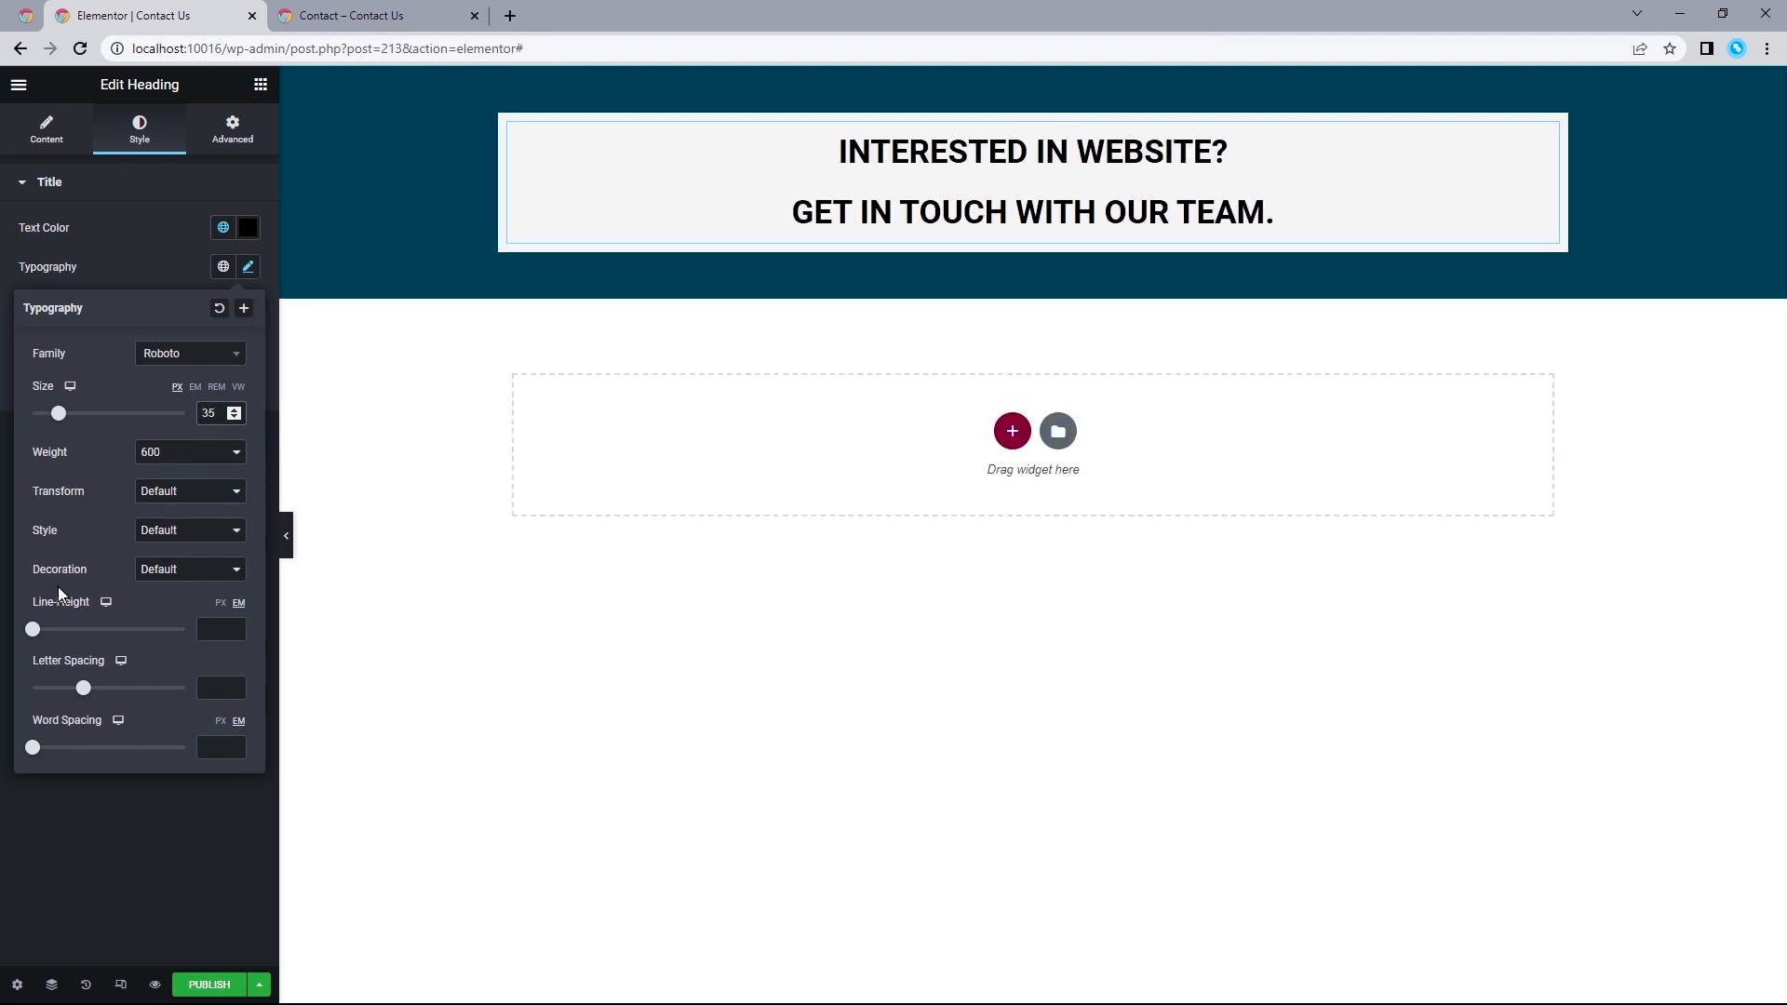
left_click(221, 603)
type("50")
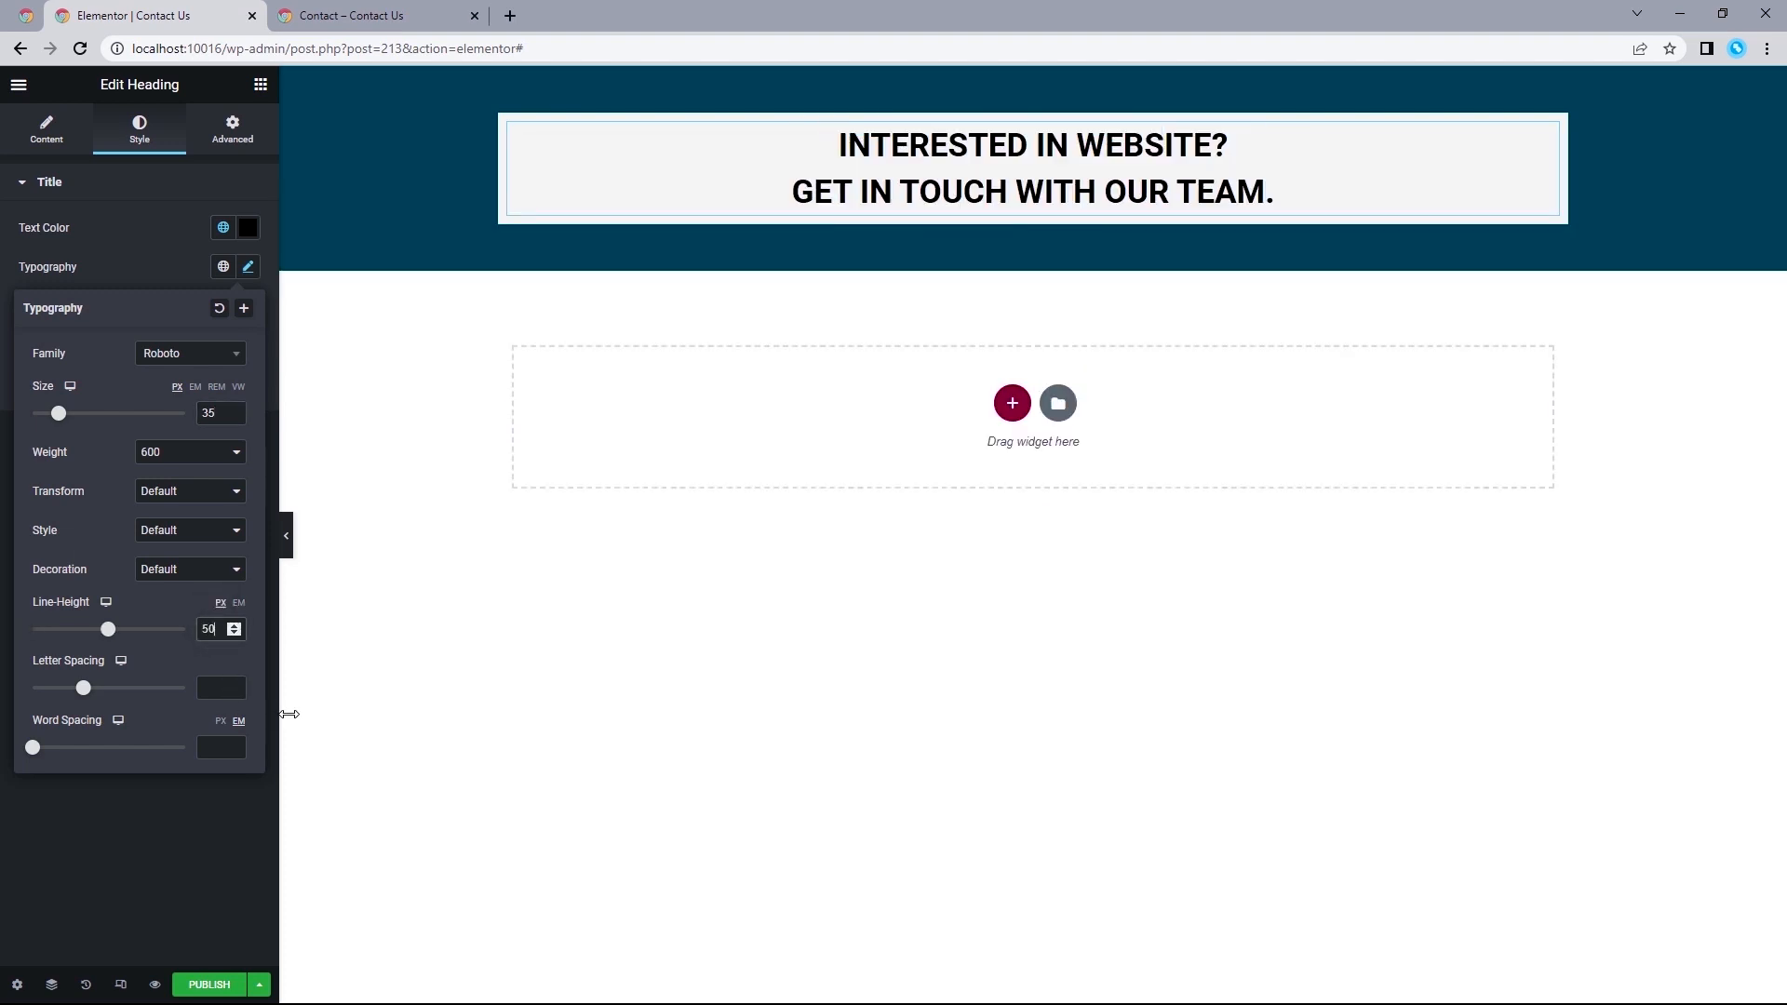
Add a Text Editor below the heading reading "We are a team of creatives, passionate about website designs. Let us know how to help...".
left_click(376, 15)
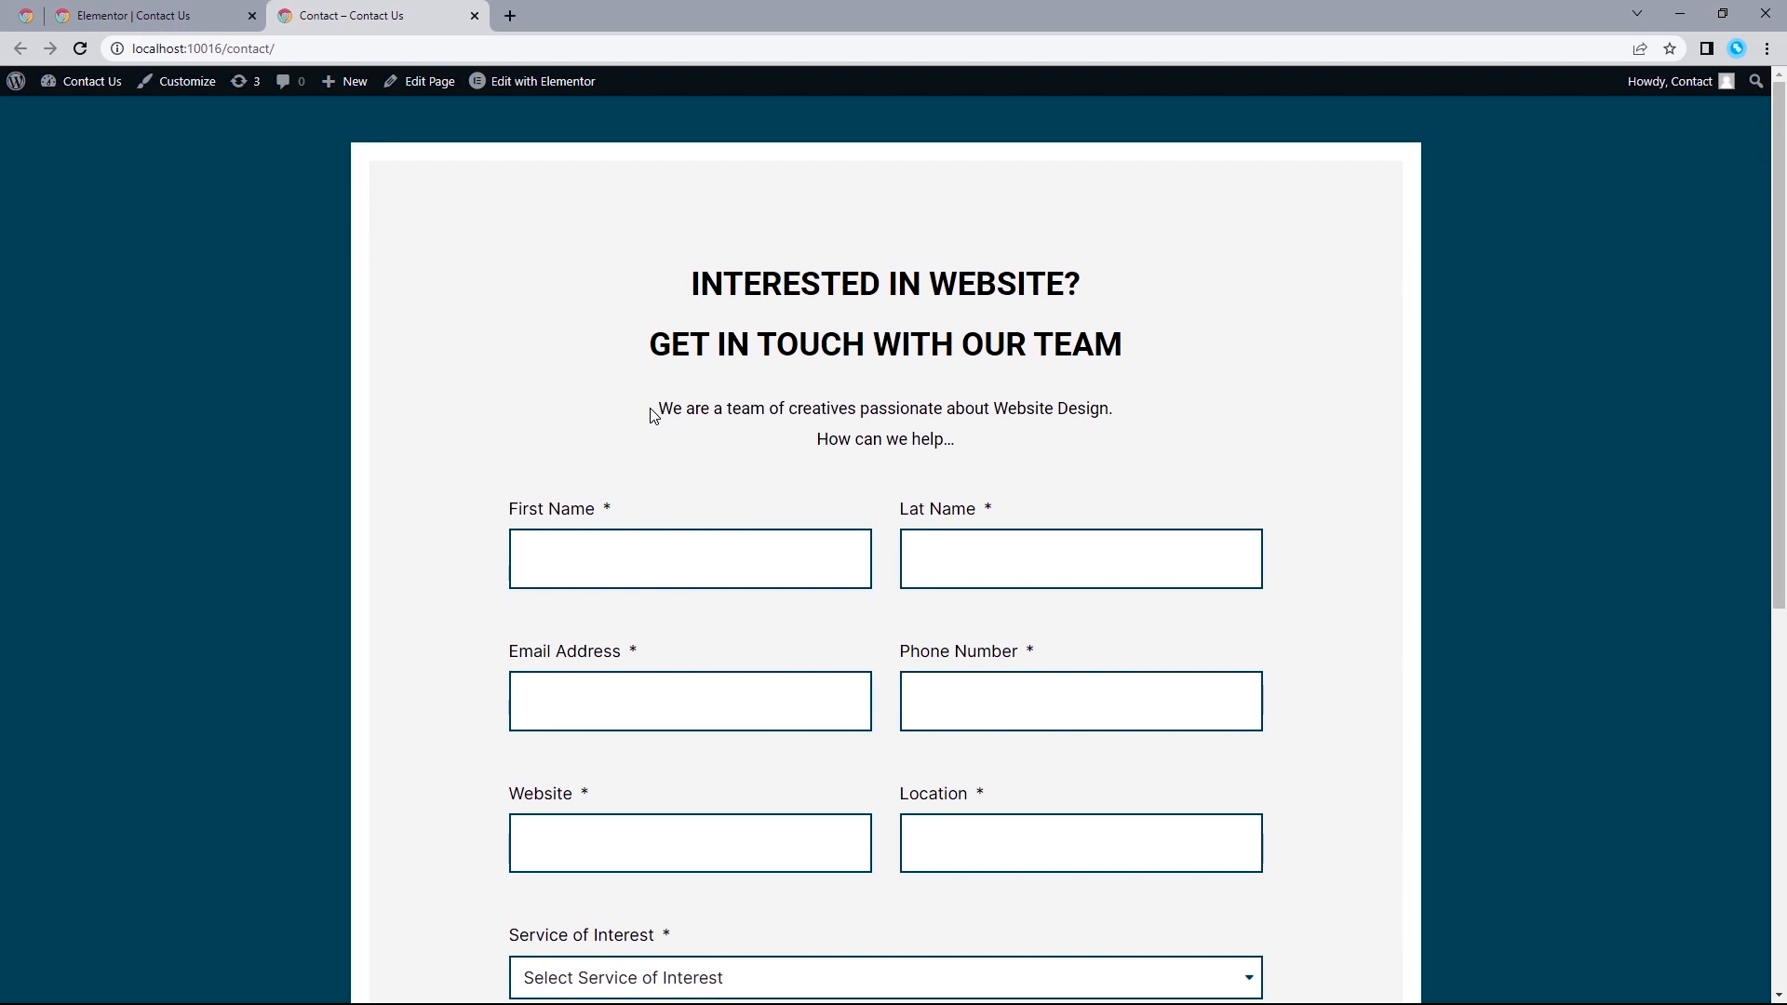
left_click(206, 8)
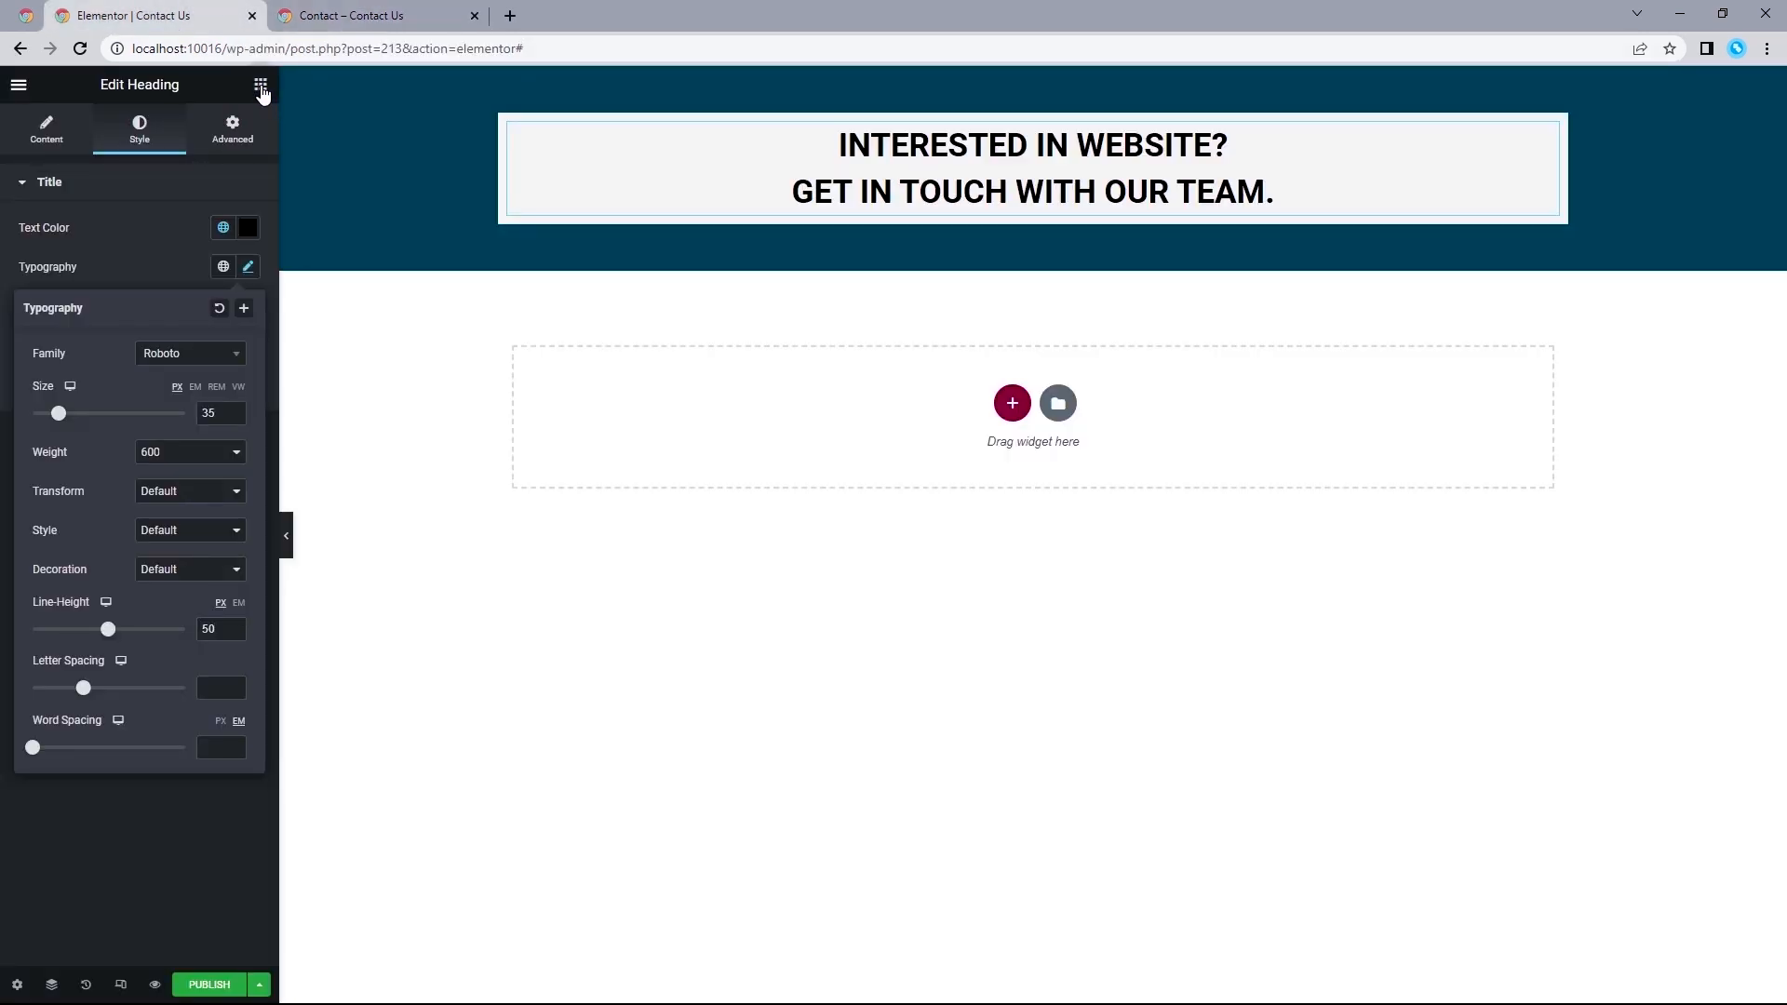
left_click(260, 86)
left_click_drag(203, 386, 1029, 182)
triple_click(198, 407)
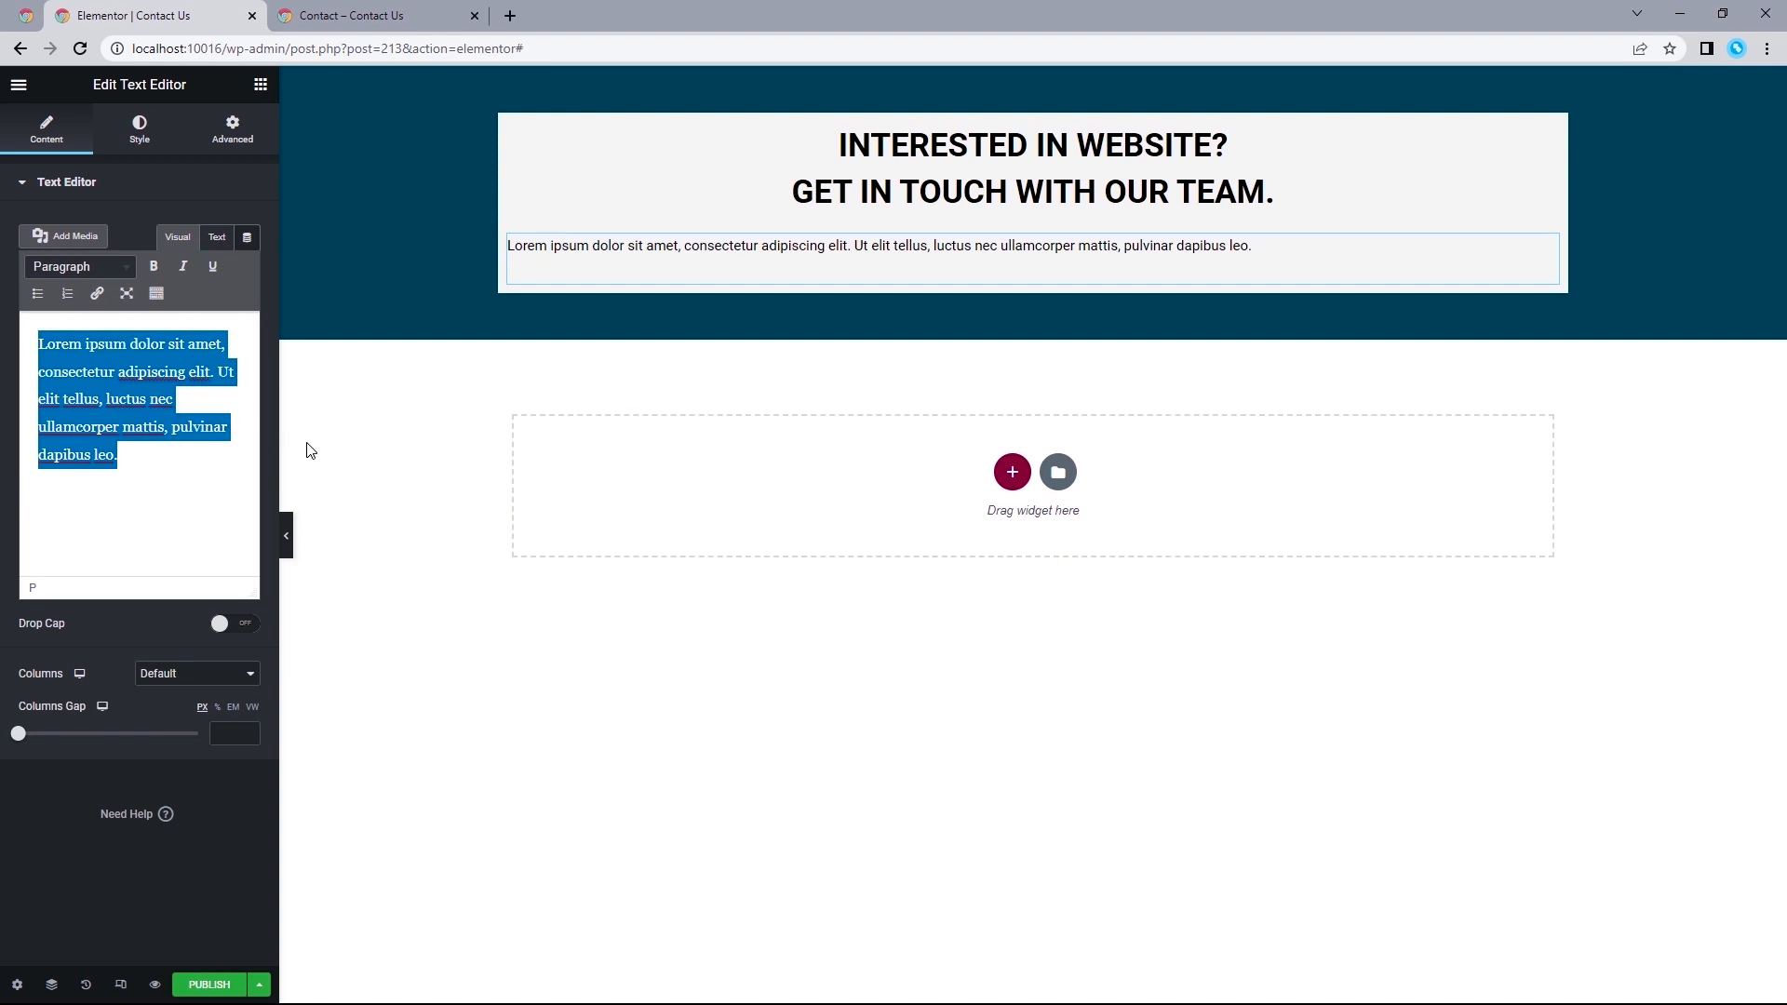
type("We are a team of creatives, passionate about website designs. Let us know how to help...")
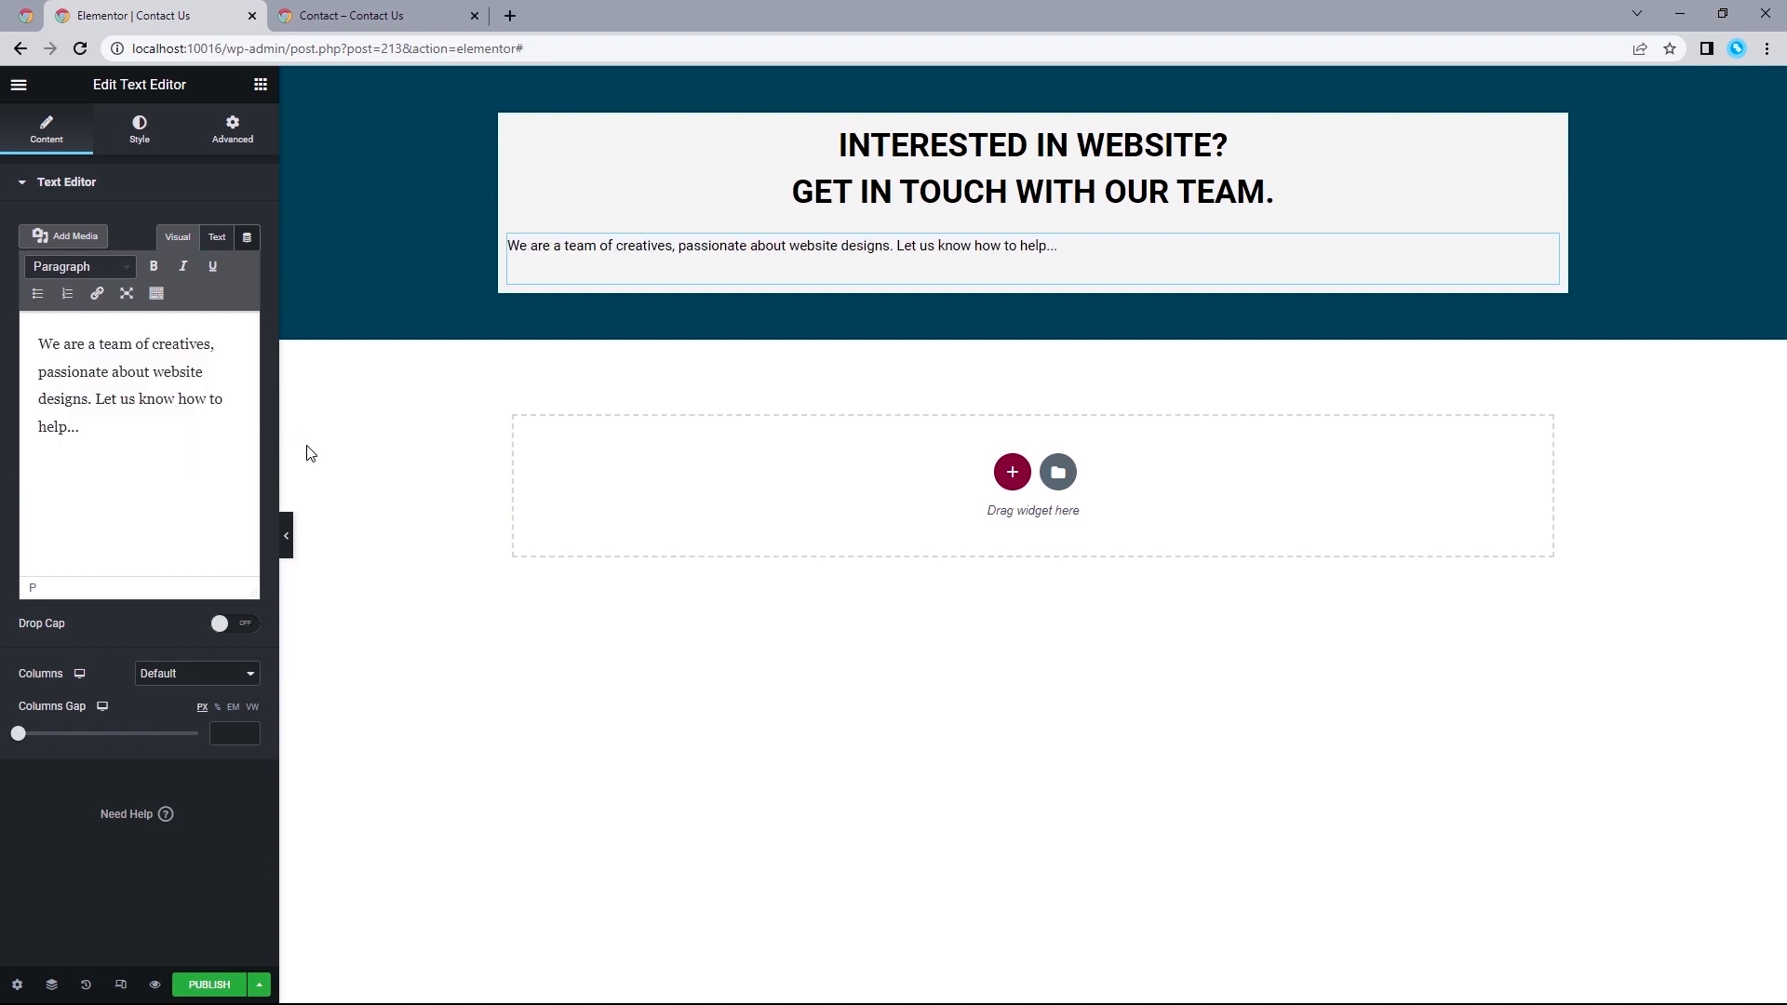
Insert a <br> tag before "Let us know how to help..." in the intro text, following the reference page.
left_click(354, 17)
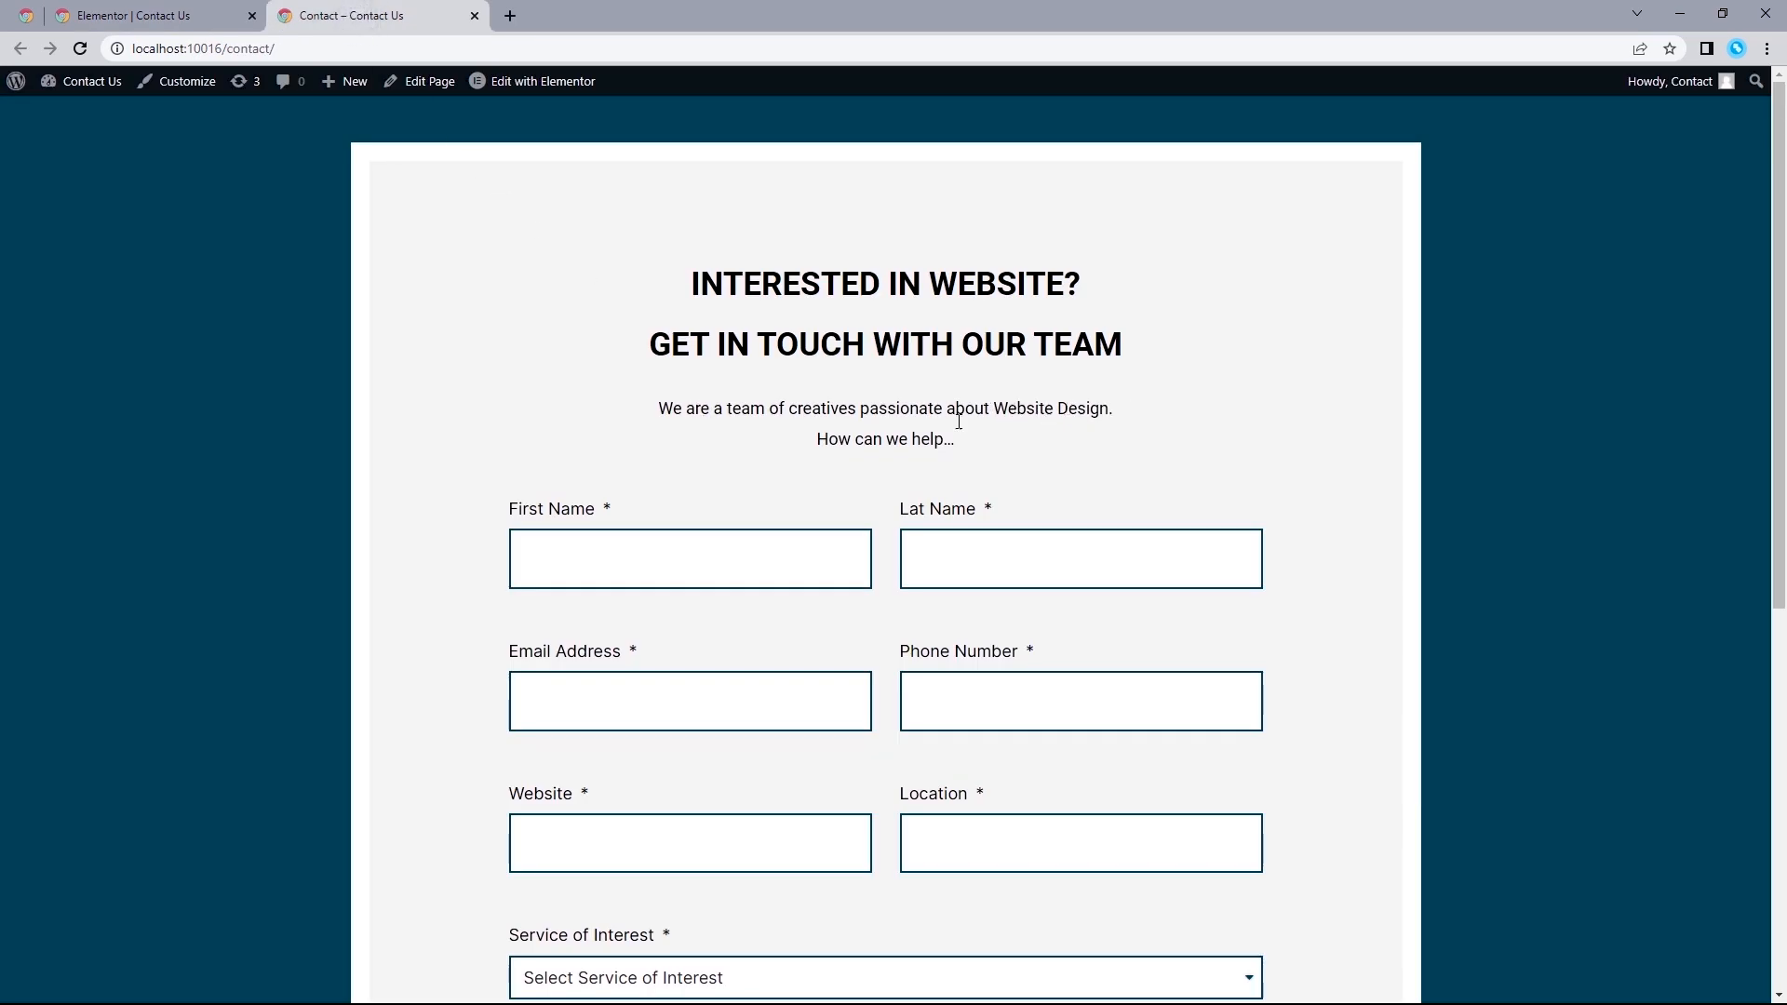
left_click(177, 16)
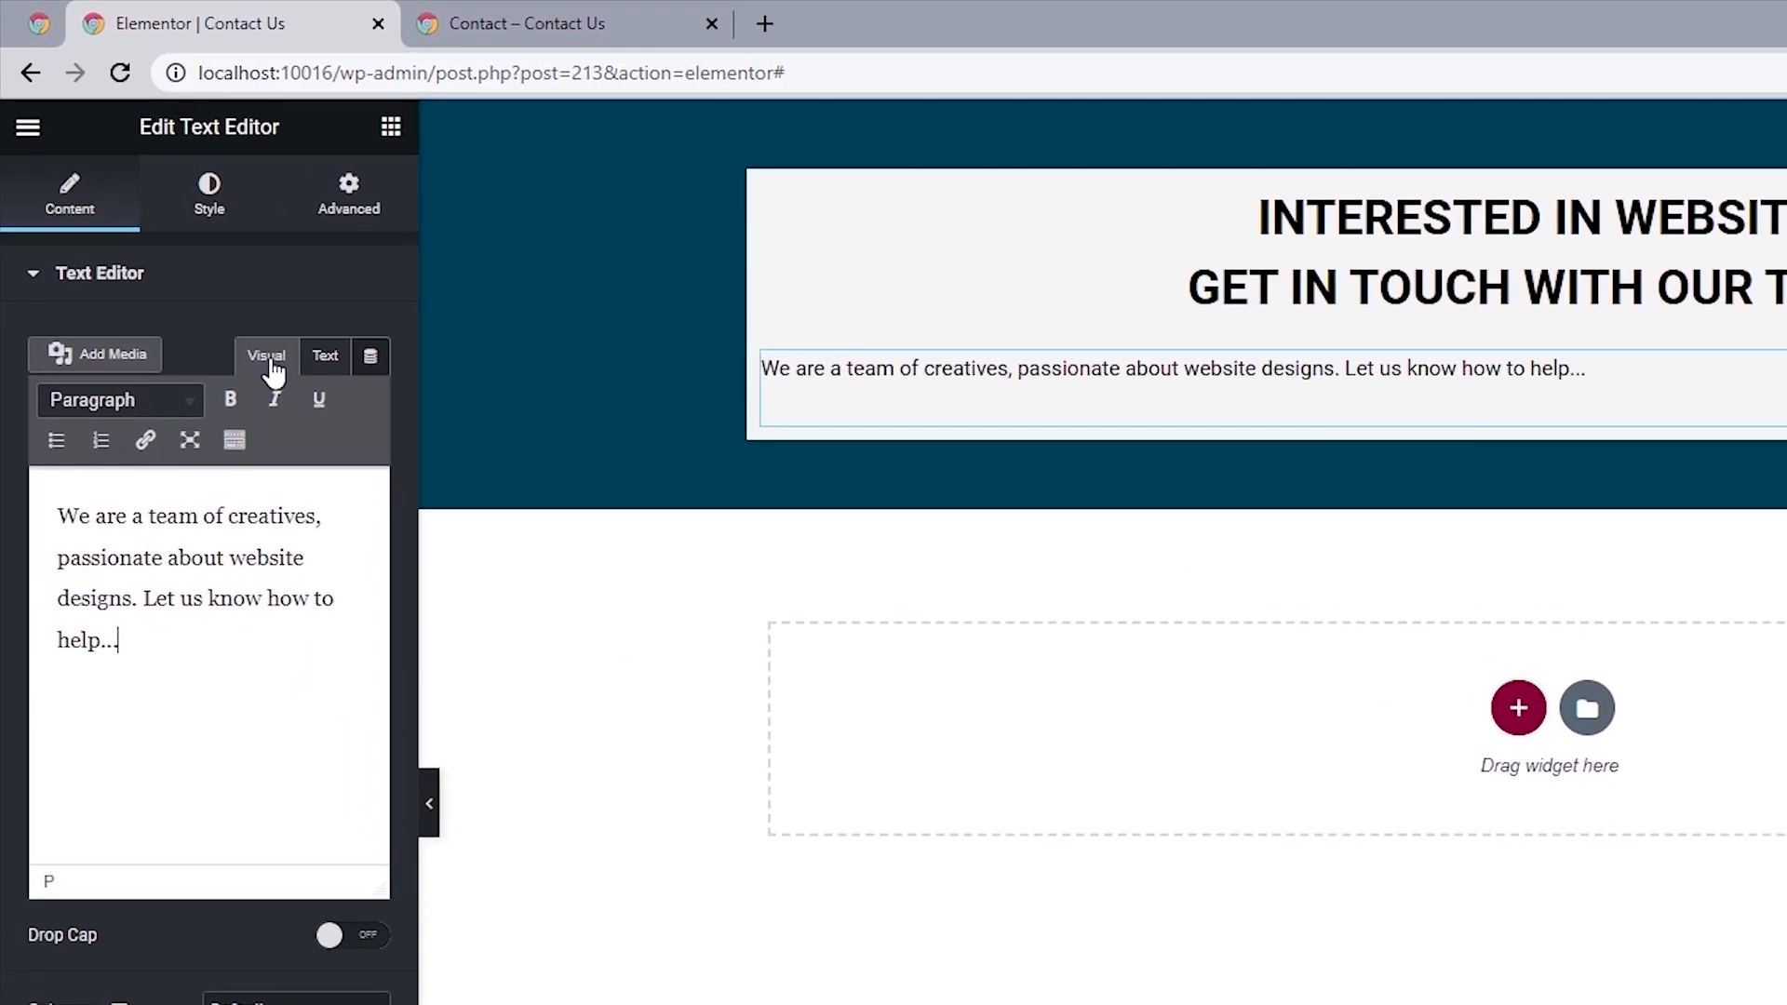
left_click(319, 346)
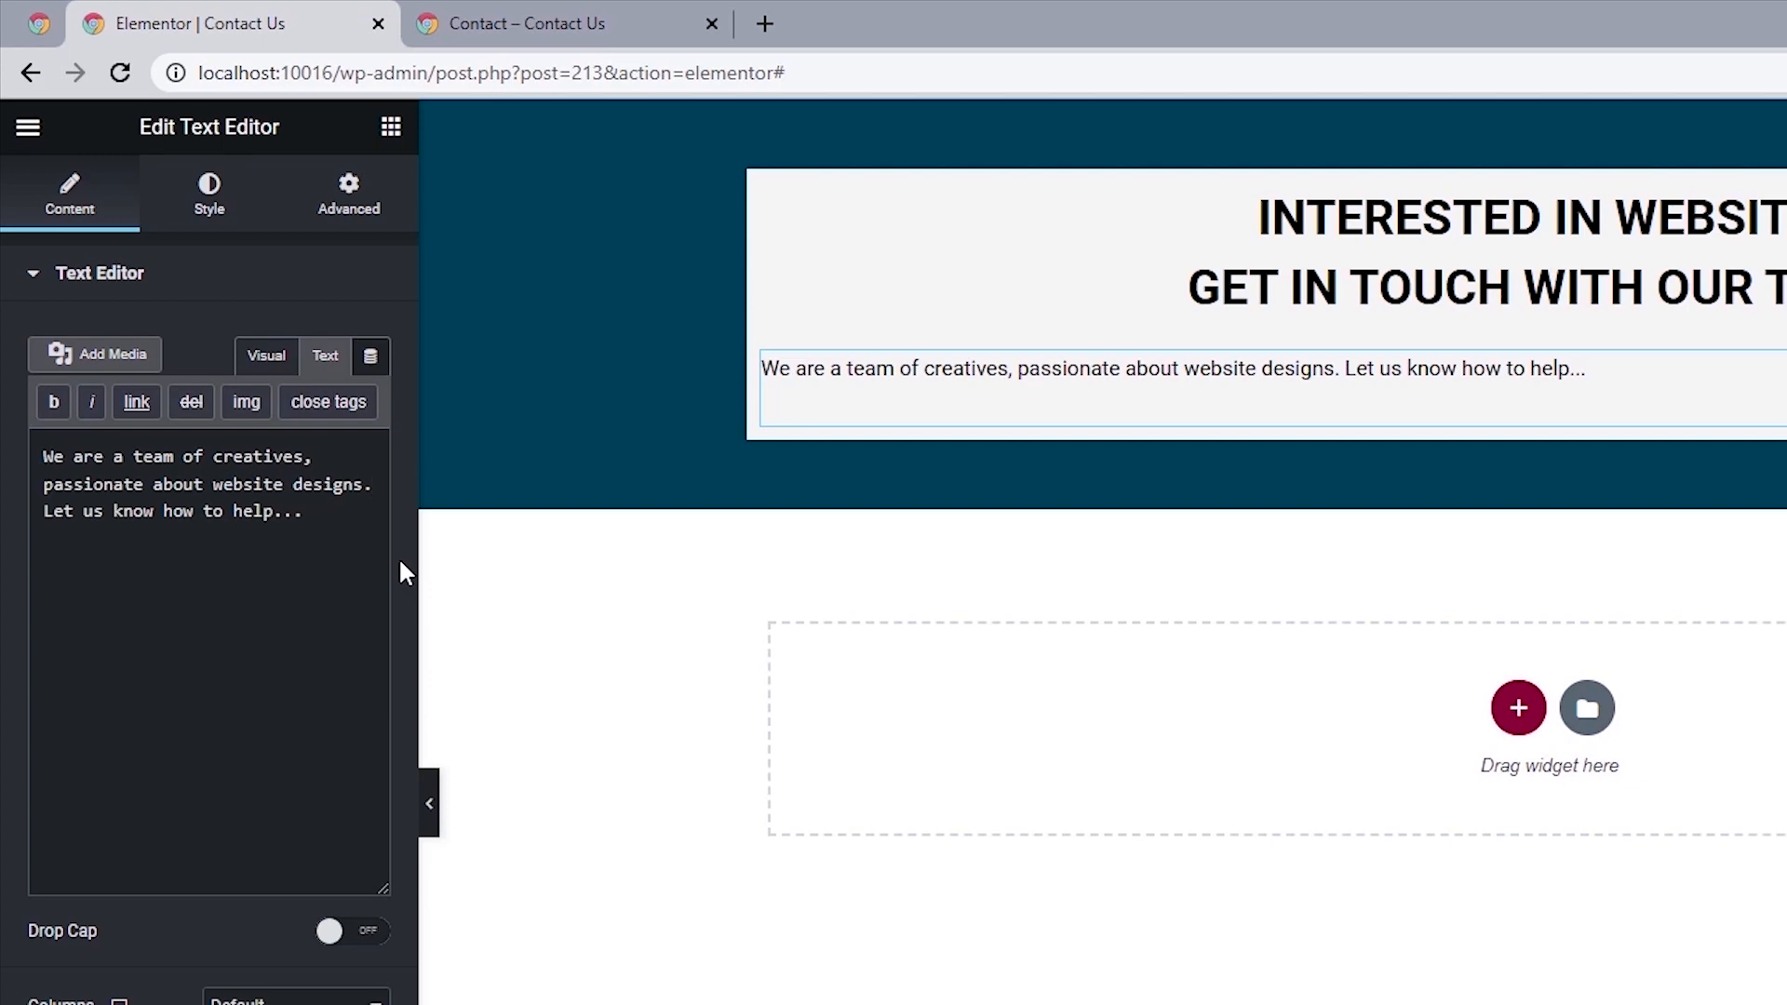
key("Return")
type("<>")
key("Left")
type("br")
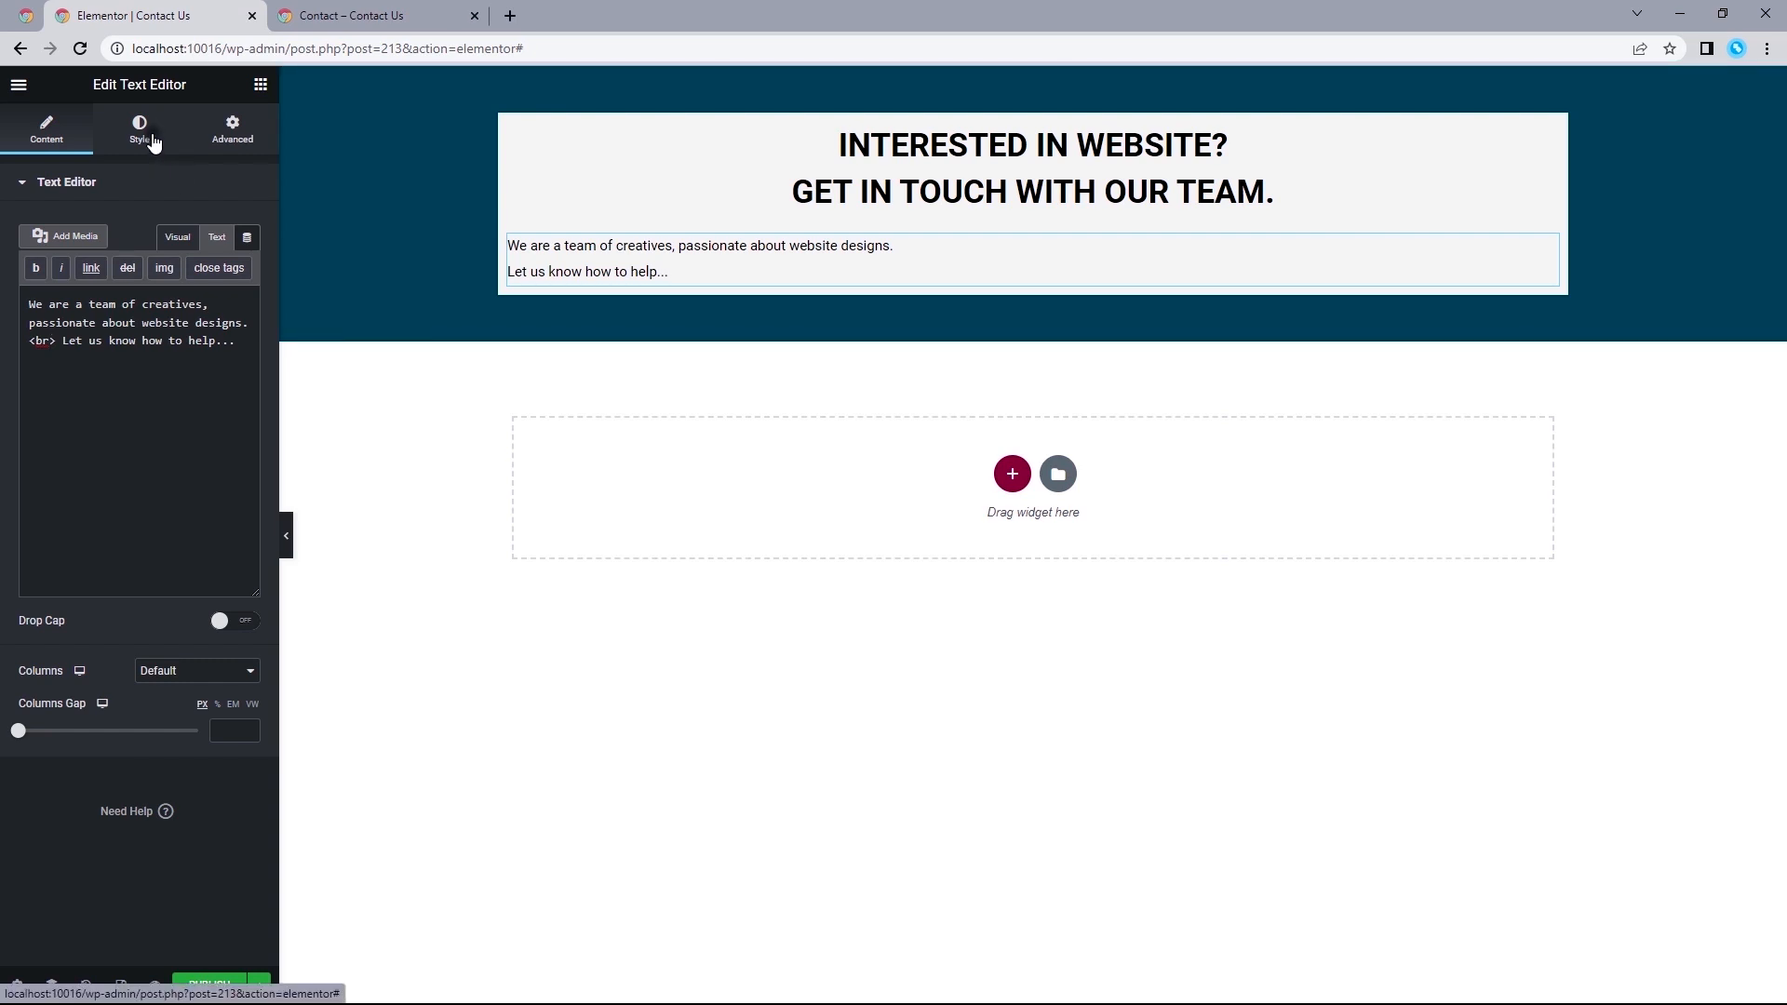
Center the intro text and set its typography to the global Primary font, 18 px size and weight 400.
left_click(152, 139)
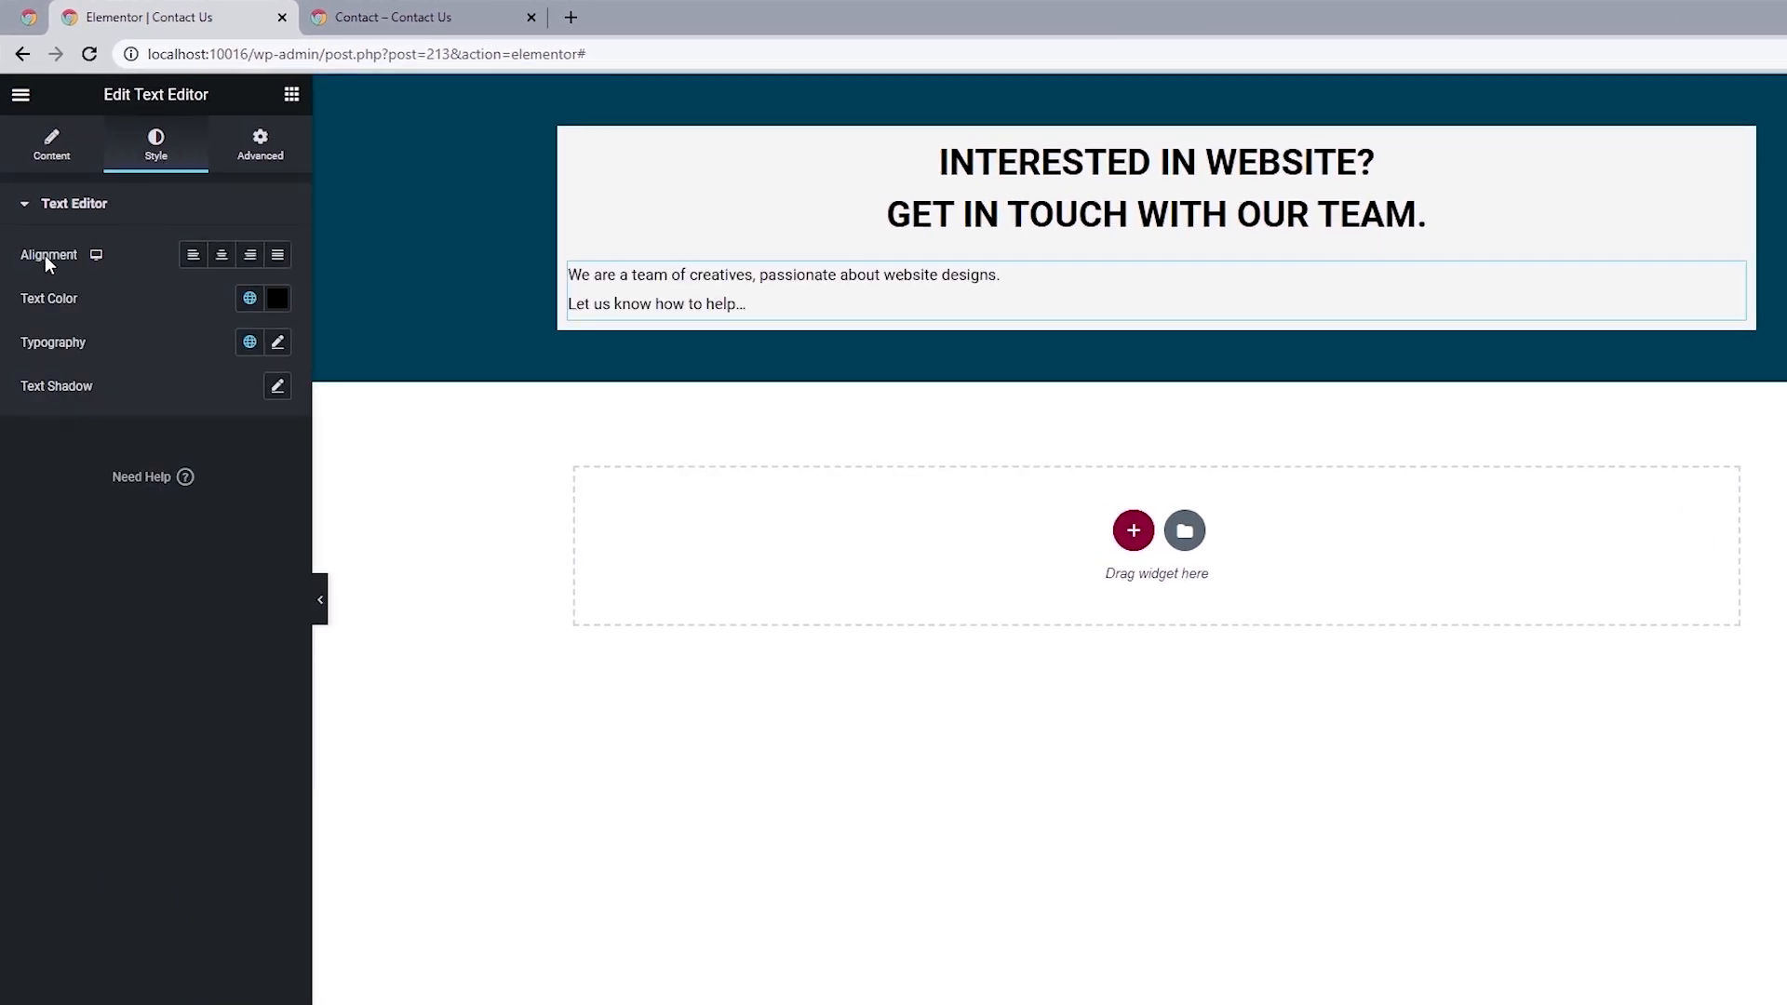
left_click(222, 259)
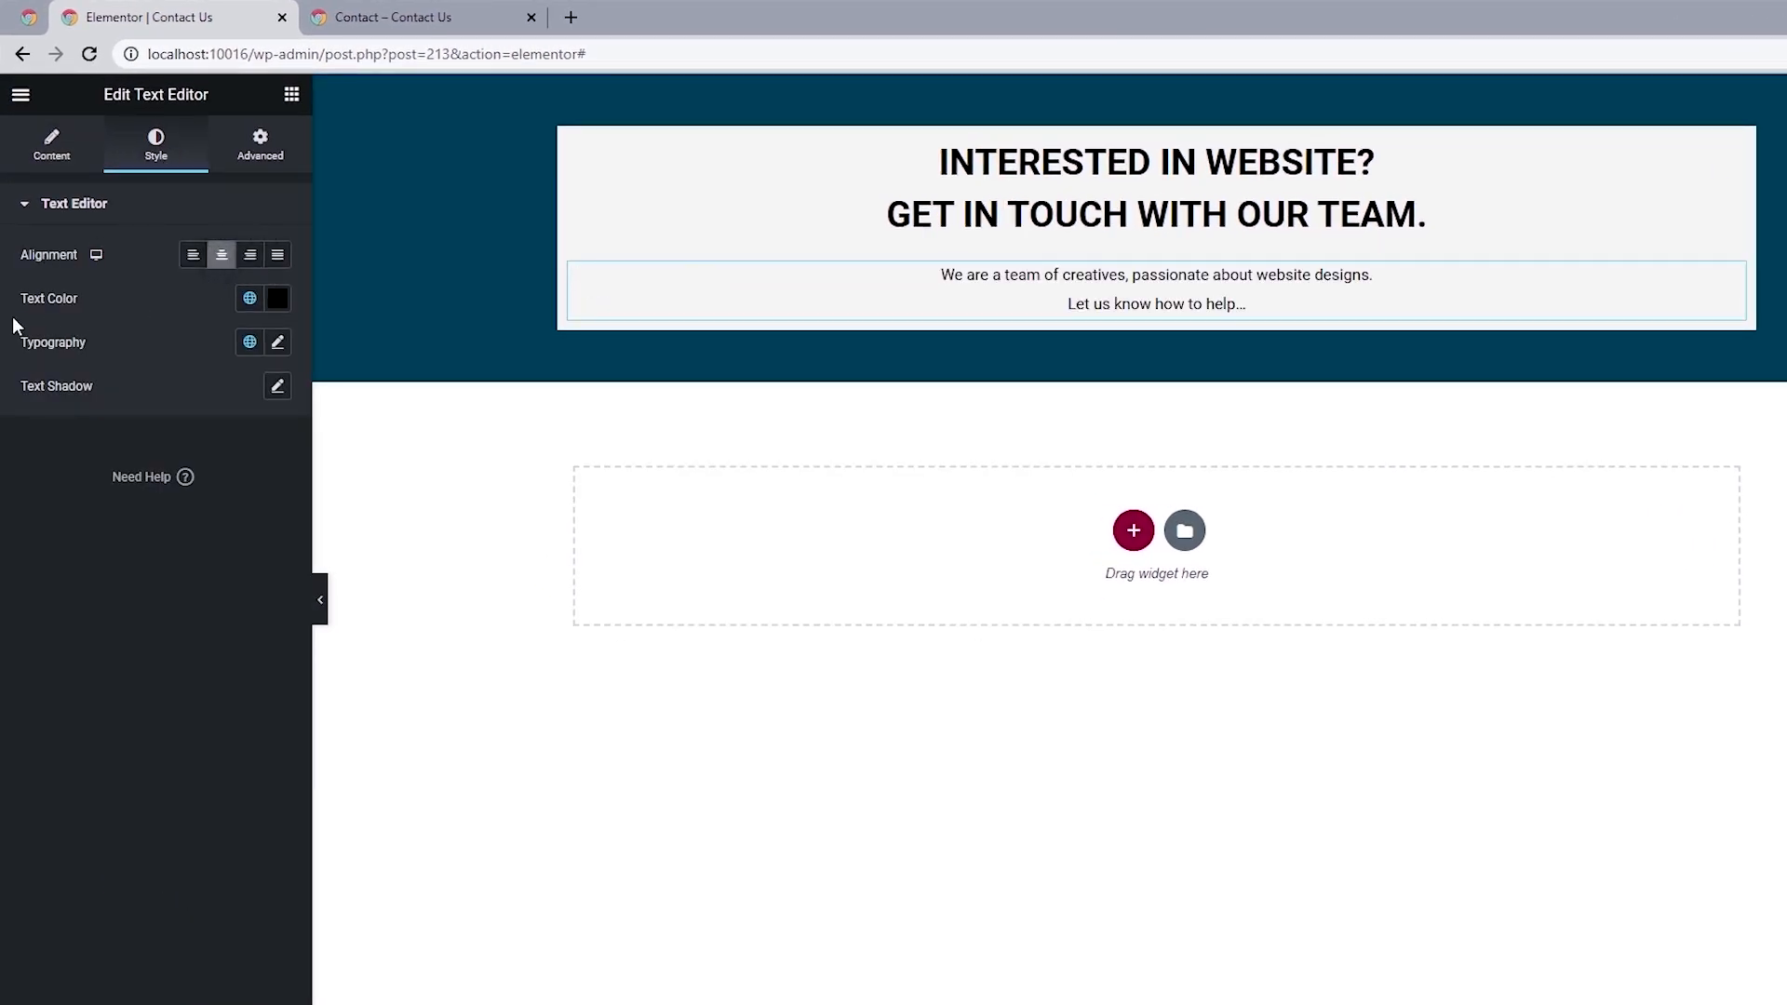
left_click(250, 346)
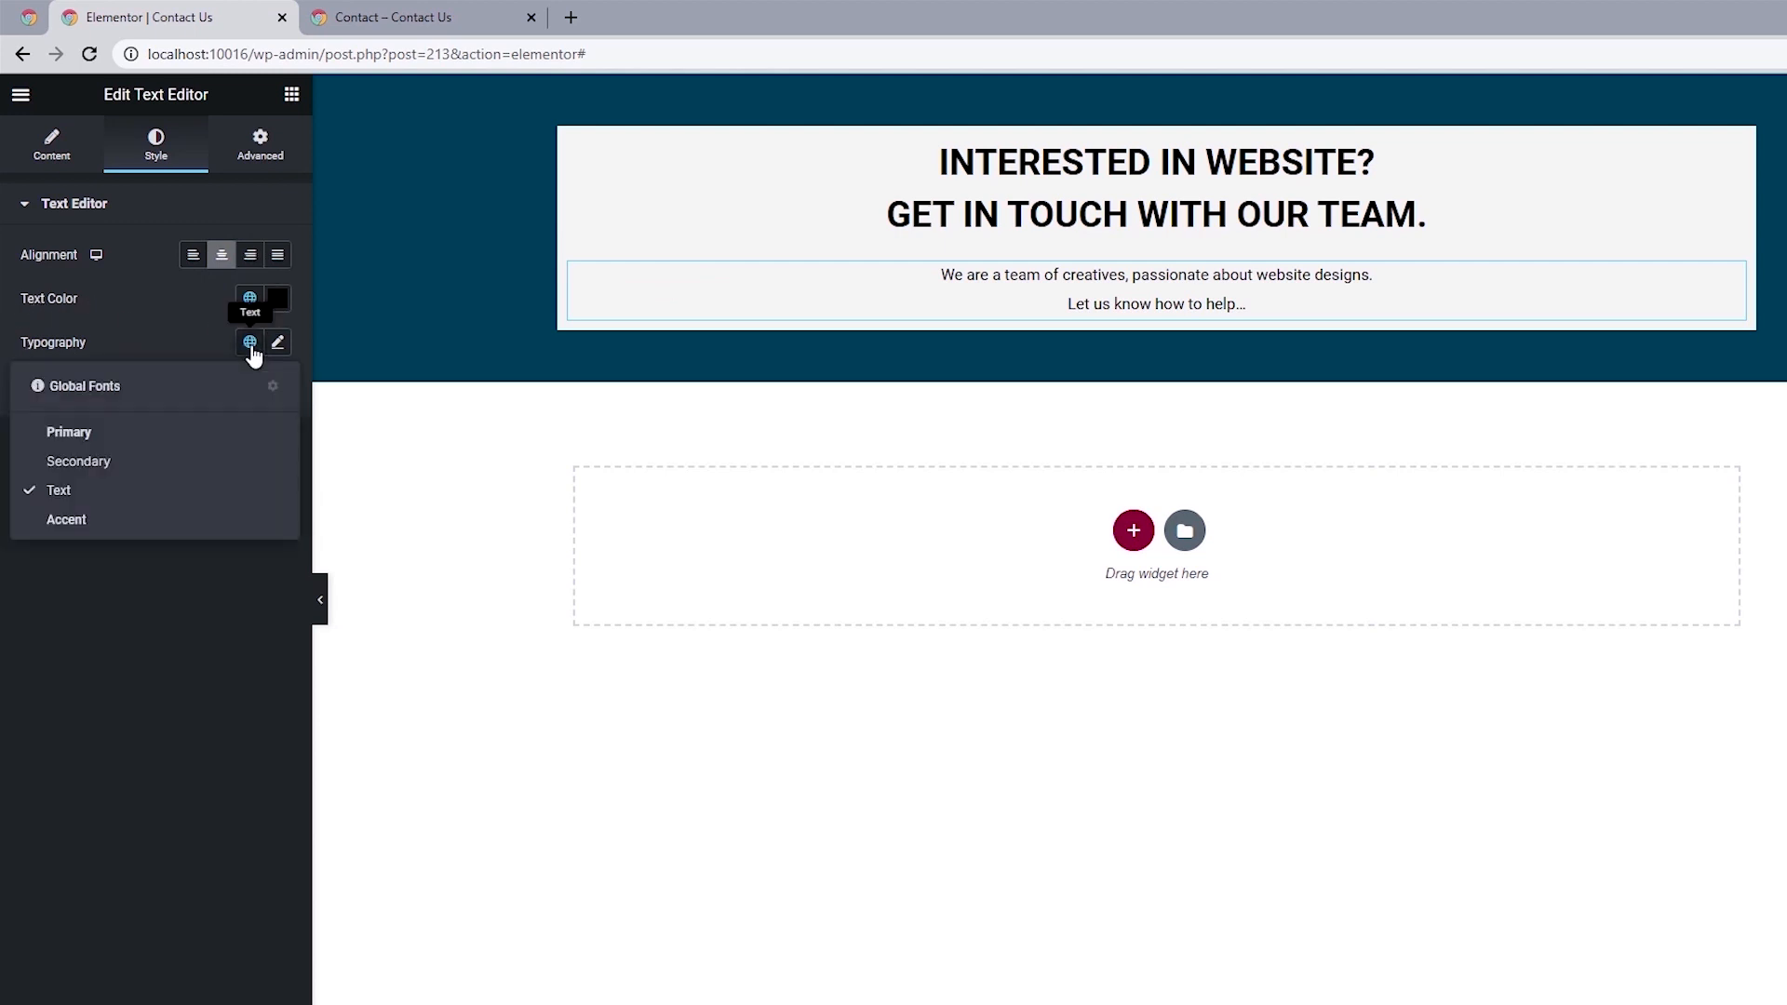
left_click(102, 449)
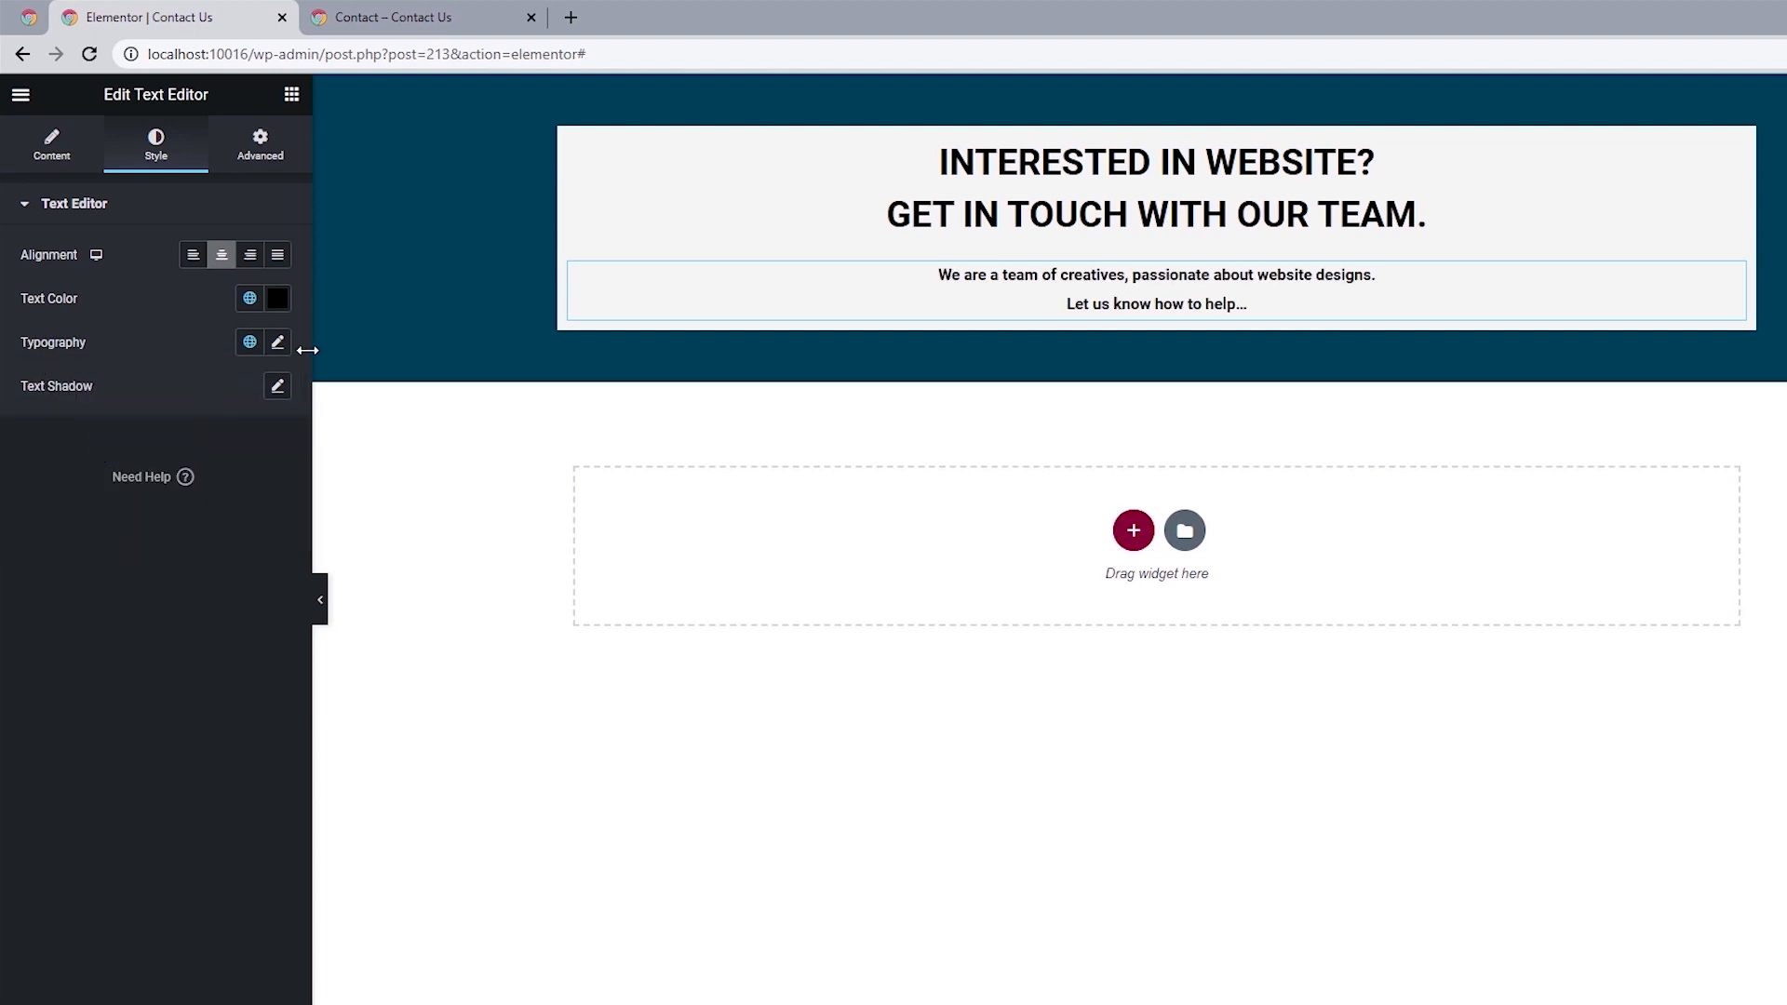
left_click(277, 342)
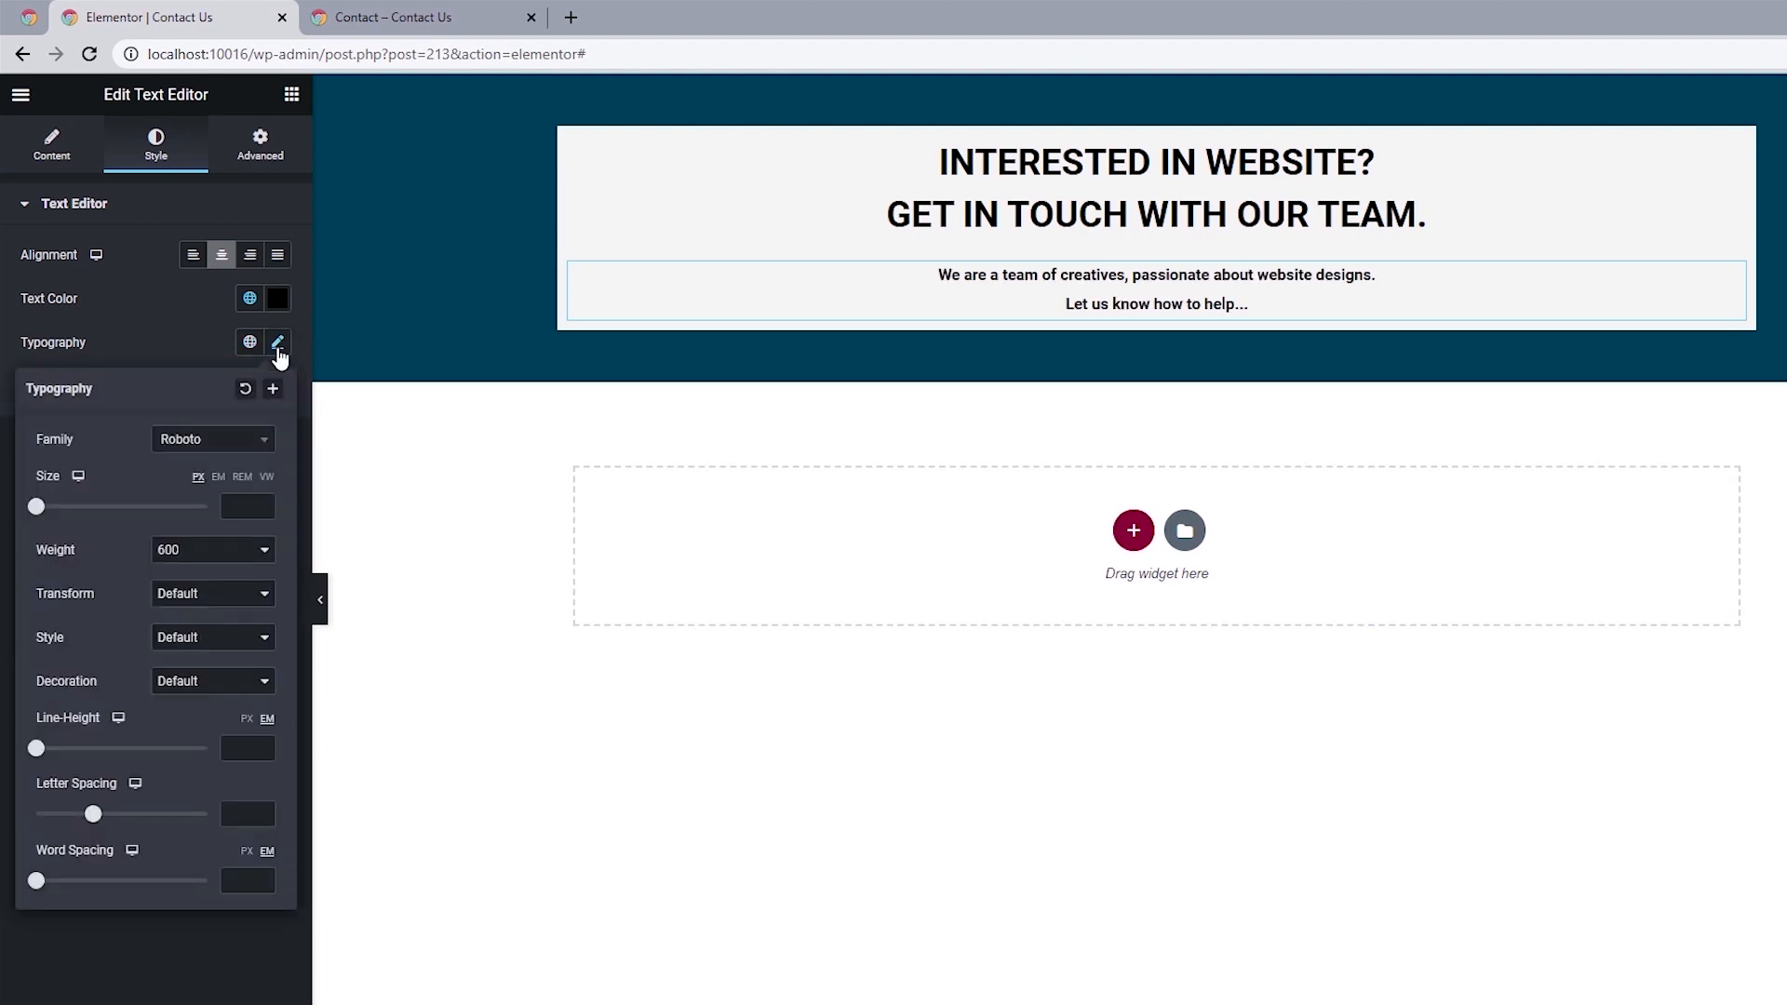
left_click(175, 551)
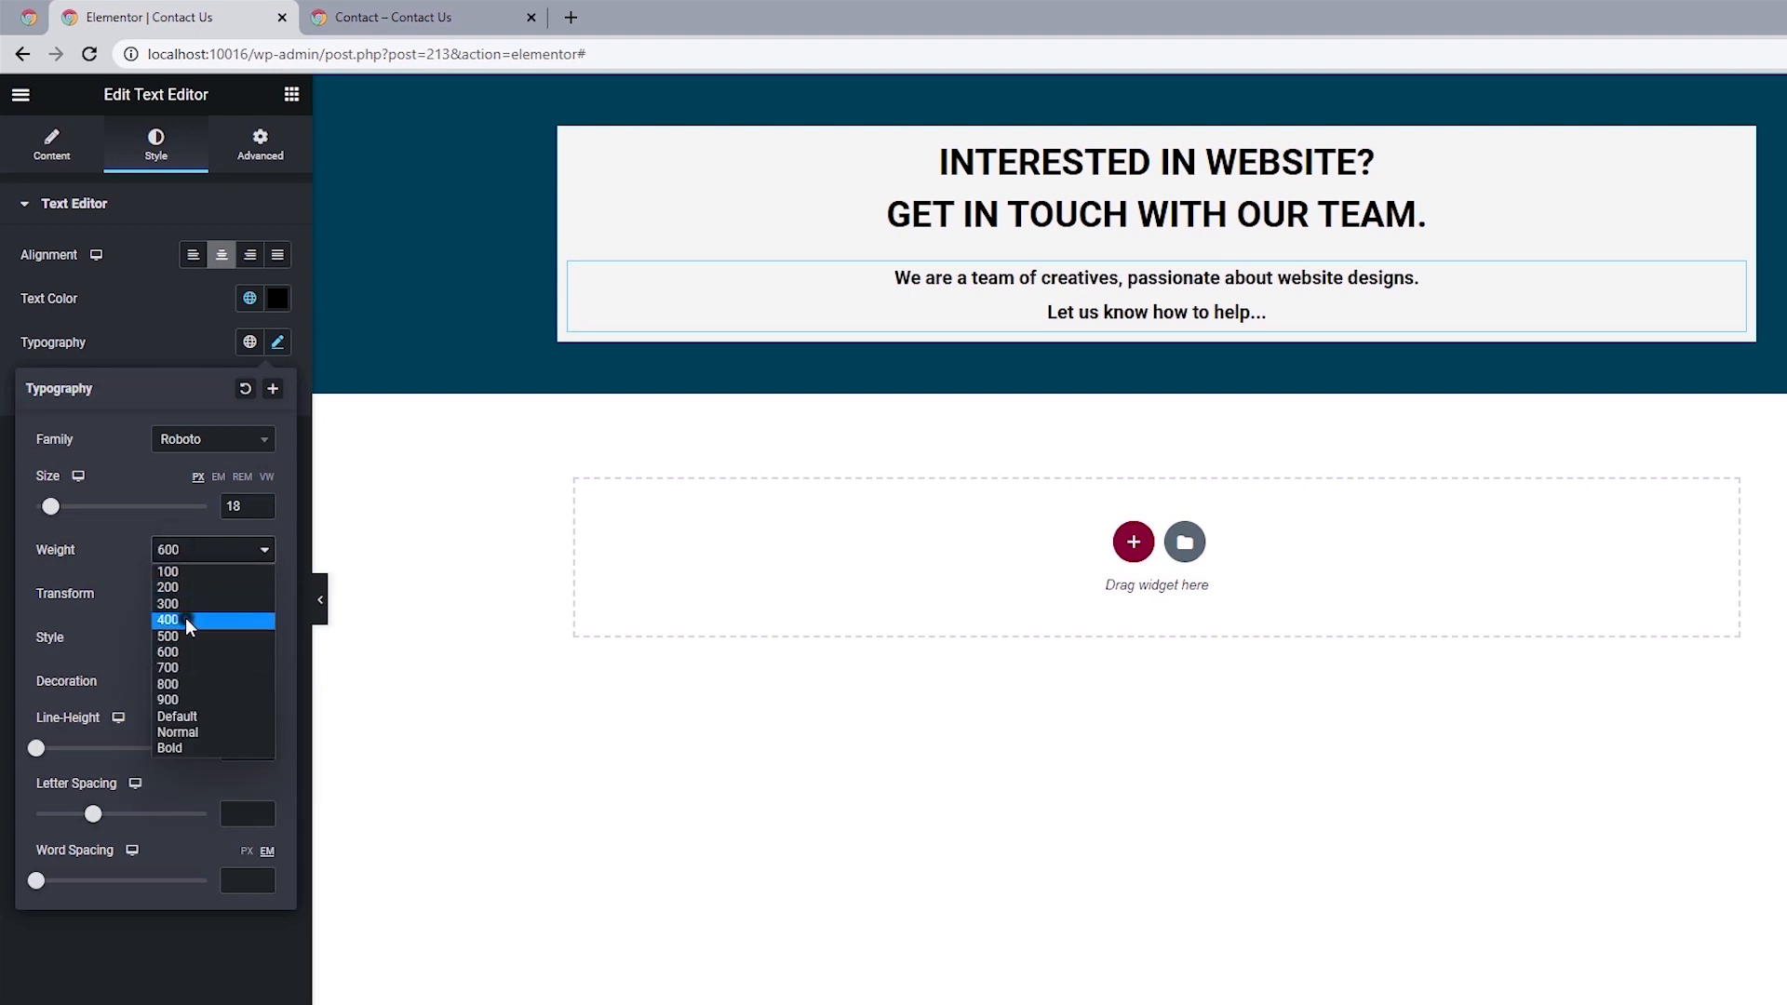
left_click(186, 617)
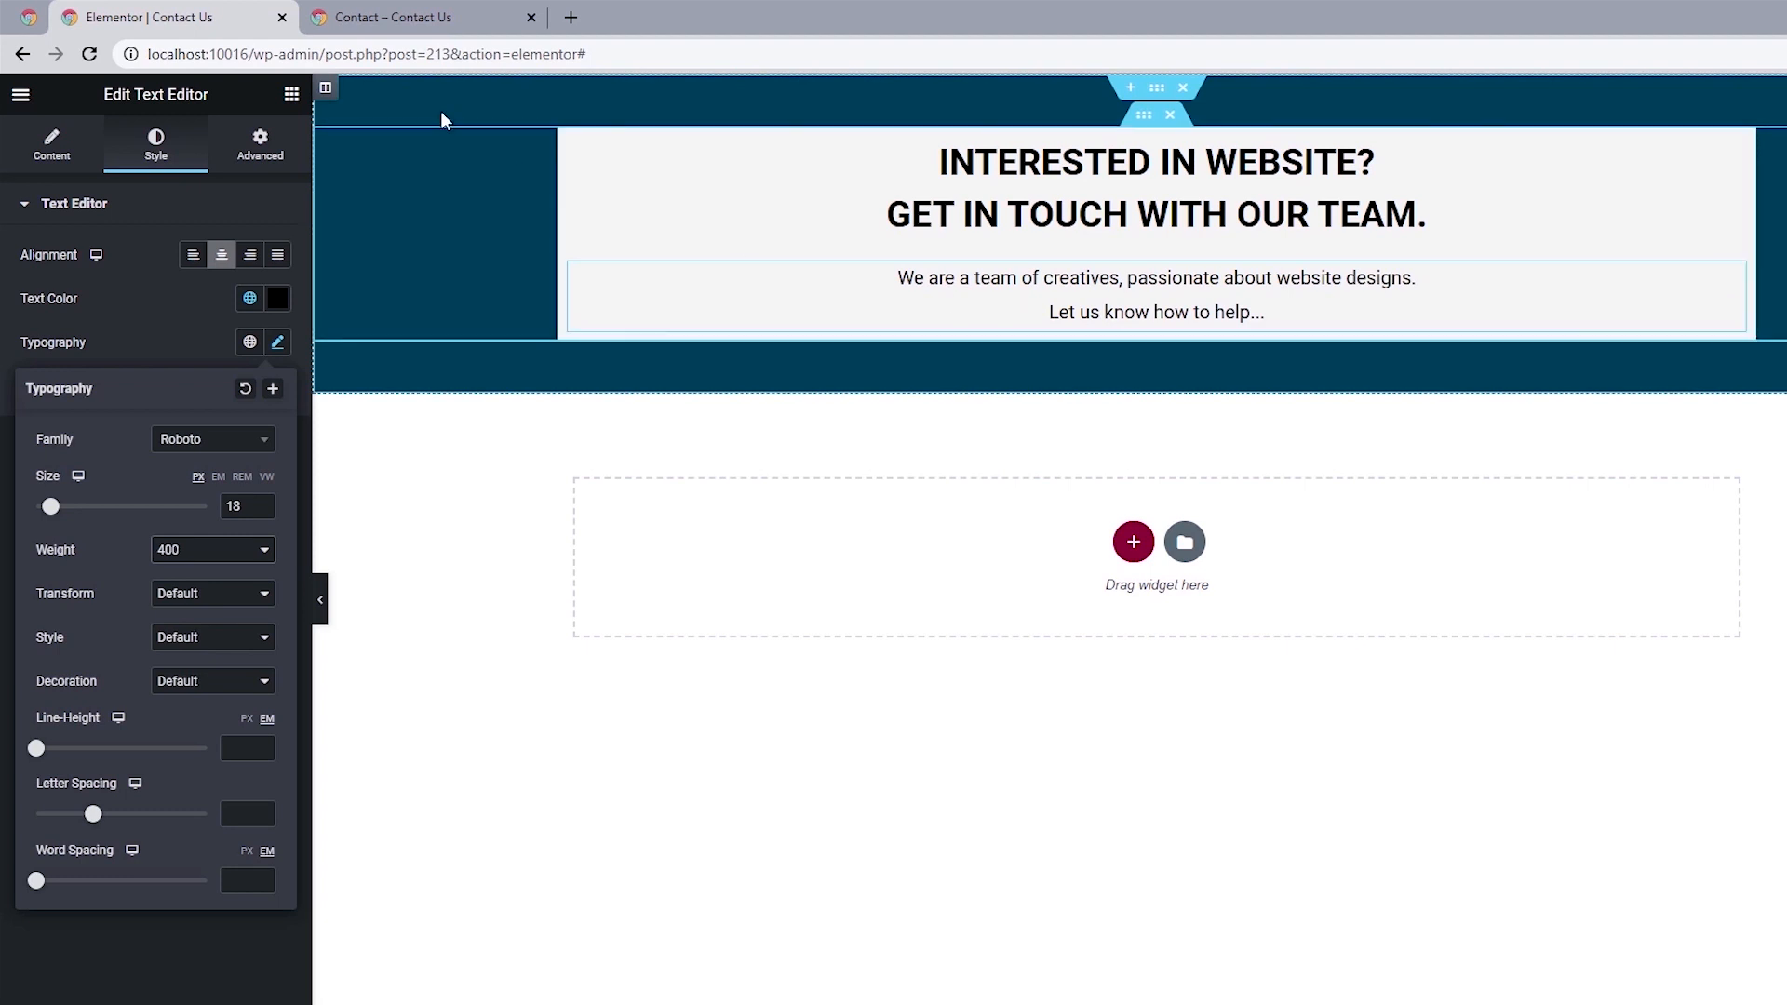
Compare with the reference page and give the intro text an unlinked bottom margin of 20 px.
left_click(392, 17)
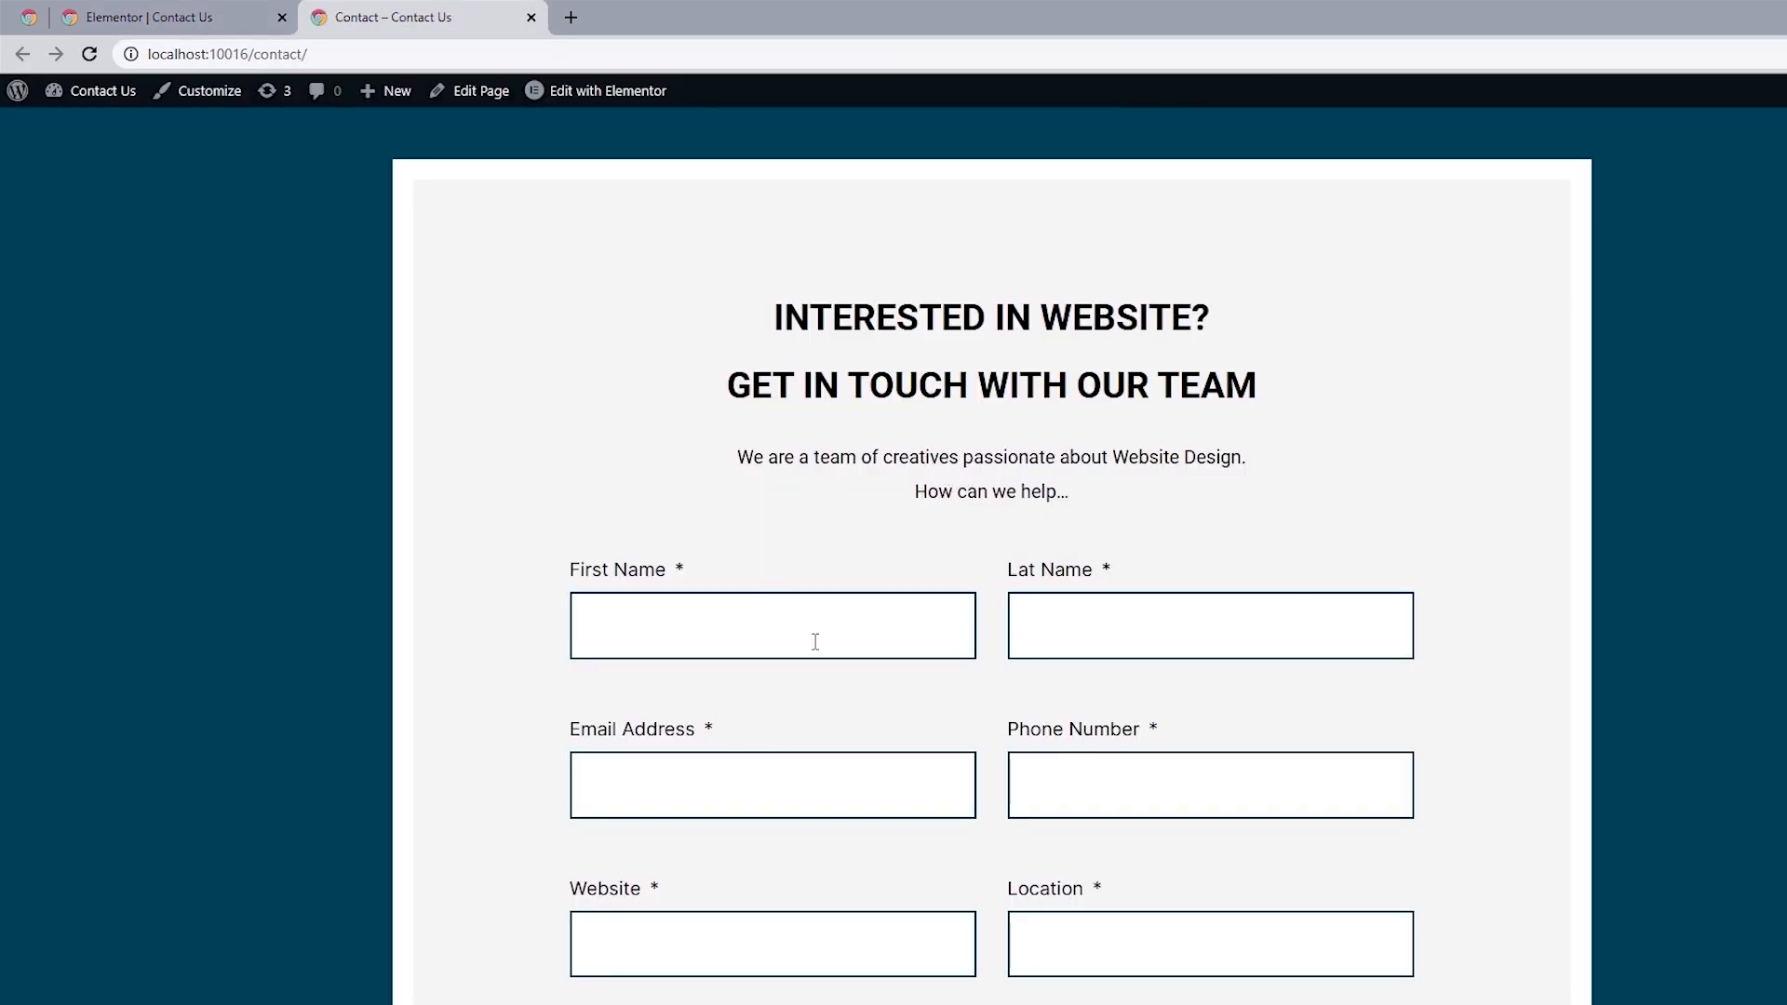
left_click(200, 17)
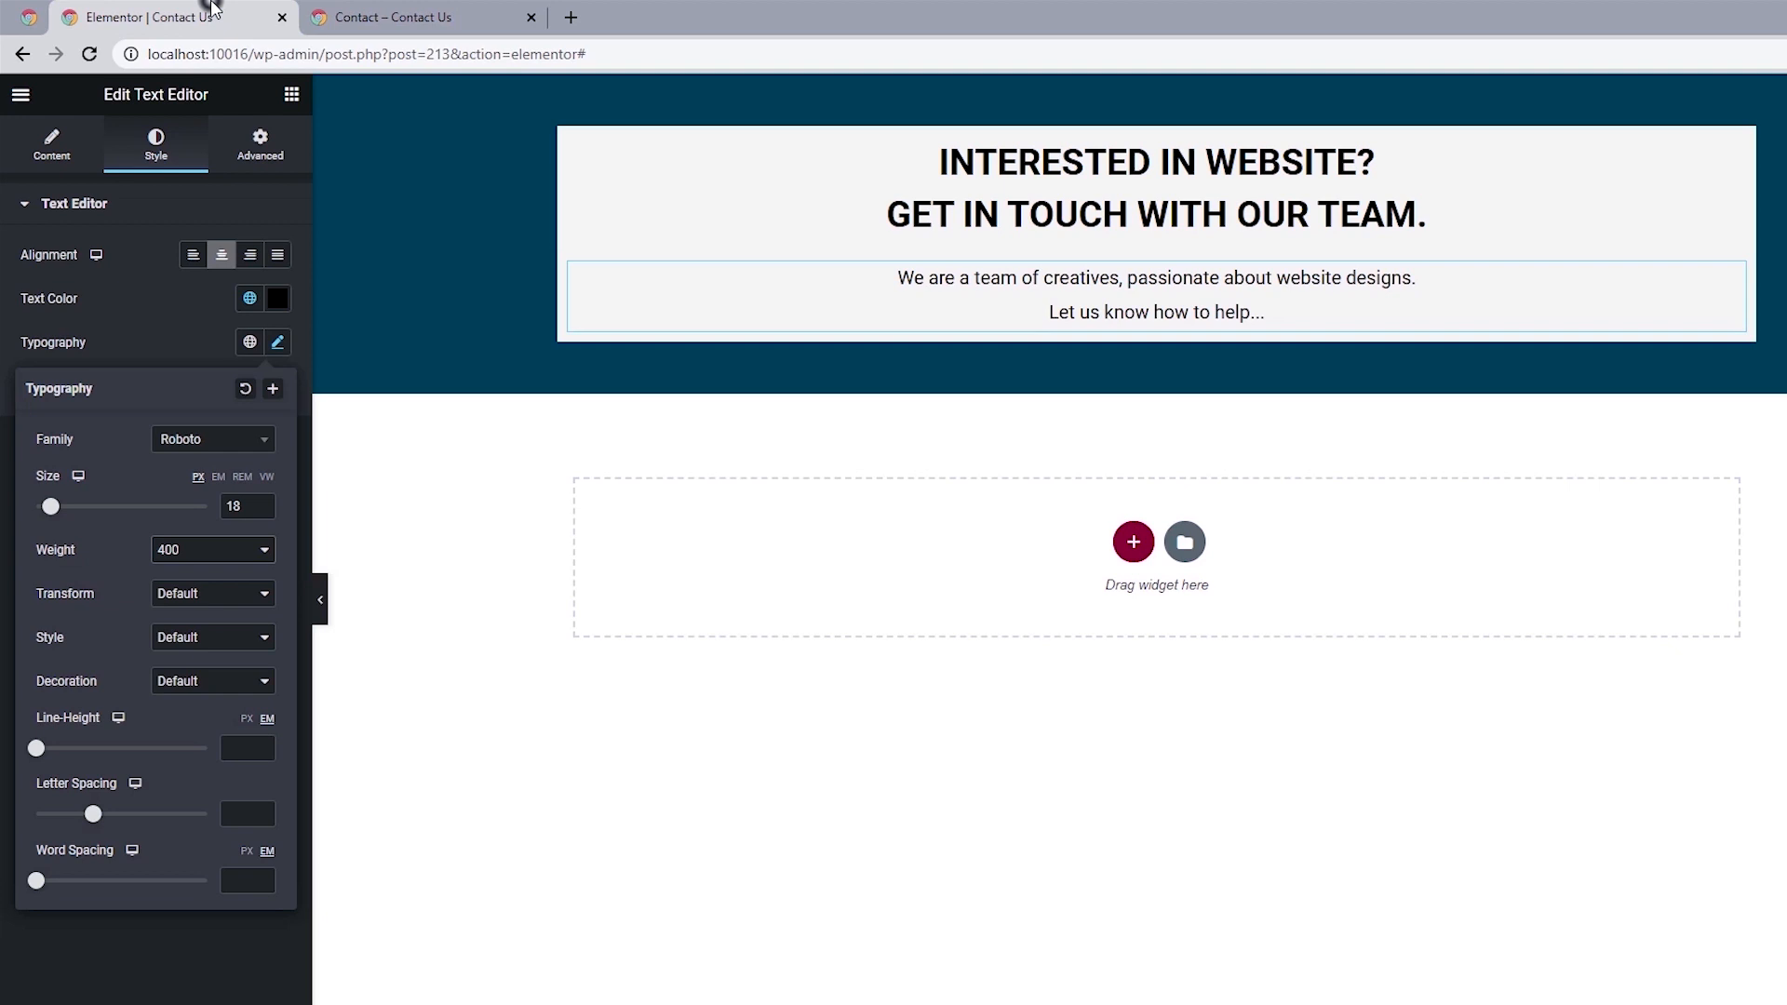
left_click(264, 152)
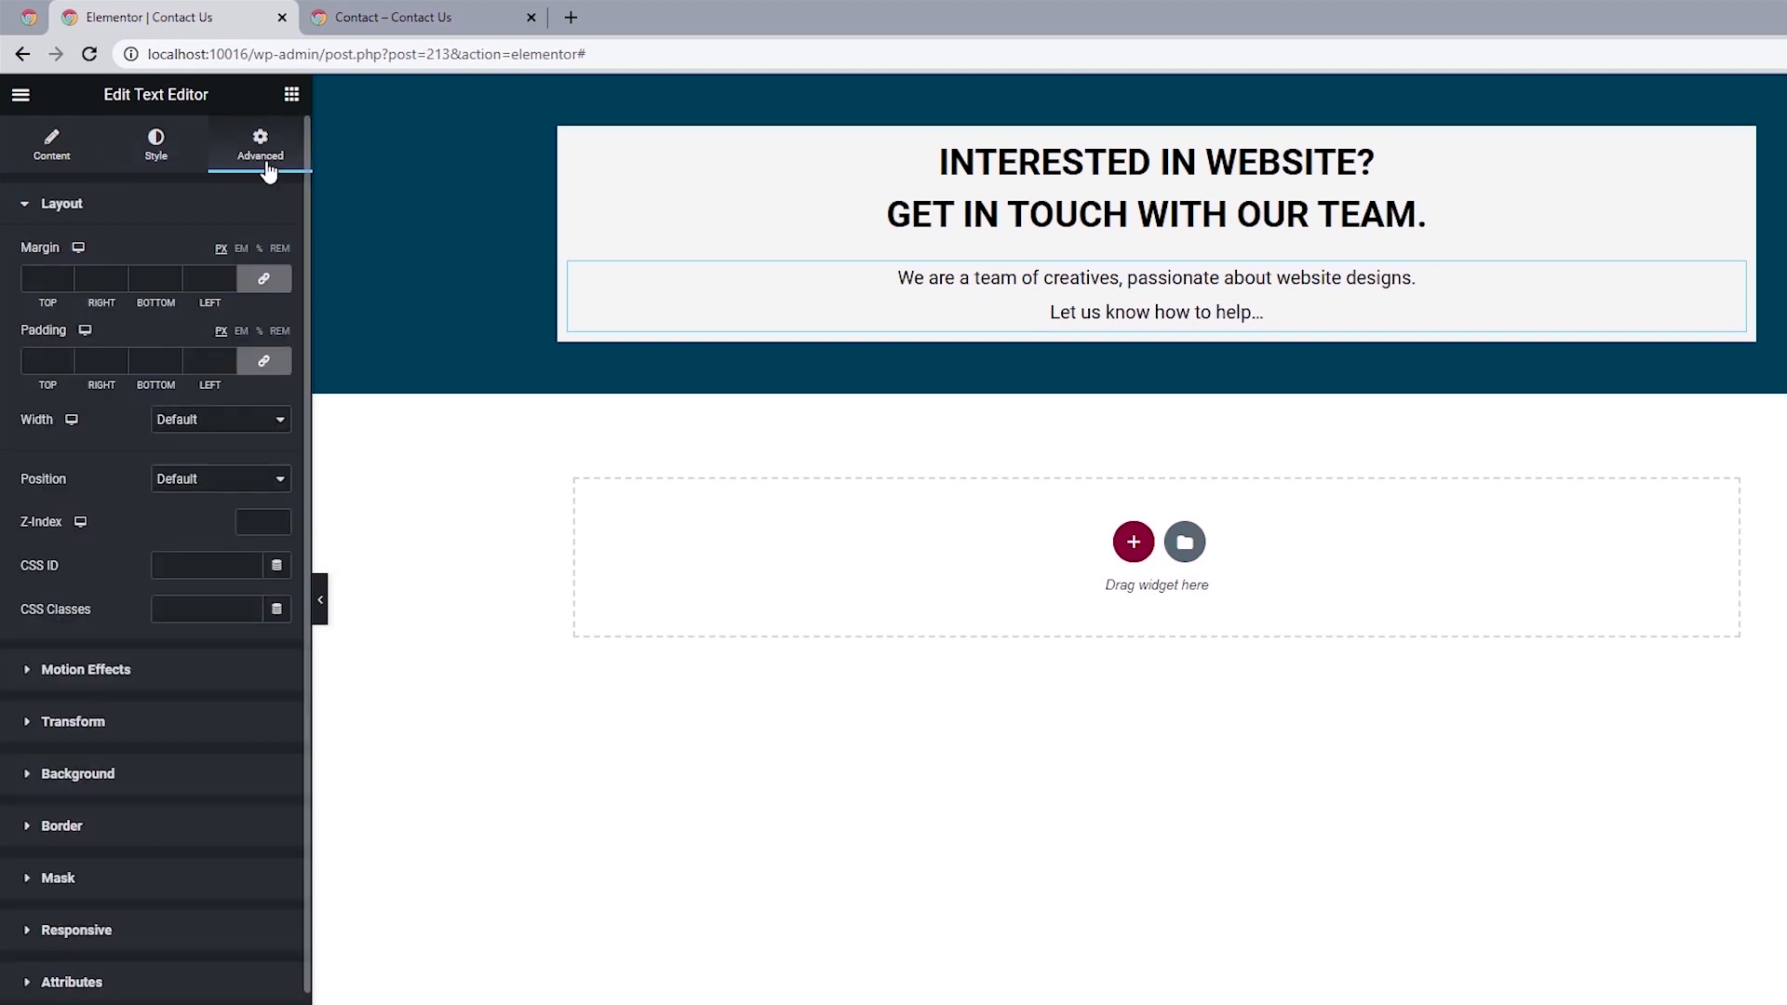
left_click(267, 282)
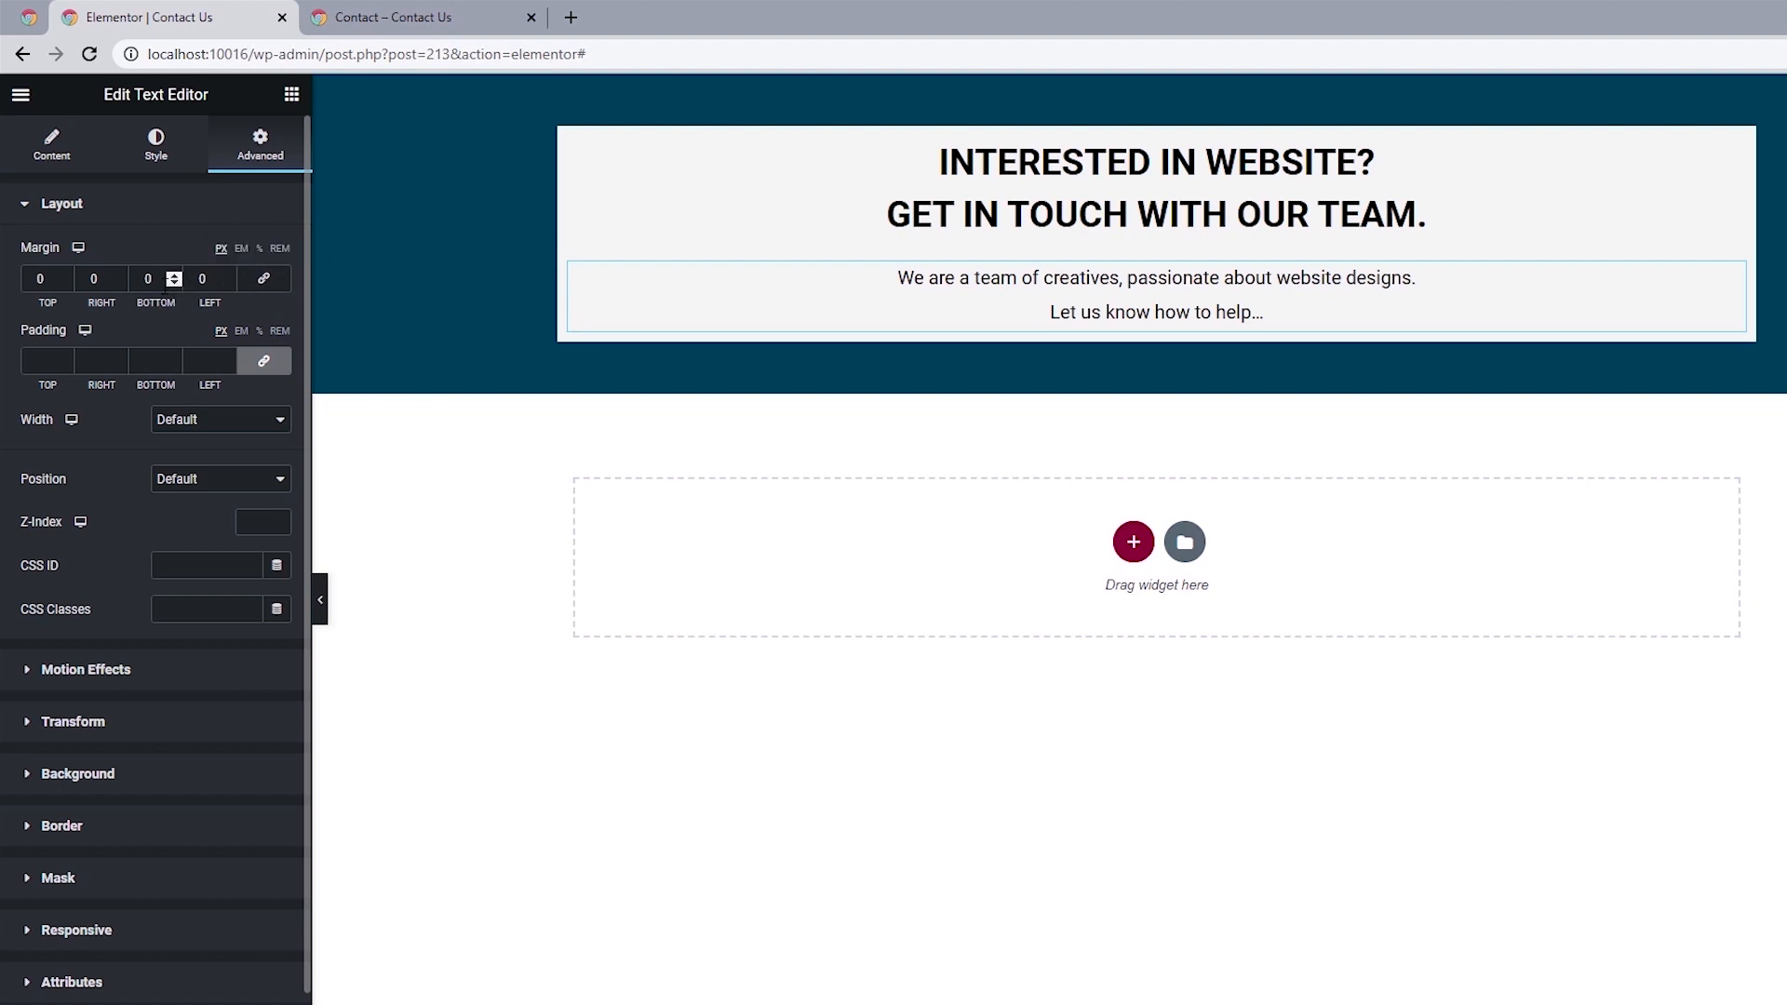
type("2")
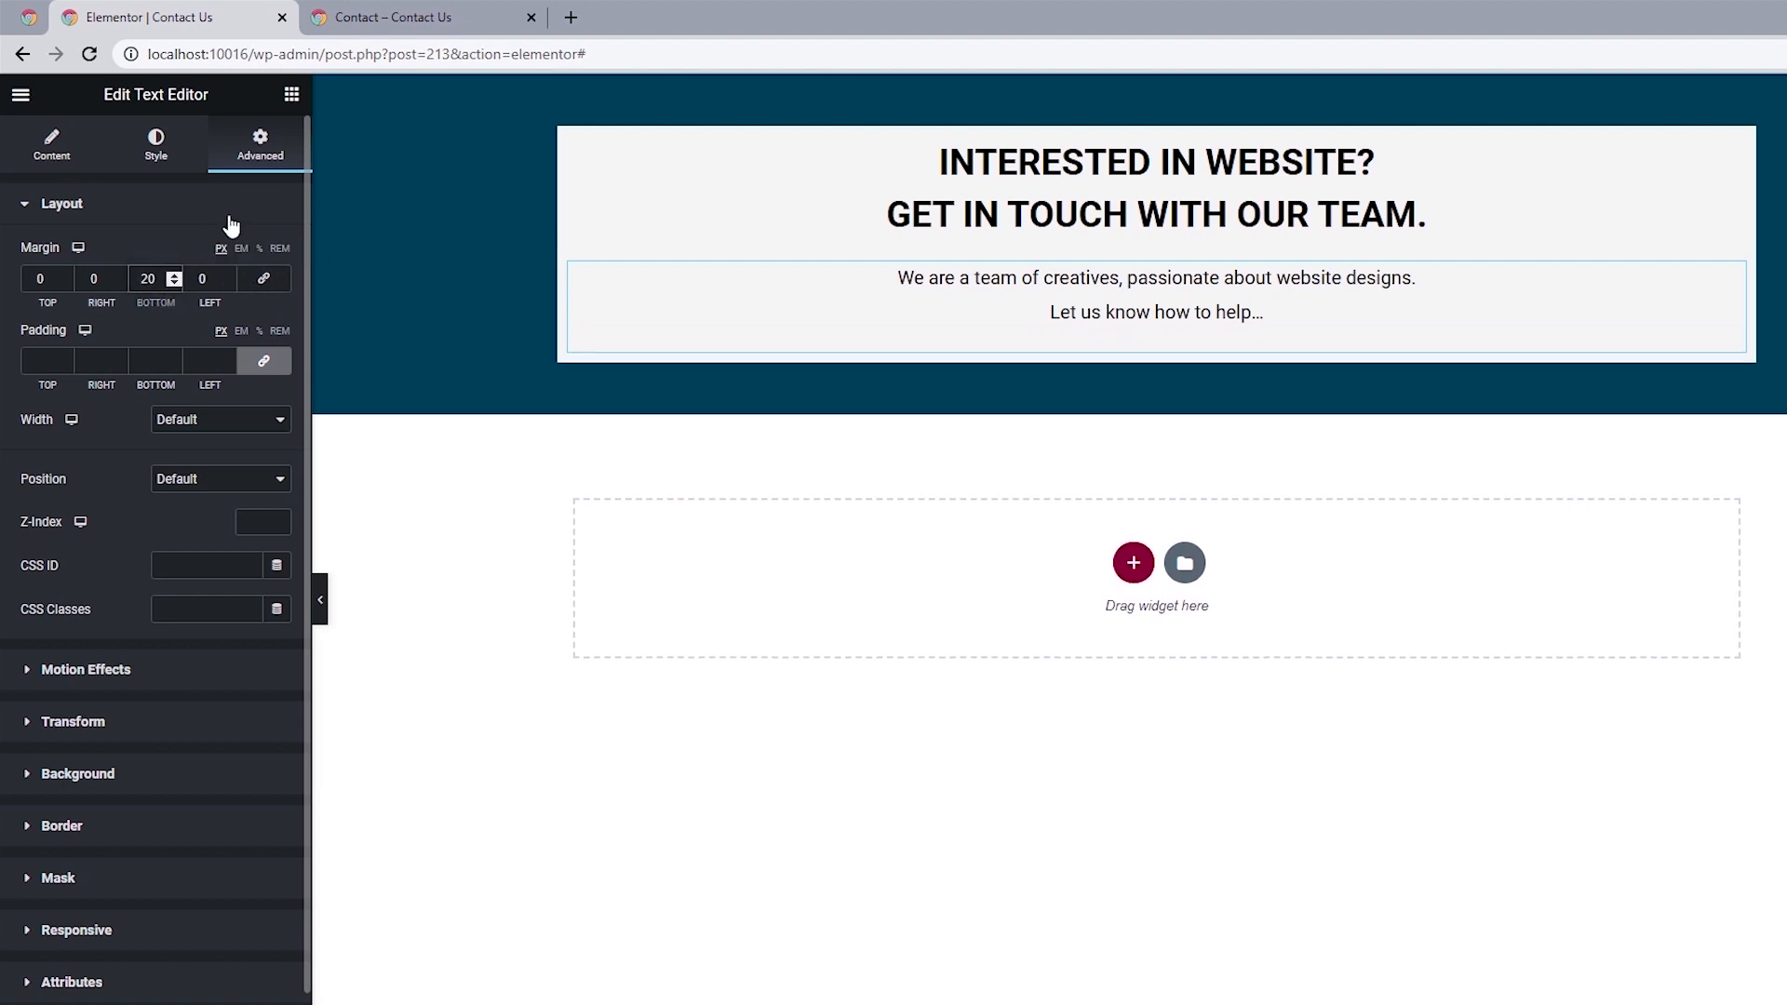
Add a Form widget below the intro text and remove its Email and Message fields.
left_click(292, 94)
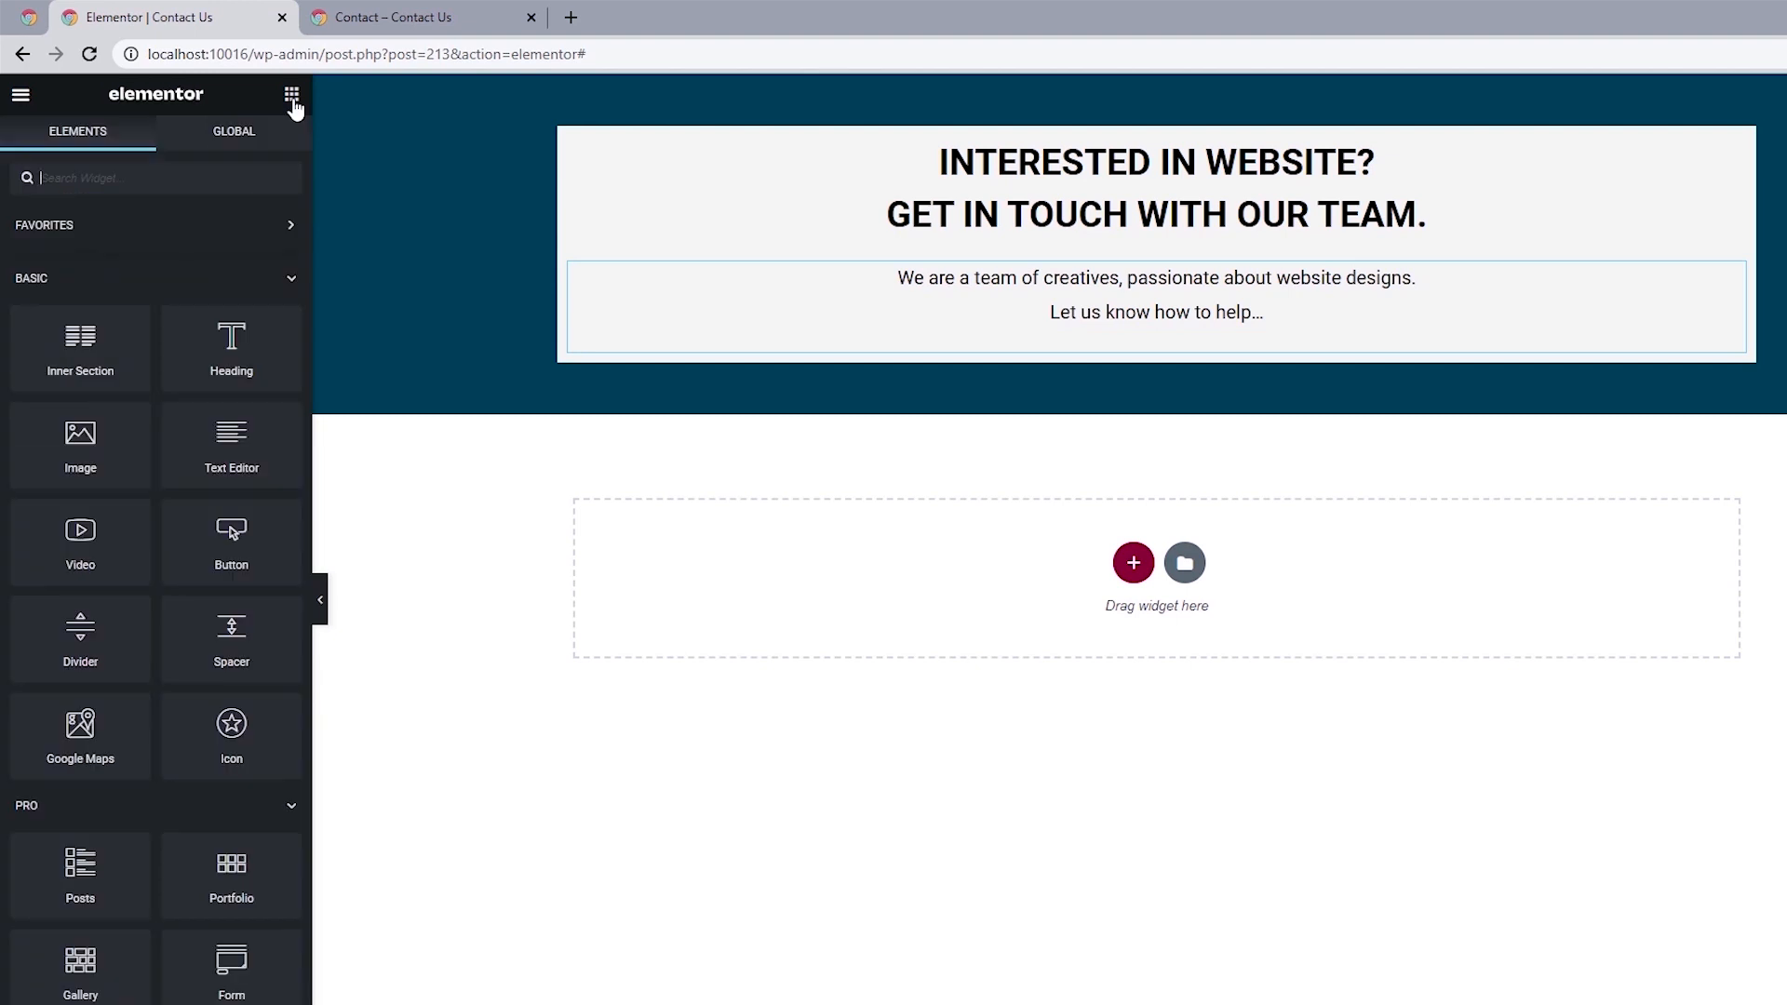
type("Form")
left_click_drag(80, 246, 1101, 318)
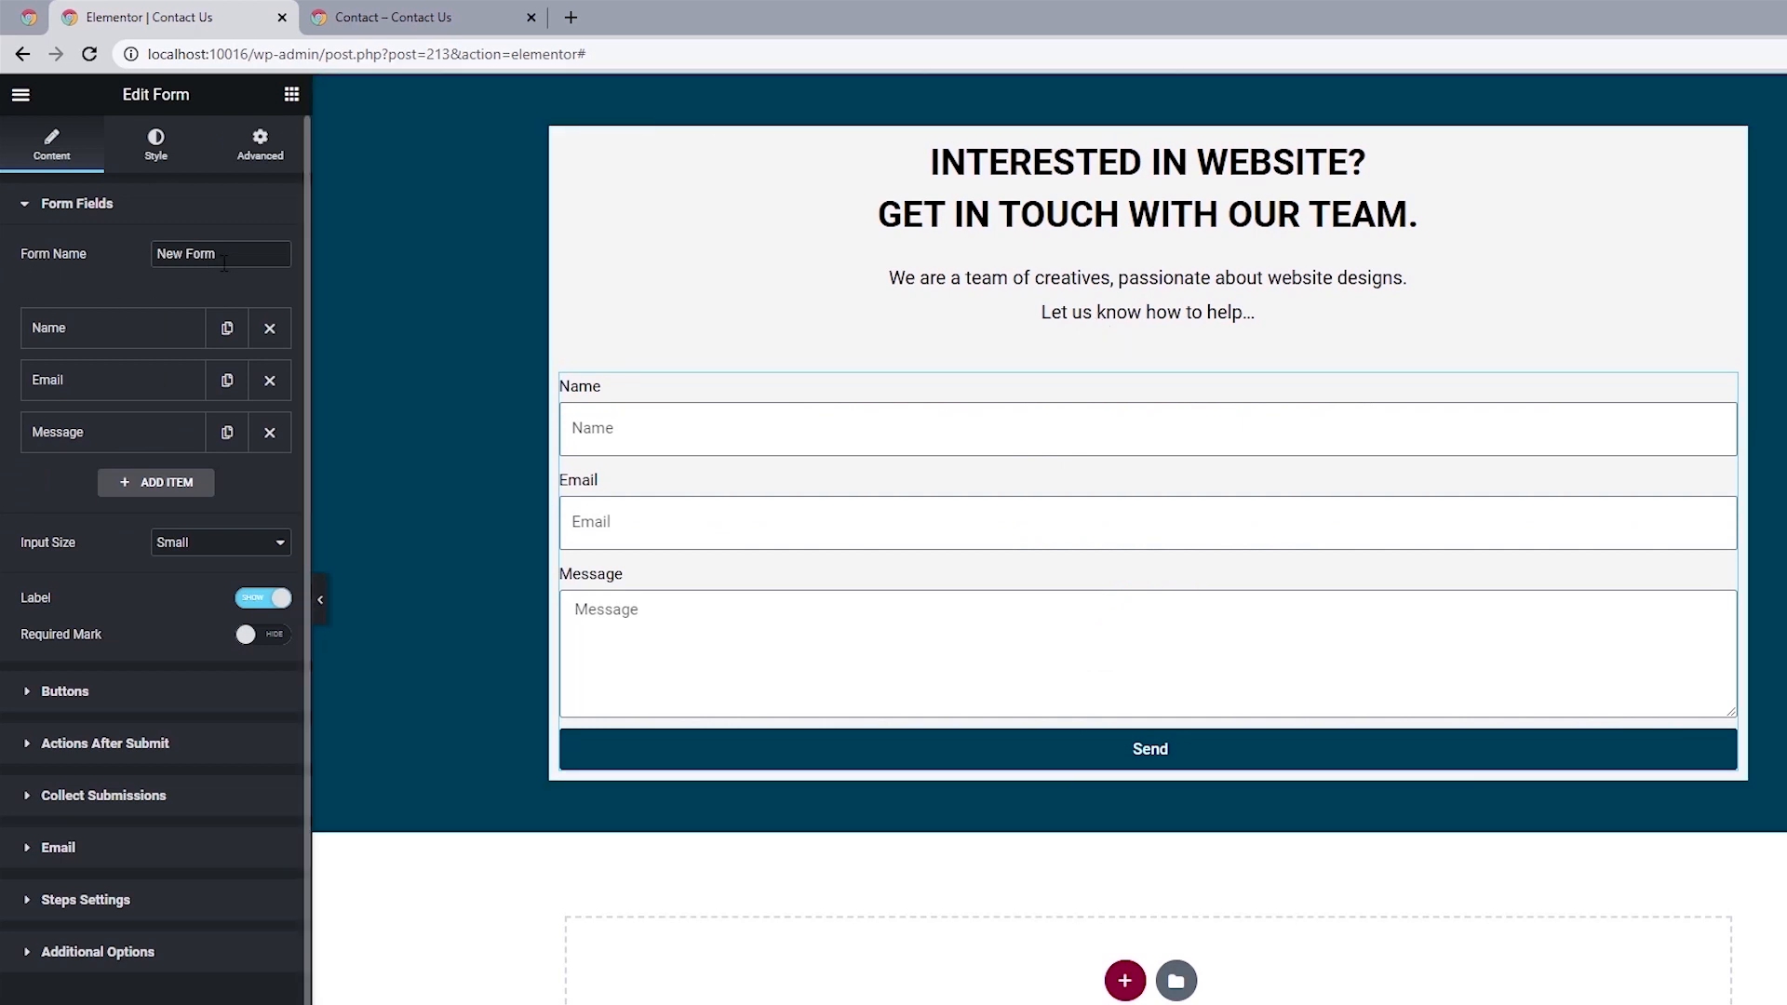
left_click(269, 379)
left_click(268, 380)
Clear the Name field's placeholder and change its label to "First Name", matching the reference form.
left_click(90, 337)
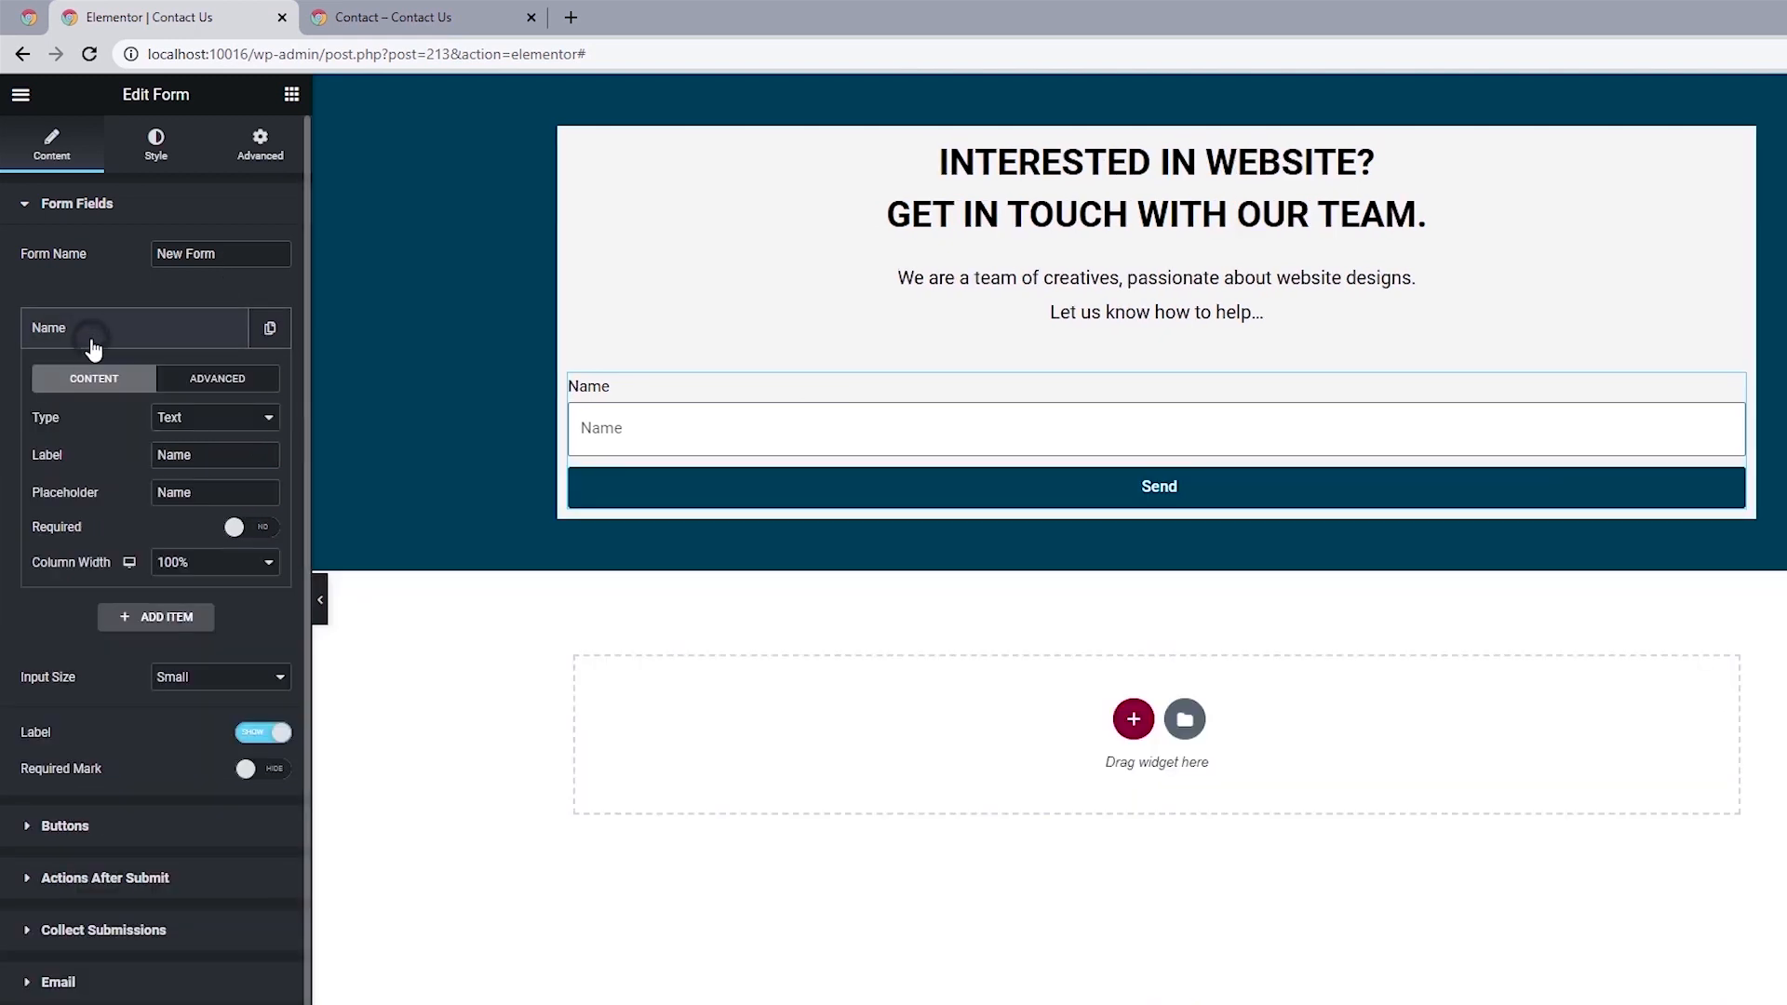
left_click_drag(220, 495, 121, 510)
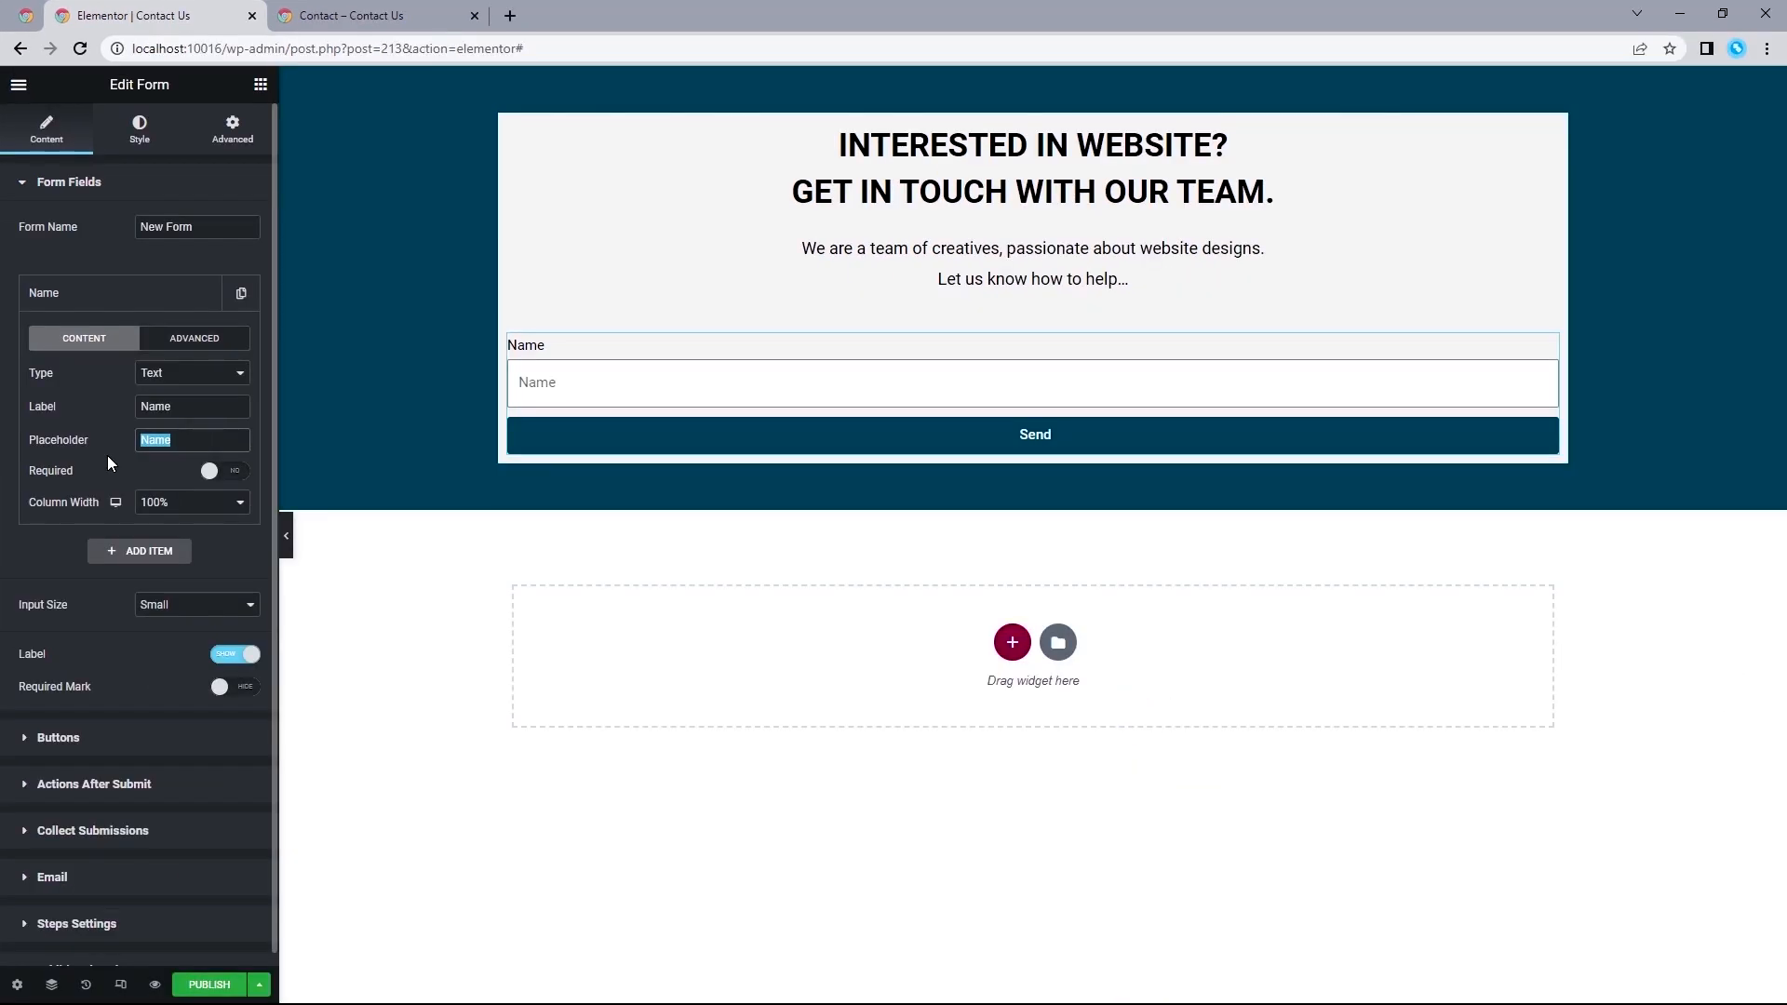
key("BackSpace")
left_click(382, 11)
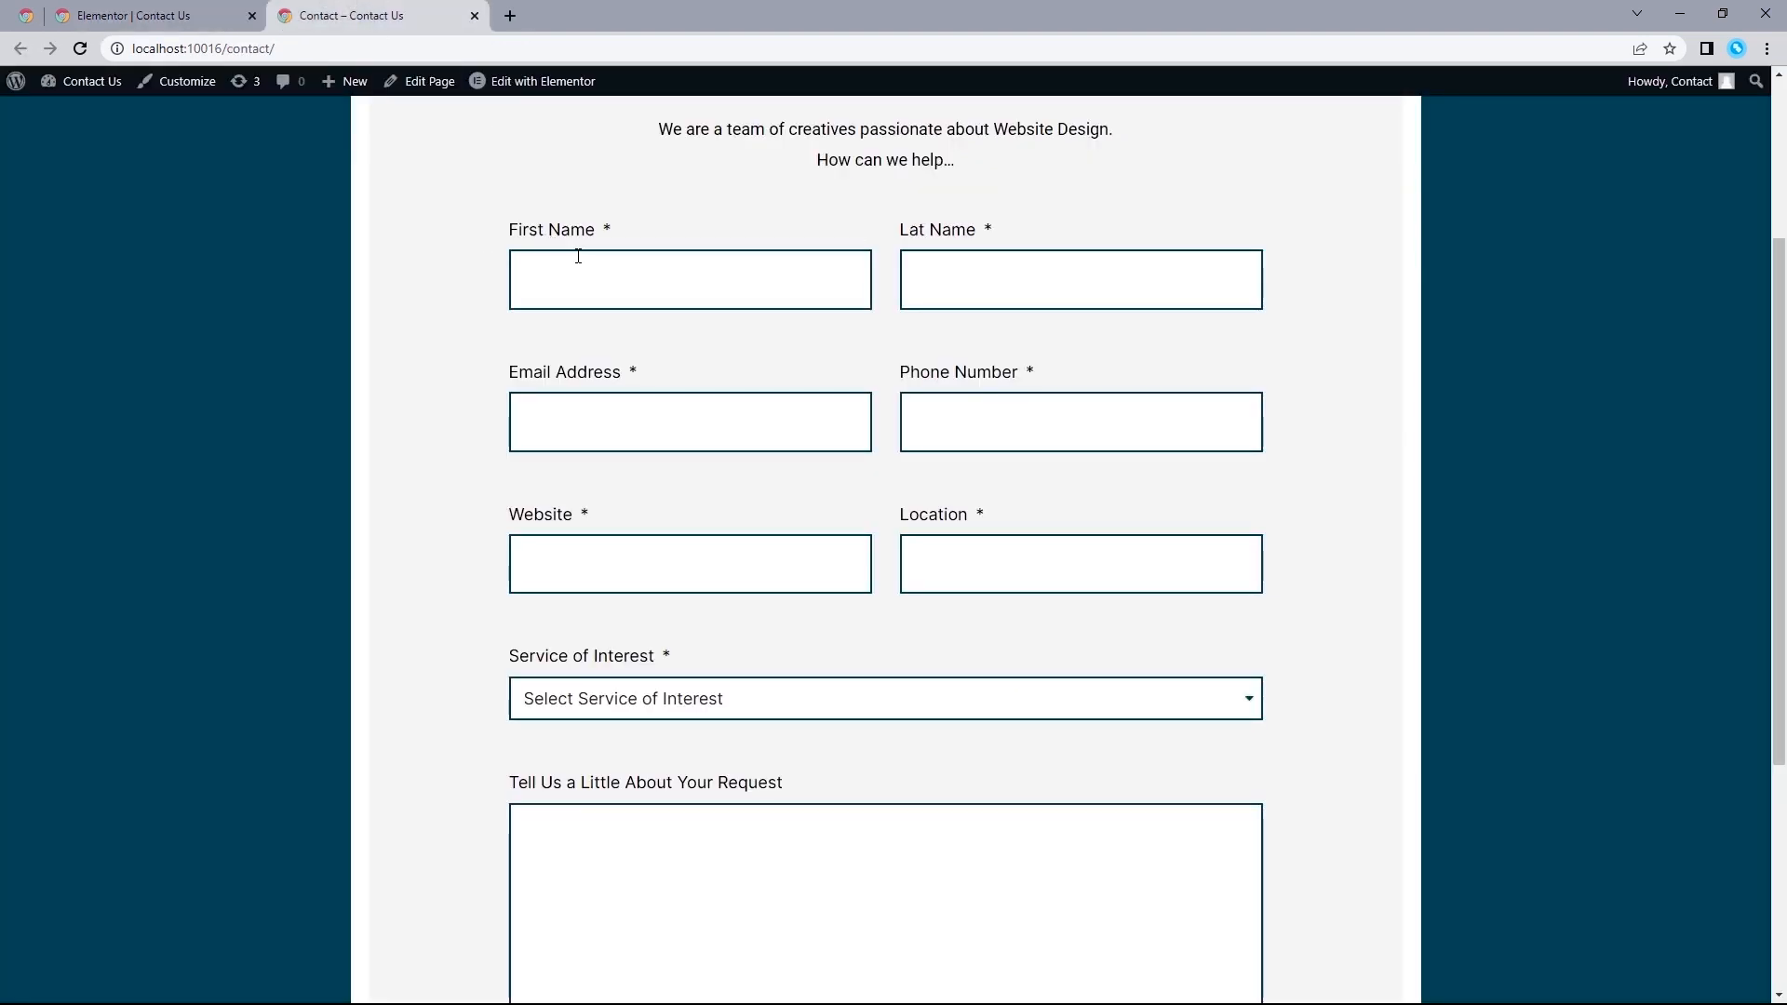
left_click(173, 13)
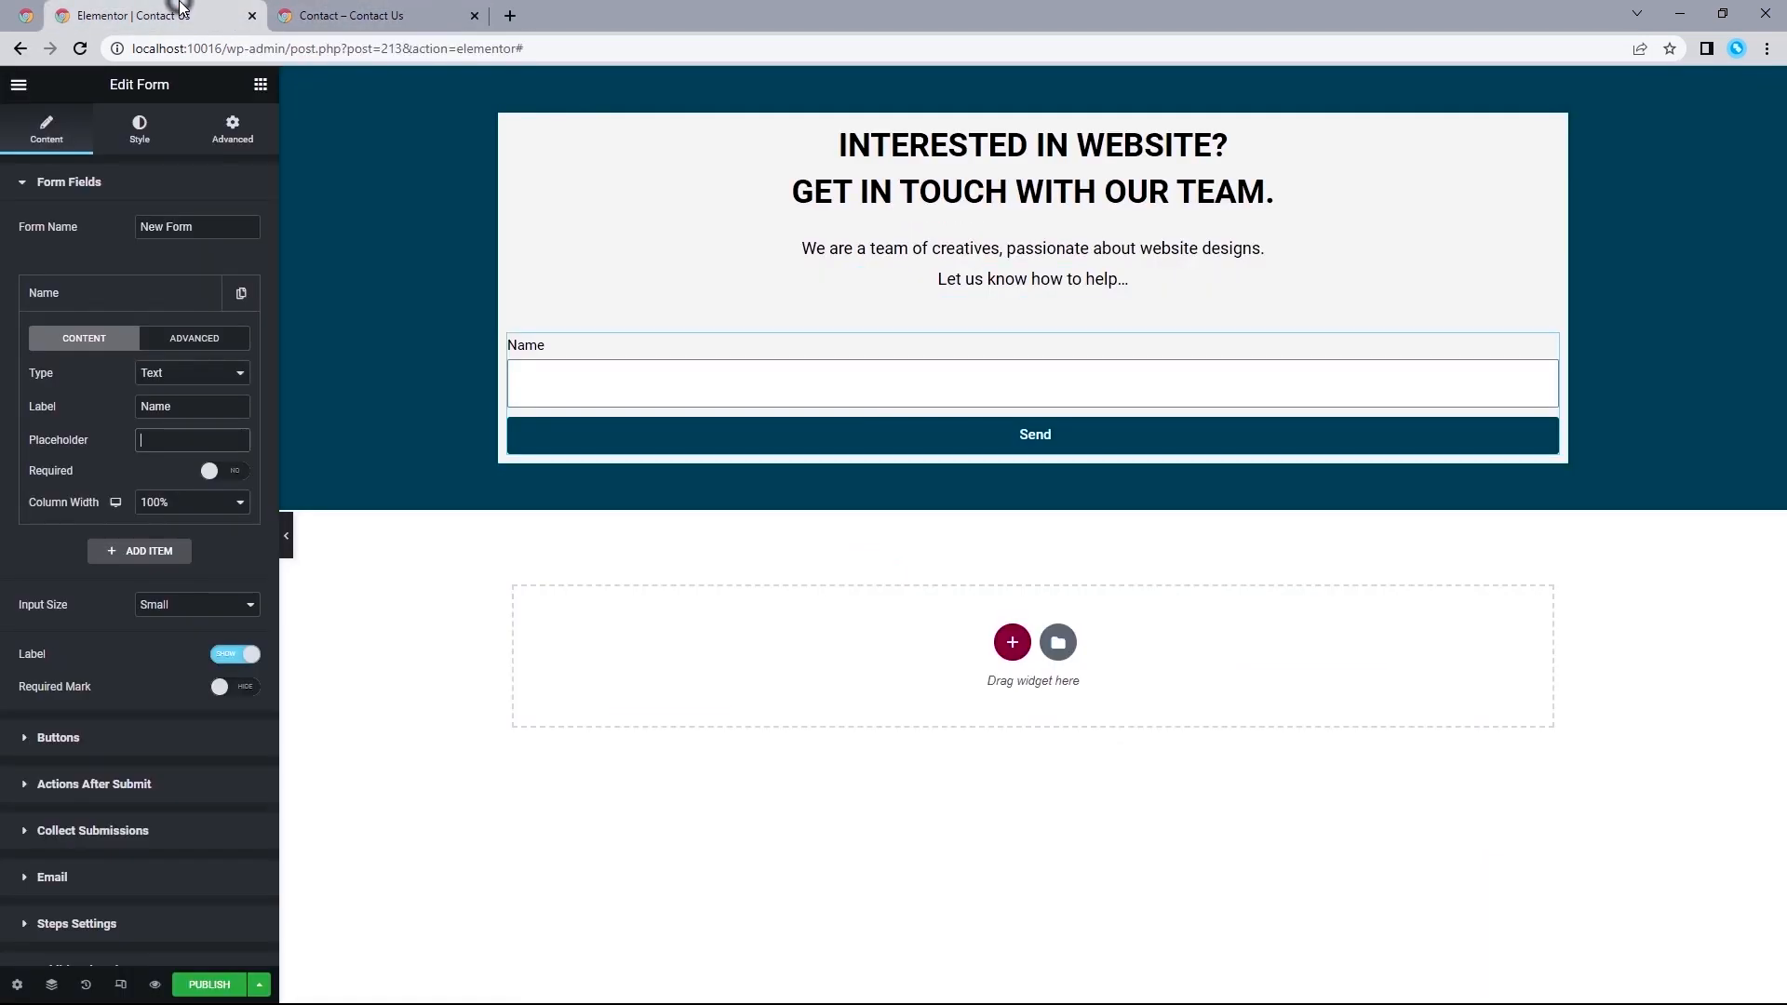
left_click(147, 404)
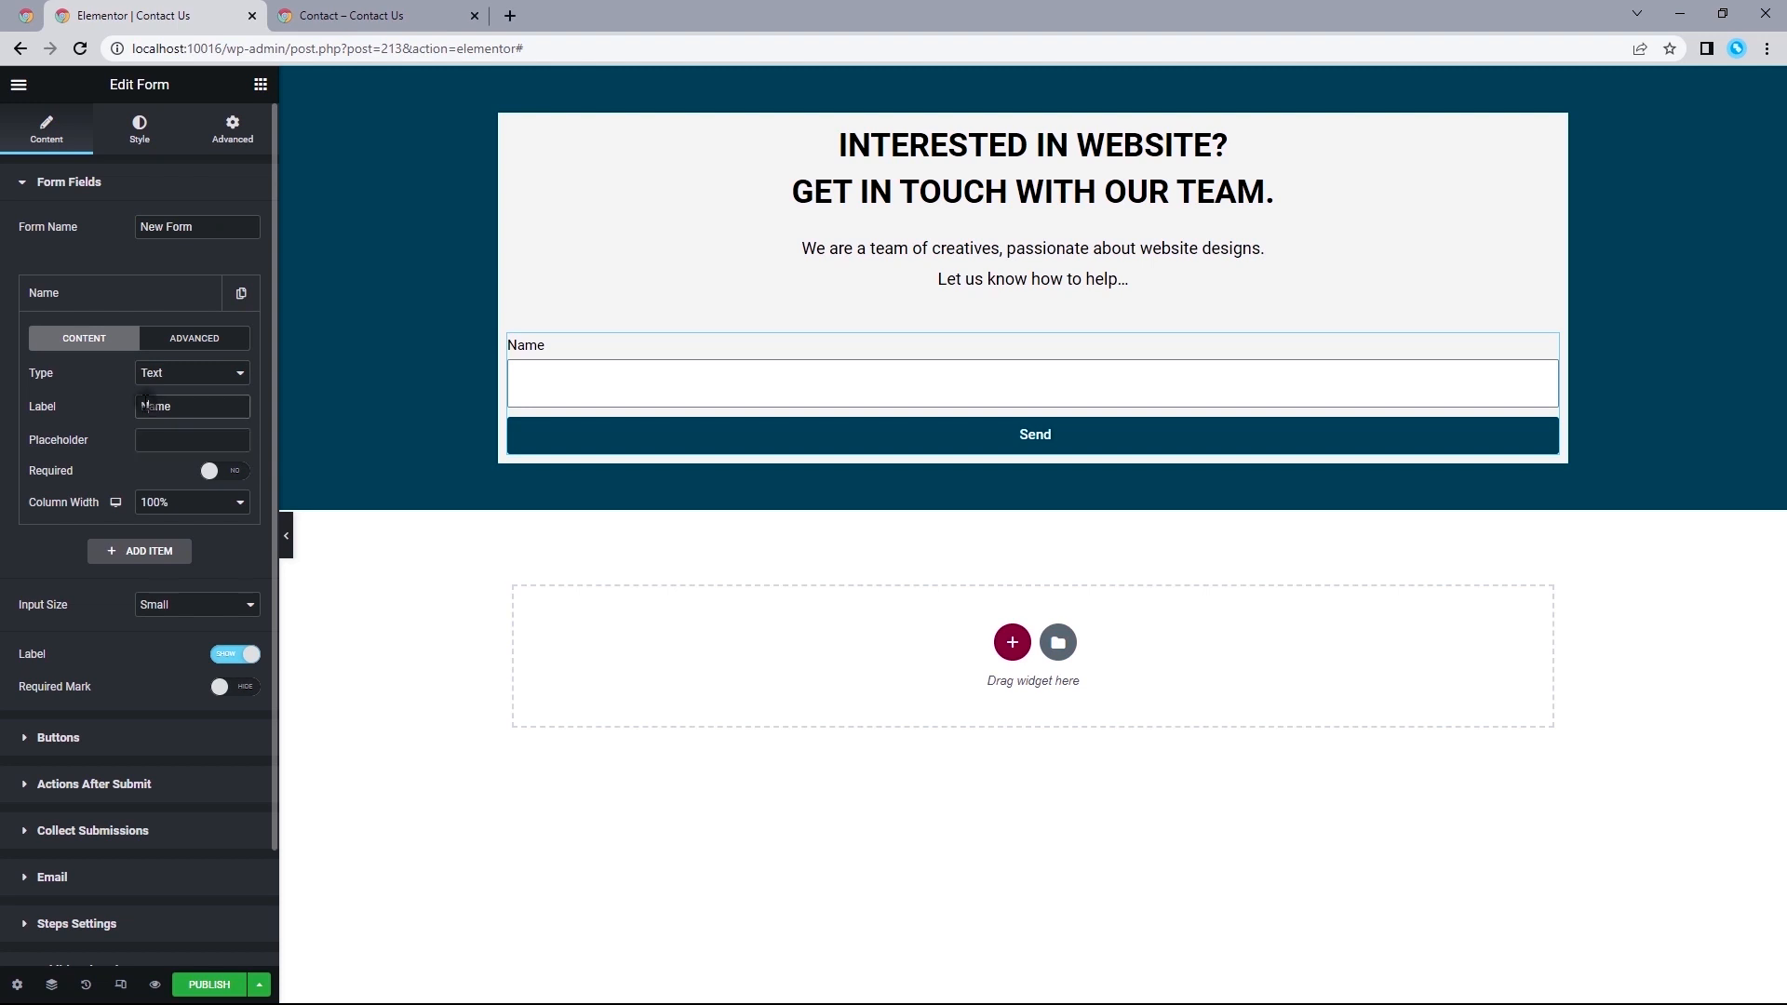
type("First")
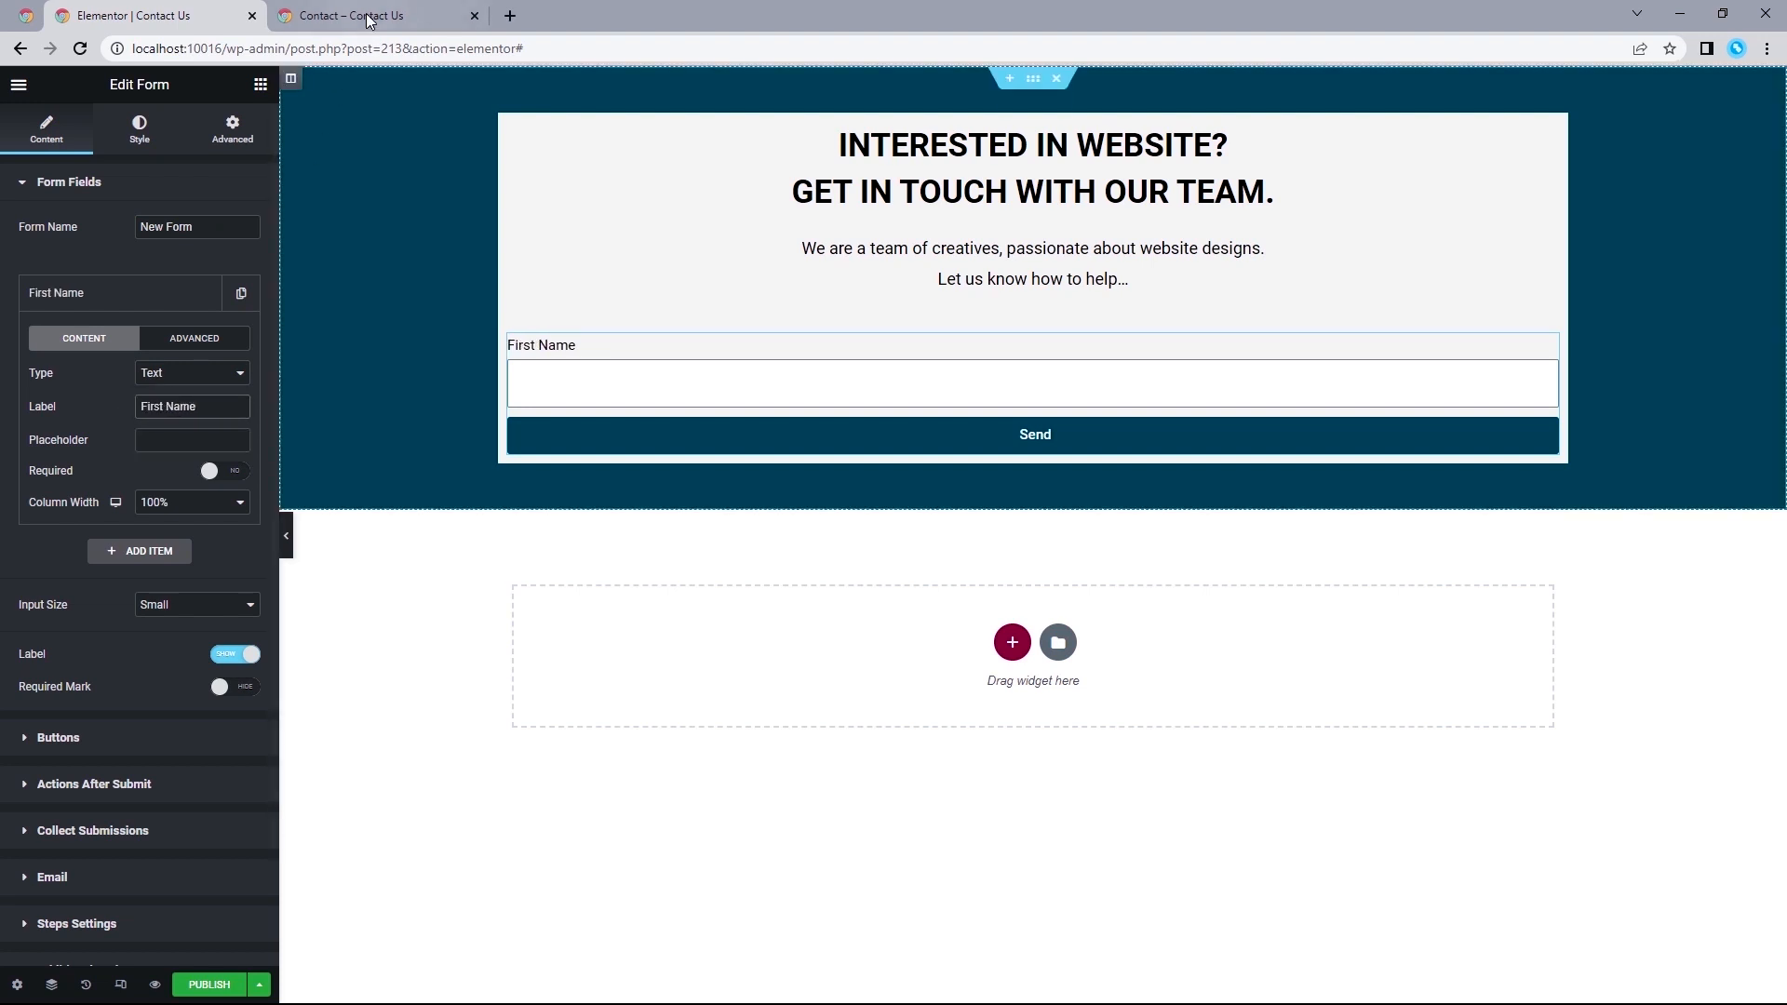
left_click(349, 15)
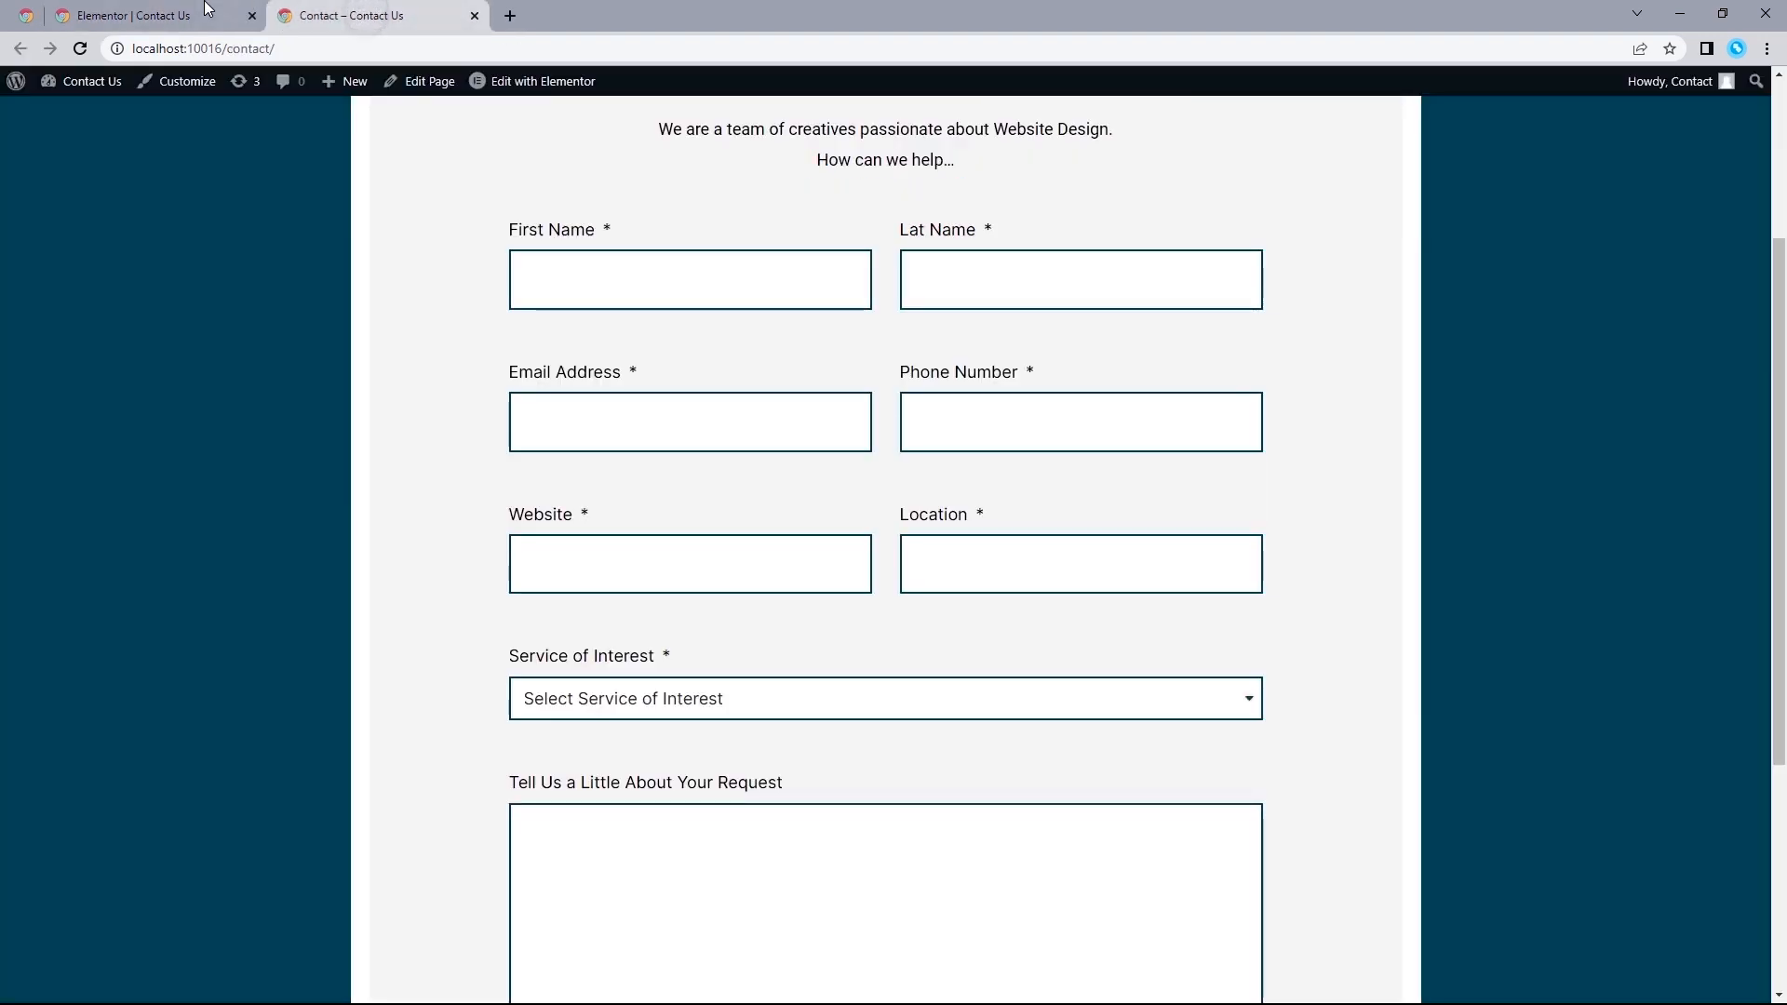
left_click(133, 307)
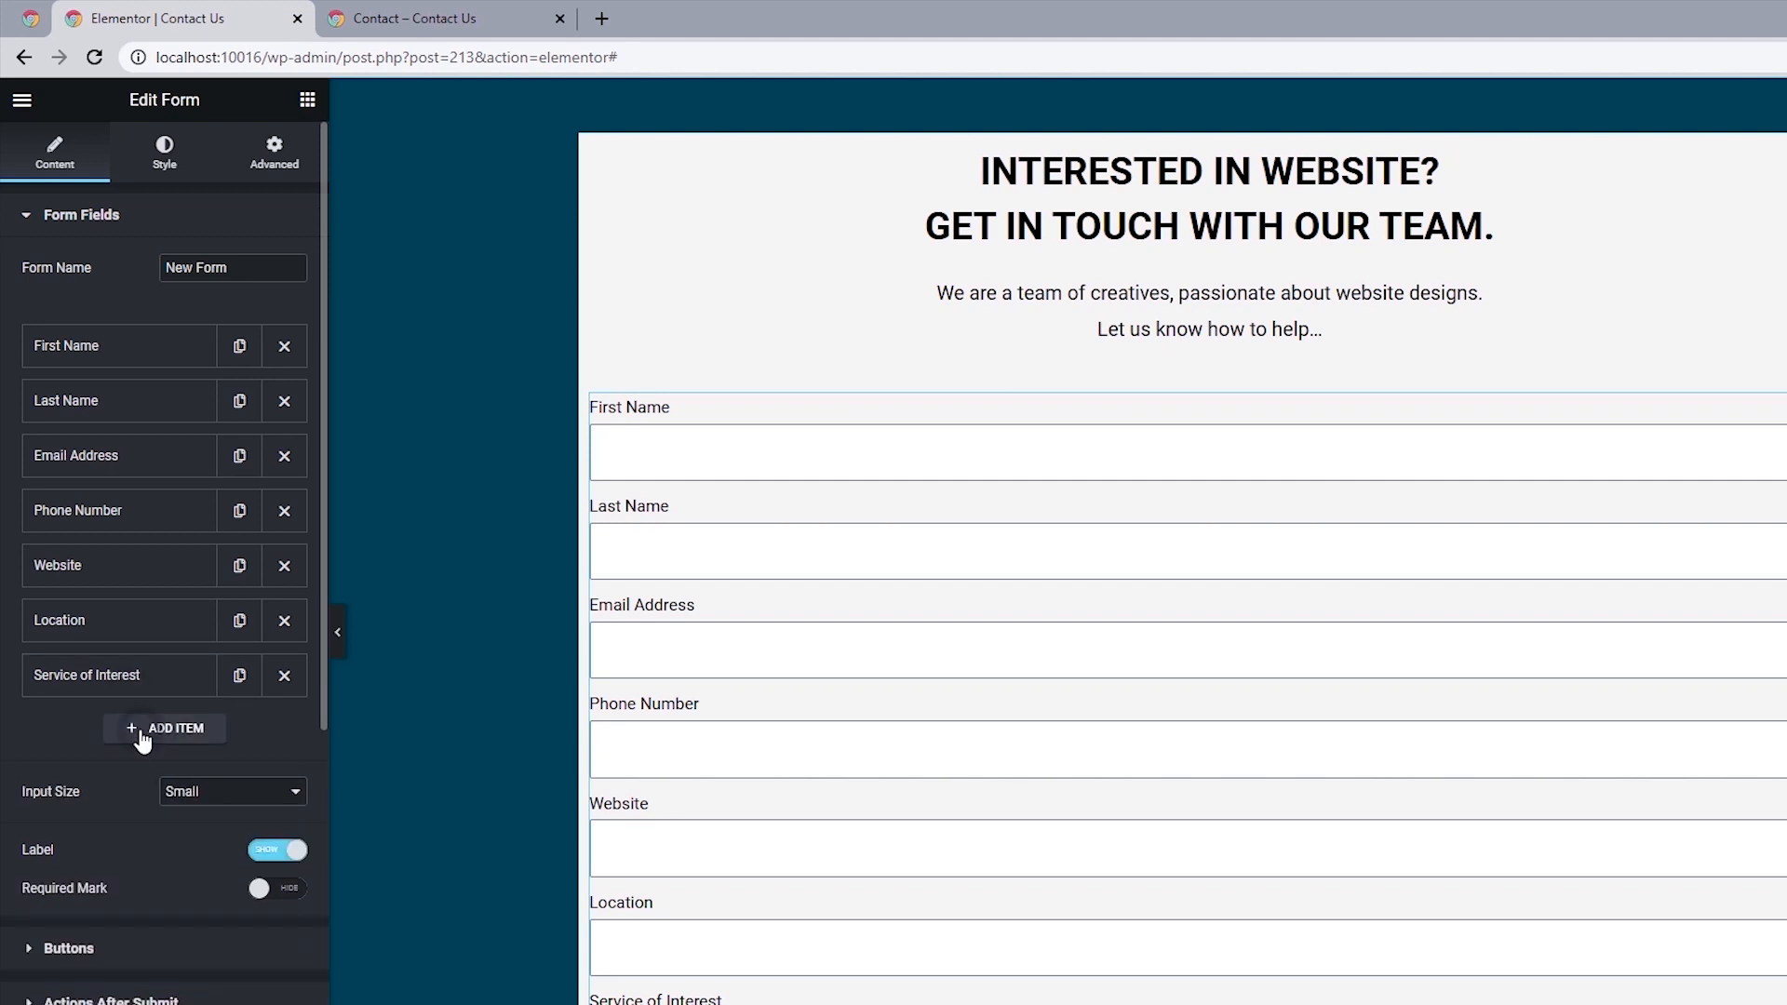
Add a Textarea field labeled "Tell Us a Little About Your Request" with 10 rows after Service of Interest.
left_click(143, 737)
left_click(226, 825)
left_click(199, 882)
left_click(200, 865)
type("Tell Us a Little About Your Request")
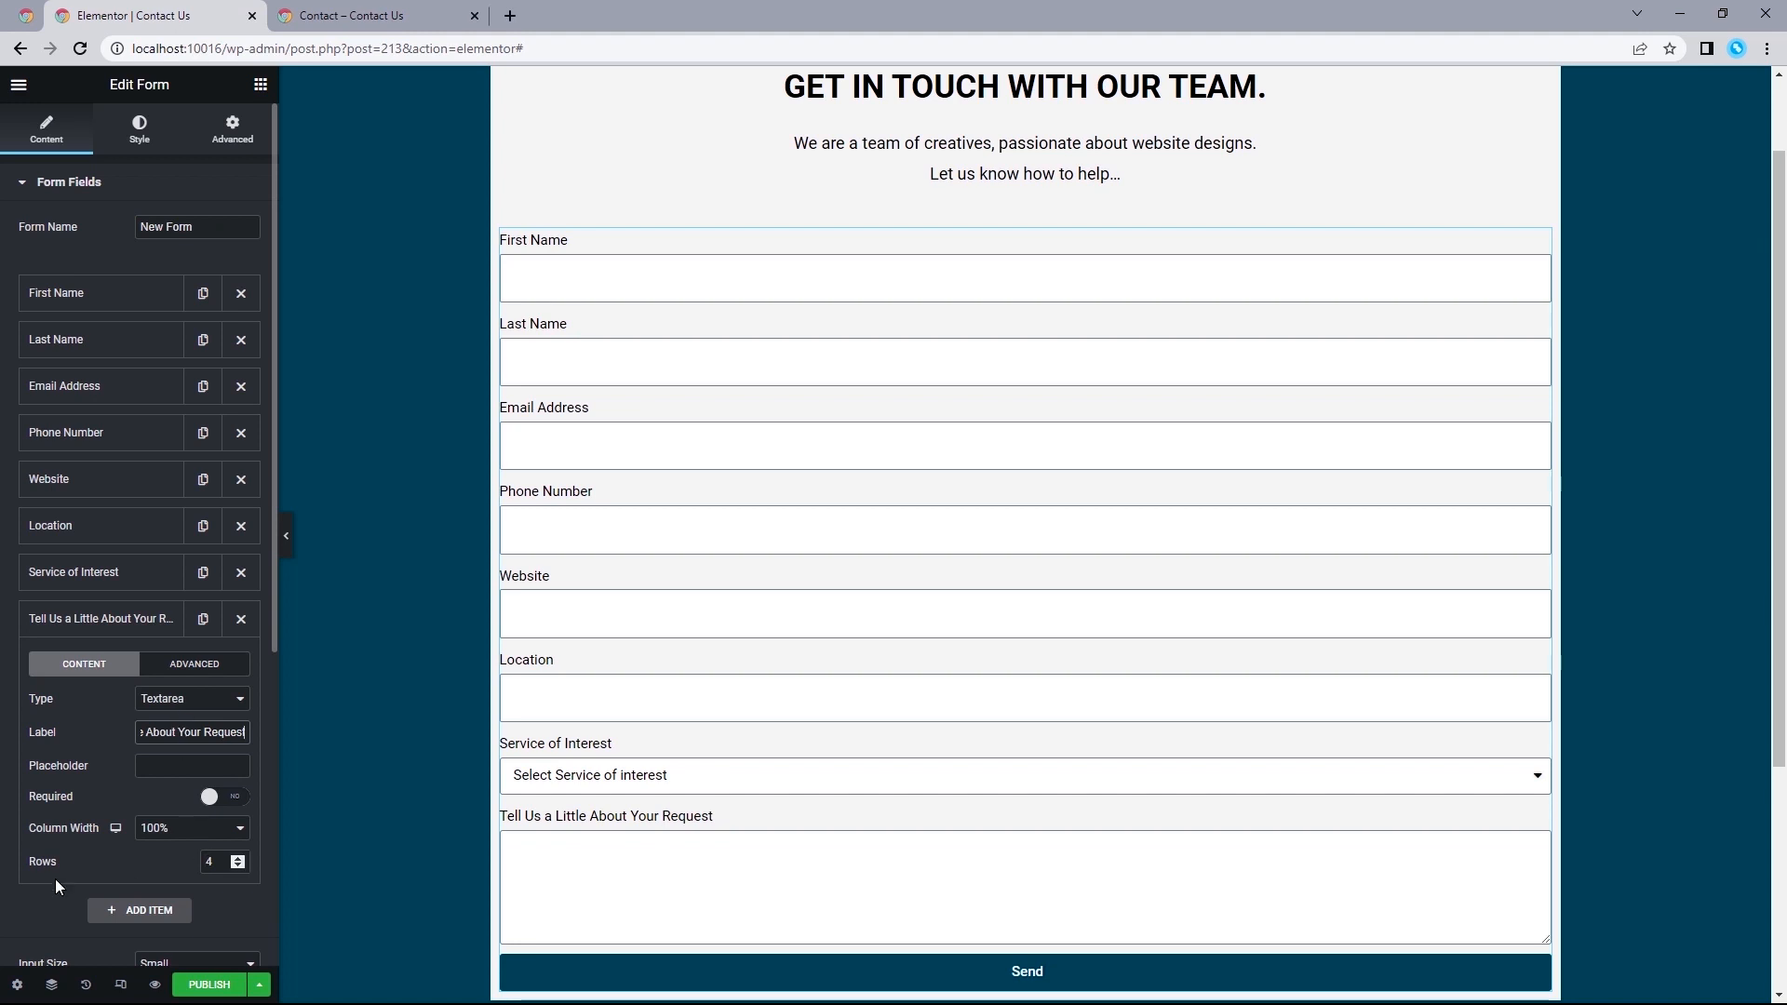
left_click(238, 857)
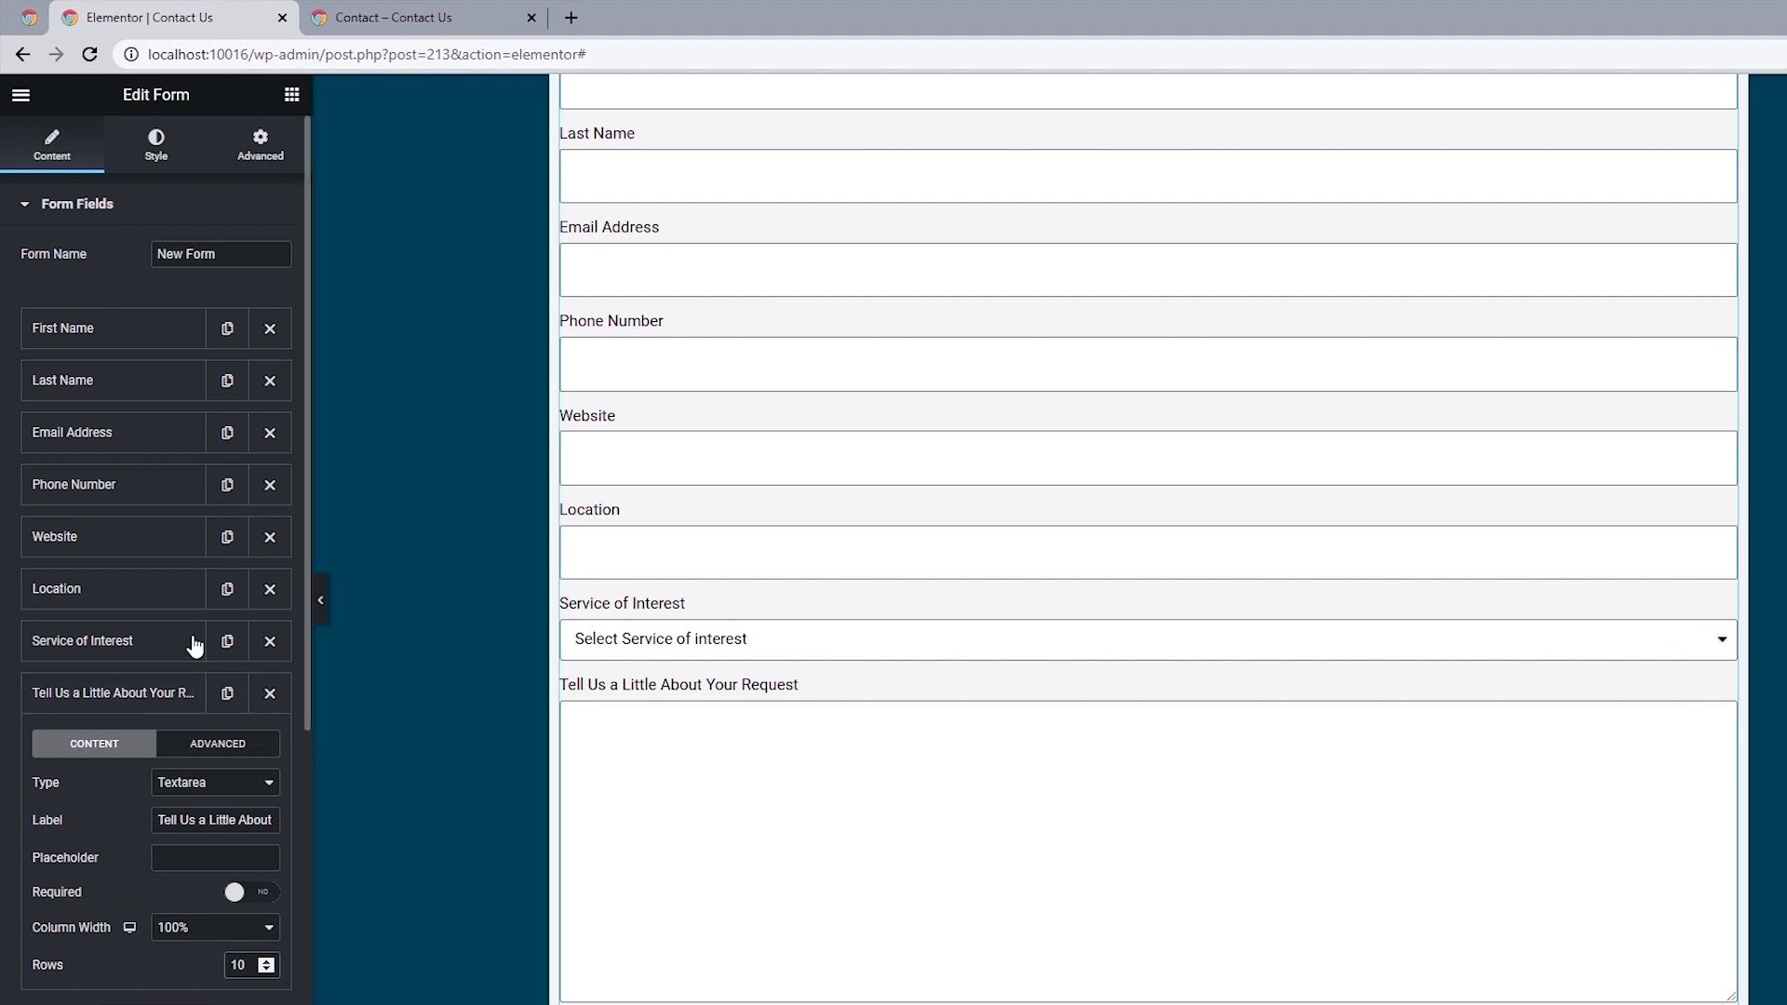
Make the Tell Us a Little About Your Request, Service of Interest, Location and Website fields required.
left_click(246, 893)
left_click(93, 640)
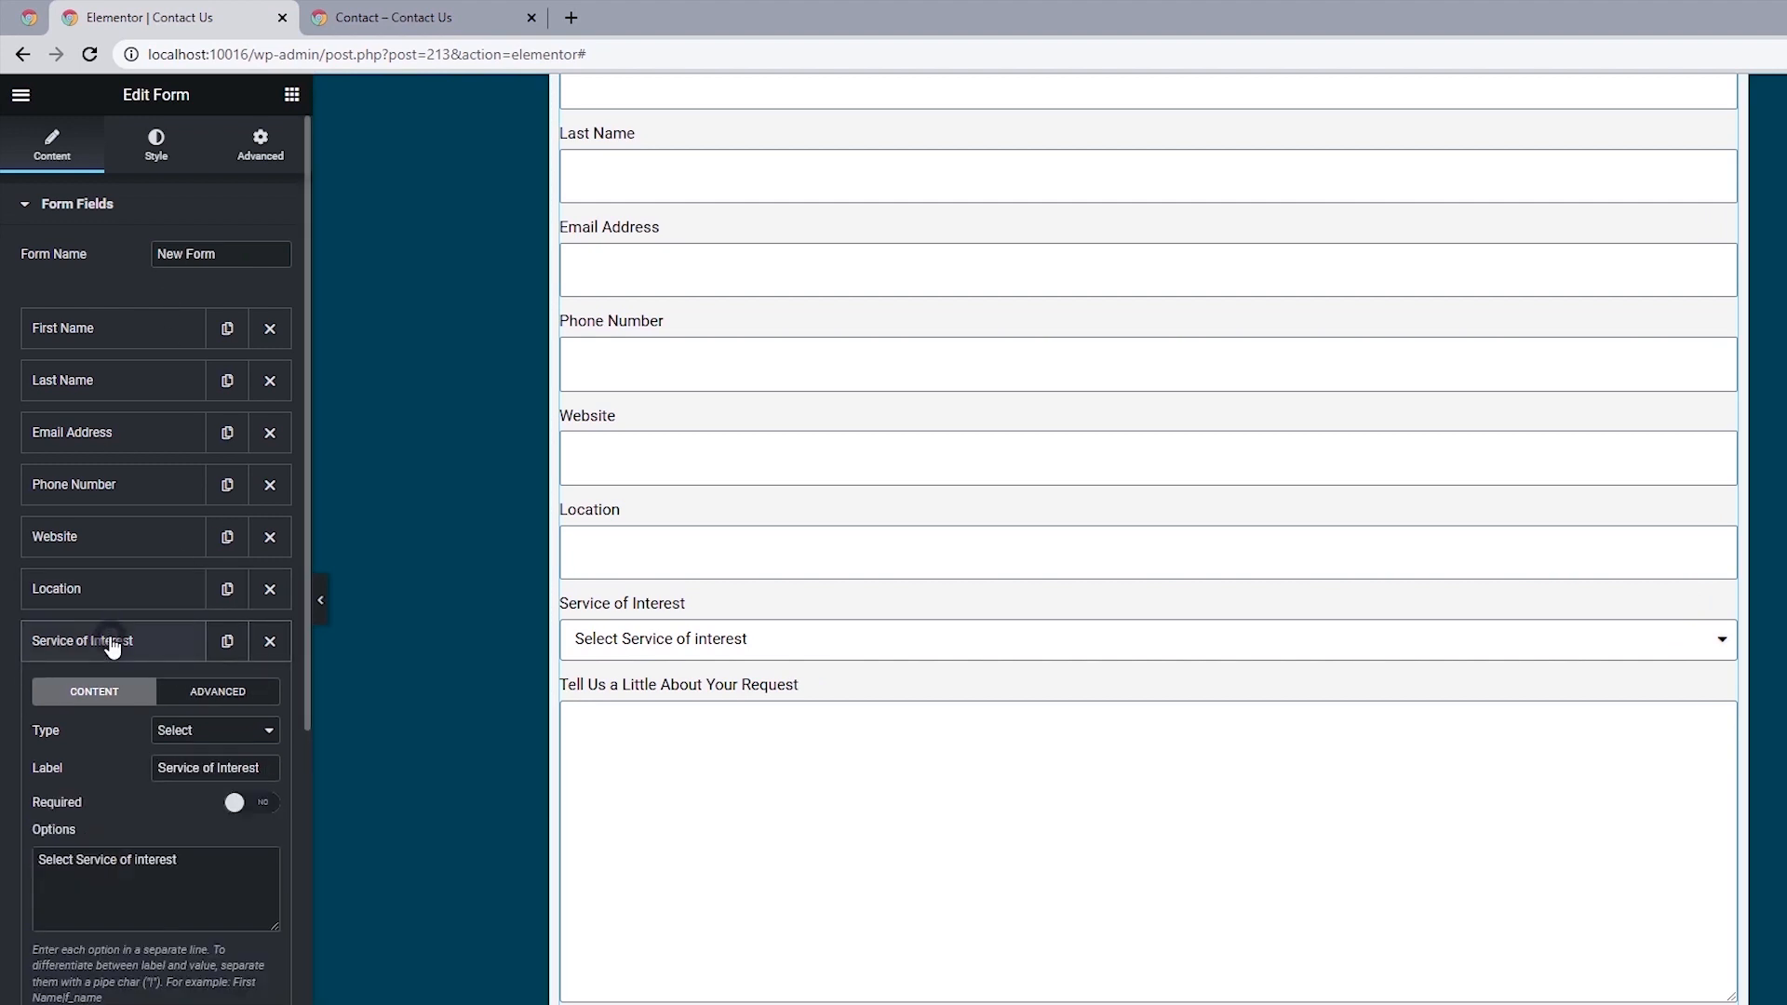
left_click(243, 806)
left_click(74, 588)
left_click(252, 787)
left_click(97, 549)
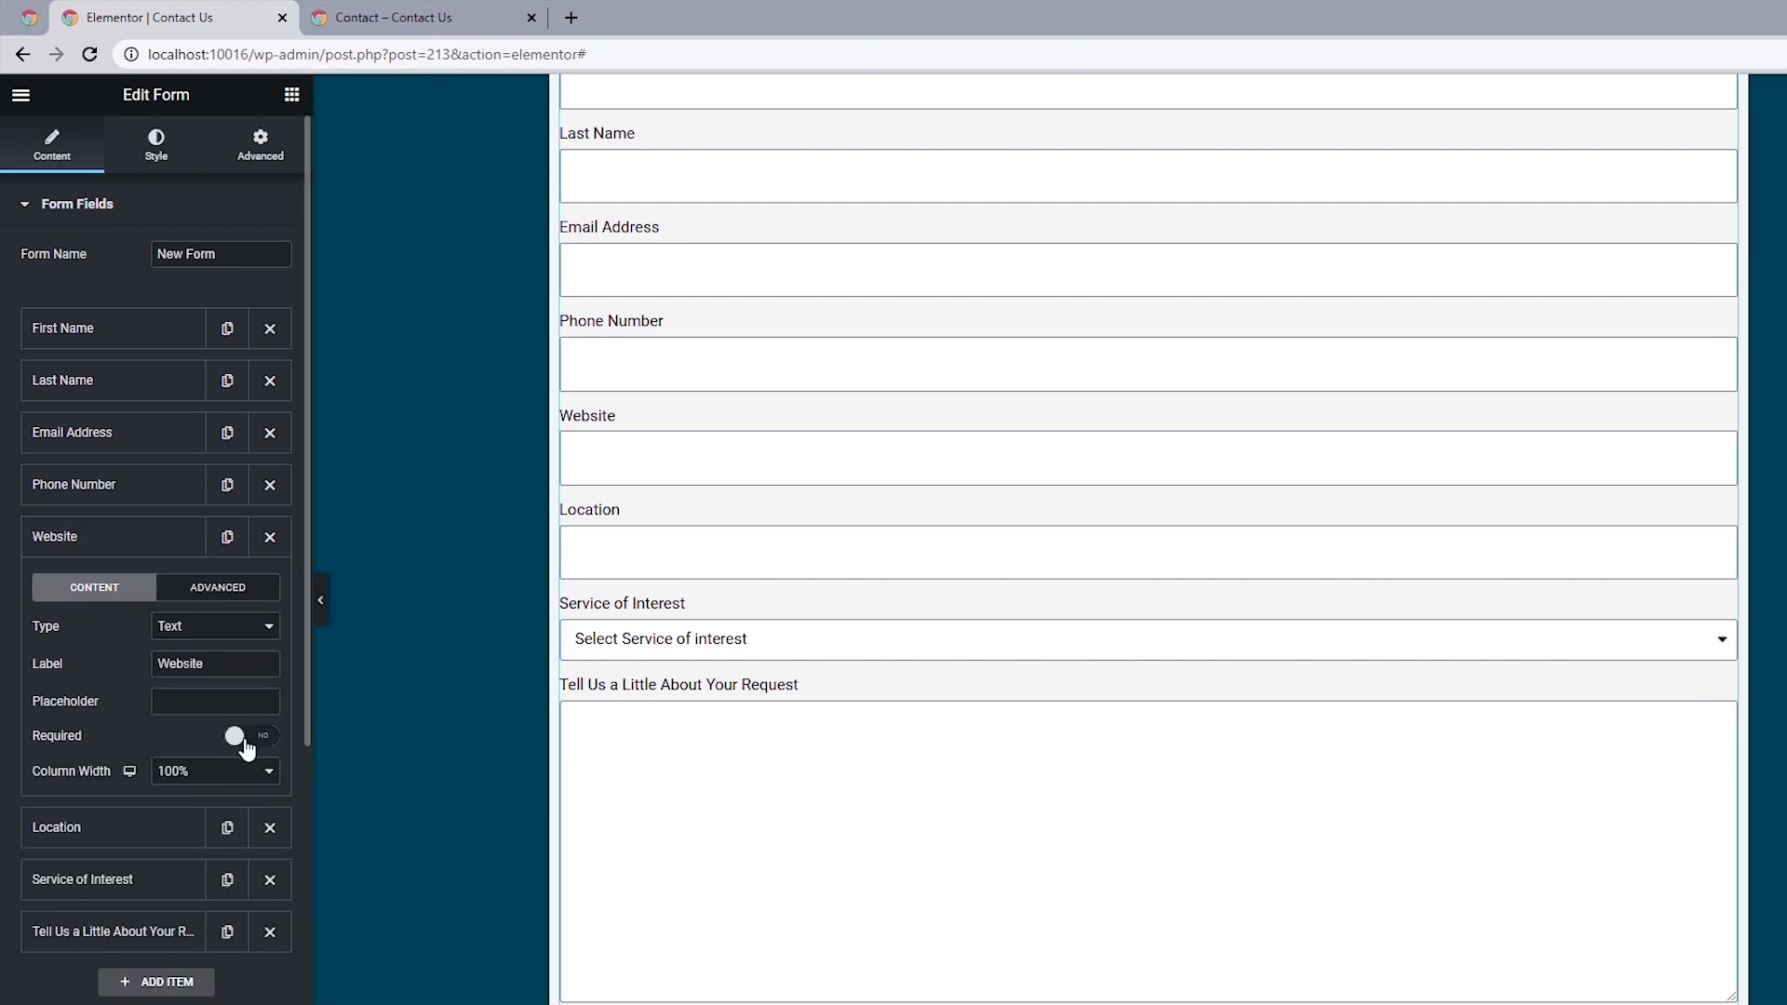
left_click(240, 735)
Make the Phone Number, Email Address, Last Name and First Name fields required.
left_click(131, 486)
left_click(121, 437)
left_click(147, 387)
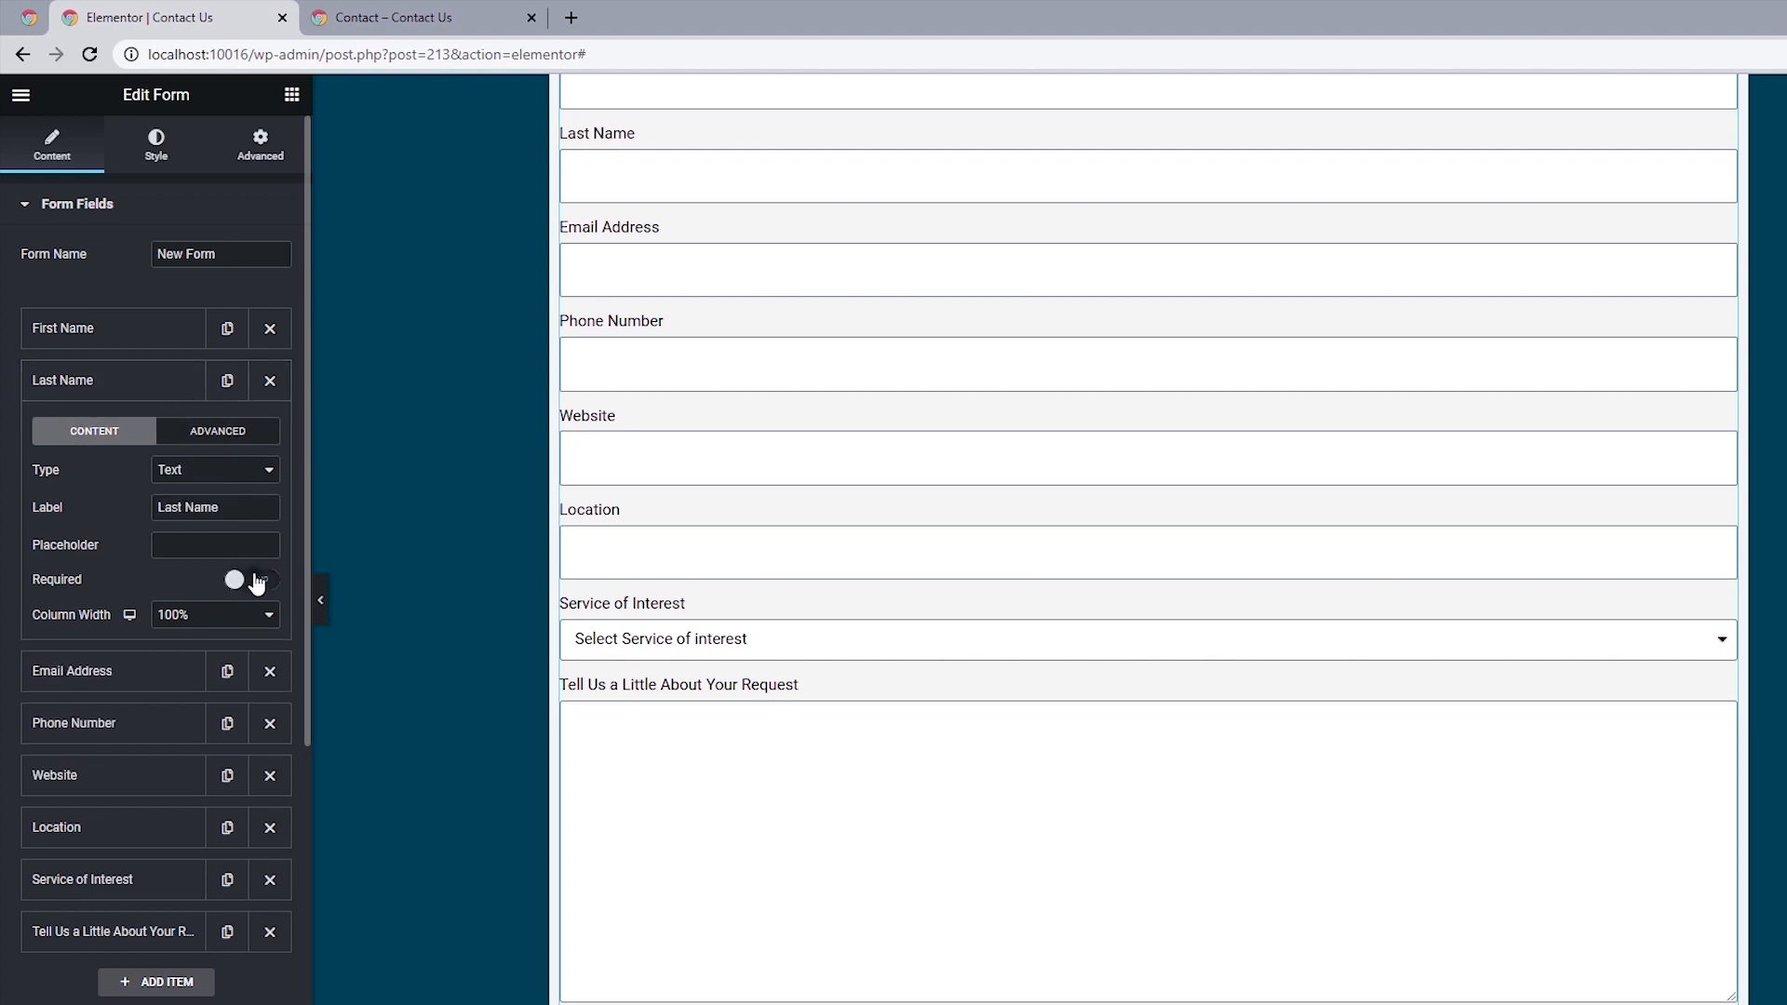
left_click(253, 579)
left_click(154, 334)
left_click(250, 527)
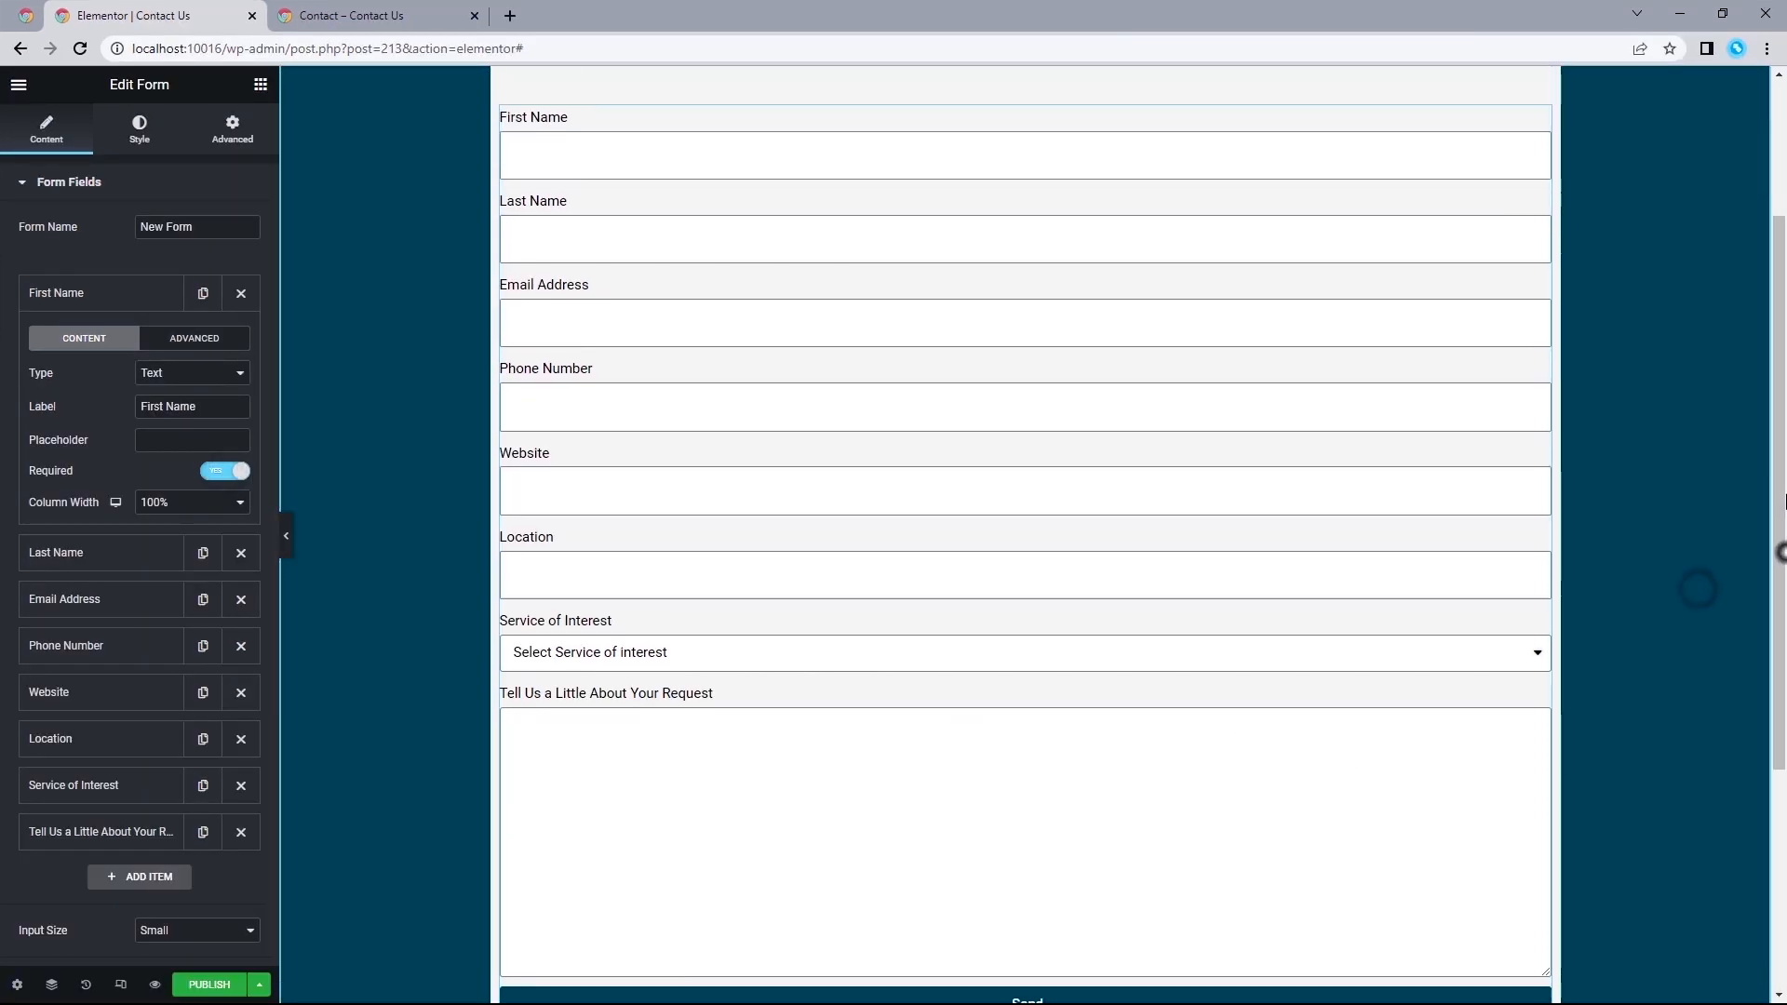
Check the reference form's layout and set the First Name and Last Name fields to a column width of 50%.
left_click(419, 12)
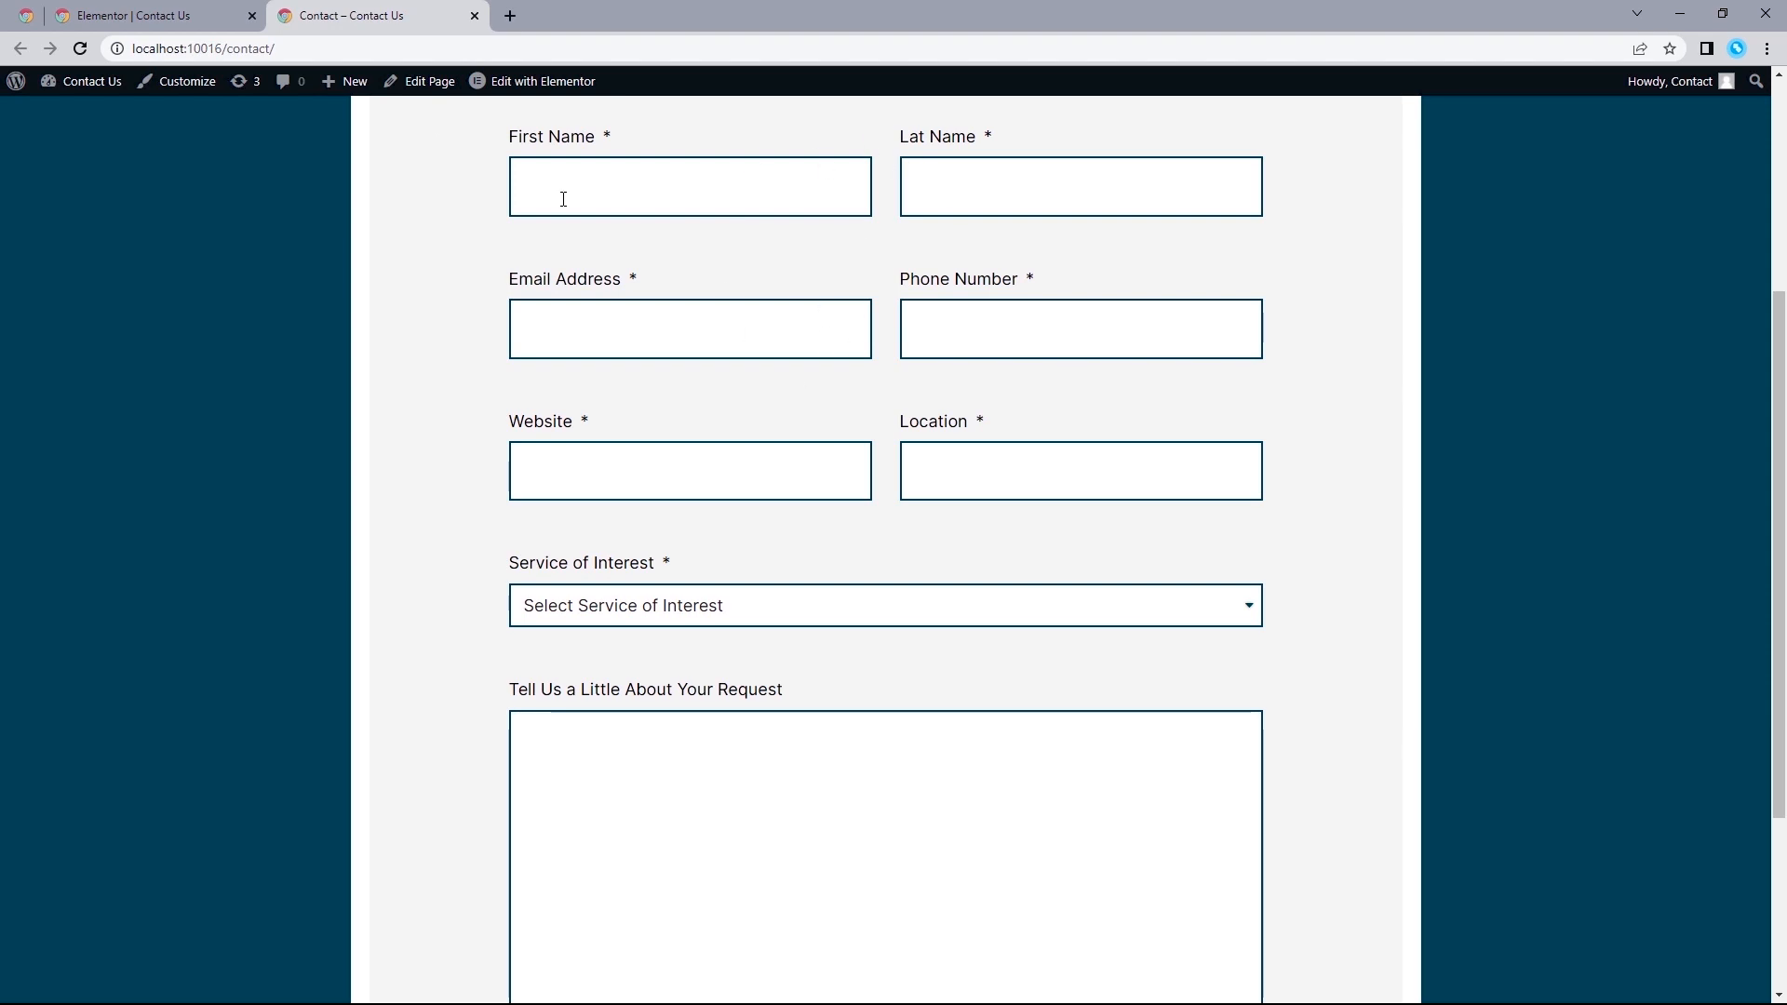
left_click(140, 16)
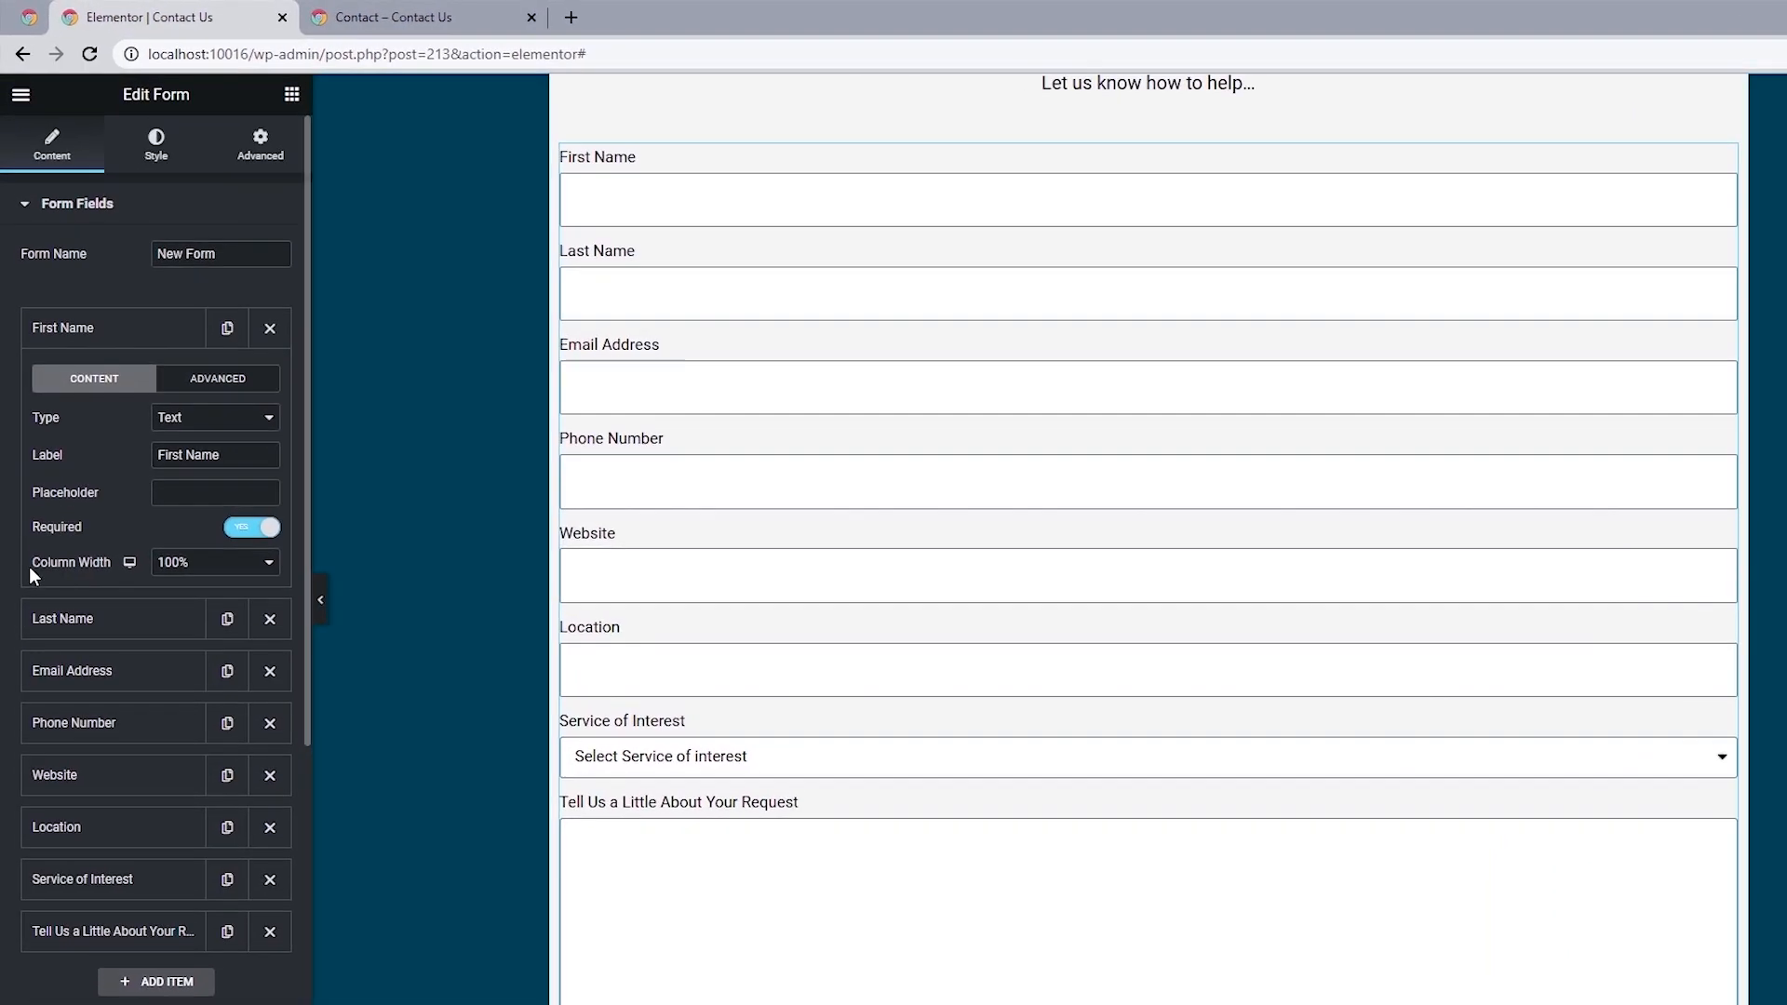
left_click(159, 567)
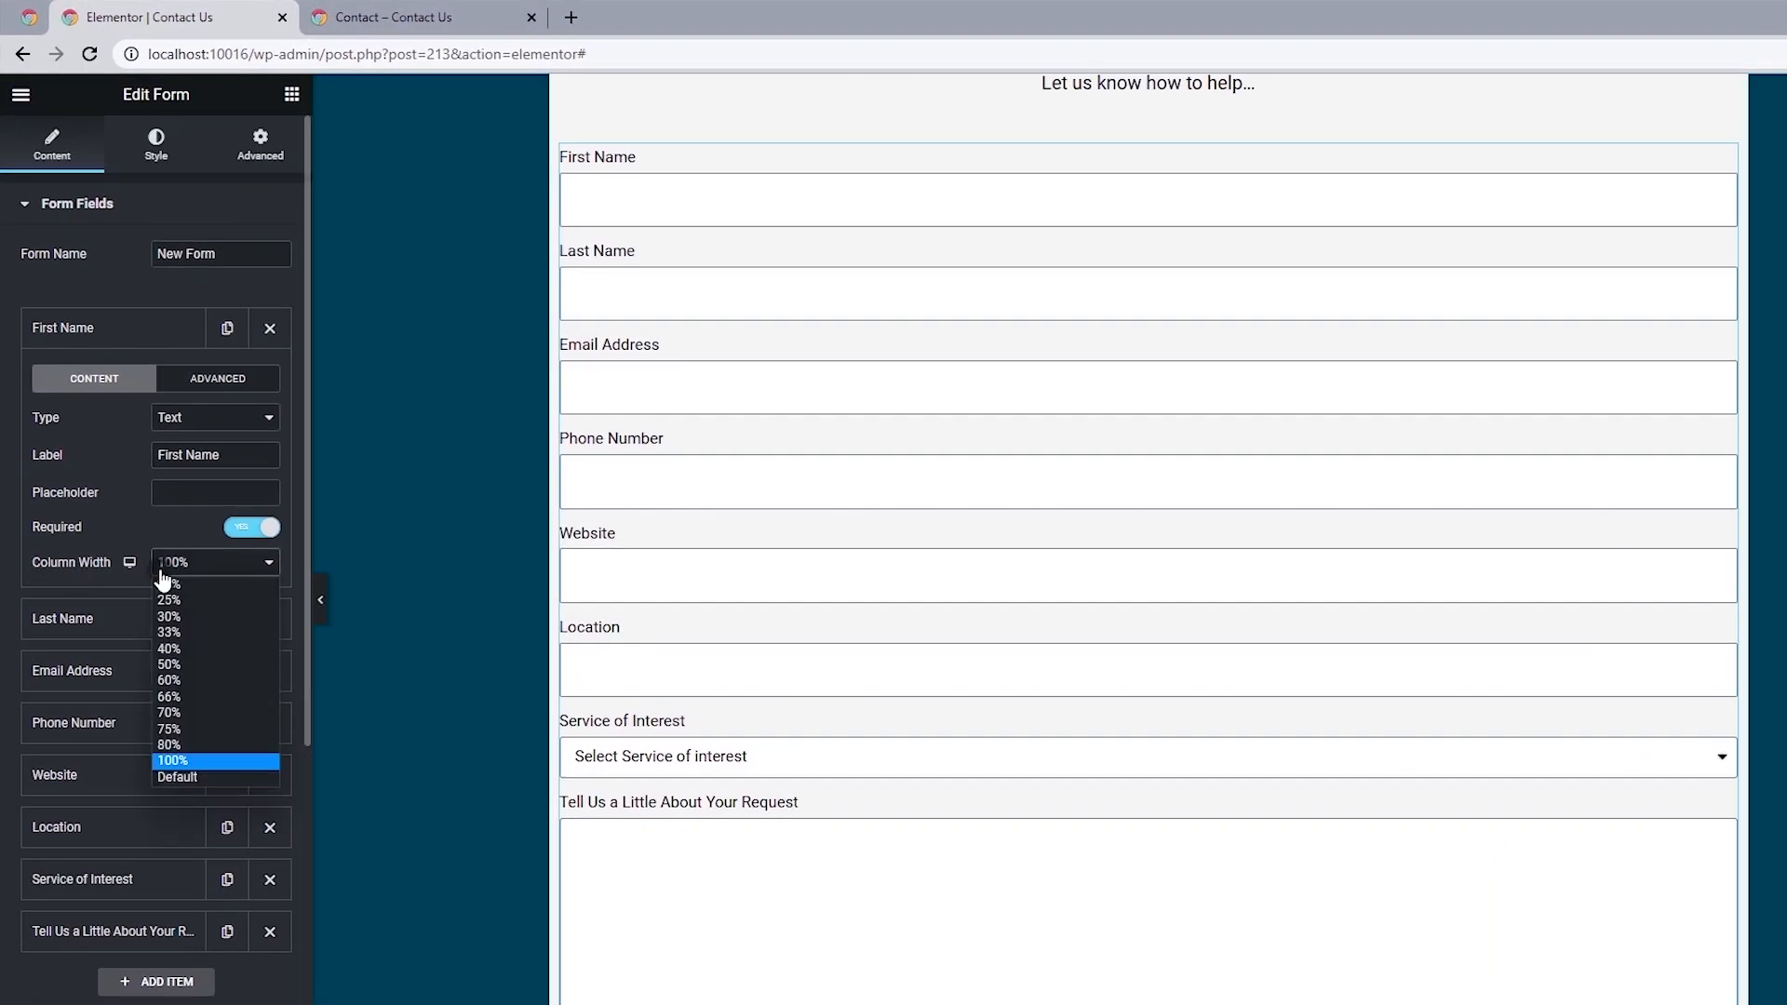
left_click(166, 667)
left_click(116, 619)
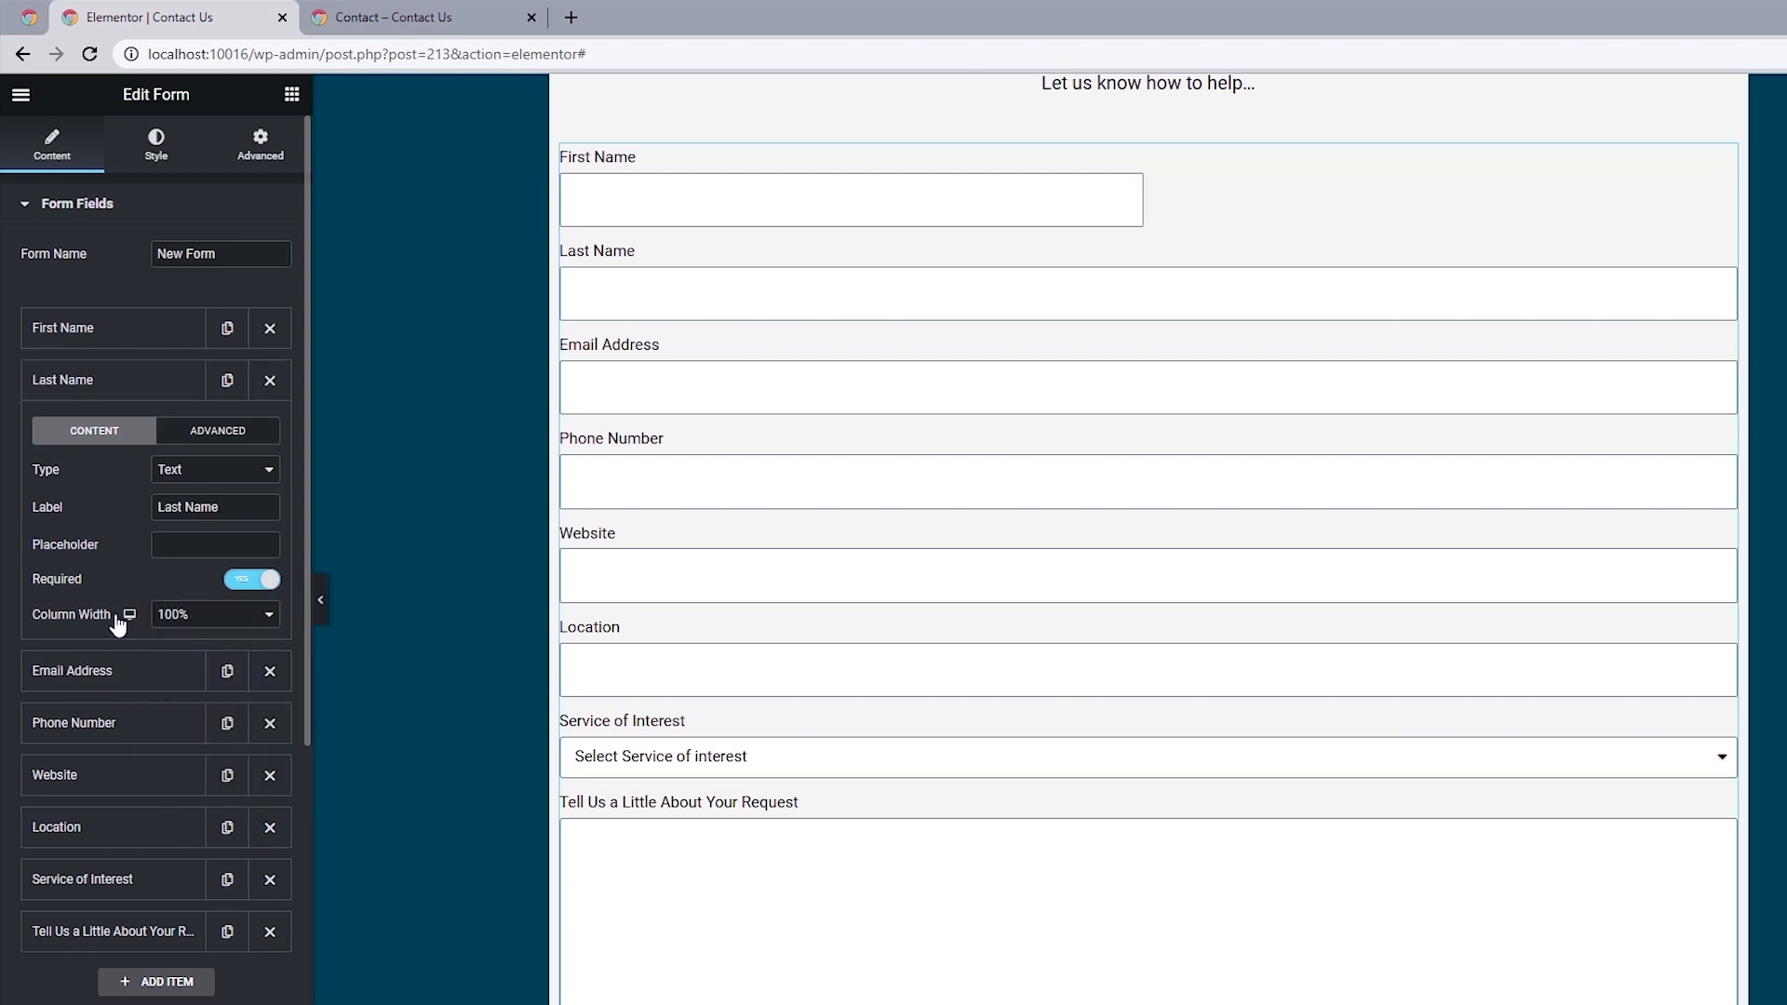
left_click(183, 614)
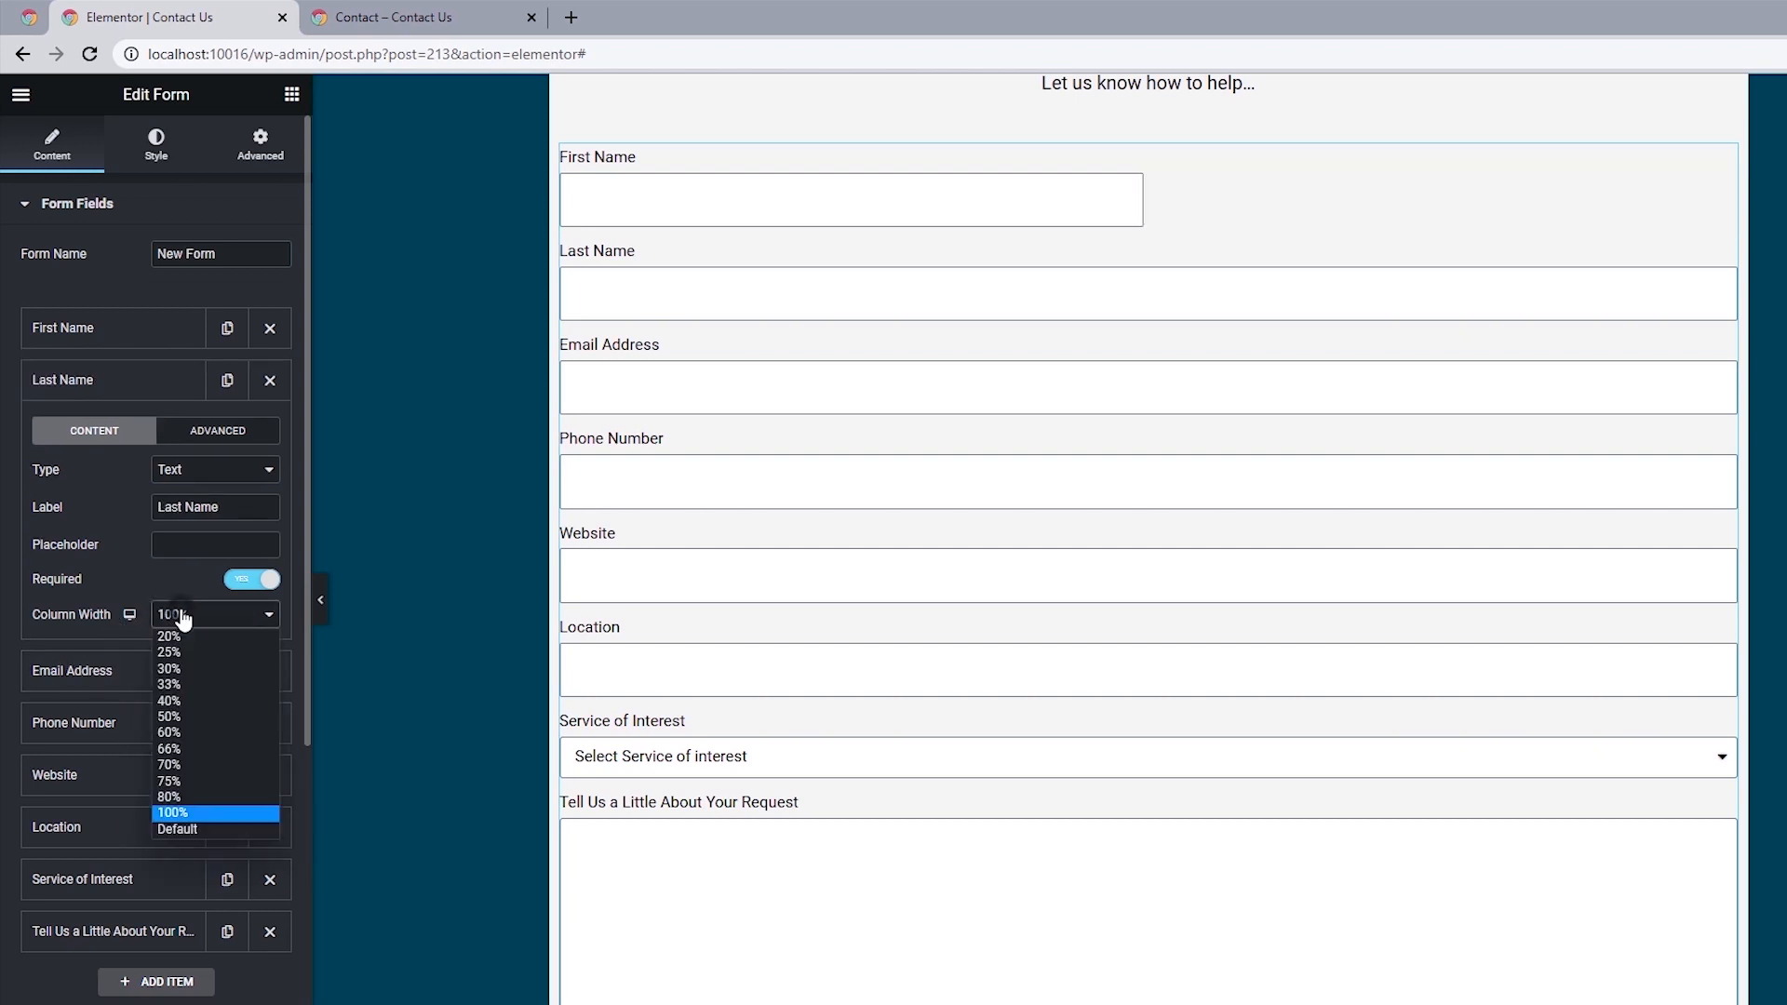
left_click(184, 721)
Set the column width of the Email Address and Phone Number fields to 50%.
left_click(114, 687)
left_click(168, 767)
left_click(75, 722)
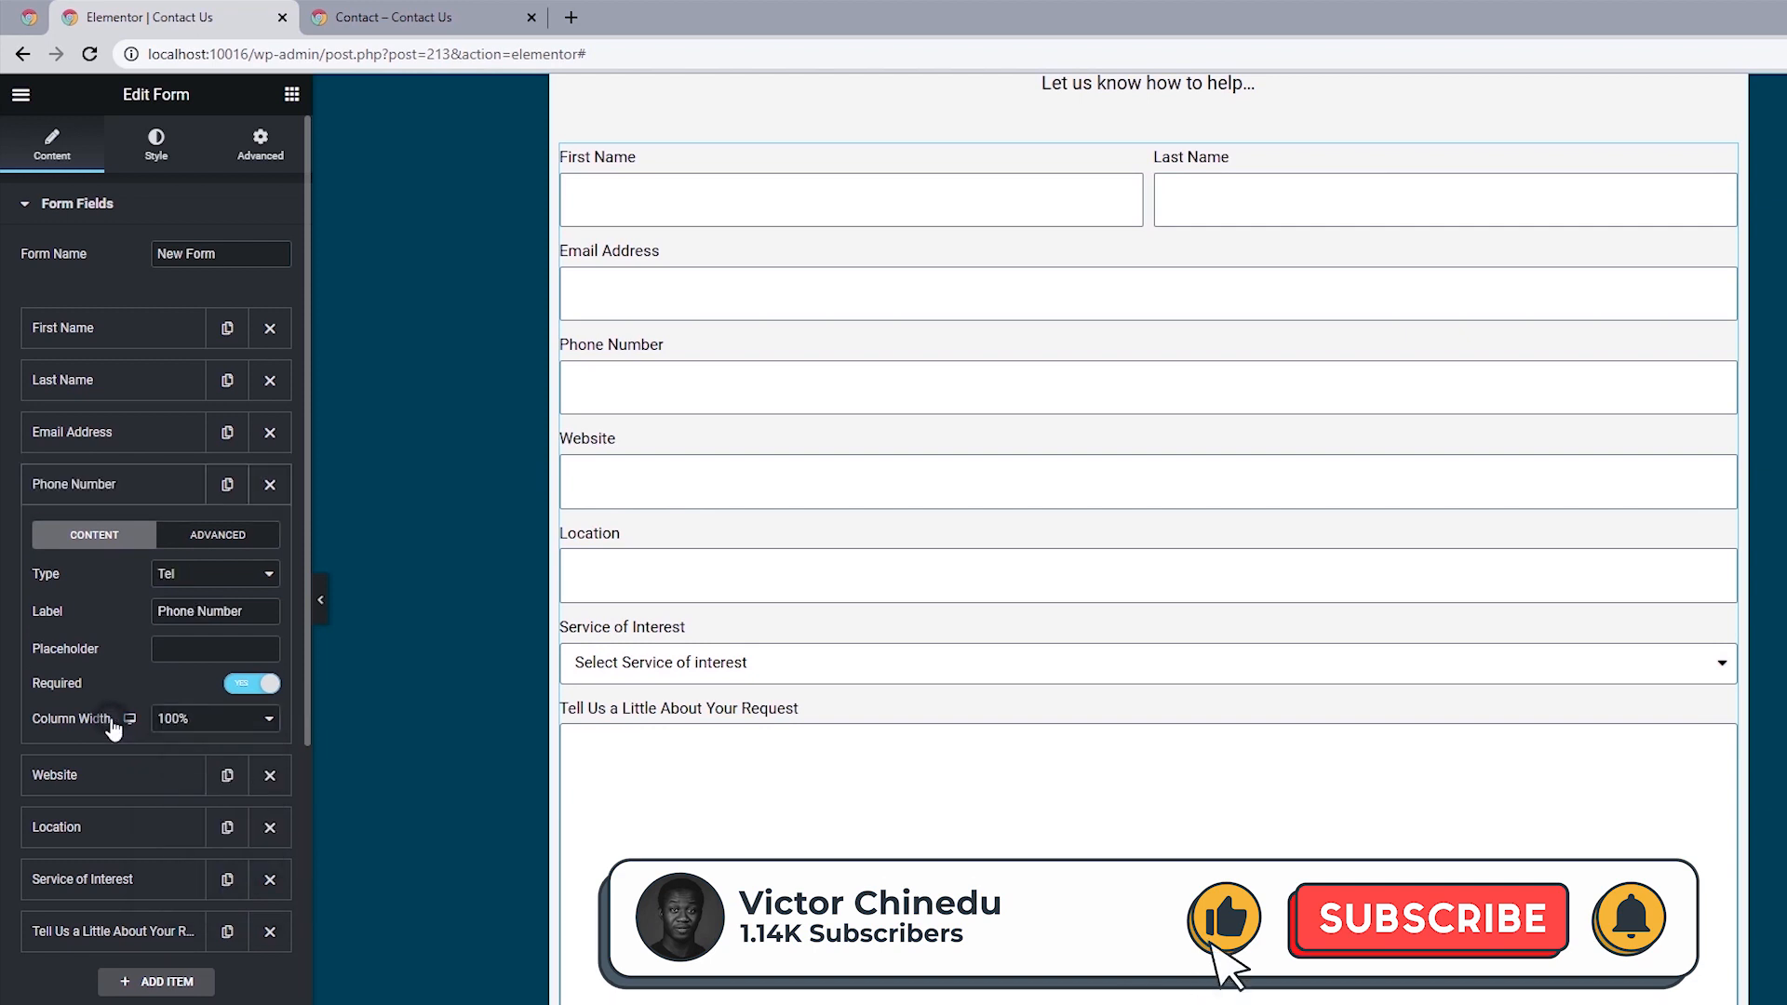
left_click(214, 718)
left_click(169, 821)
Set the column width of the Website and Location fields to 50%.
left_click(140, 782)
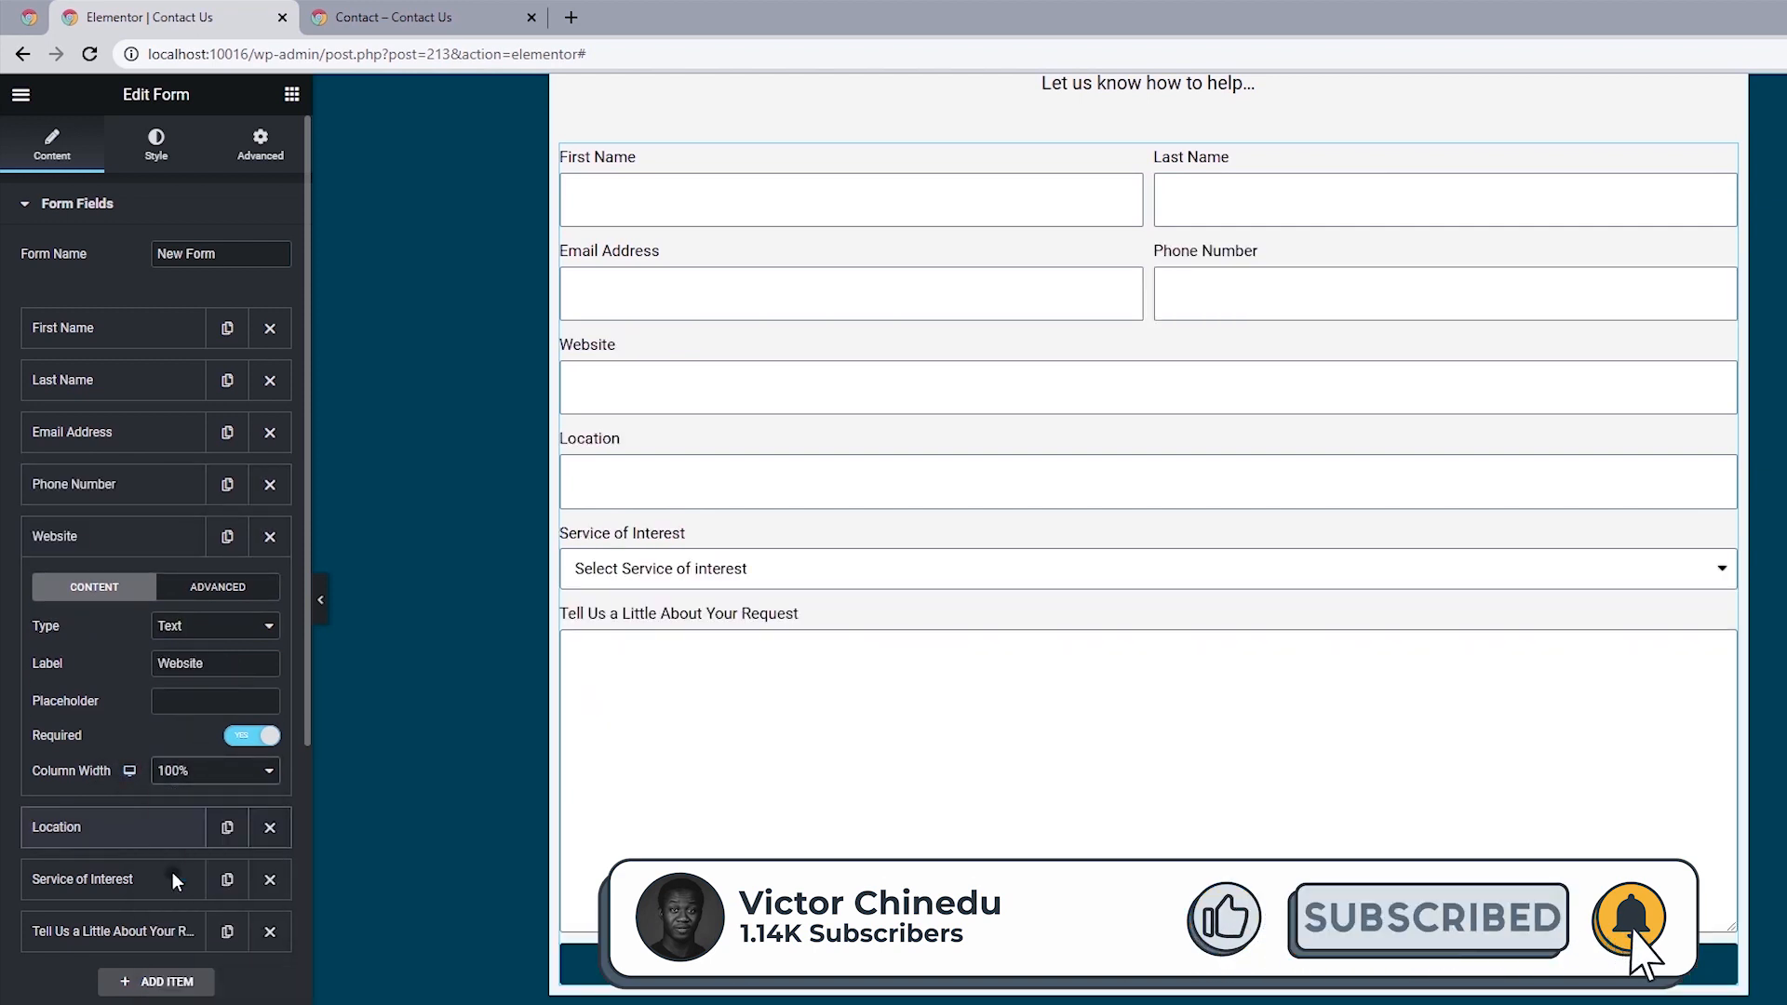
left_click(171, 873)
left_click(112, 826)
left_click(180, 823)
left_click(171, 925)
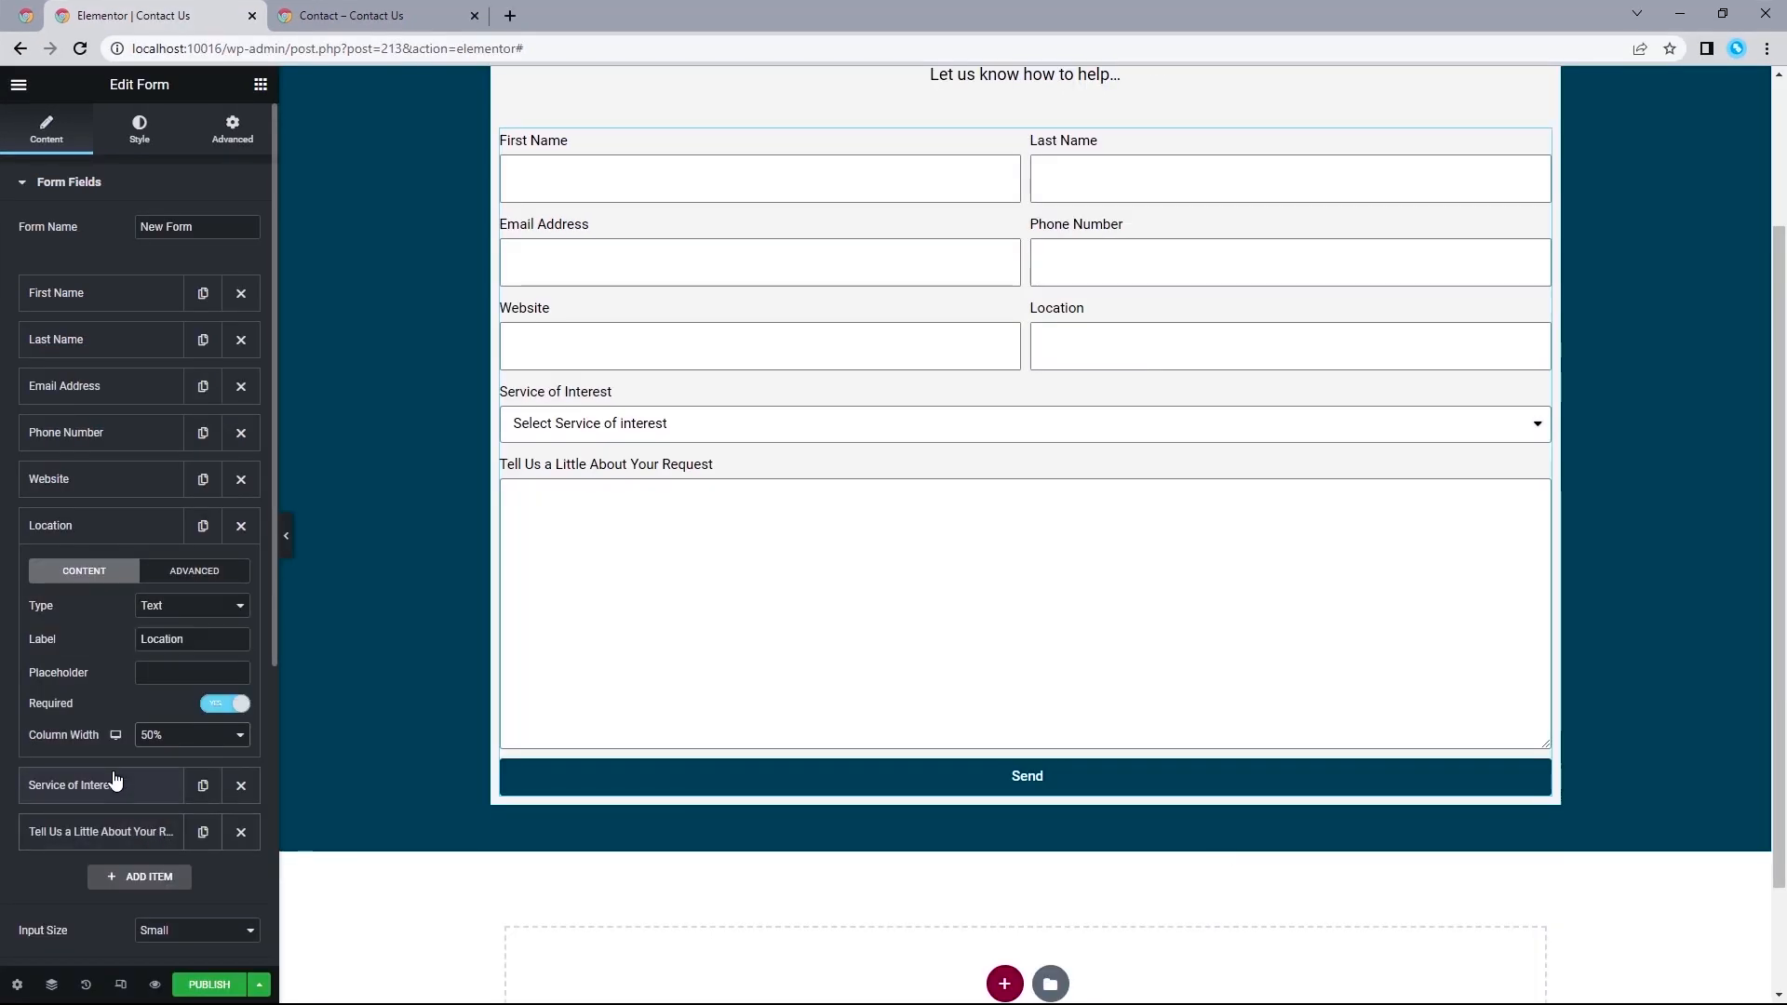
Hide the form's field labels, show them again, and enable the required mark beside them.
left_click_drag(1779, 614, 1779, 601)
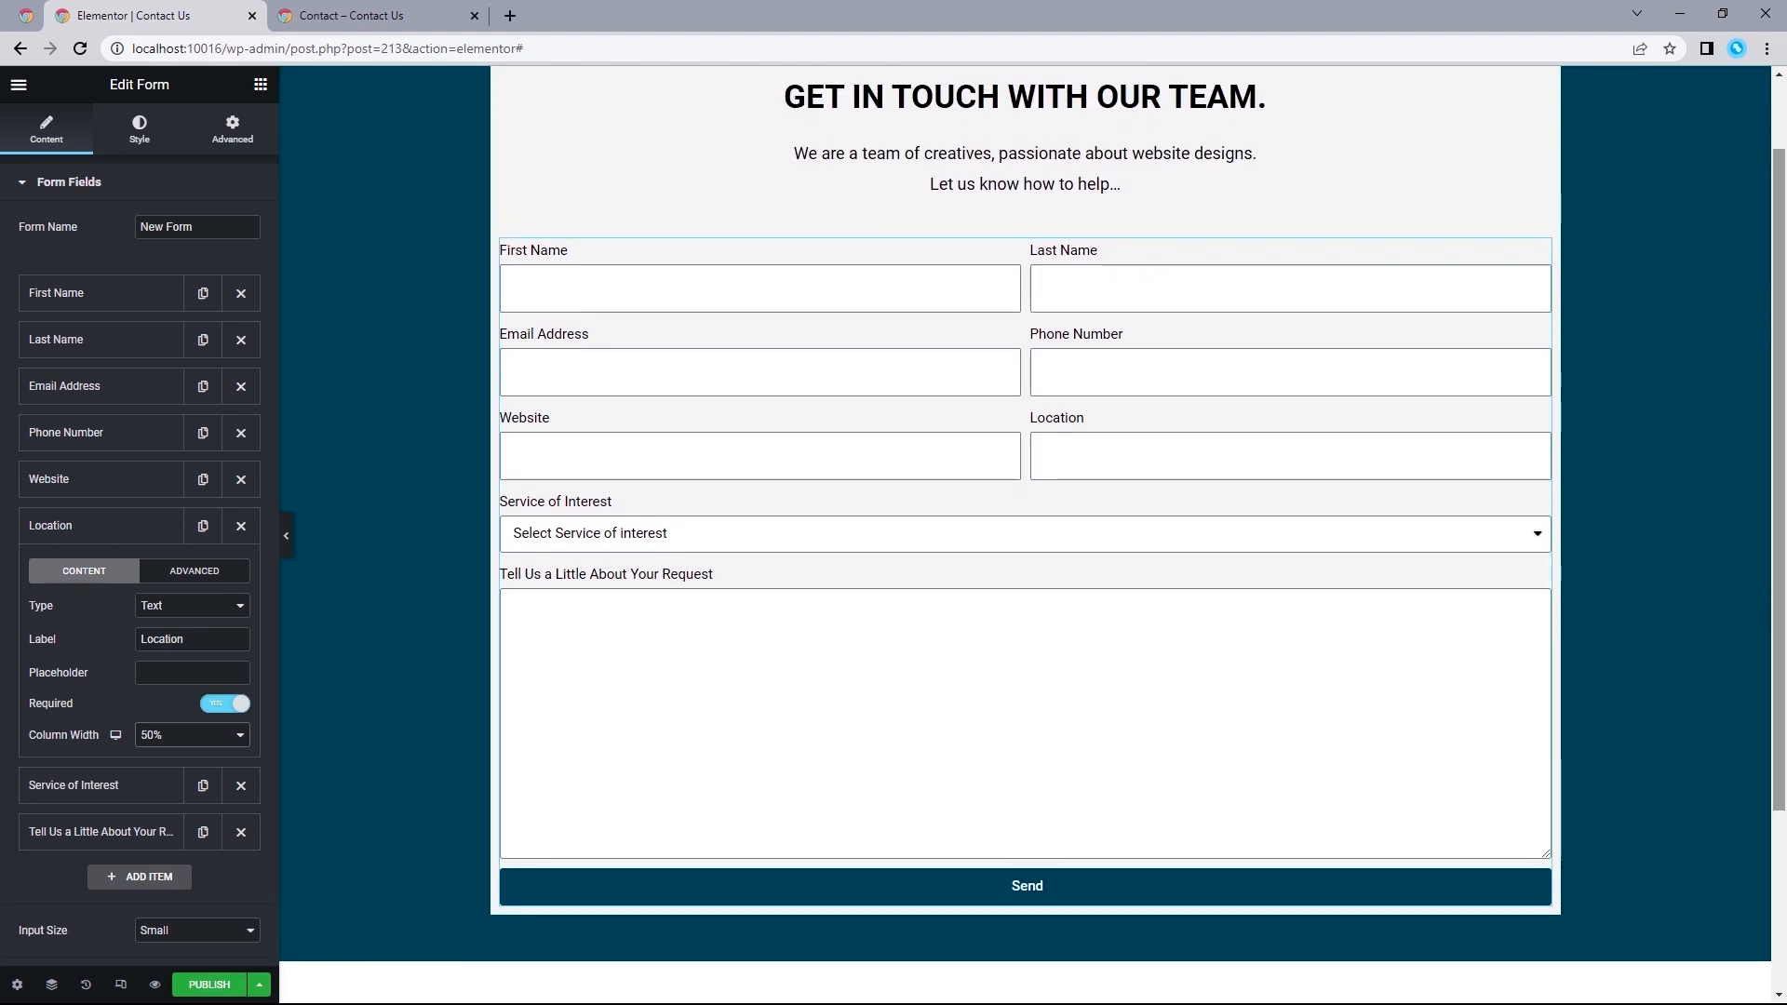
left_click_drag(1779, 495, 1779, 470)
scroll(26, 696, "down", 5)
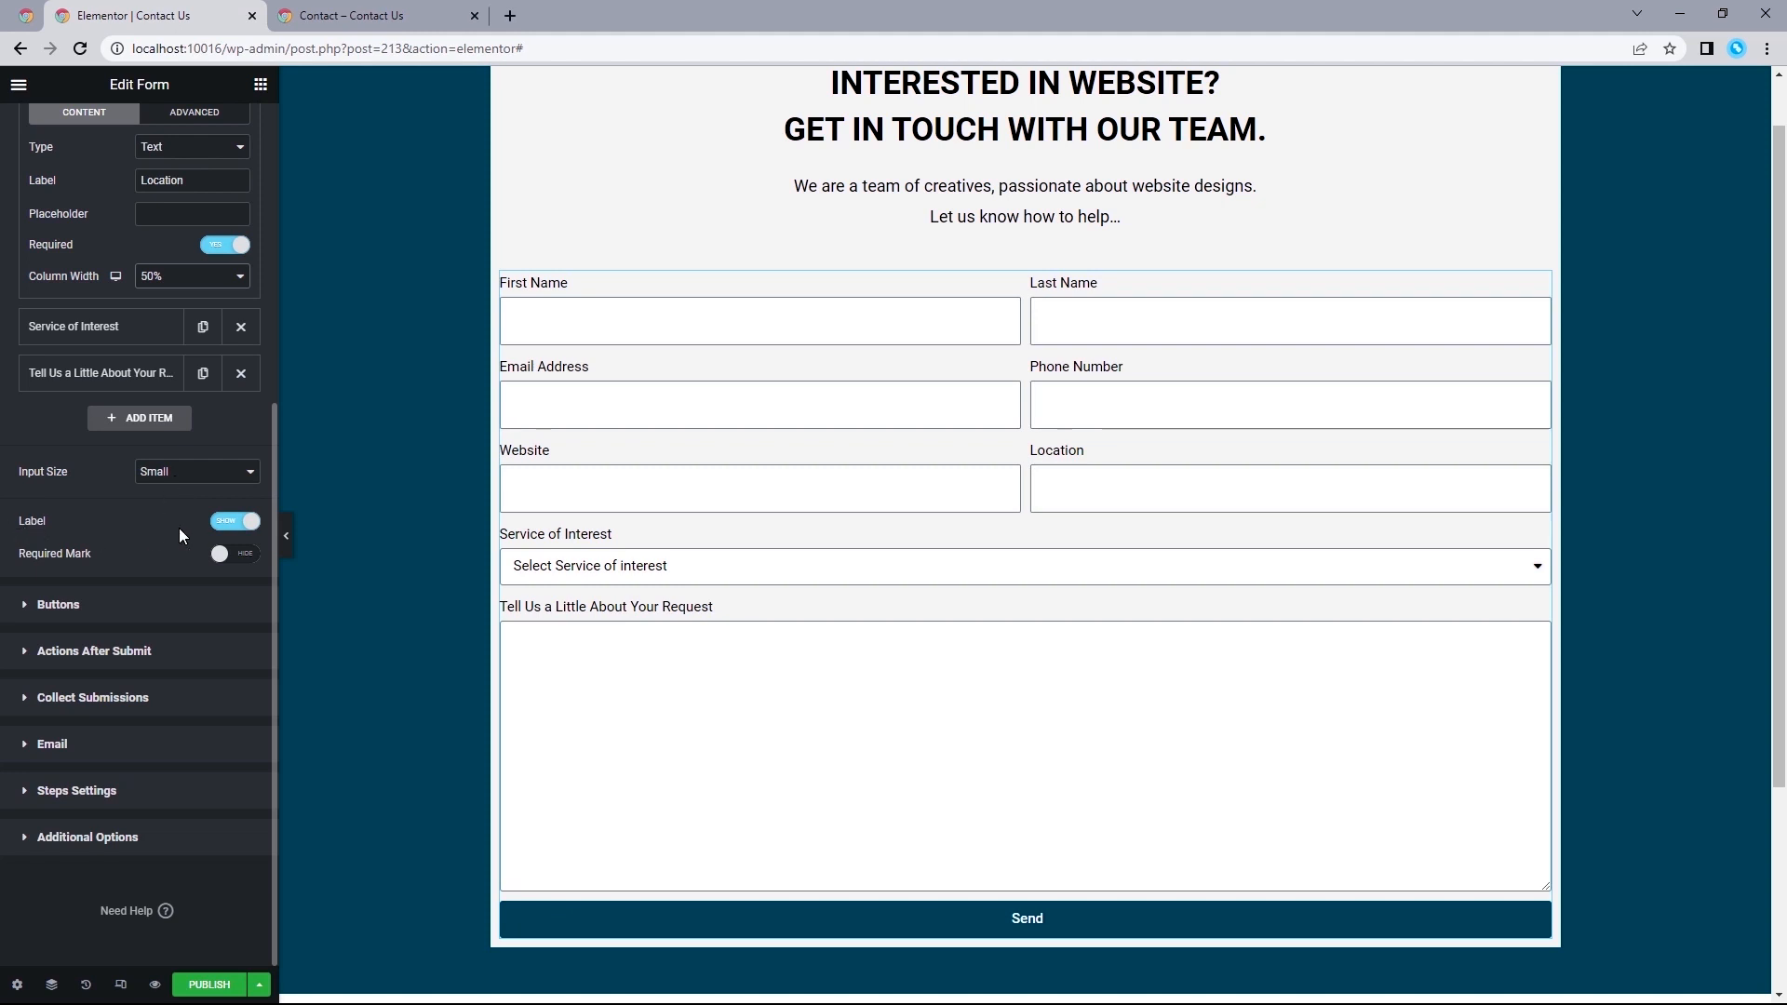
left_click(241, 524)
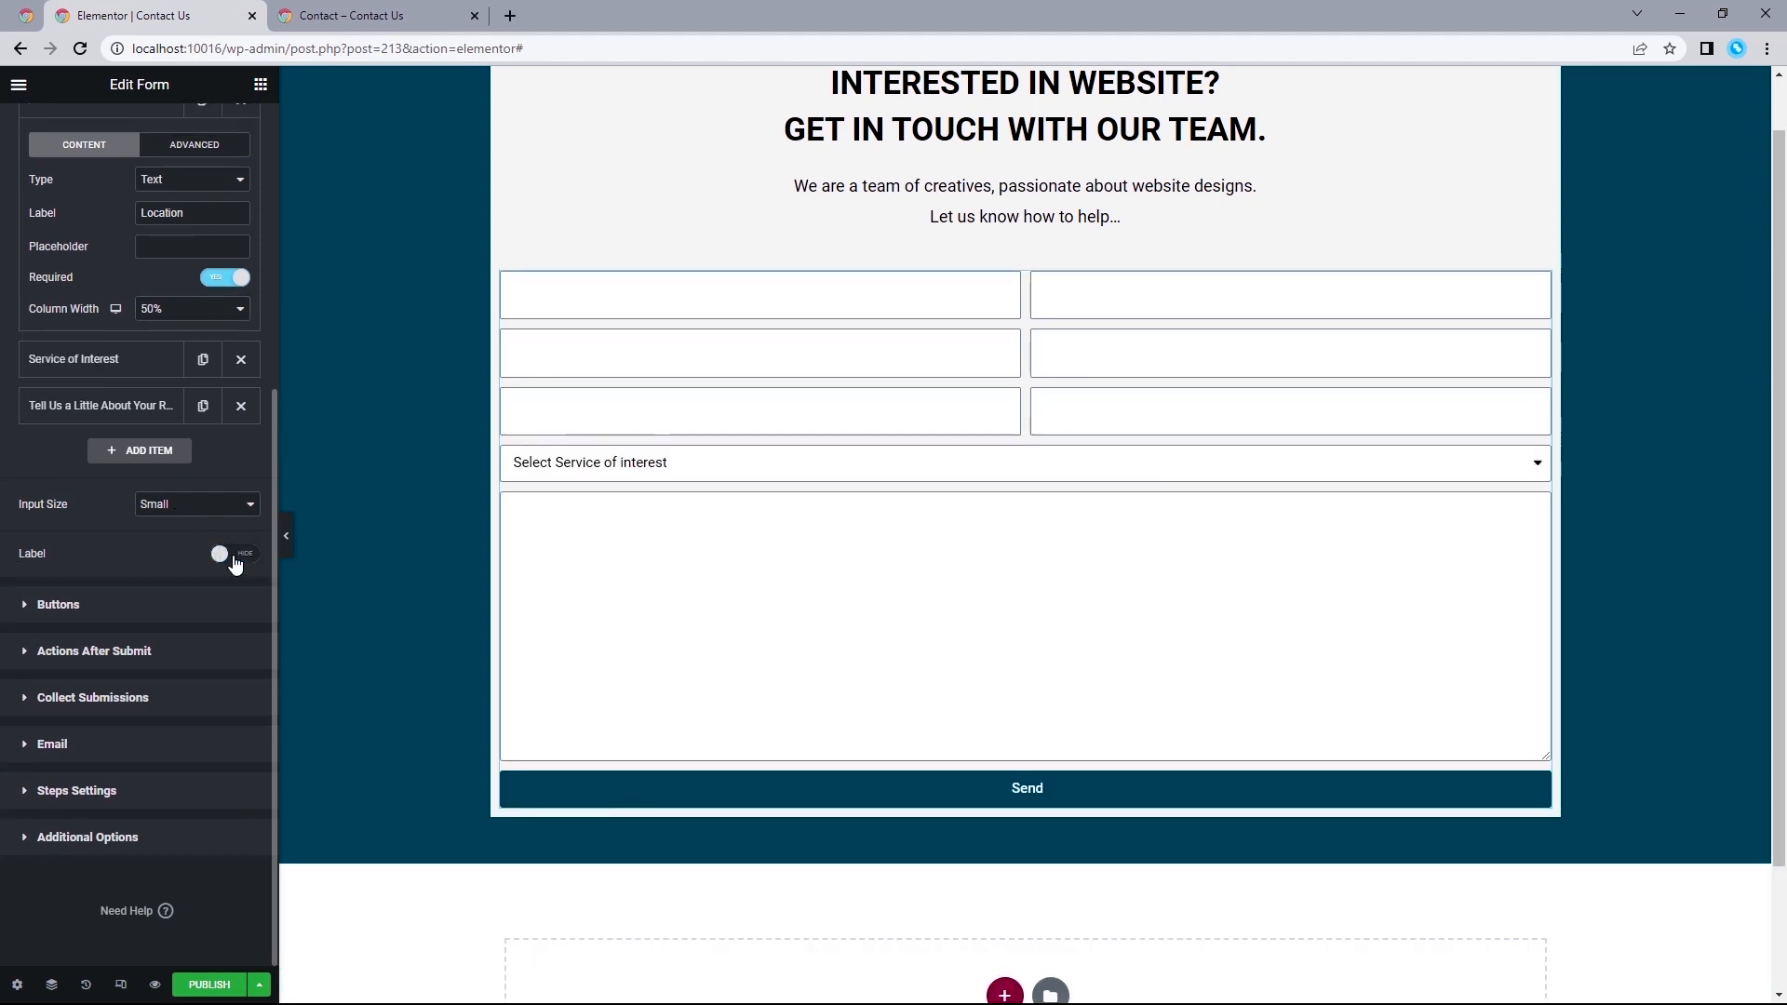
left_click(233, 556)
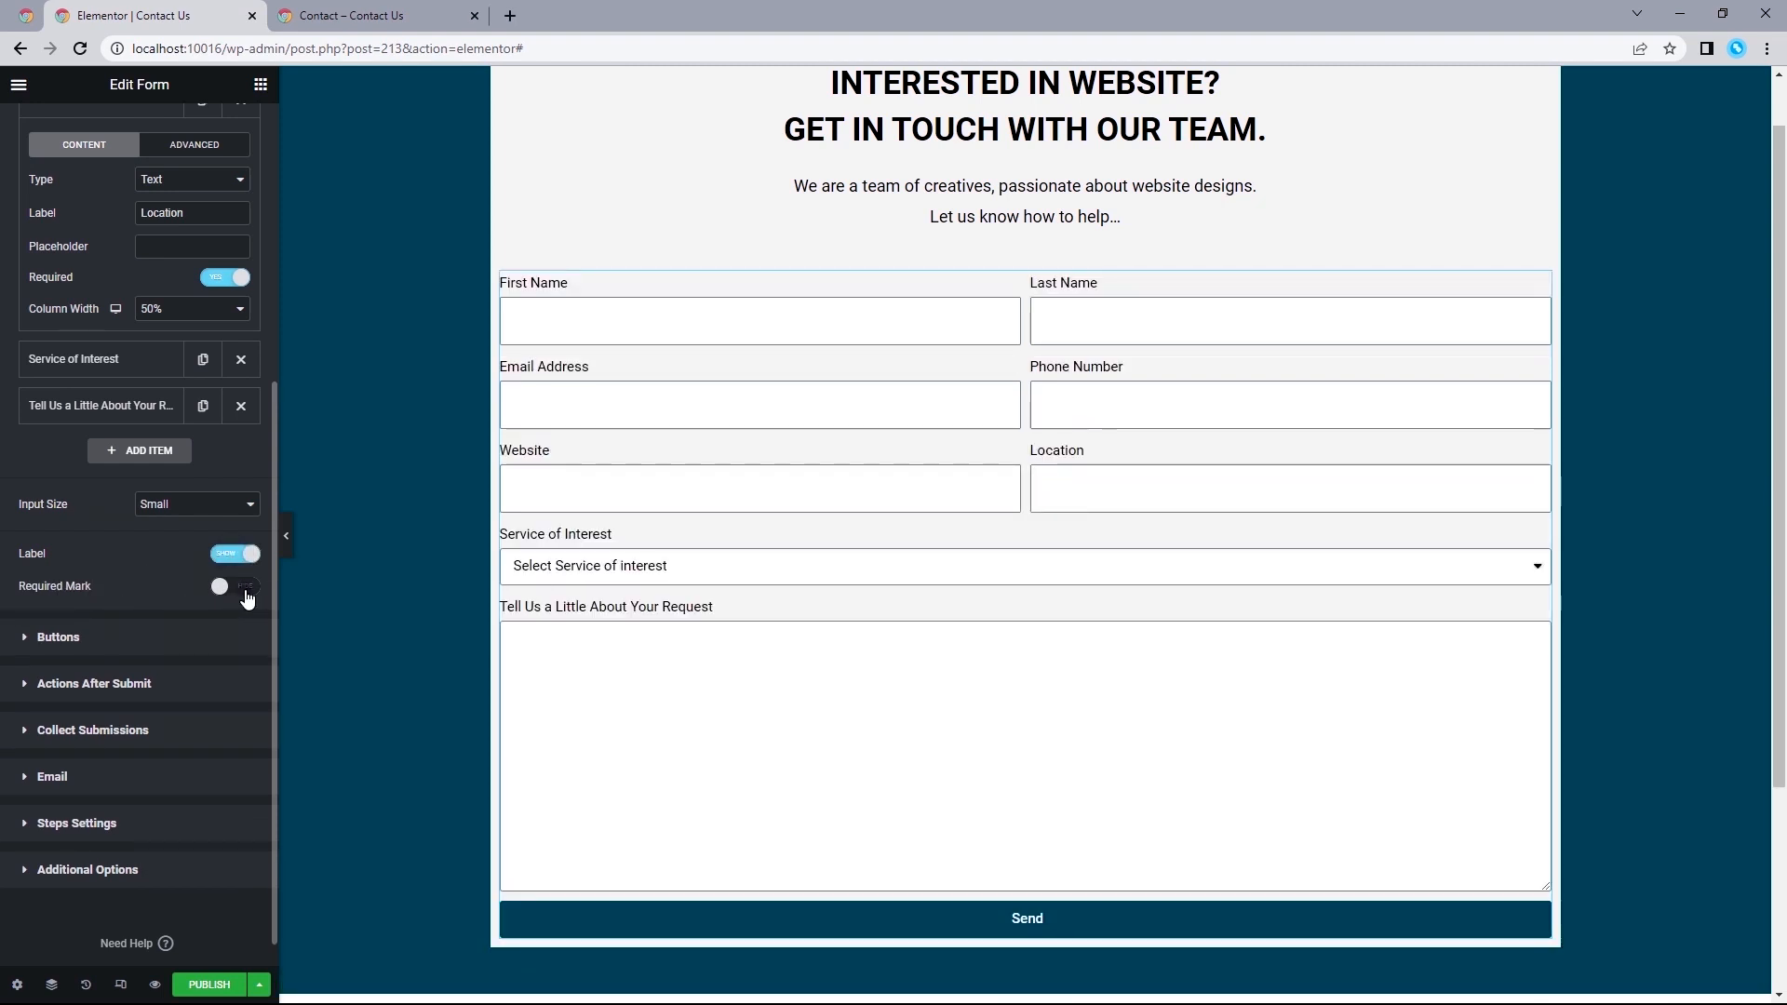
left_click(248, 598)
Center the form's submit button and change its text to "SUBMIT REQUEST".
left_click(57, 638)
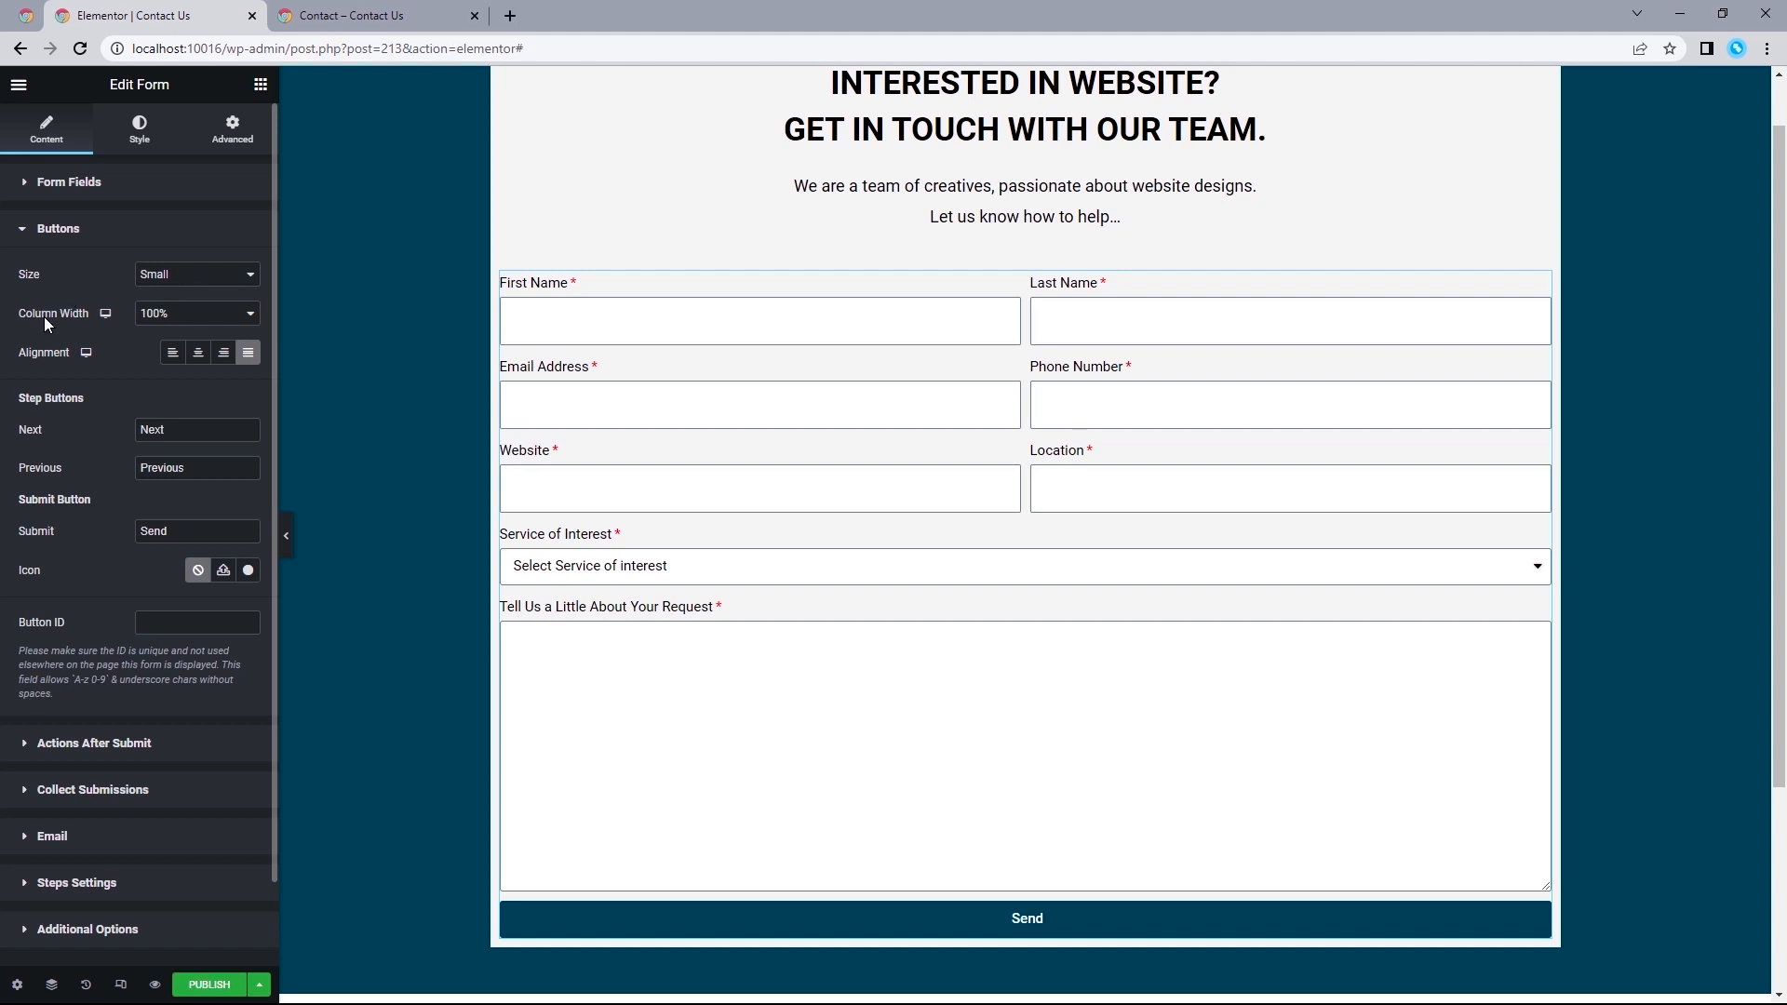
left_click(198, 352)
left_click(102, 529)
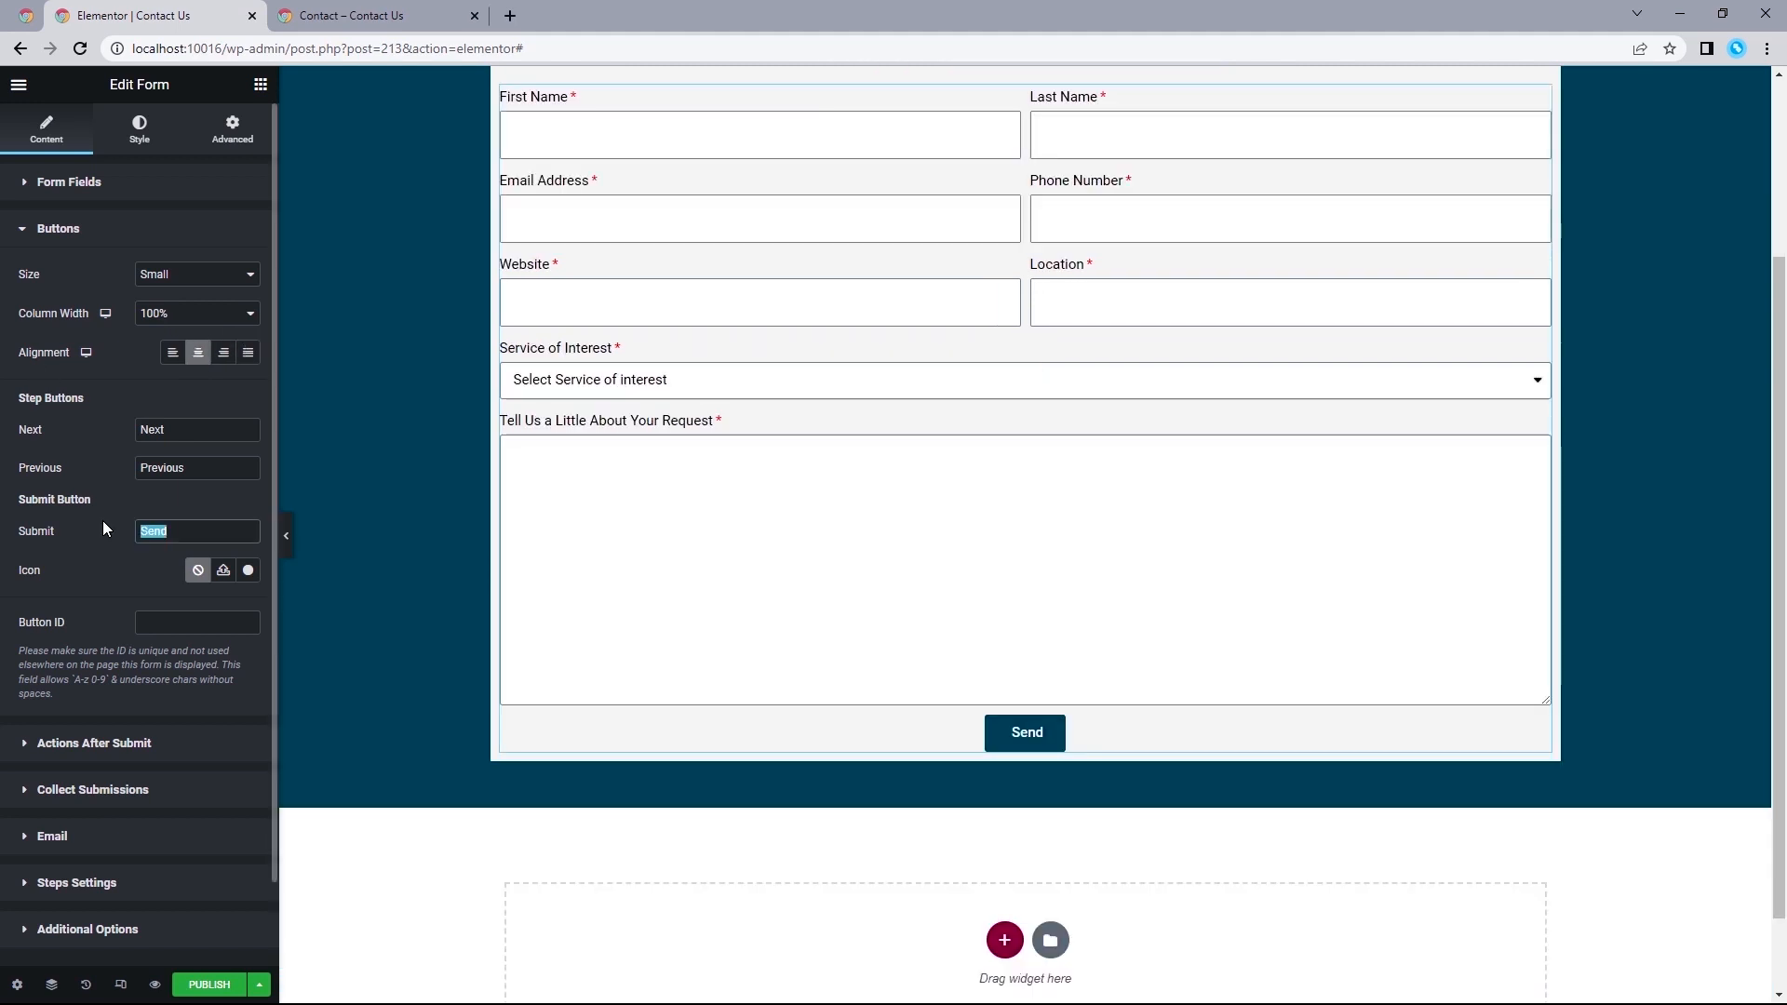
type("SUBMIT REQUEST")
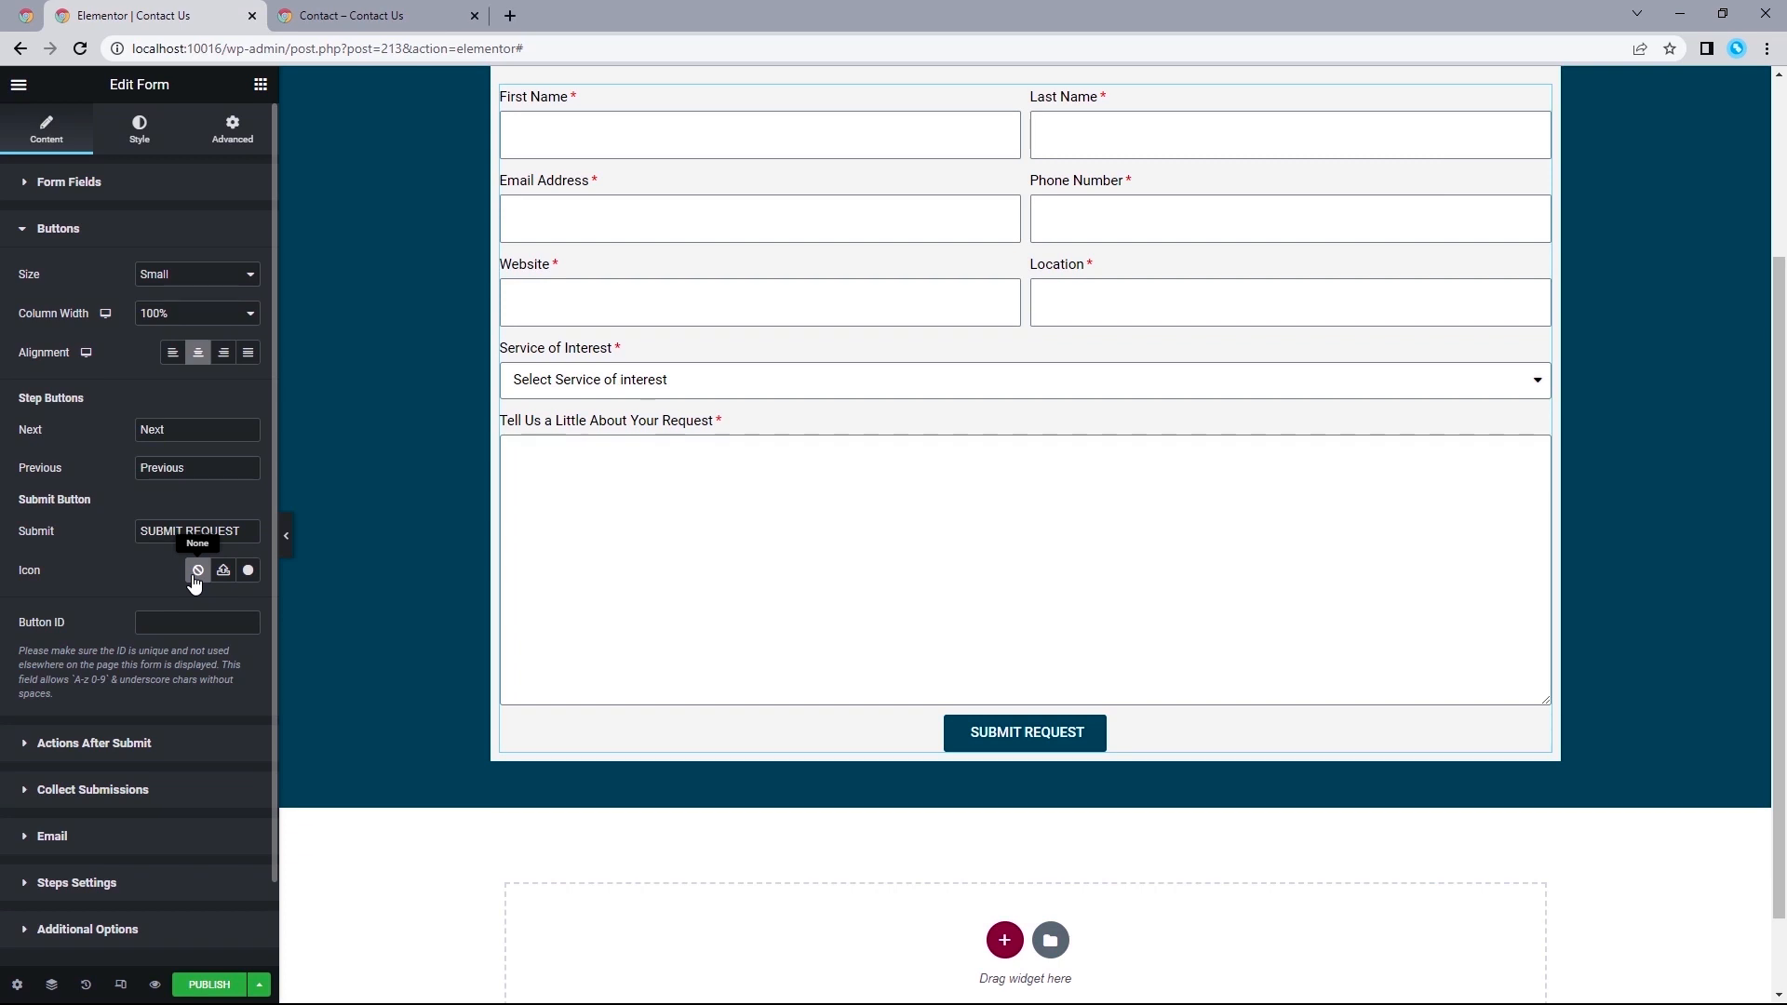
Add Redirect to the form's actions after submit and open the form's additional options.
left_click(48, 745)
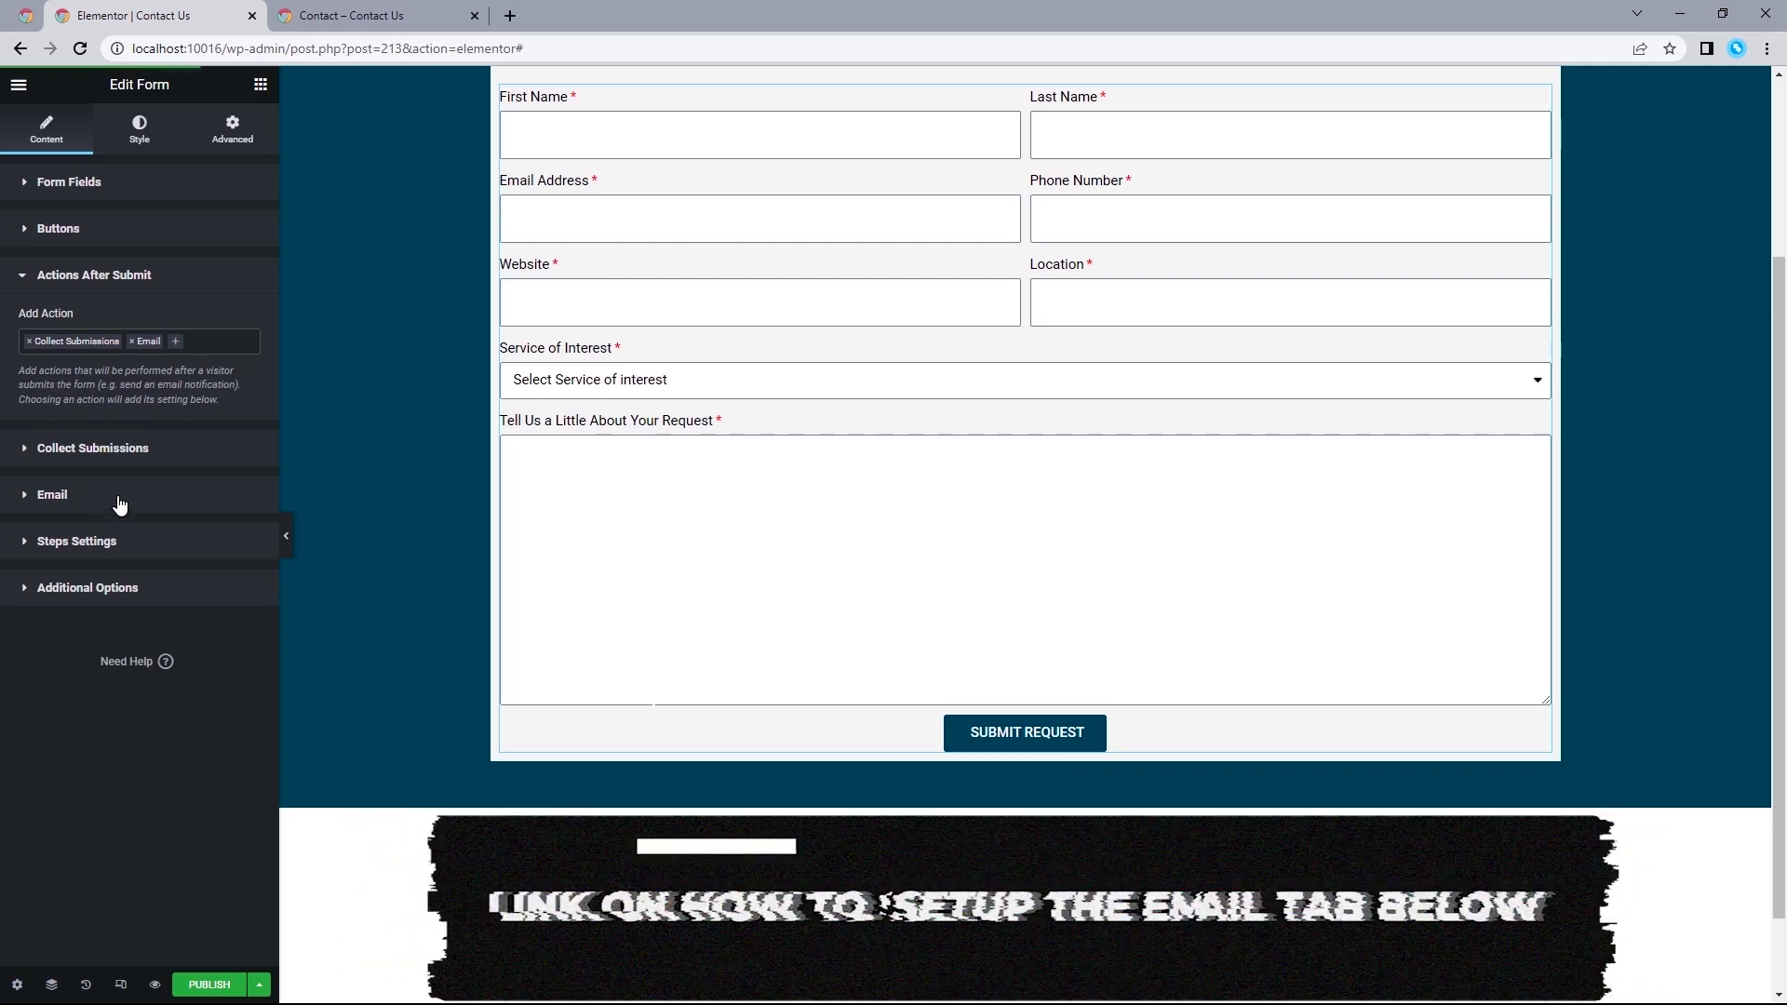
left_click(179, 346)
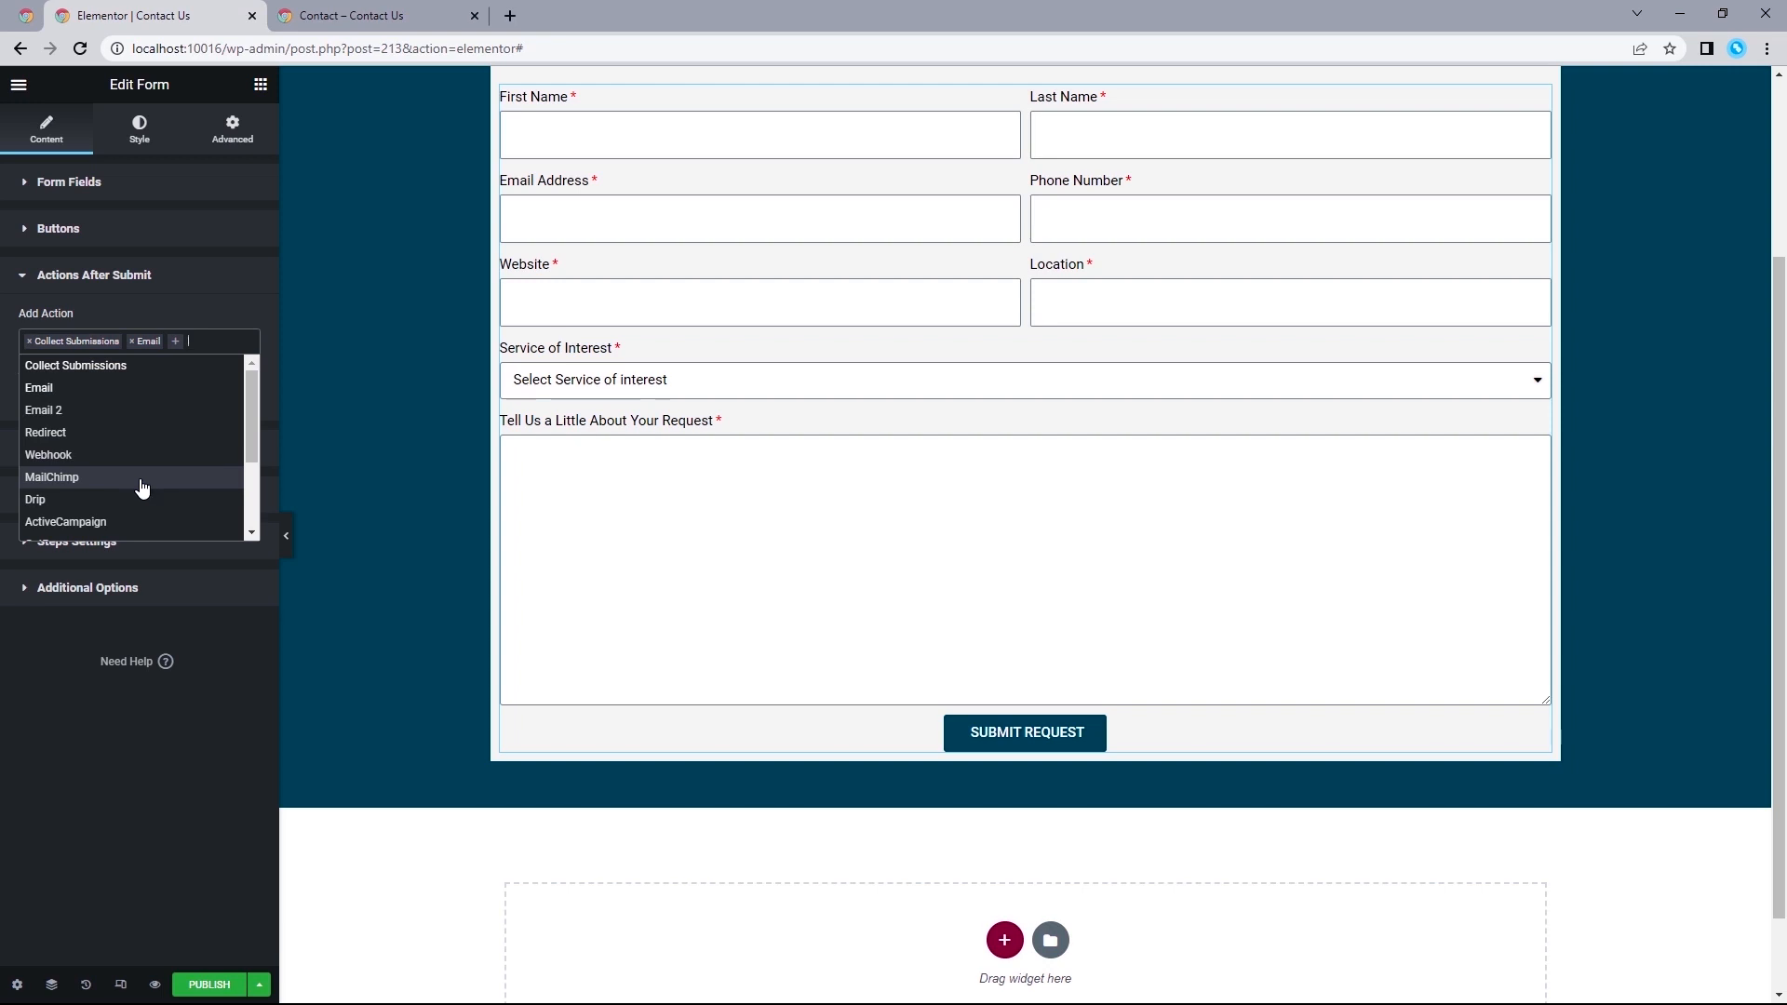
left_click(119, 588)
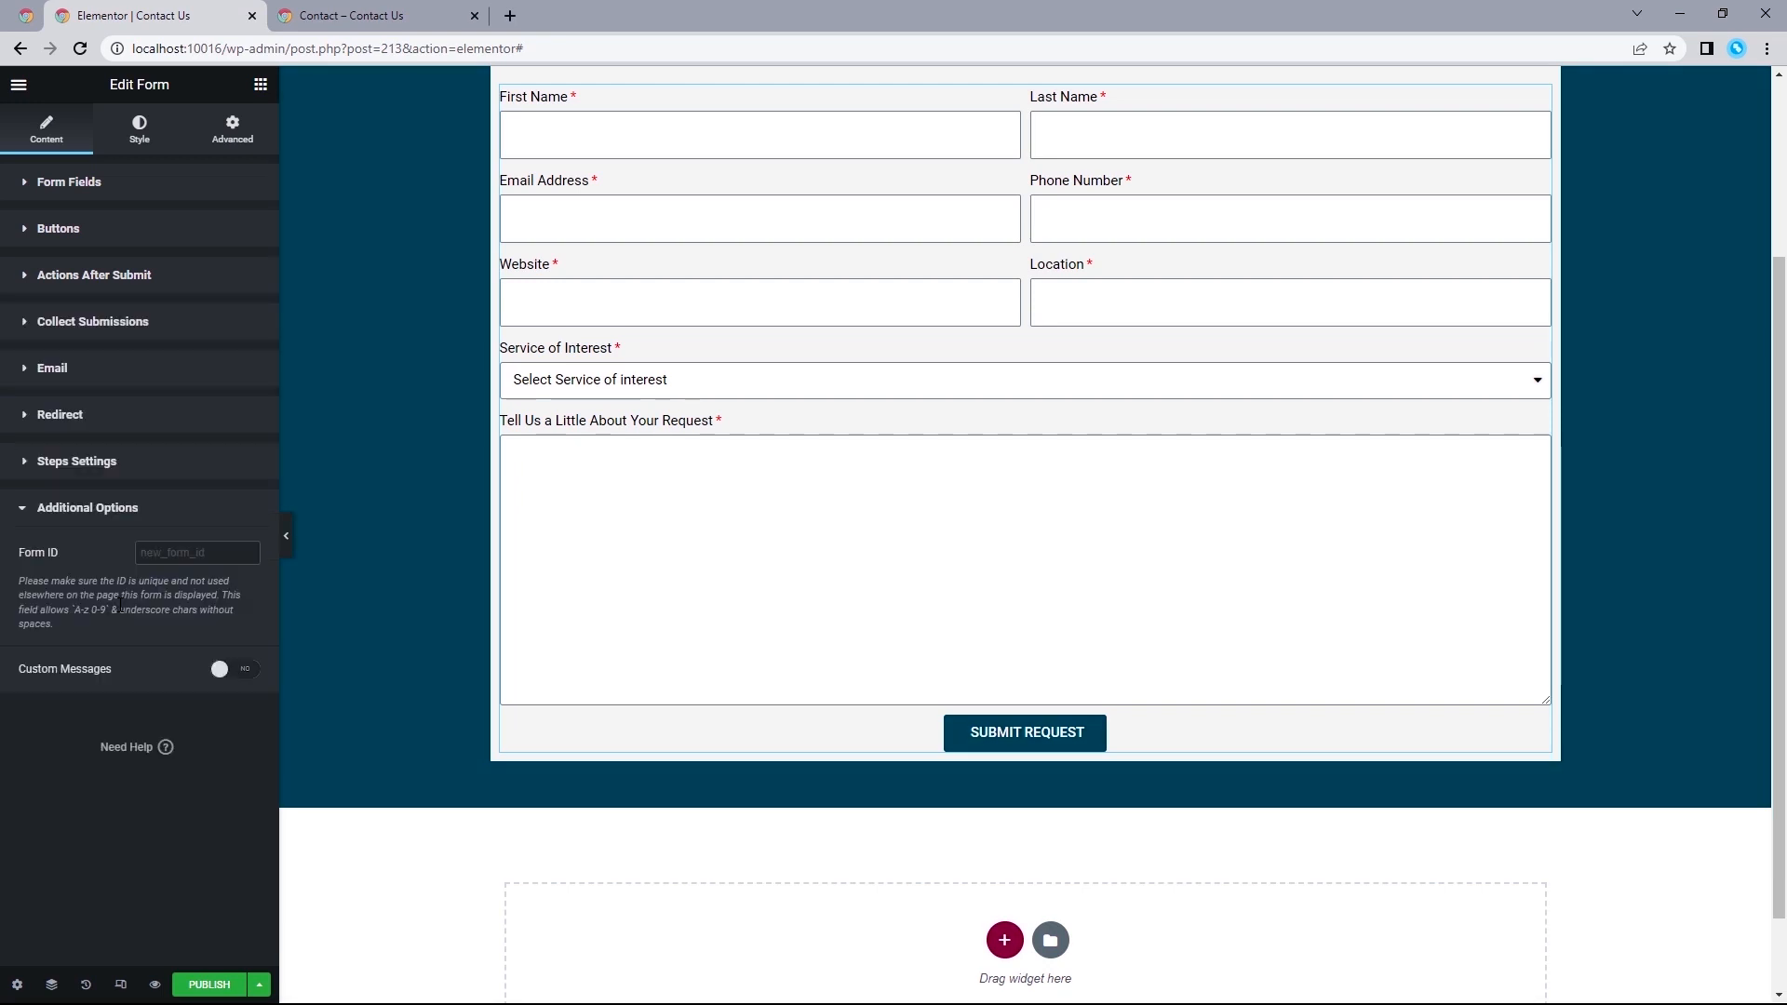
Set the form's columns gap to 30 and its rows gap to 50.
left_click(140, 130)
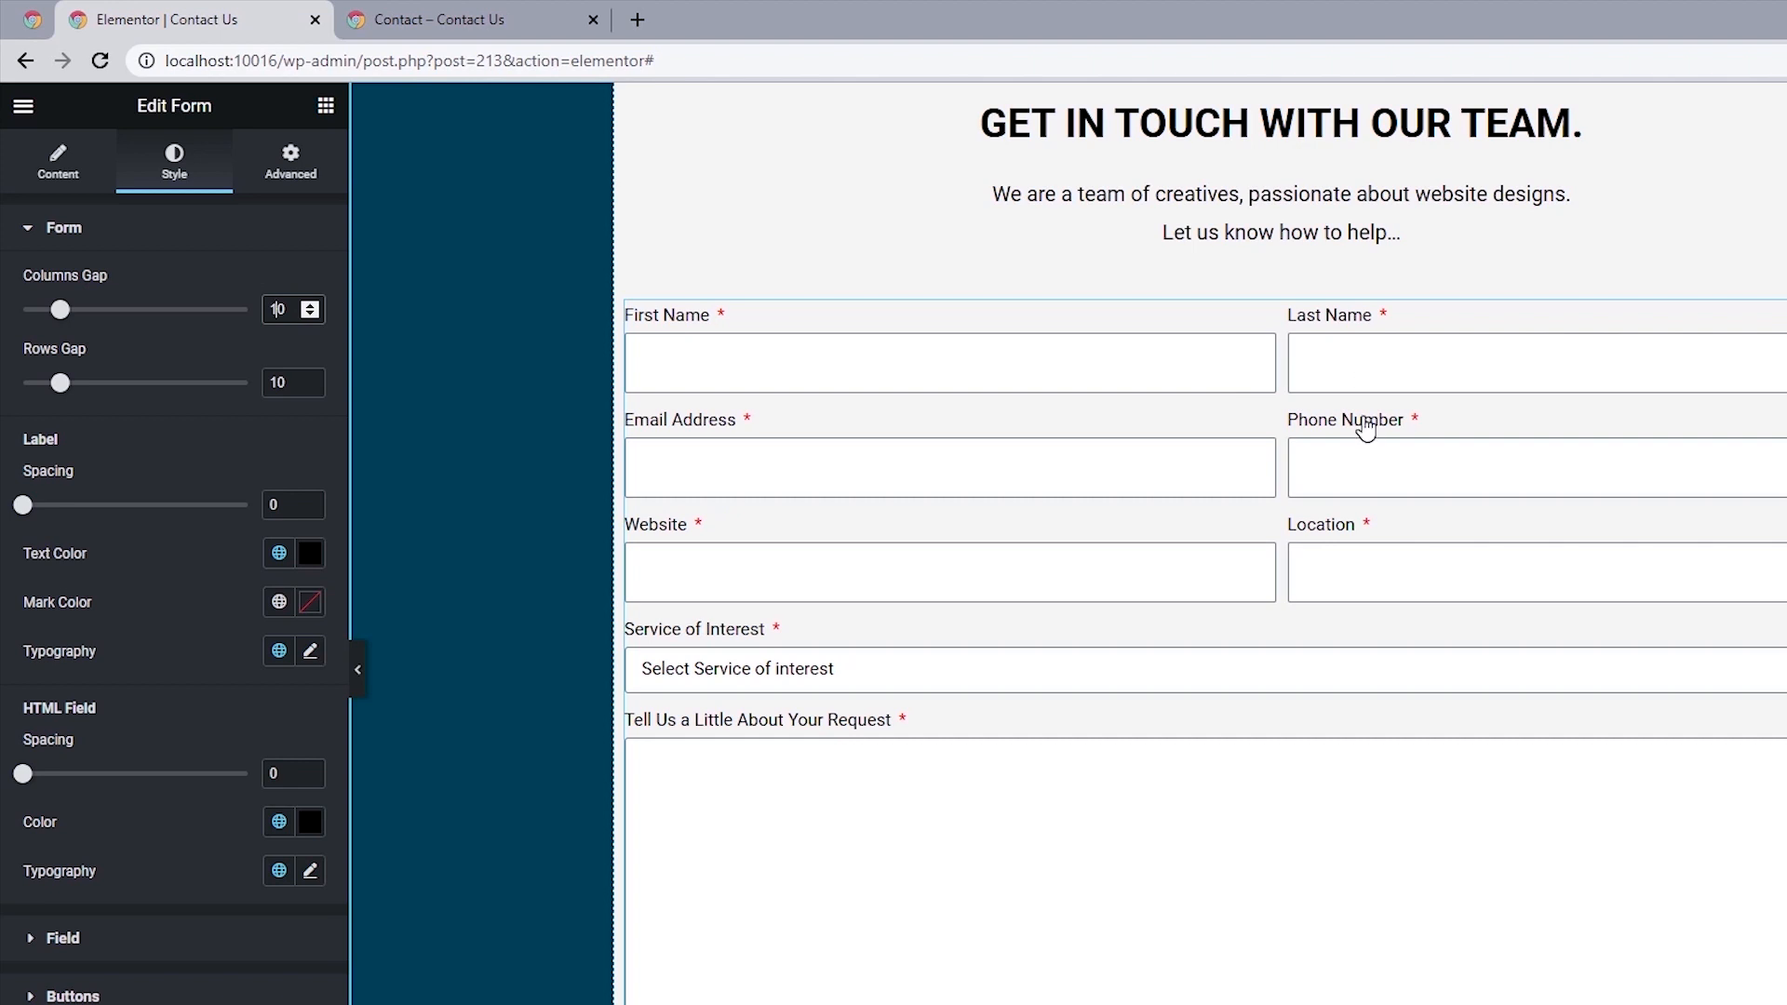
double_click(277, 308)
type("30")
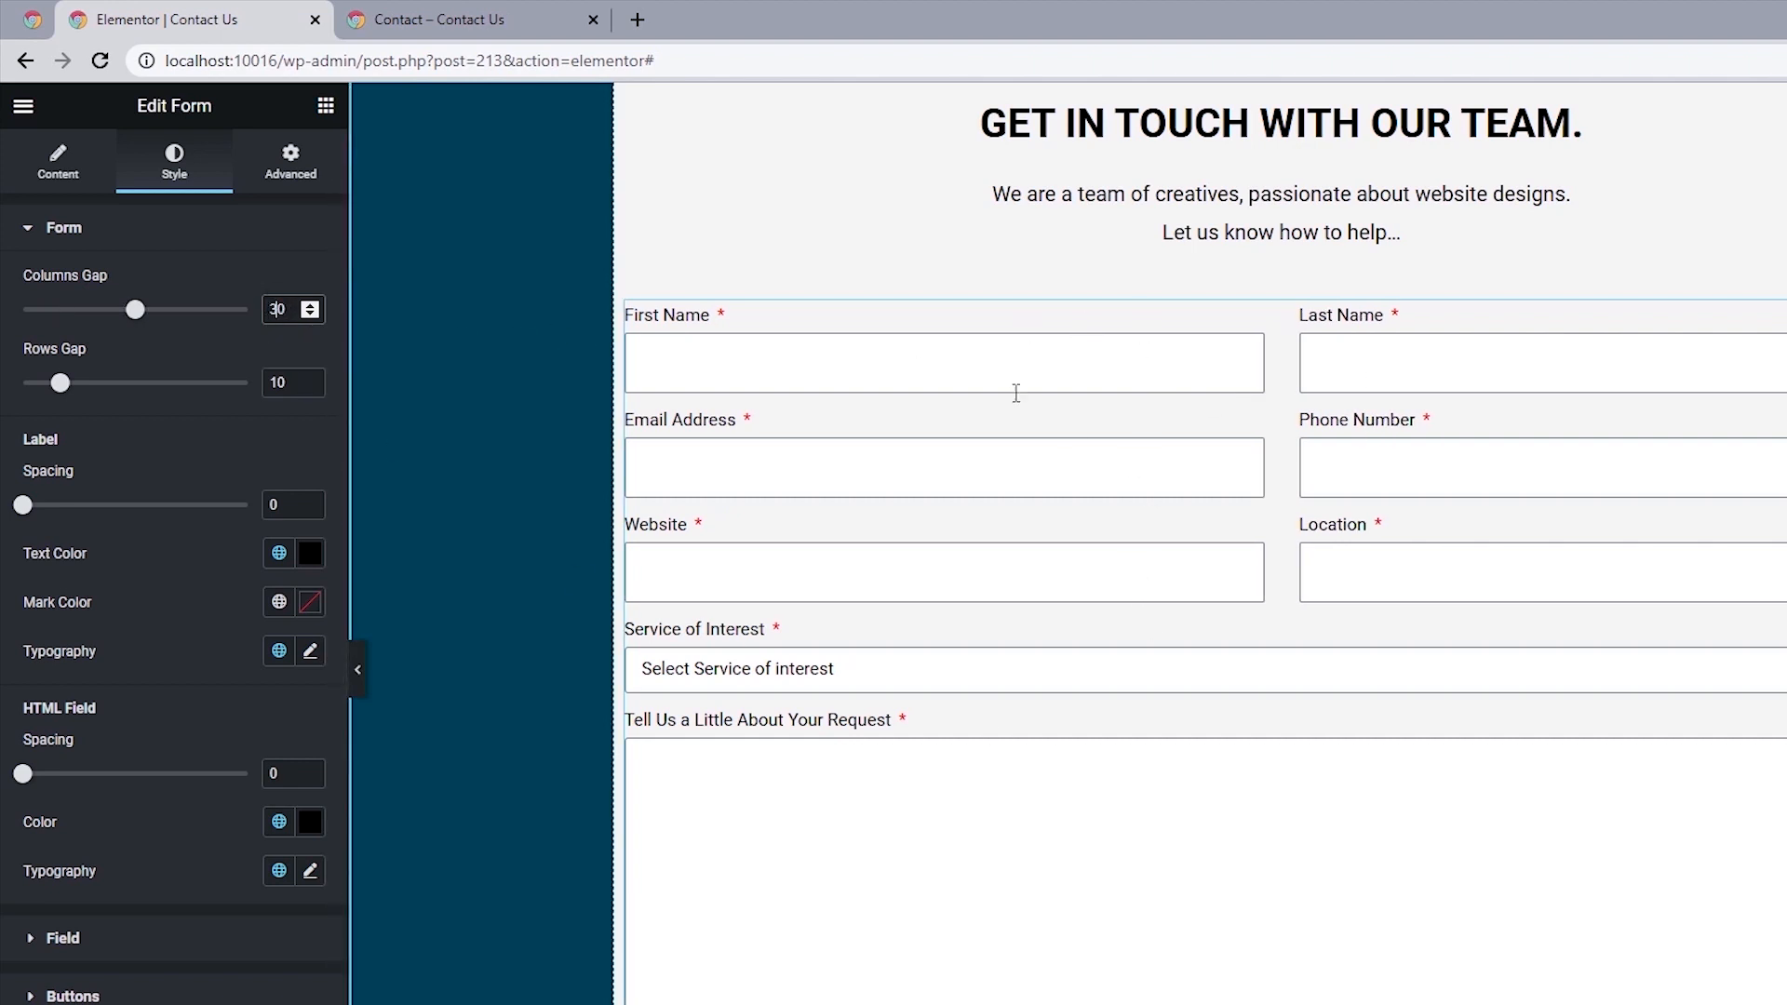
left_click_drag(279, 386, 267, 386)
type("5")
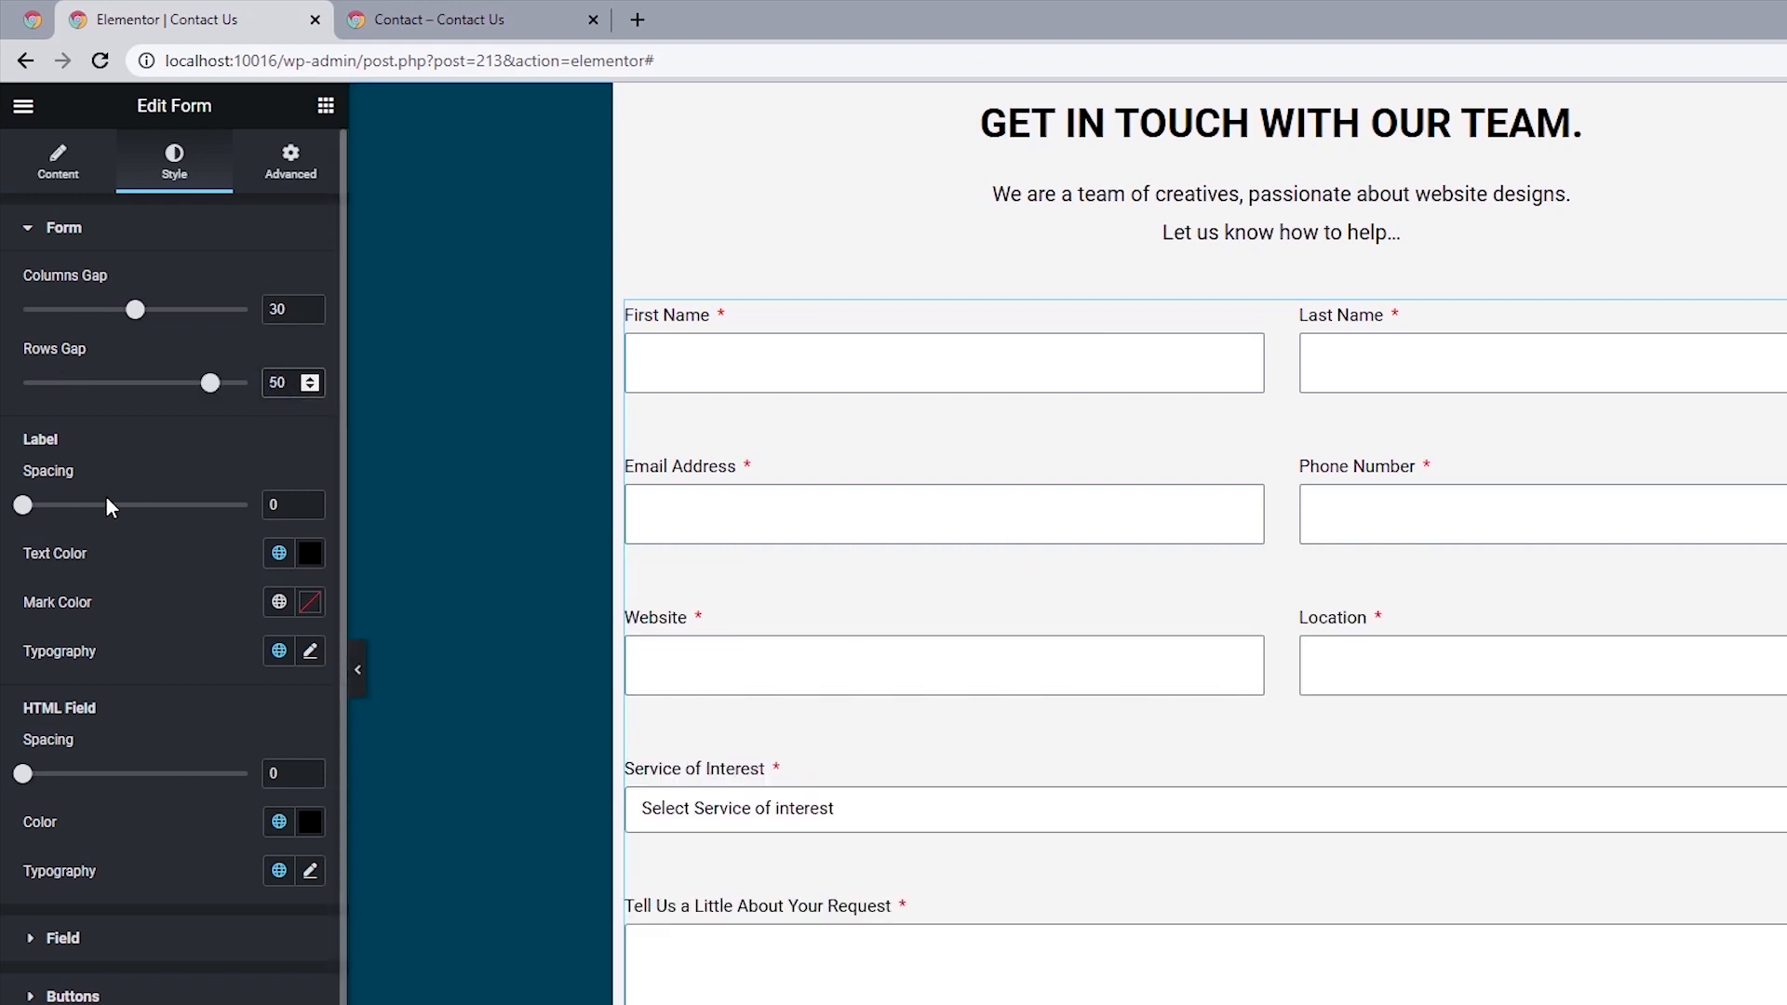
Set the form's label spacing to 5 and the required mark color to the Secondary global color.
left_click_drag(61, 440, 14, 433)
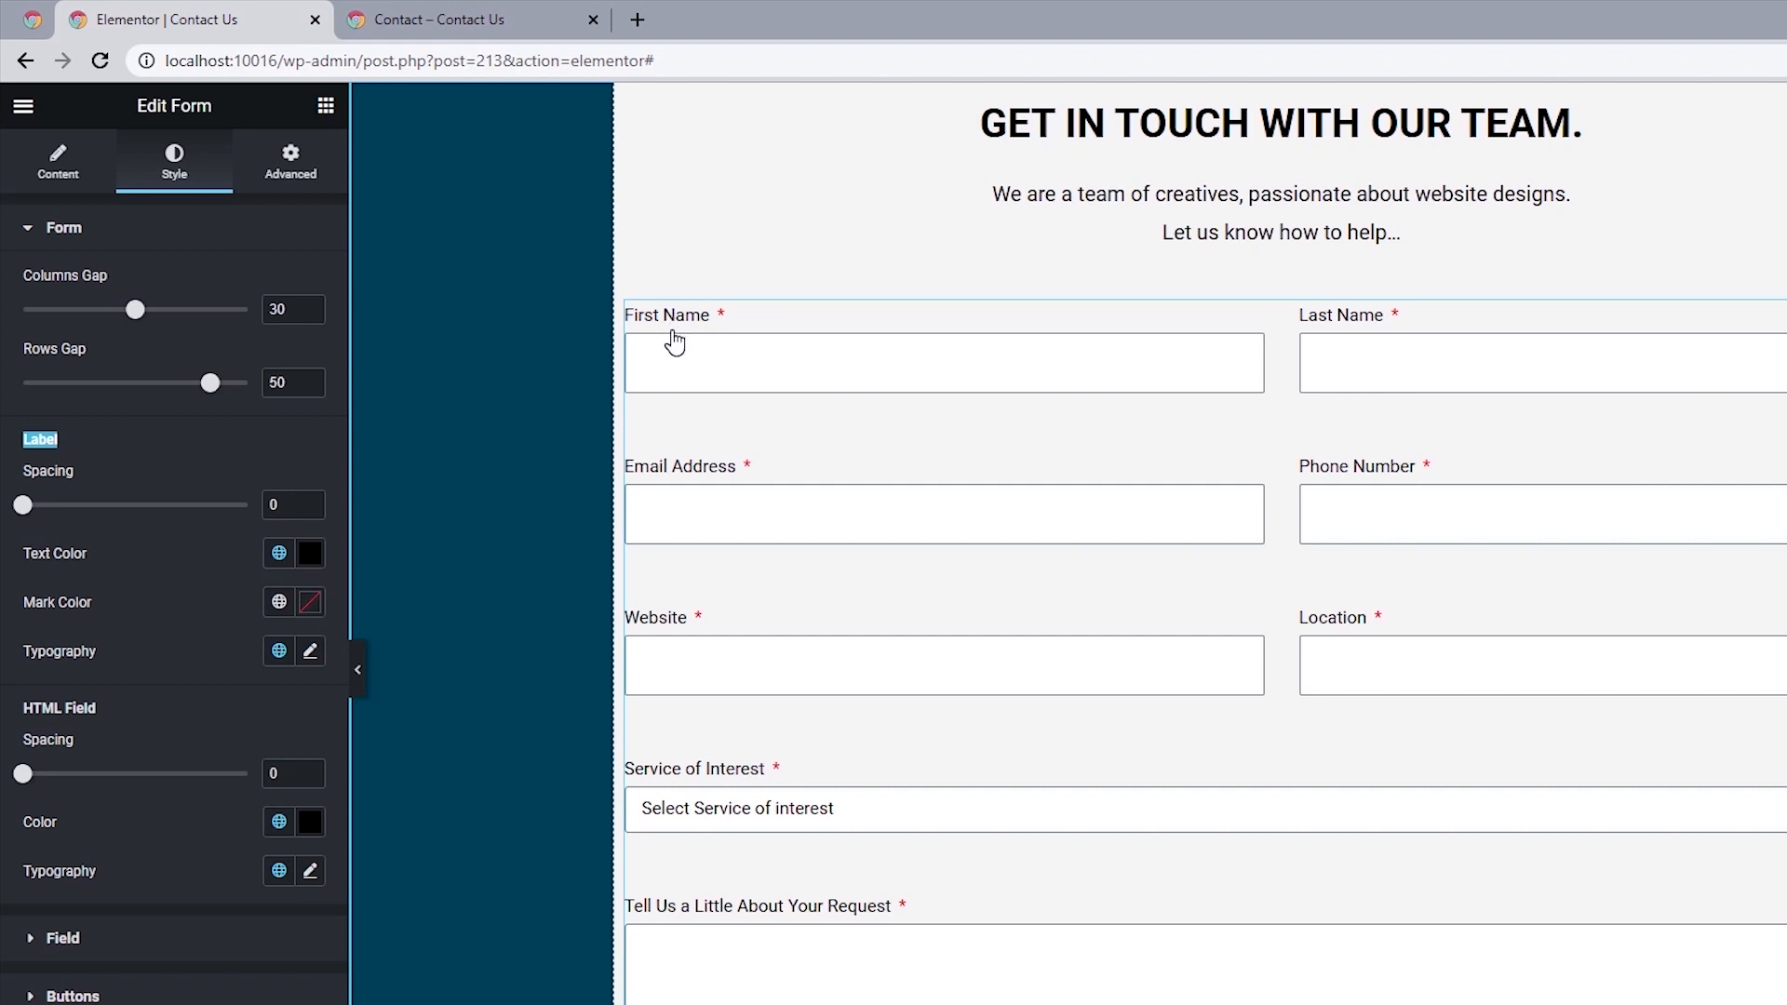
double_click(276, 504)
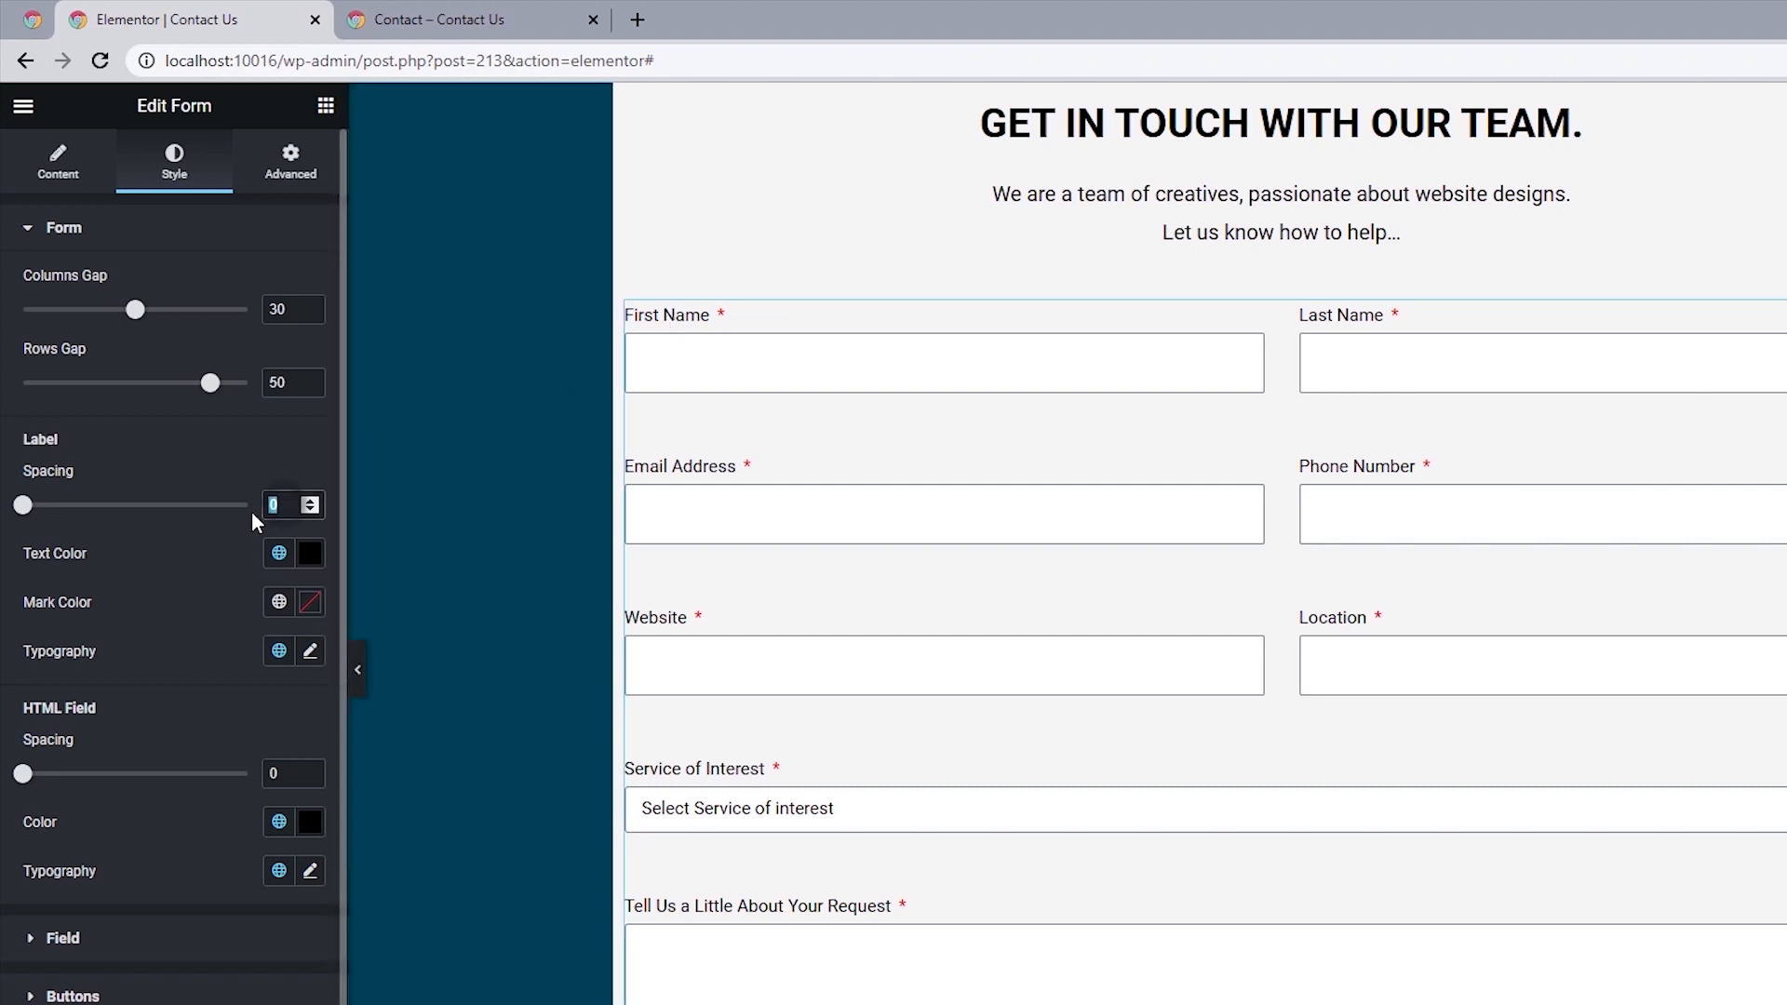
type("5")
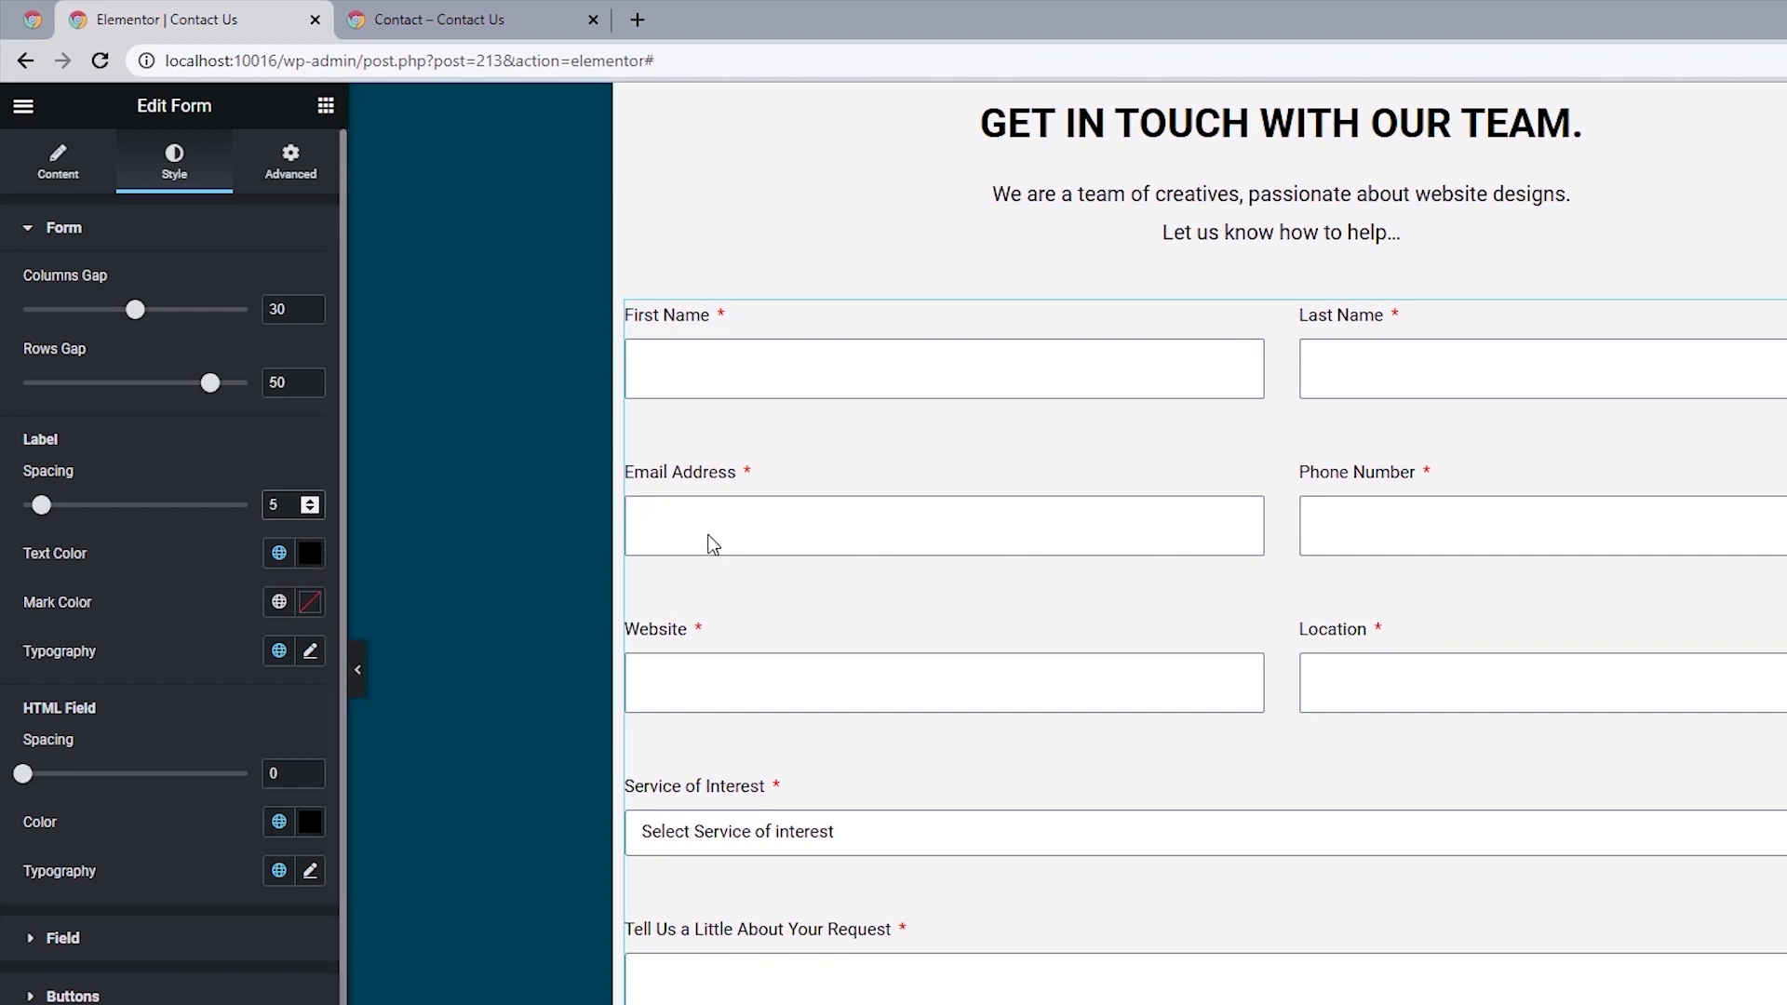
left_click(279, 605)
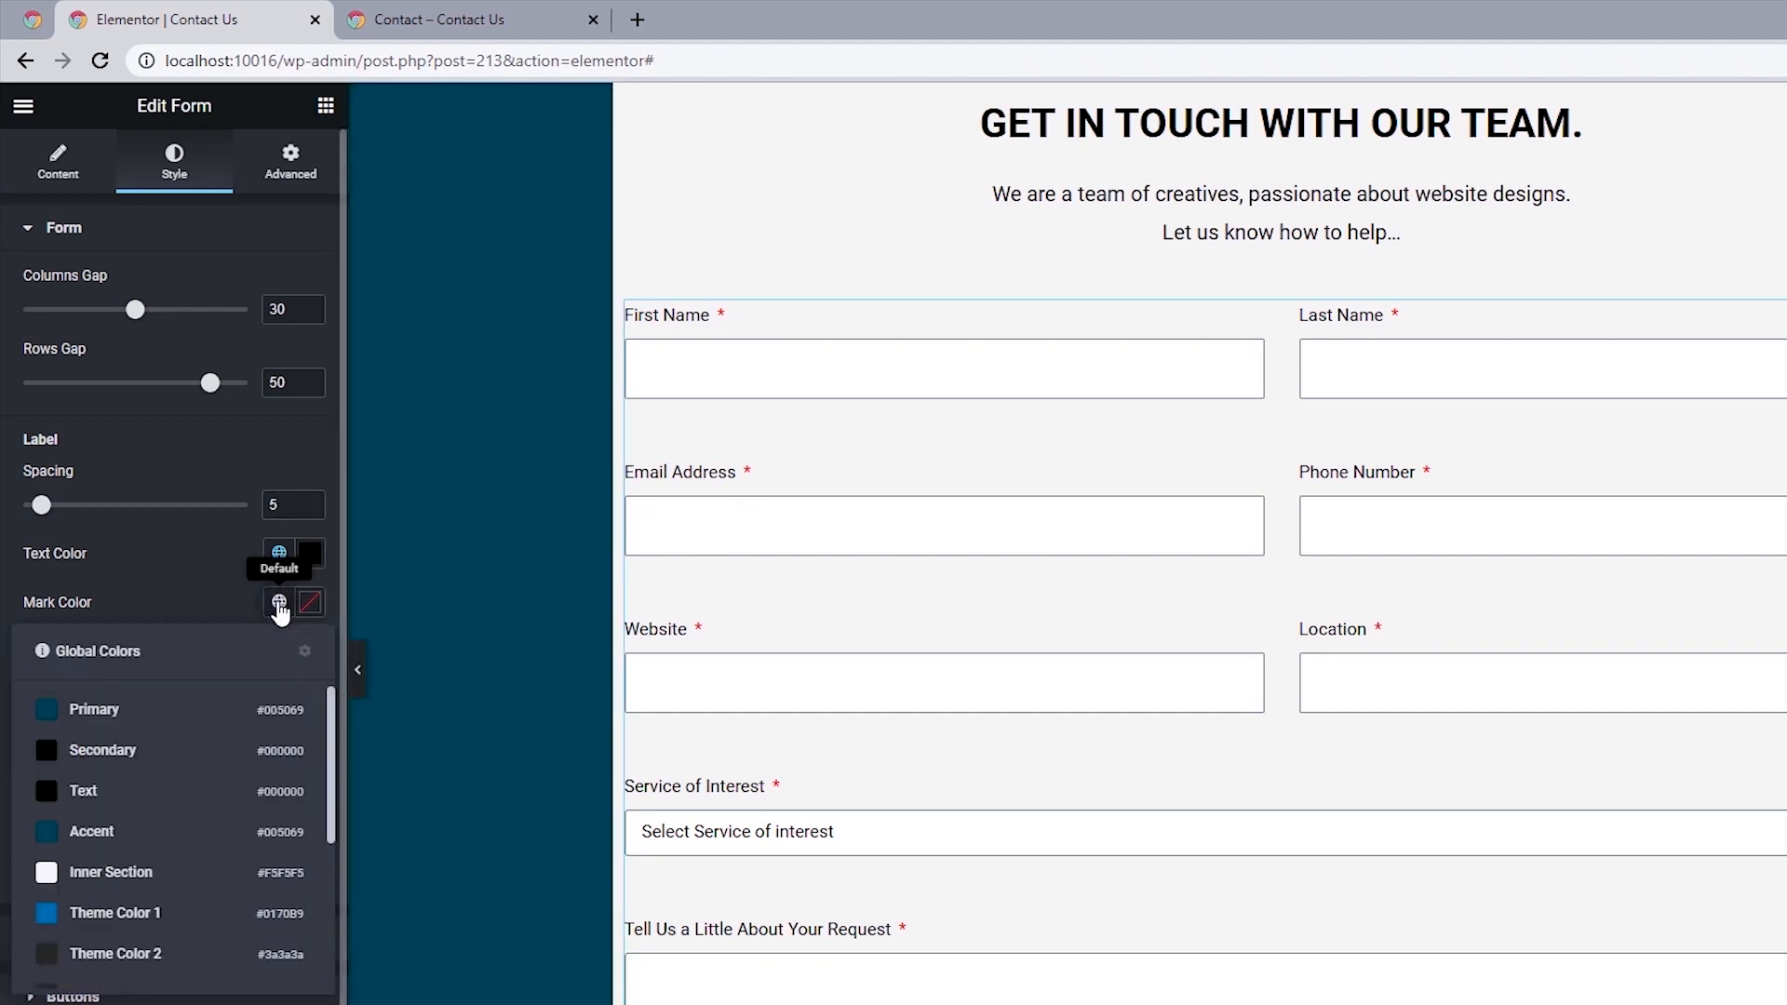
left_click(102, 752)
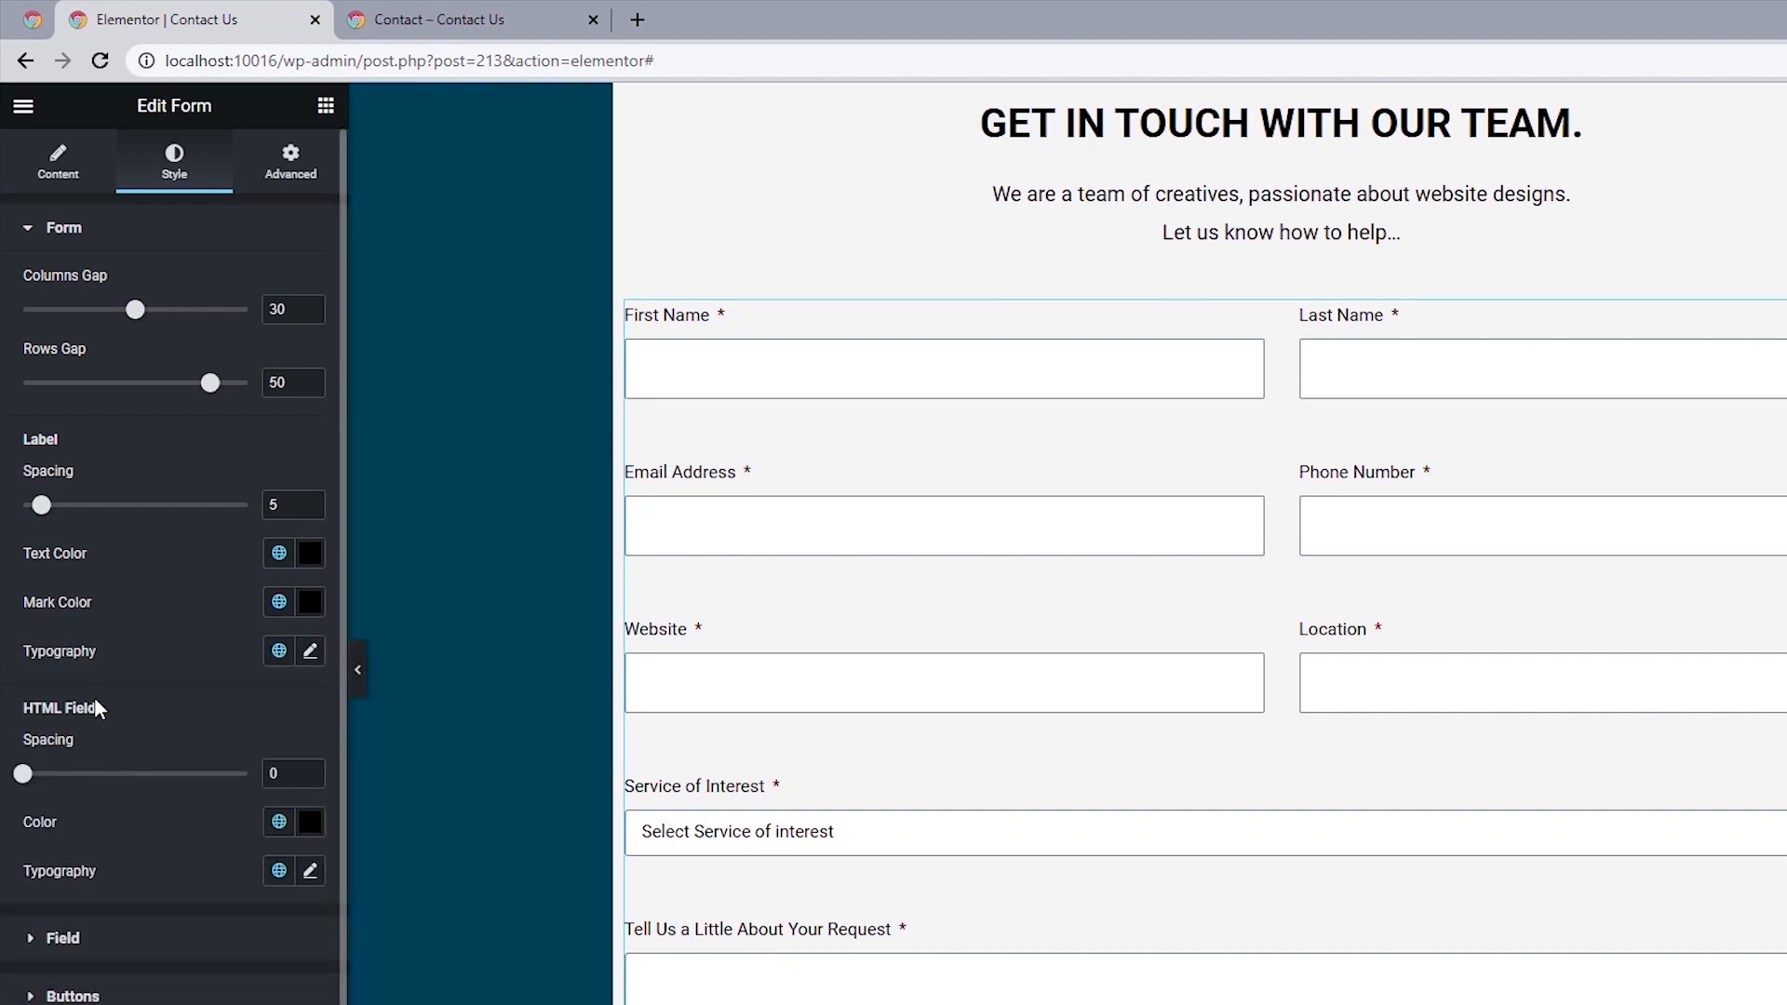
Apply the Secondary global font to the form labels and set their text size to 18 px.
left_click(278, 656)
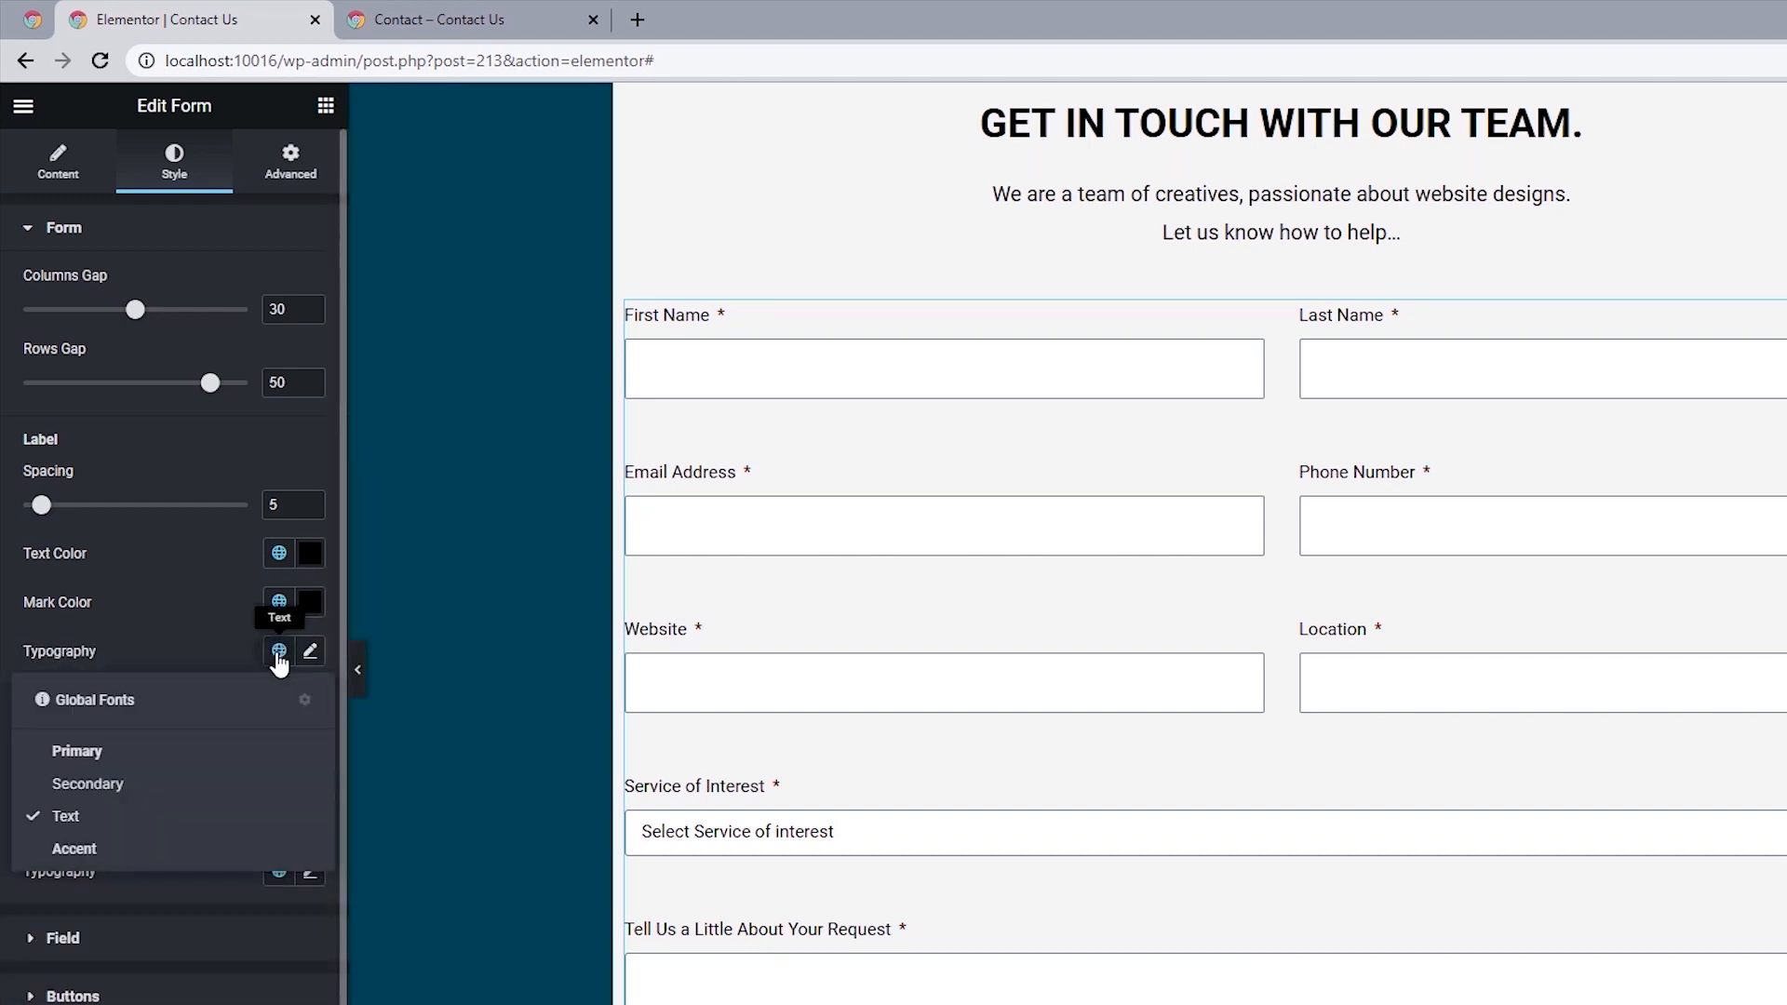
left_click(112, 784)
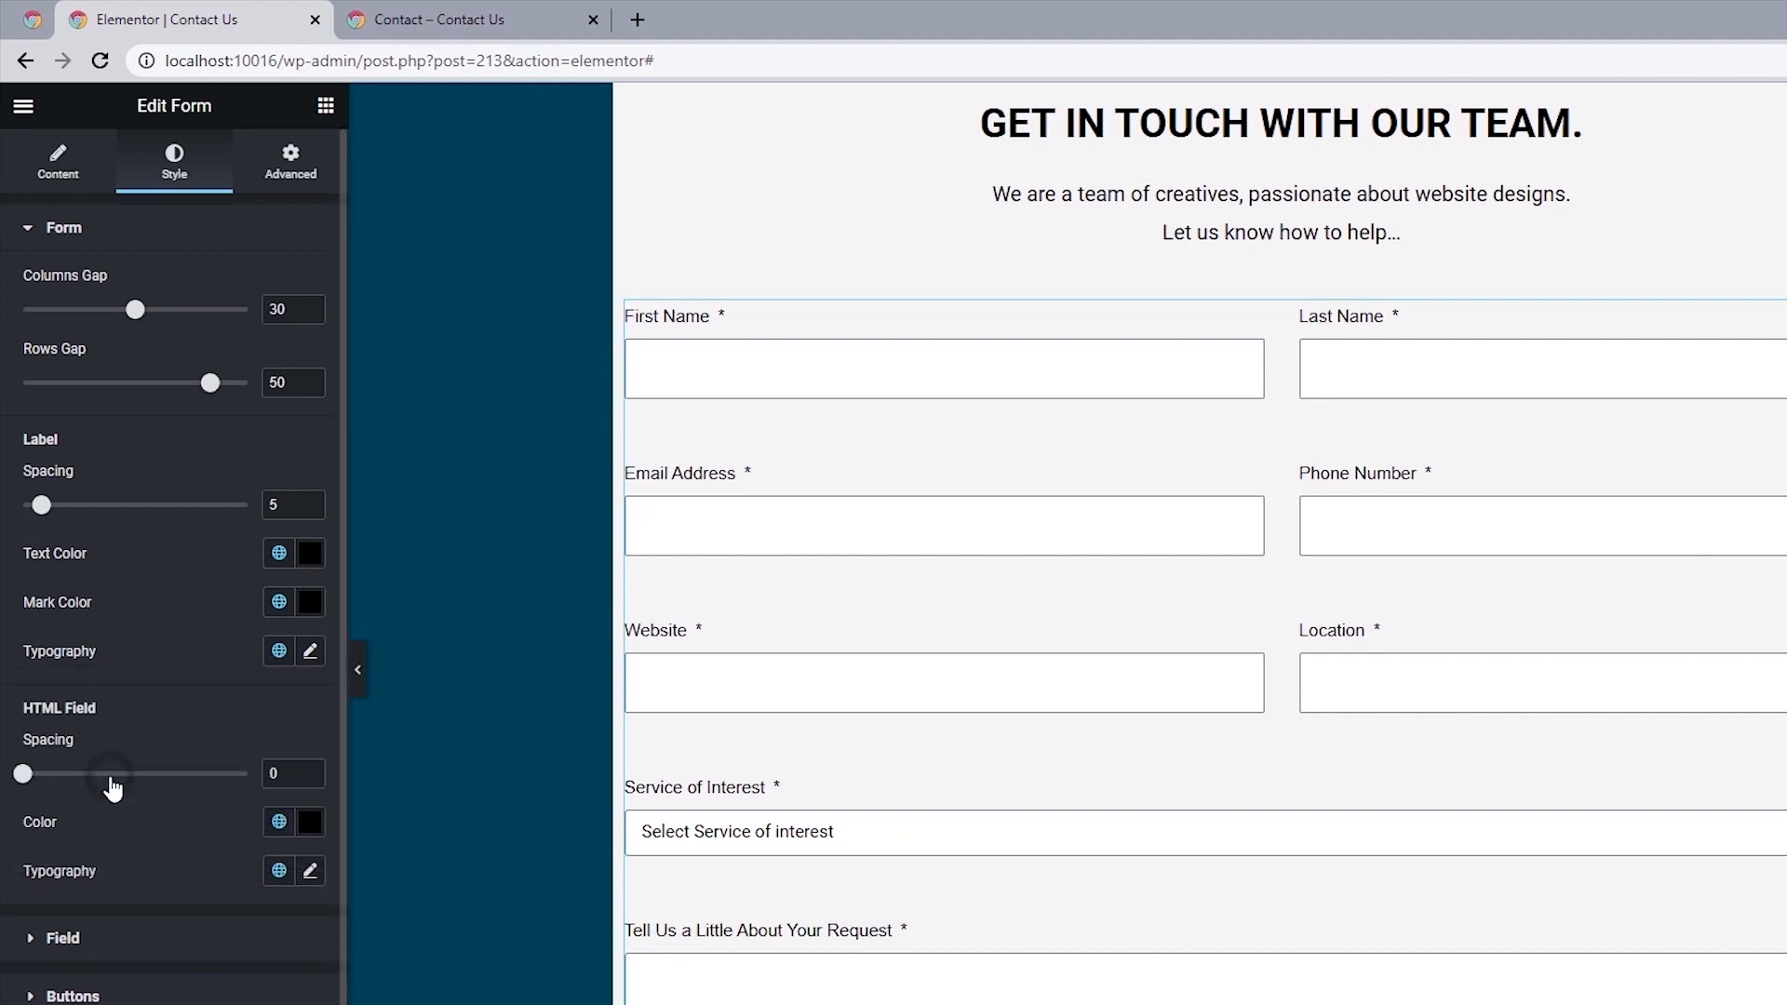
left_click(309, 656)
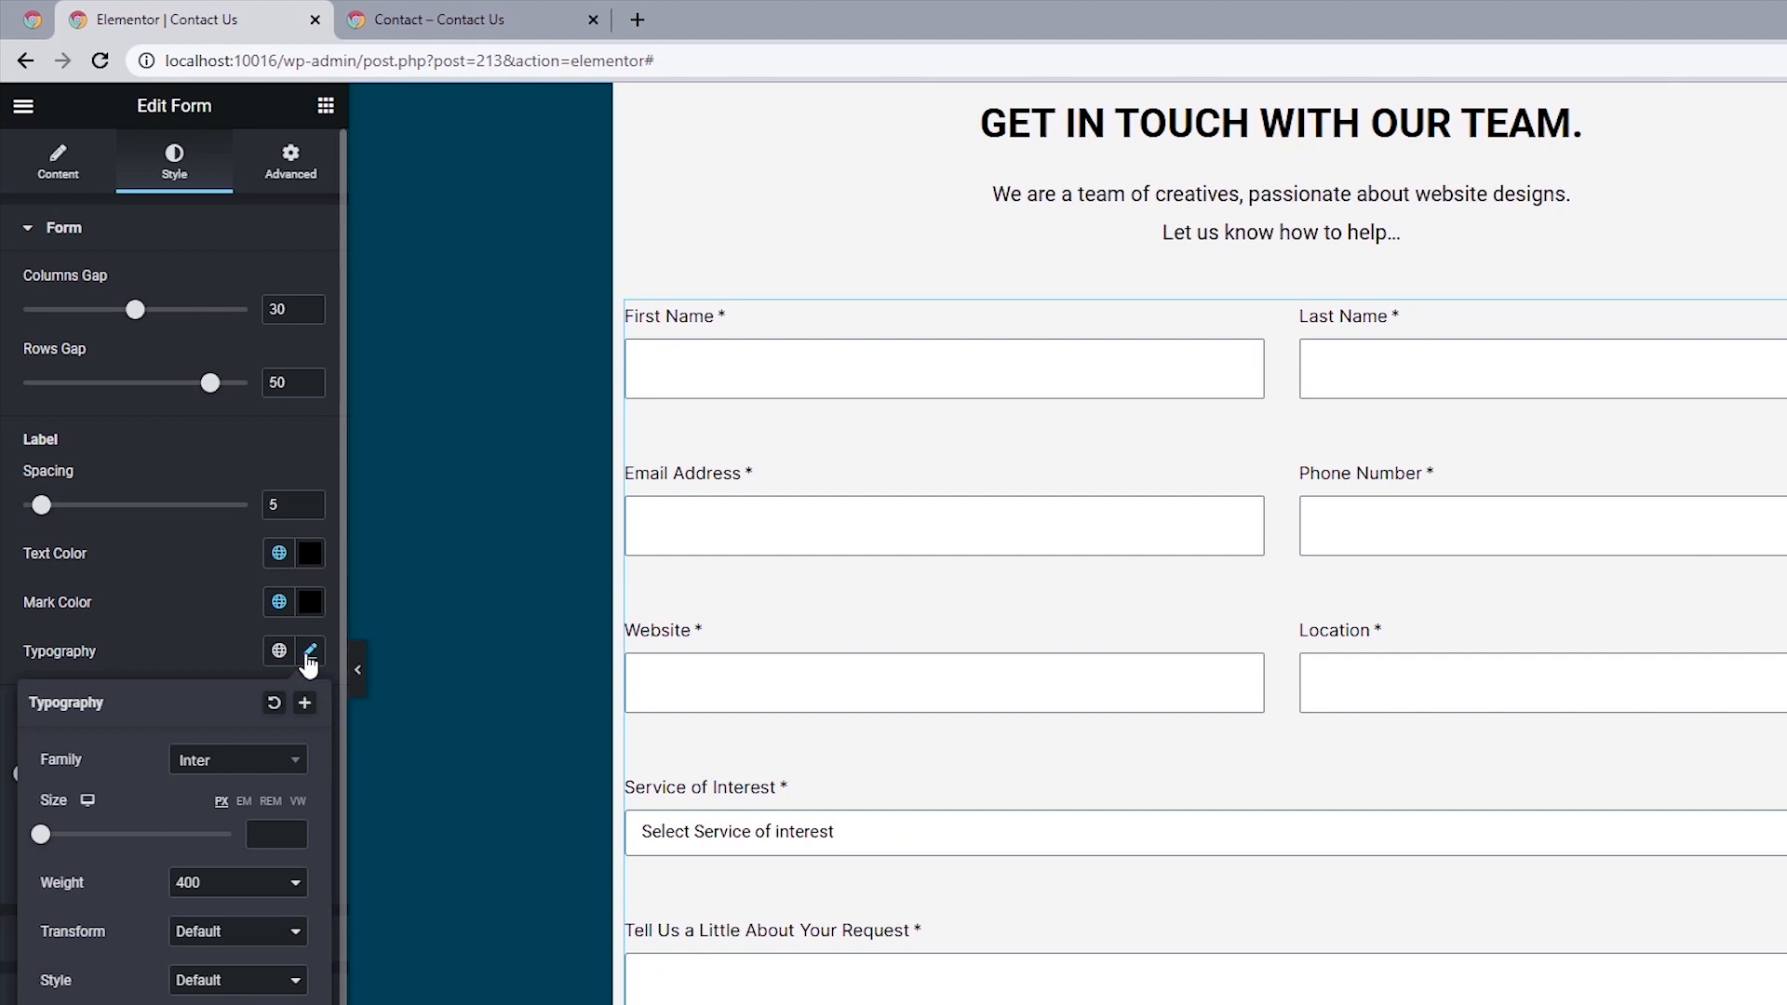
left_click(256, 833)
type("18")
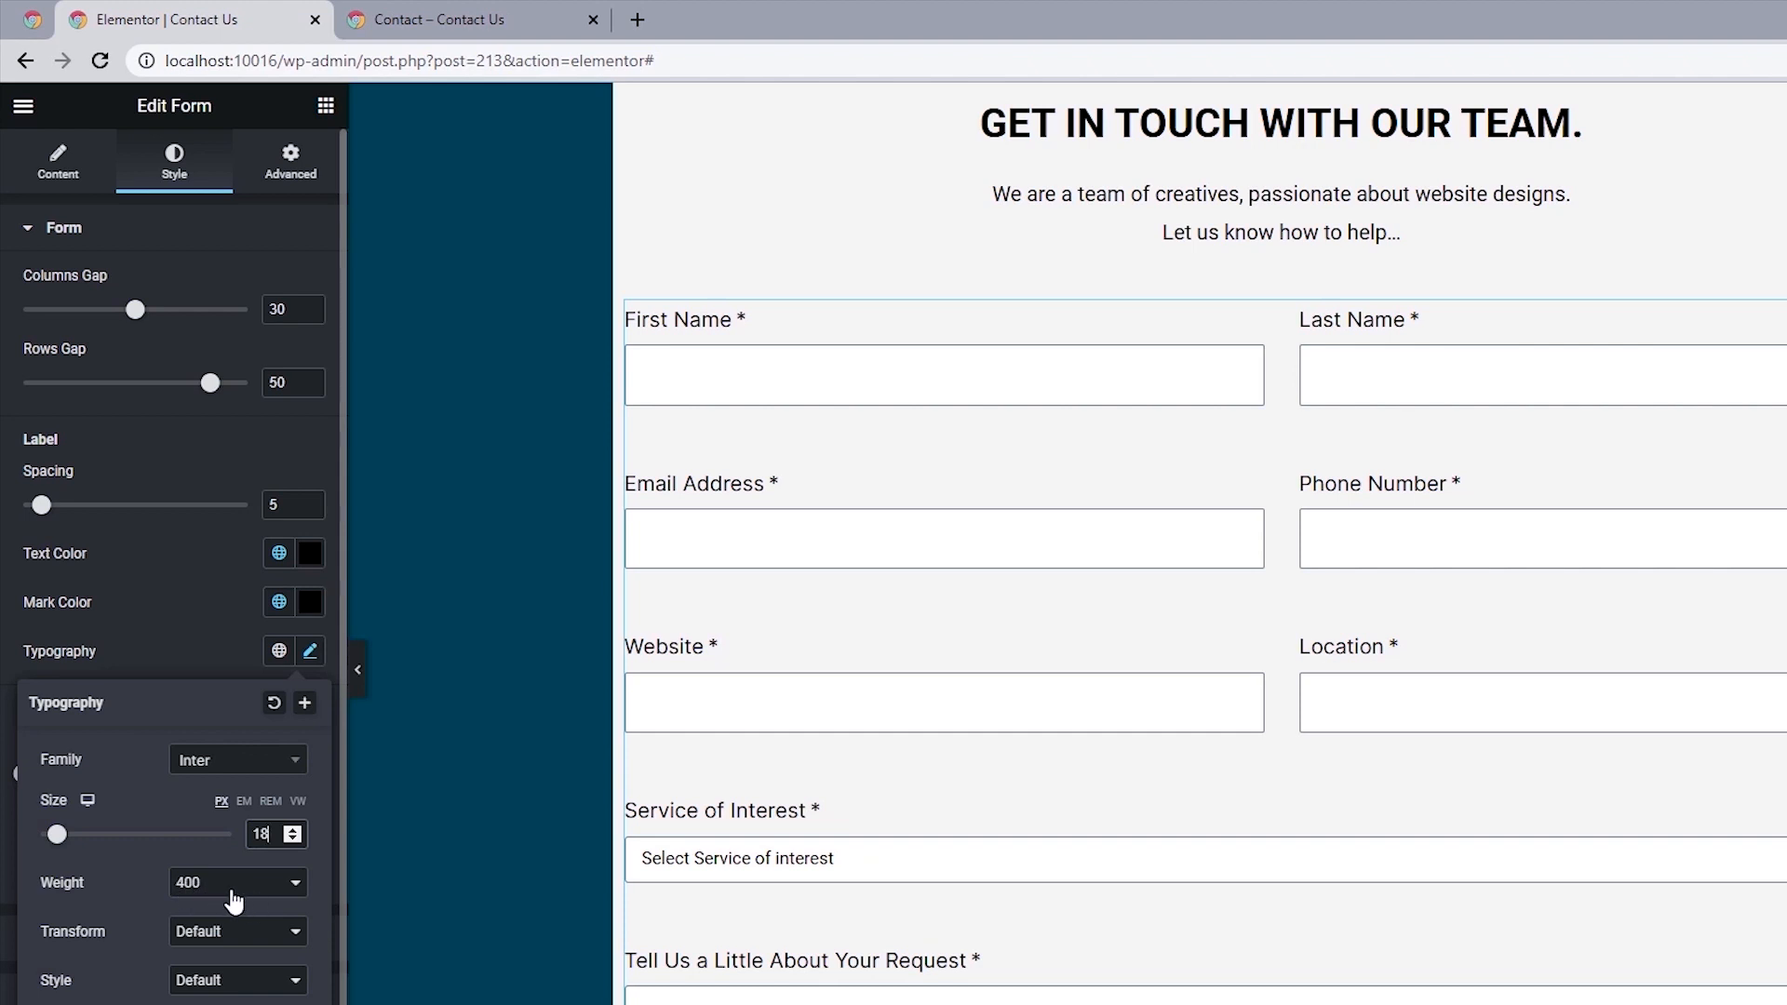
left_click(2, 672)
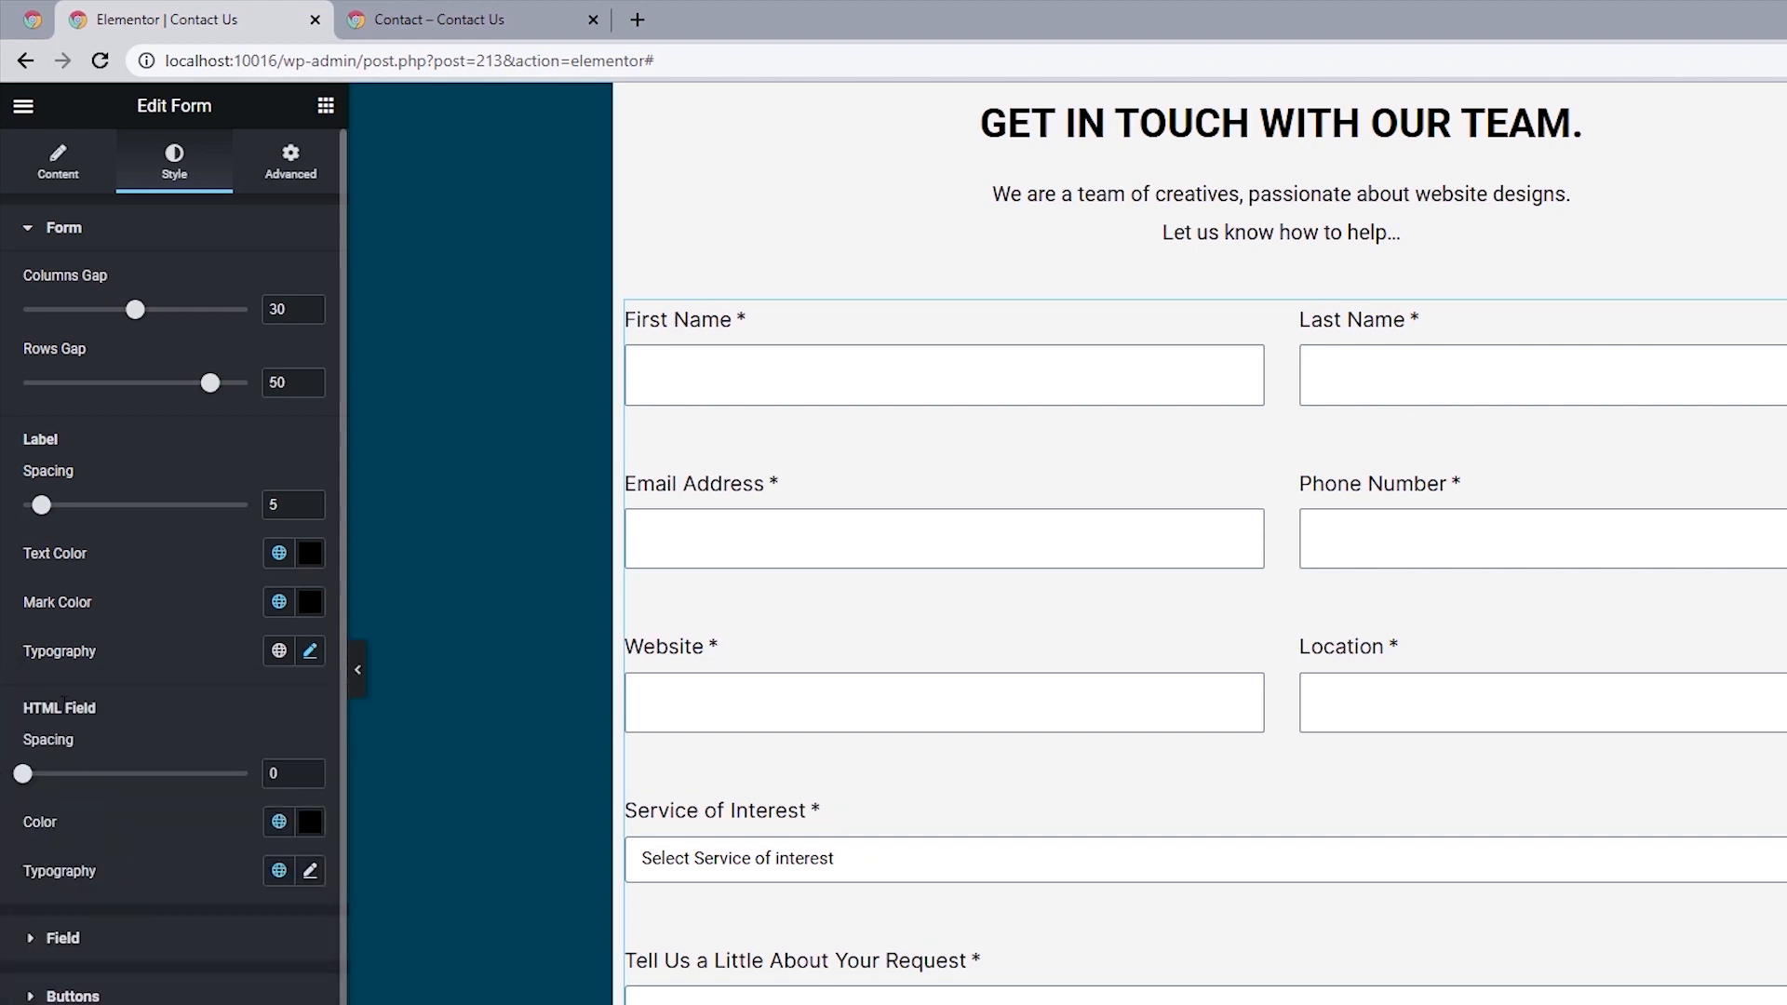
Set the text color of the form's input fields to #2B2B2B.
scroll(81, 704, "down", 1)
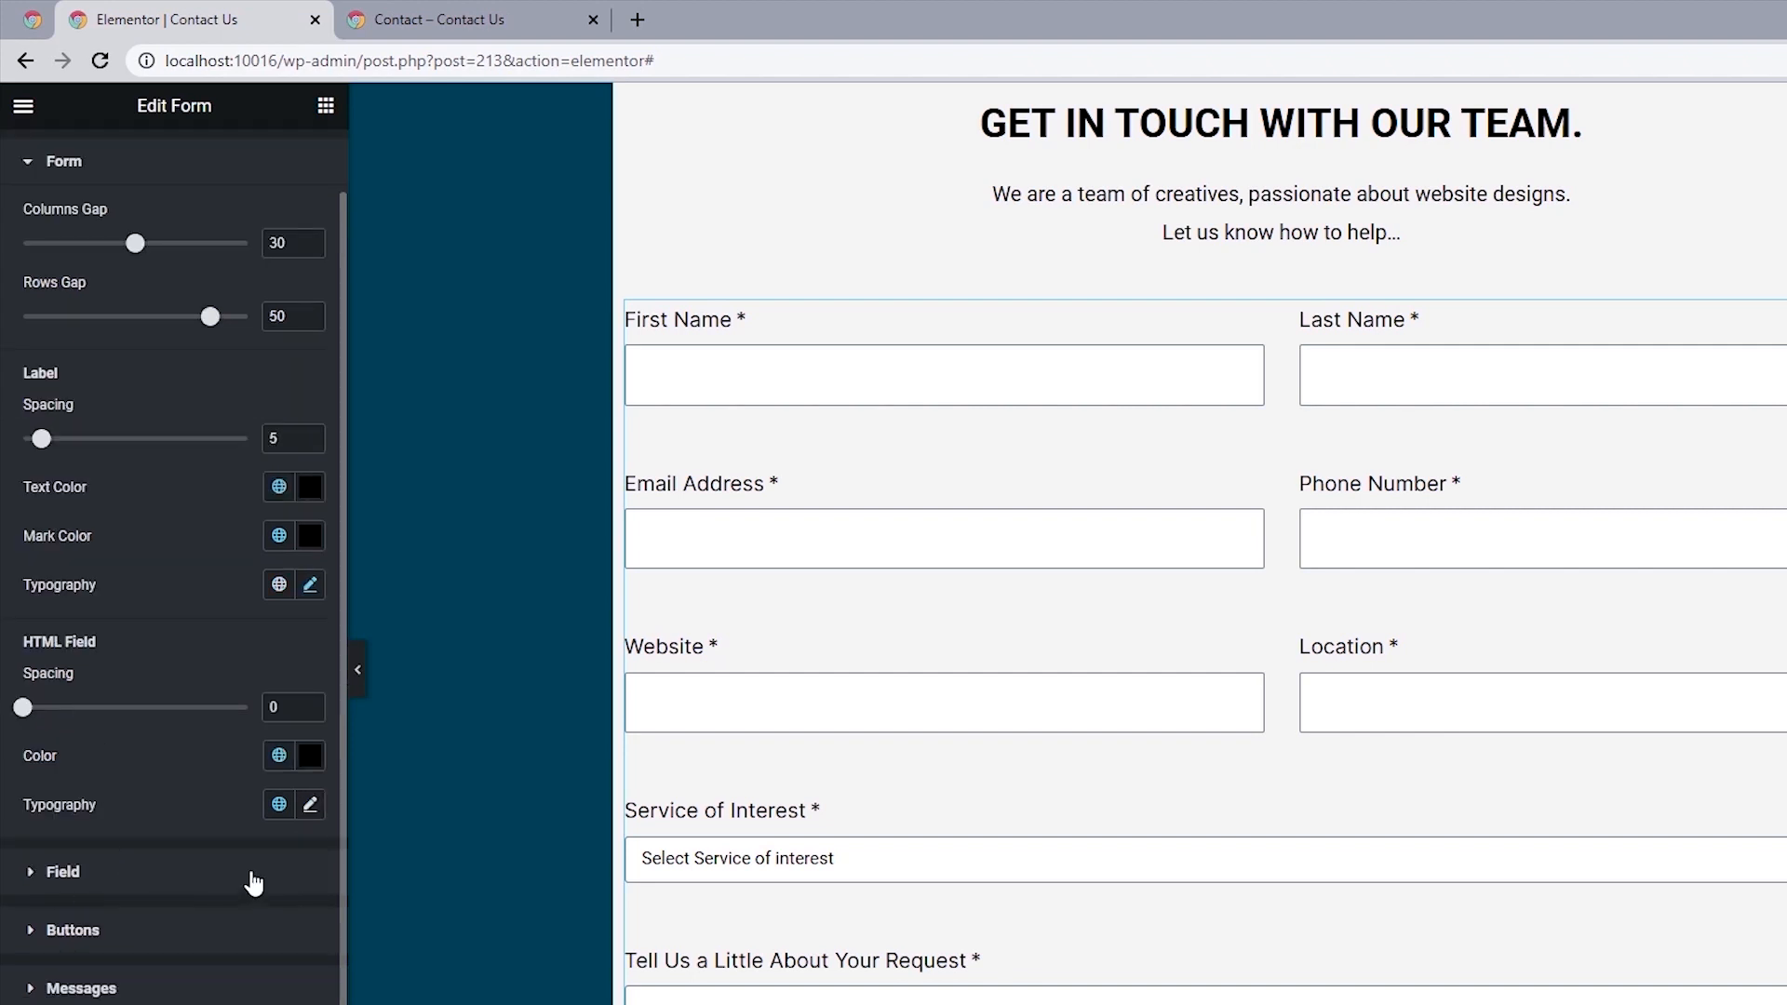
left_click(63, 872)
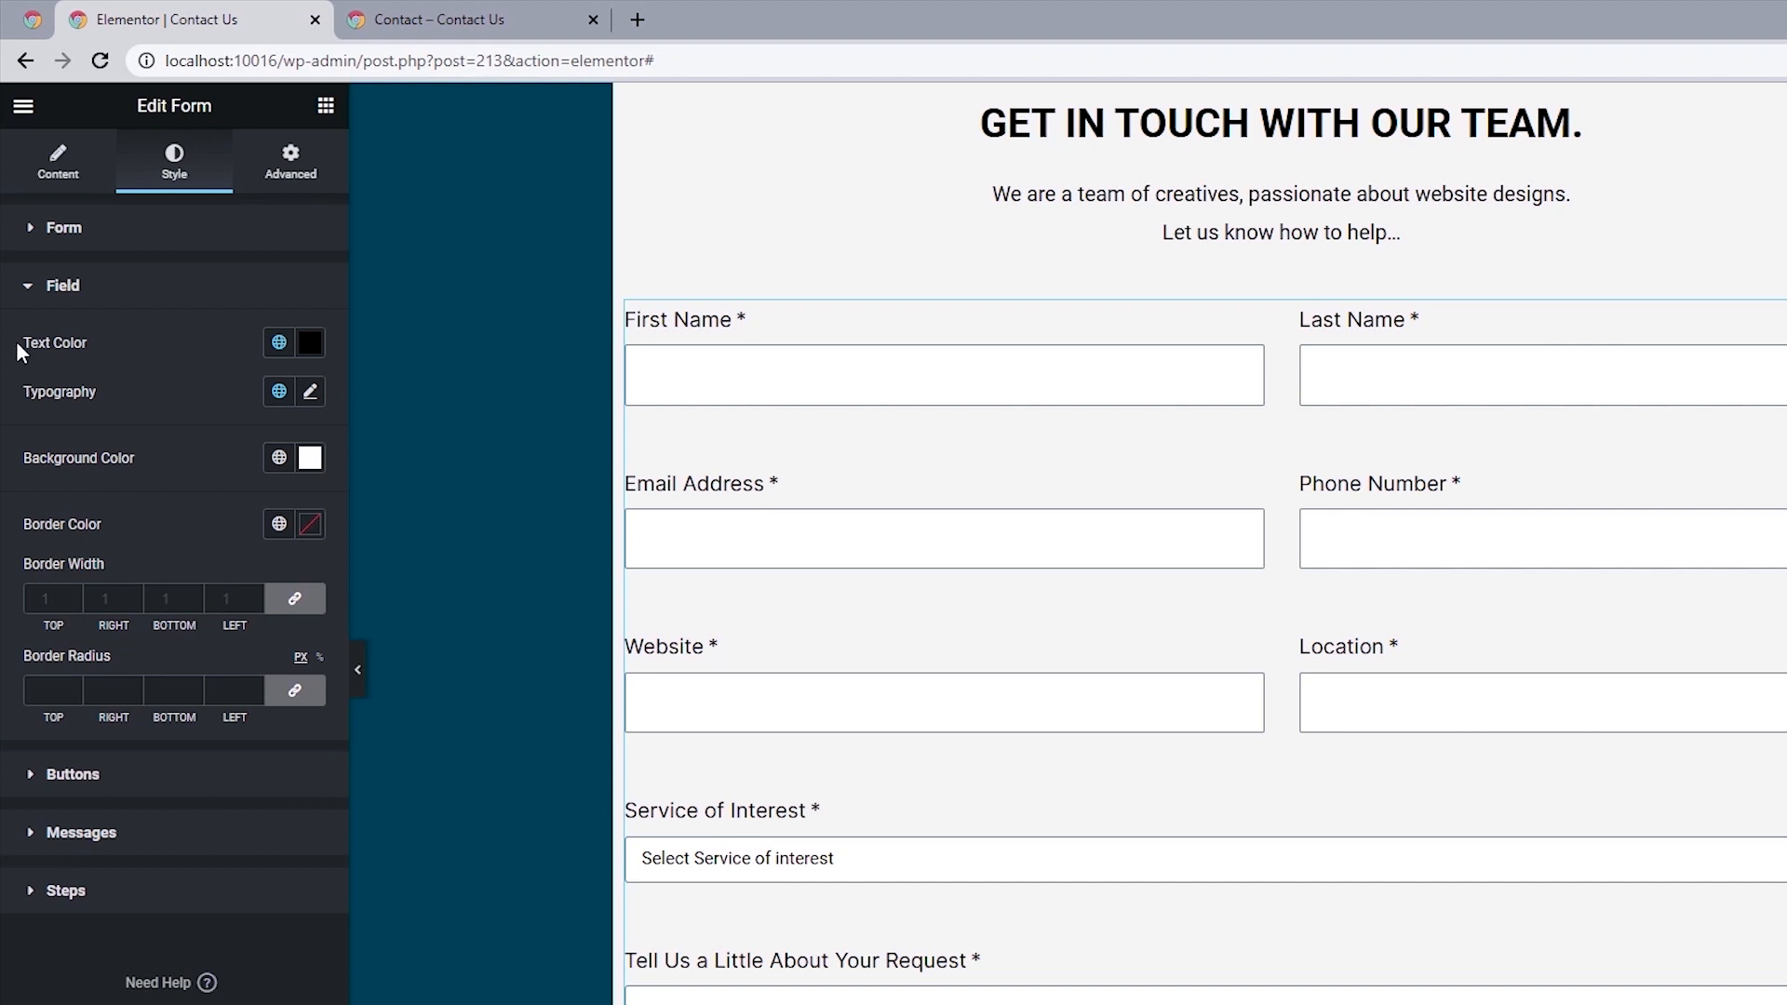
left_click(311, 344)
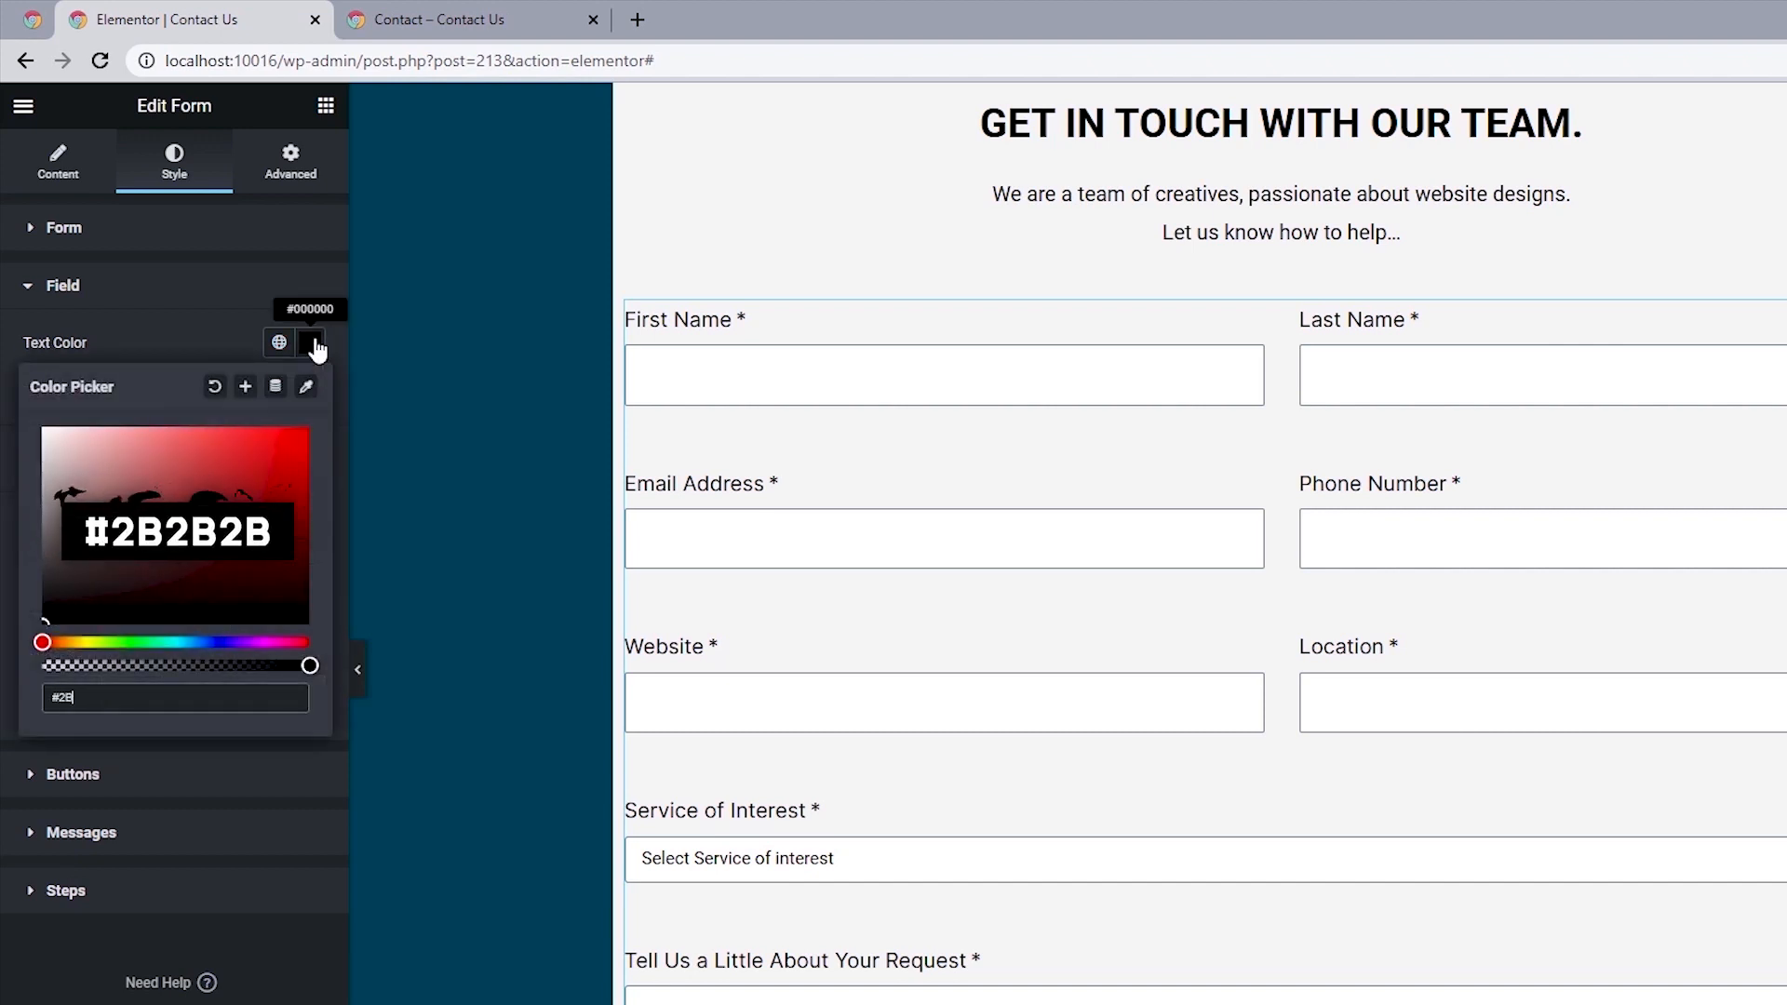
type("2B2B2B")
left_click(3, 384)
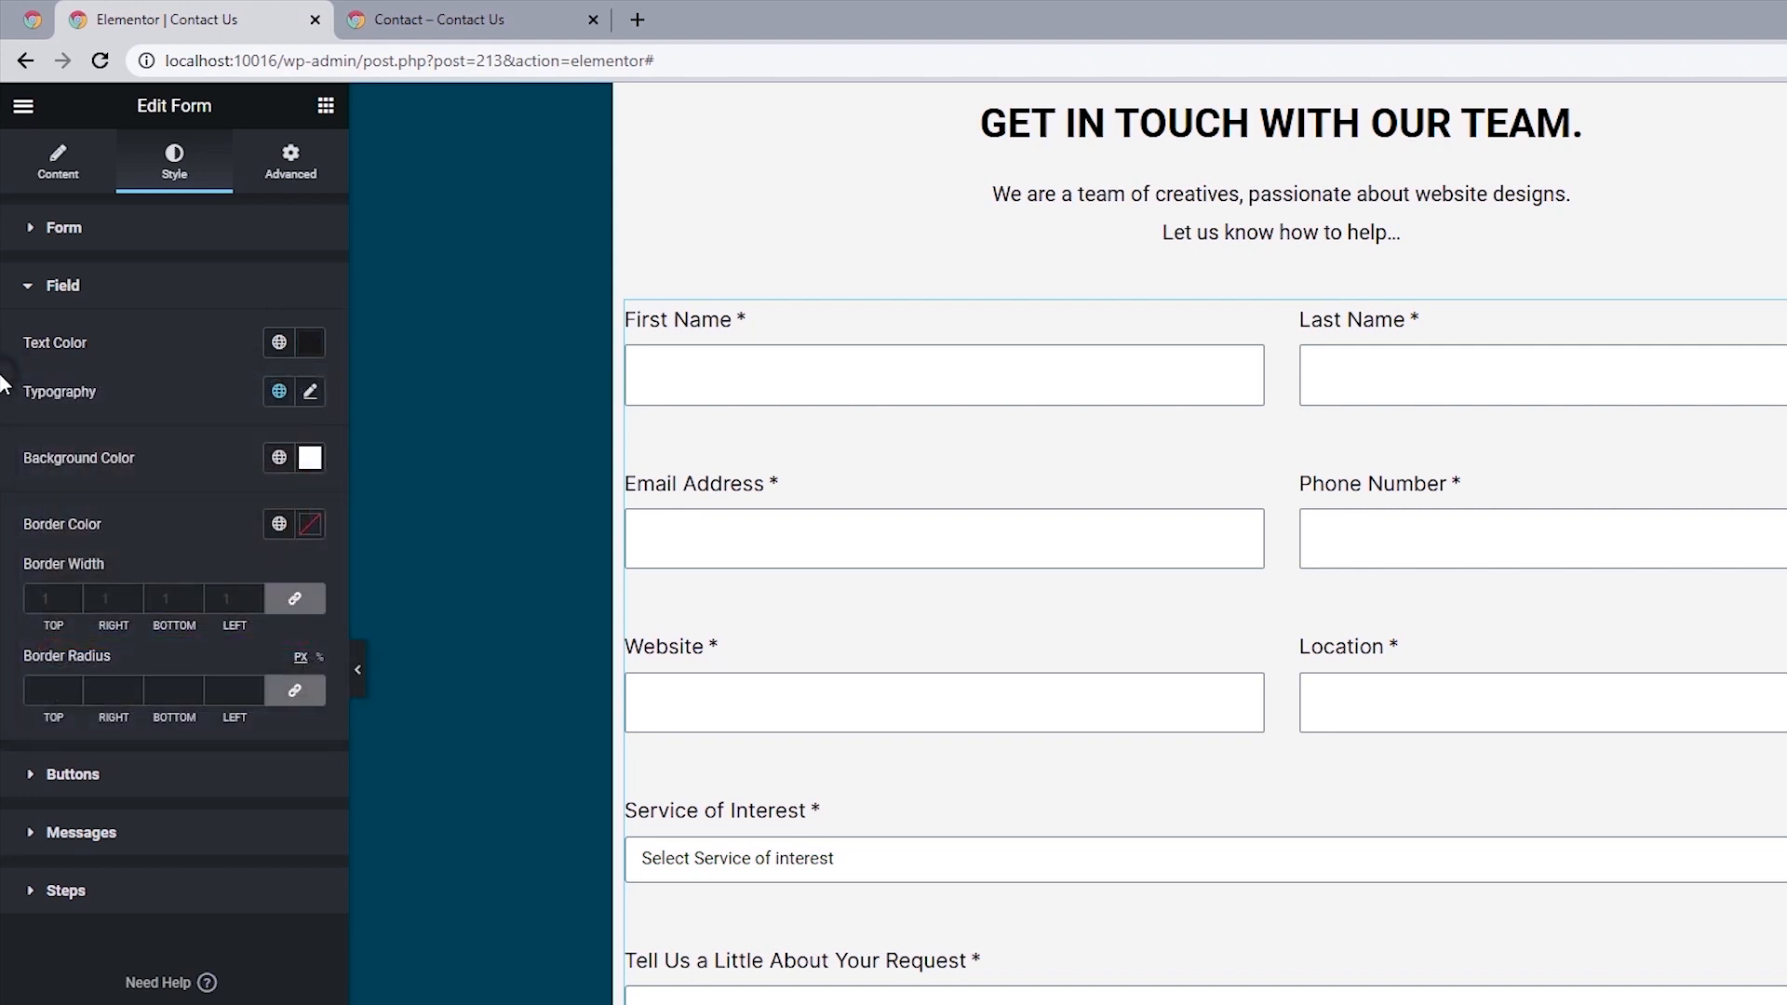
Apply the Secondary global font to the form's input fields and set their text size to 18 px.
left_click(279, 392)
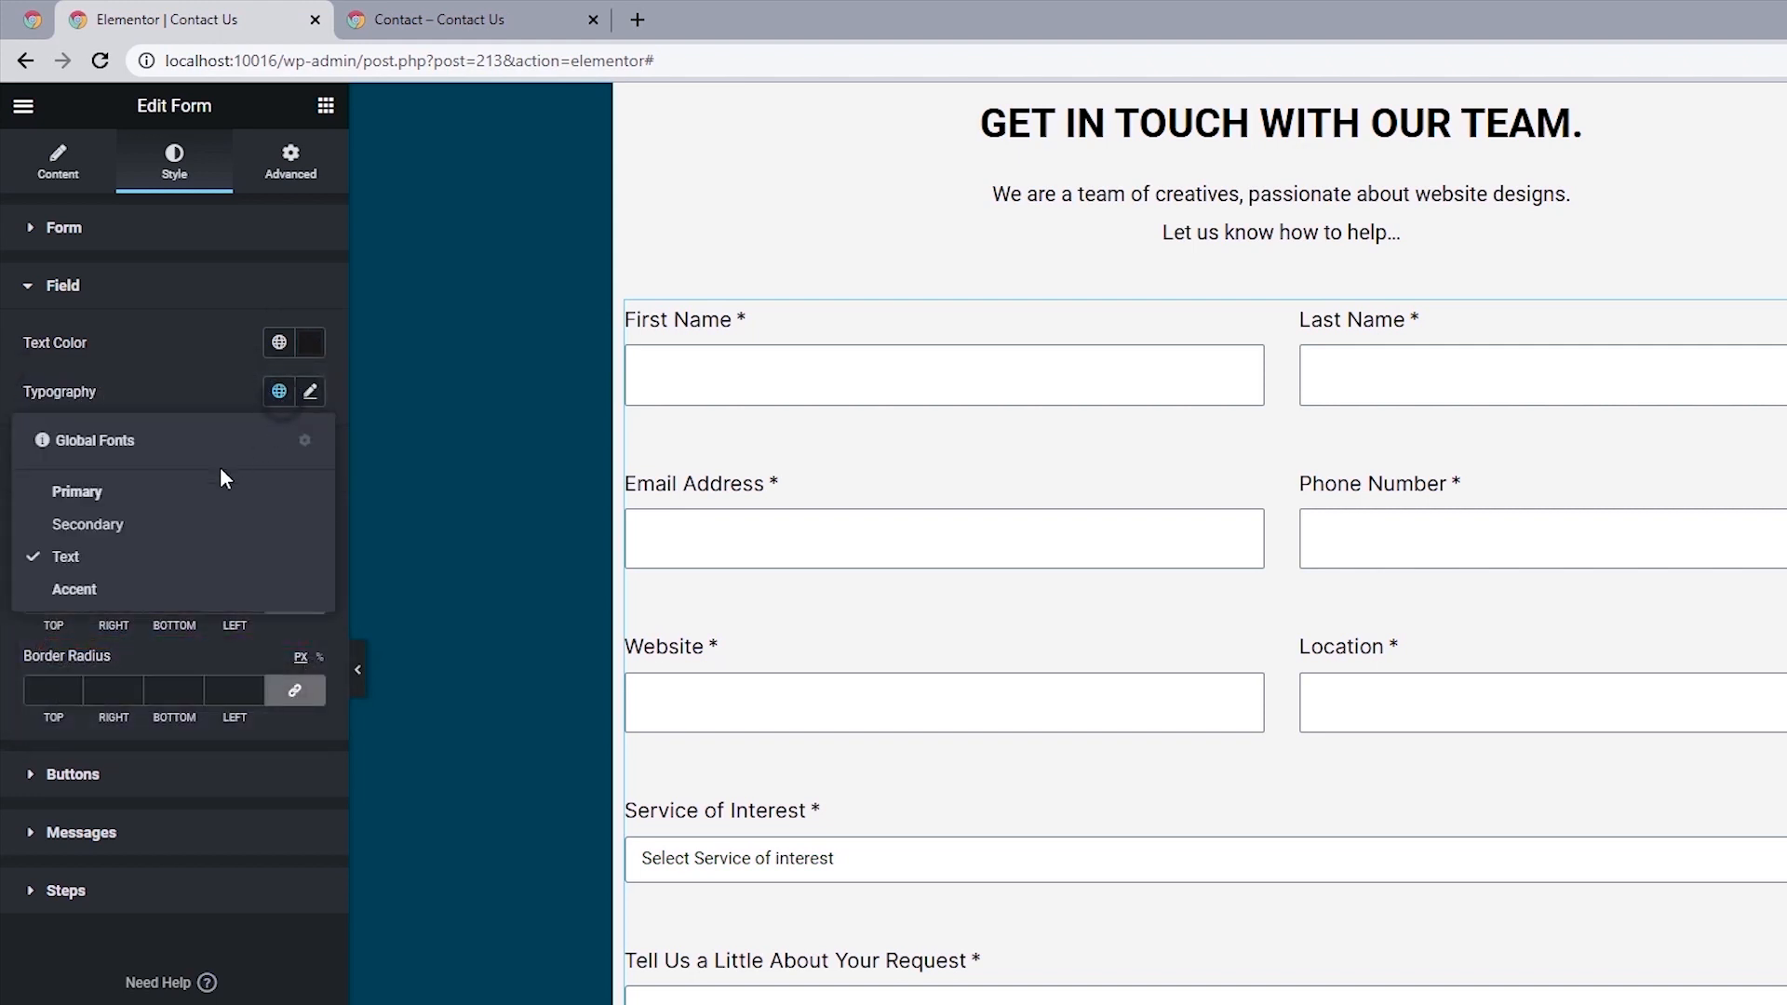
left_click(93, 525)
left_click(310, 391)
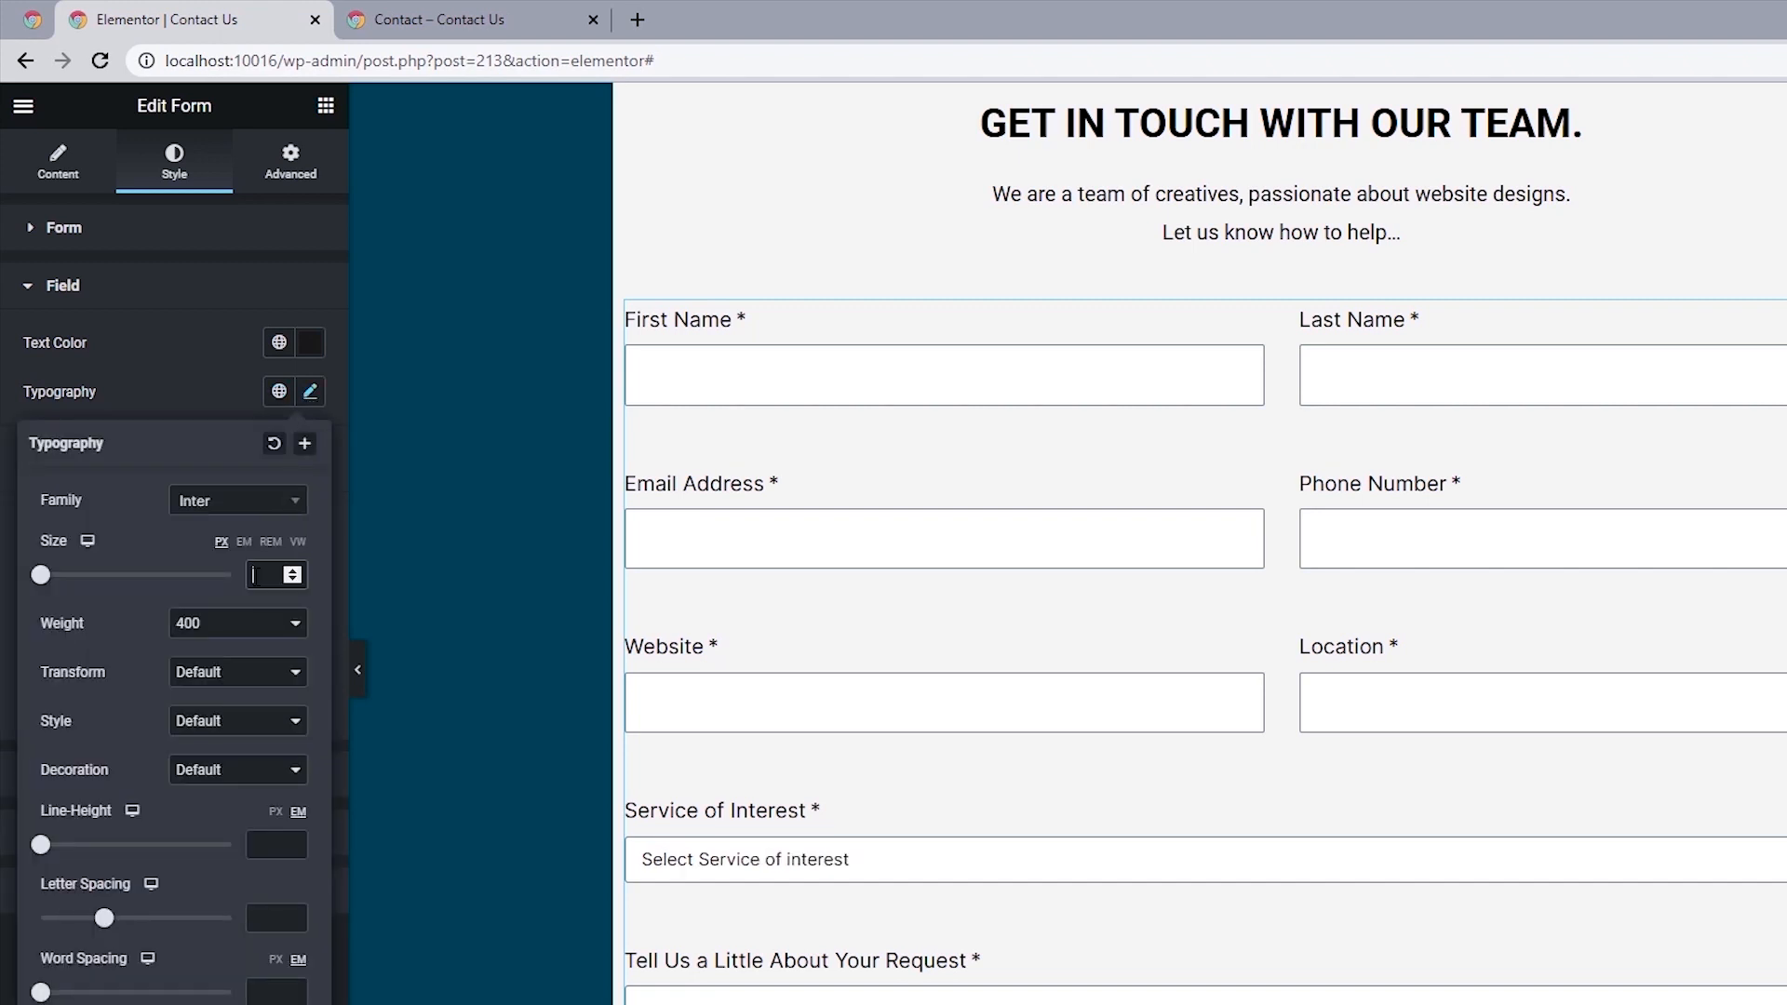
type("1")
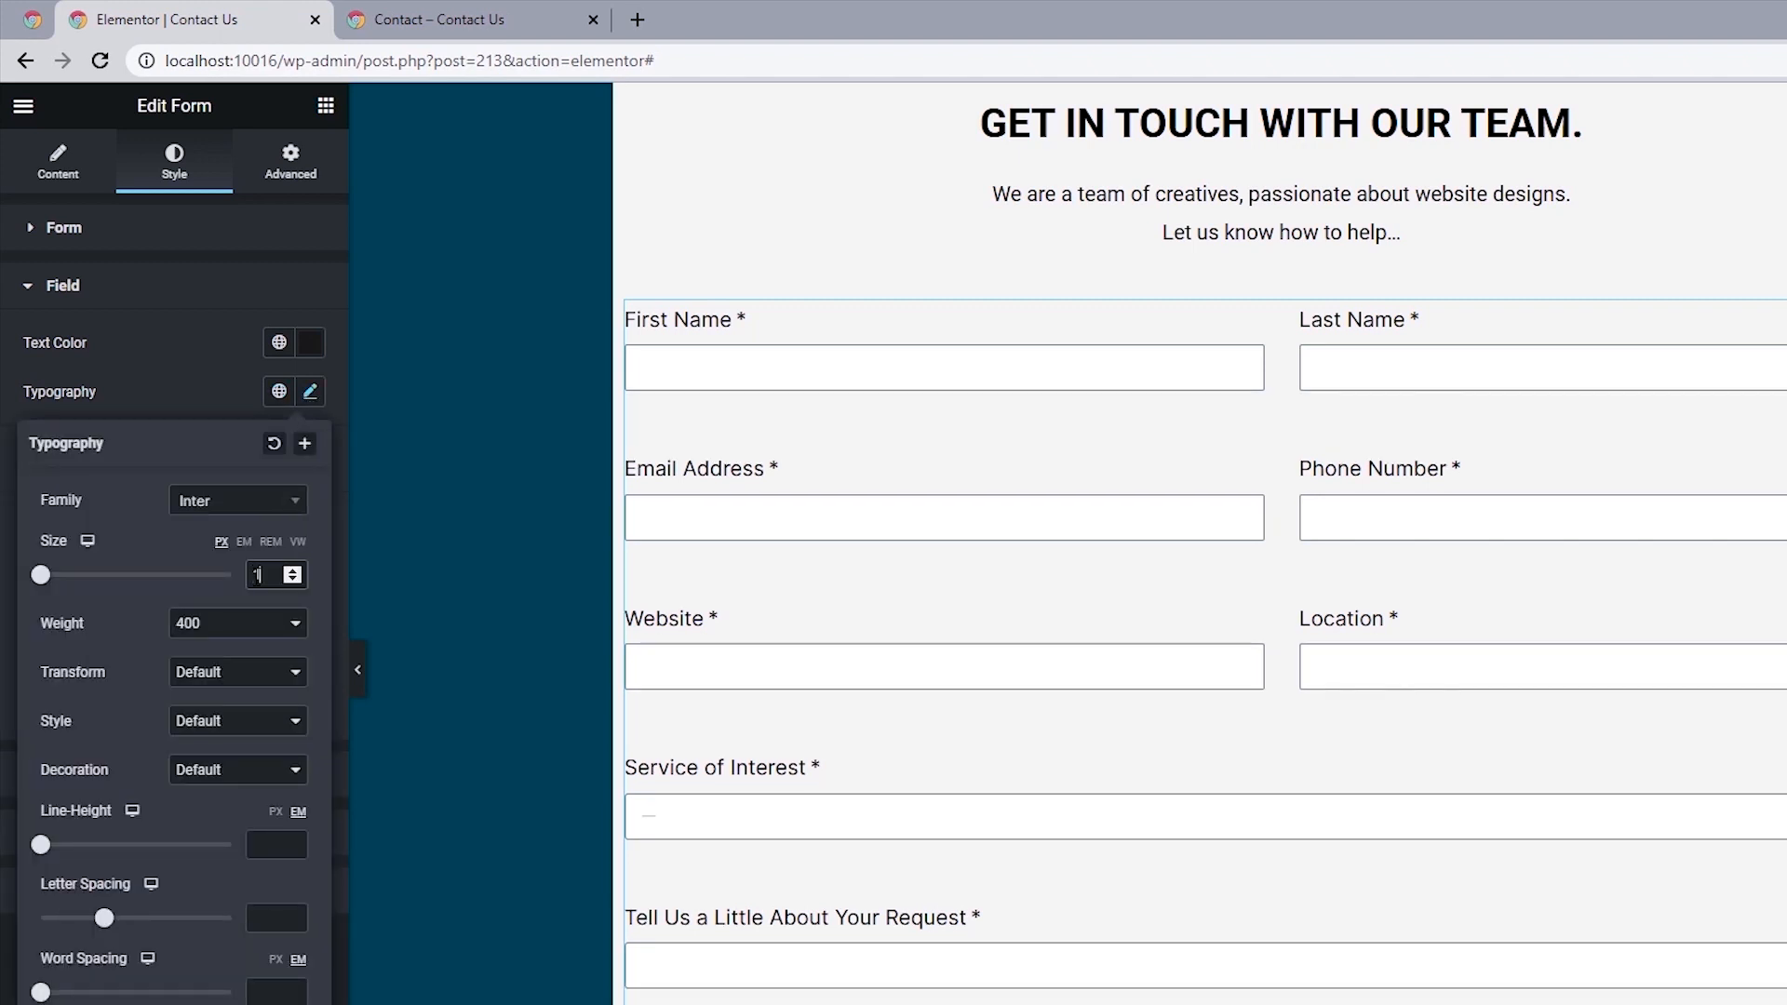
type("8")
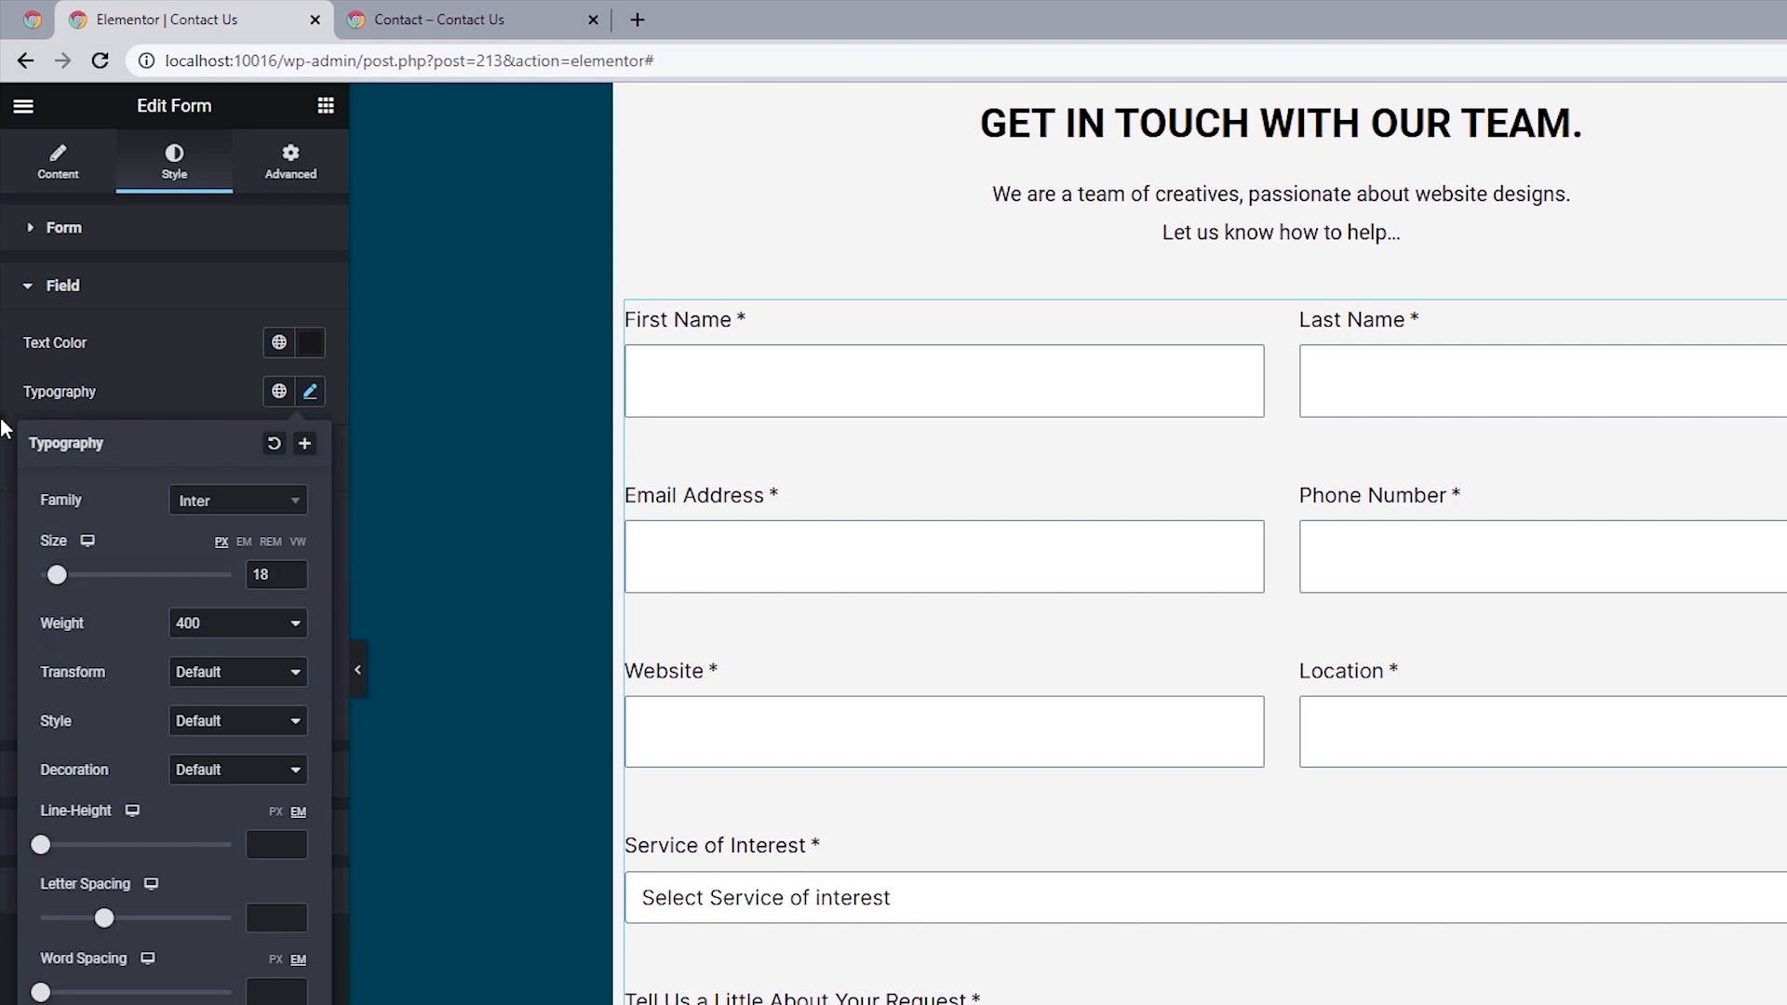
left_click(4, 428)
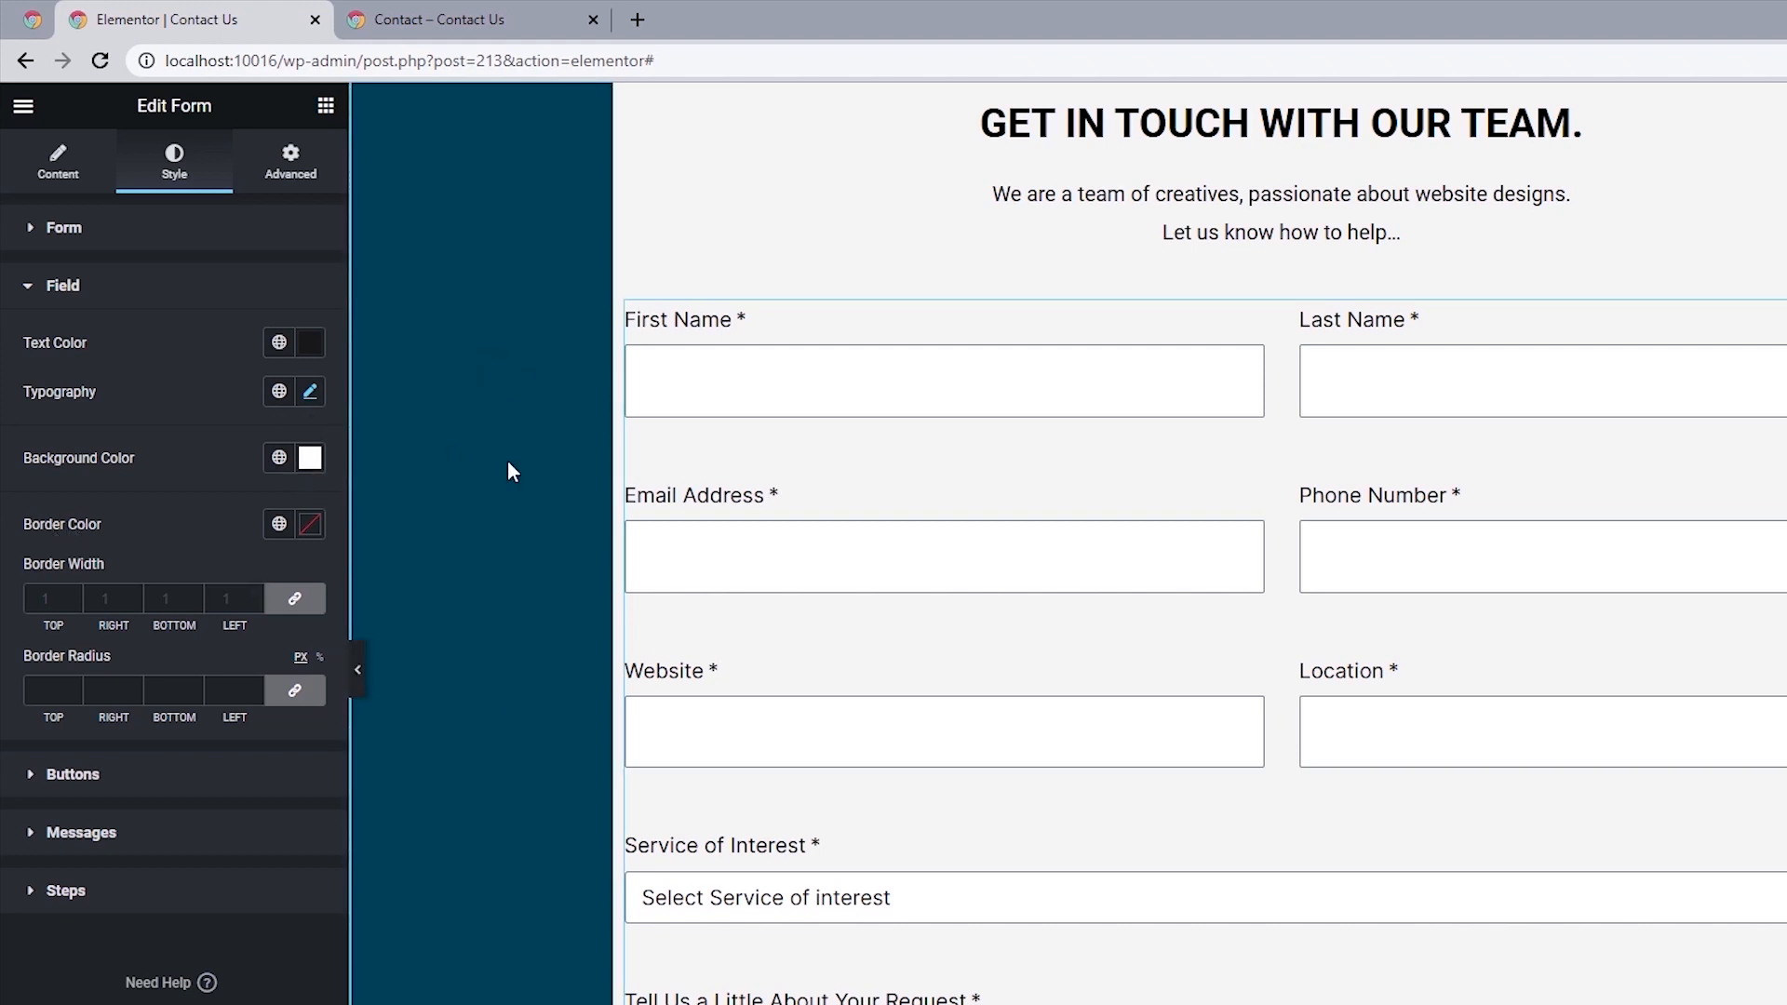
Give the form fields a border in the Primary global color with width 2 and border radius 0 on all sides.
left_click(279, 525)
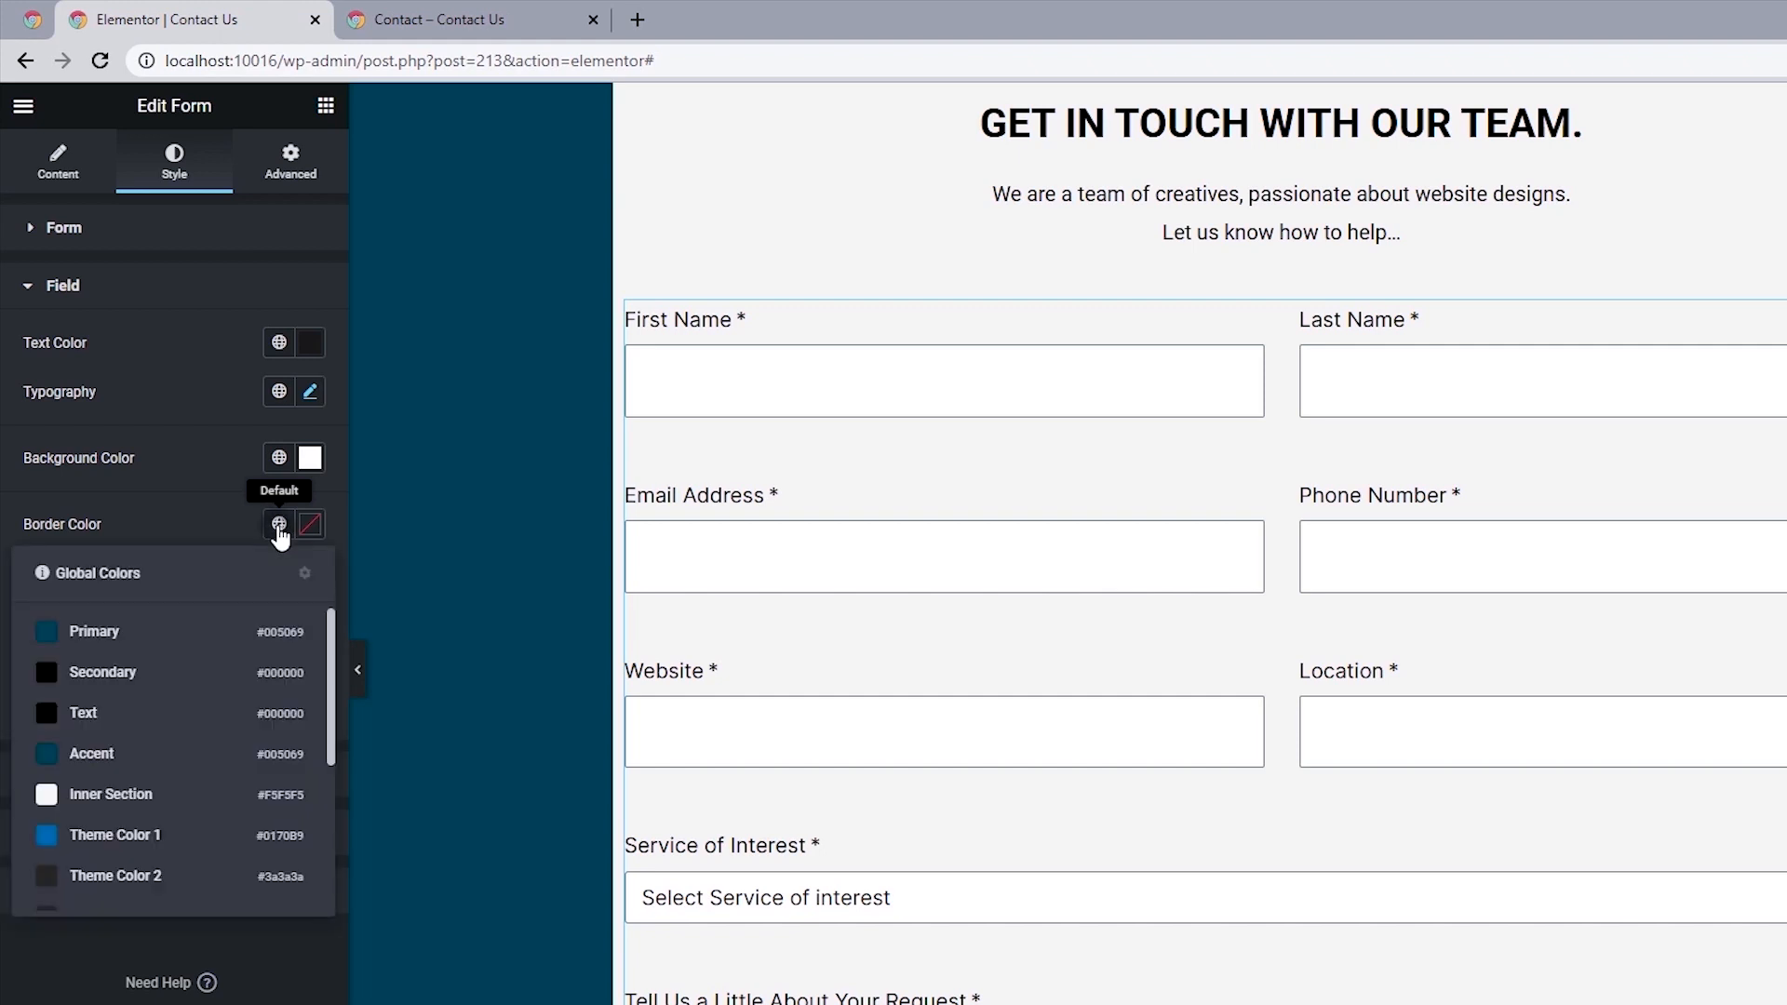
left_click(117, 640)
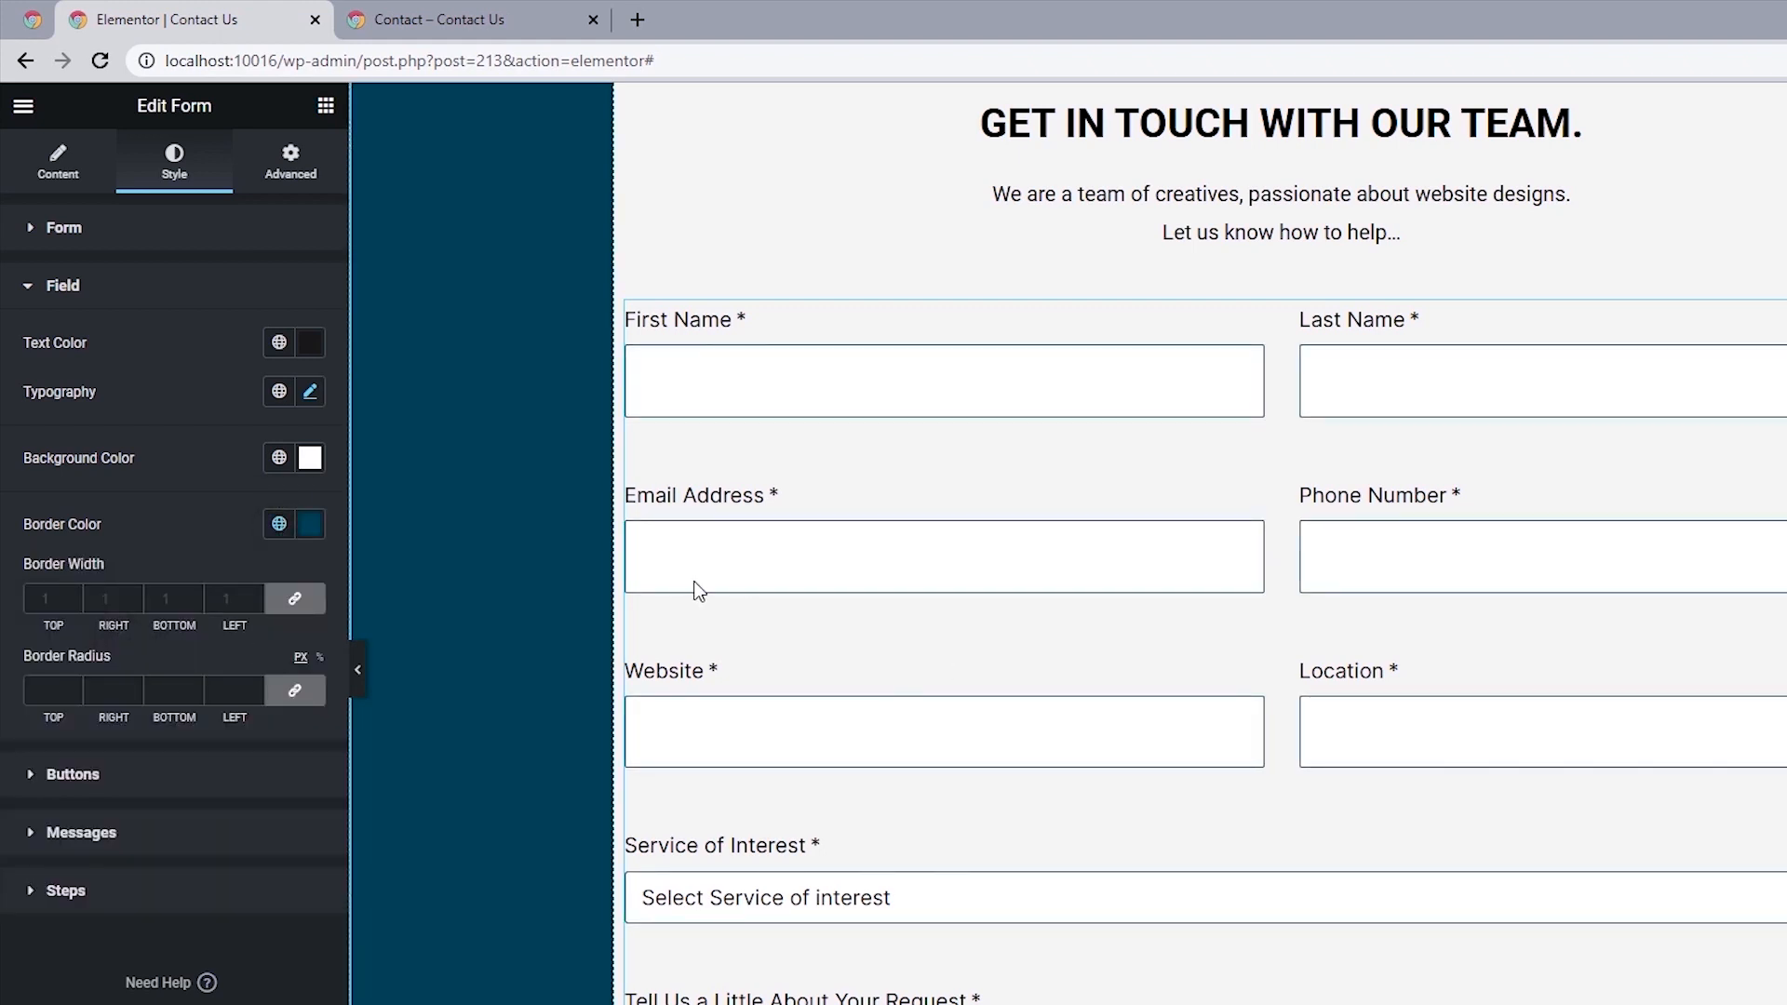
left_click(73, 593)
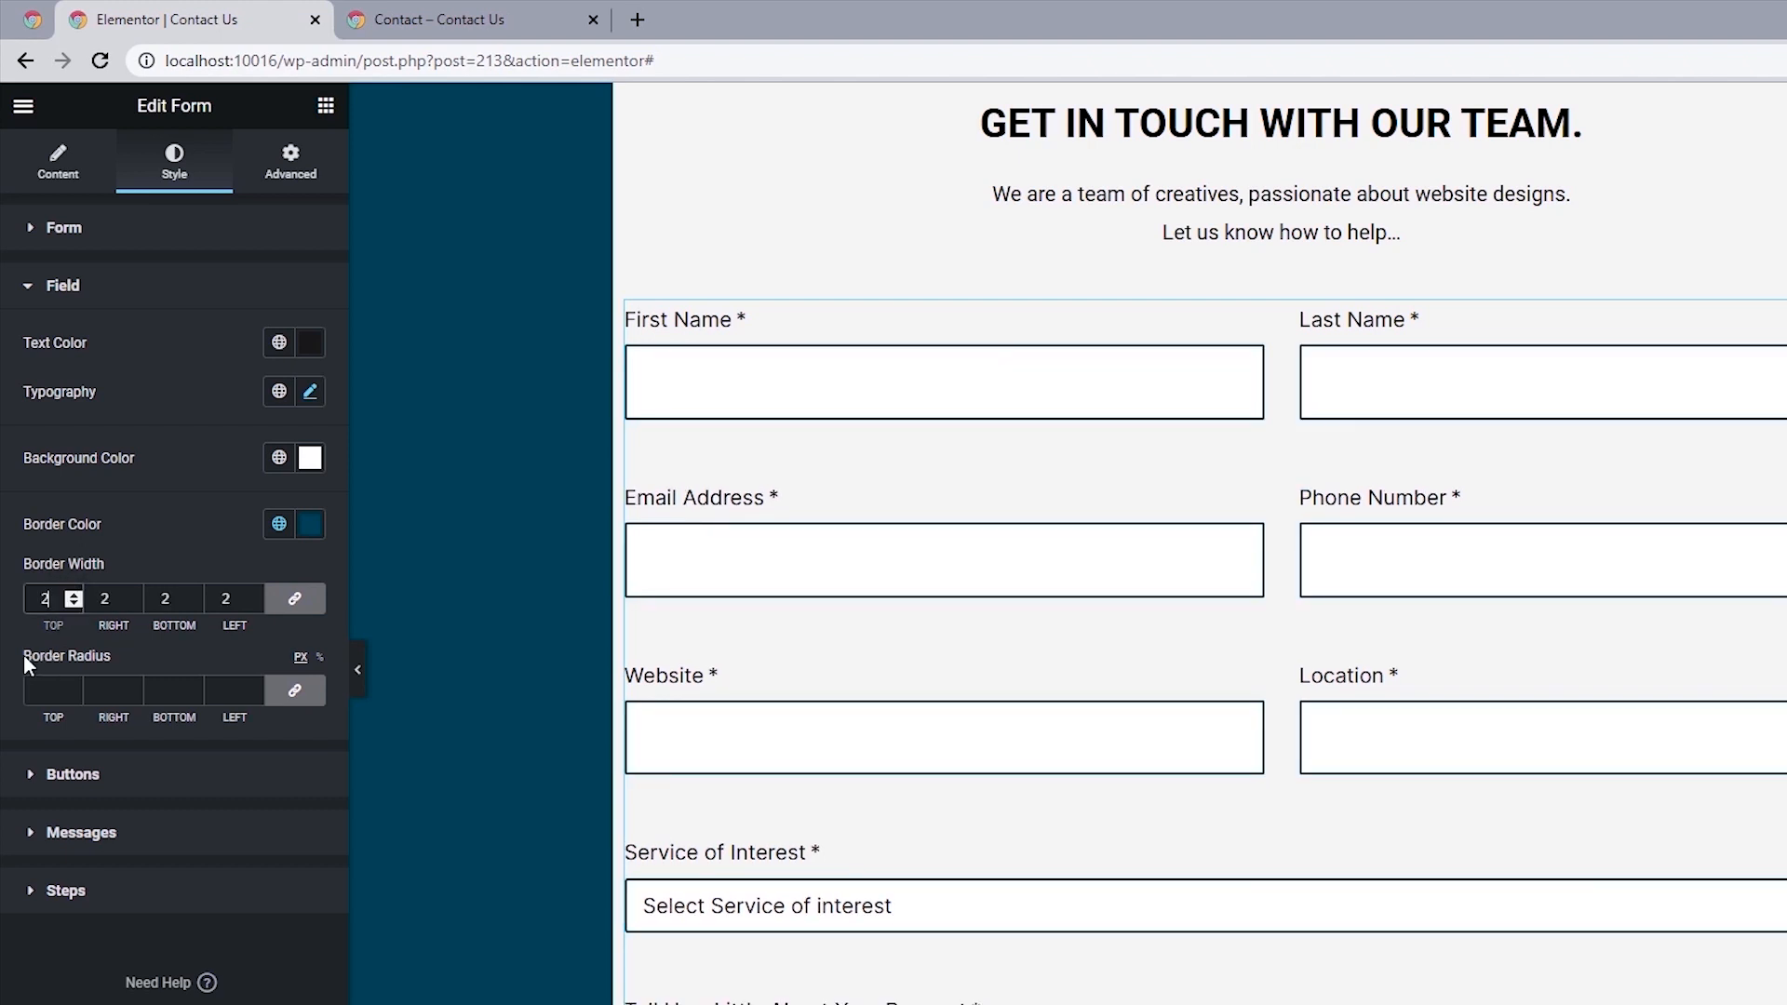
left_click(44, 694)
type("0")
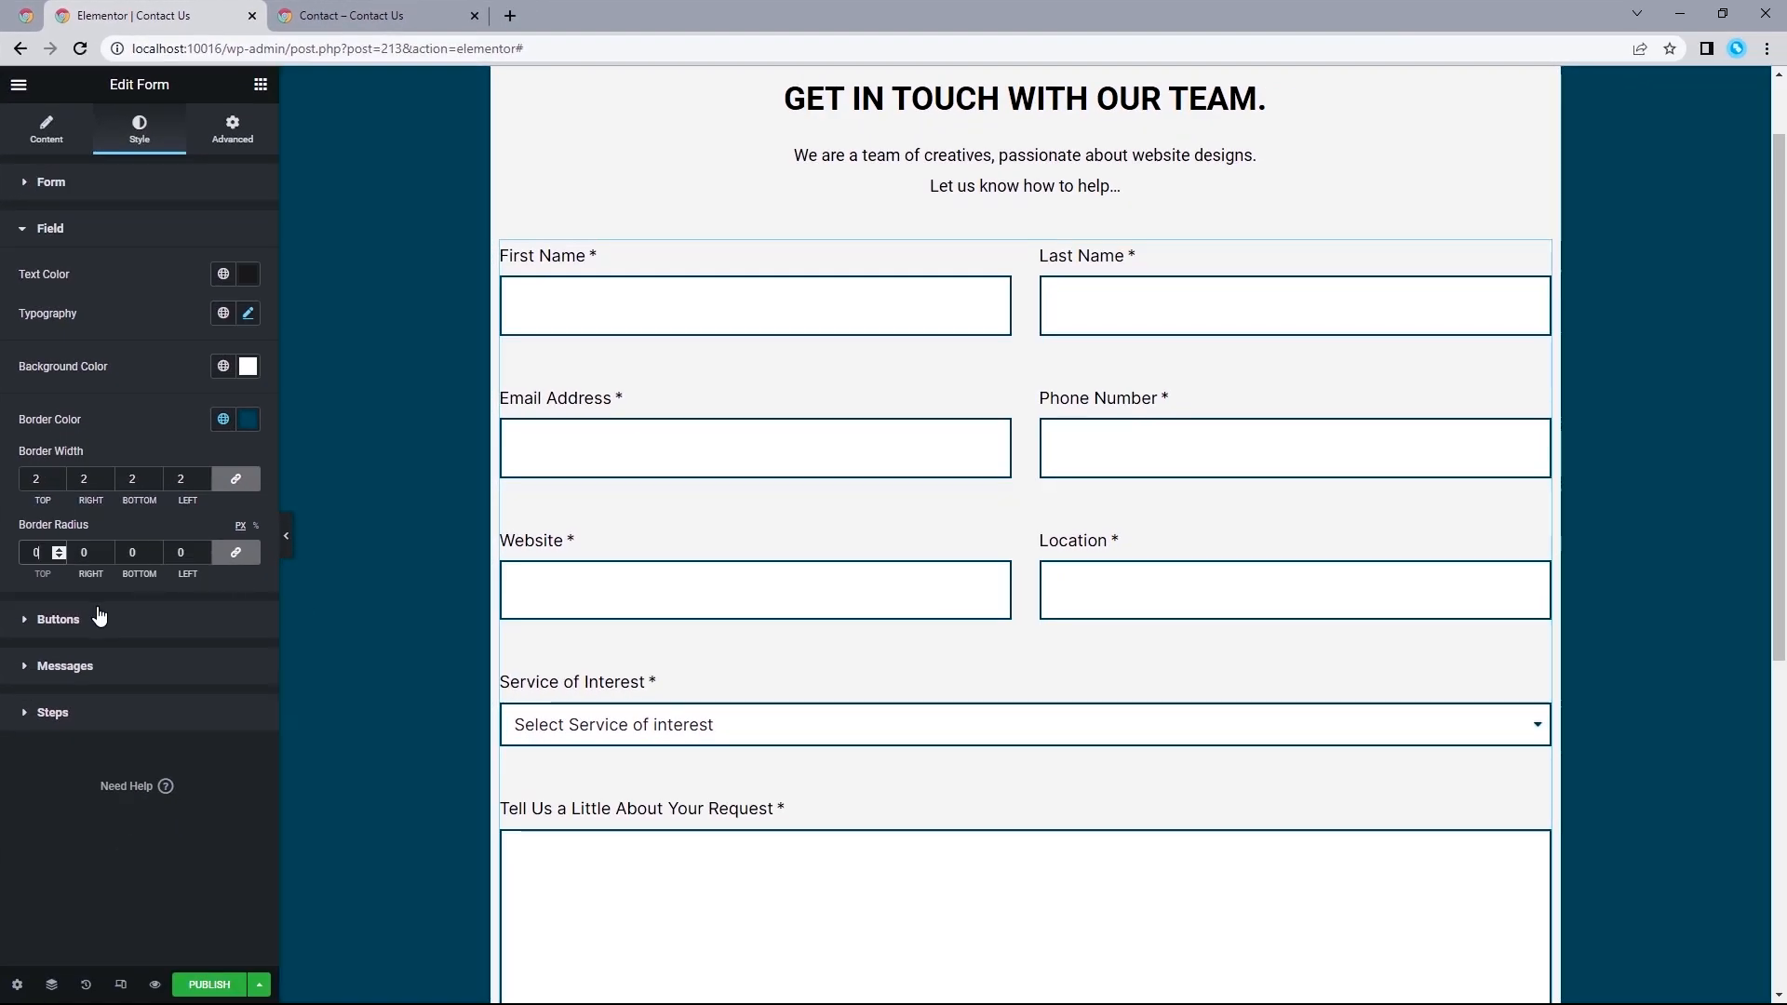
Apply the Secondary global font to the form's submit button, with text size 16 px and weight 500.
left_click(100, 616)
scroll(1130, 810, "down", 3)
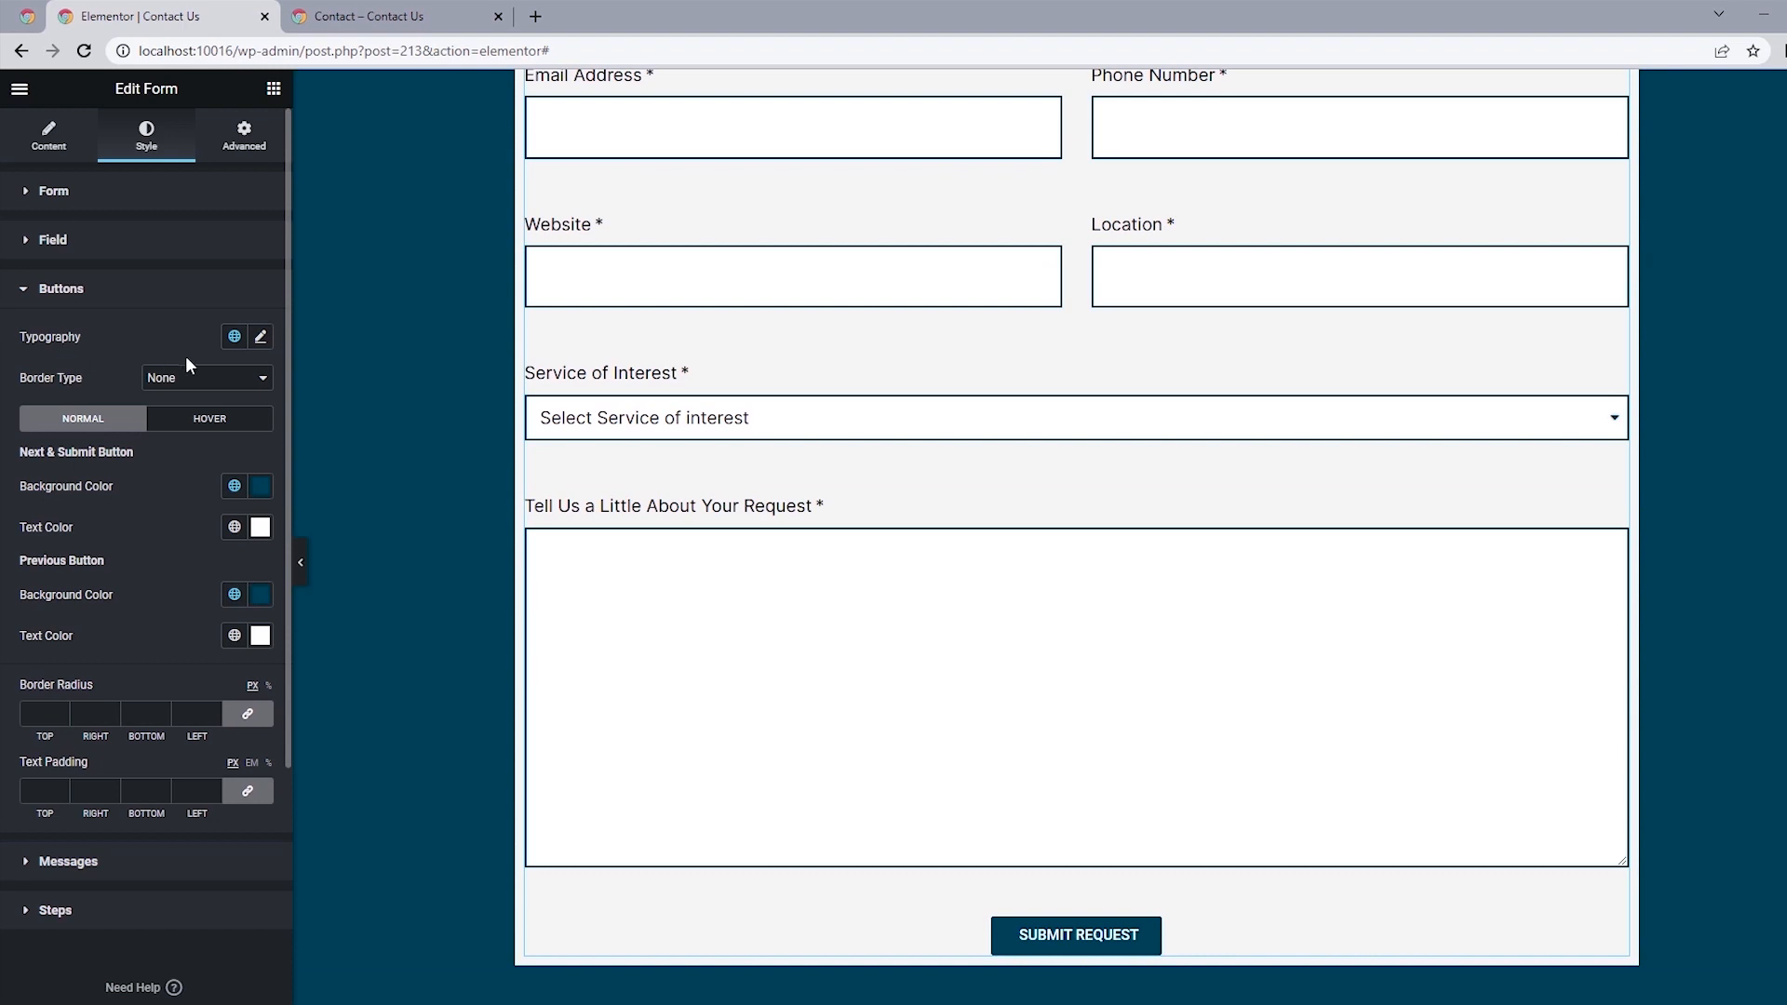
left_click(235, 337)
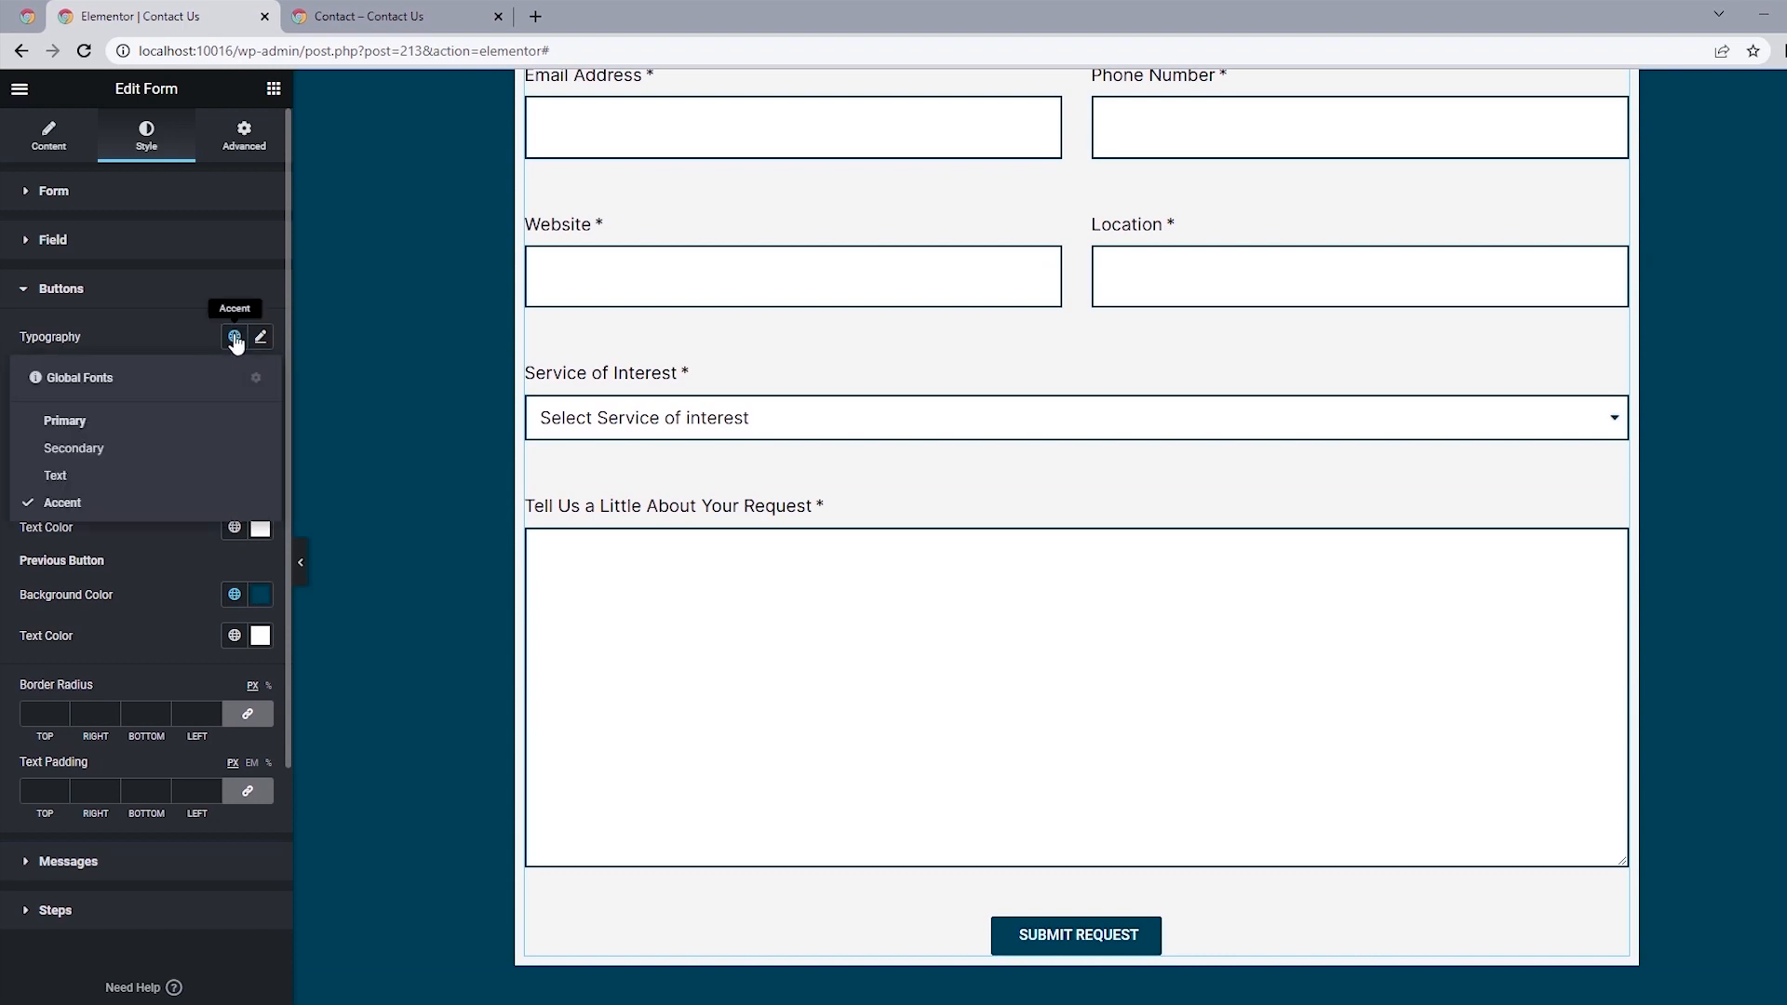
left_click(80, 449)
left_click(260, 337)
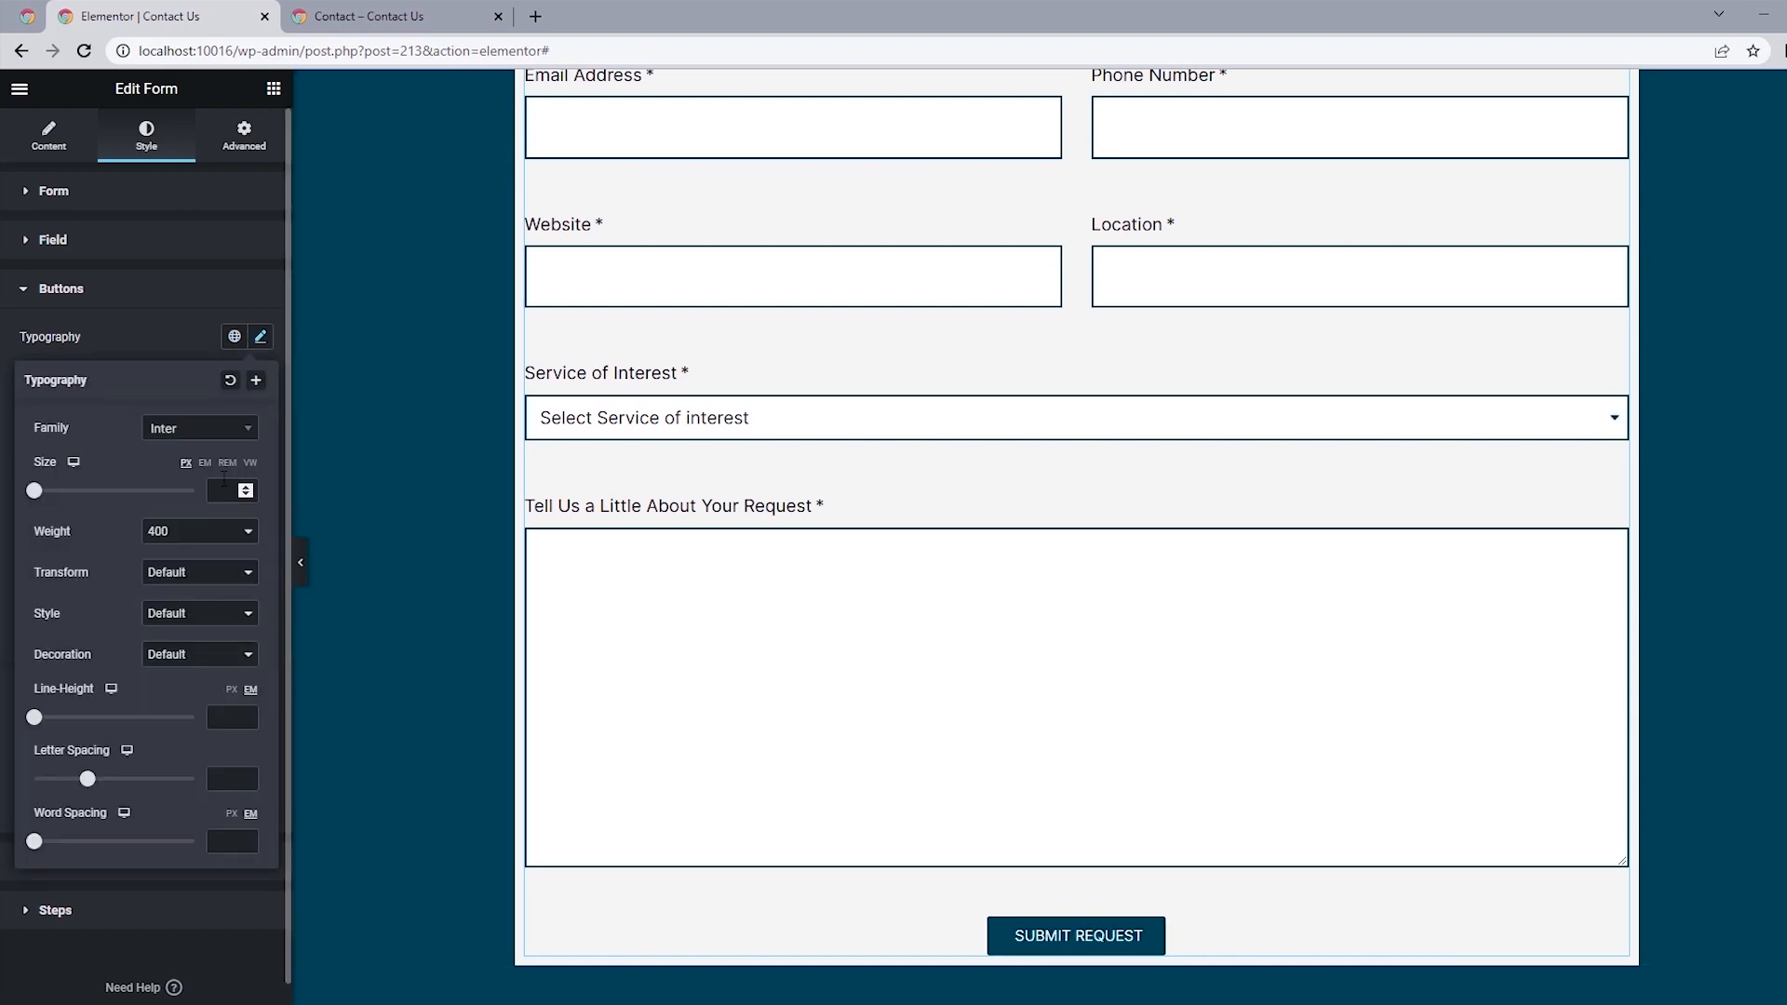
left_click(223, 480)
type("1")
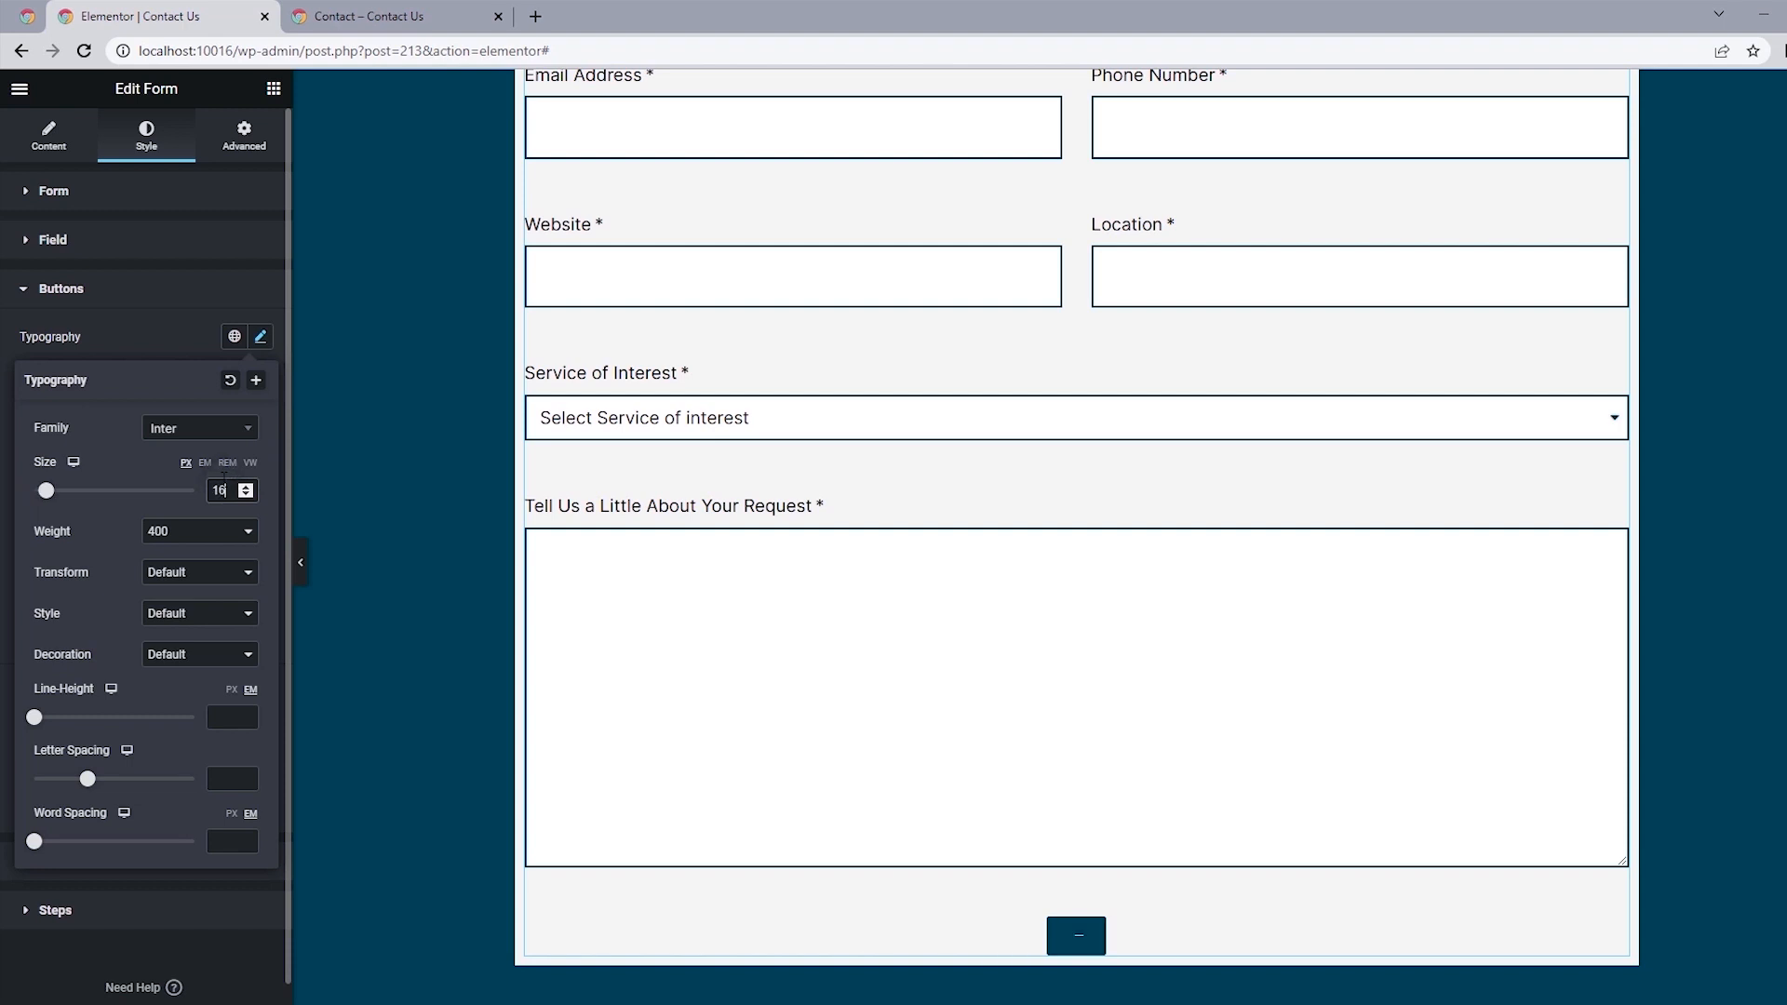
type("6")
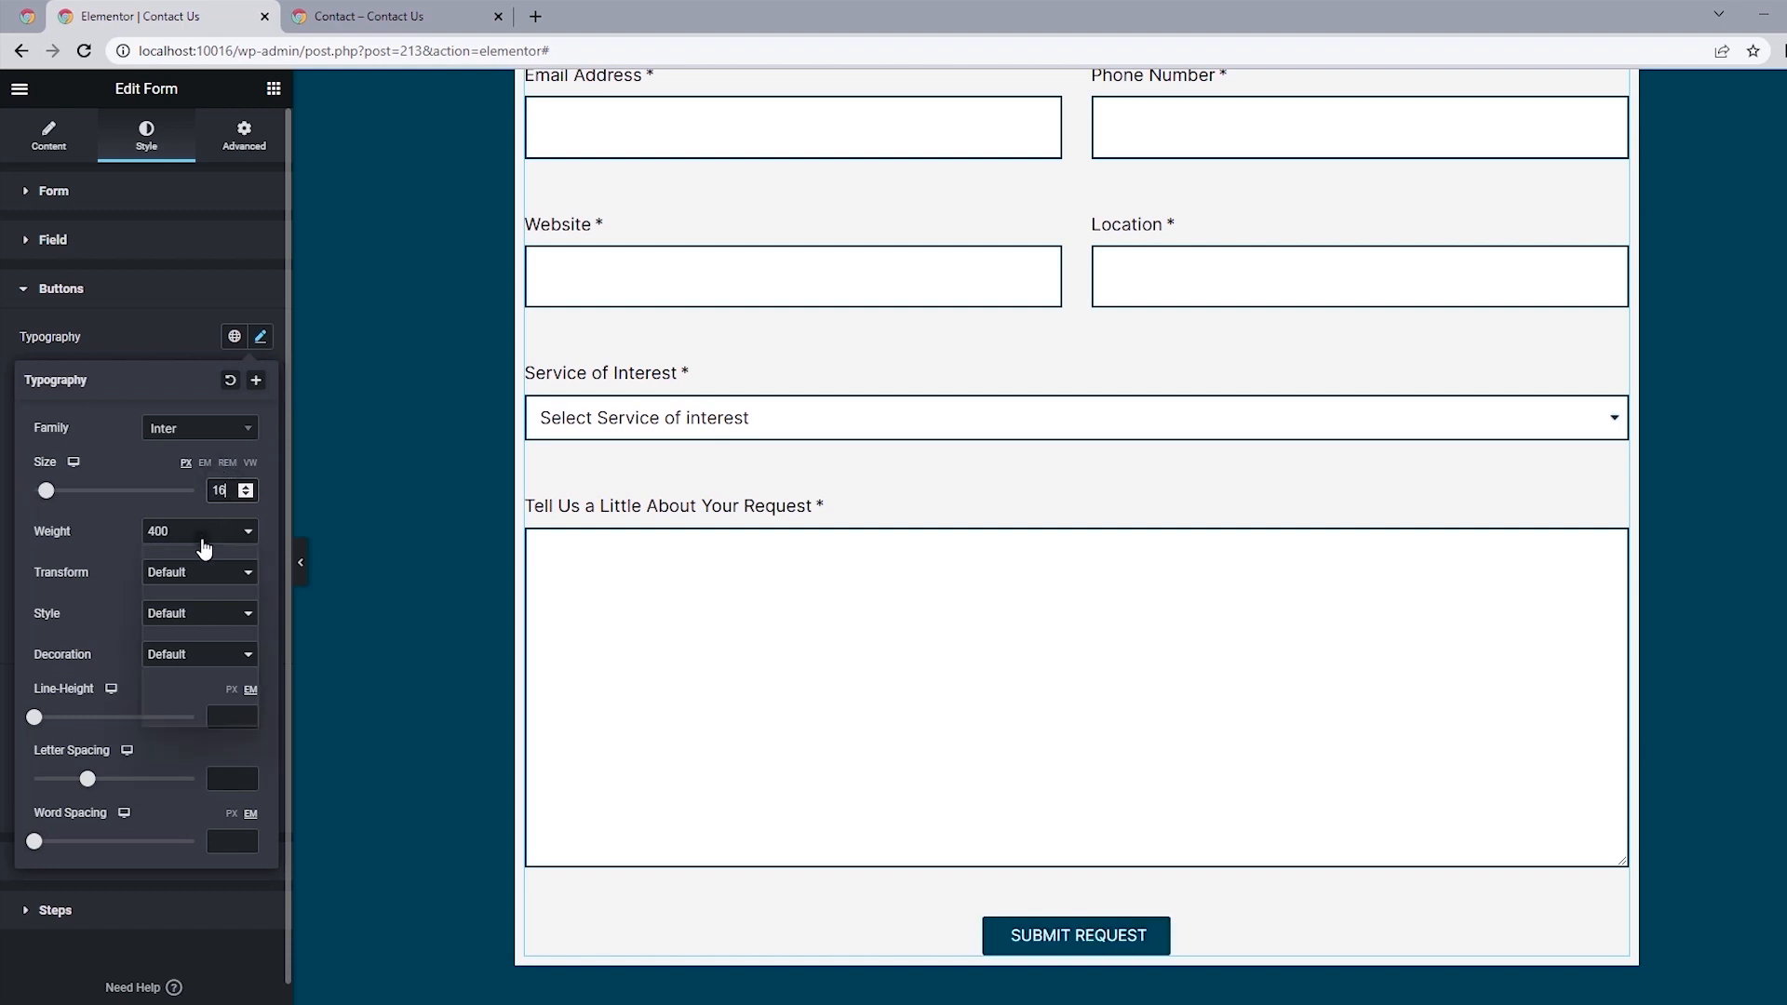
left_click(205, 535)
left_click(183, 612)
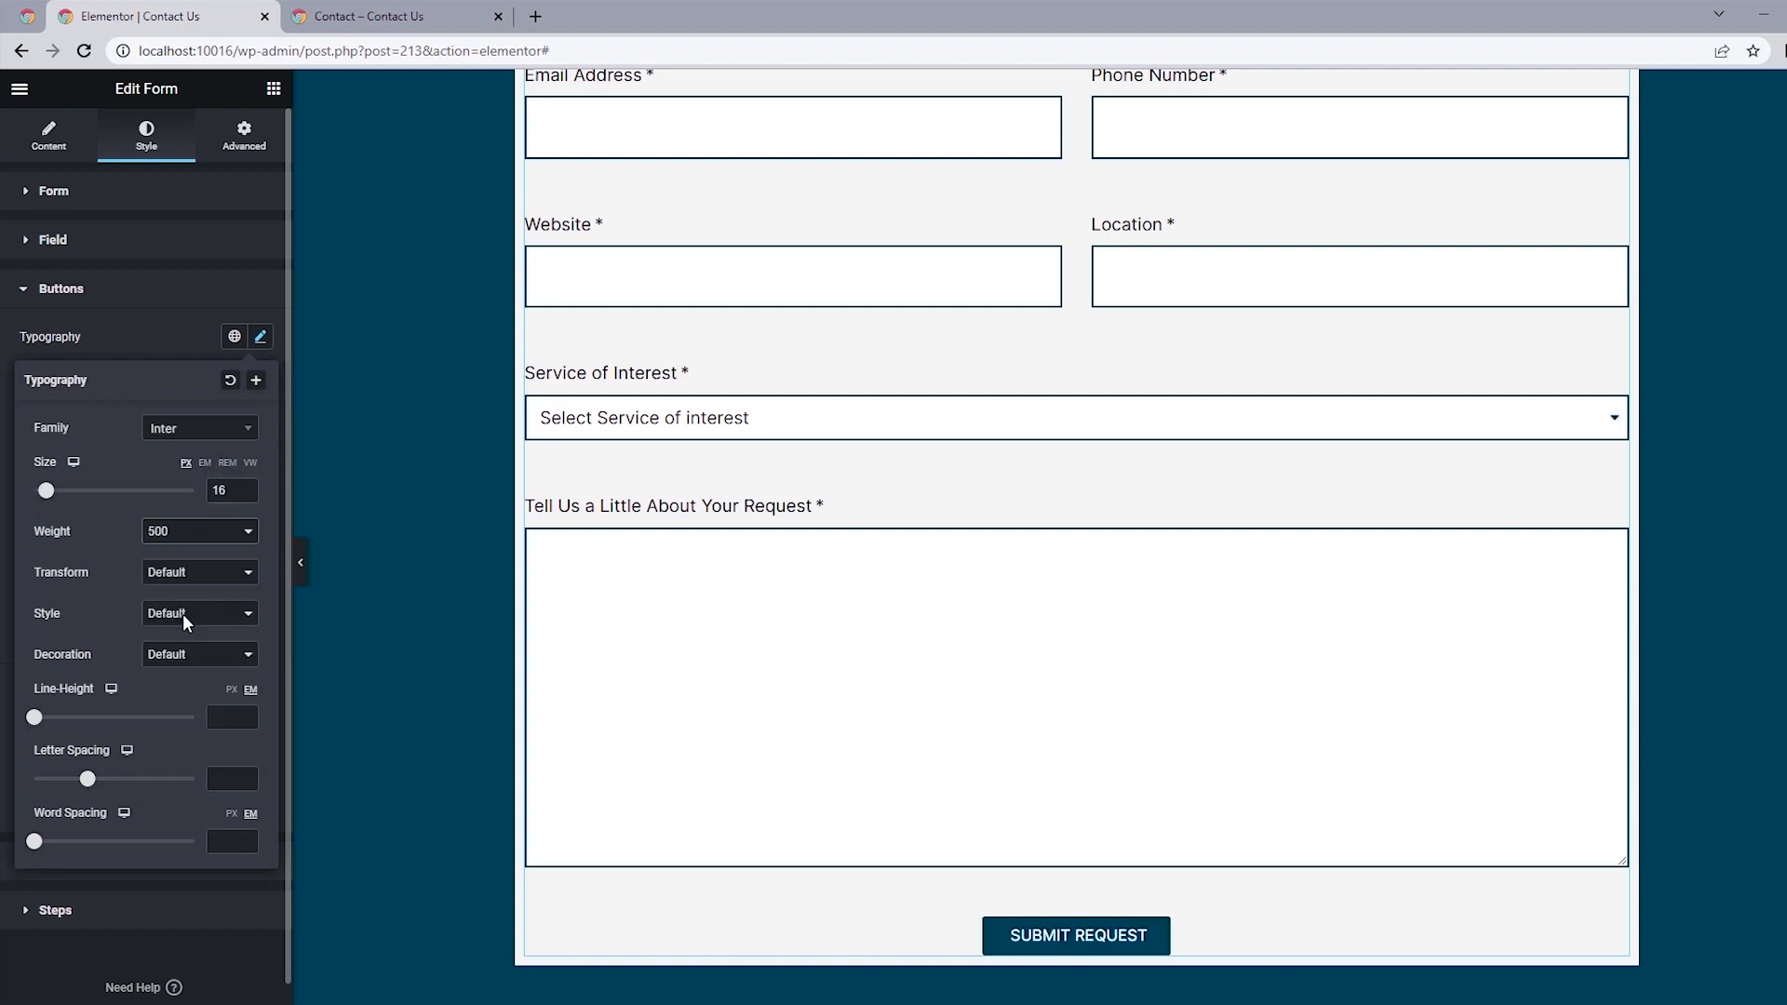
left_click(5, 450)
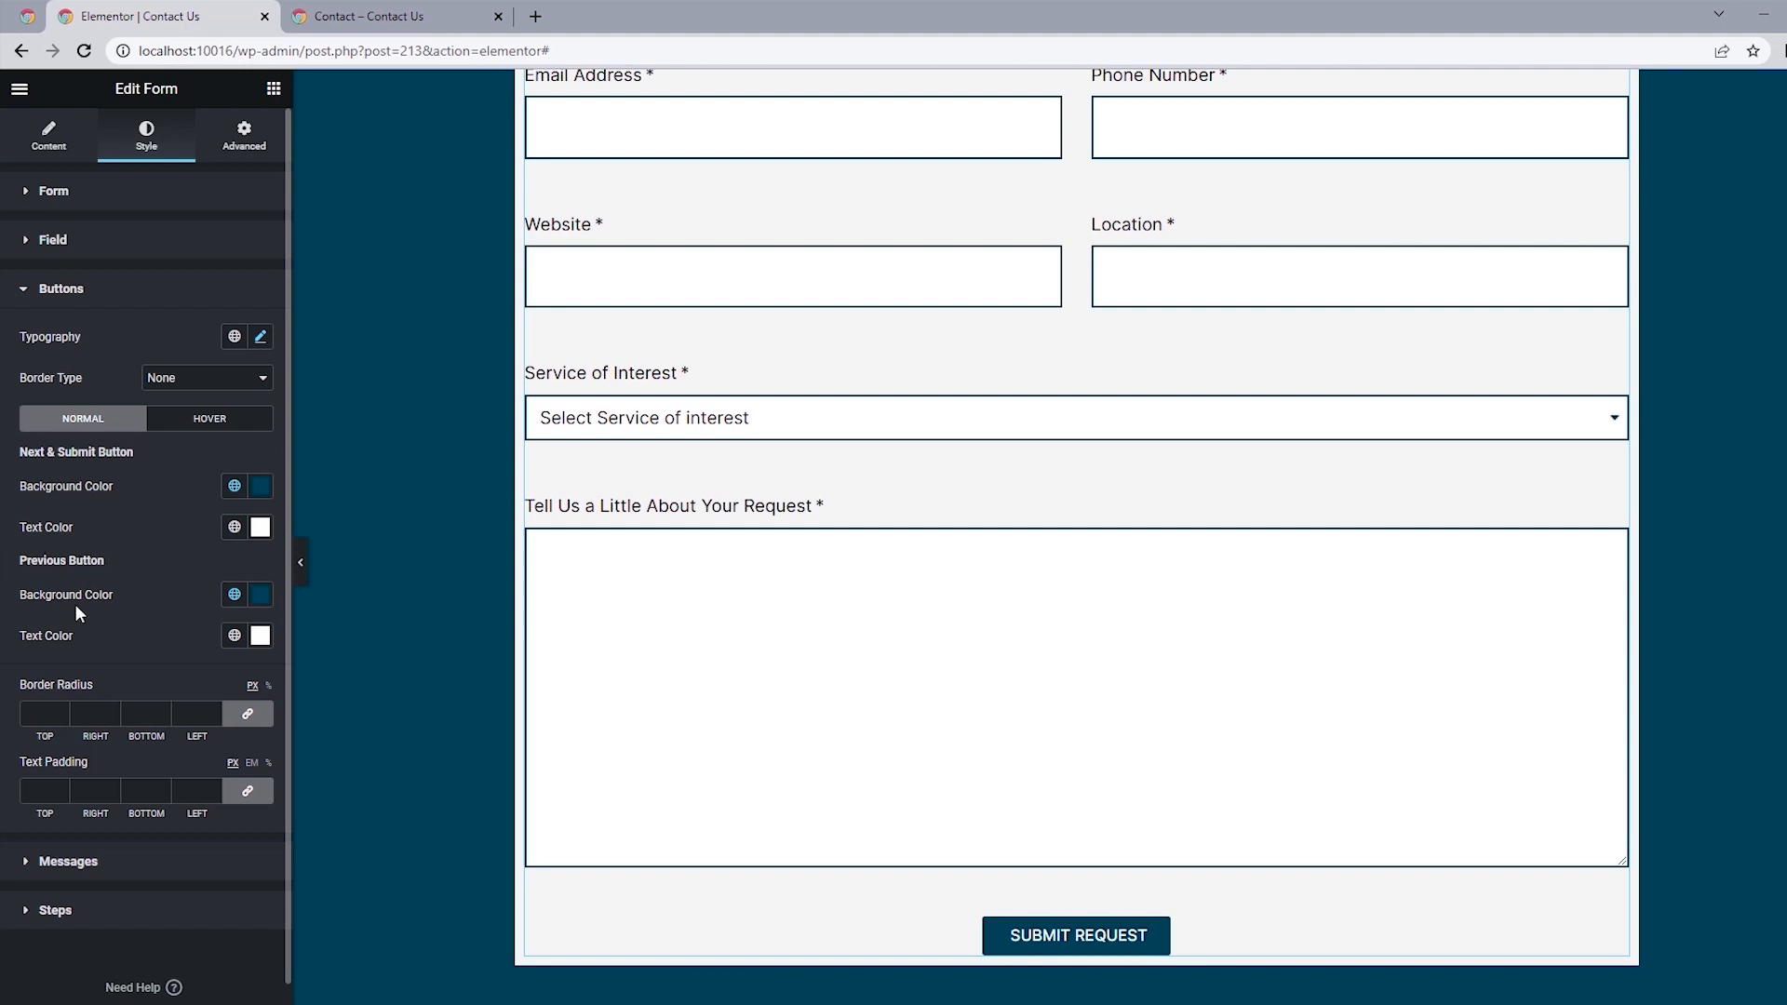
Set the submit button's border radius to 0 and its text padding to 20 top and bottom, 80 right and left.
scroll(77, 612, "down", 1)
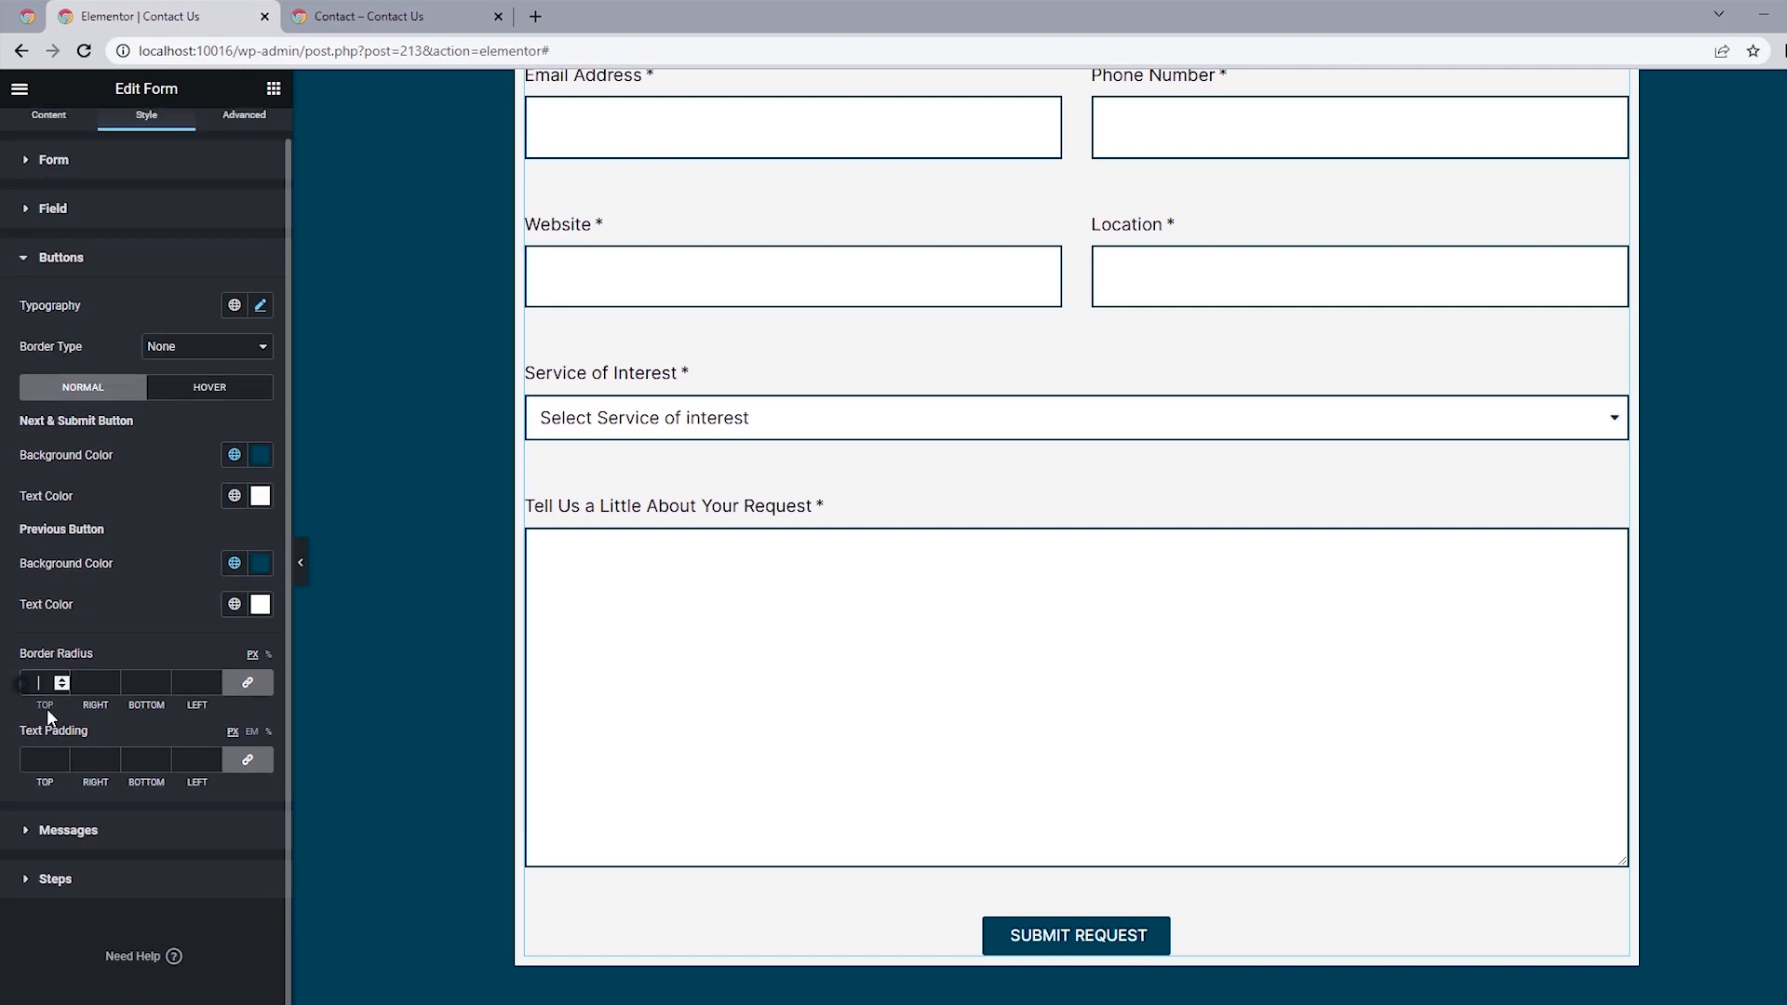
type("0")
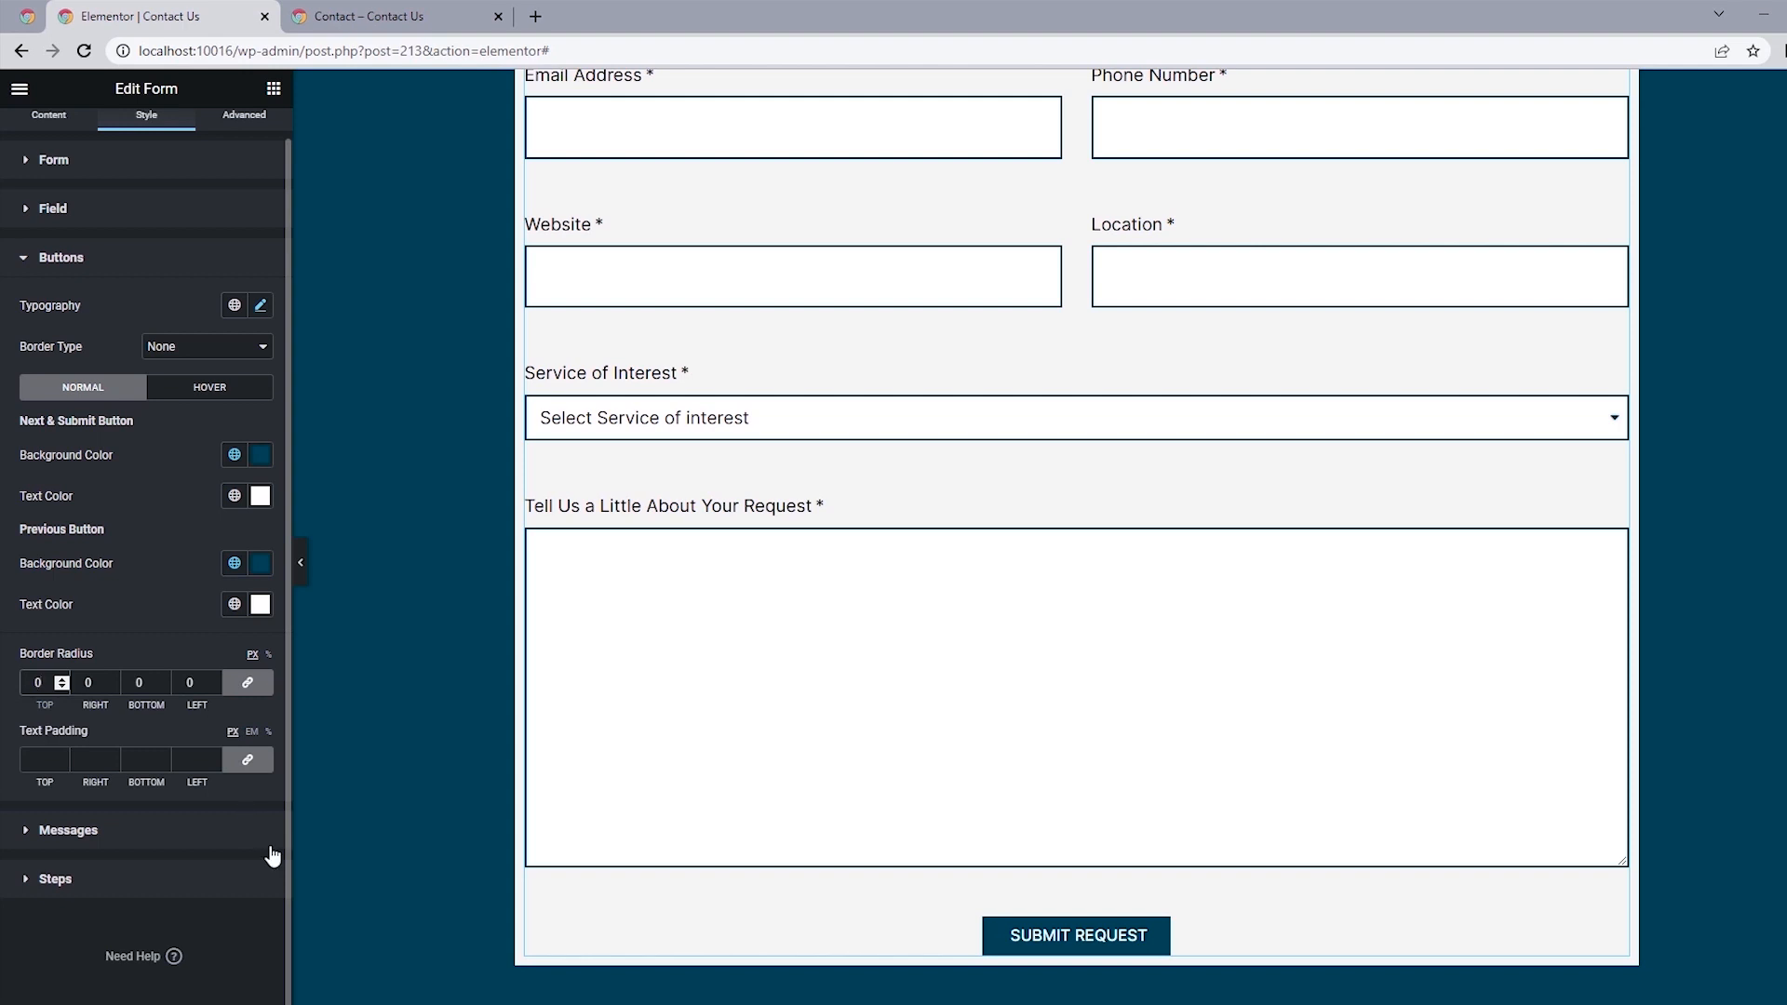
left_click(246, 760)
left_click(33, 759)
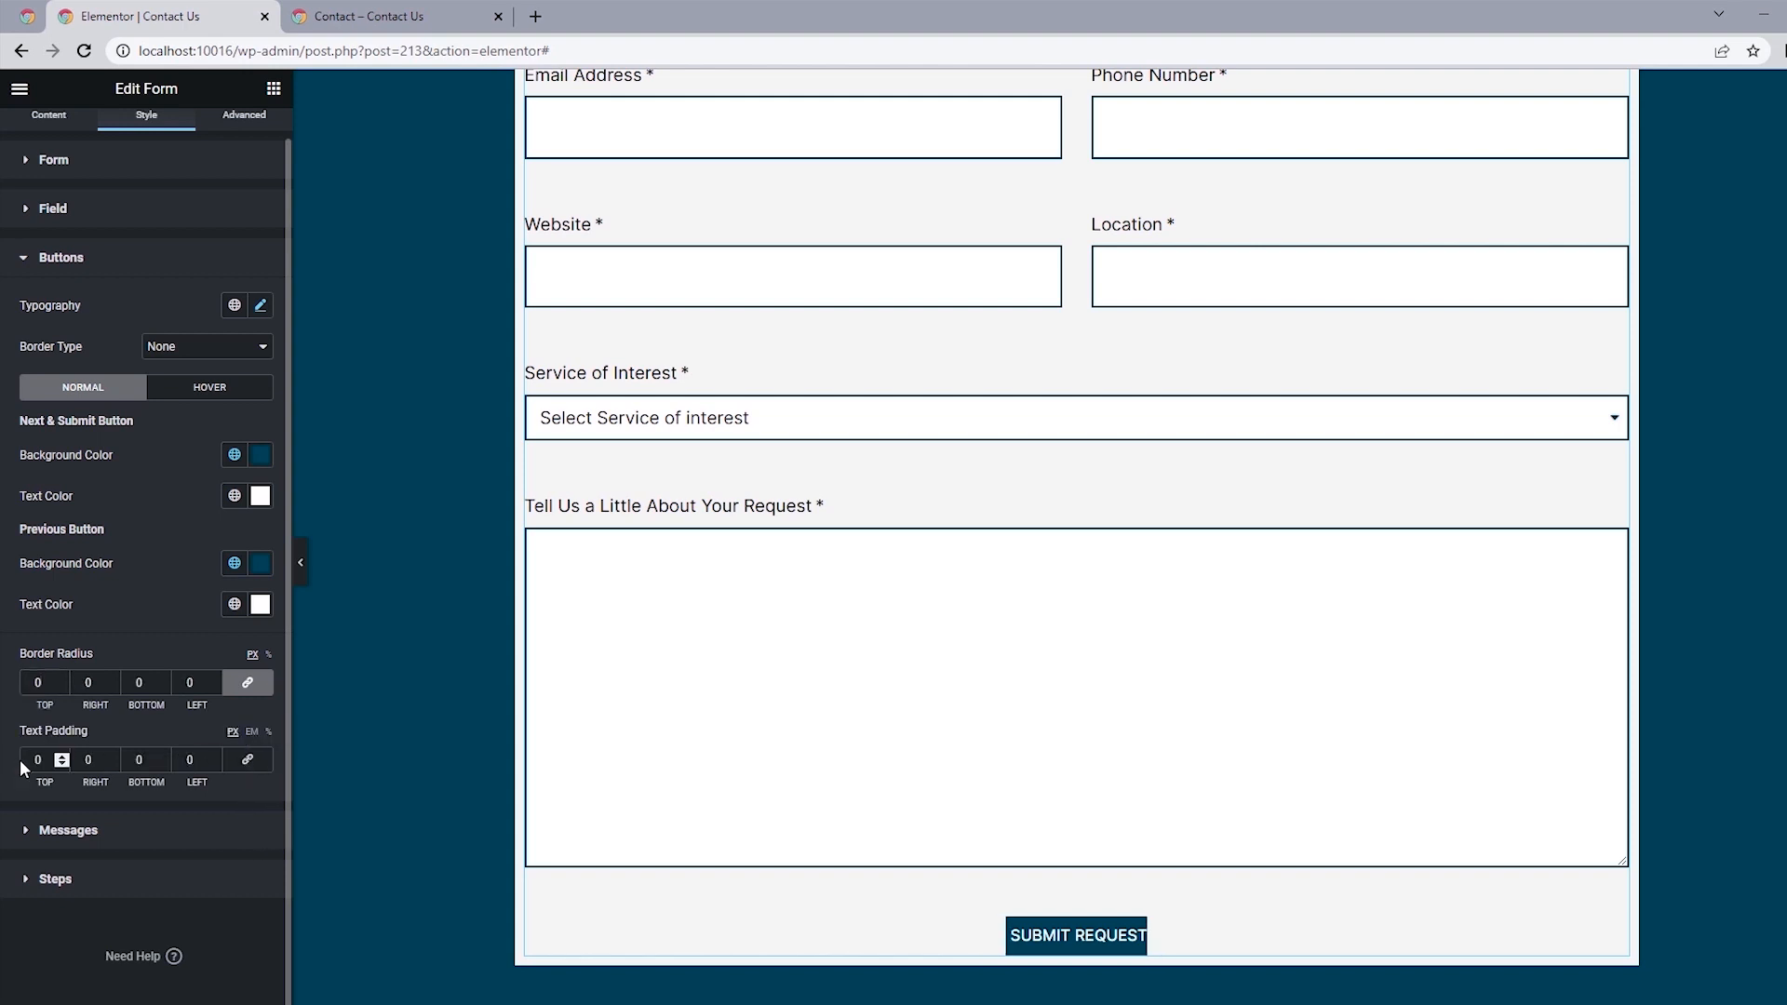
type("20")
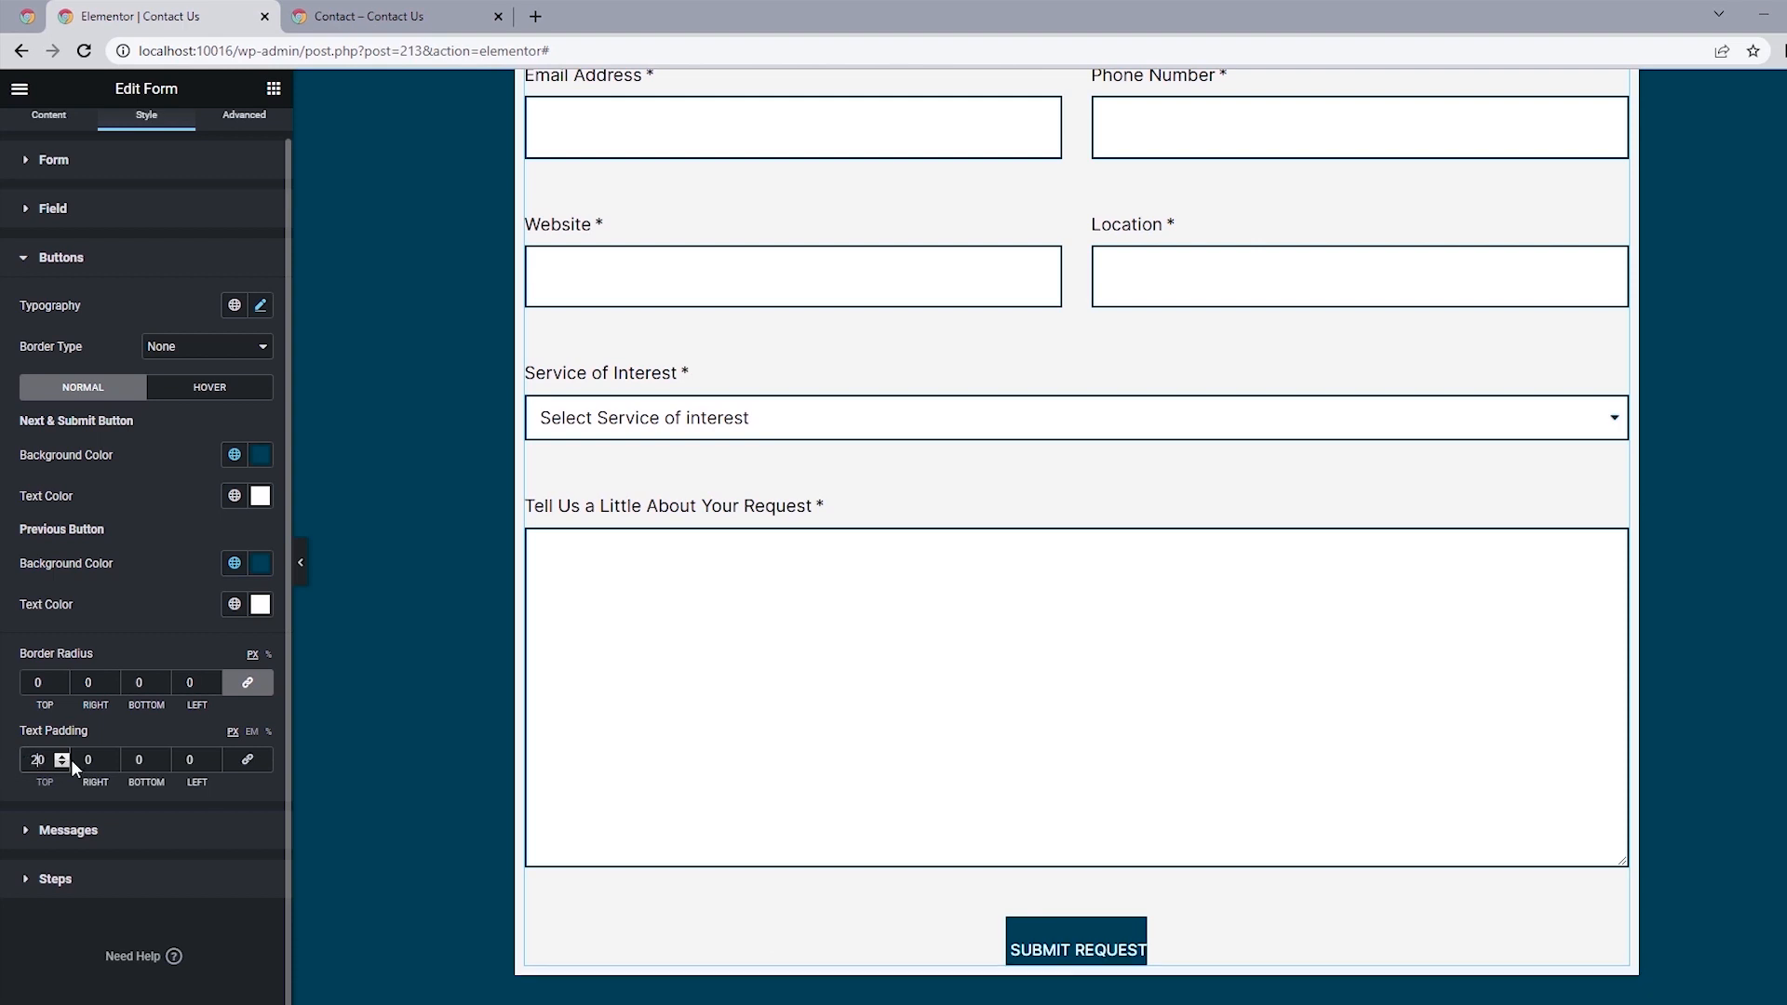
left_click(135, 759)
type("2")
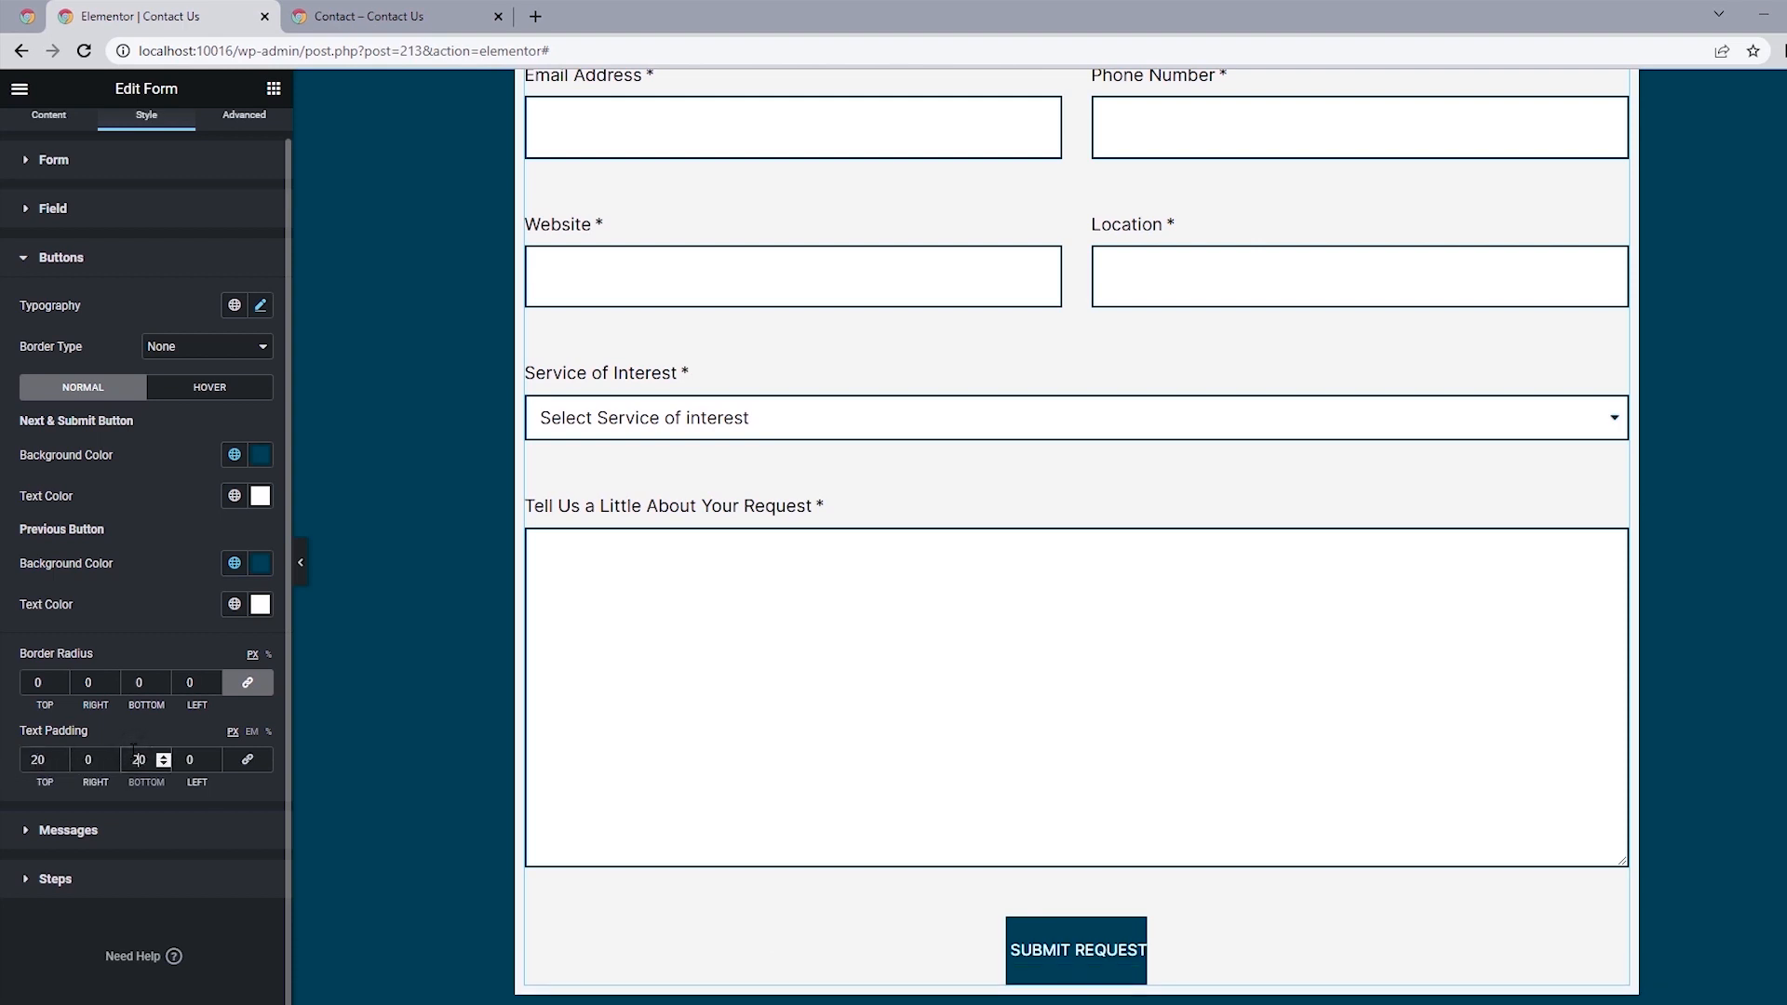
left_click(82, 756)
type("8")
left_click(188, 759)
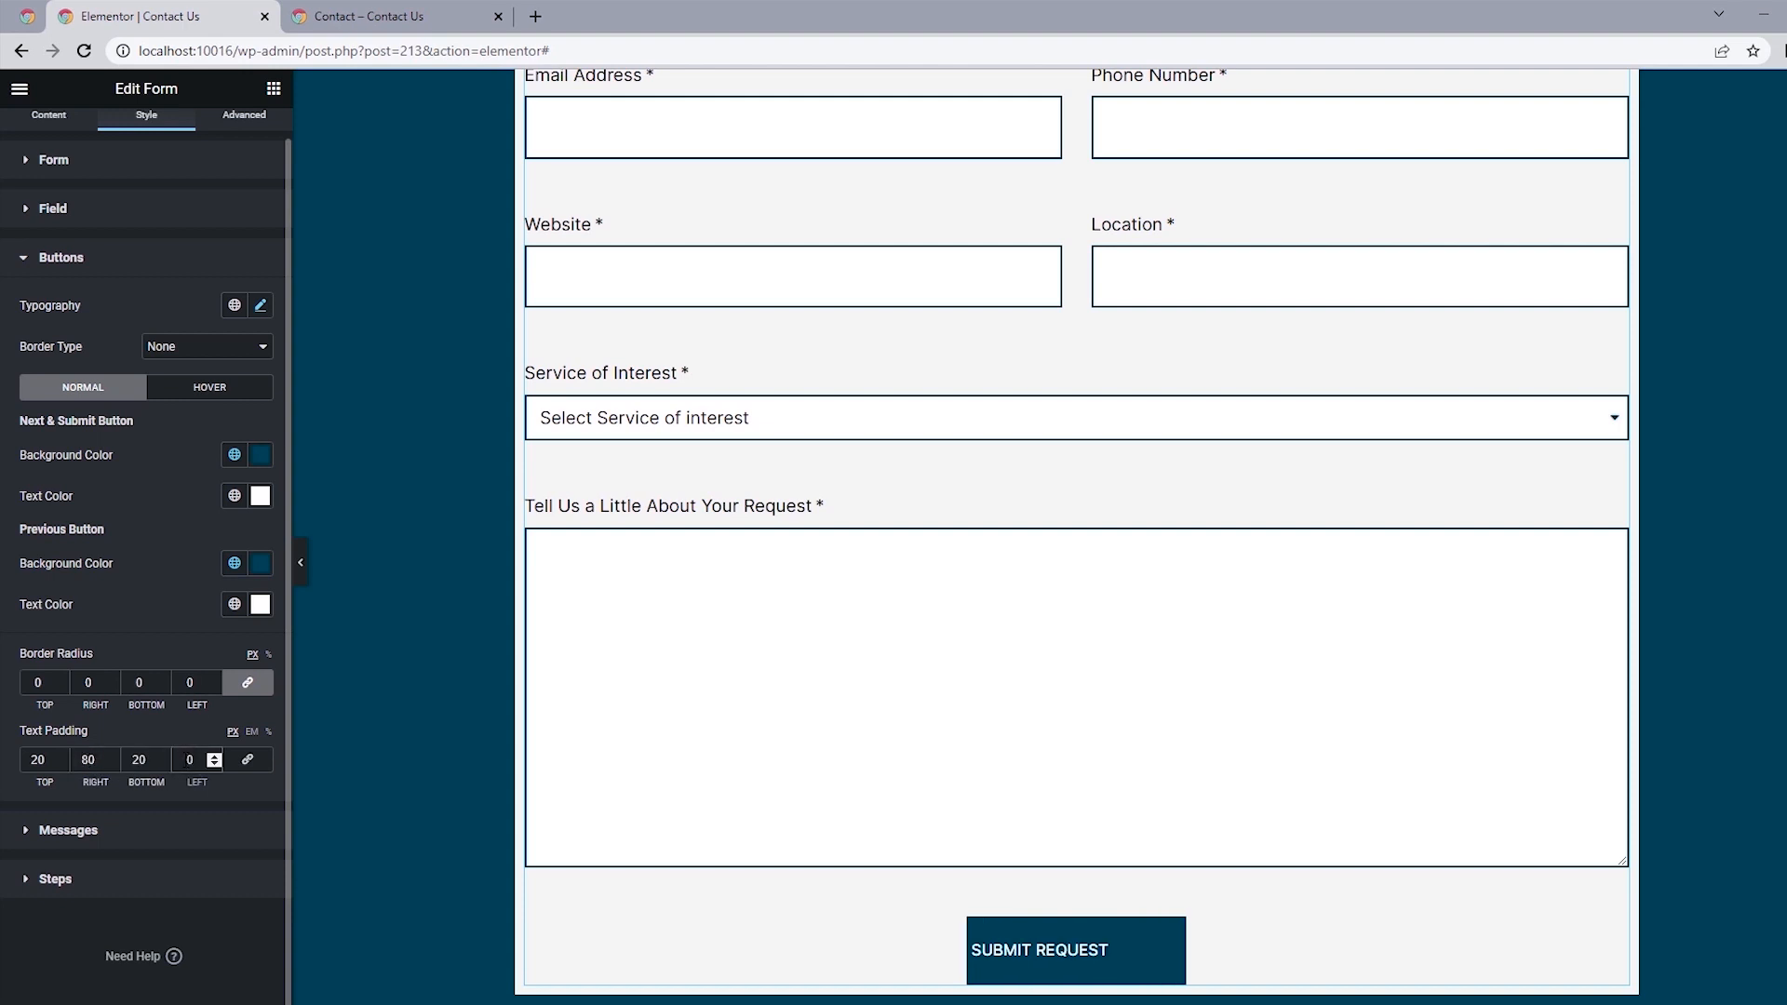
type("8")
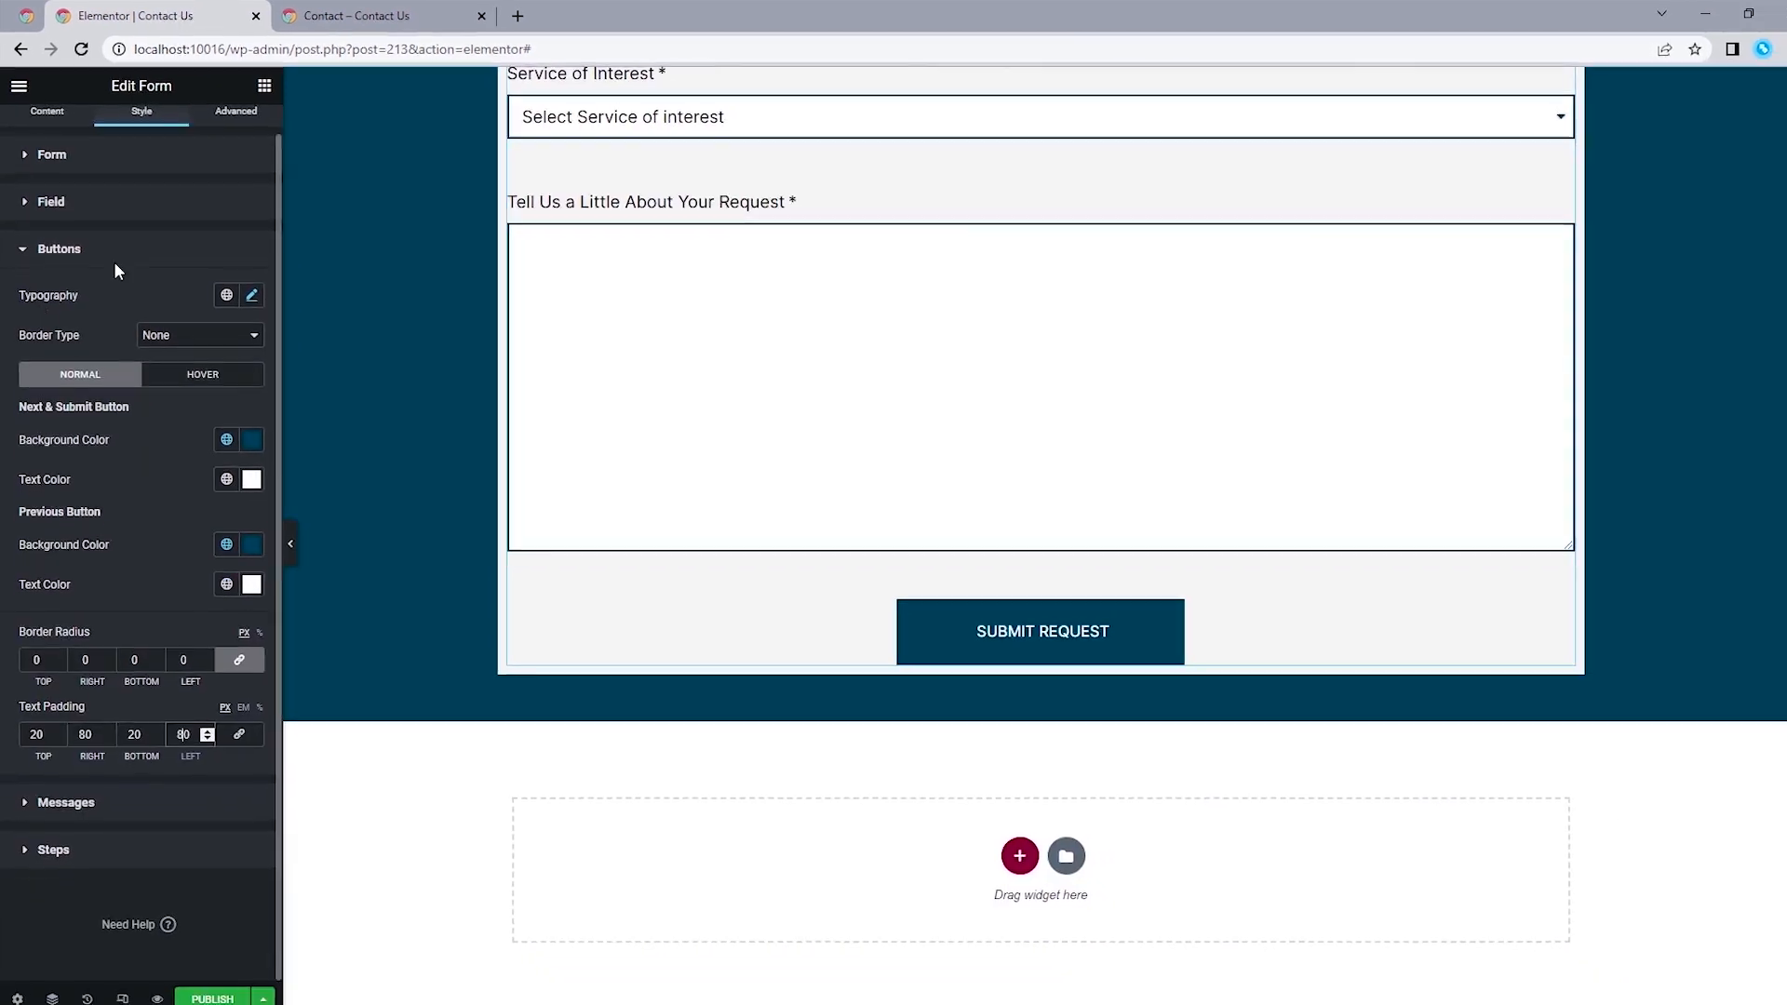
Check the border and spacing around the form on the reference Contact page.
left_click(96, 244)
left_click(53, 365)
scroll(698, 370, "up", 8)
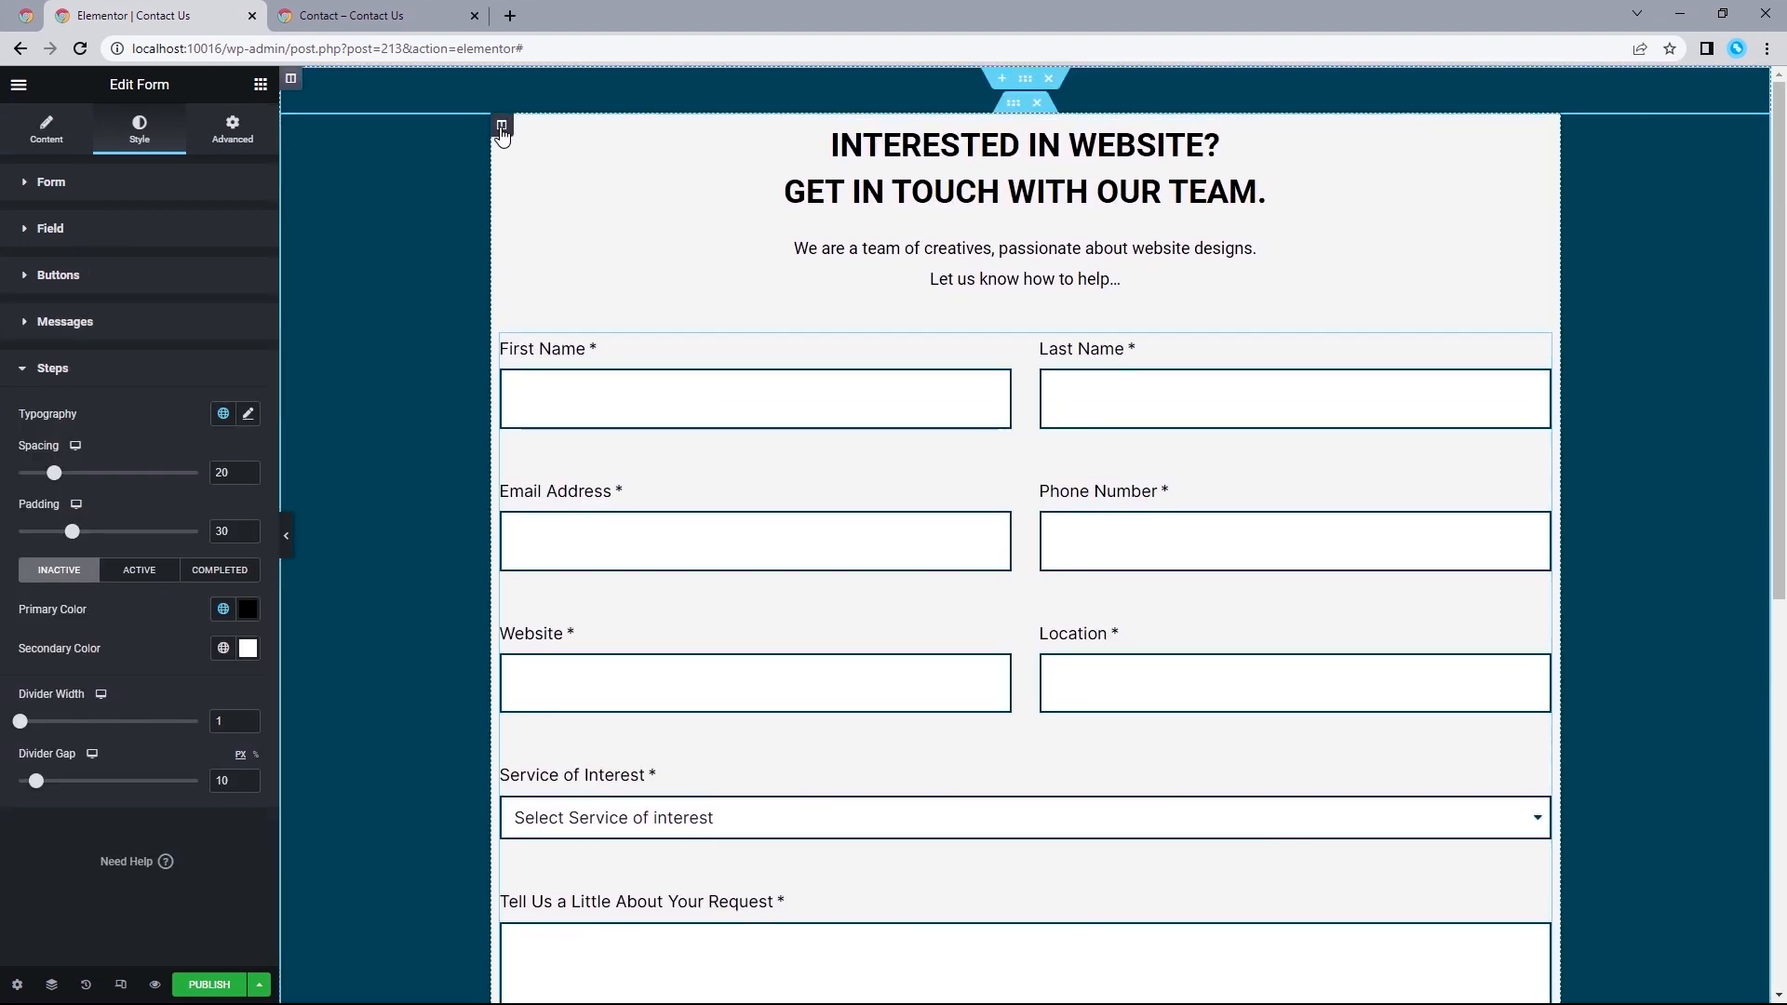
left_click(349, 16)
scroll(415, 362, "up", 6)
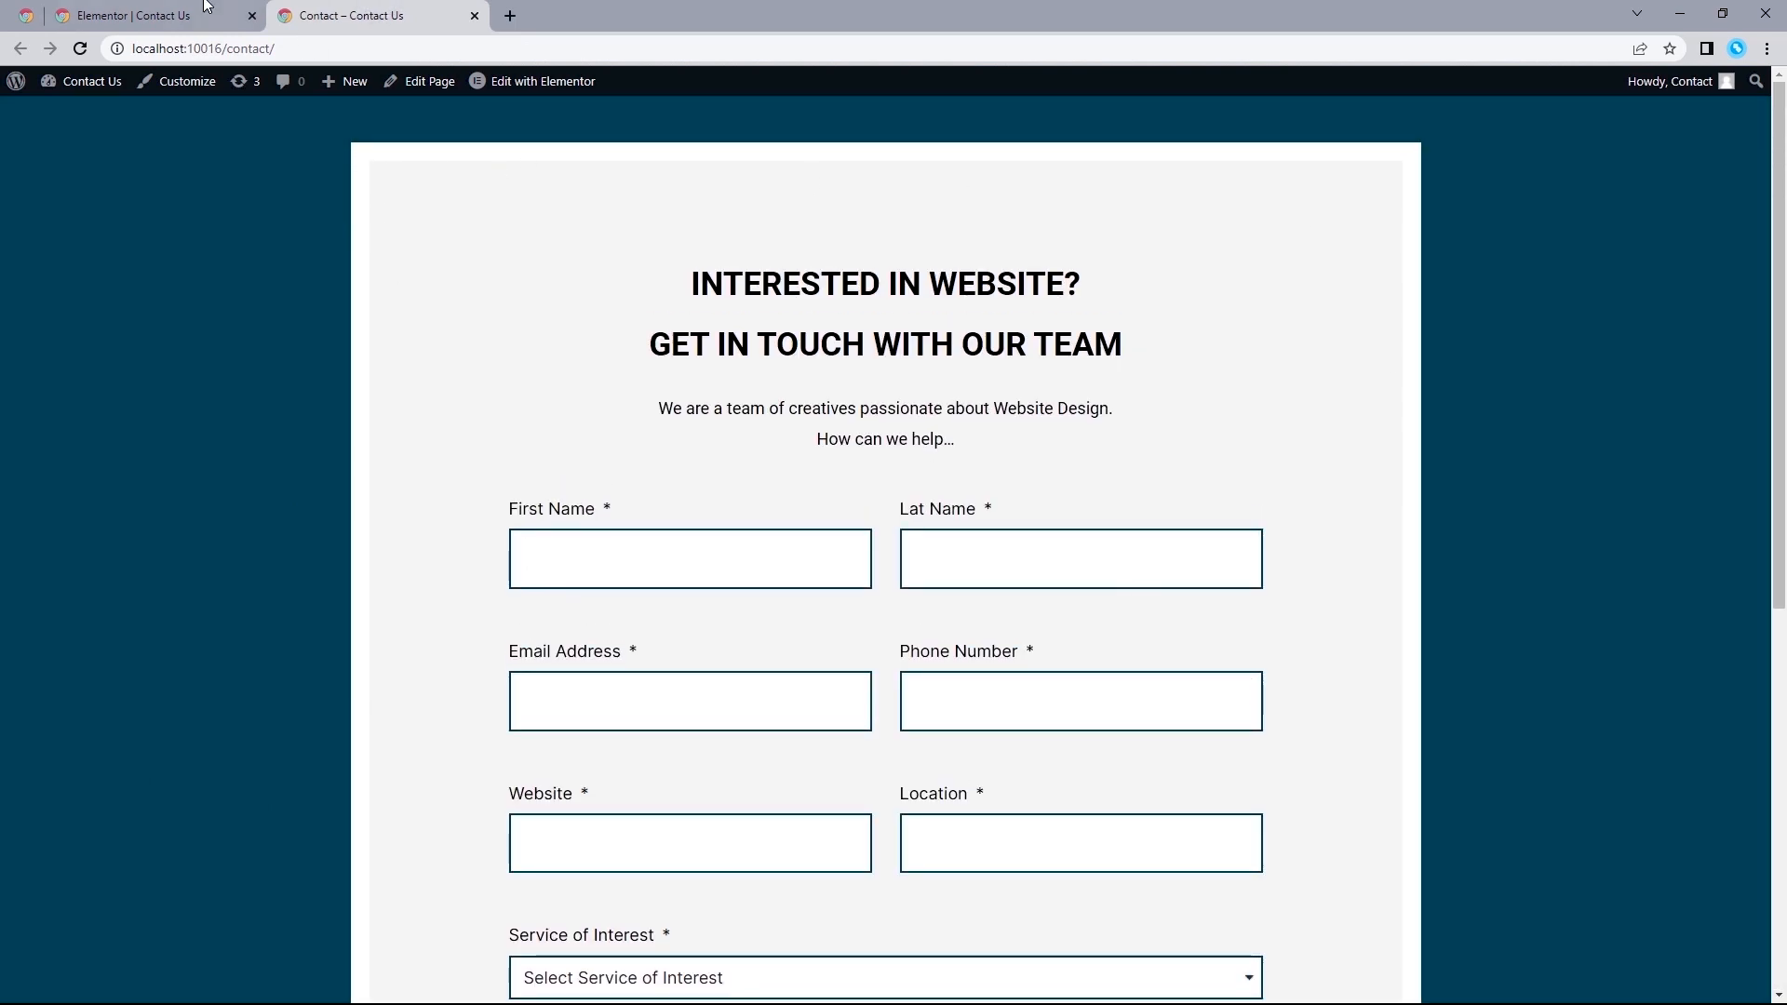
left_click(149, 16)
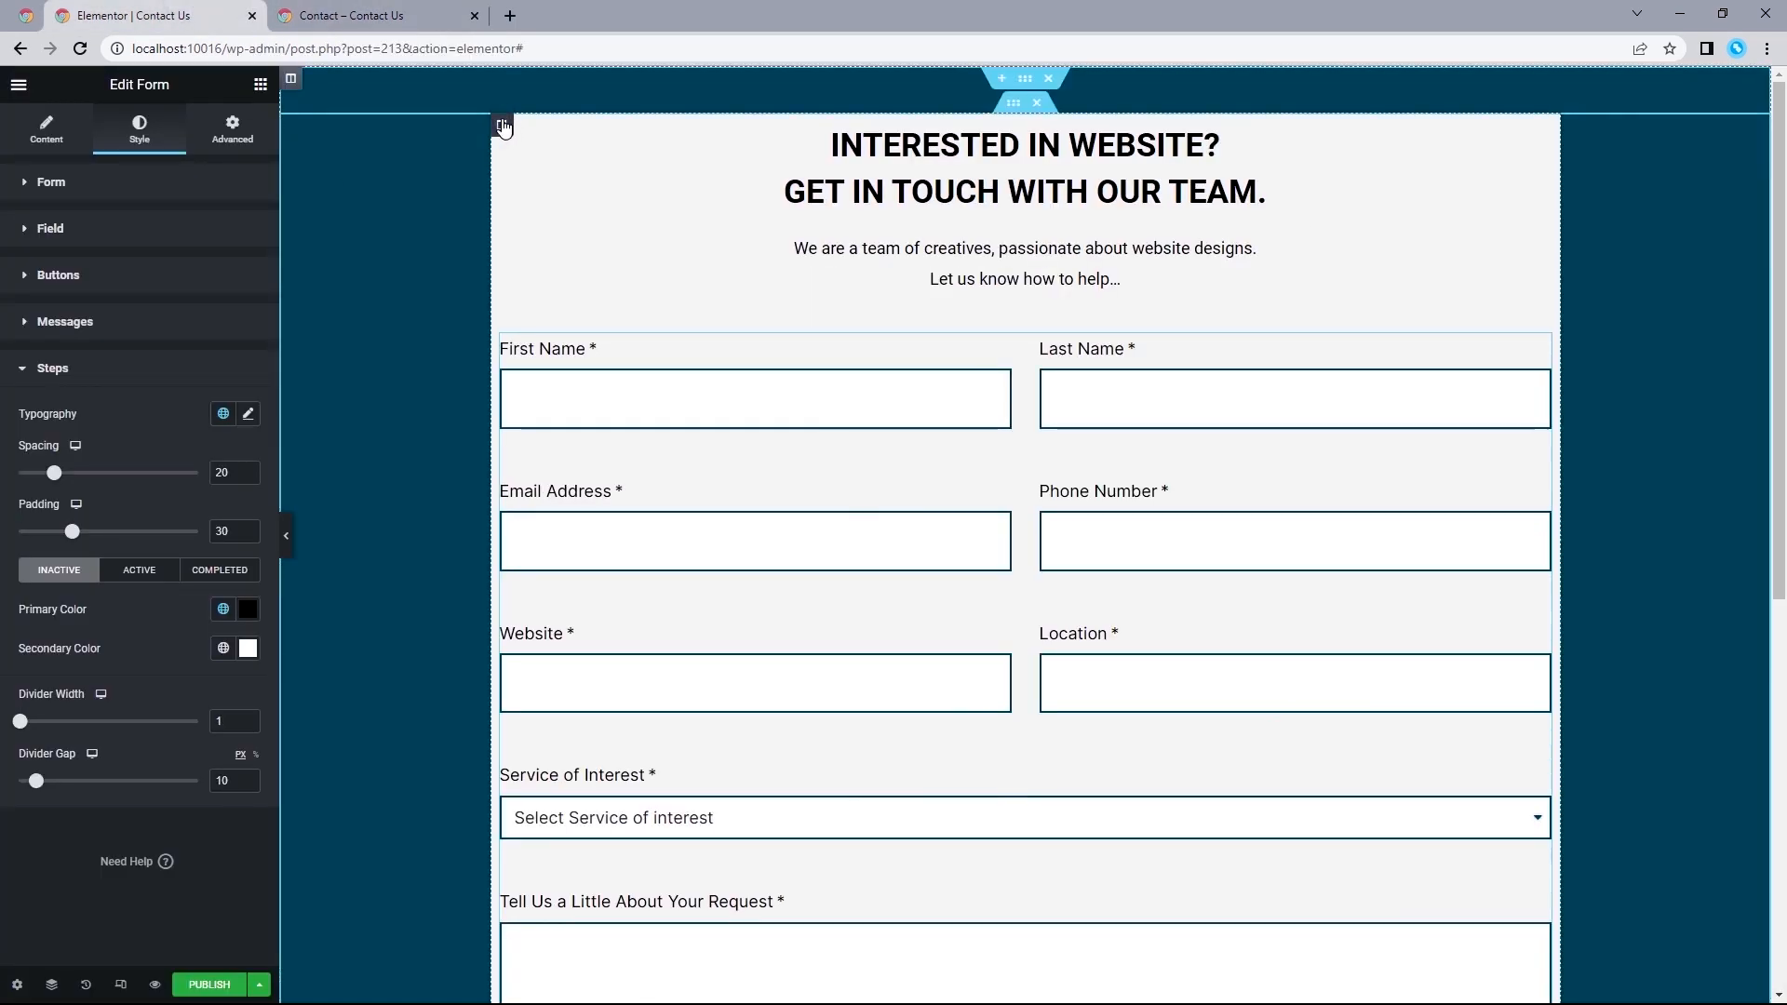
Add a solid border 20 px wide on all sides to the inner column that holds the heading and form.
left_click(503, 126)
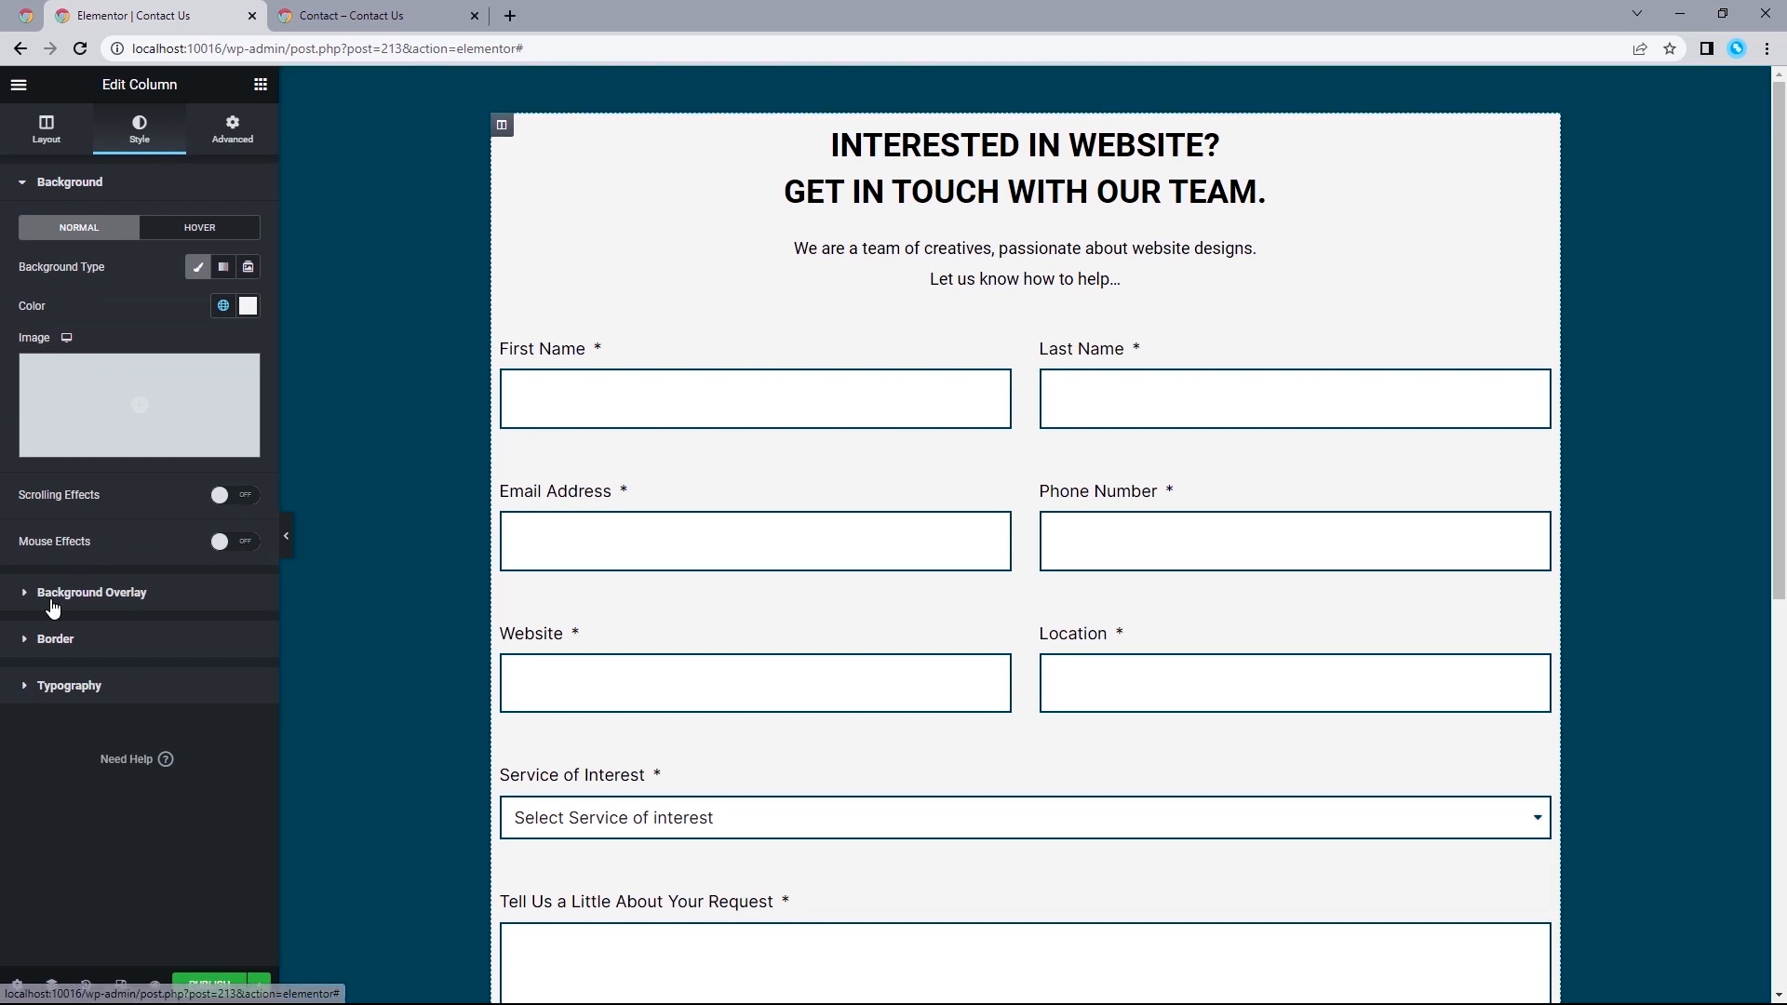
left_click(55, 636)
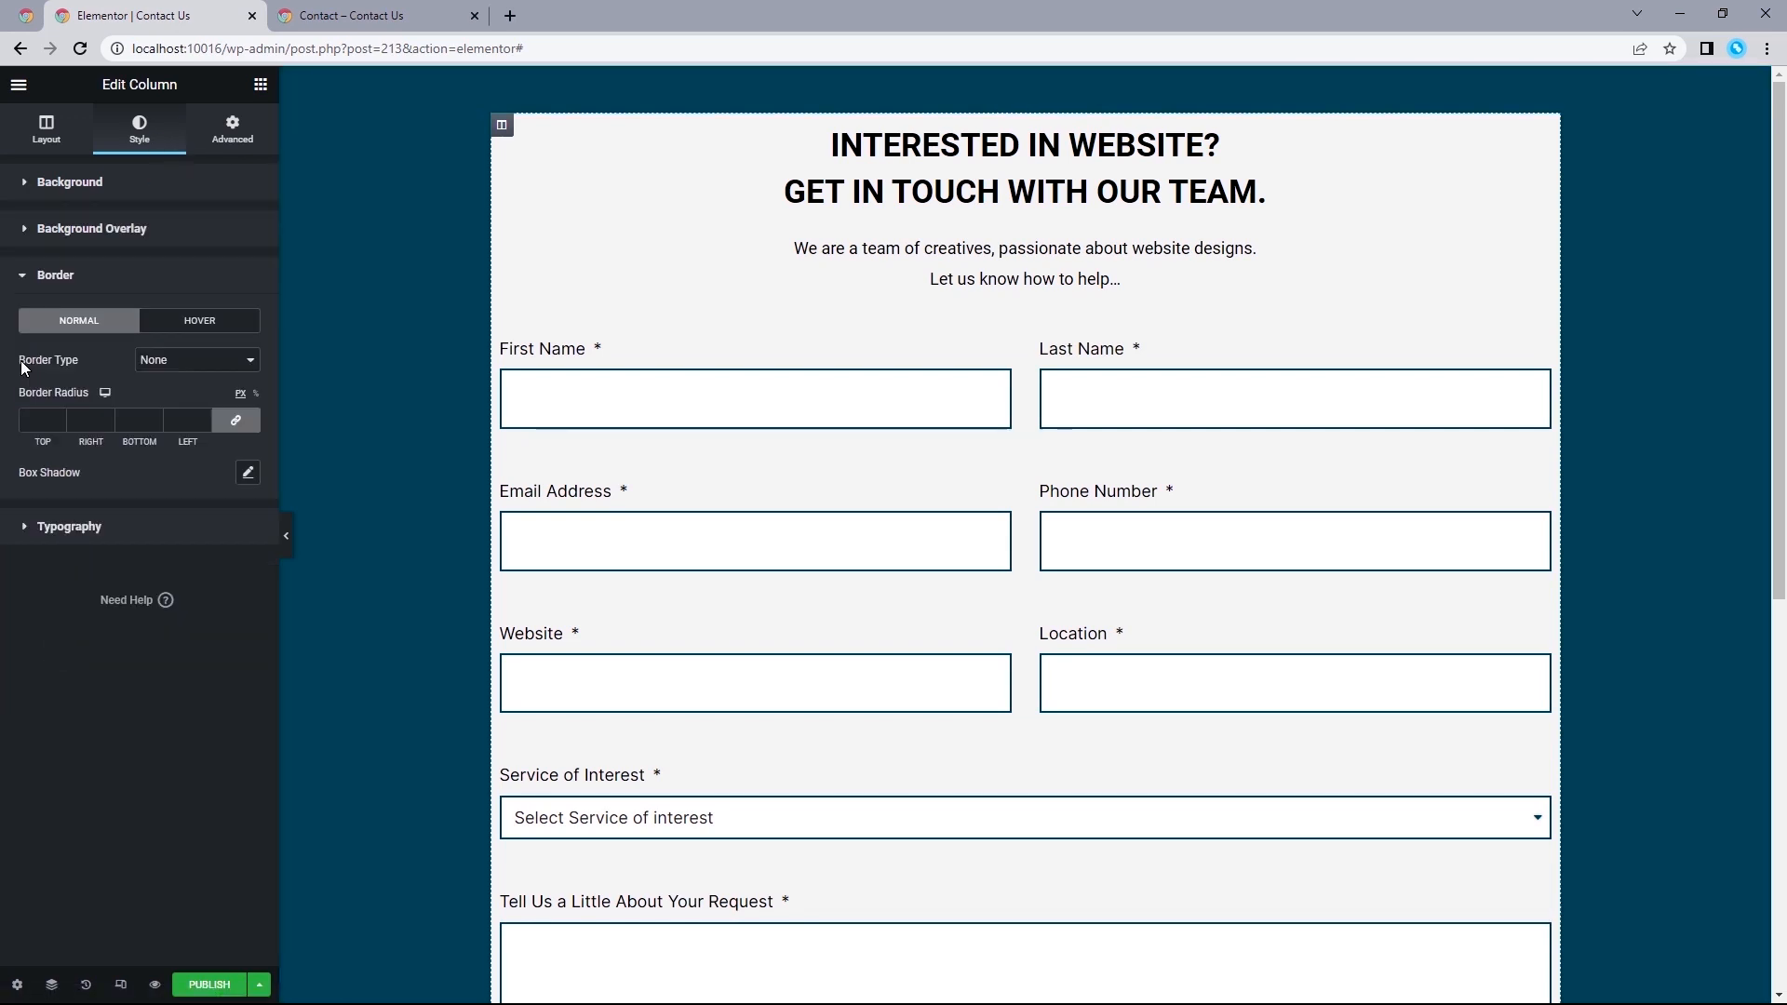
left_click(191, 362)
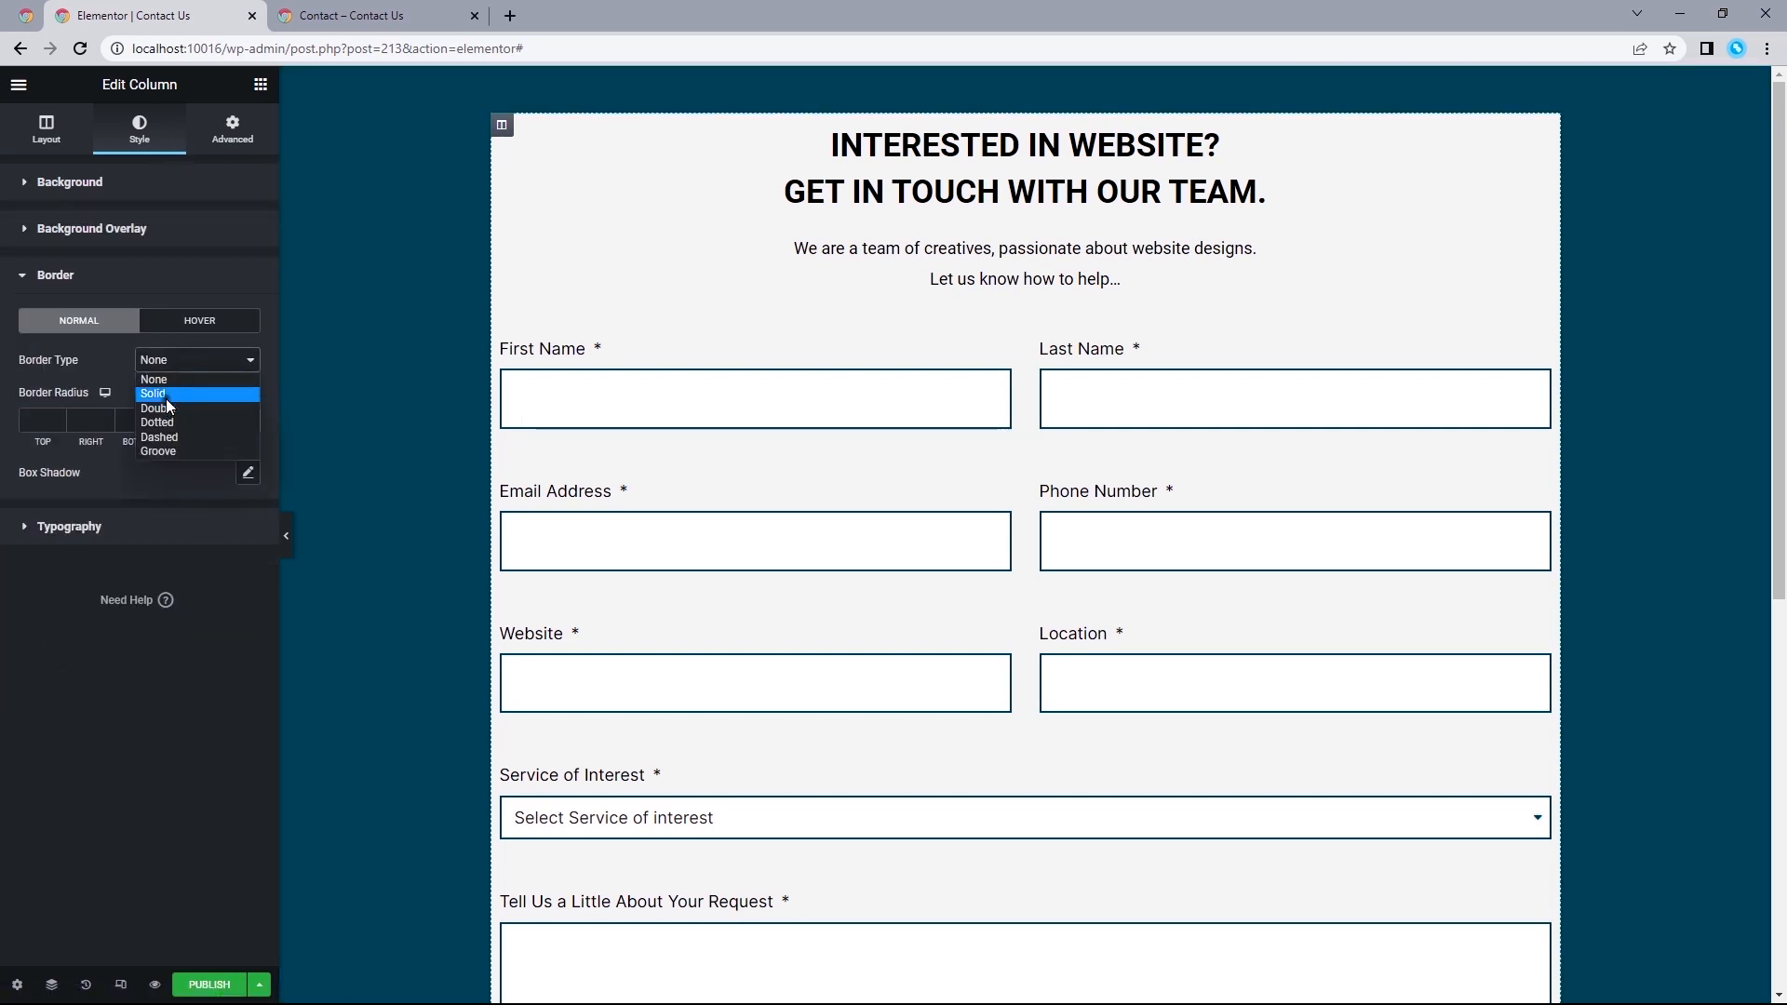
left_click(165, 395)
left_click(38, 419)
type("2")
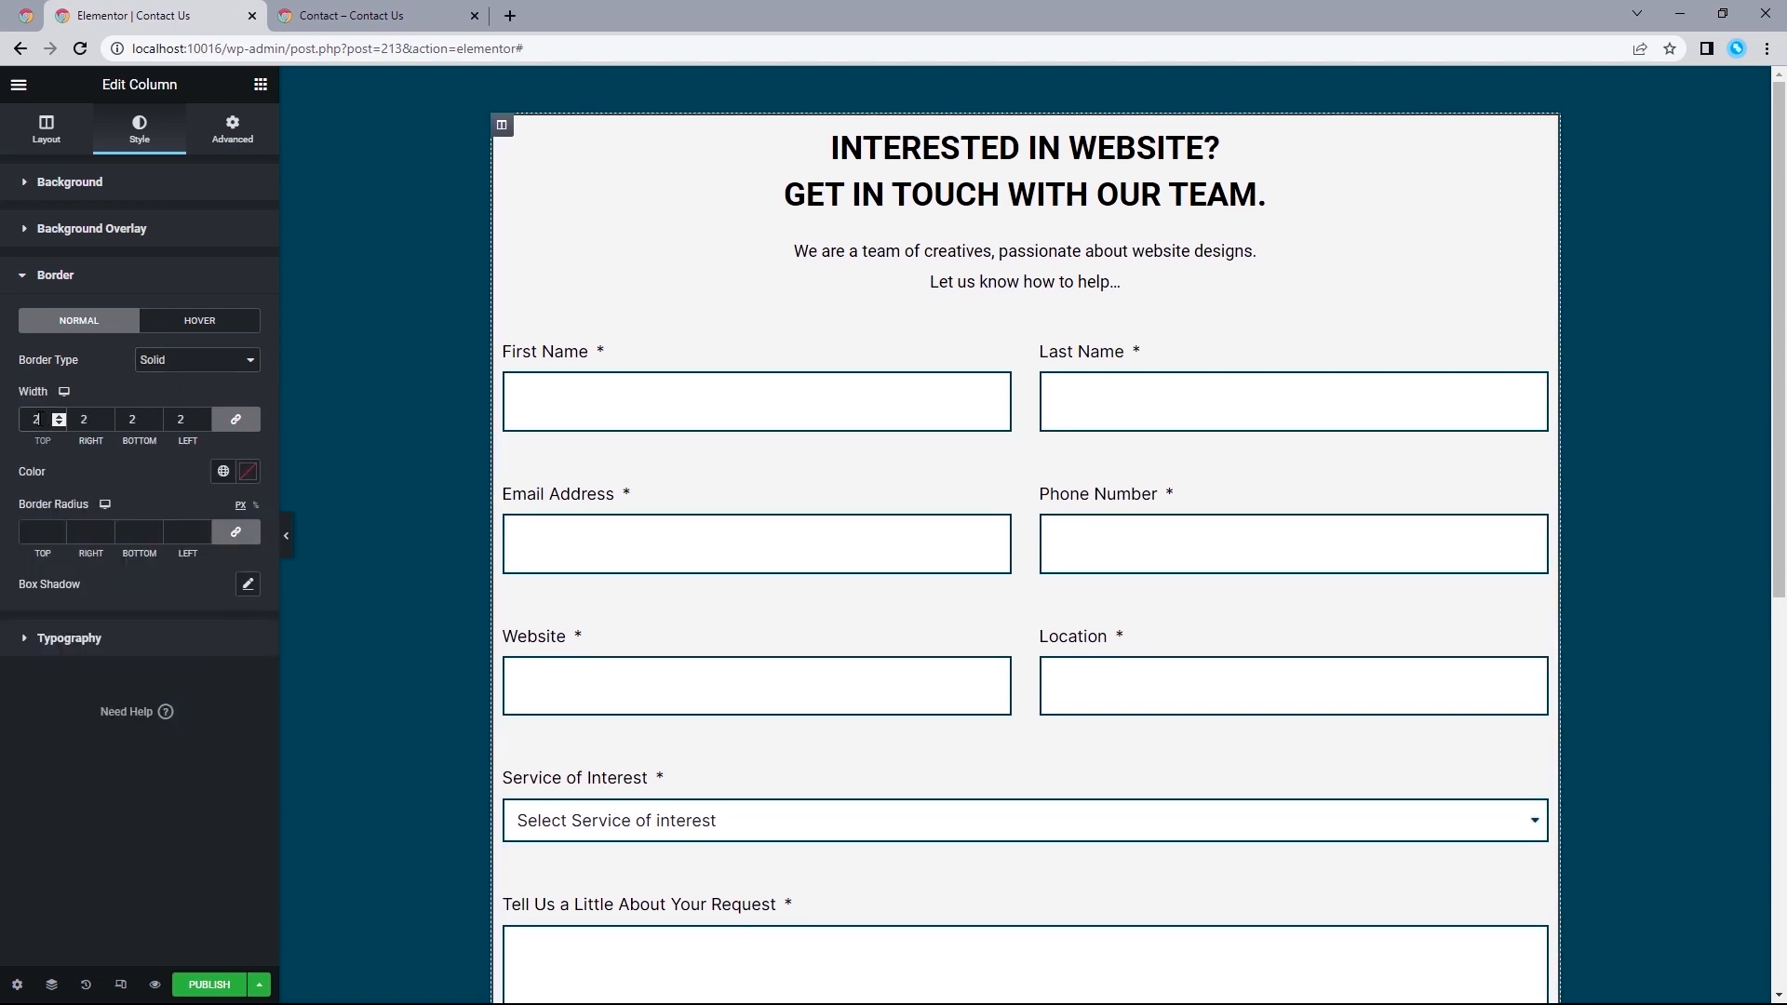
type("0")
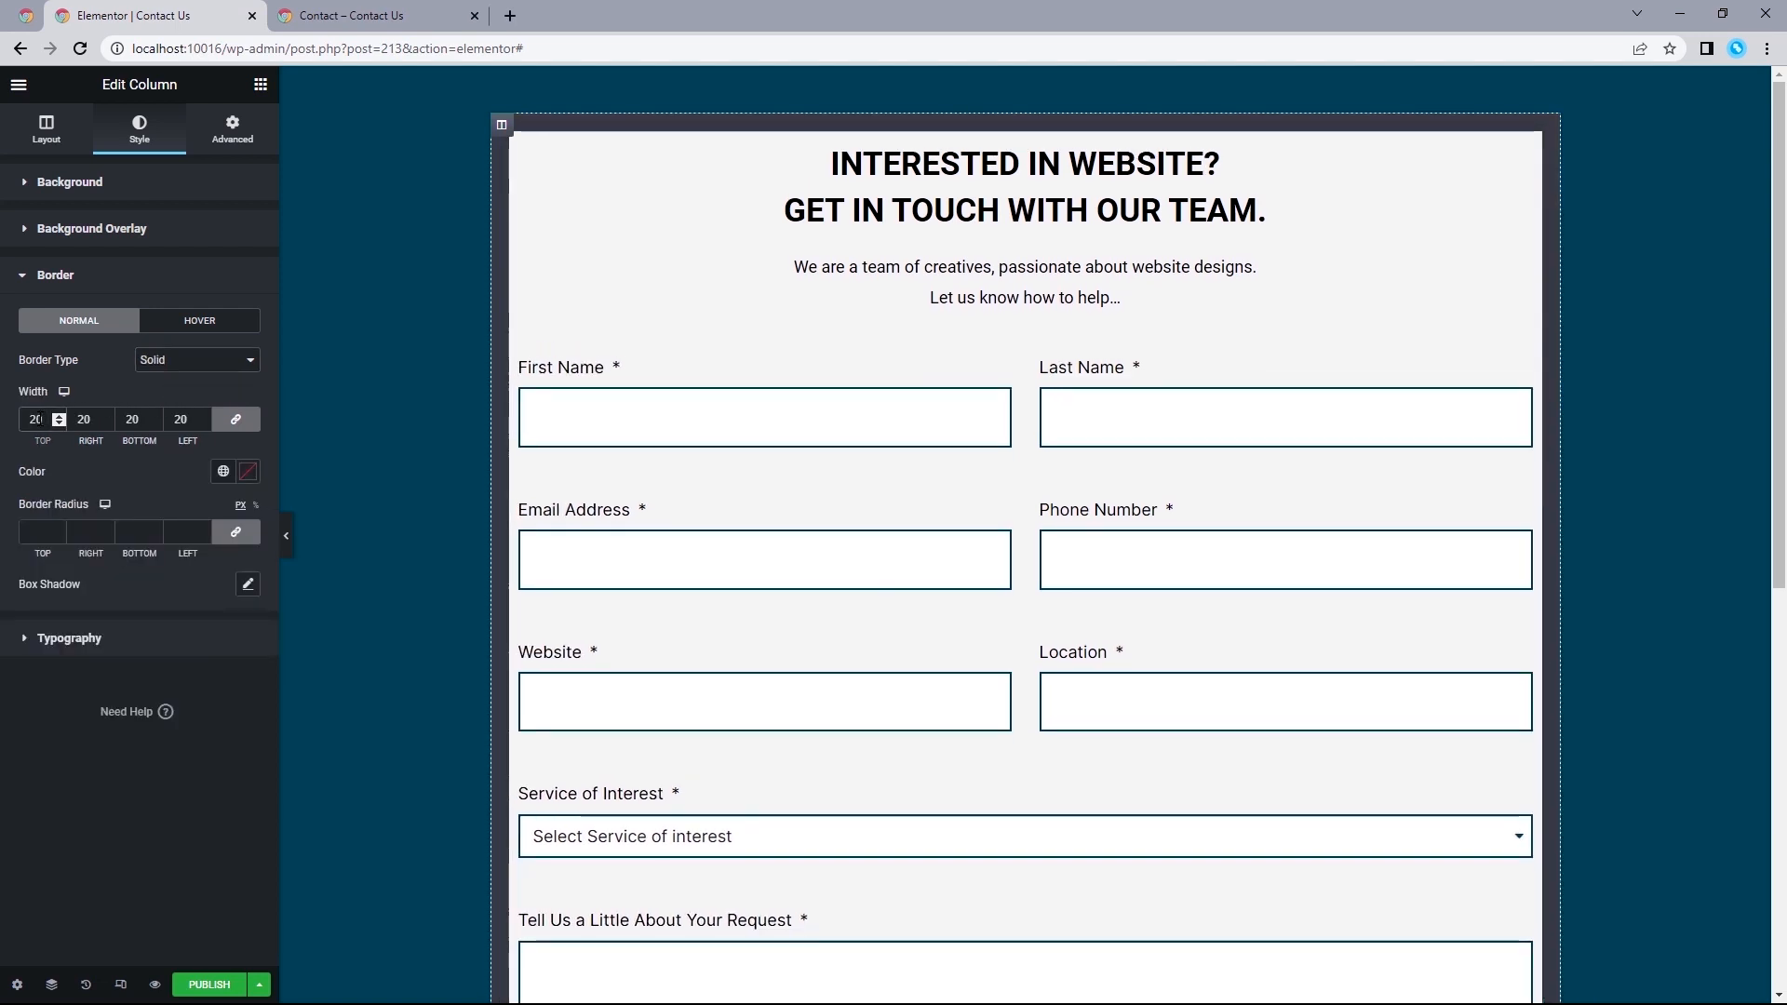
Set the form column's border color to #FFFFFF.
left_click(250, 475)
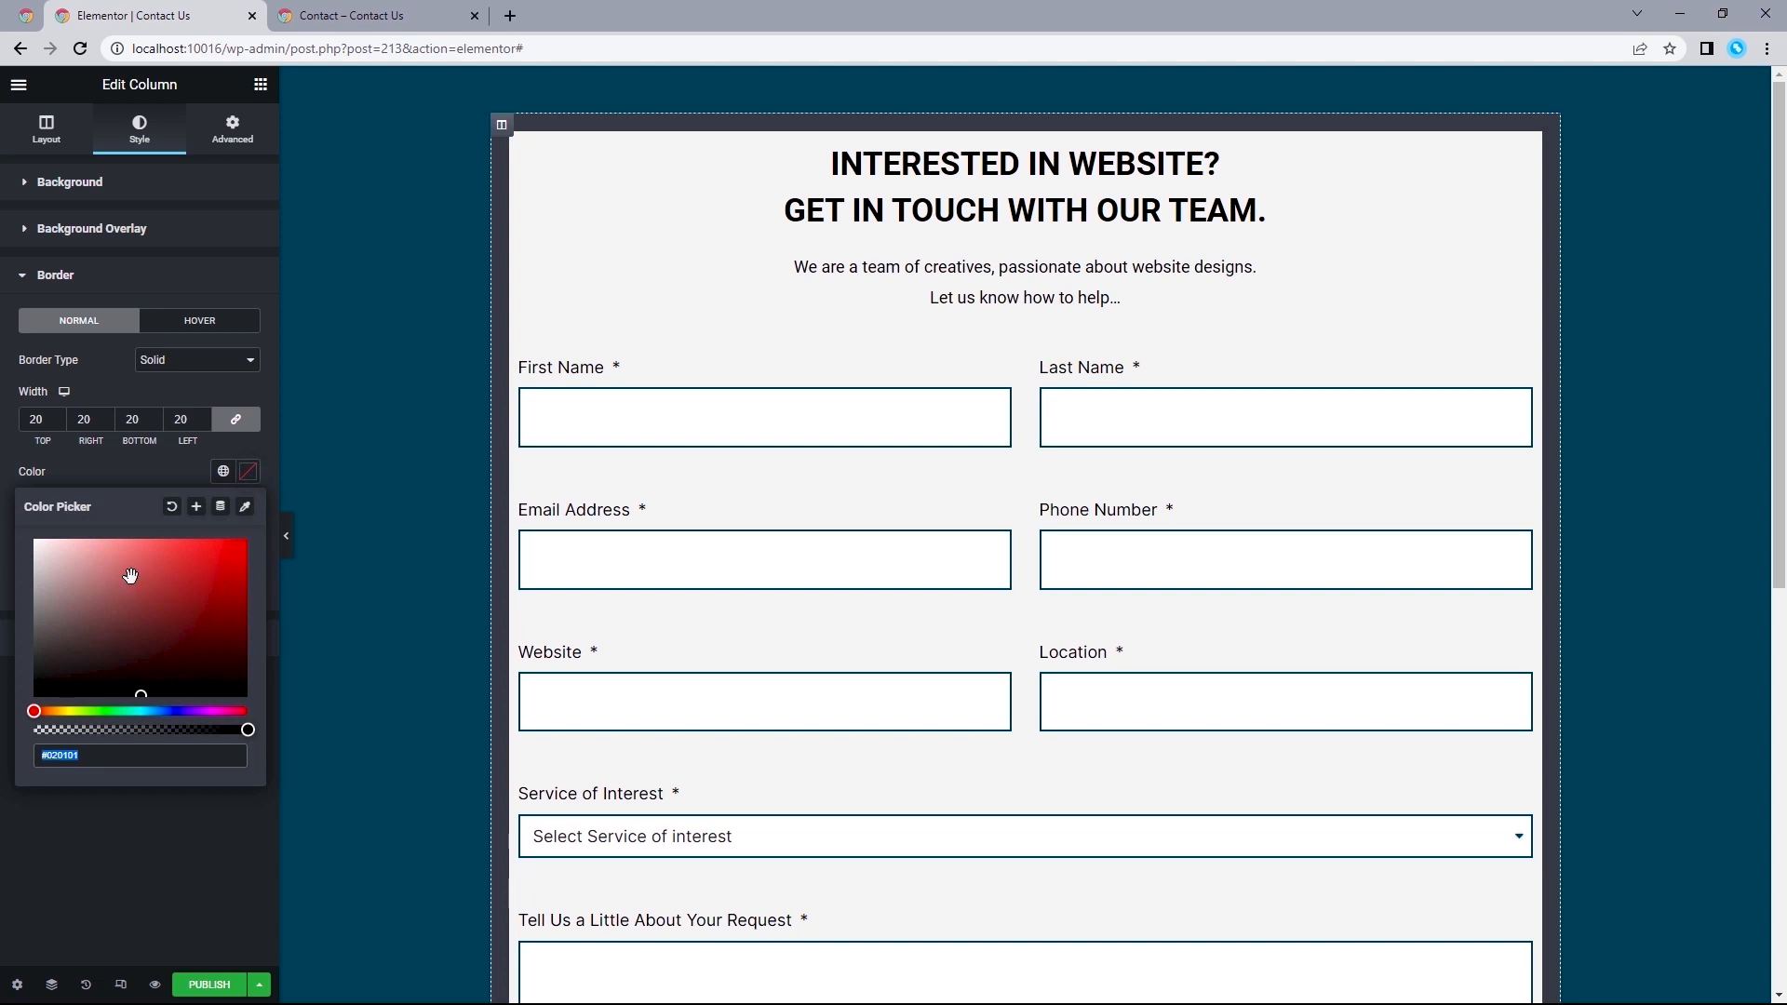
left_click_drag(133, 577, 2, 470)
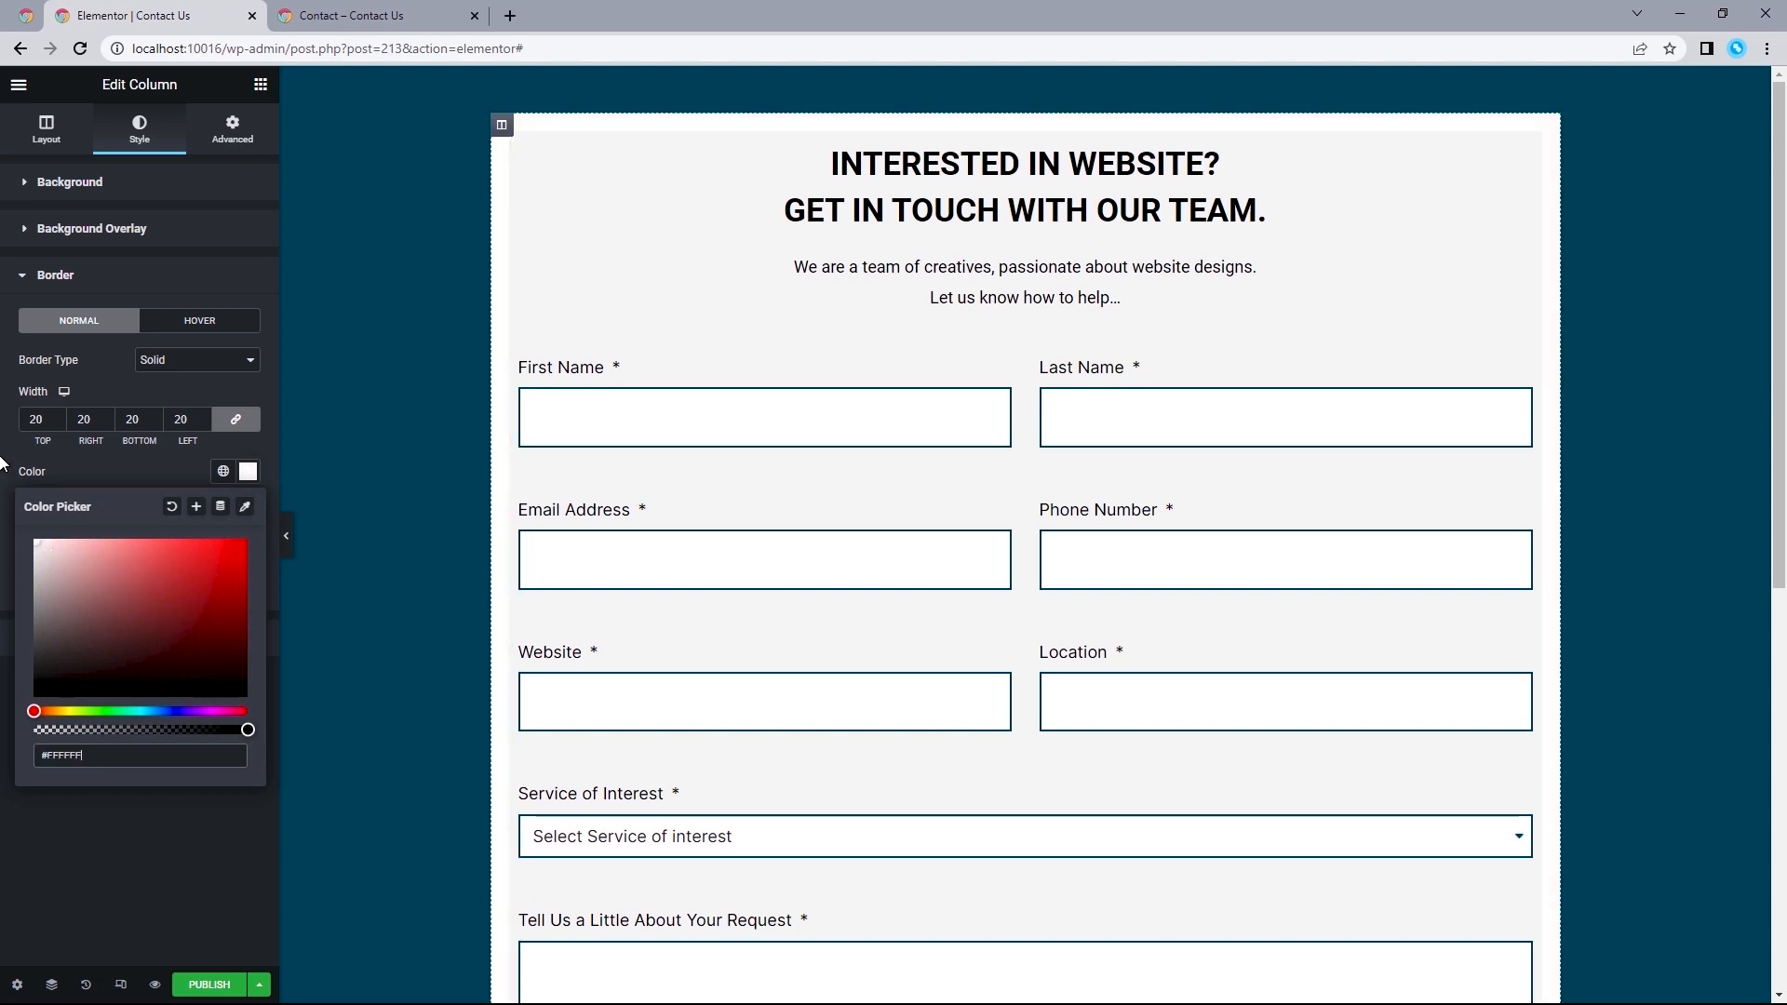
left_click(5, 468)
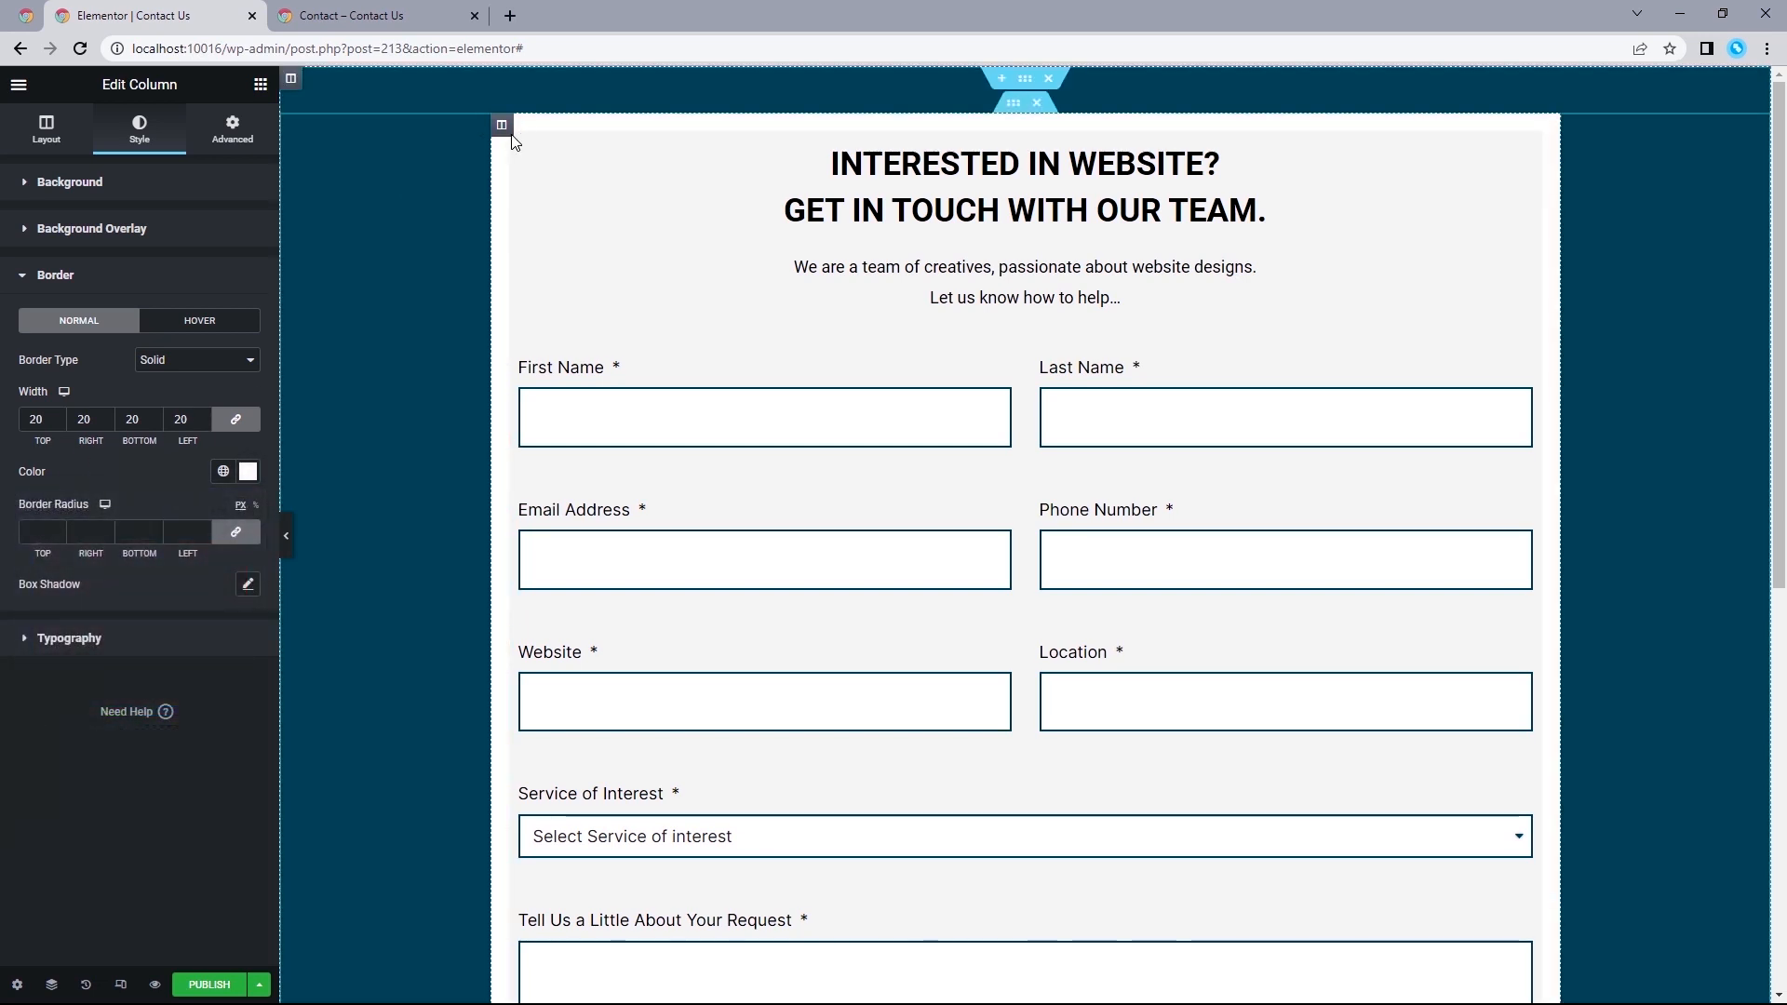
Set the form column's padding to 100 px top and bottom and 150 px right and left, and preview the page at full width.
left_click(231, 130)
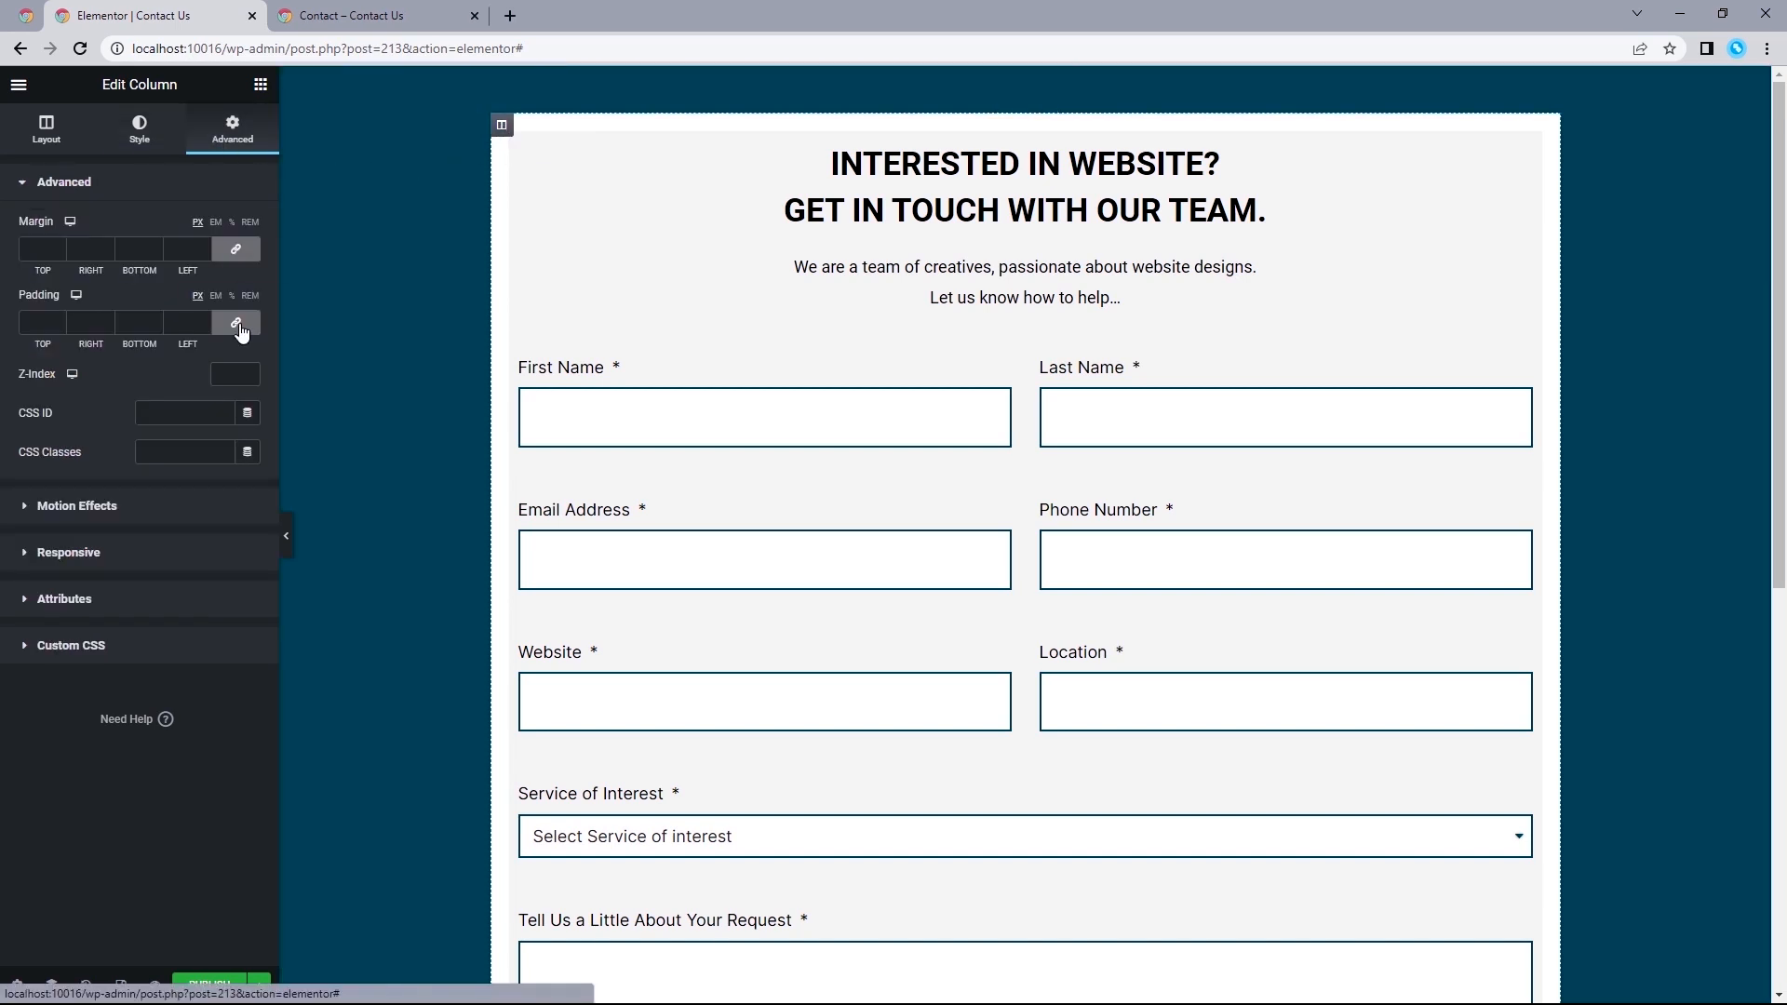
left_click(238, 326)
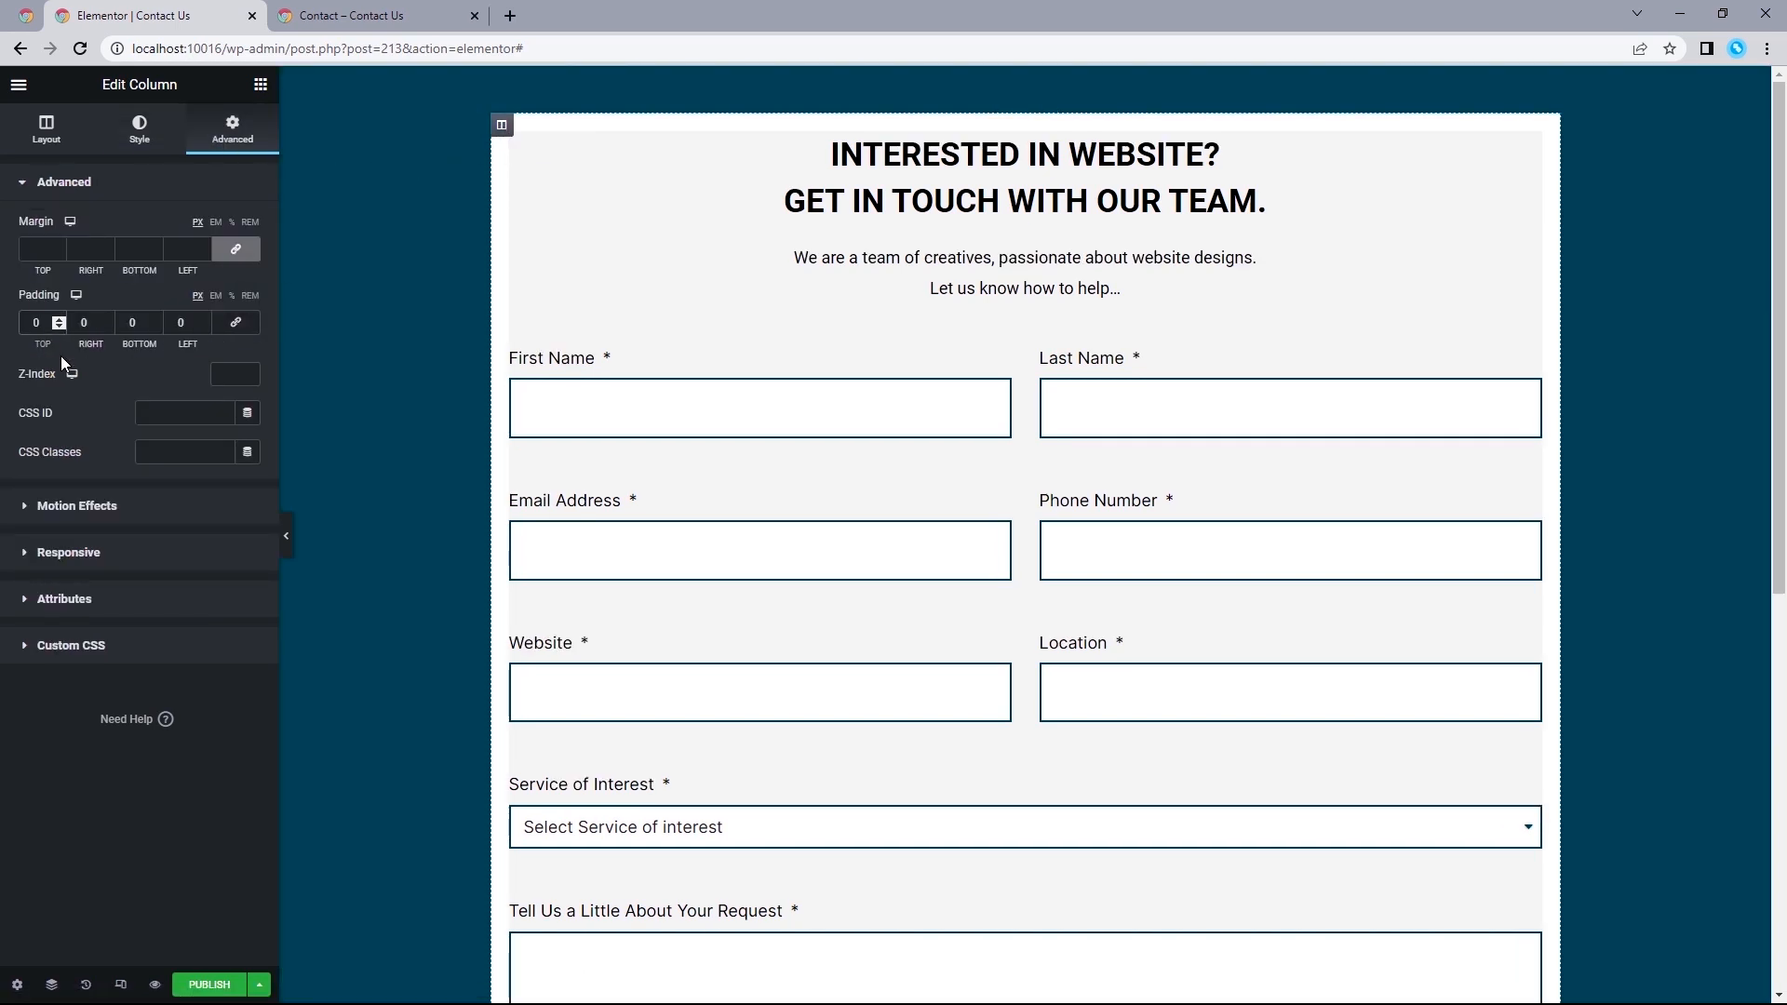
type("100")
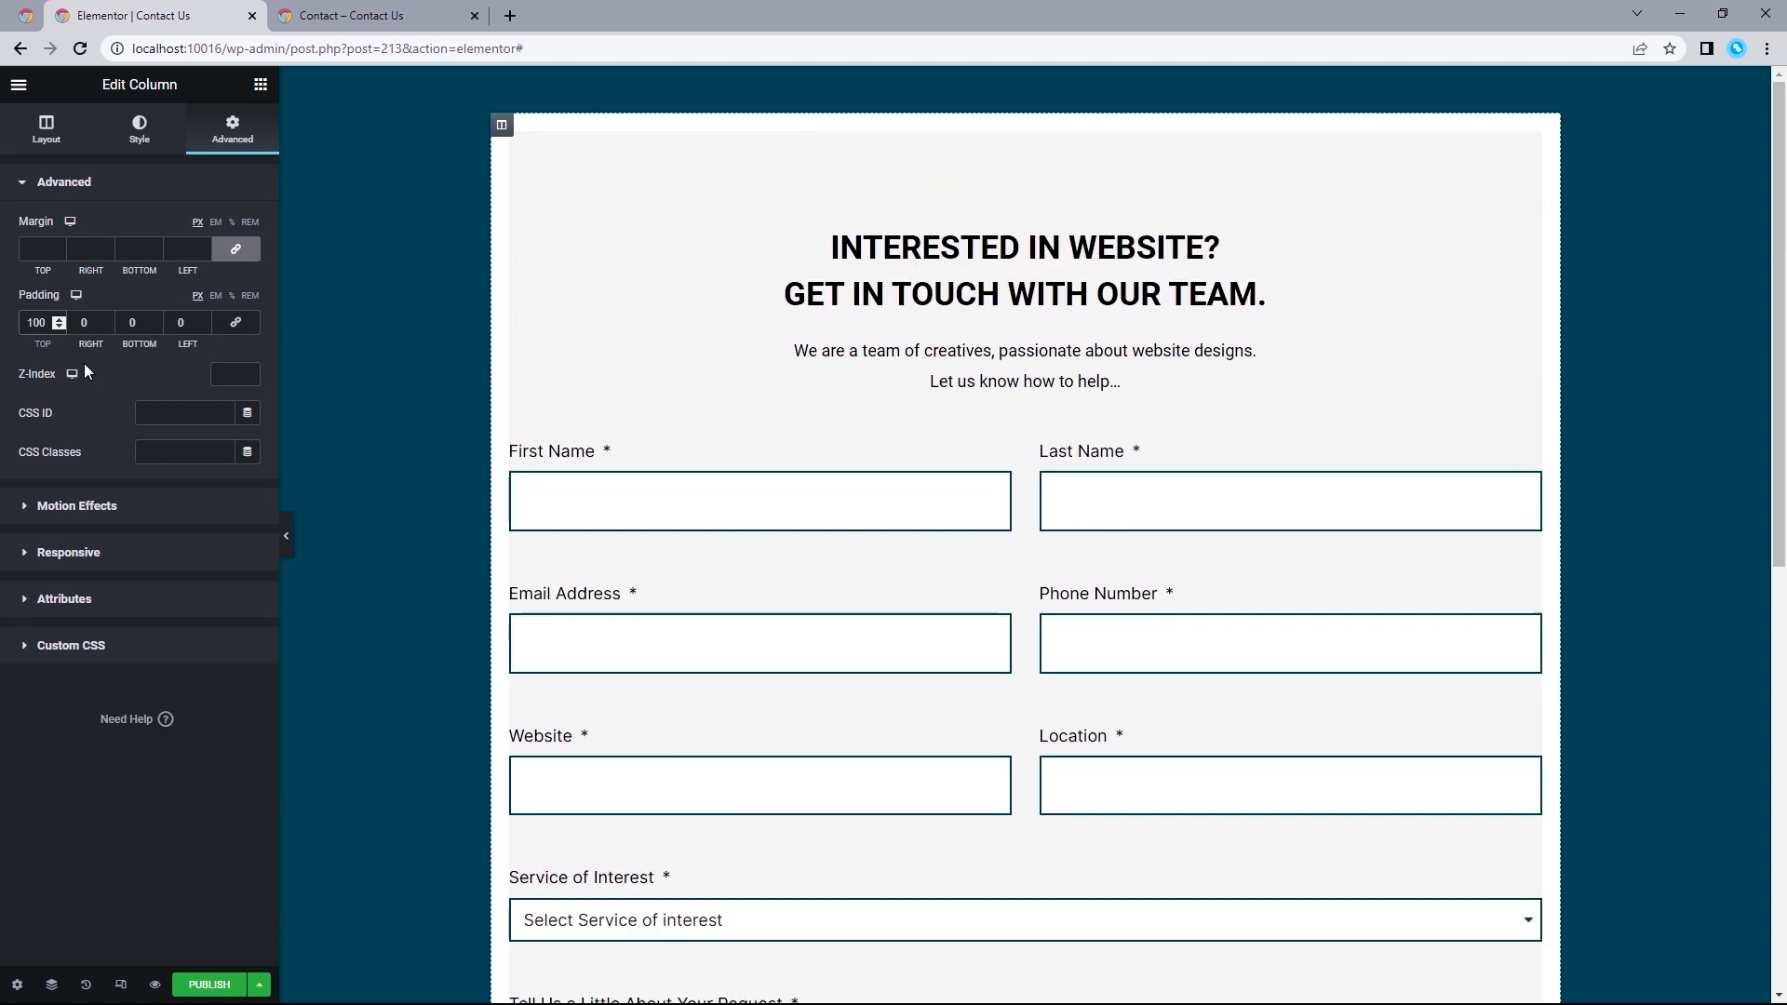
left_click(130, 322)
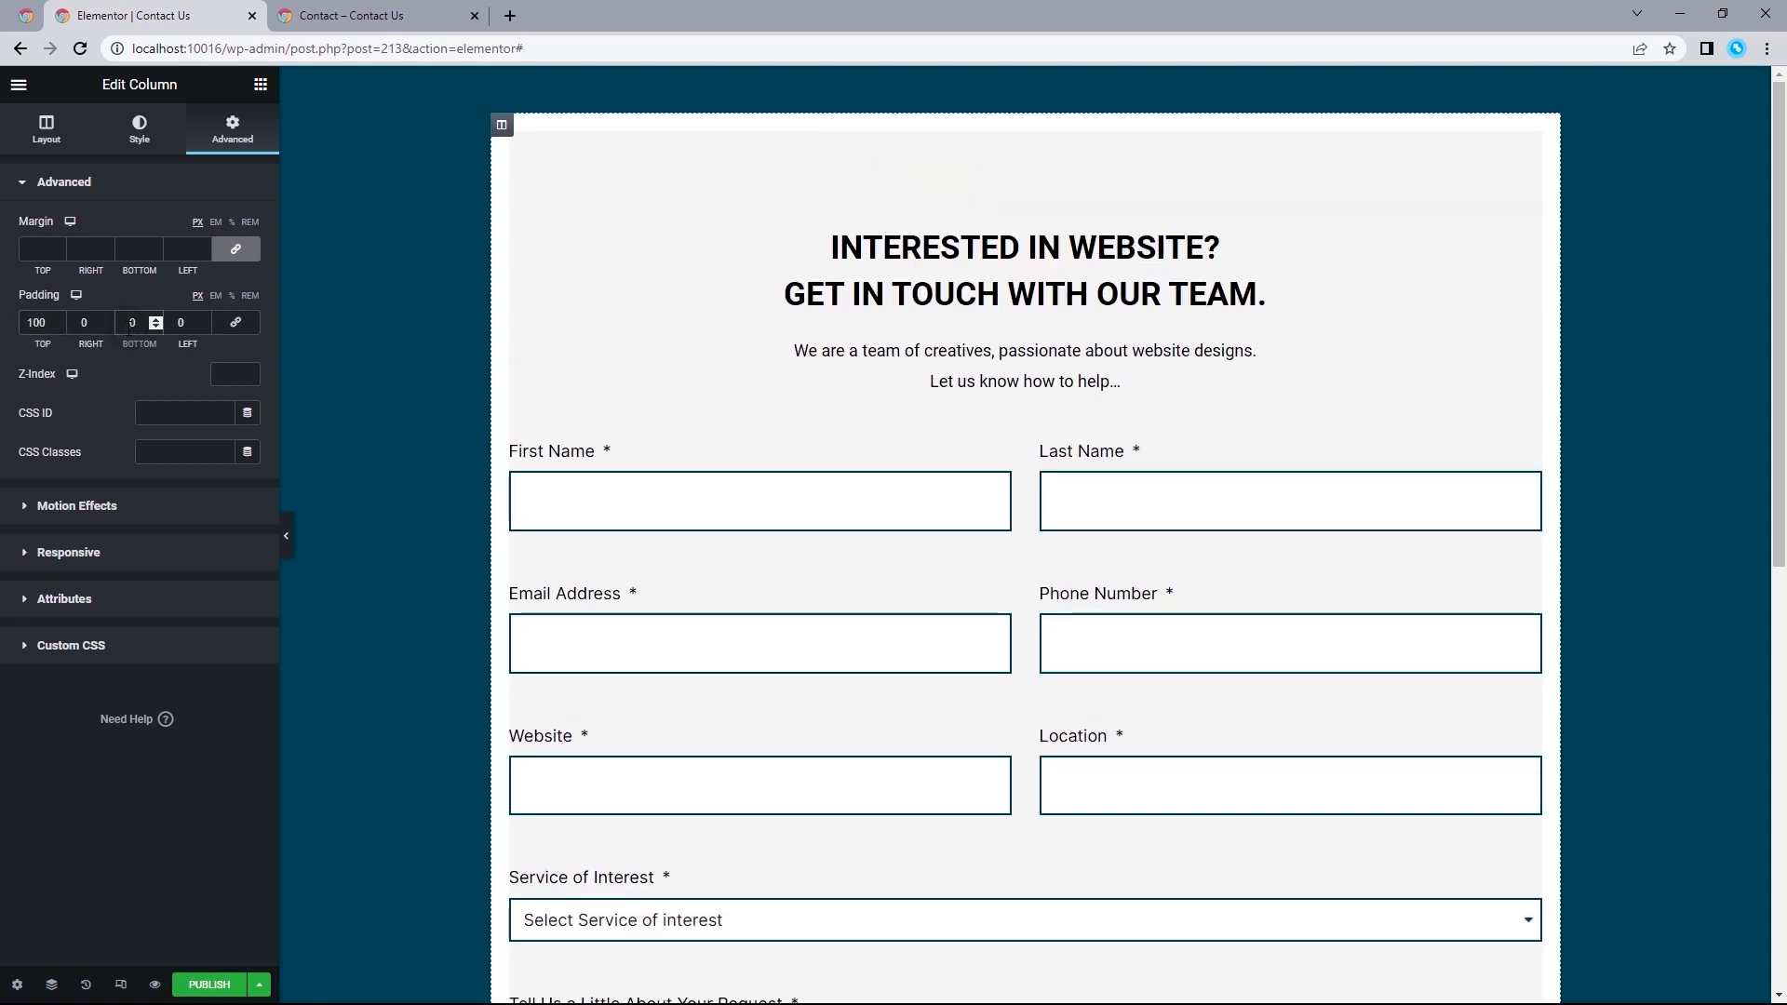
type("100")
left_click(84, 322)
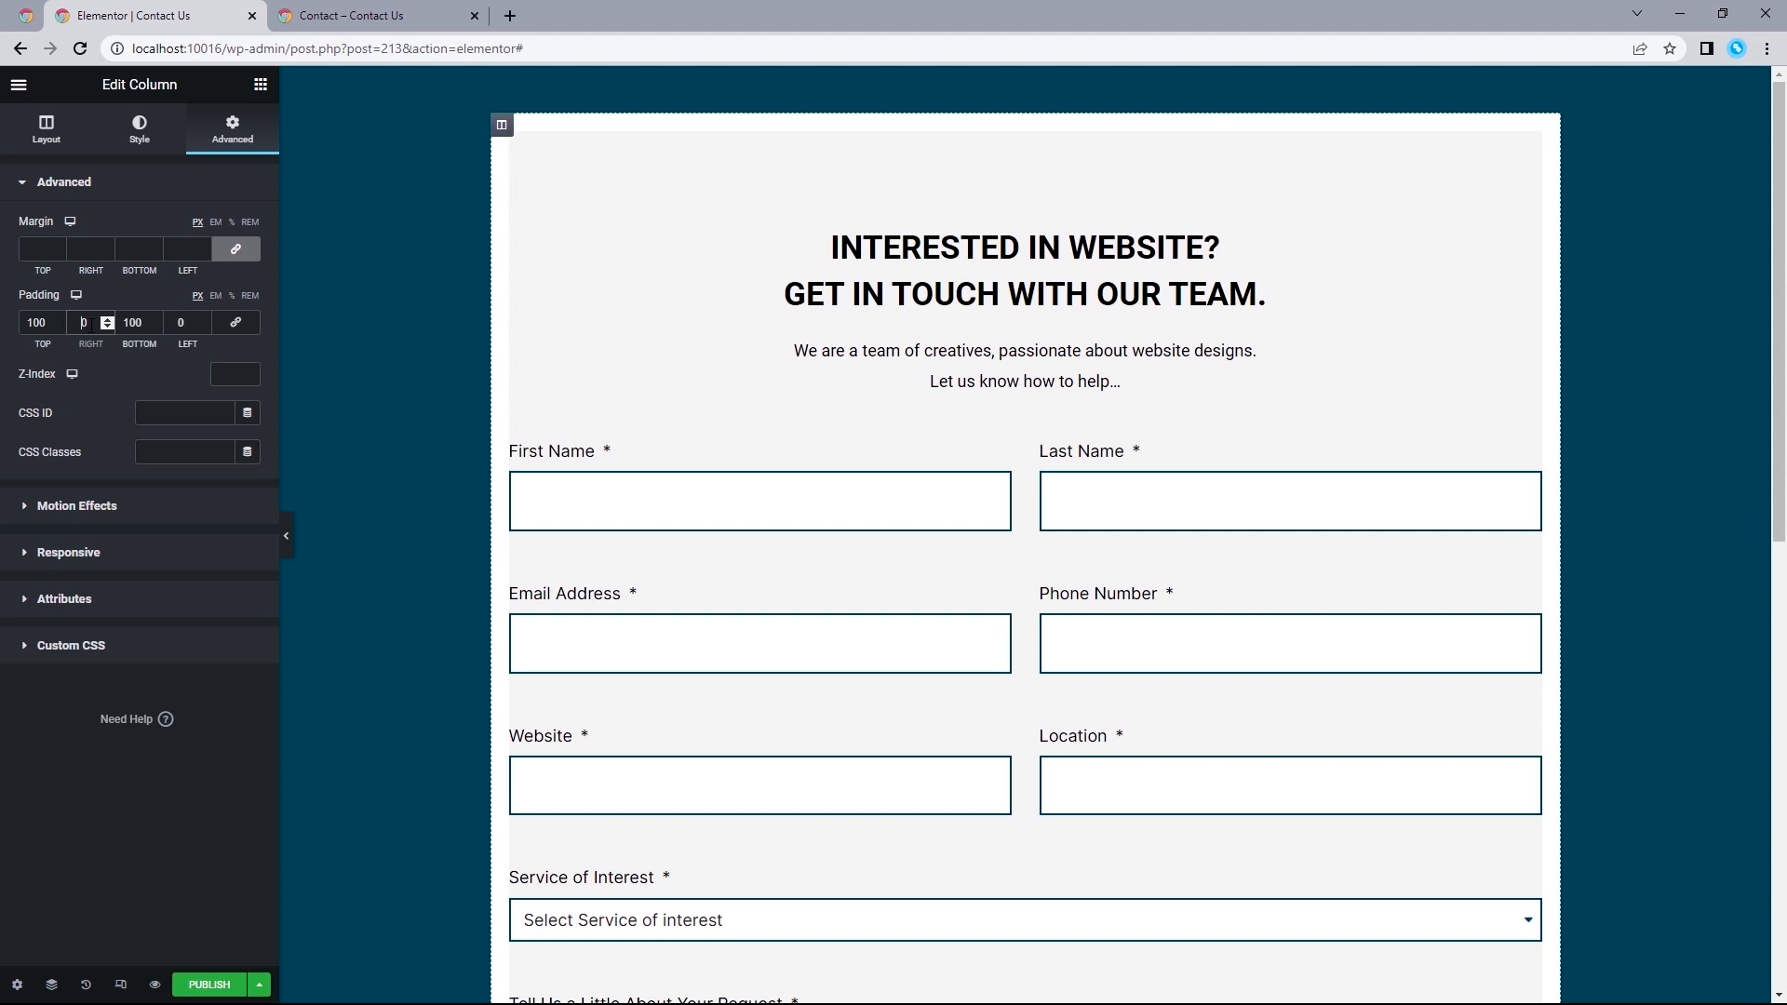
type("150")
left_click(179, 323)
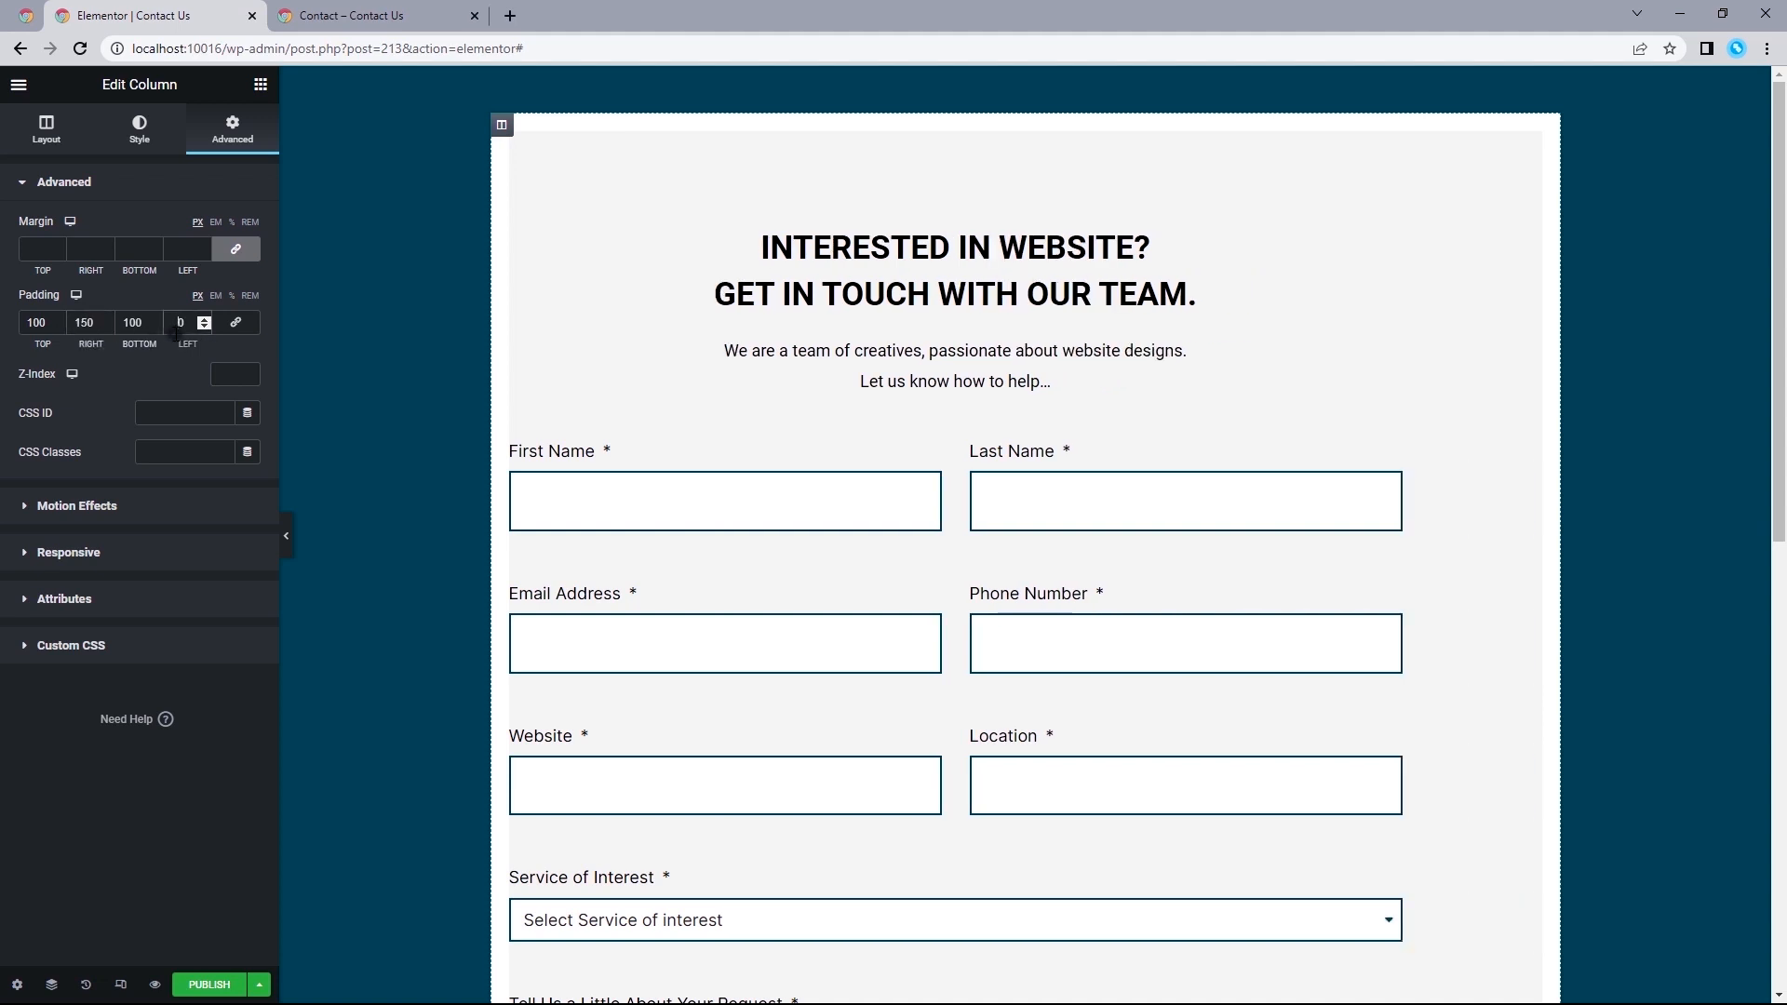
type("150")
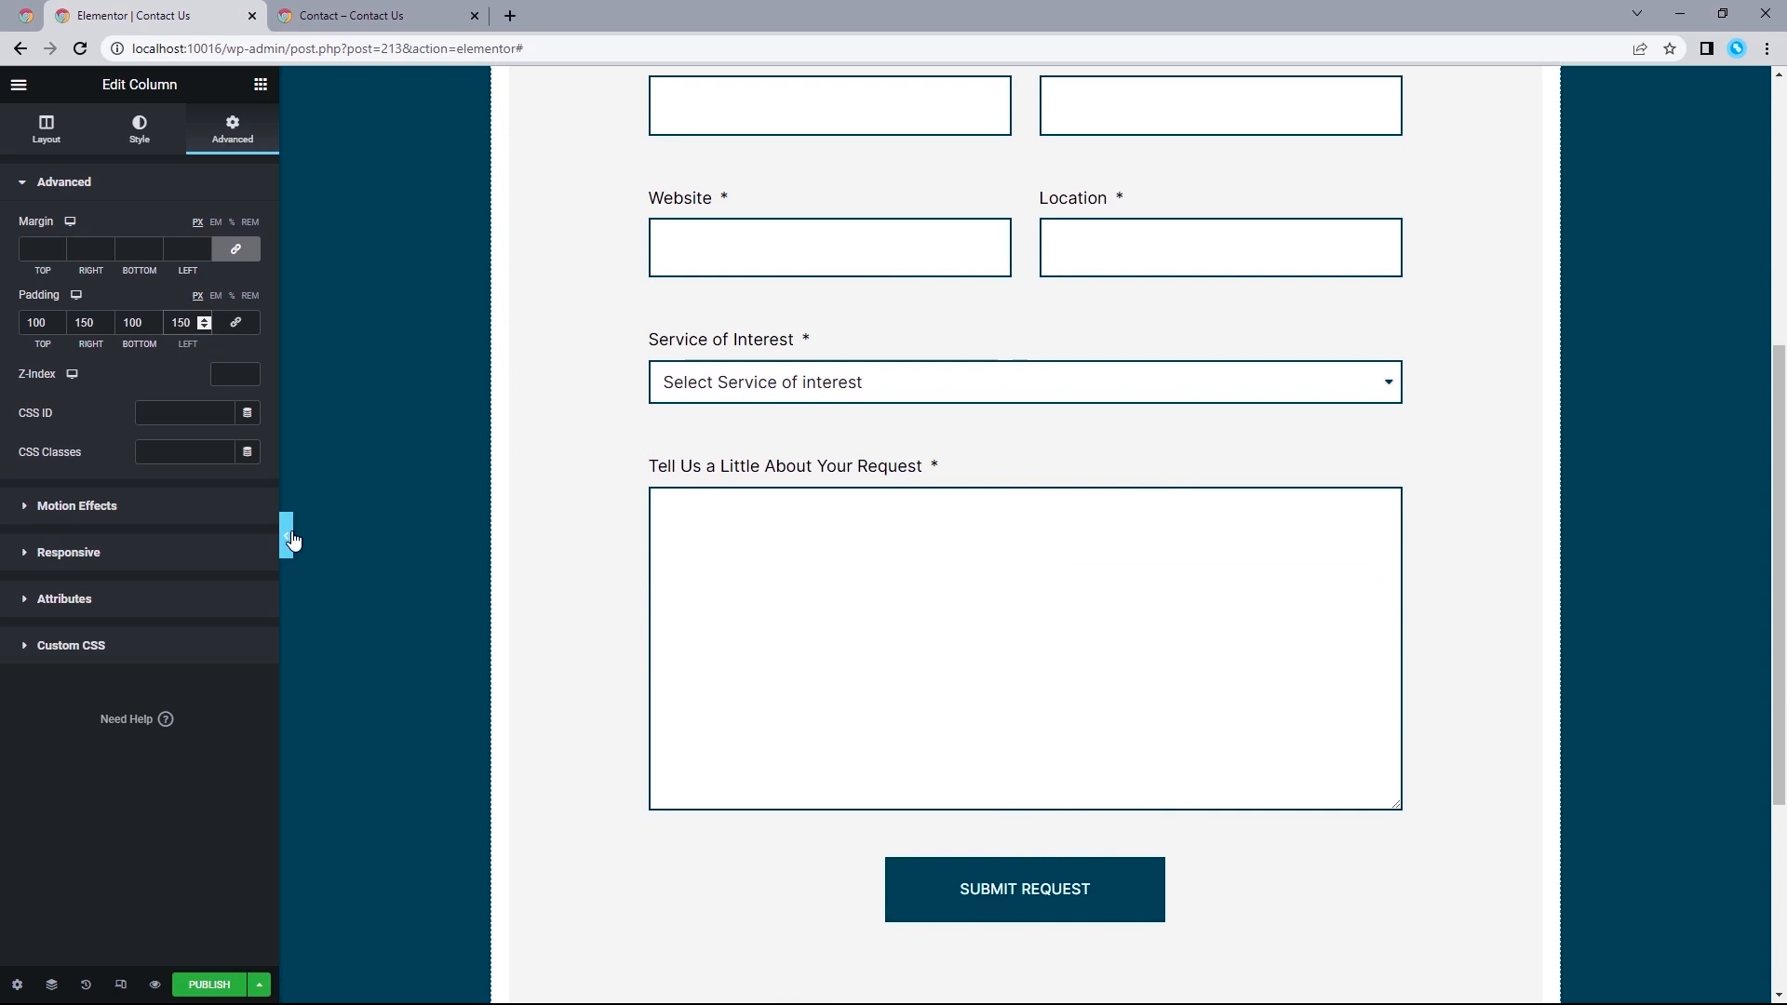
left_click(287, 538)
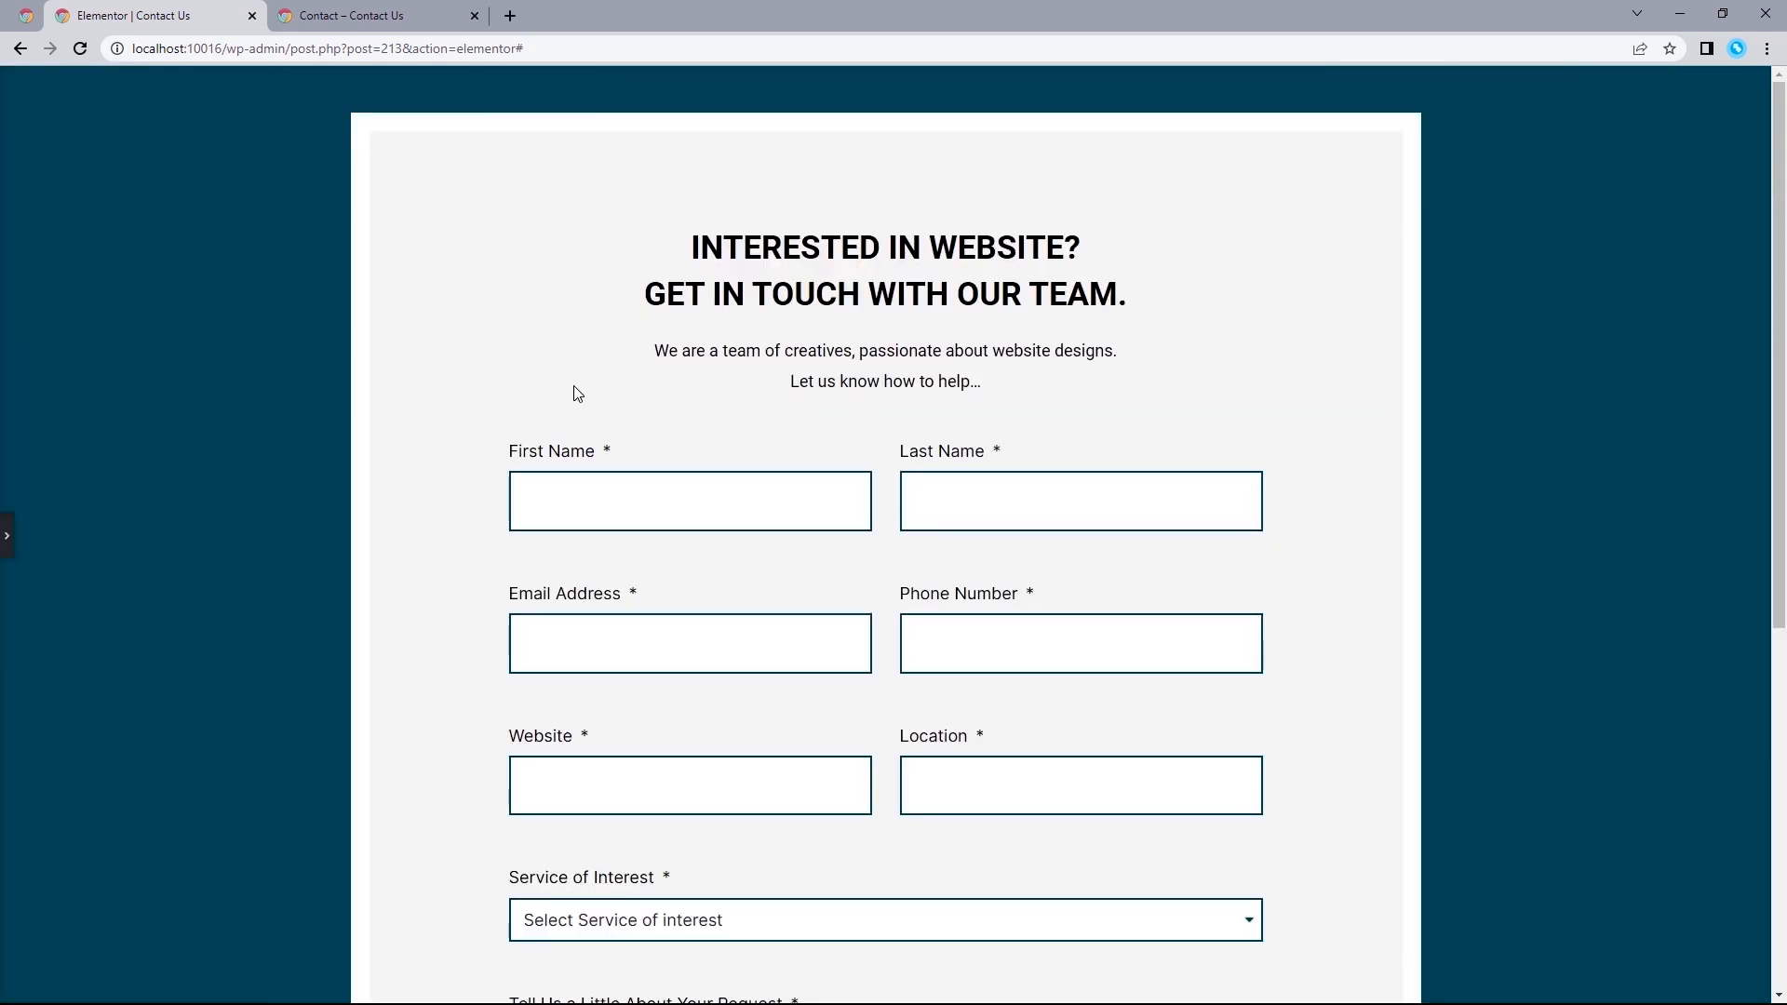
left_click(6, 540)
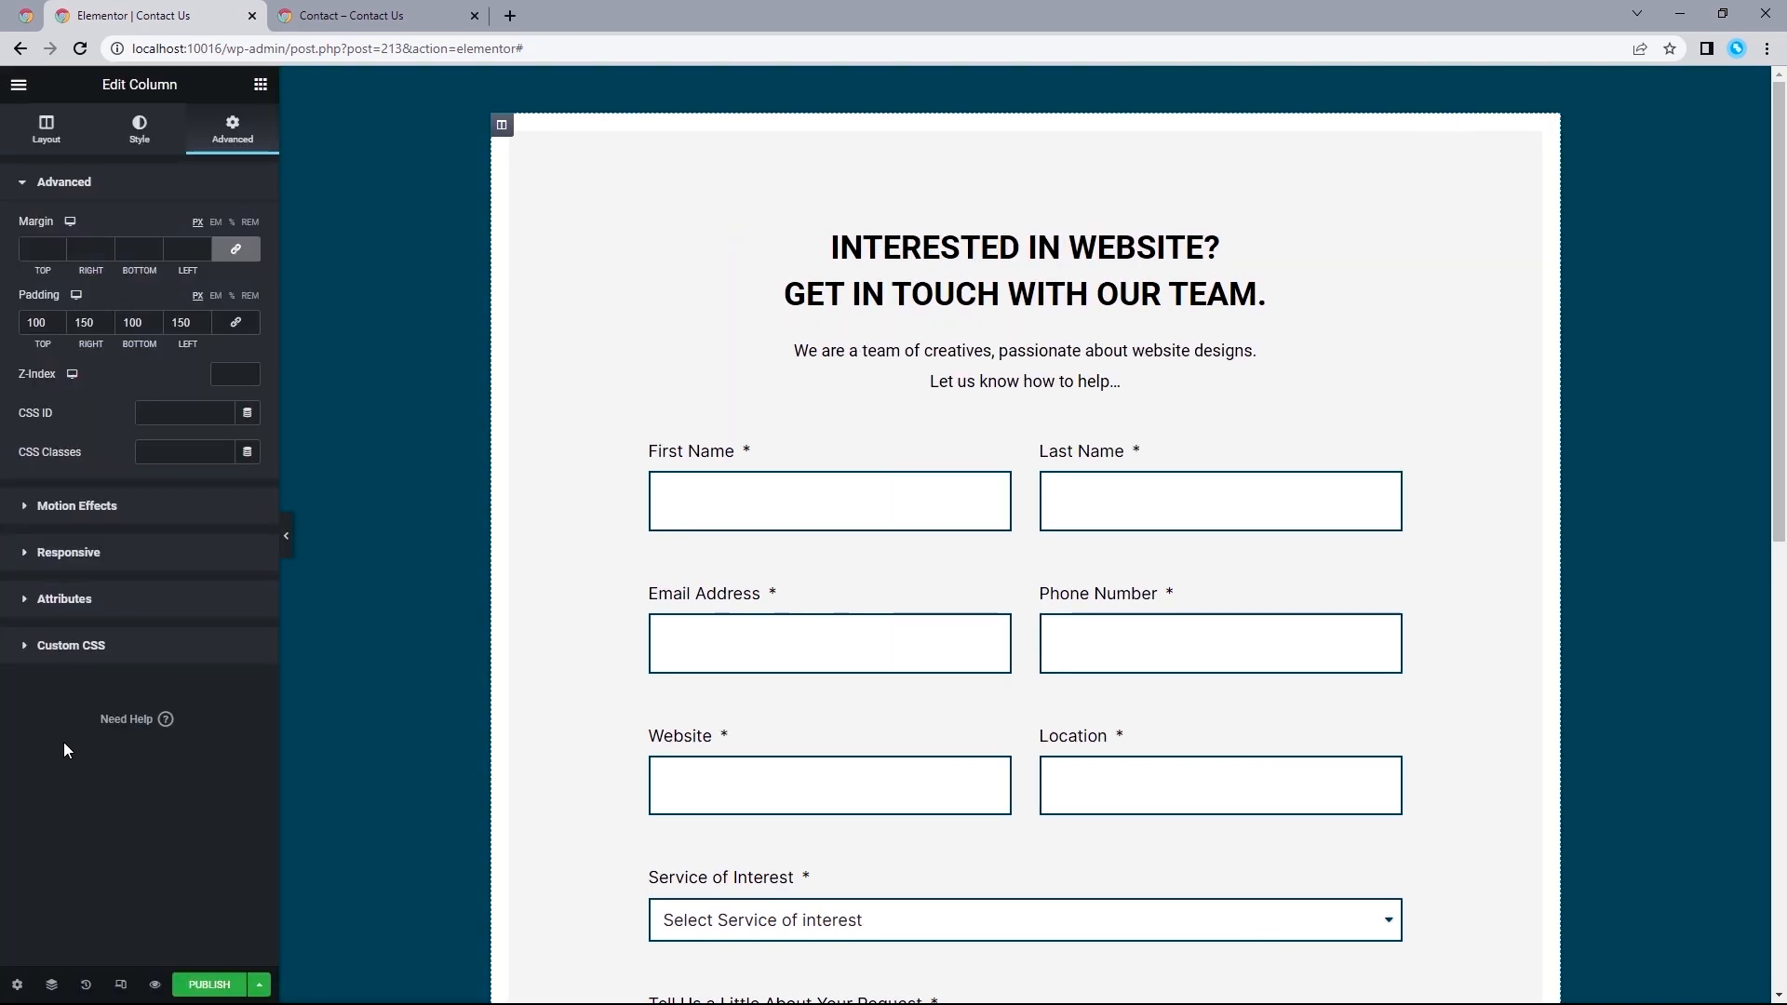
Switch to the responsive laptop view and set the form column's padding to 50 px on all sides.
left_click(120, 984)
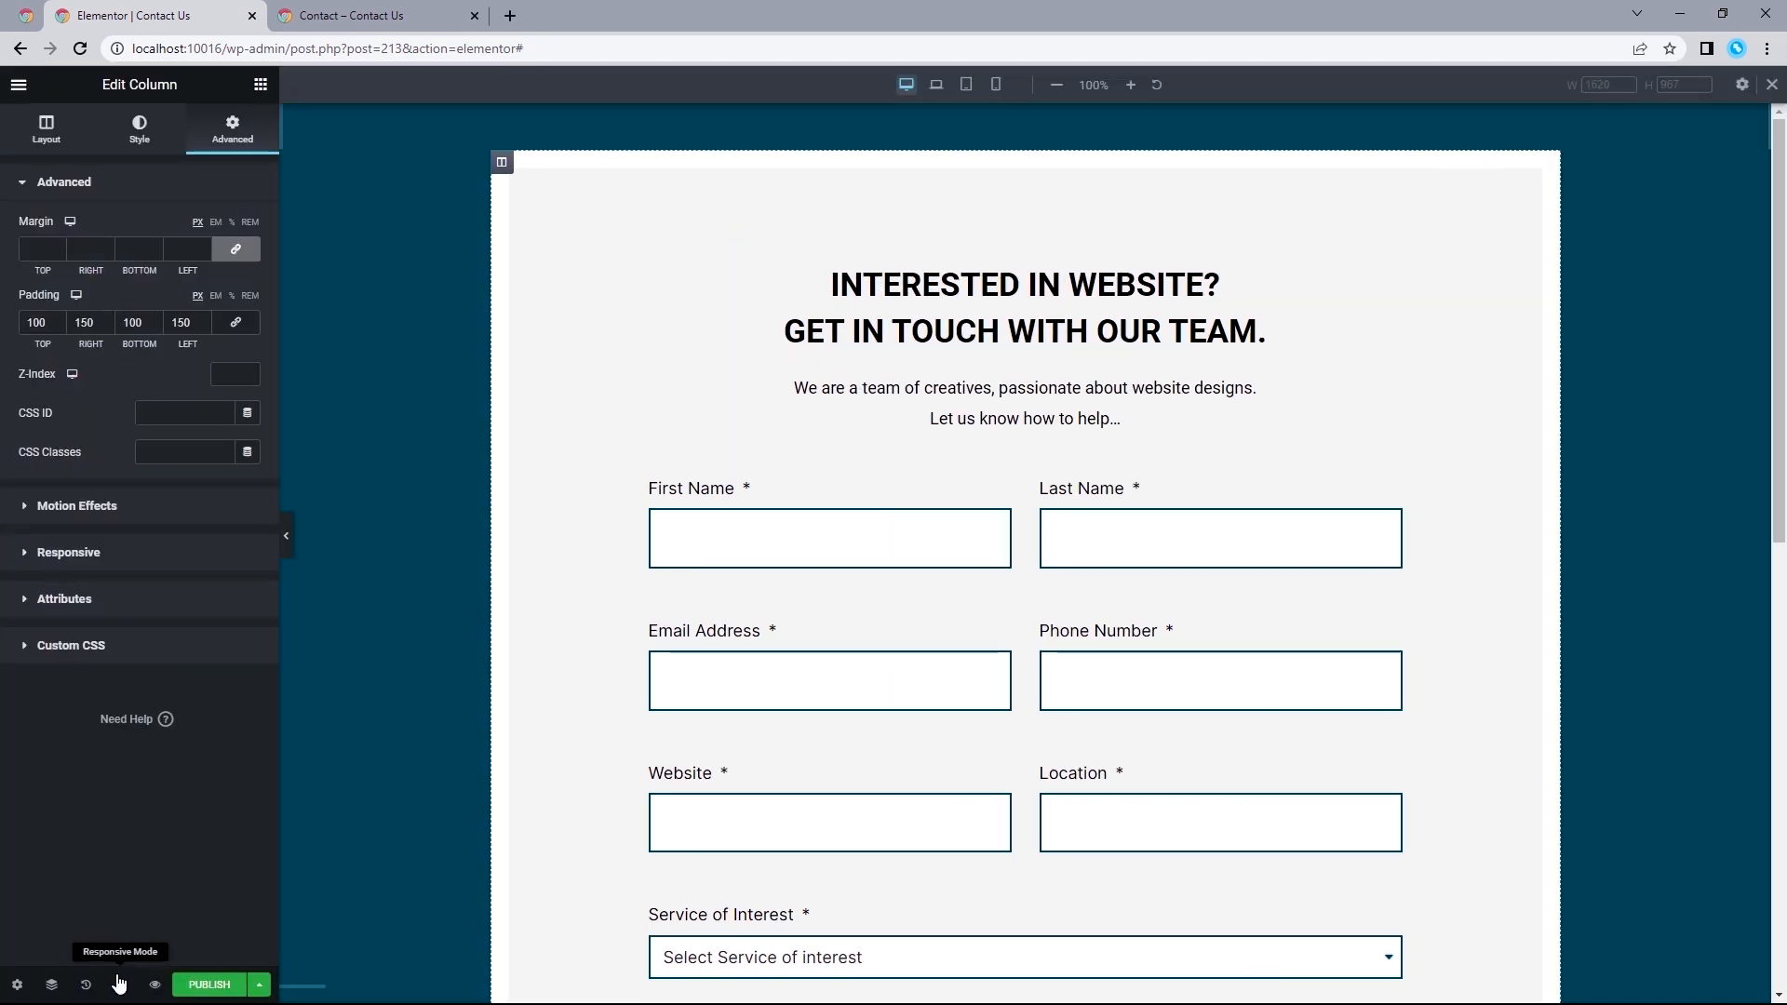
left_click(935, 86)
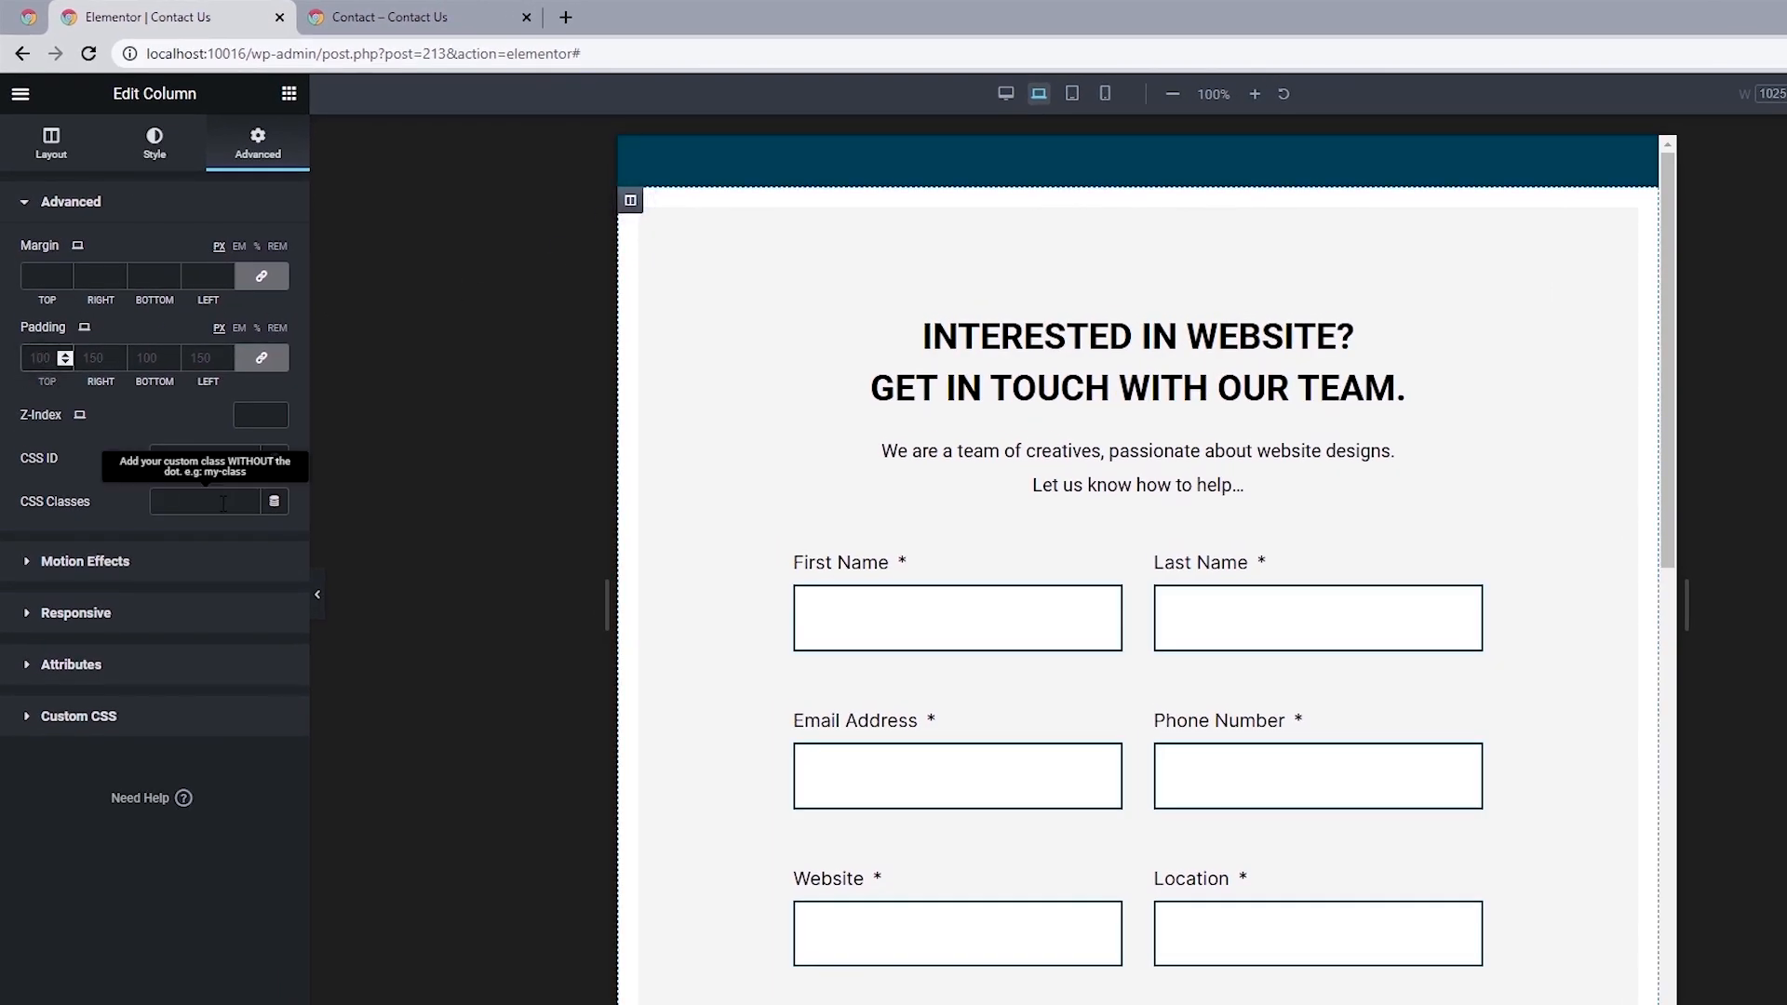
type("50")
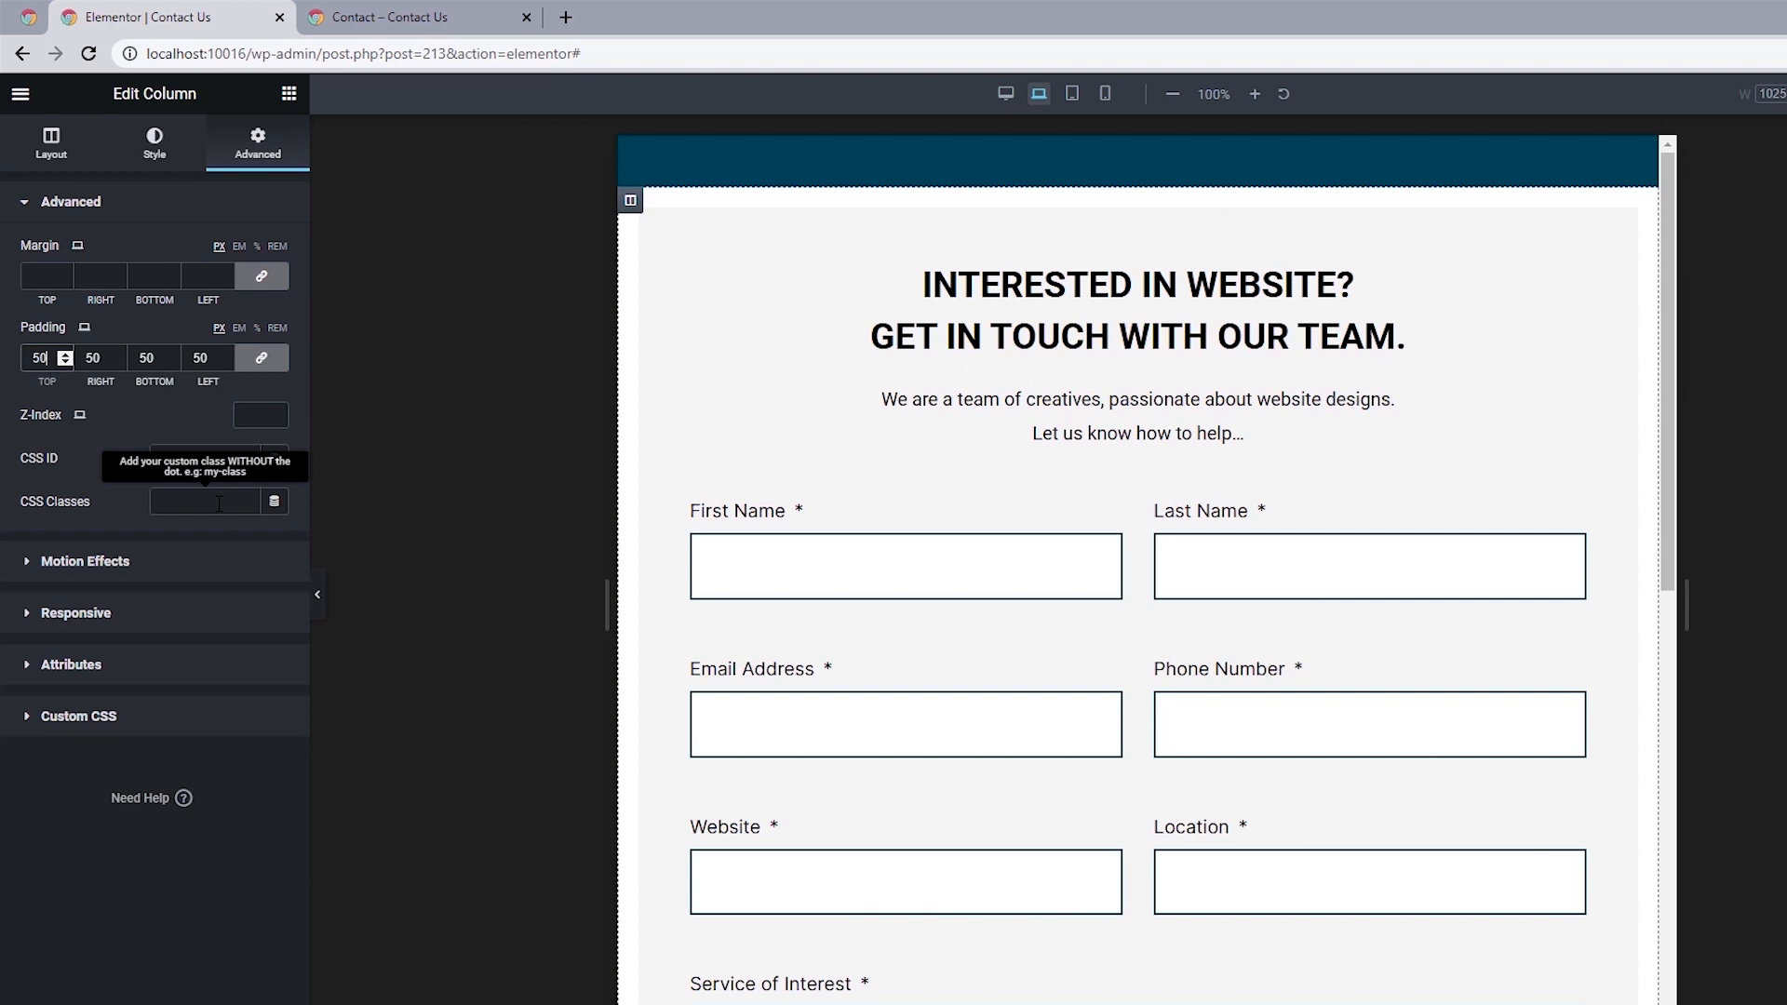
left_click_drag(1672, 243, 1707, 120)
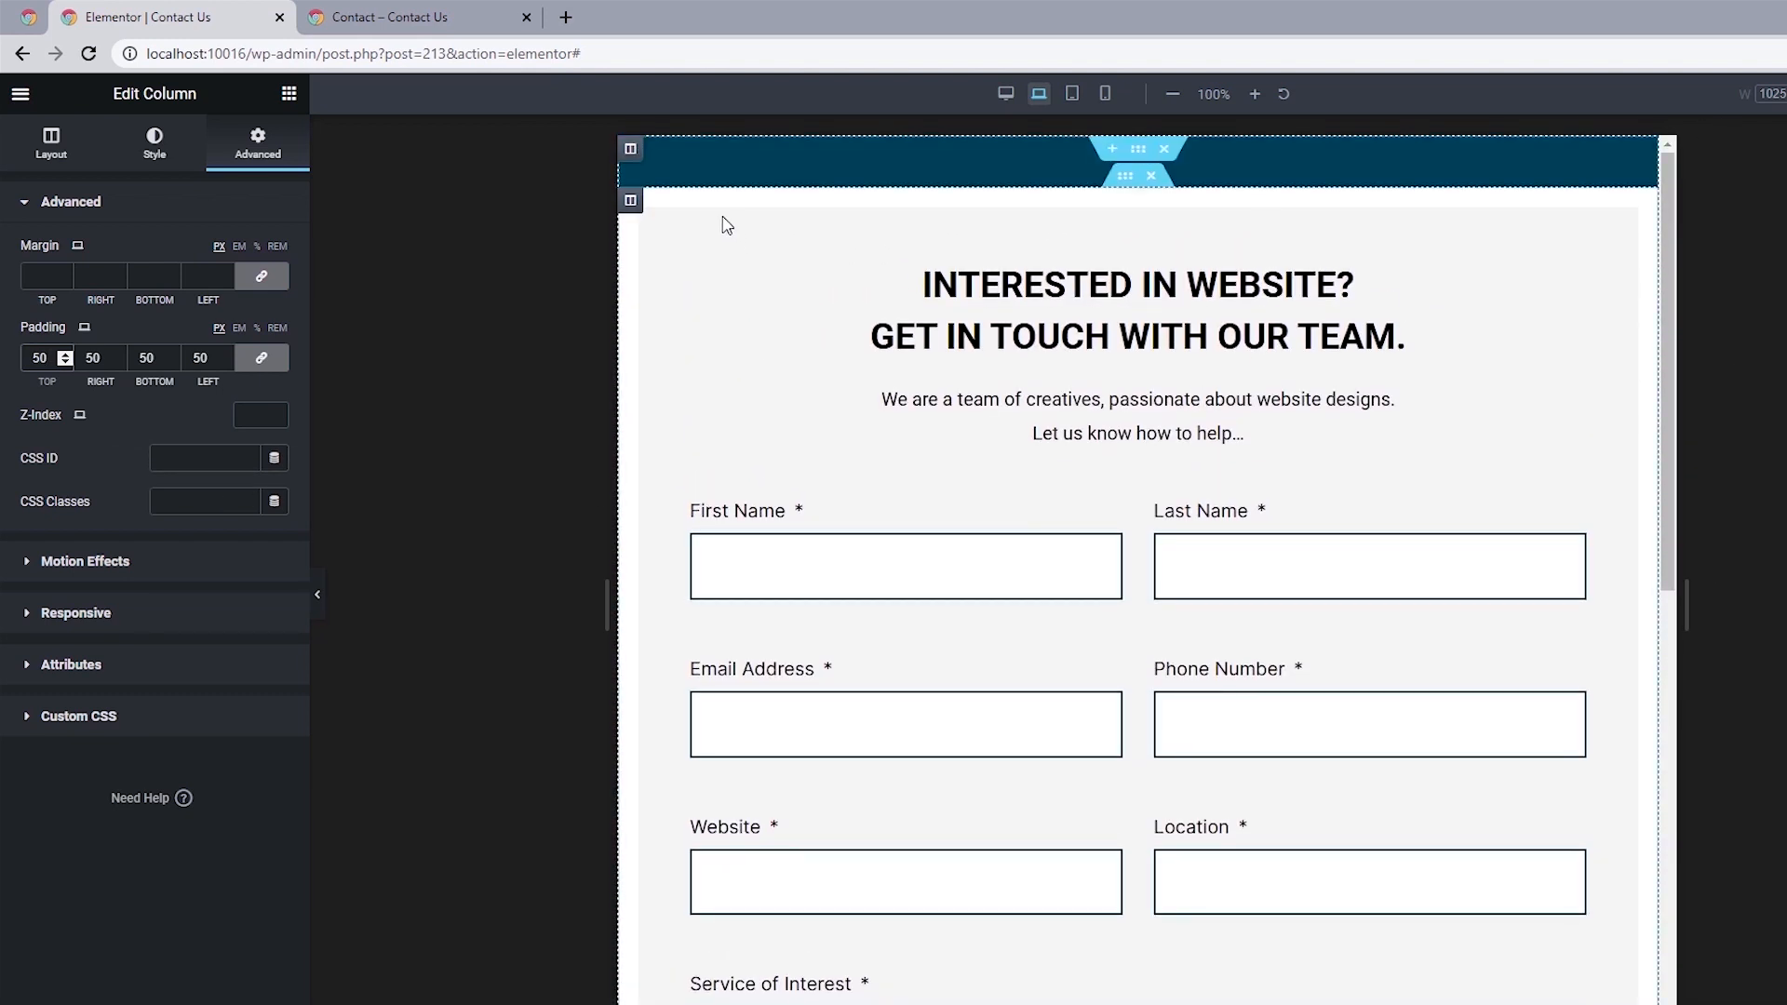
Set the outer column's padding to 0 on all sides for the laptop view and preview the layout.
left_click(632, 151)
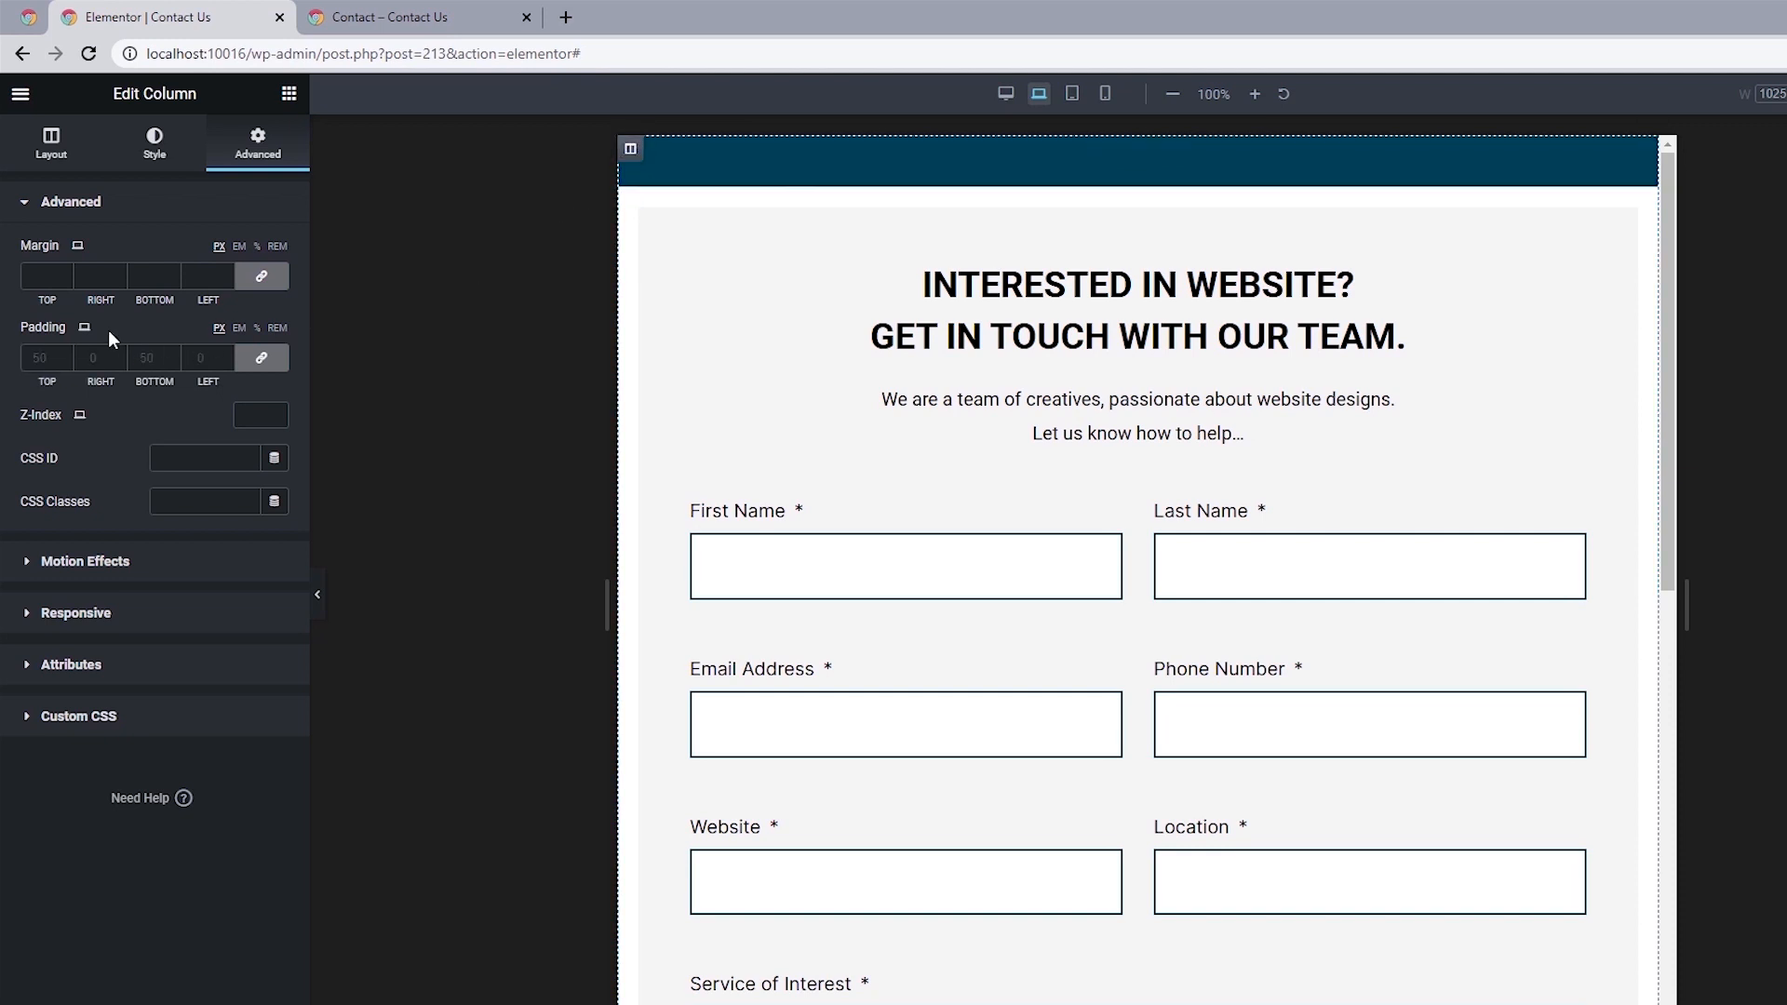
left_click(40, 358)
type("0")
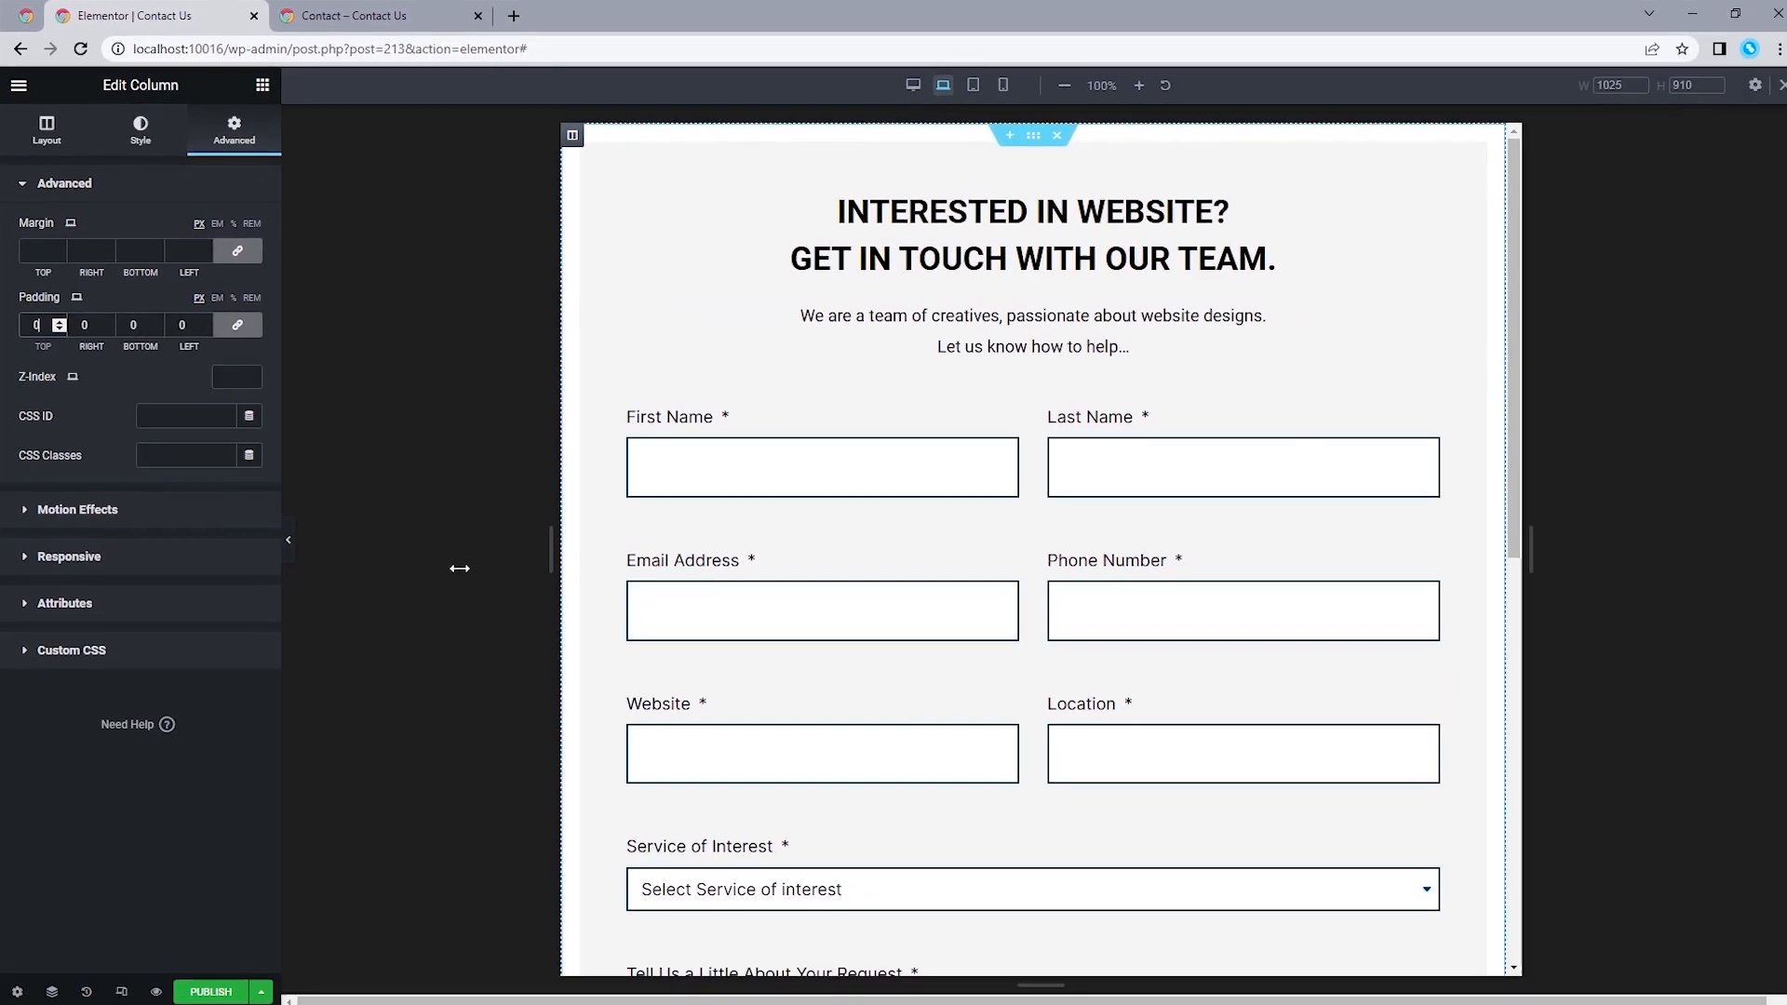
left_click(317, 593)
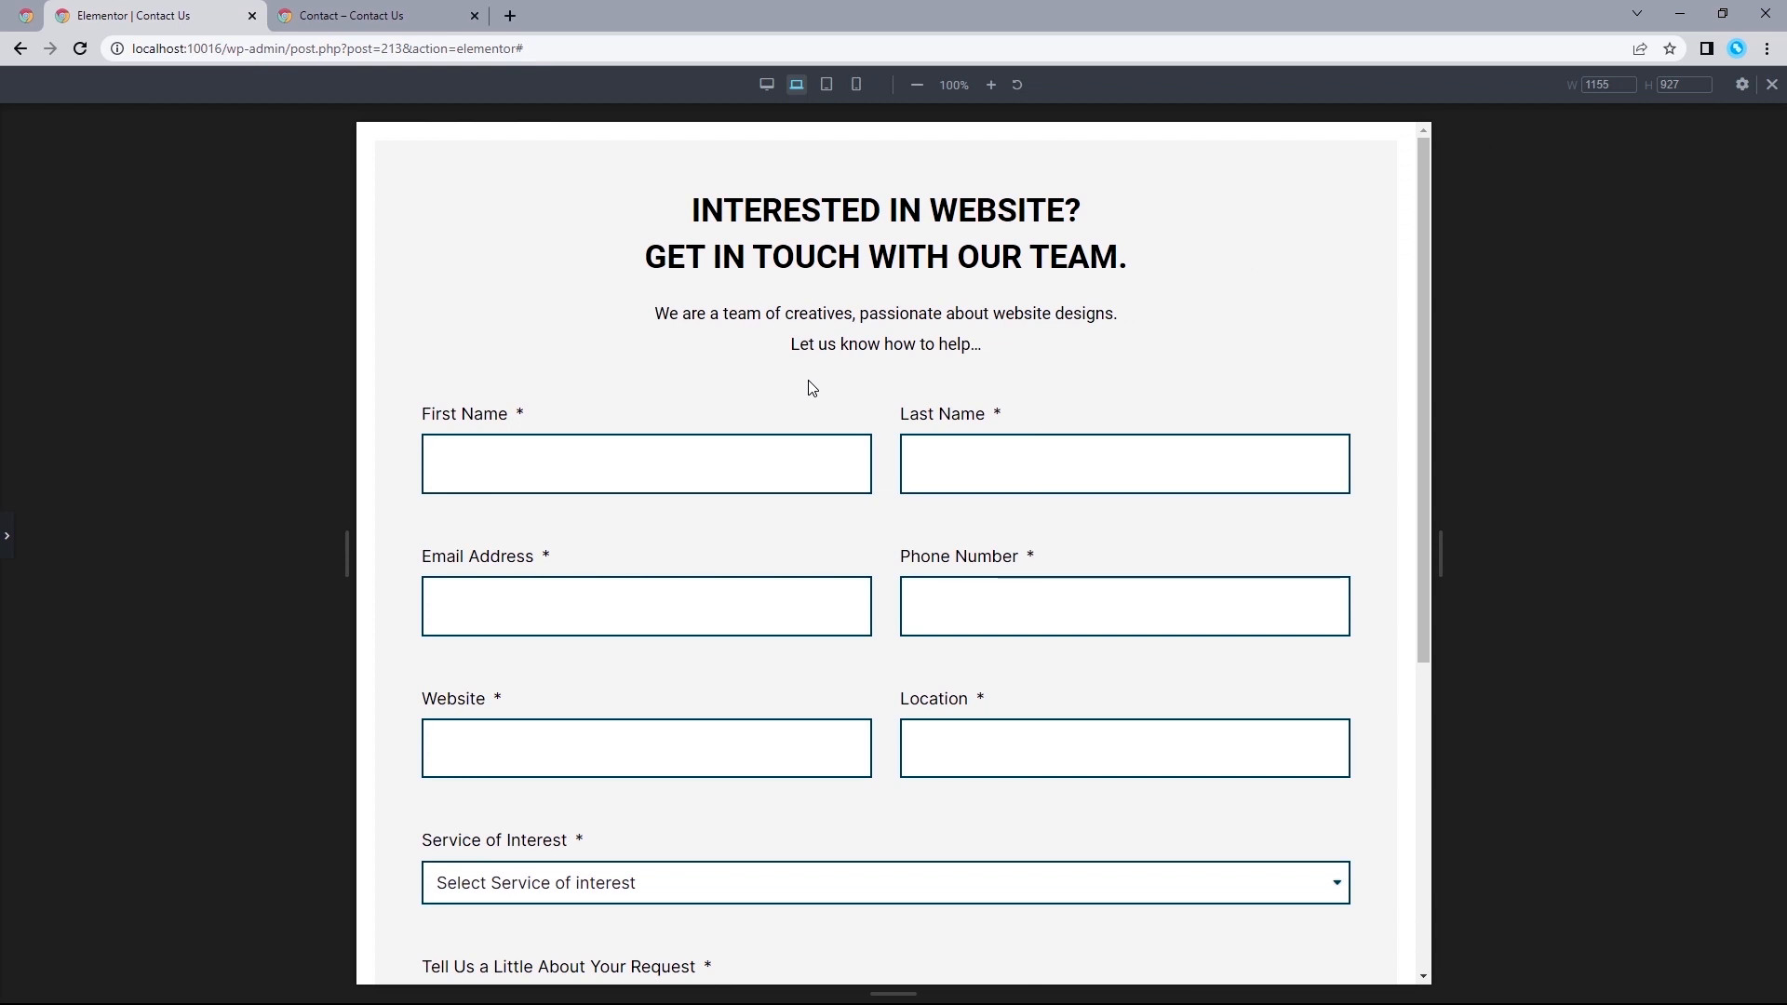
Switch to the tablet view and set the form column's padding to 40 px on all sides.
left_click(830, 90)
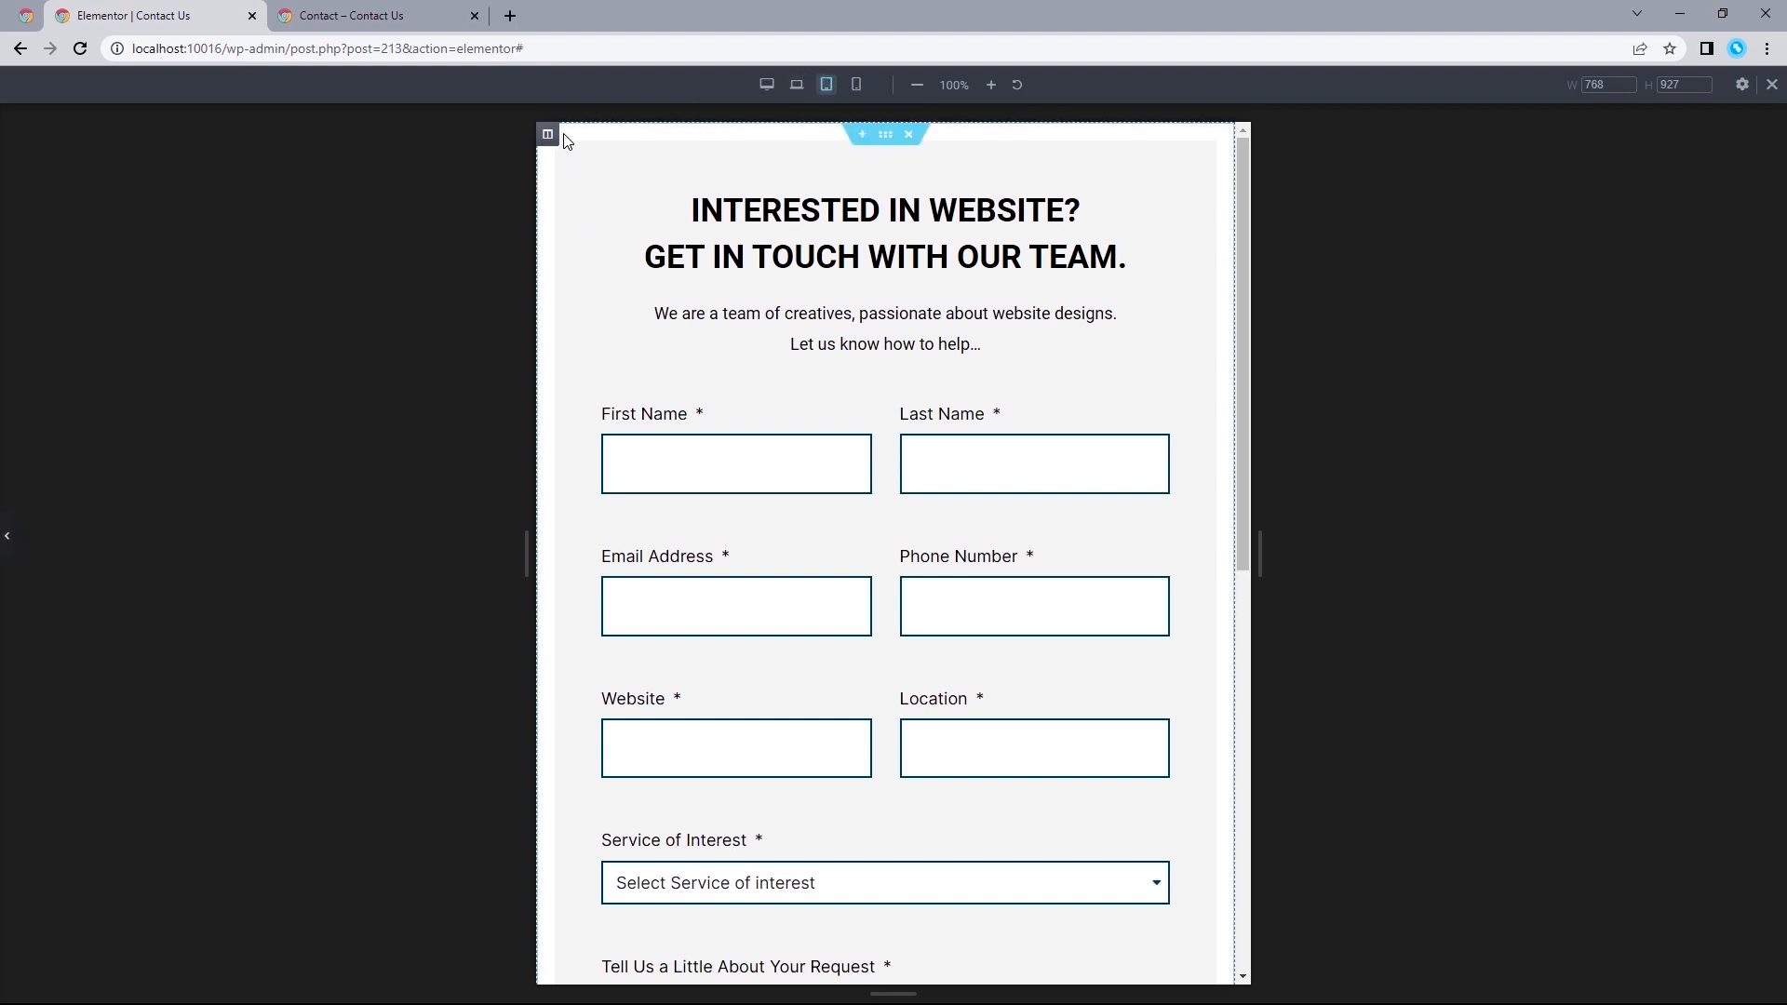
left_click(549, 135)
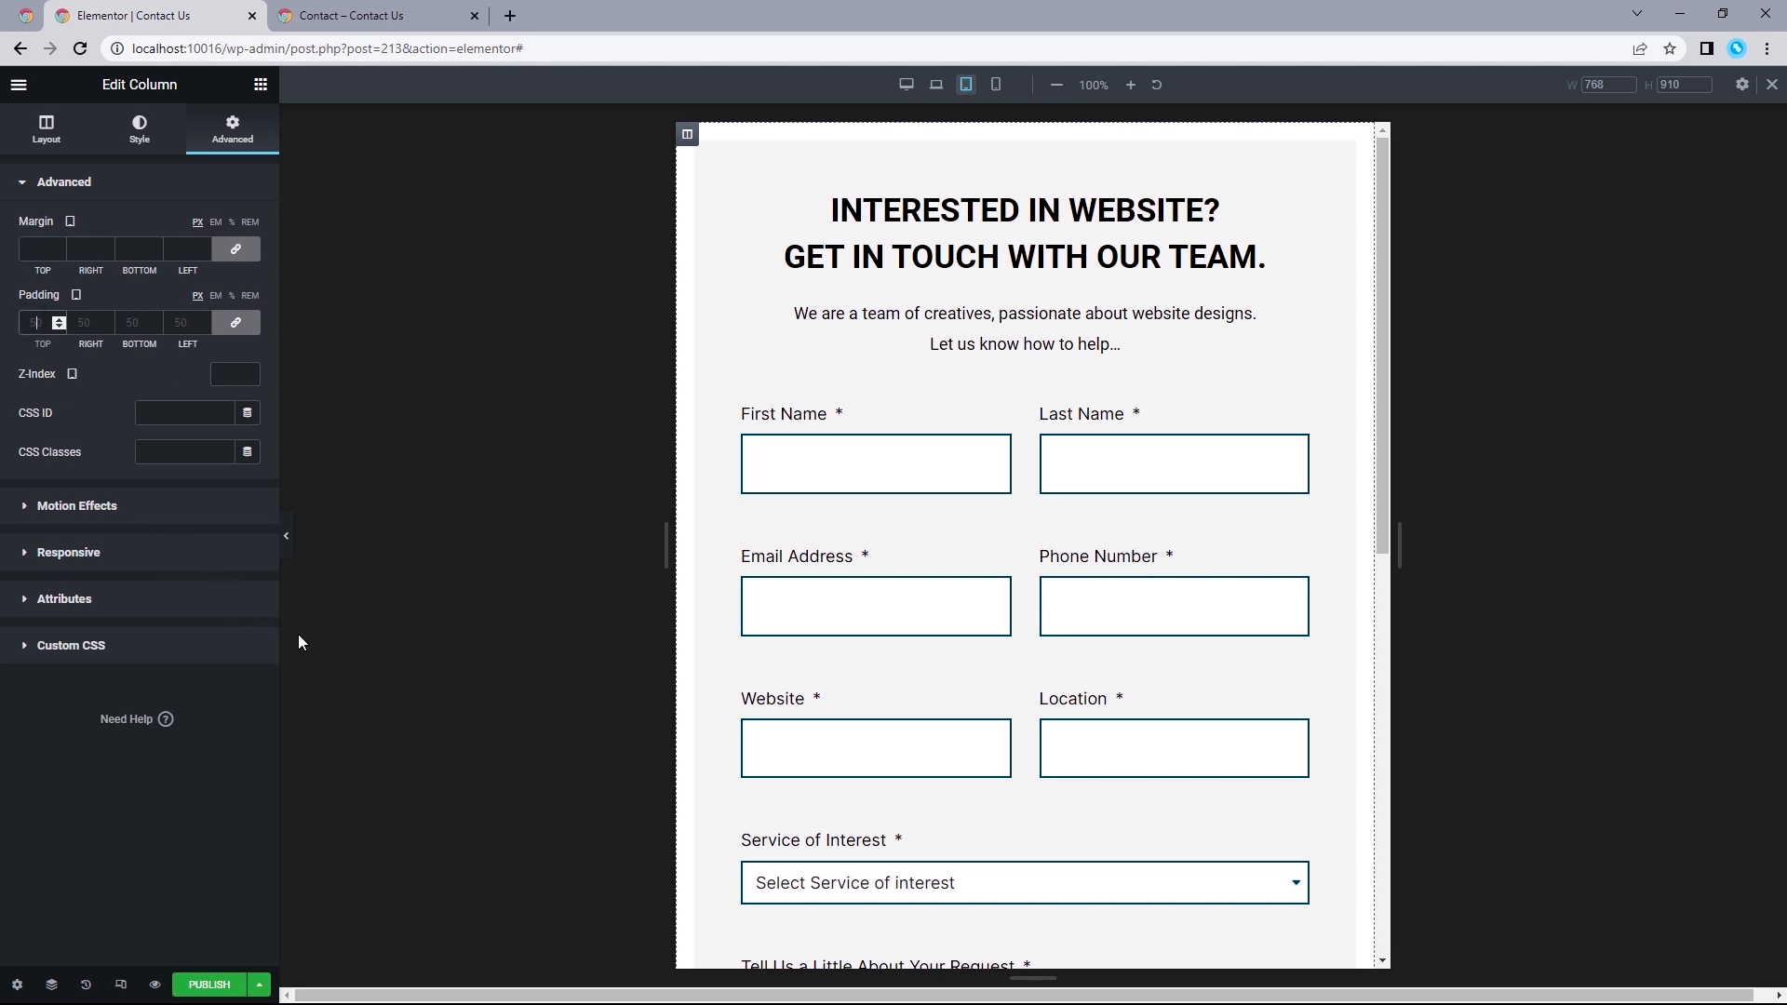
type("40")
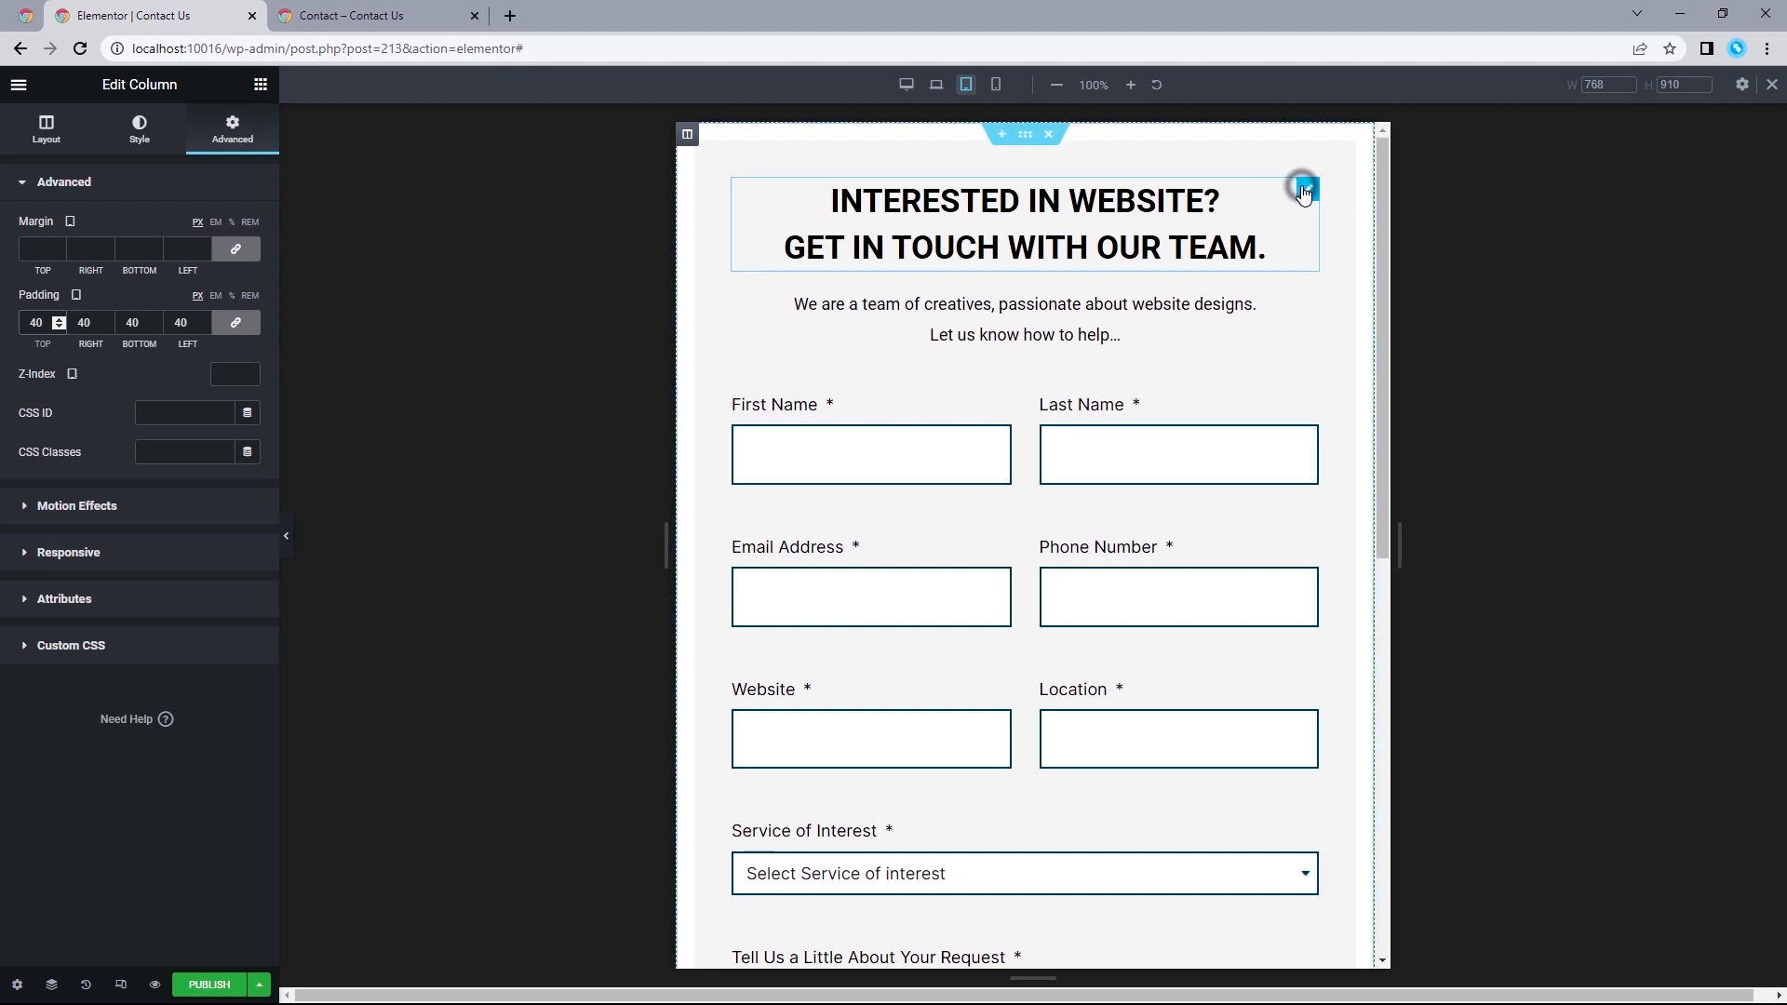
Set the heading's font size to 30 px for the tablet view.
left_click(1301, 183)
left_click(247, 267)
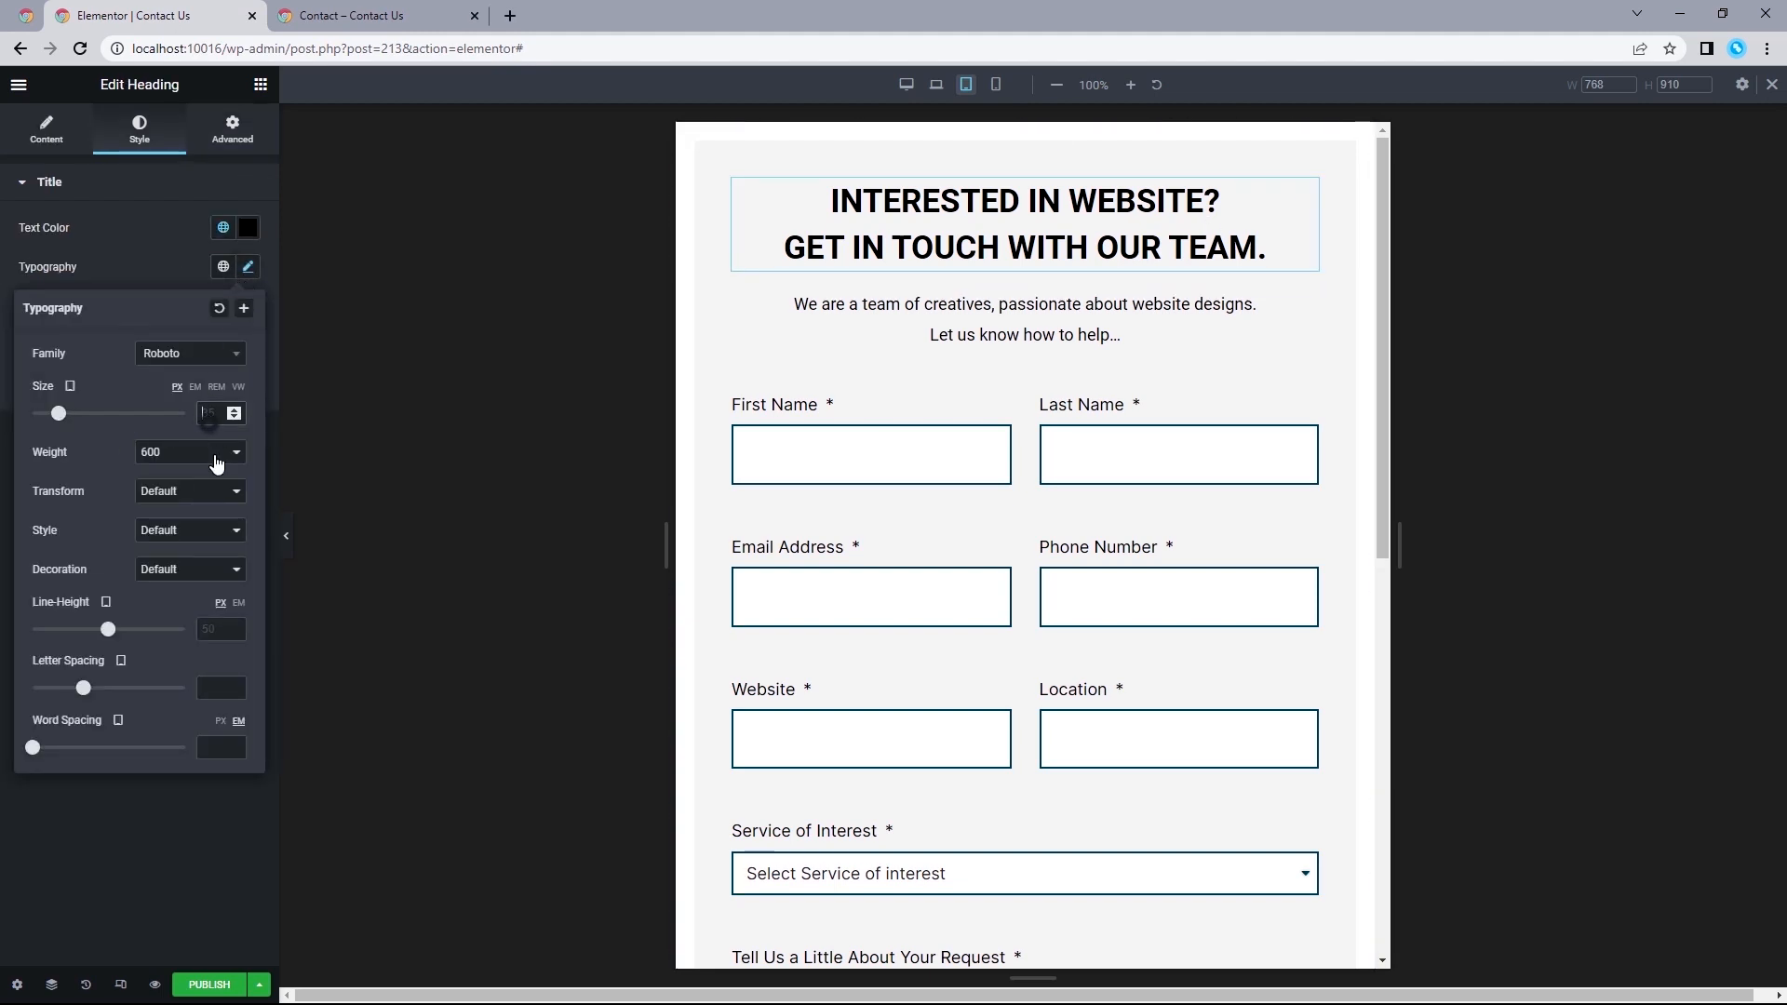
type("30")
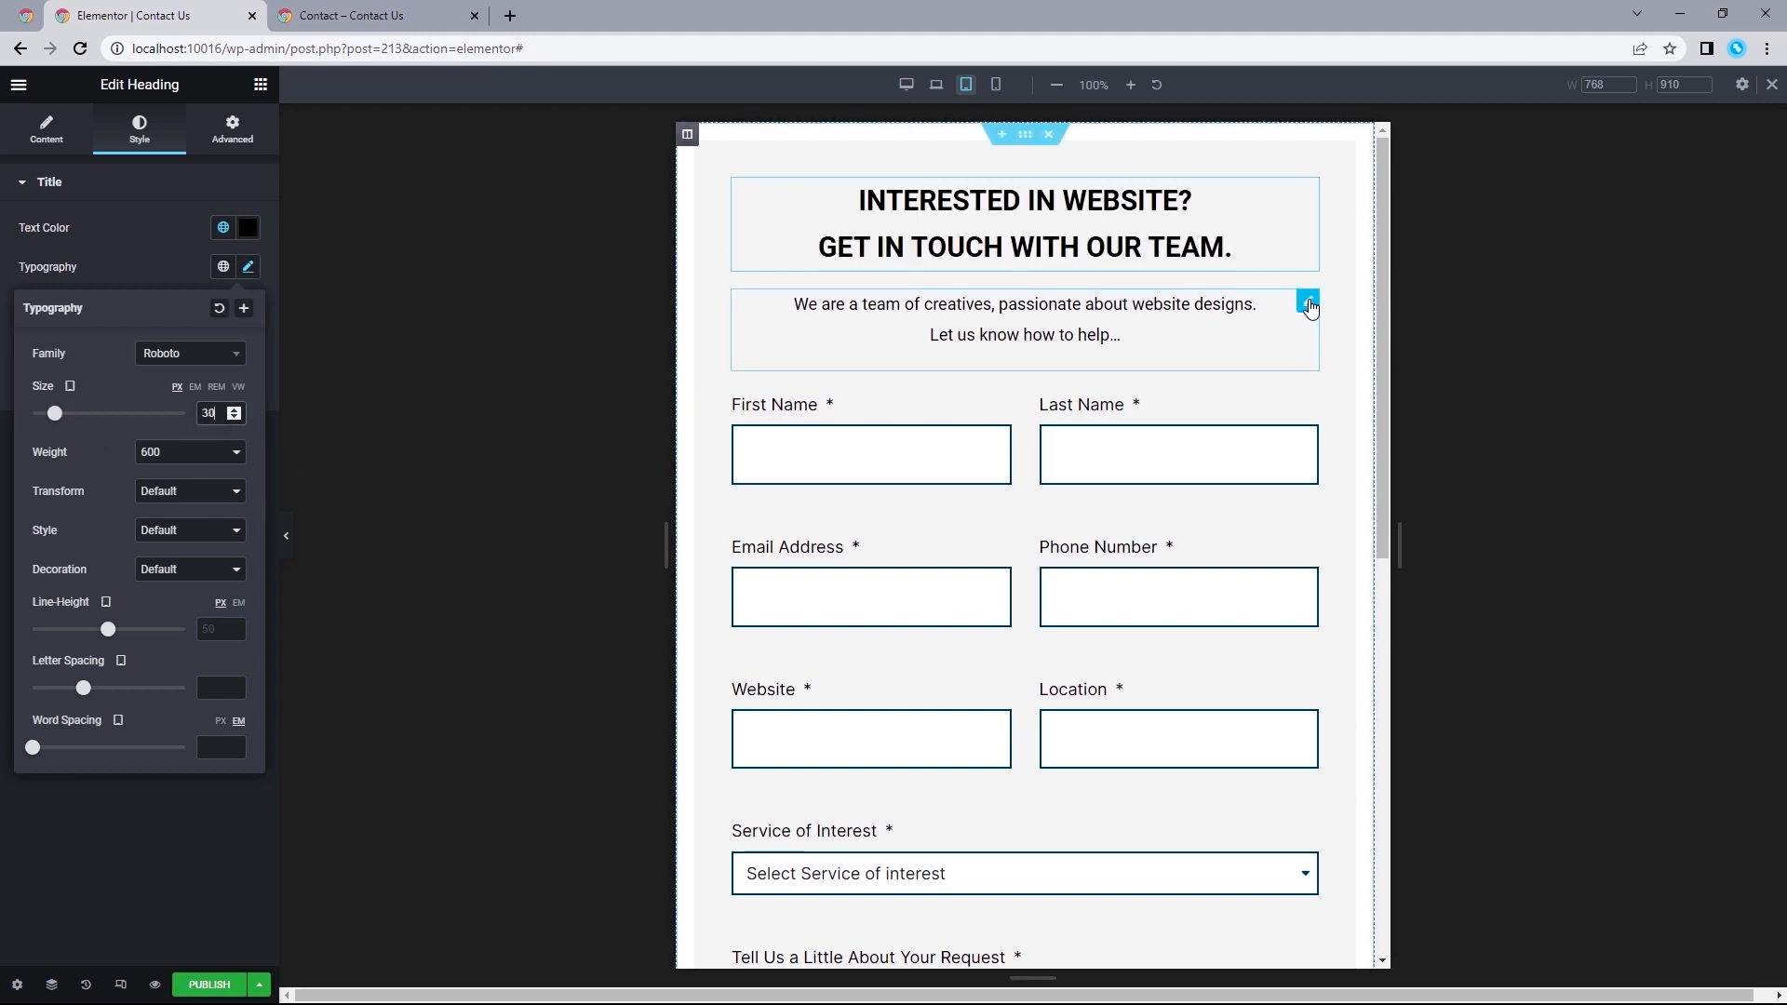
Set the font size of the intro text below the heading to 16 px for the tablet view.
left_click(1309, 308)
left_click(142, 141)
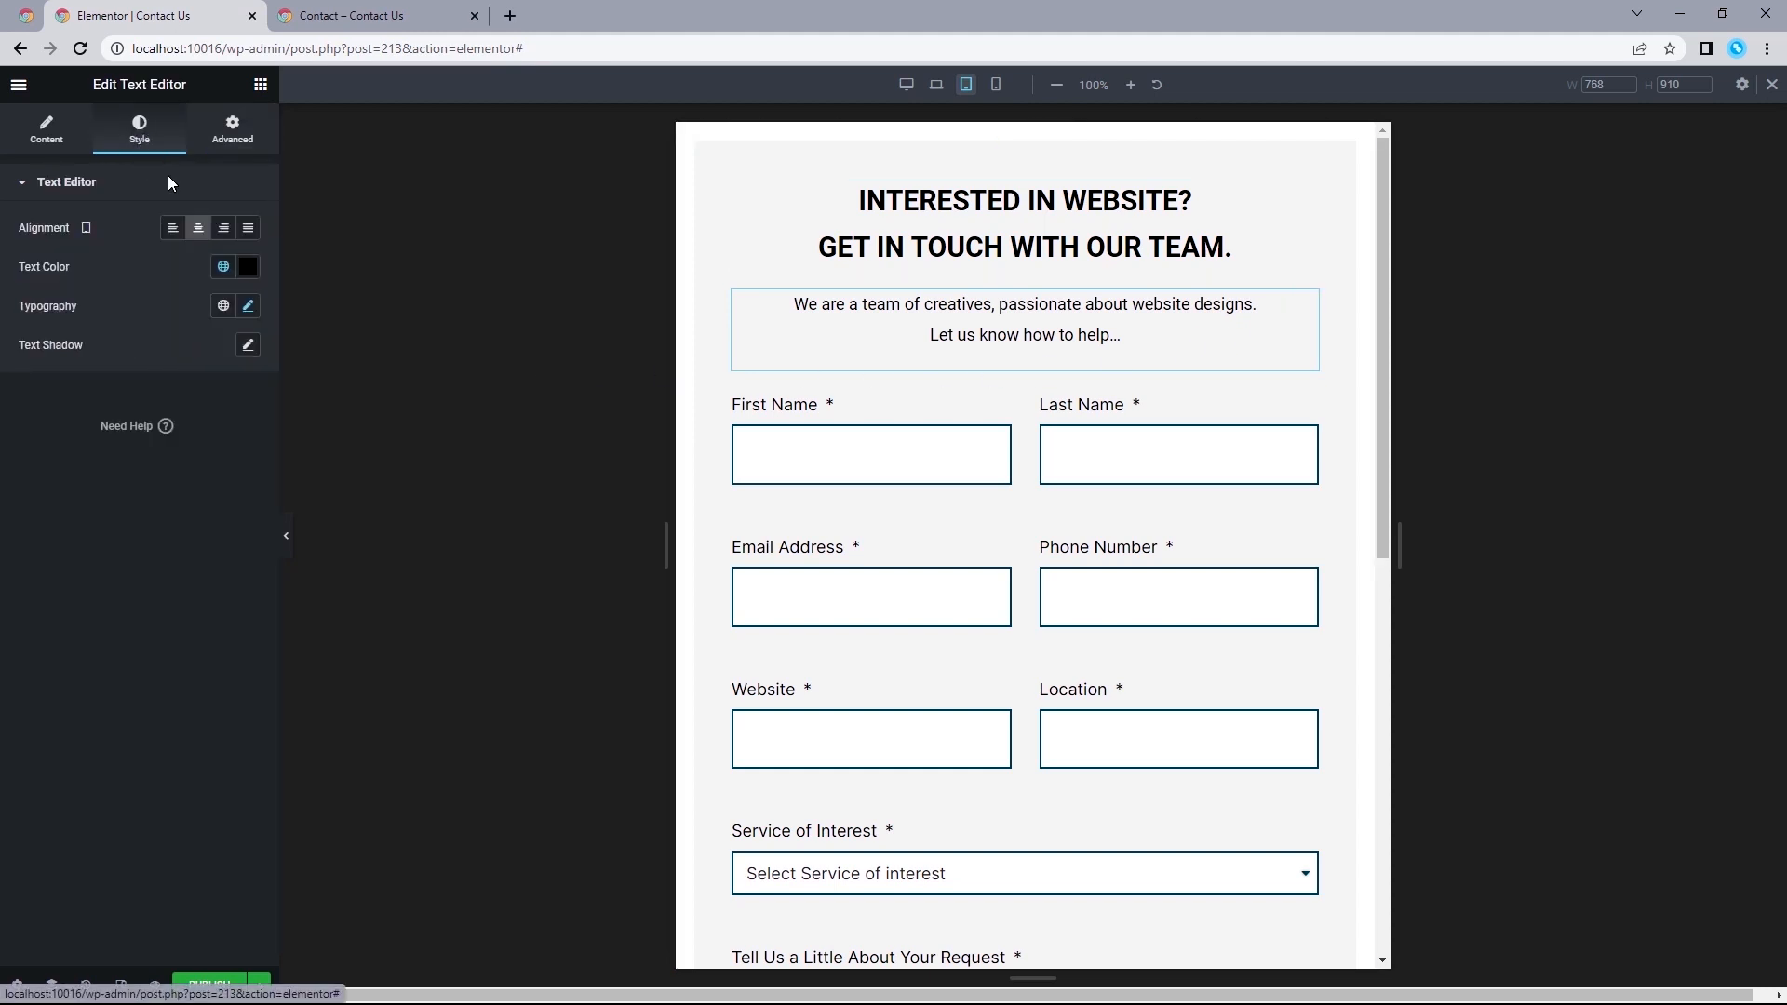
left_click(247, 306)
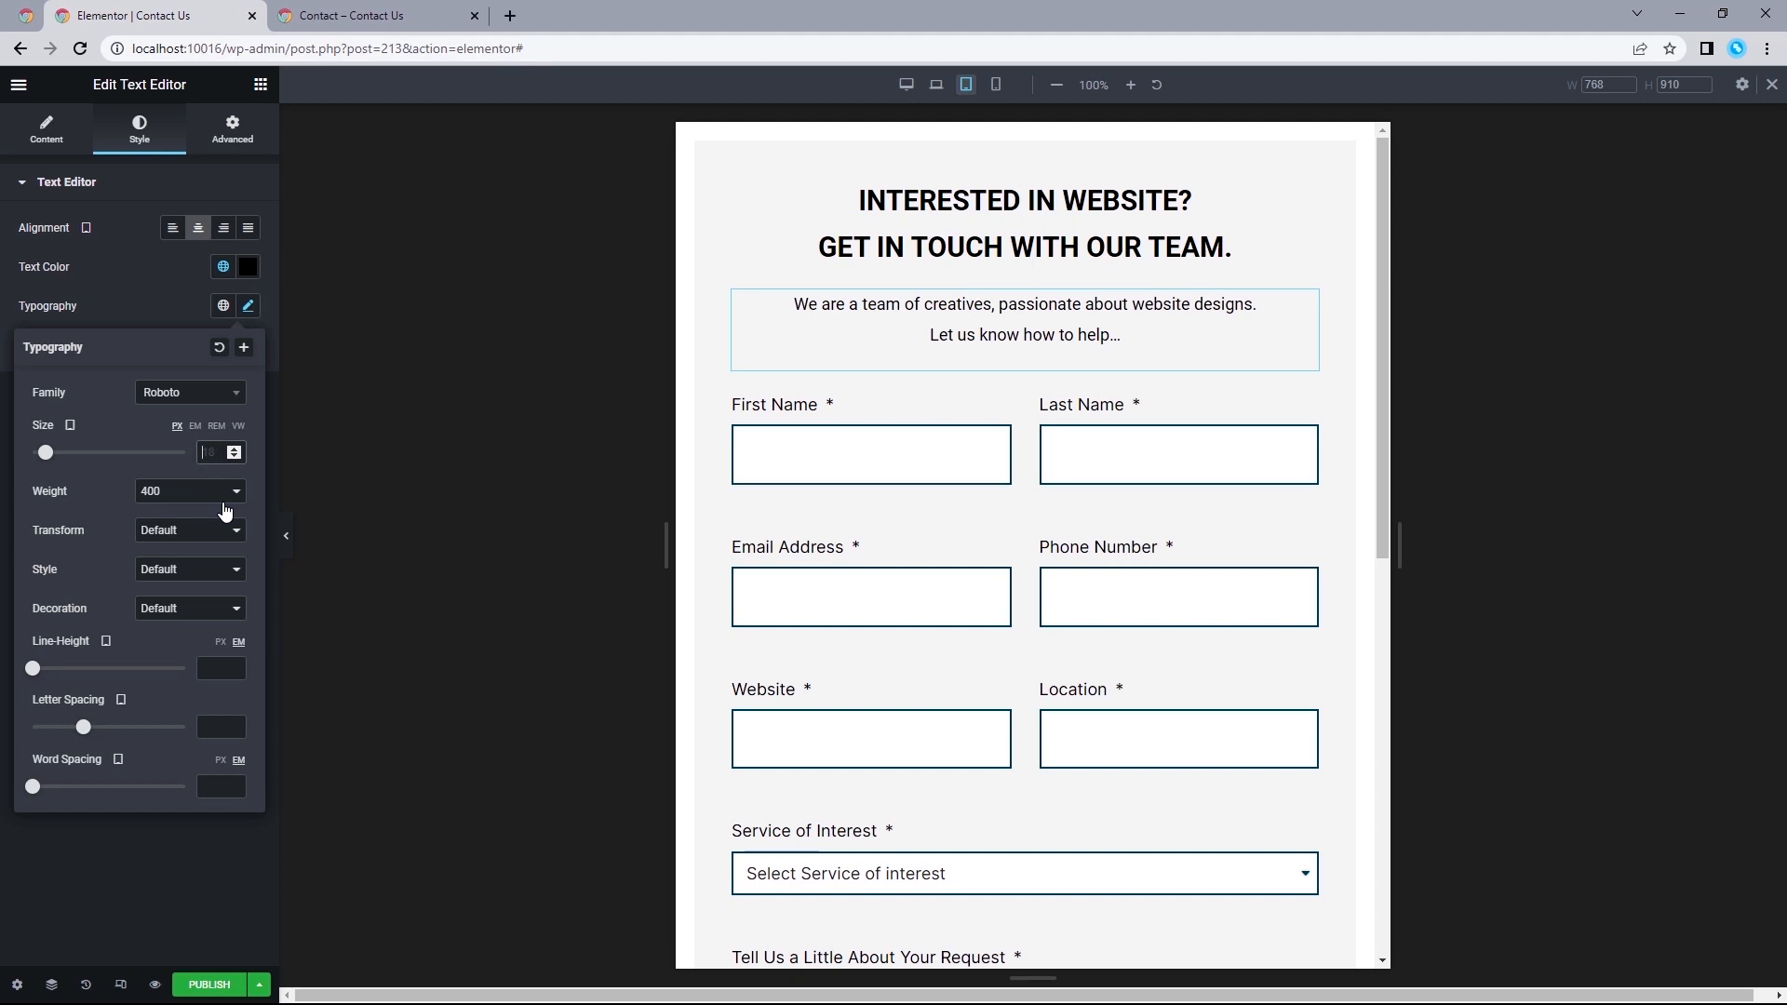
type("16")
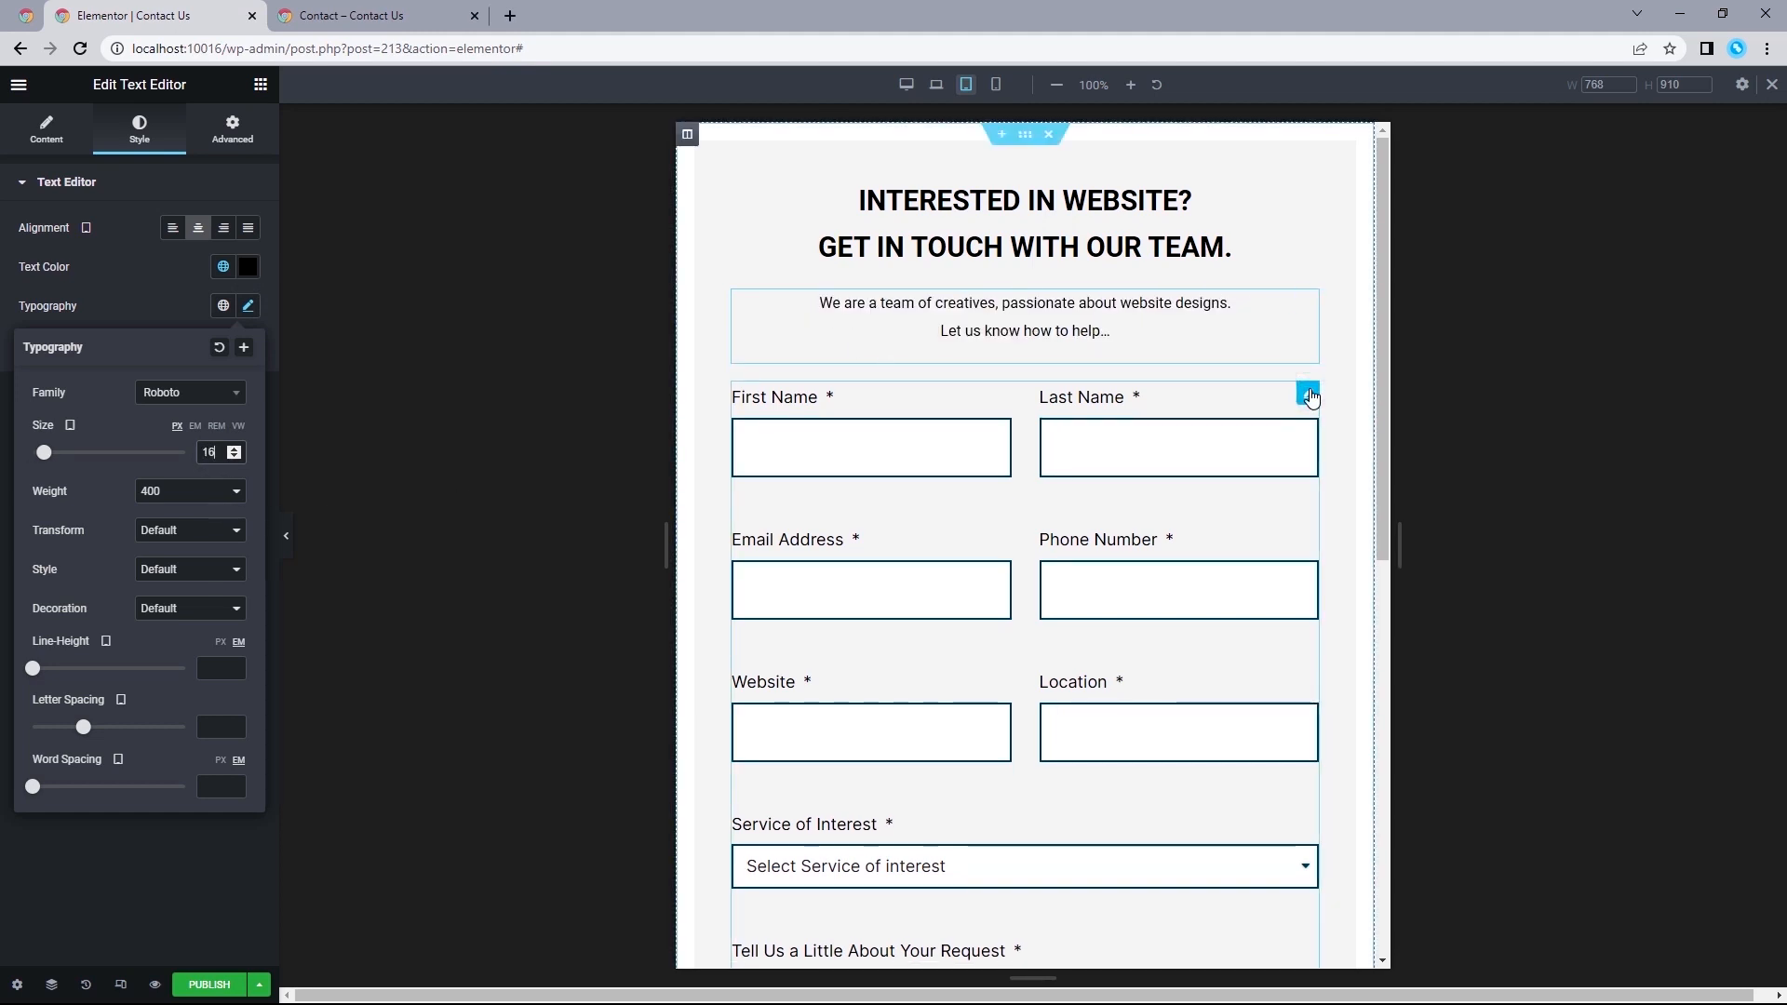
Set the form fields' font size to 16 px for the tablet view and preview the layout.
left_click(1310, 398)
left_click(31, 752)
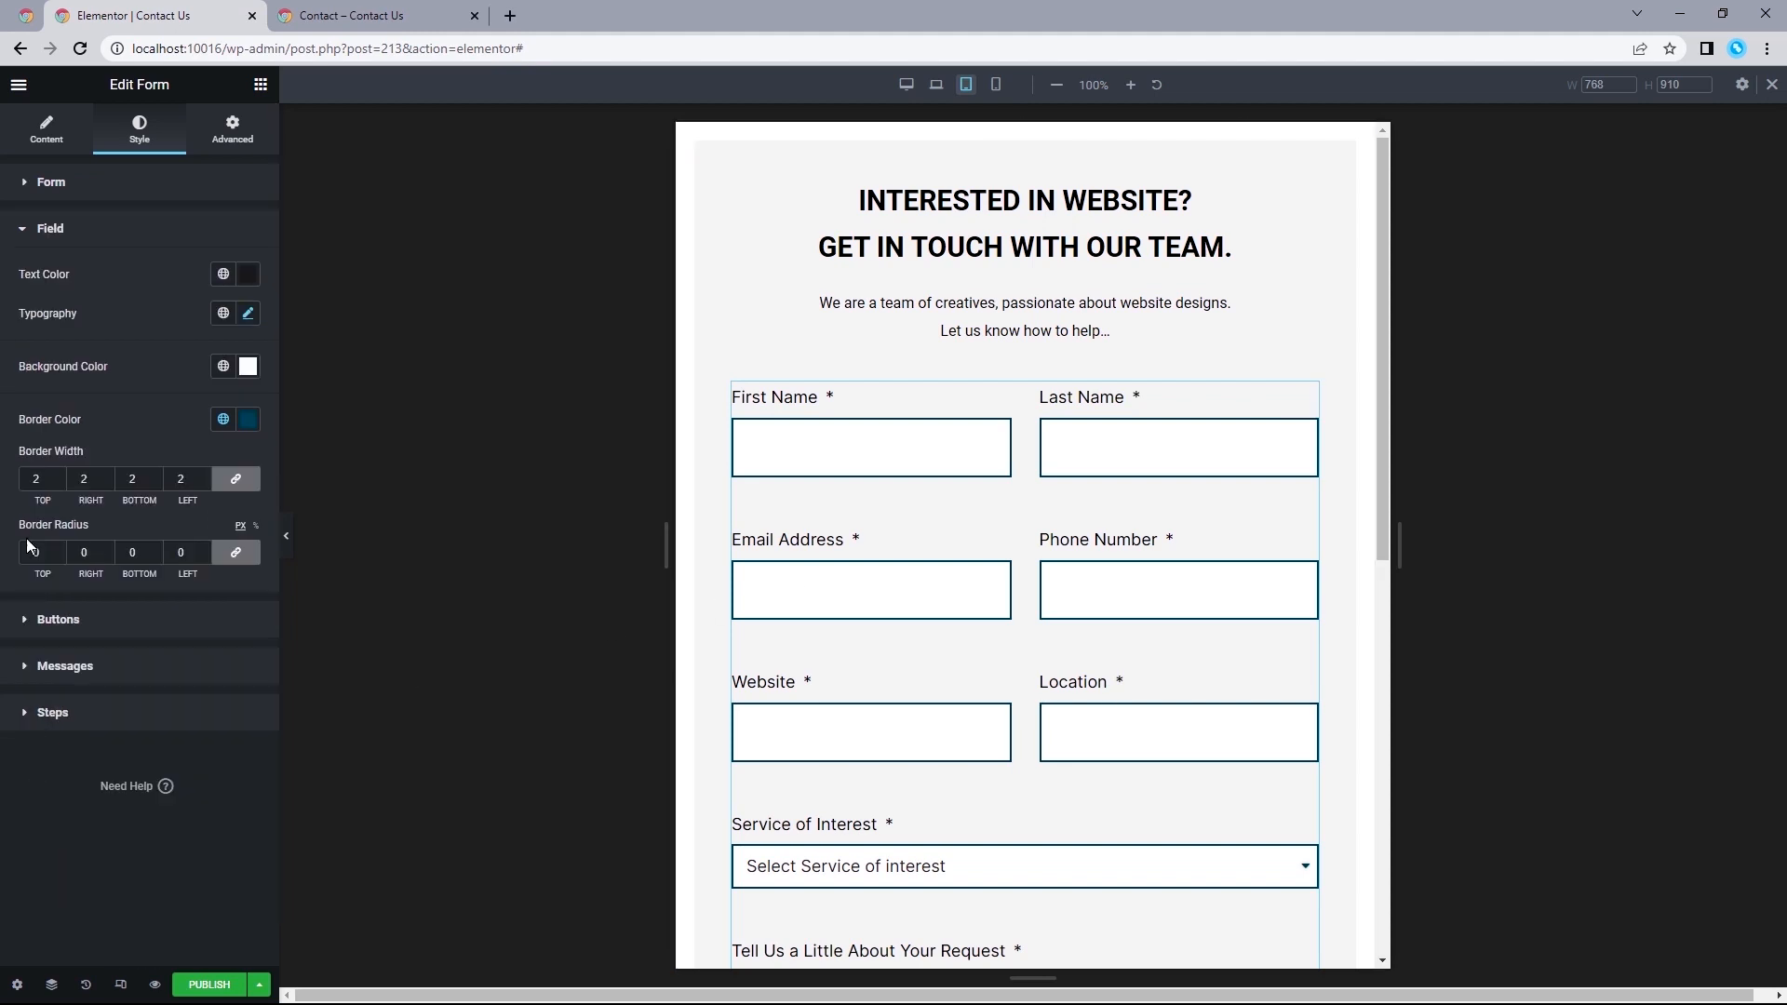
left_click(248, 314)
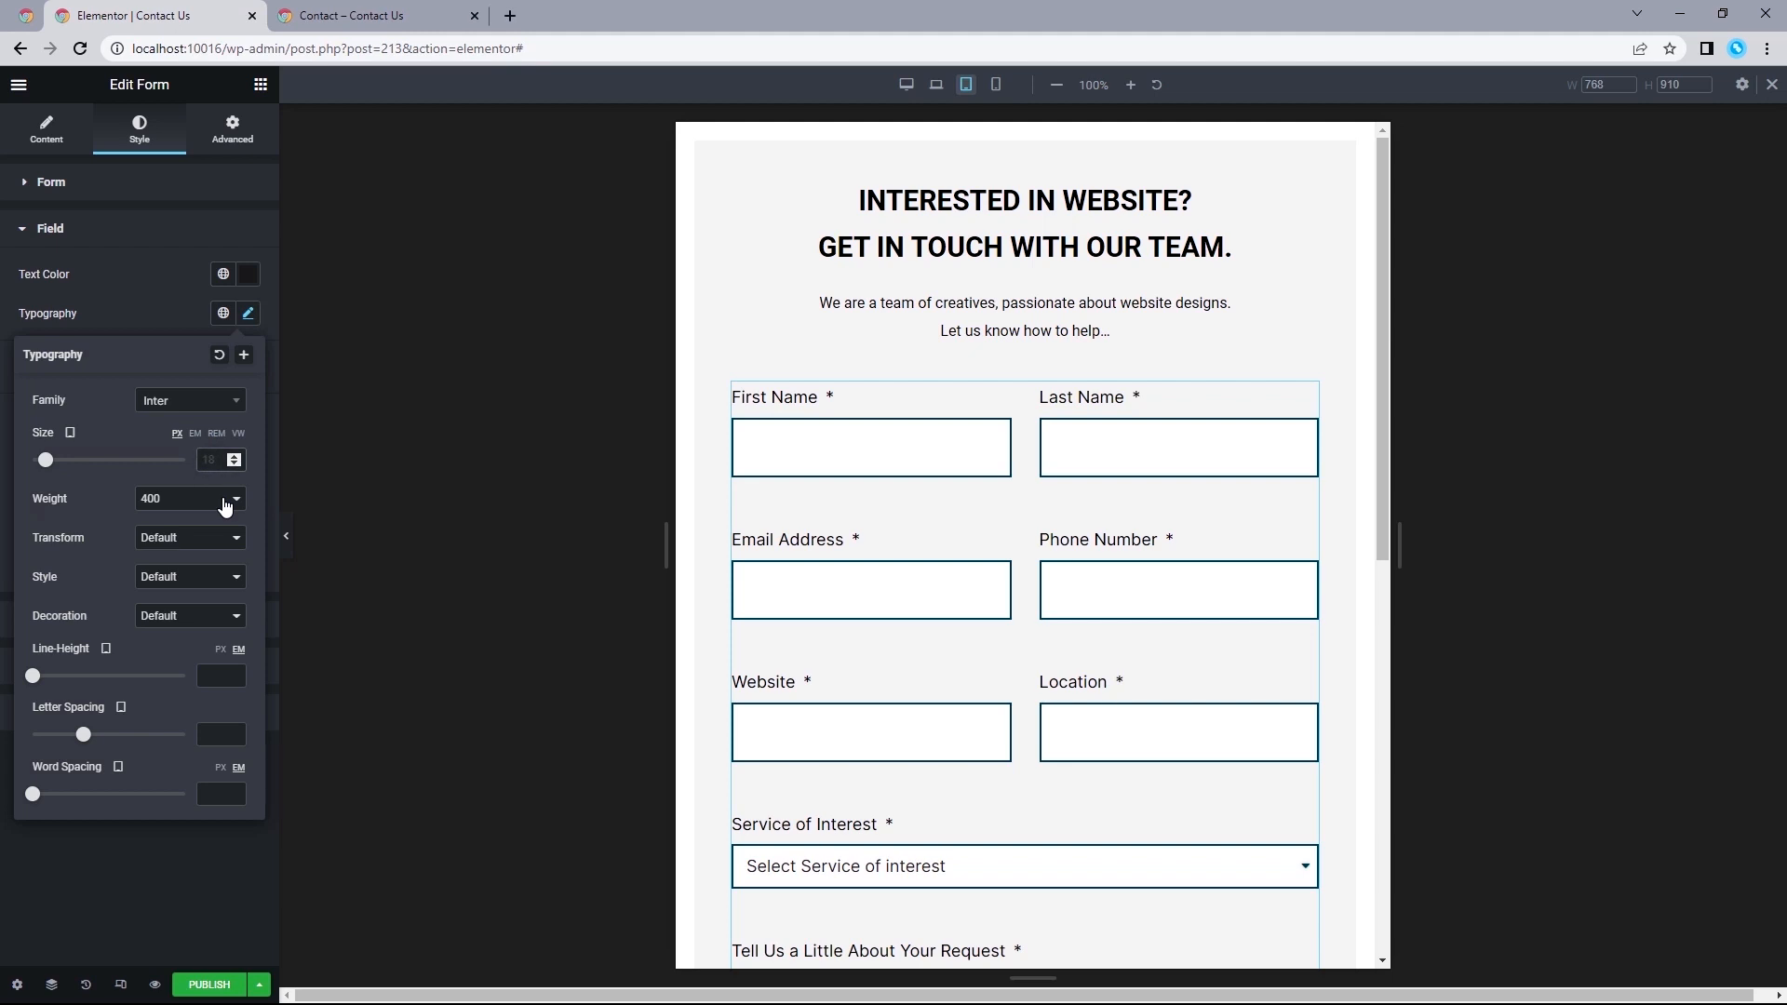
type("16")
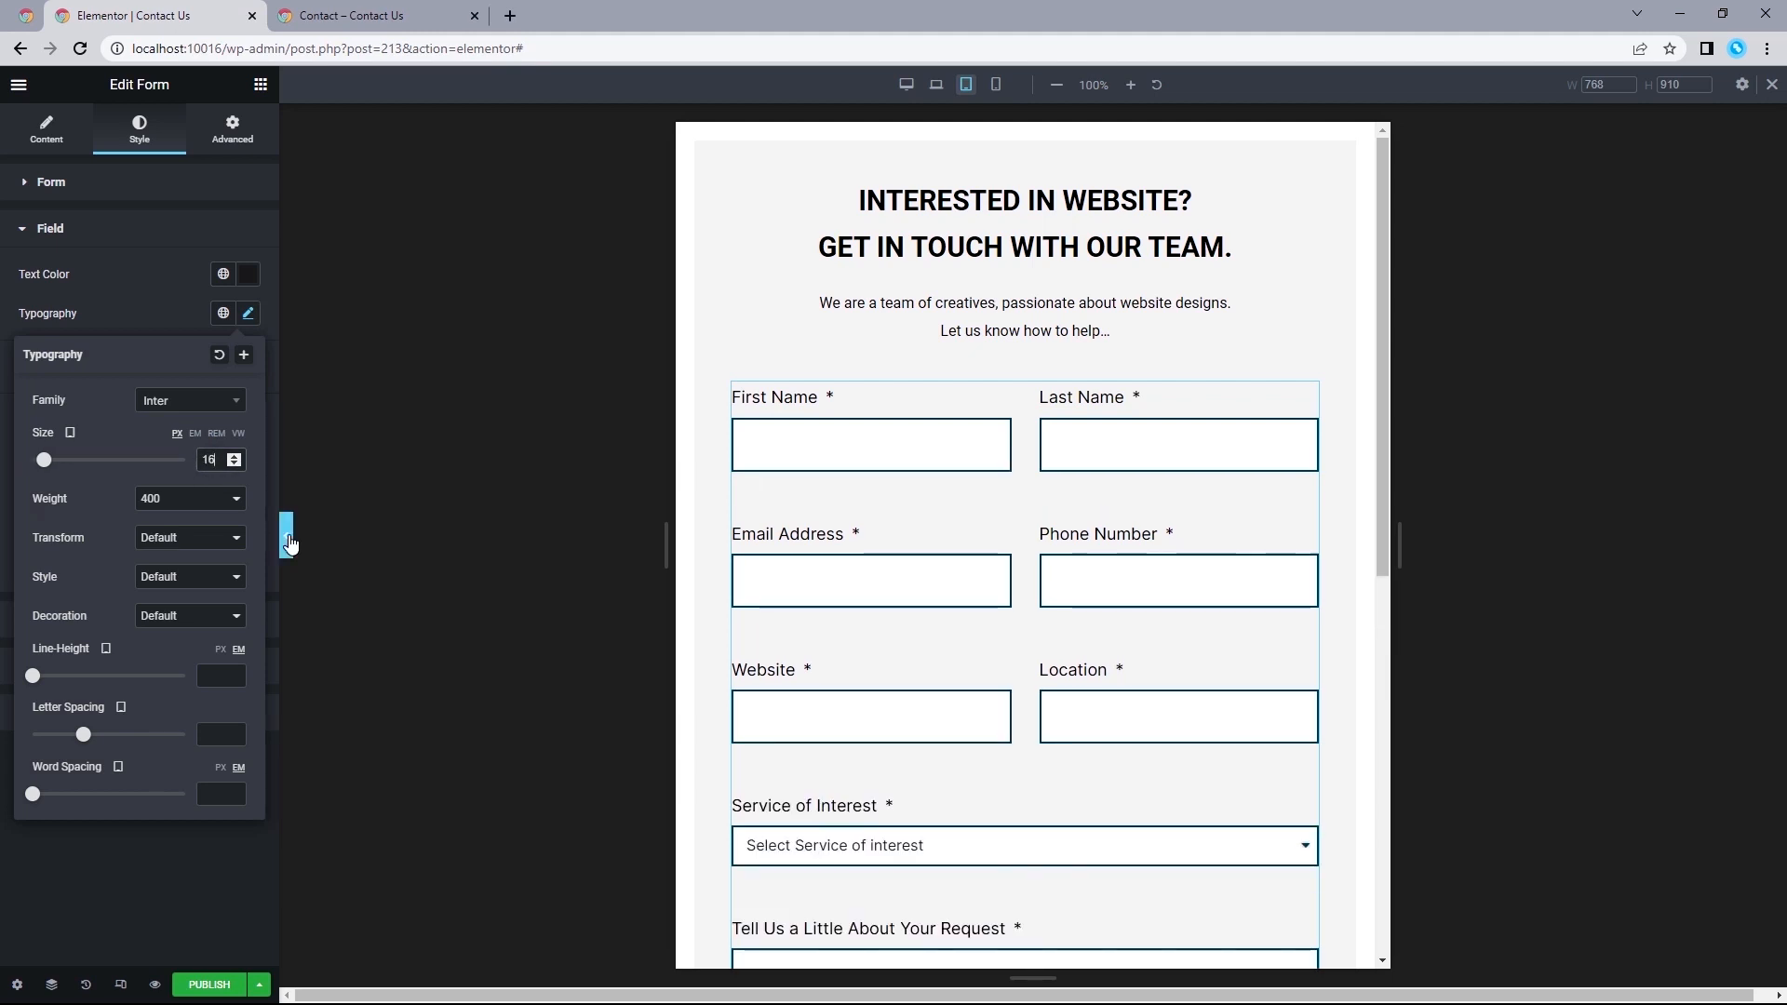
left_click(290, 540)
left_click(290, 542)
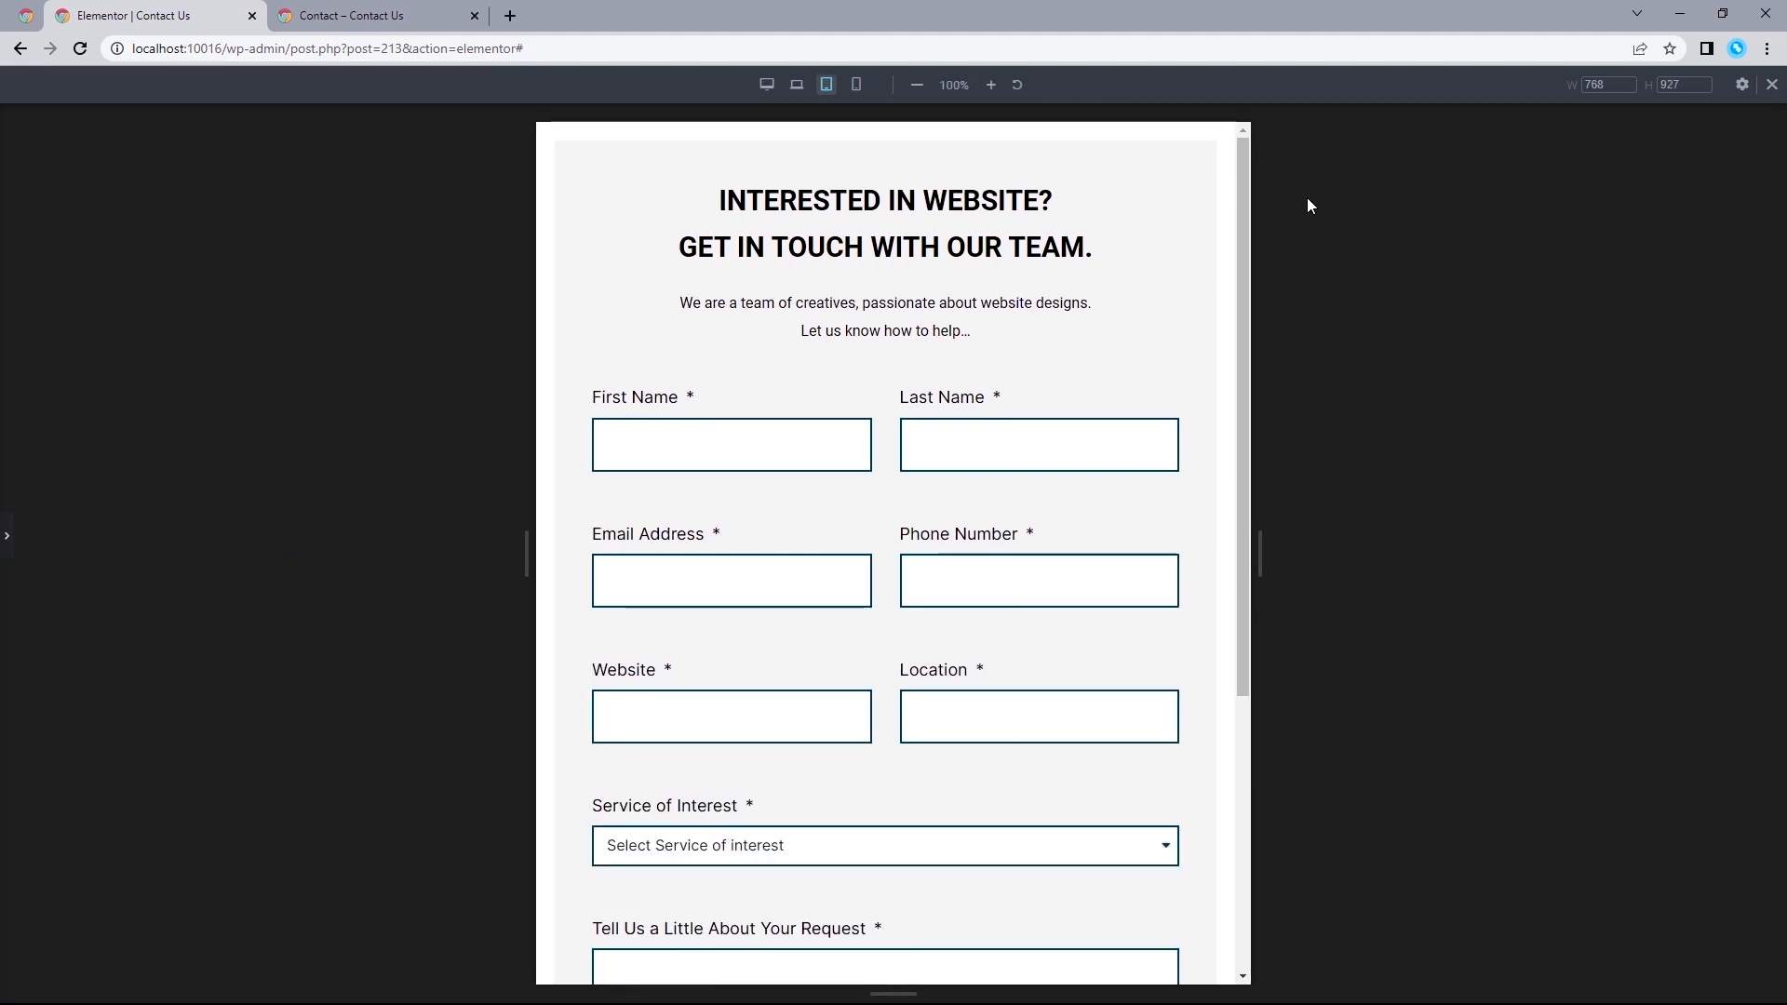
mouse_move(1245, 209)
left_mouse_down()
mouse_move(1227, 546)
mouse_move(1229, 186)
left_mouse_up()
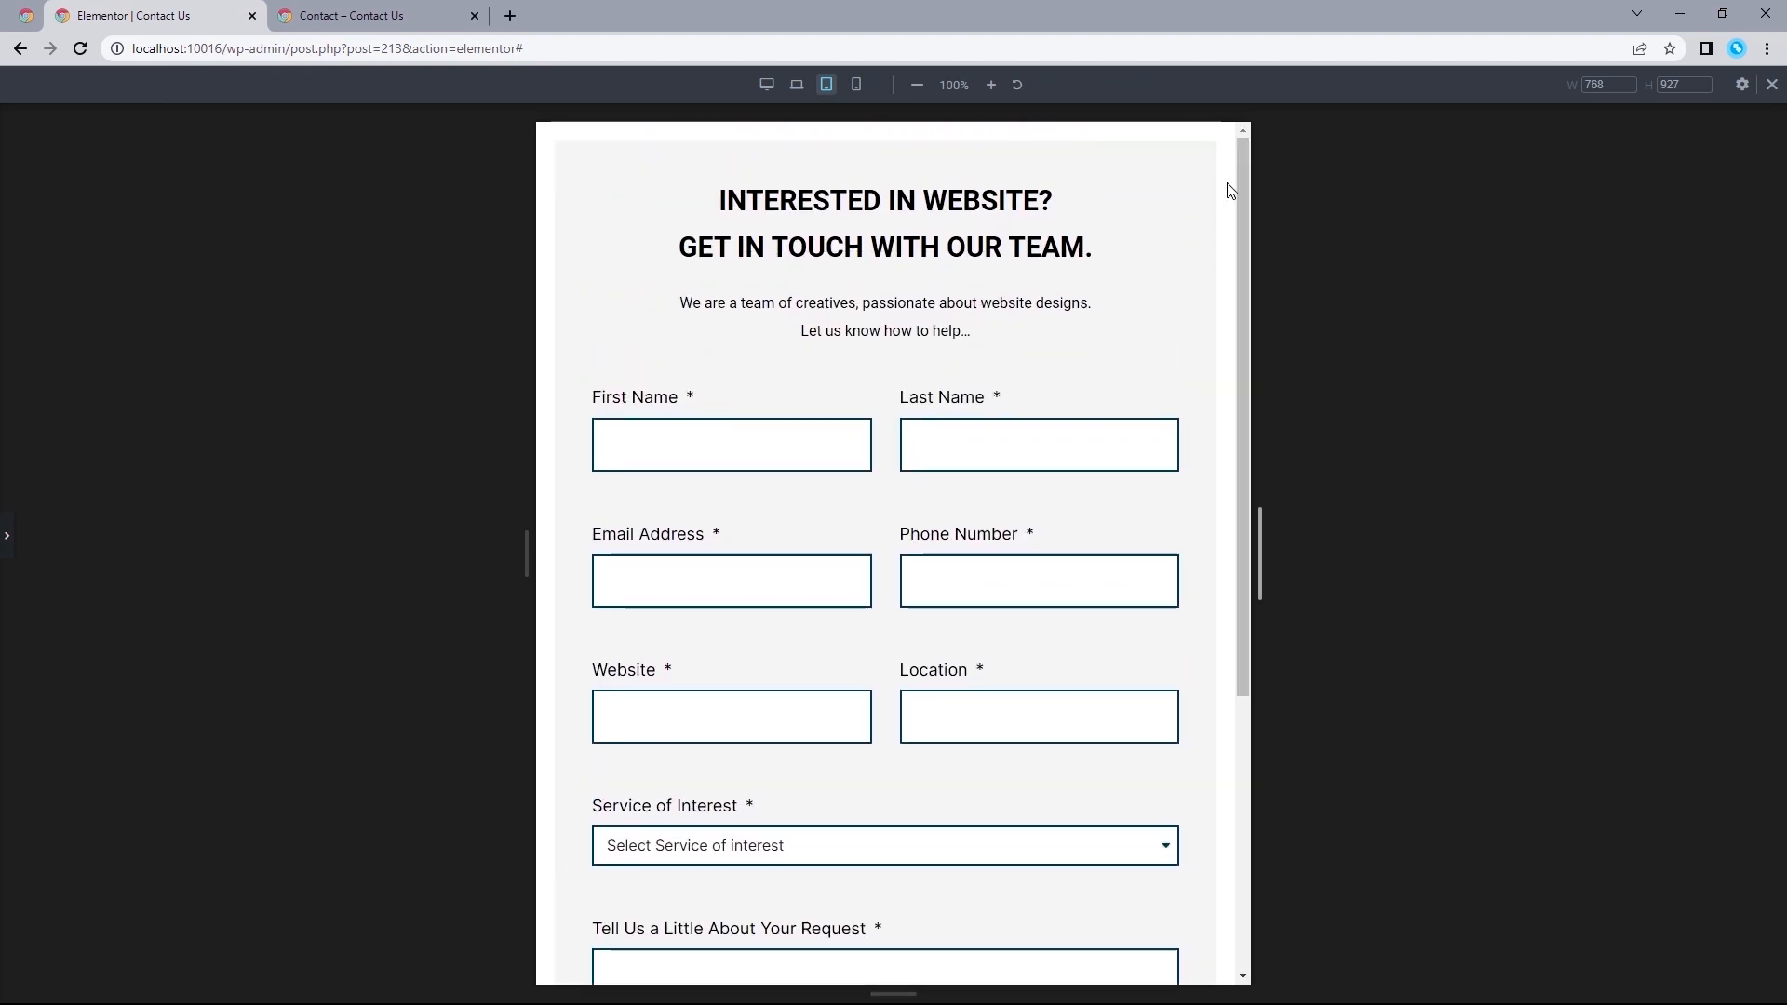
Switch to the mobile view and set the form column's padding to 20 px top and bottom and 15 px right and left.
left_click(857, 85)
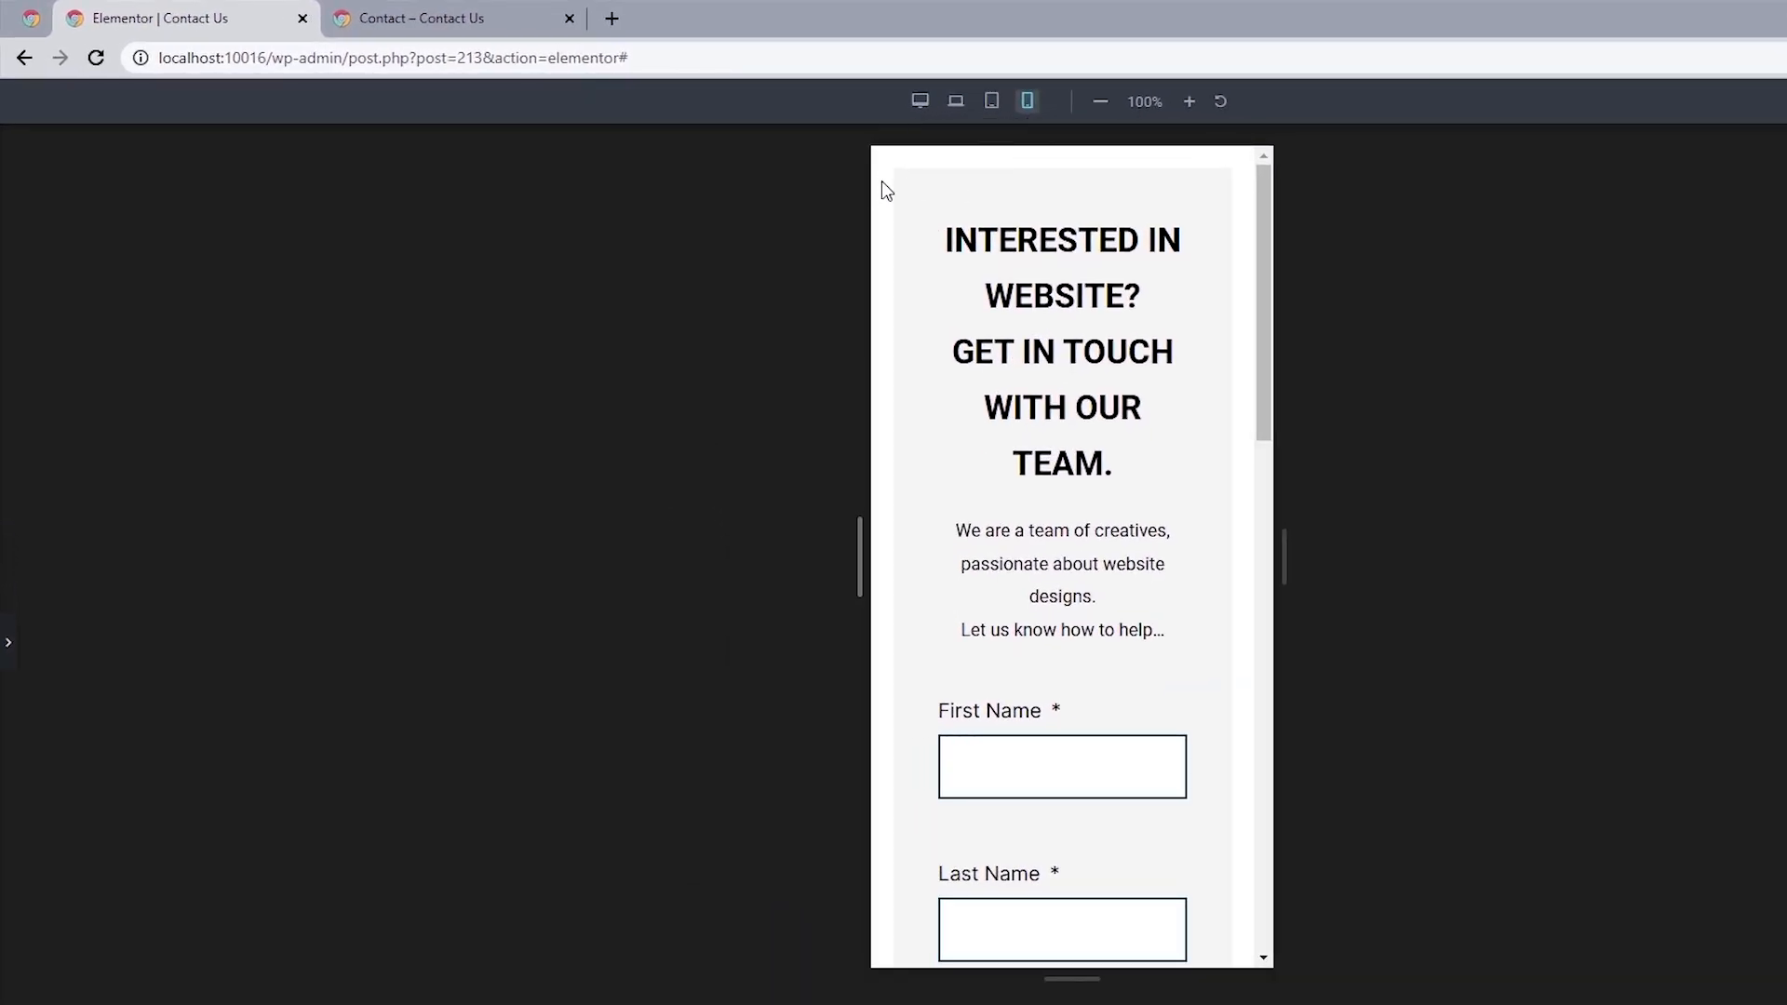
left_click(7, 646)
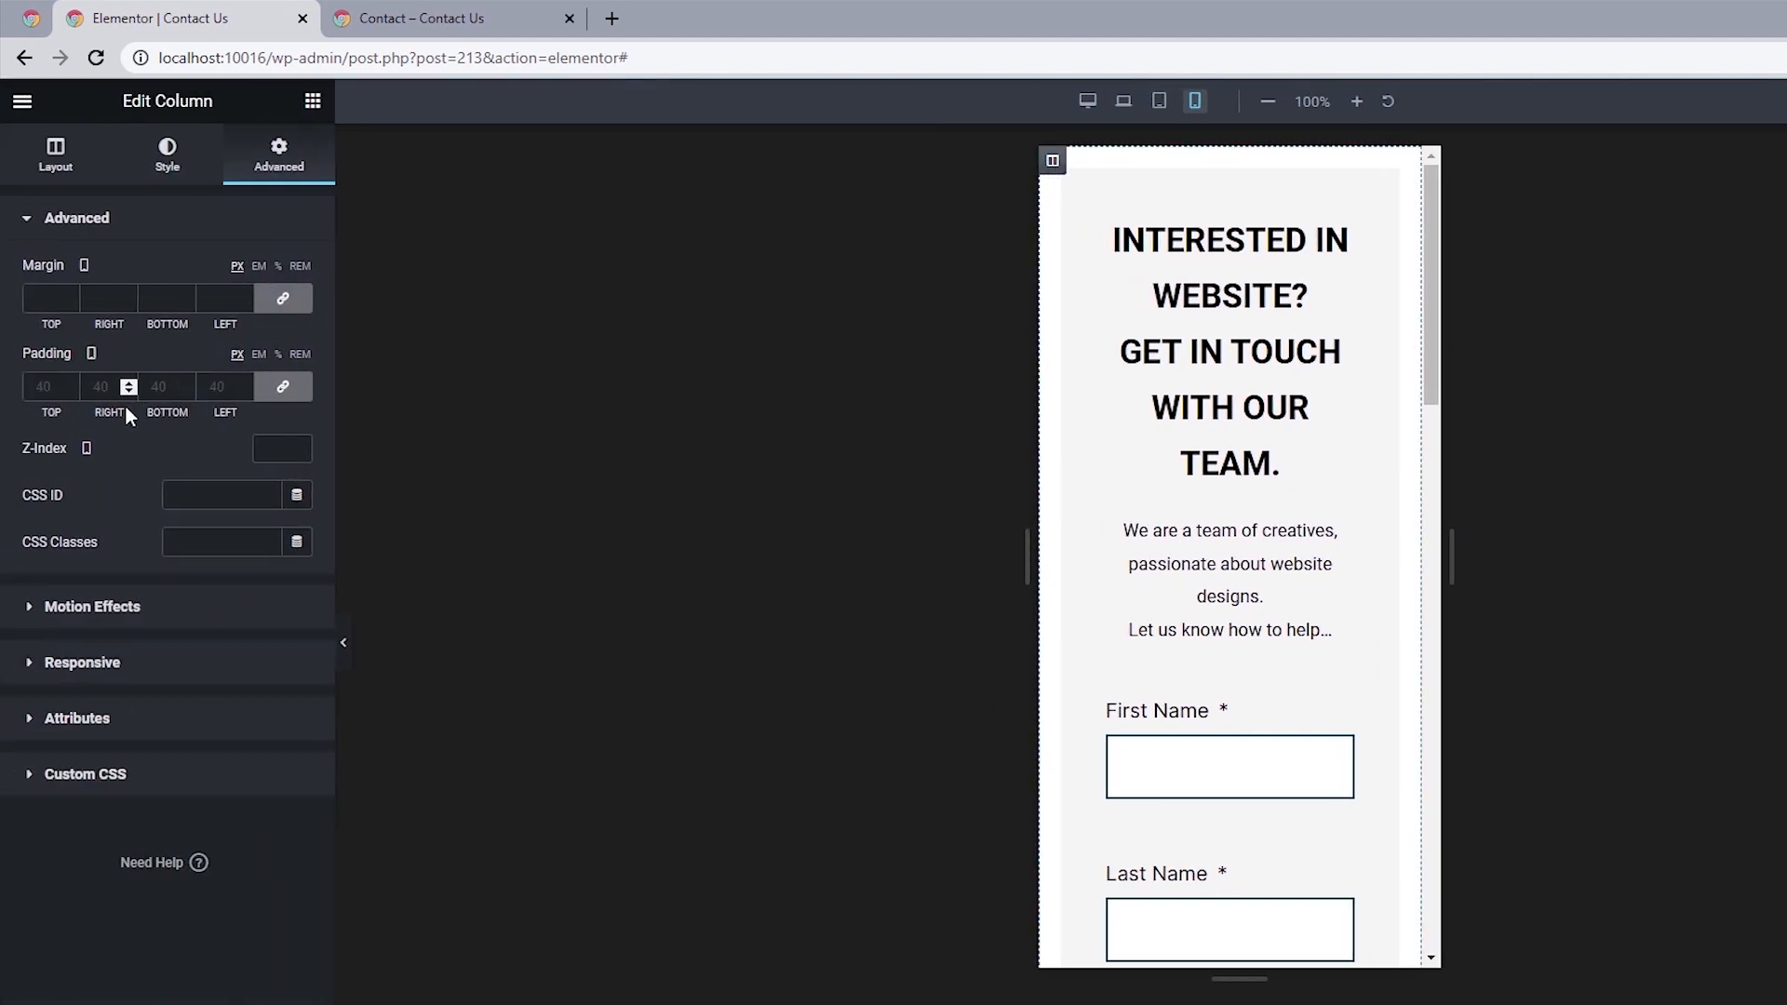
left_click(273, 391)
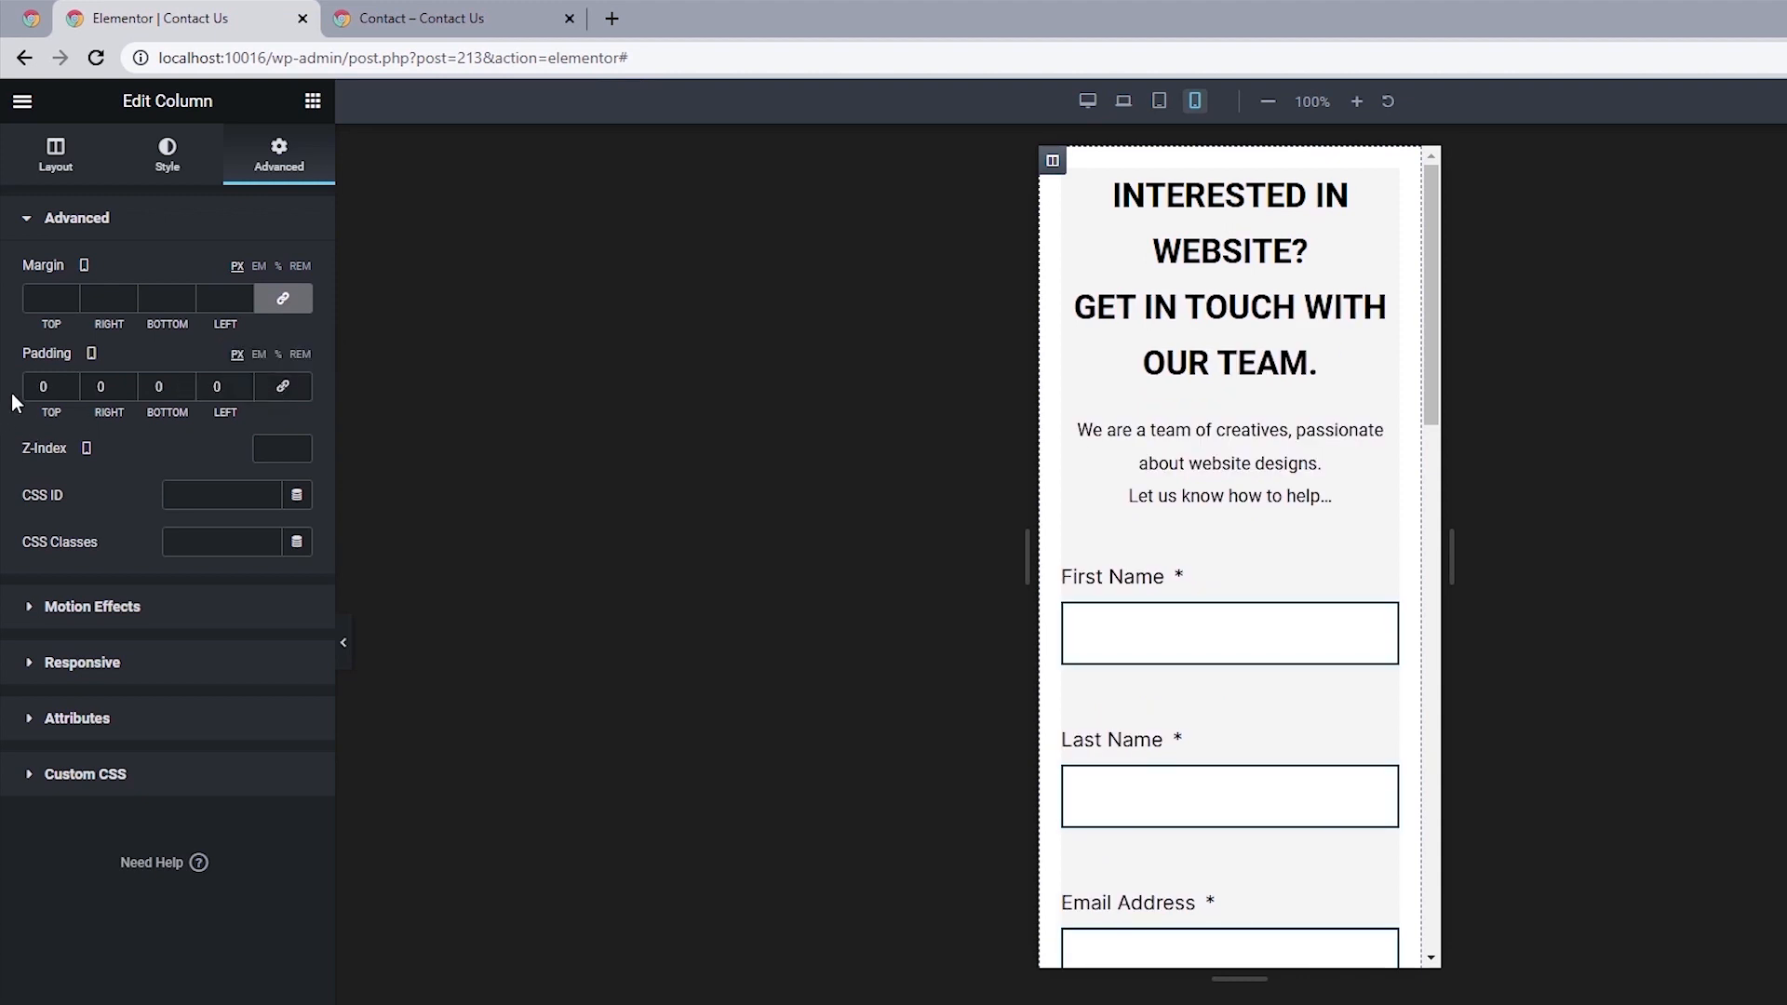
type("2")
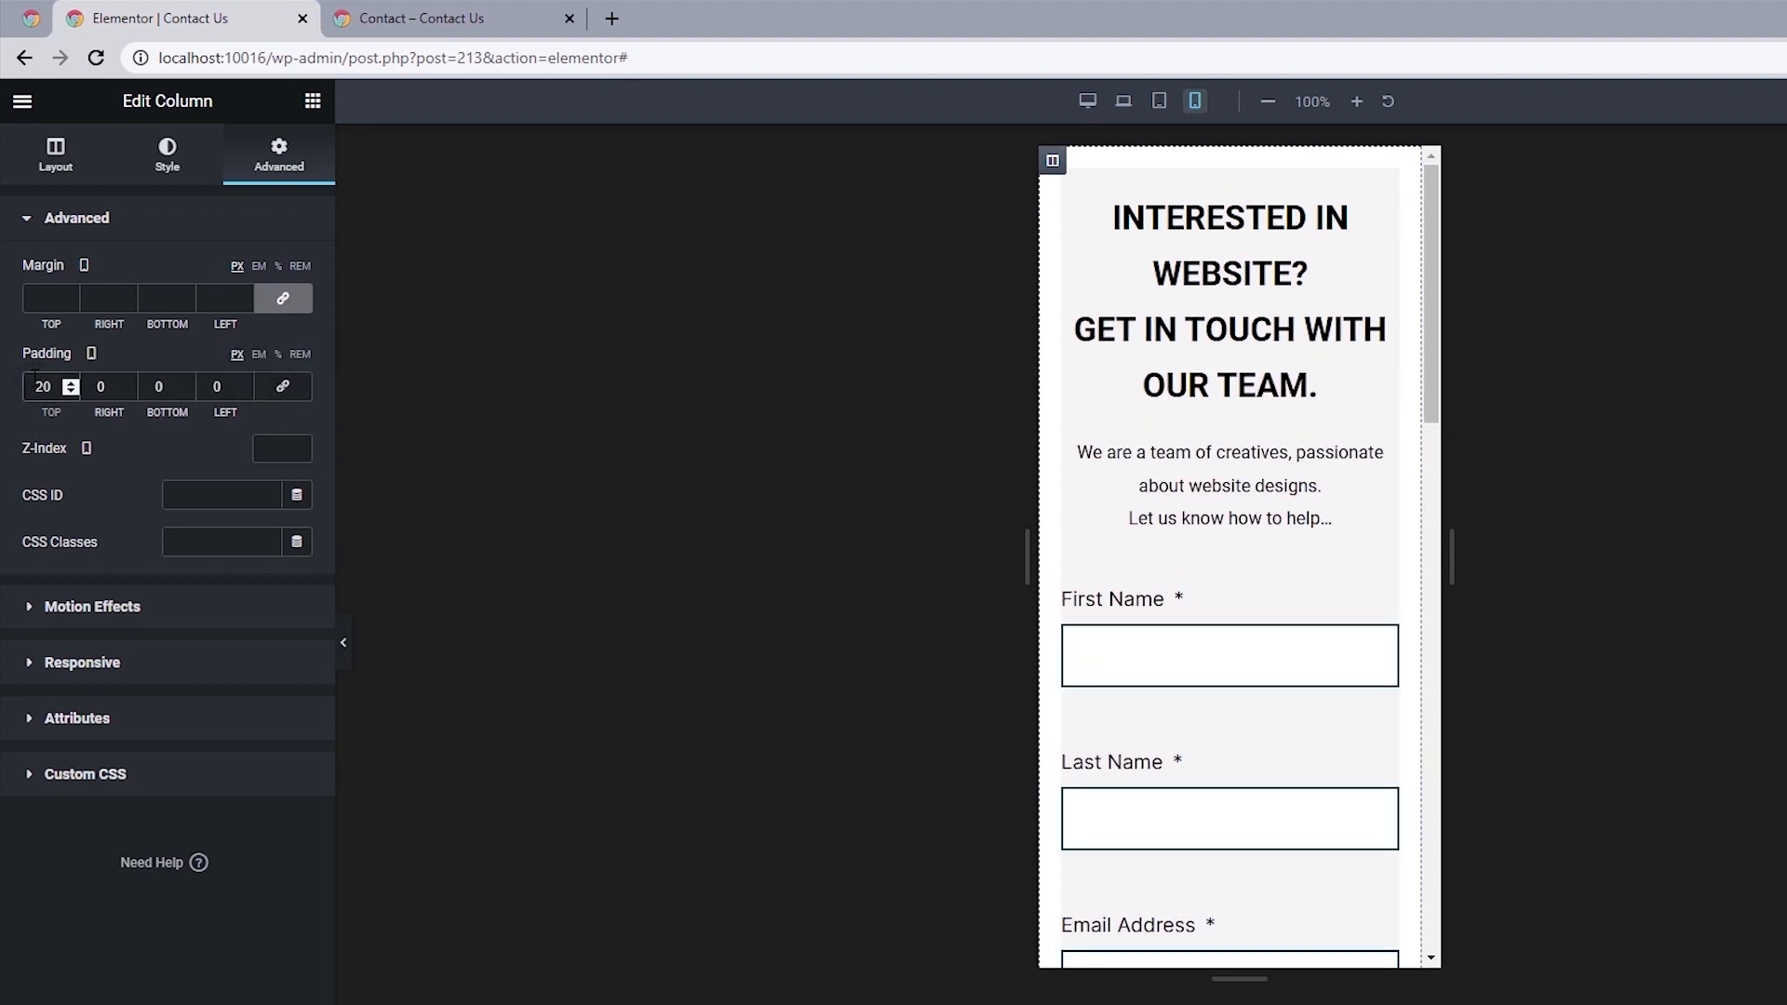
left_click(156, 381)
type("2")
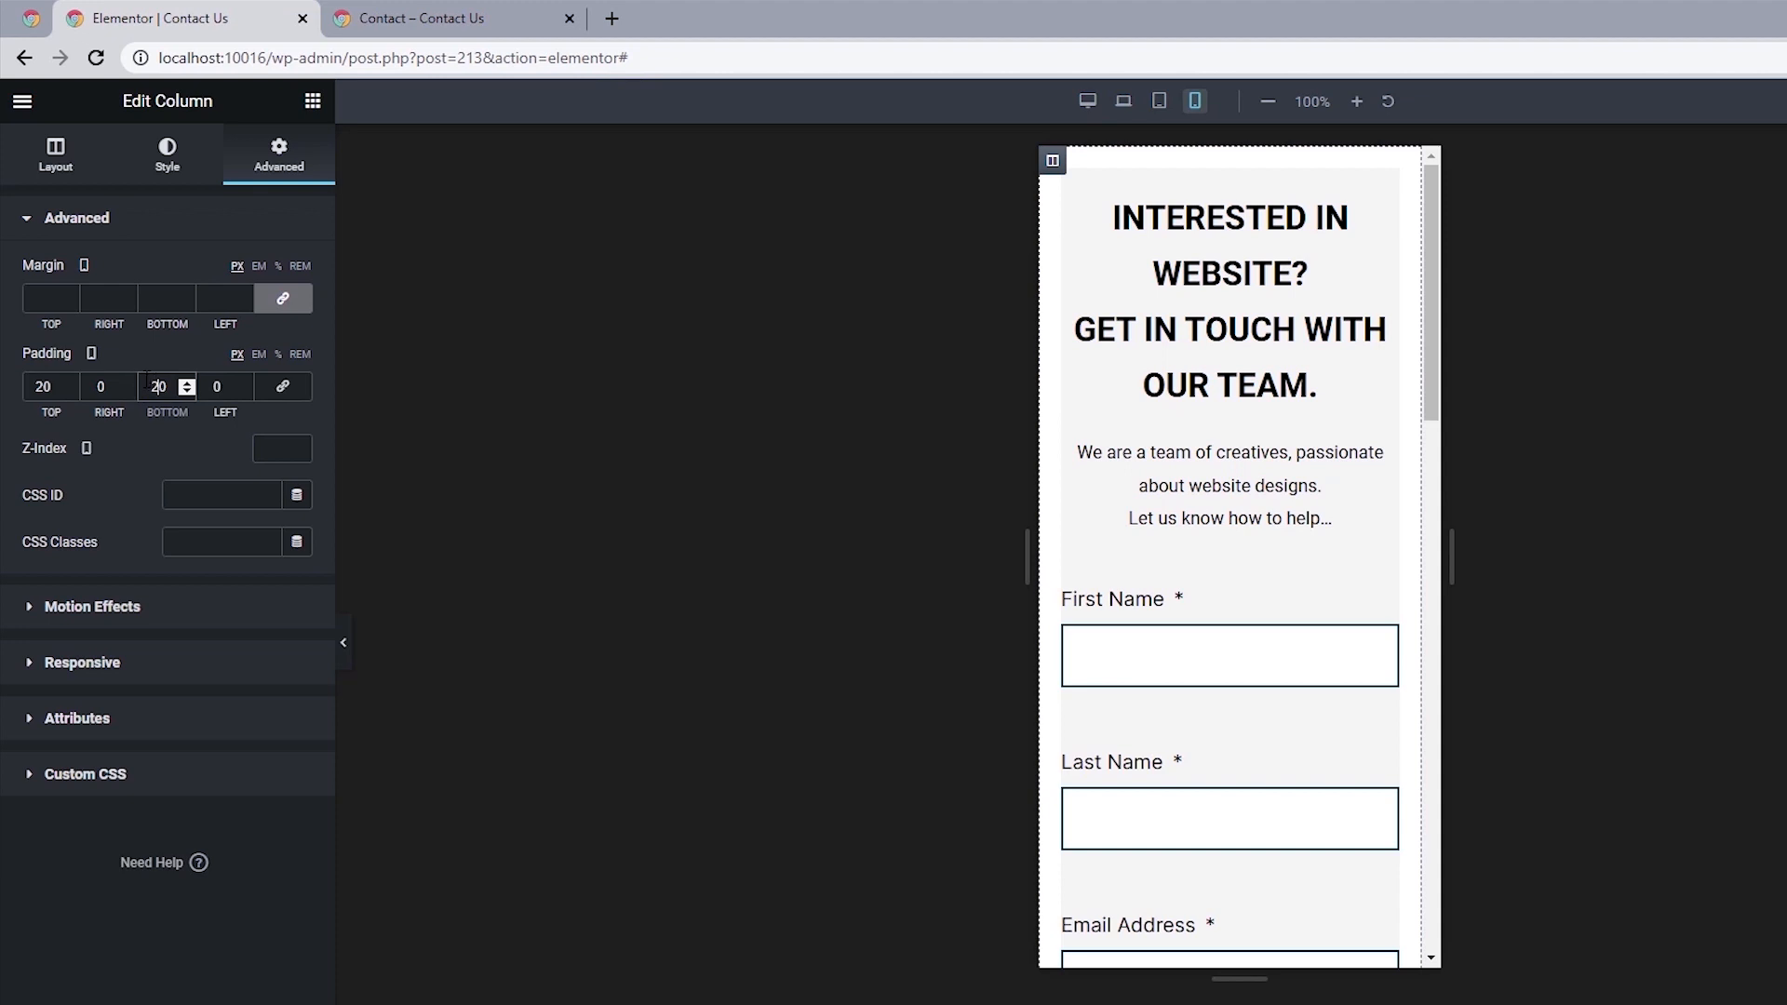
double_click(93, 387)
type("15")
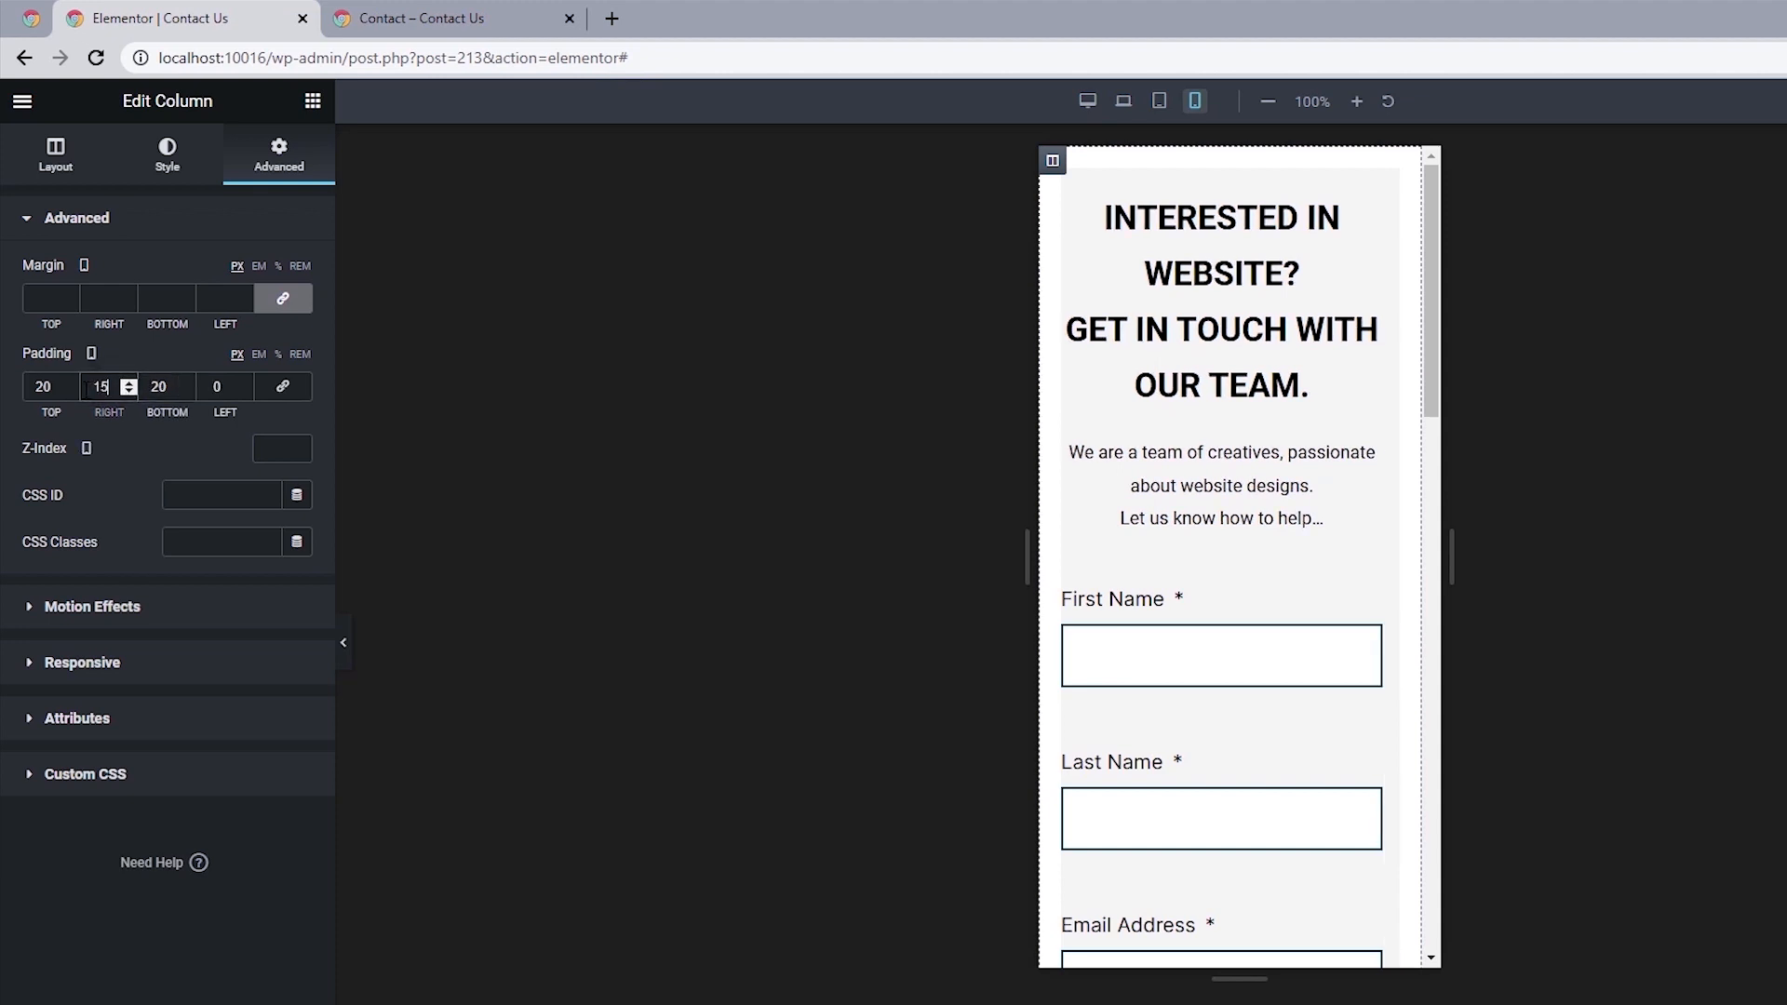
double_click(205, 391)
type("15")
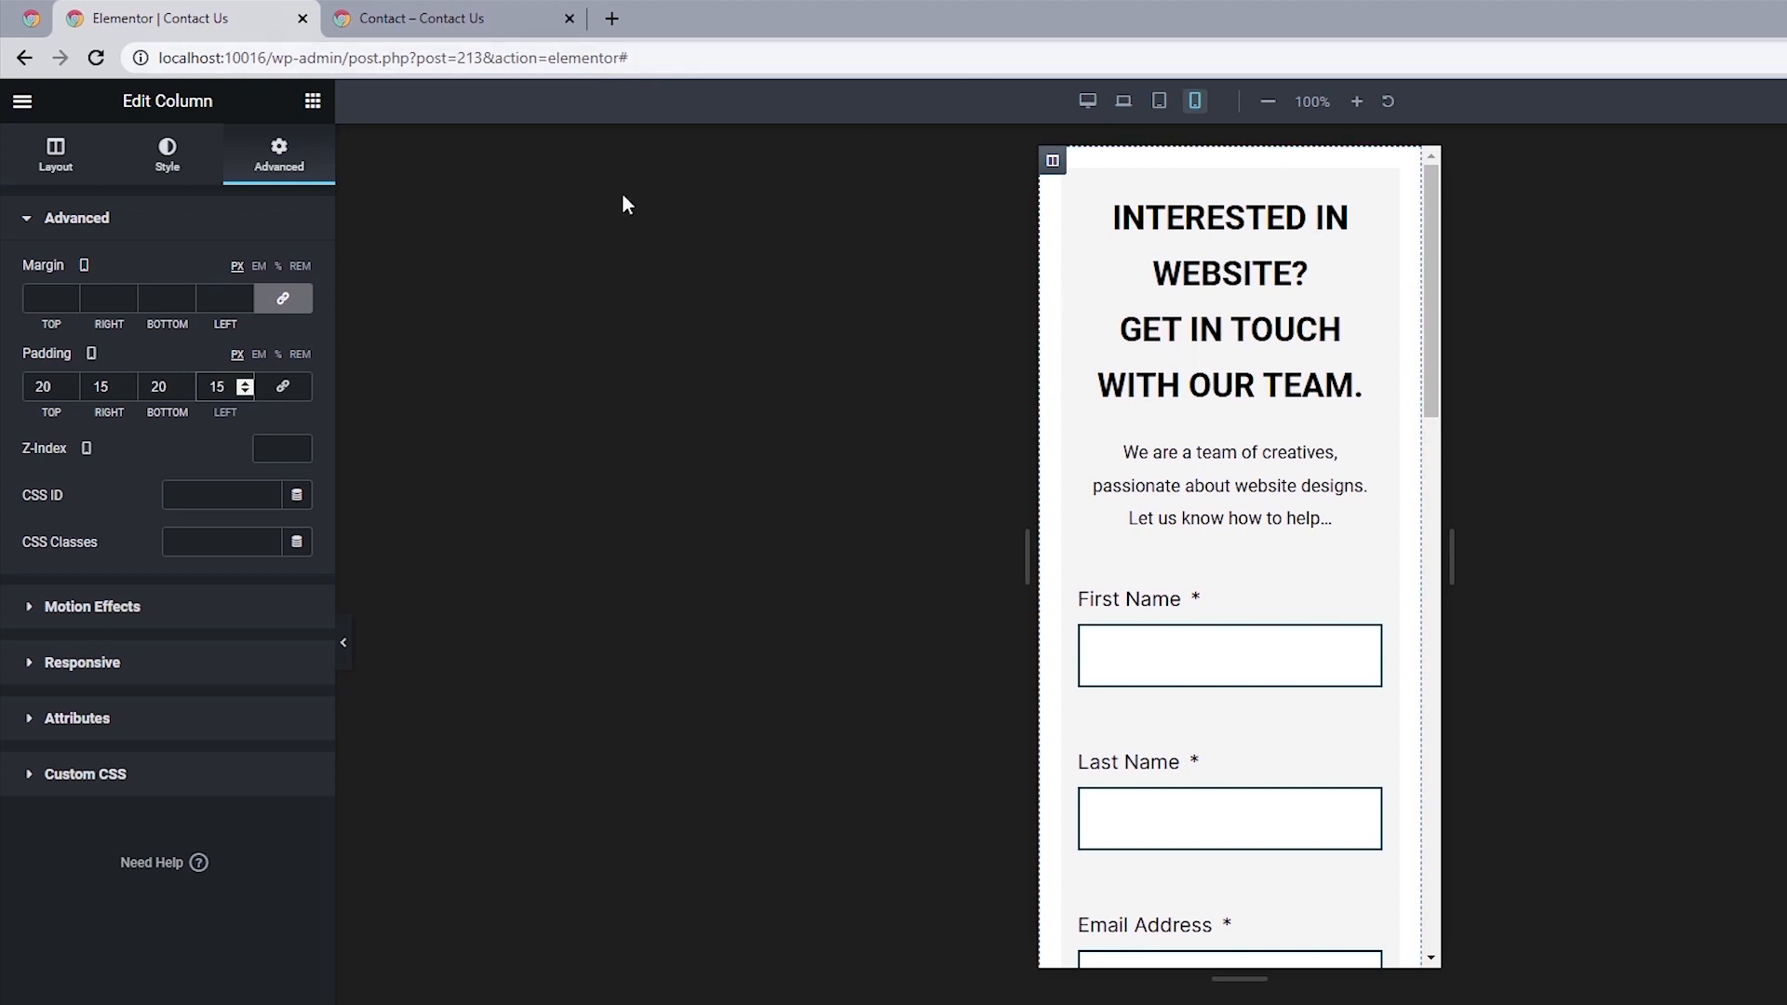
Set the form column's border width to 5 on all sides for the mobile view.
left_click(184, 160)
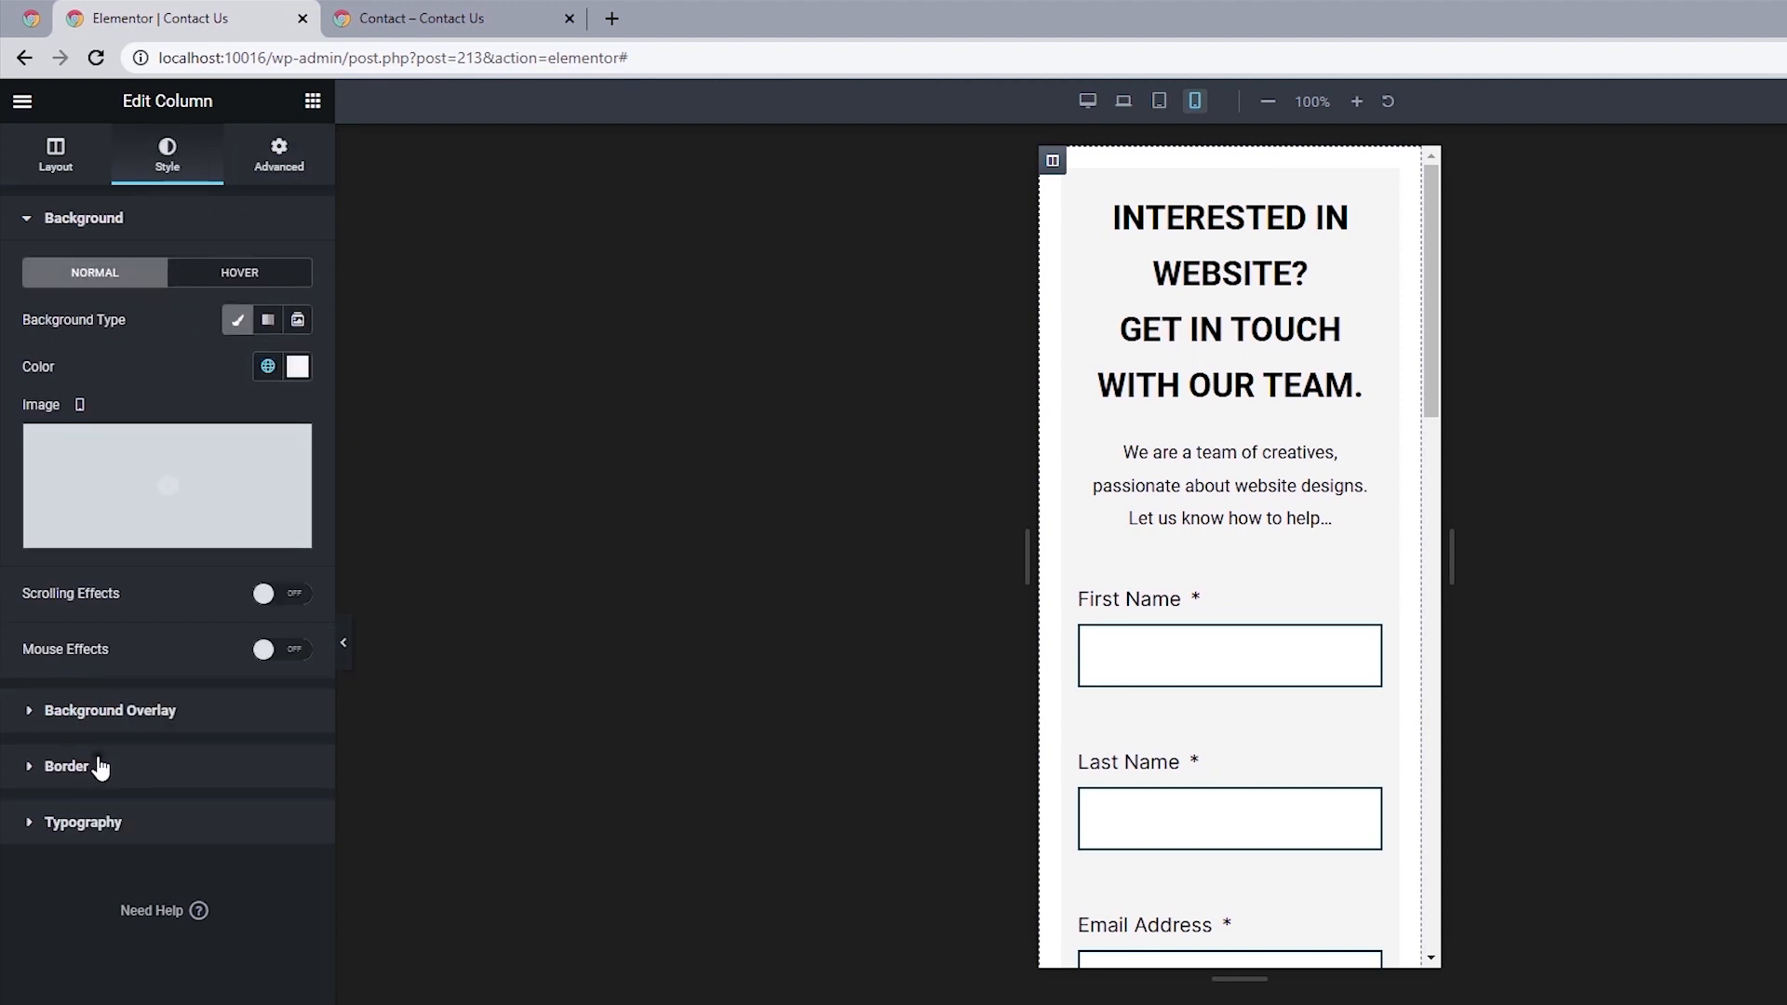
left_click(96, 766)
type("5")
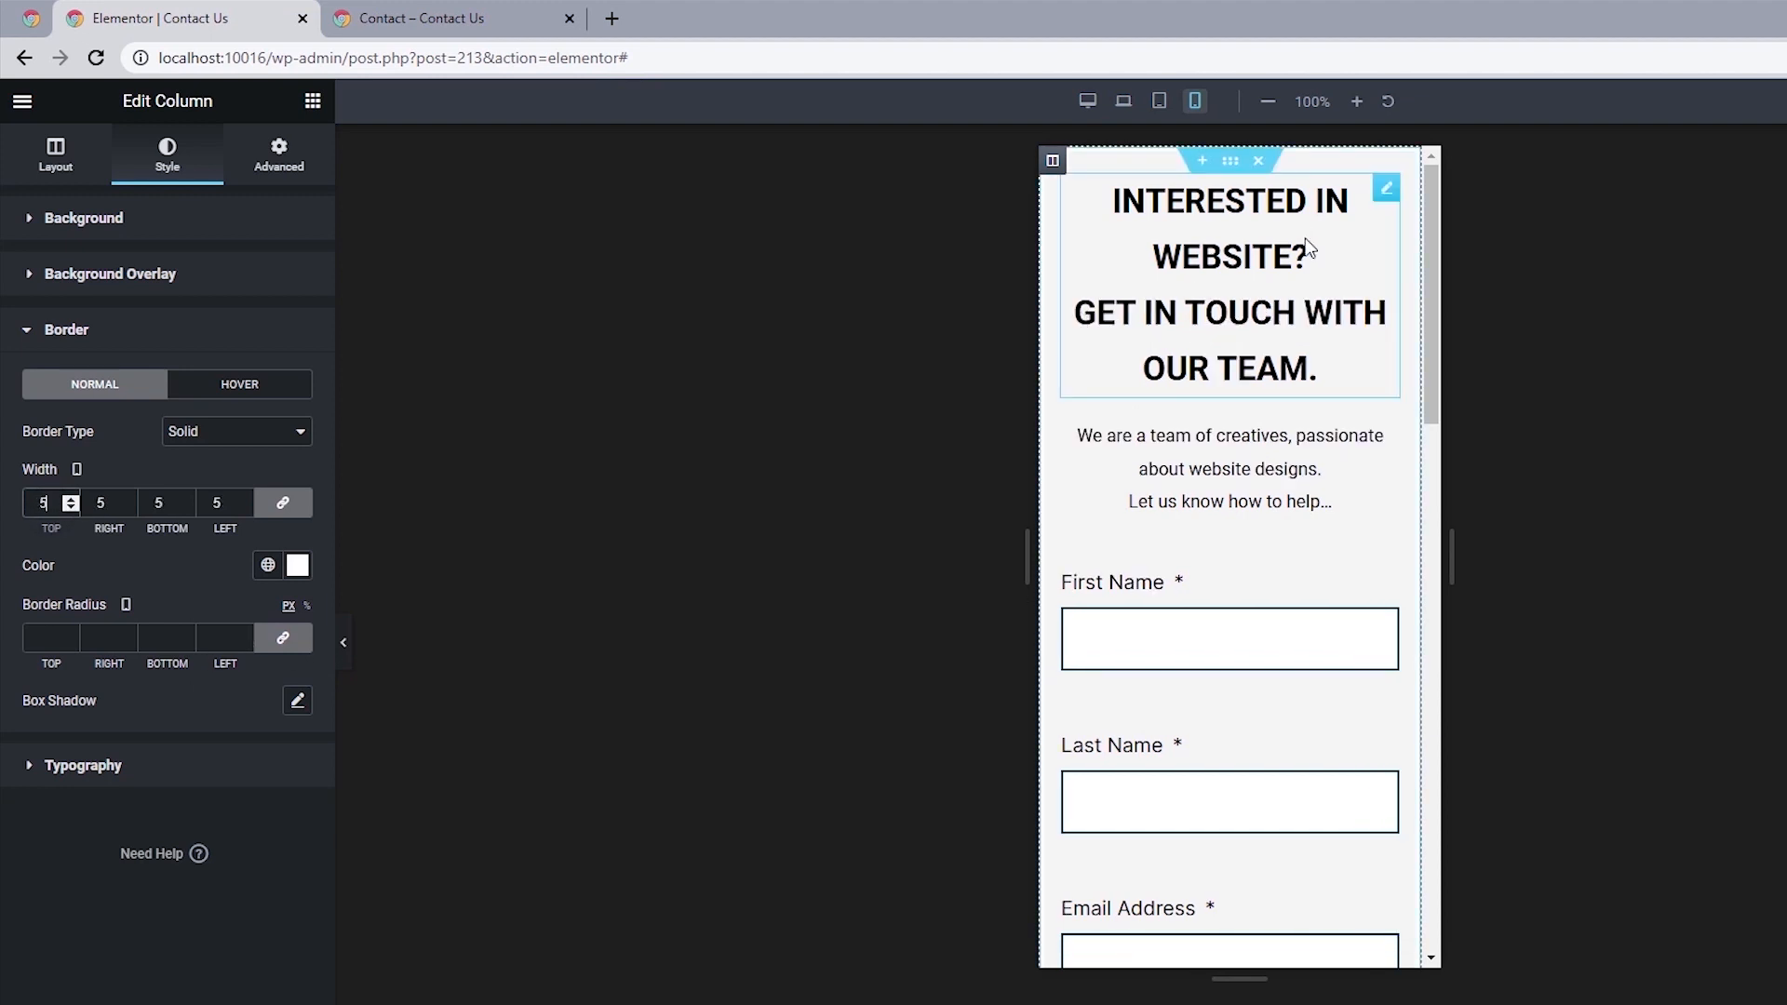
Set the heading's font size to 20 px for the mobile view.
left_click(1386, 188)
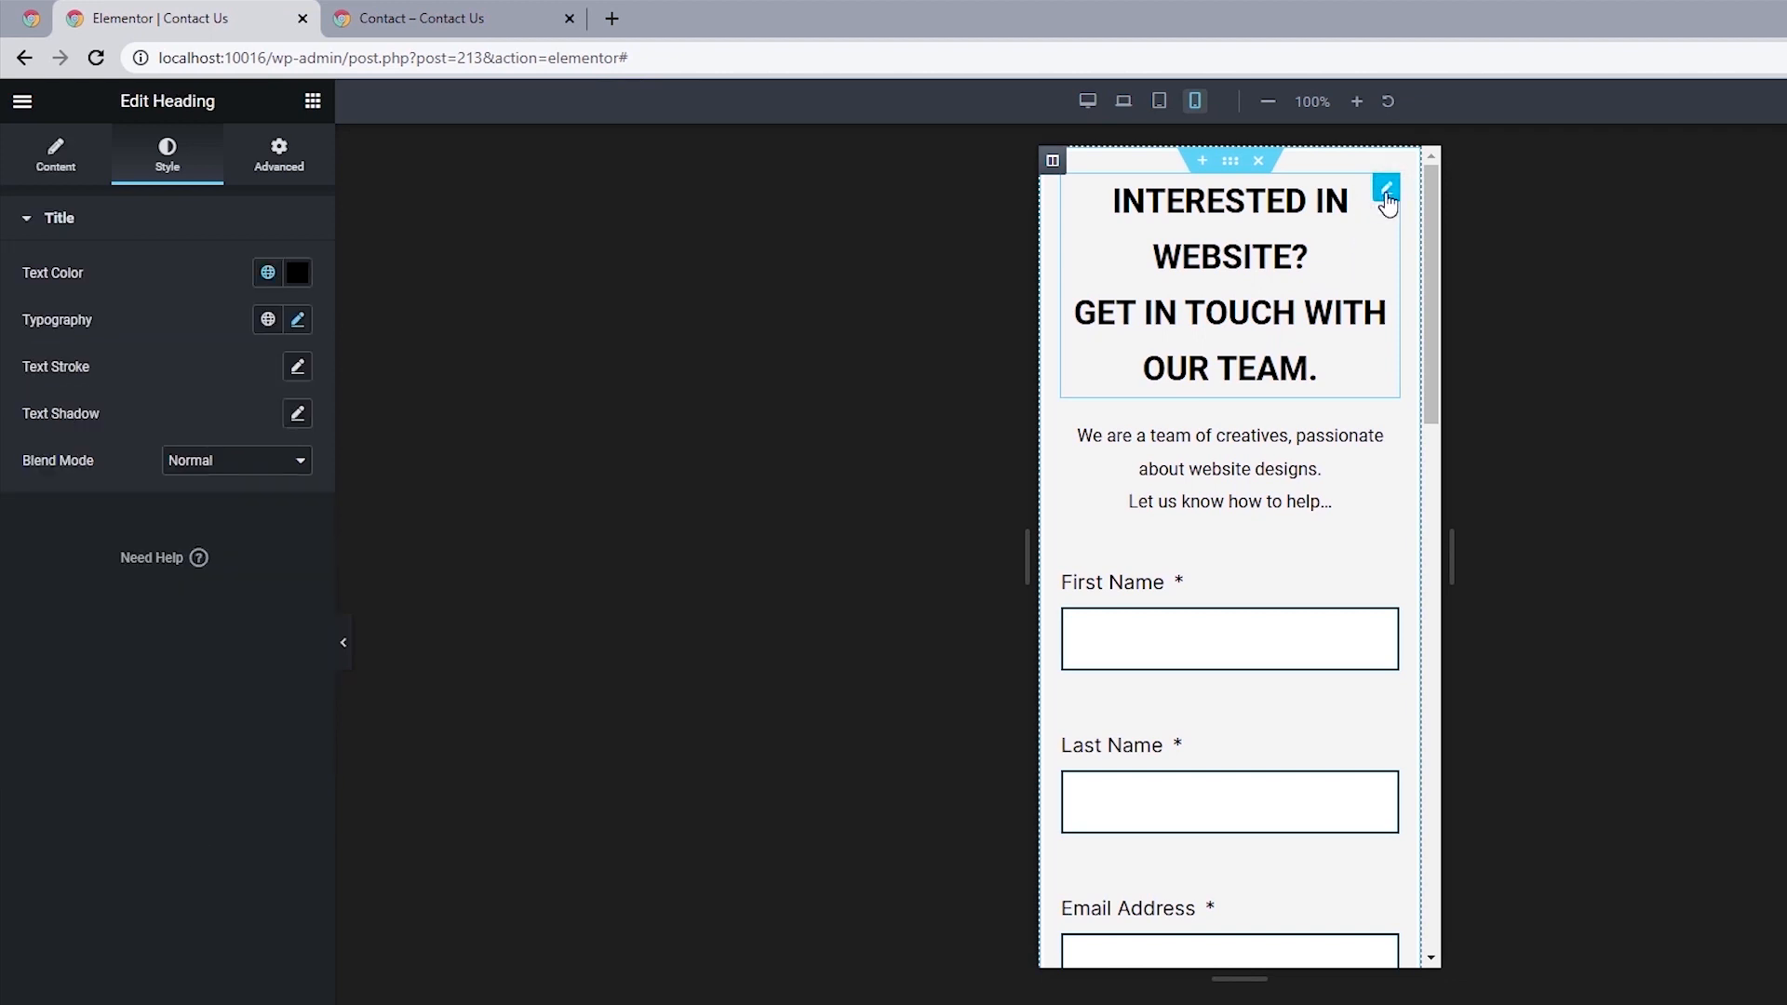
left_click(297, 320)
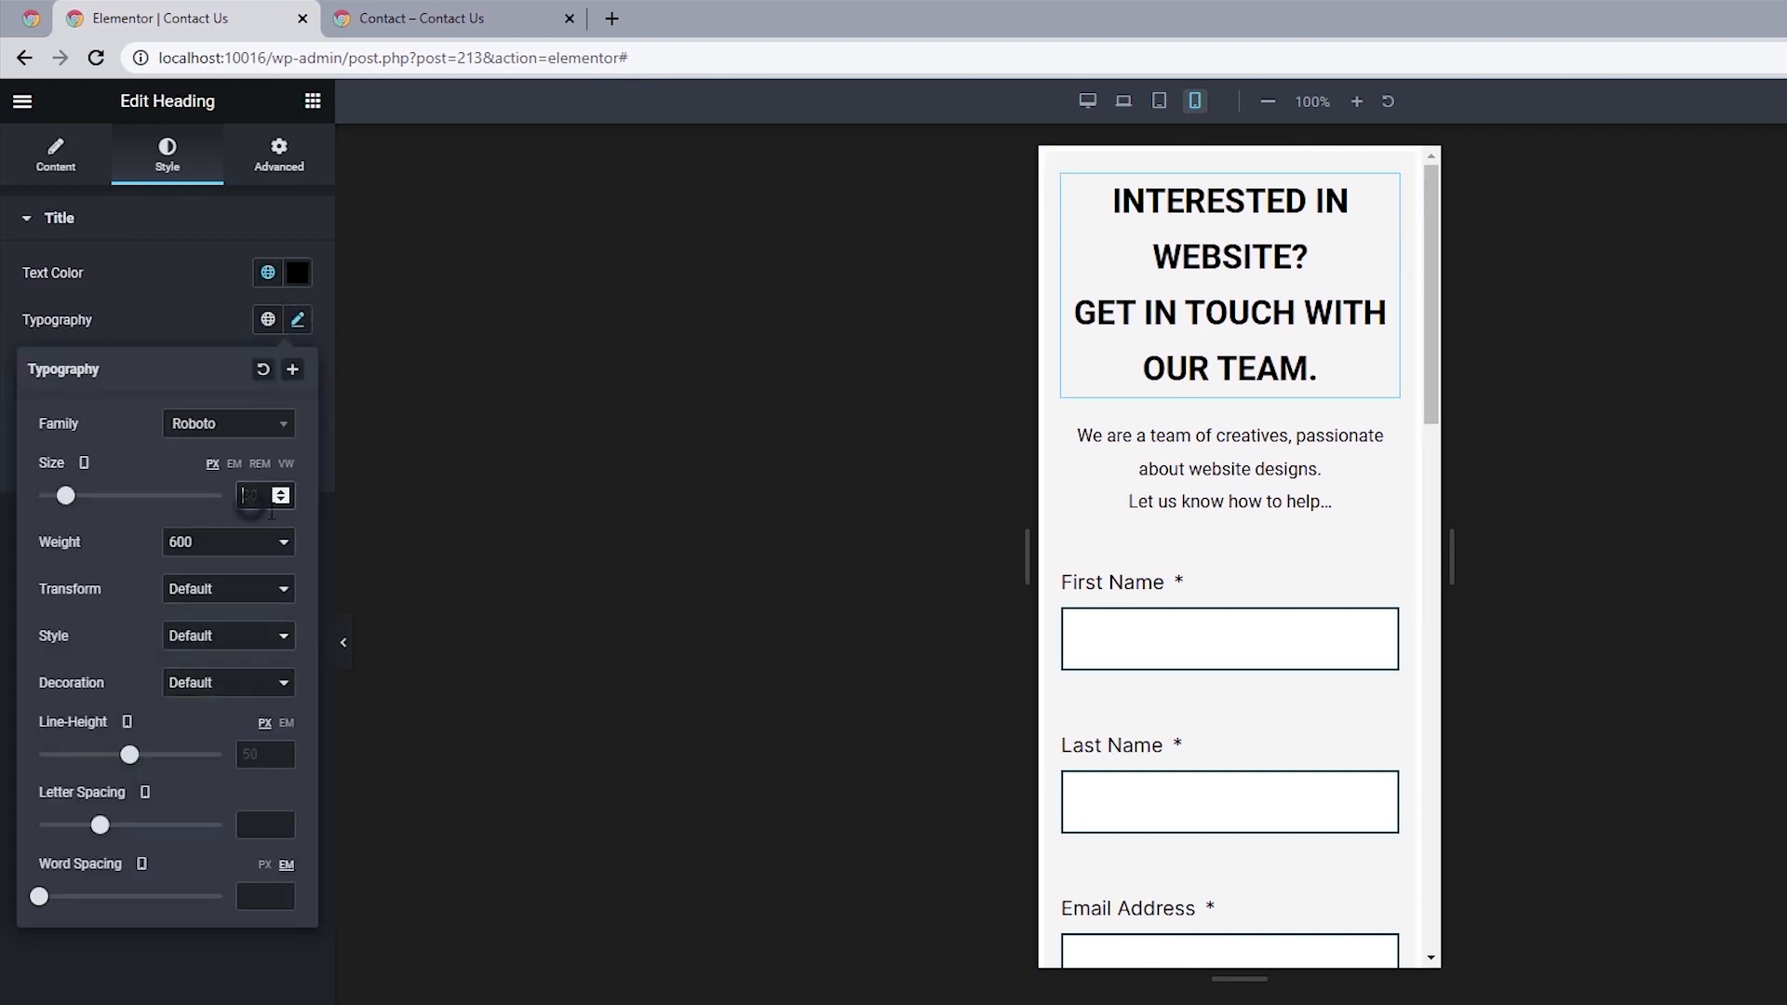
type("20")
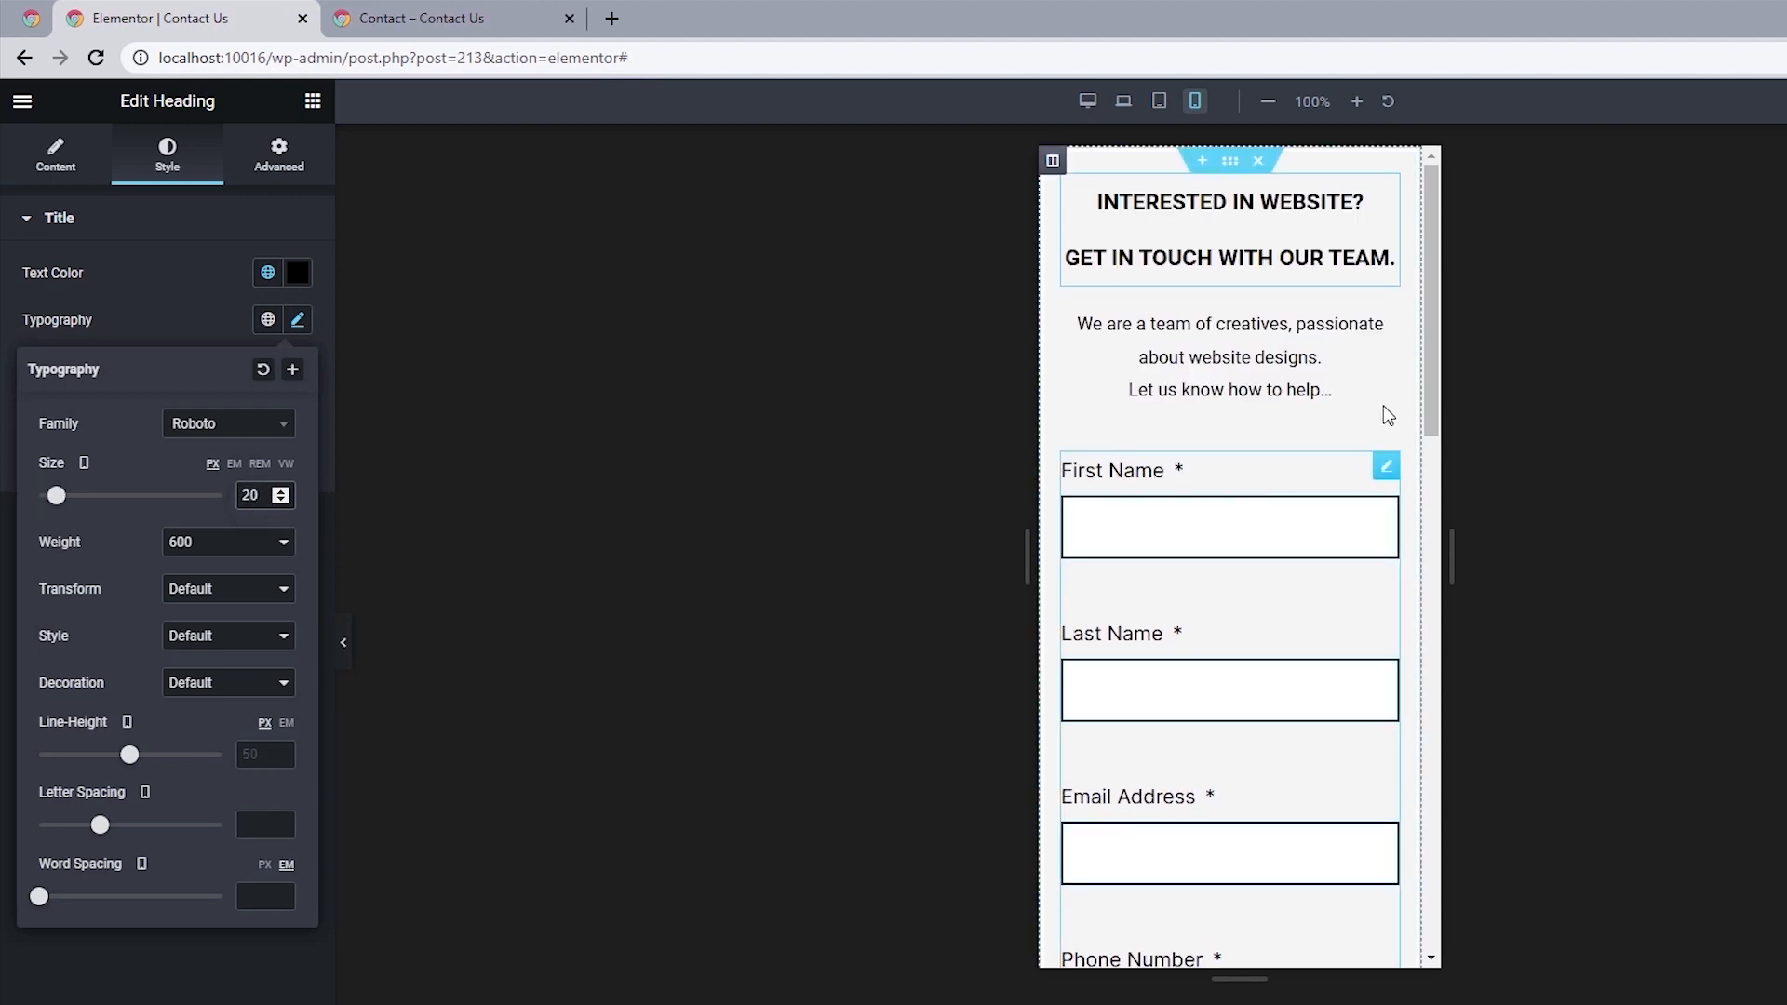
Set the font size of the intro text below the heading to 14 px for the mobile view.
left_click(1392, 320)
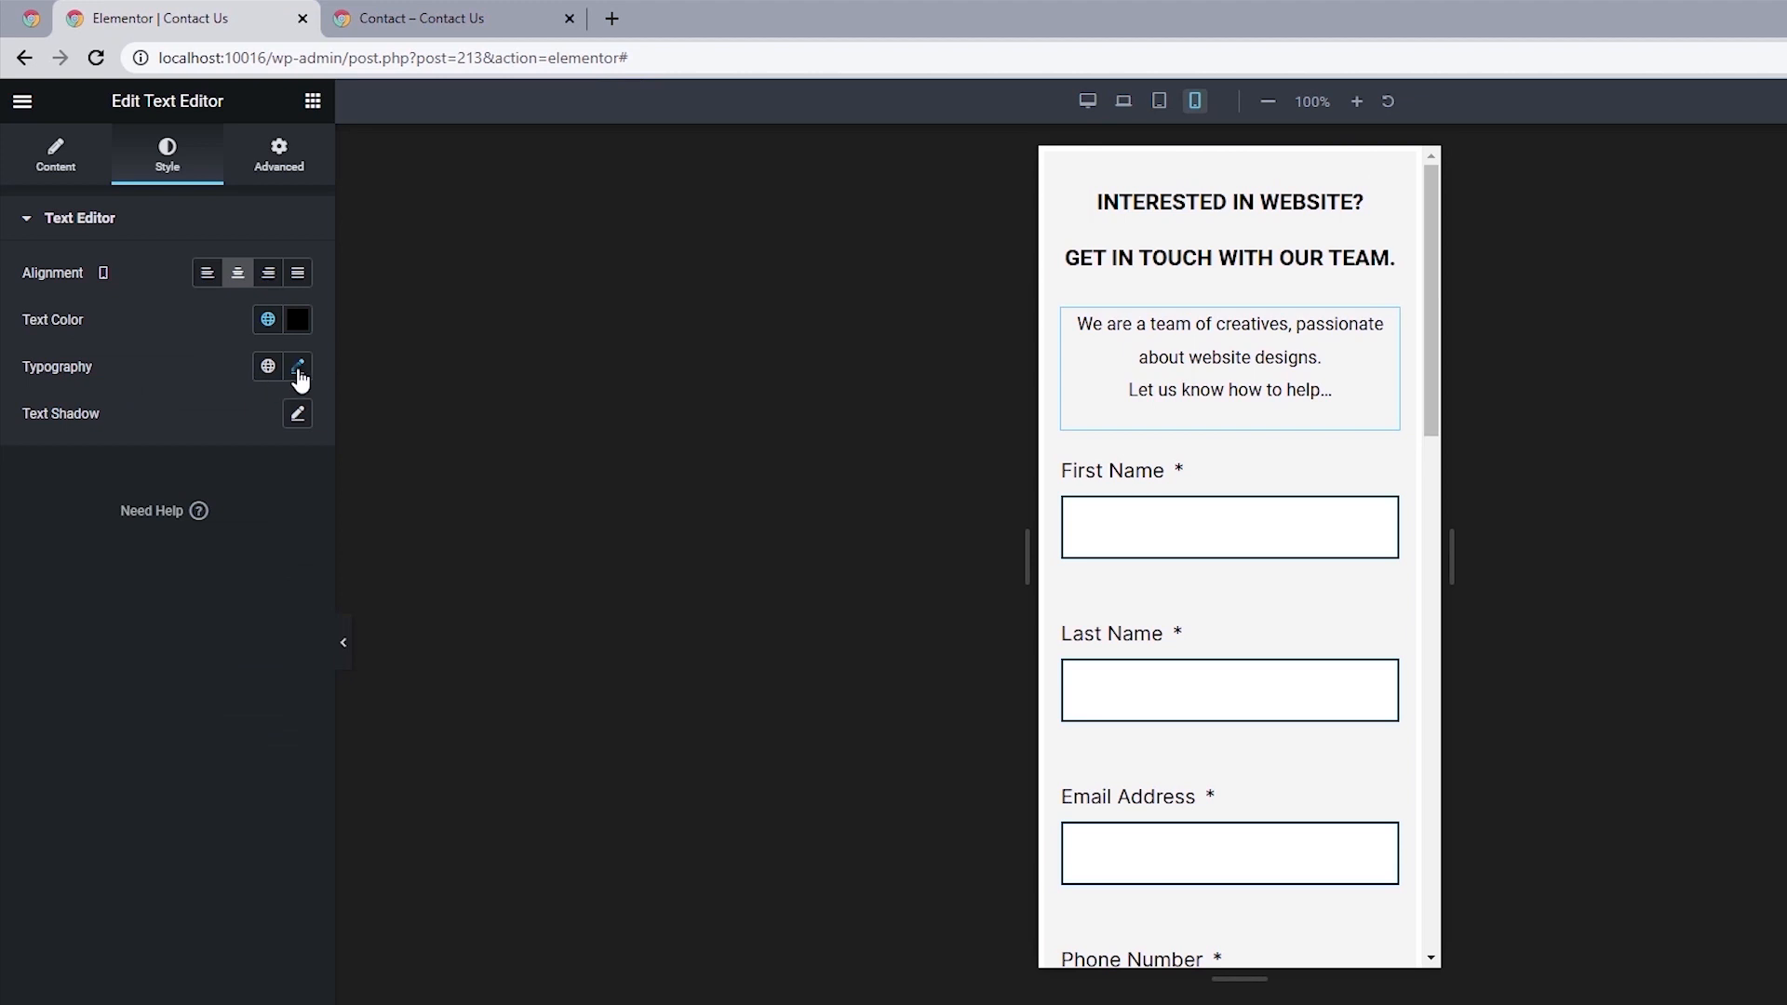
left_click(298, 368)
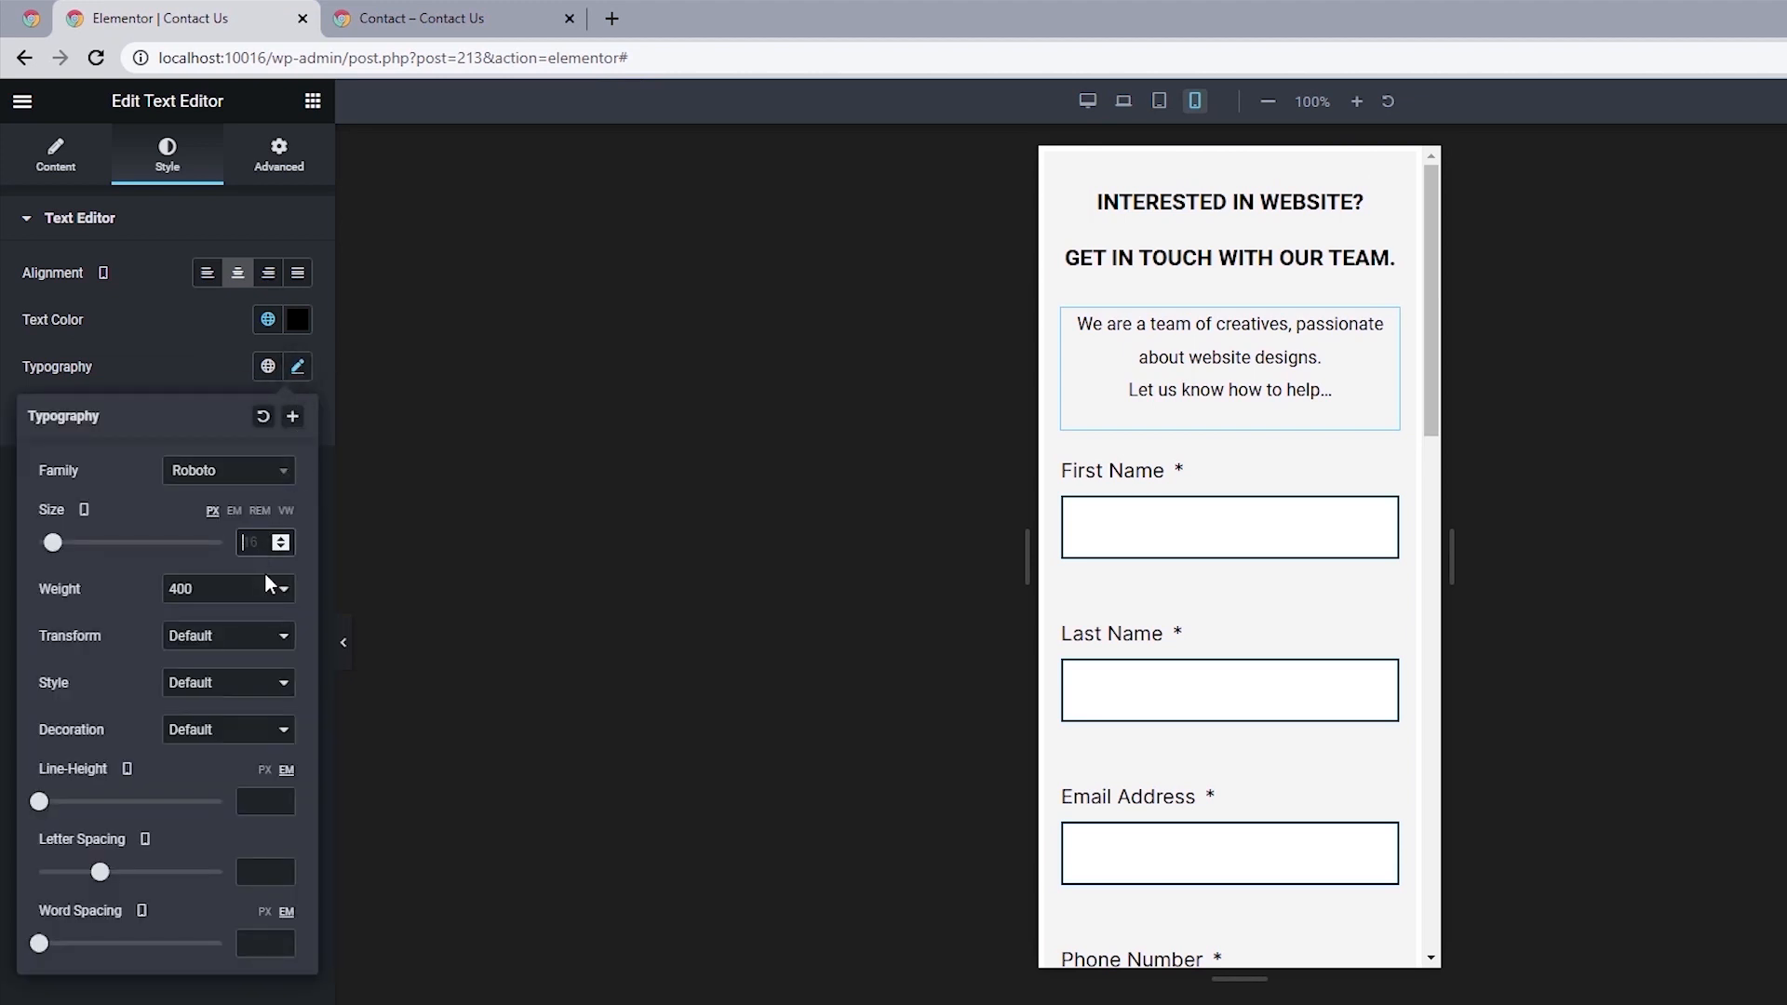
type("14")
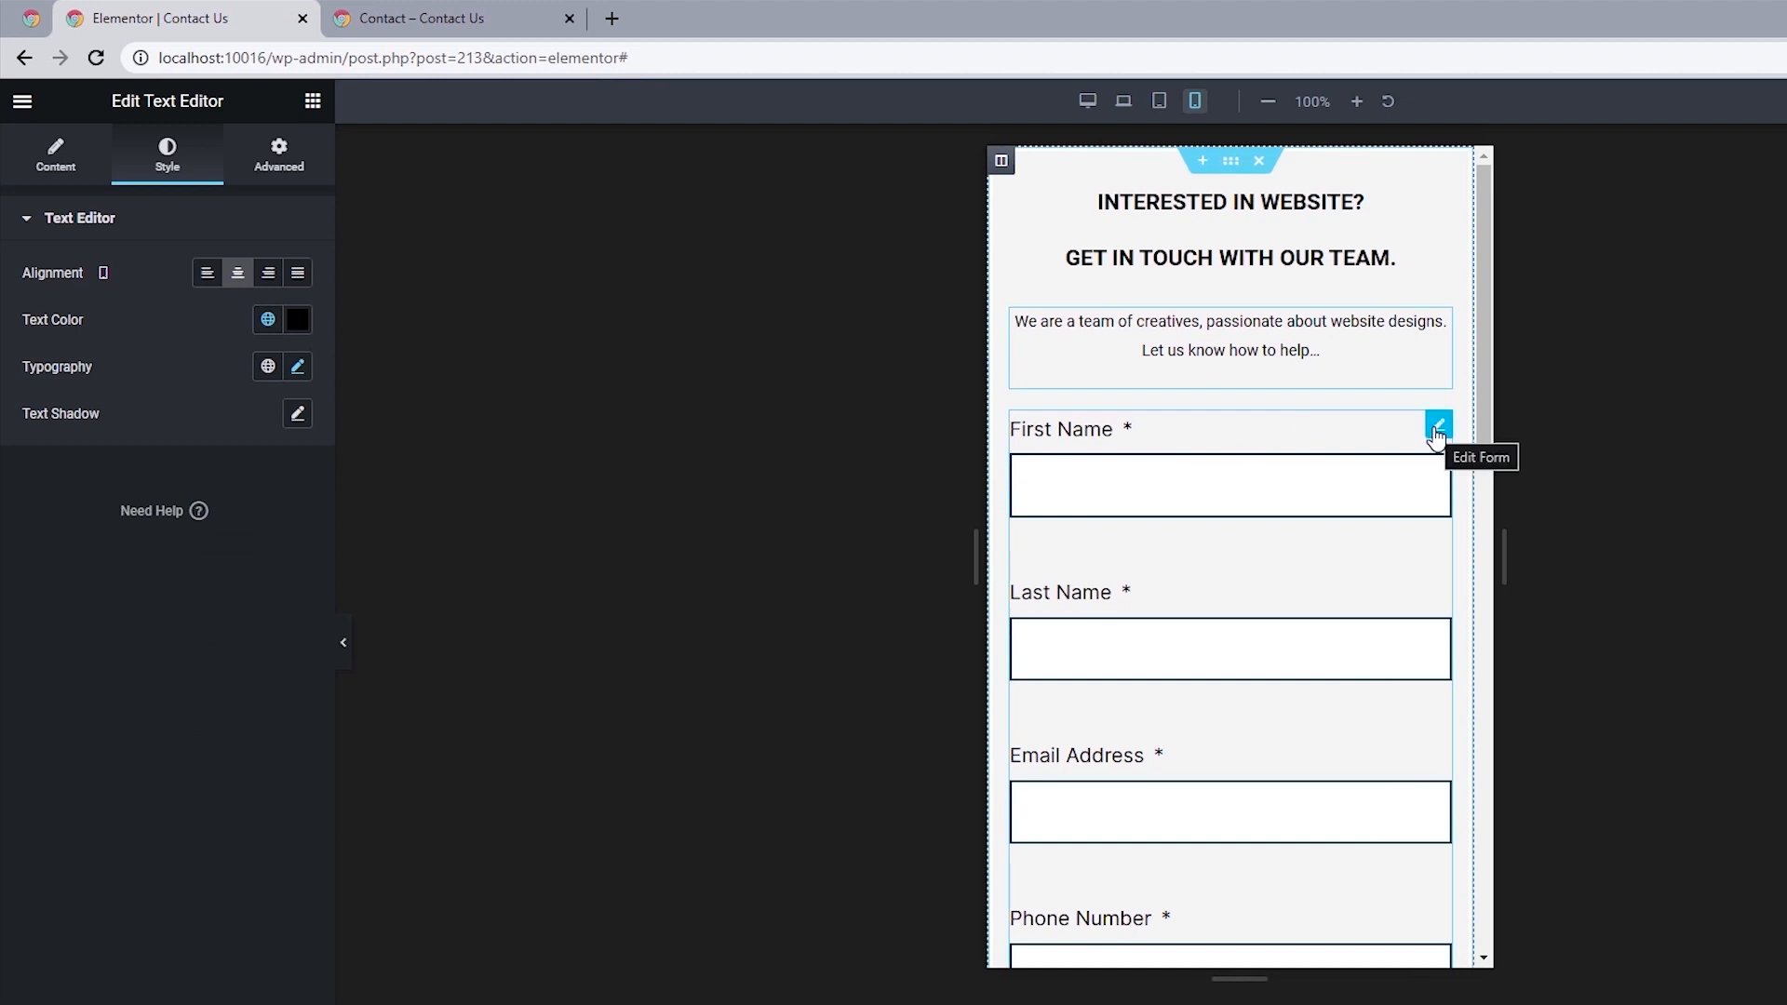
Set the form labels' font size to 14 px for the mobile view.
left_click(1438, 430)
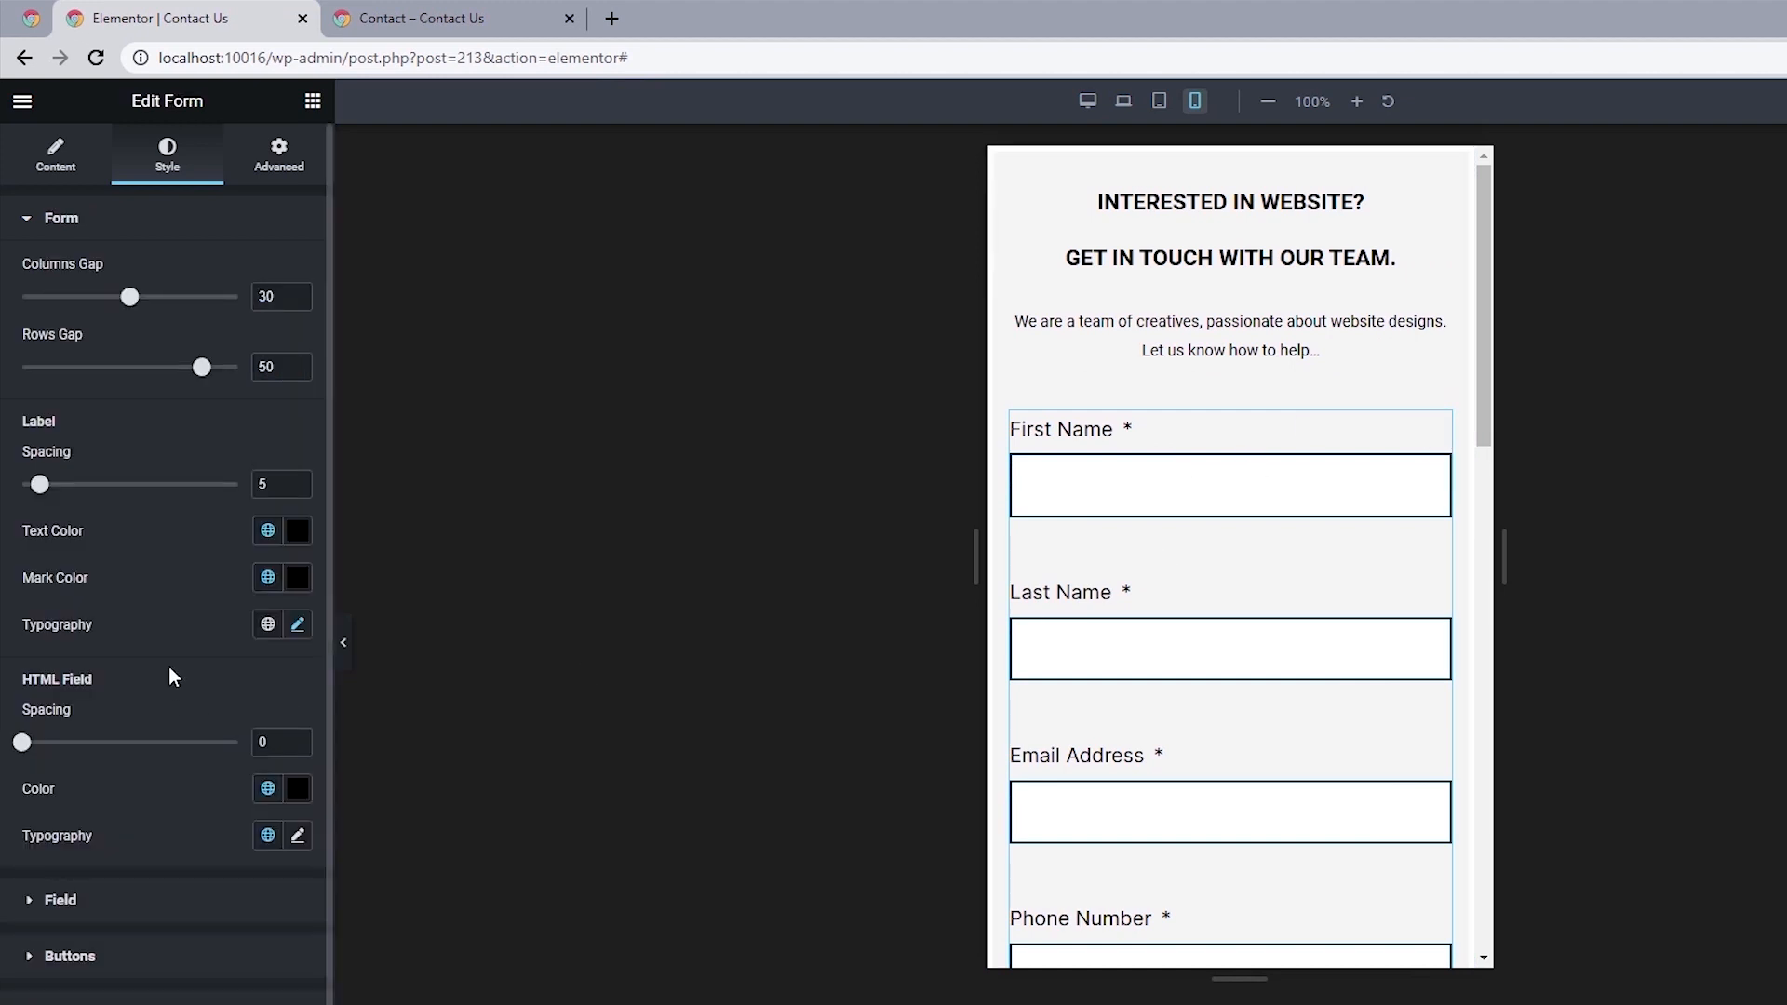
left_click(298, 625)
left_click(257, 802)
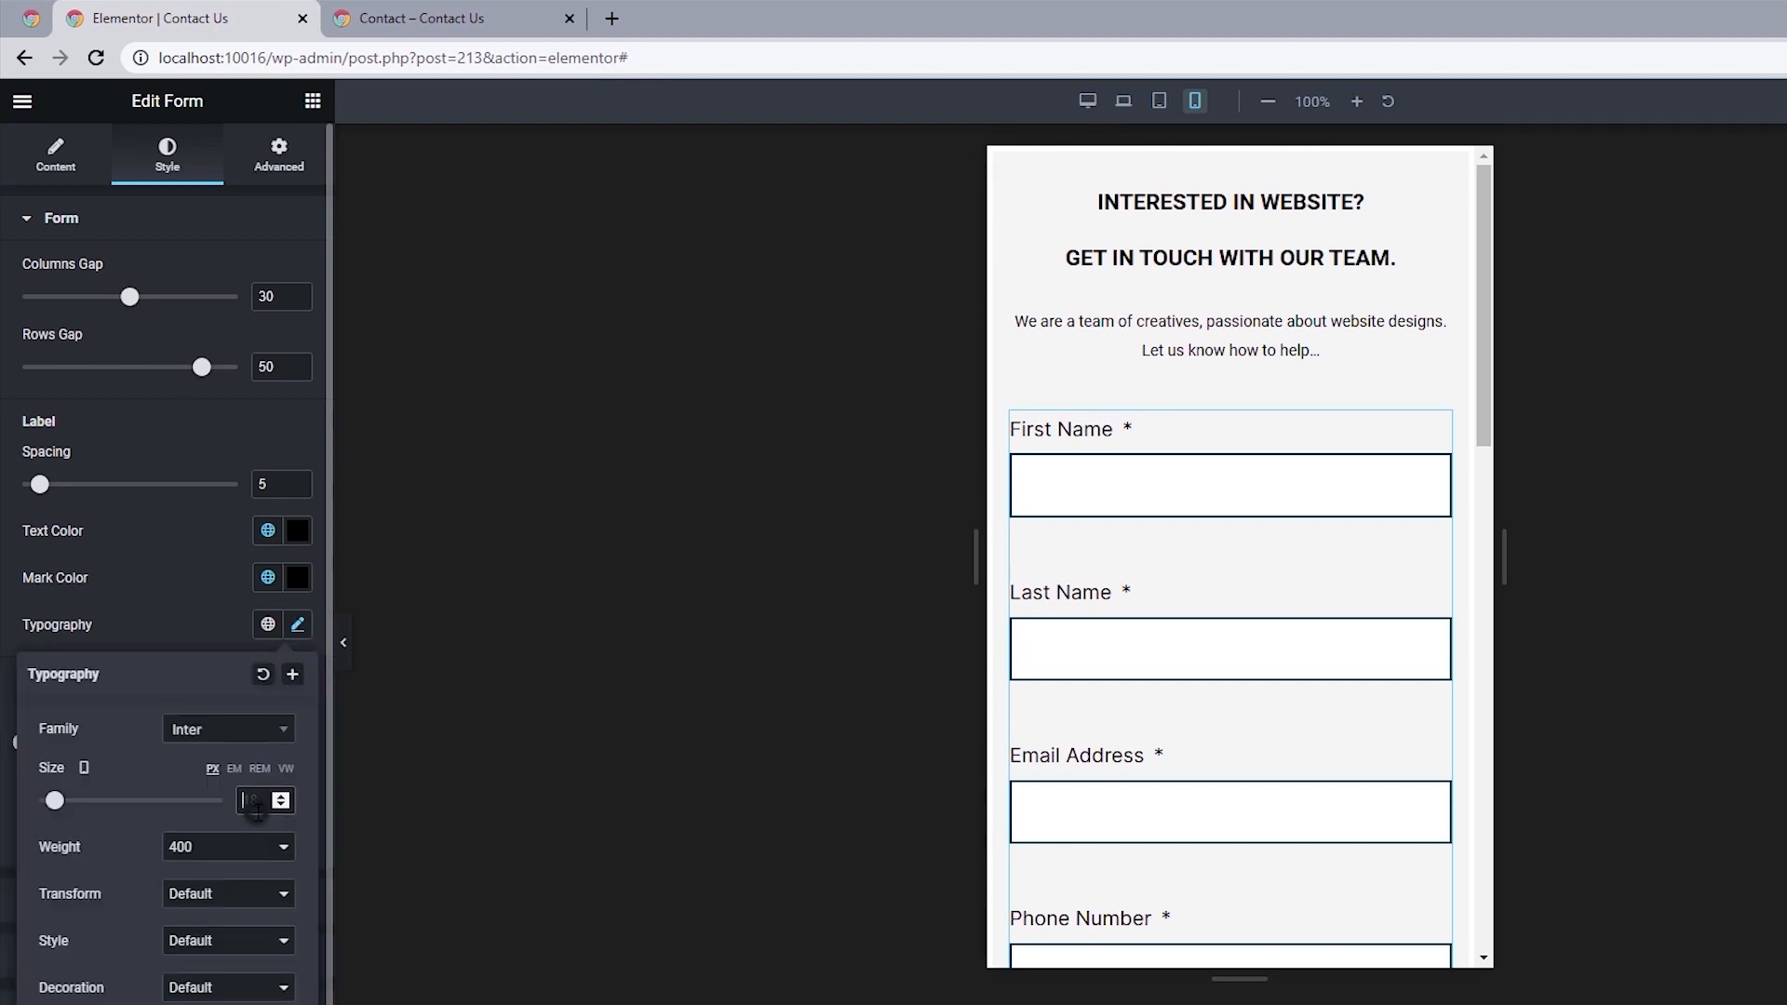
type("14")
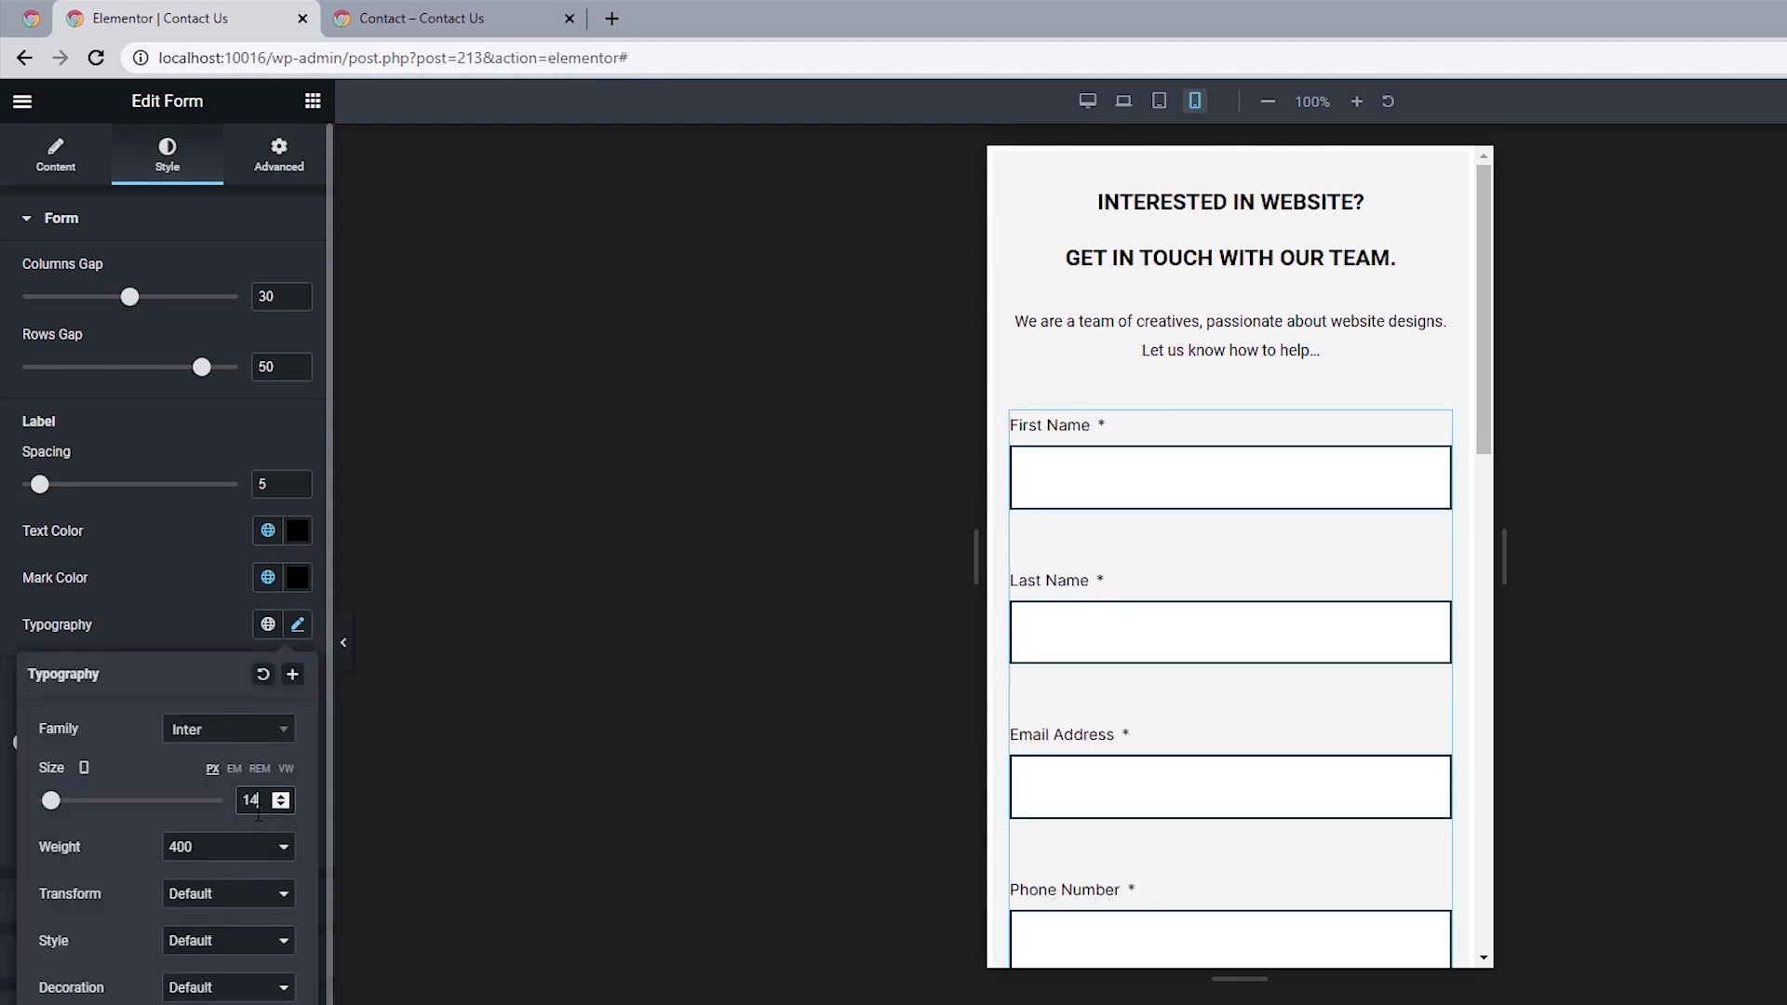
left_click(4, 696)
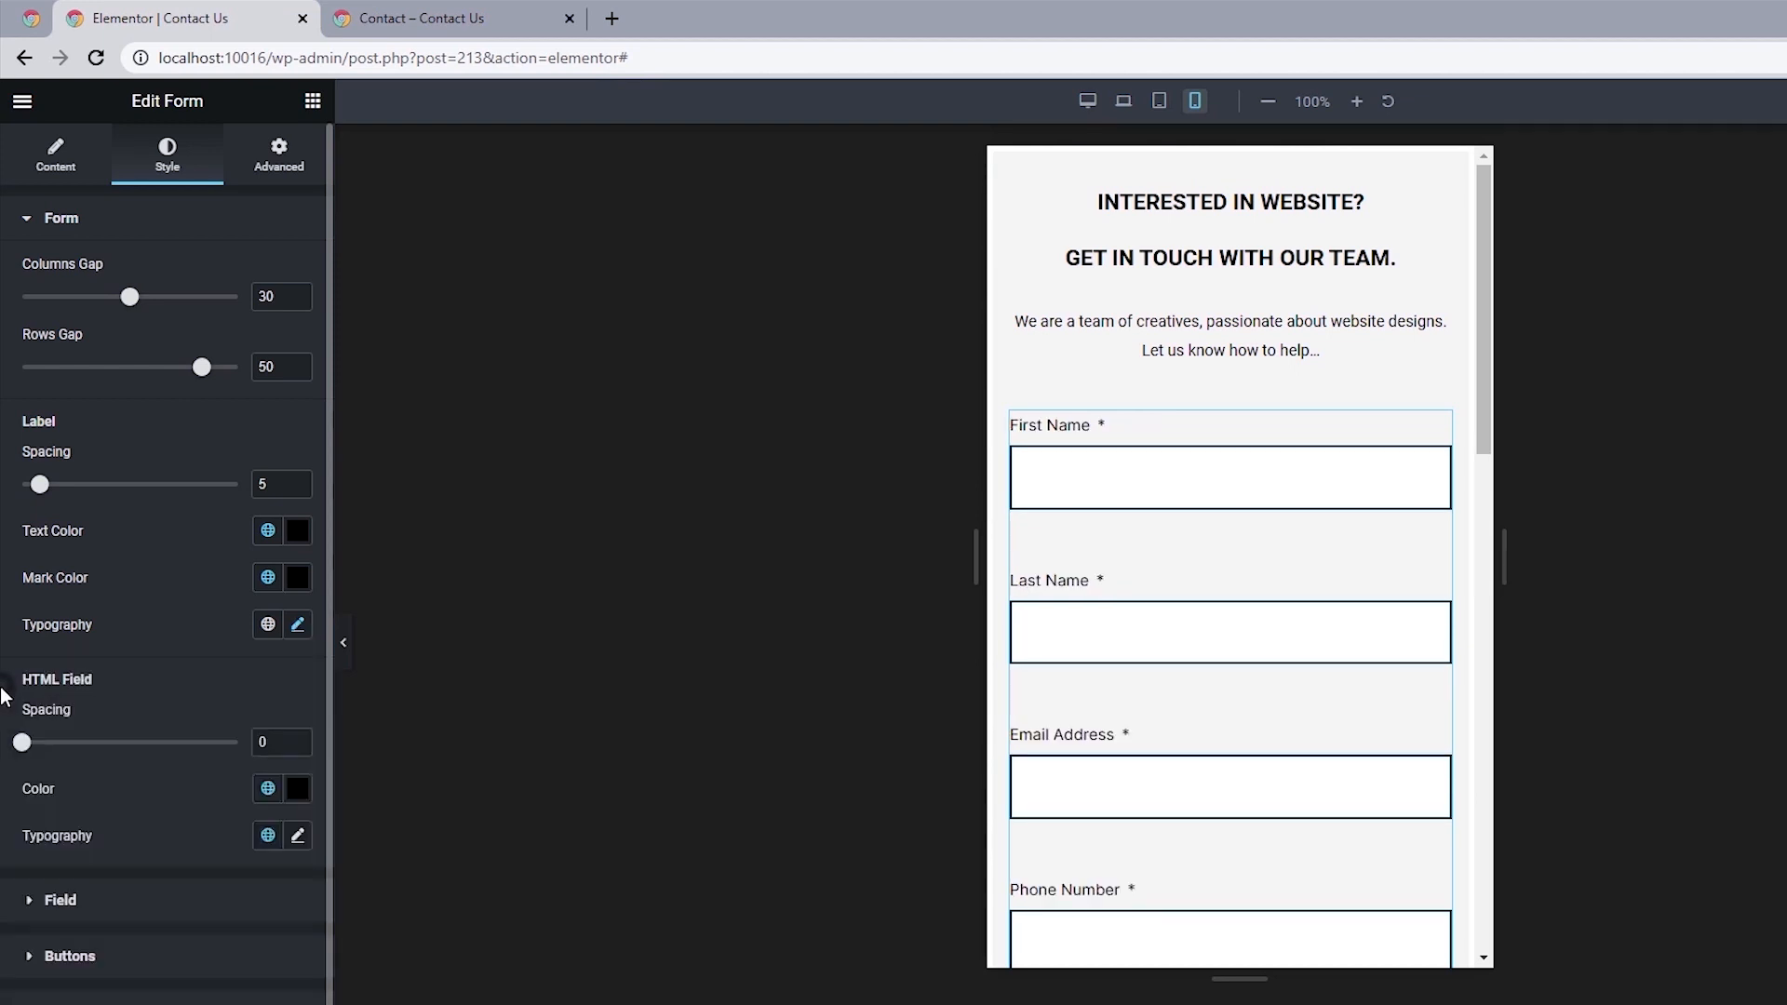
Set the form fields' font size to 14 px for the mobile view.
left_click(107, 903)
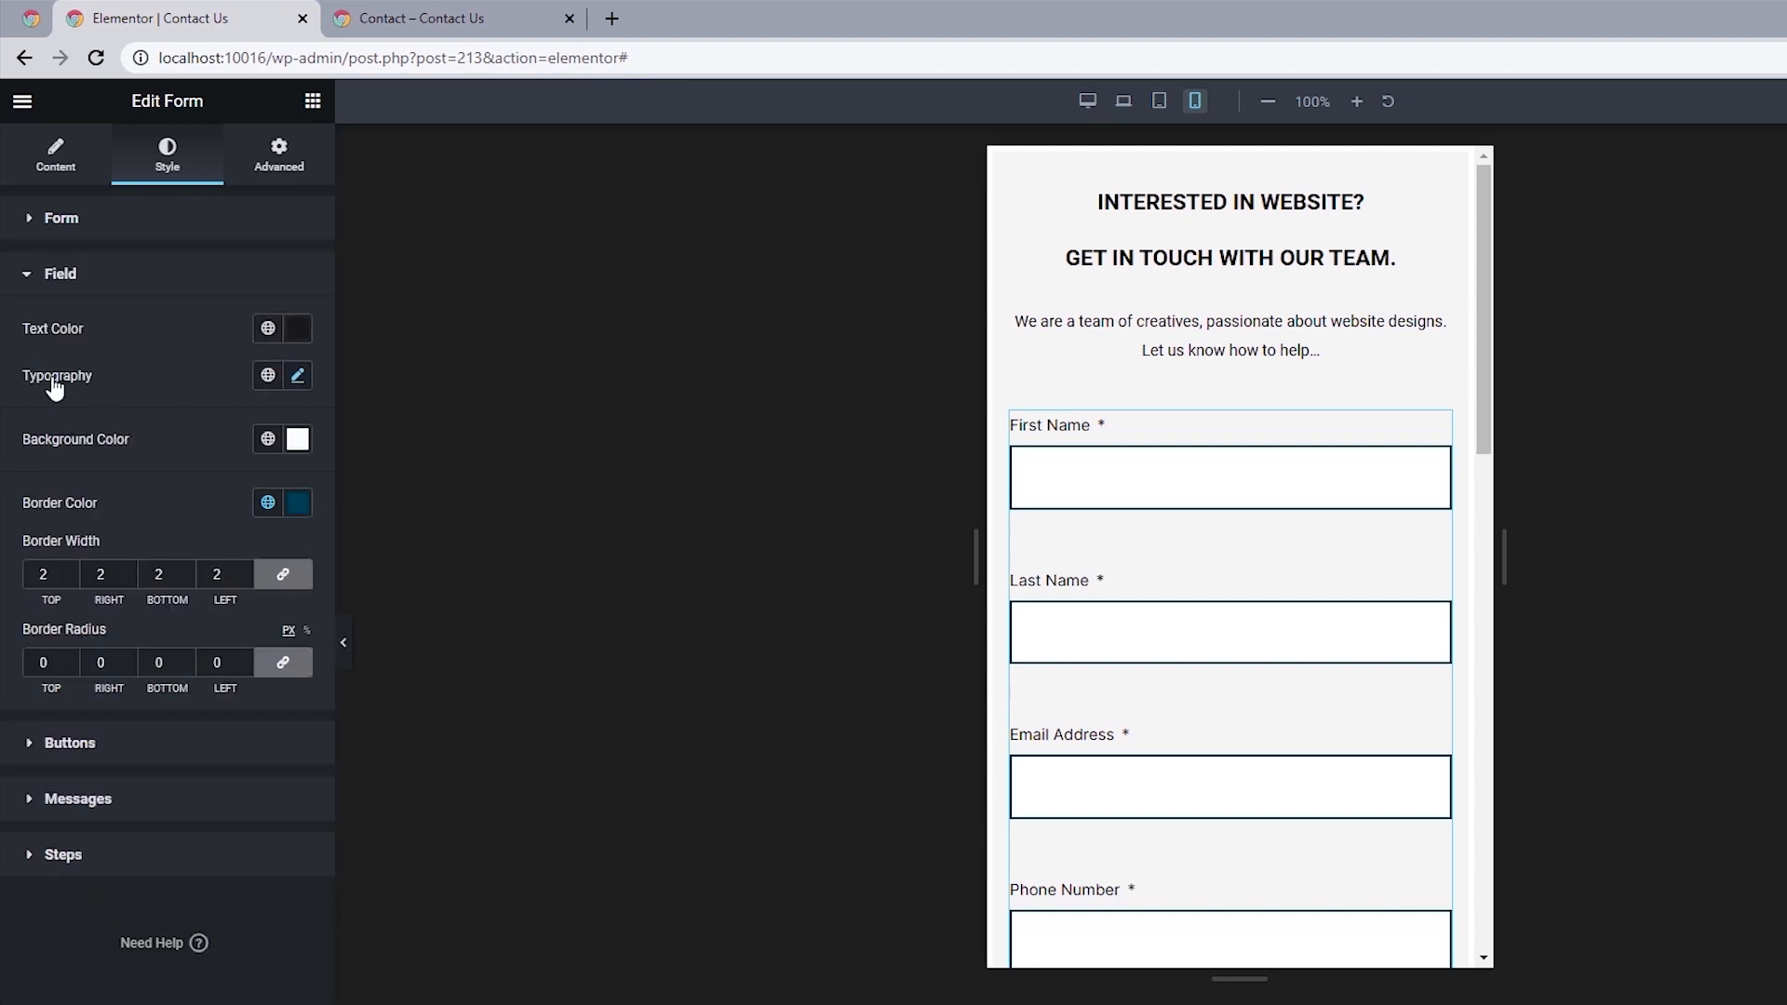
left_click(297, 375)
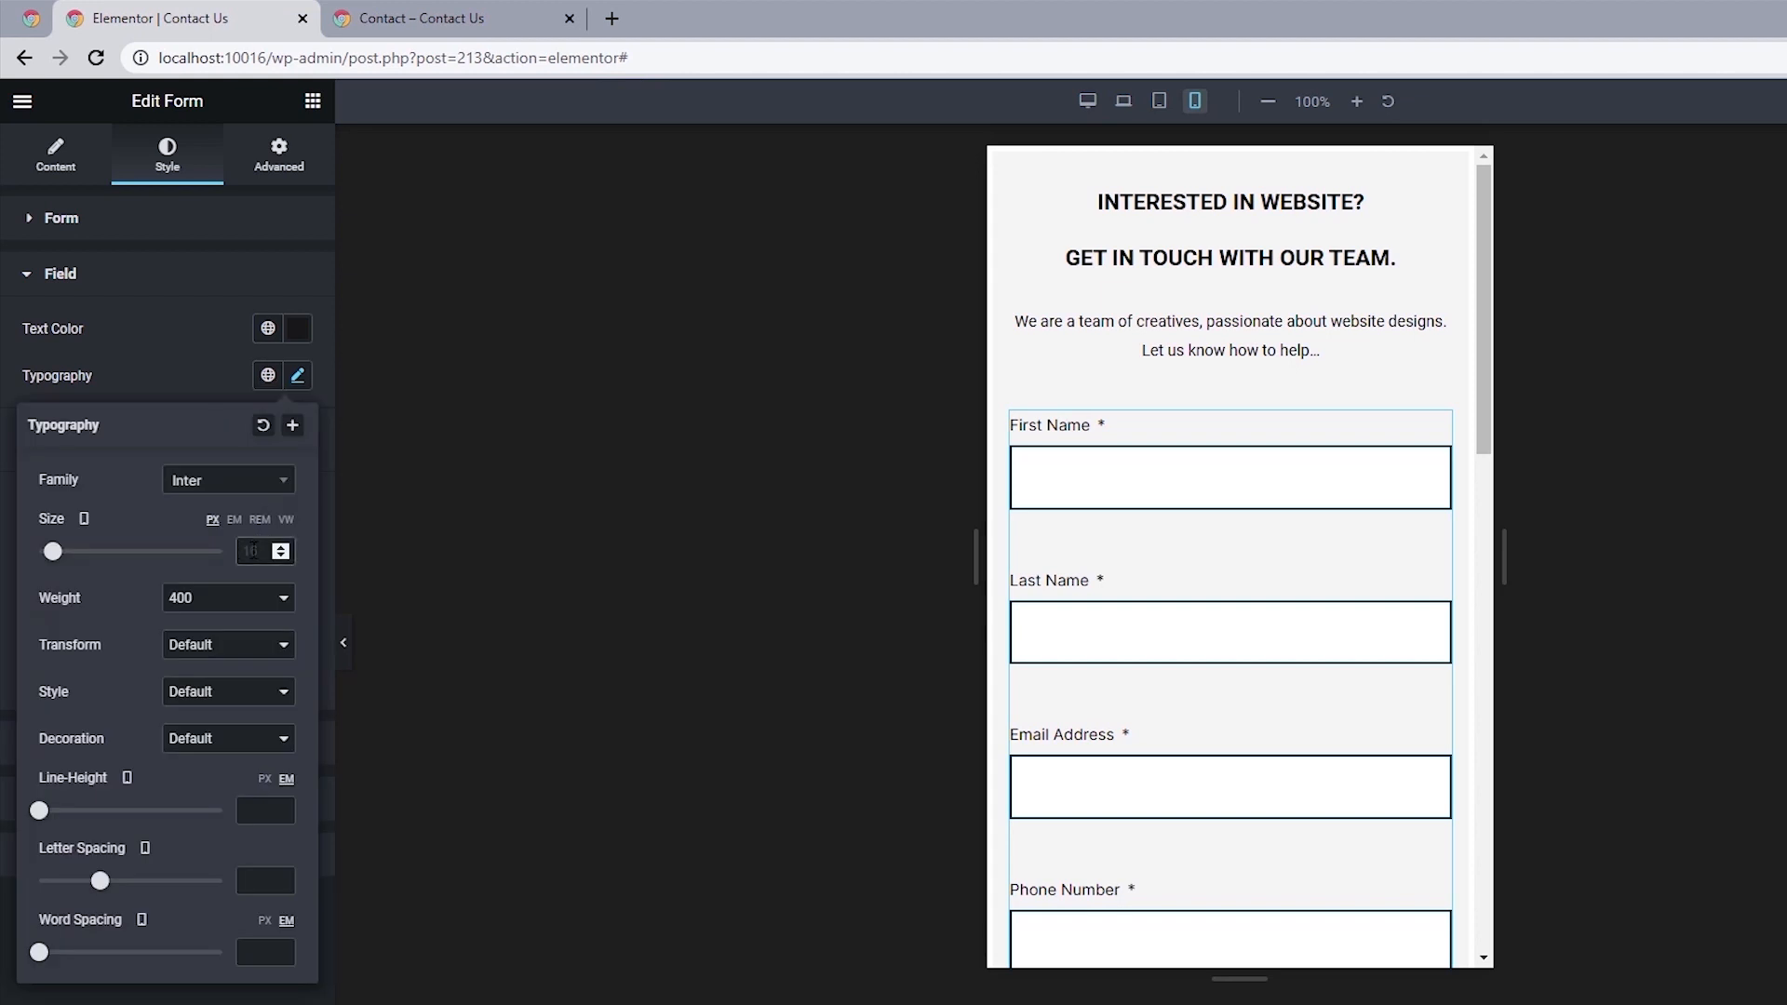
left_click(253, 551)
type("14")
left_click(3, 351)
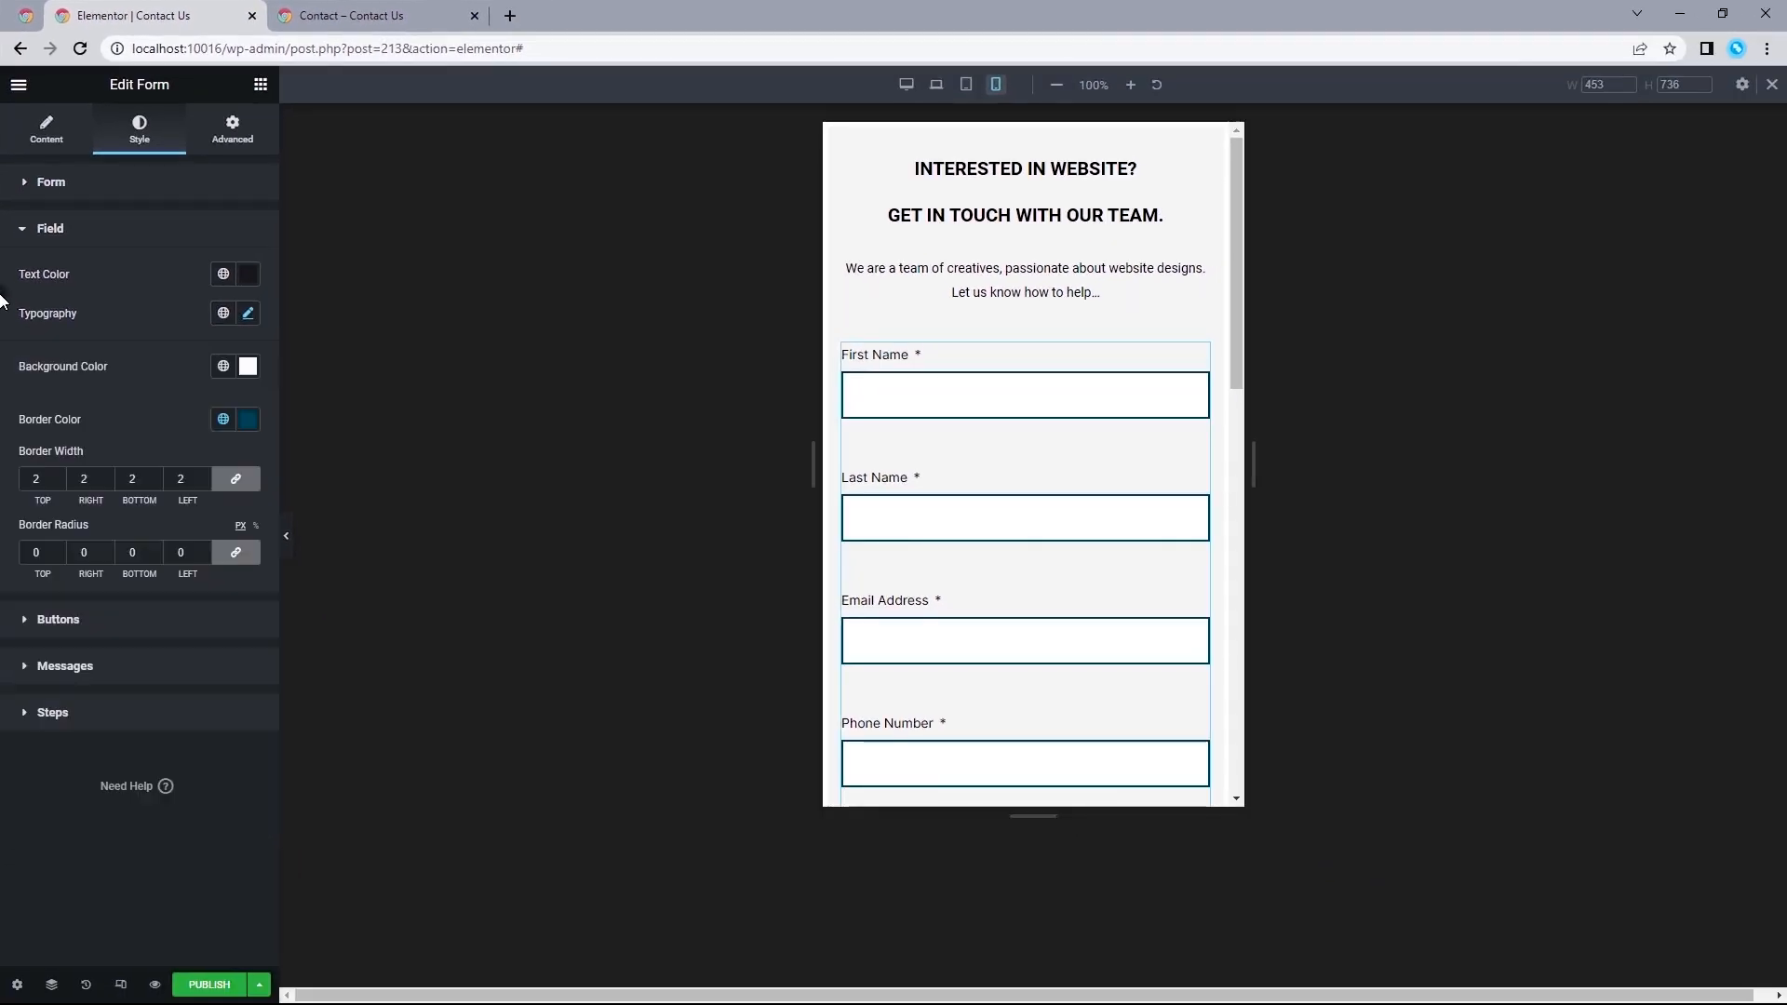
Review the page in the tablet, laptop and desktop views, then leave responsive mode and preview it at full width.
left_click(966, 84)
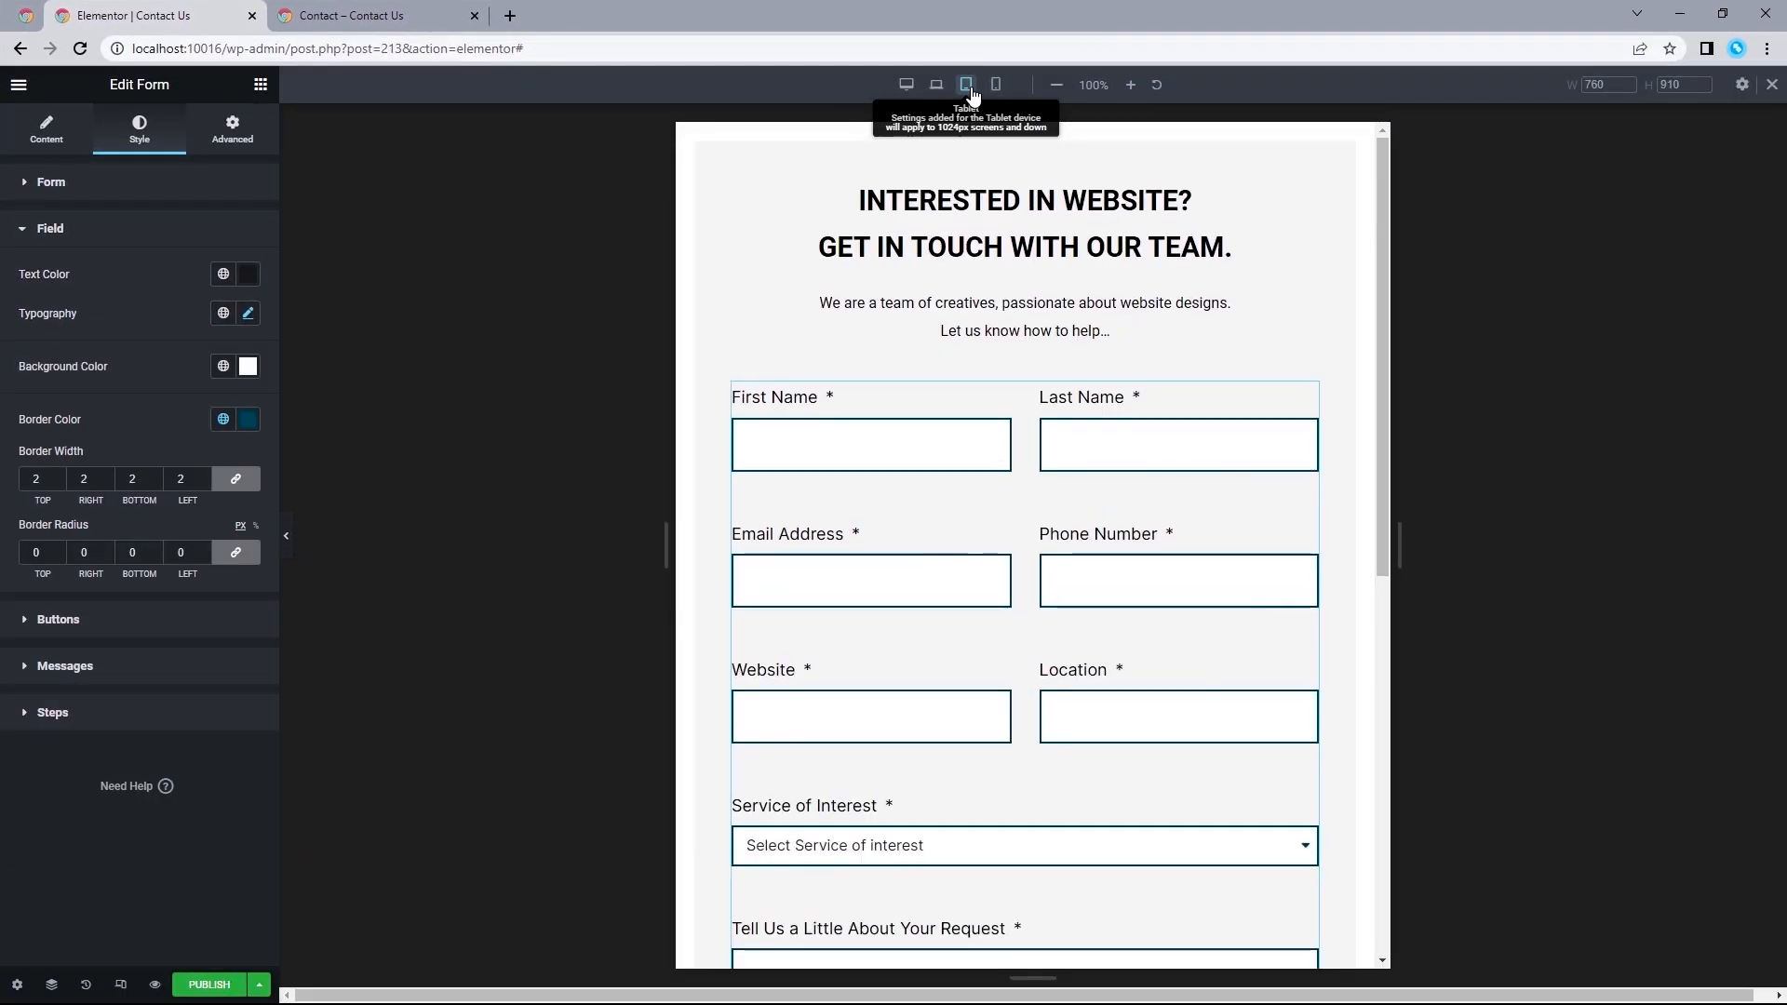
left_click(938, 88)
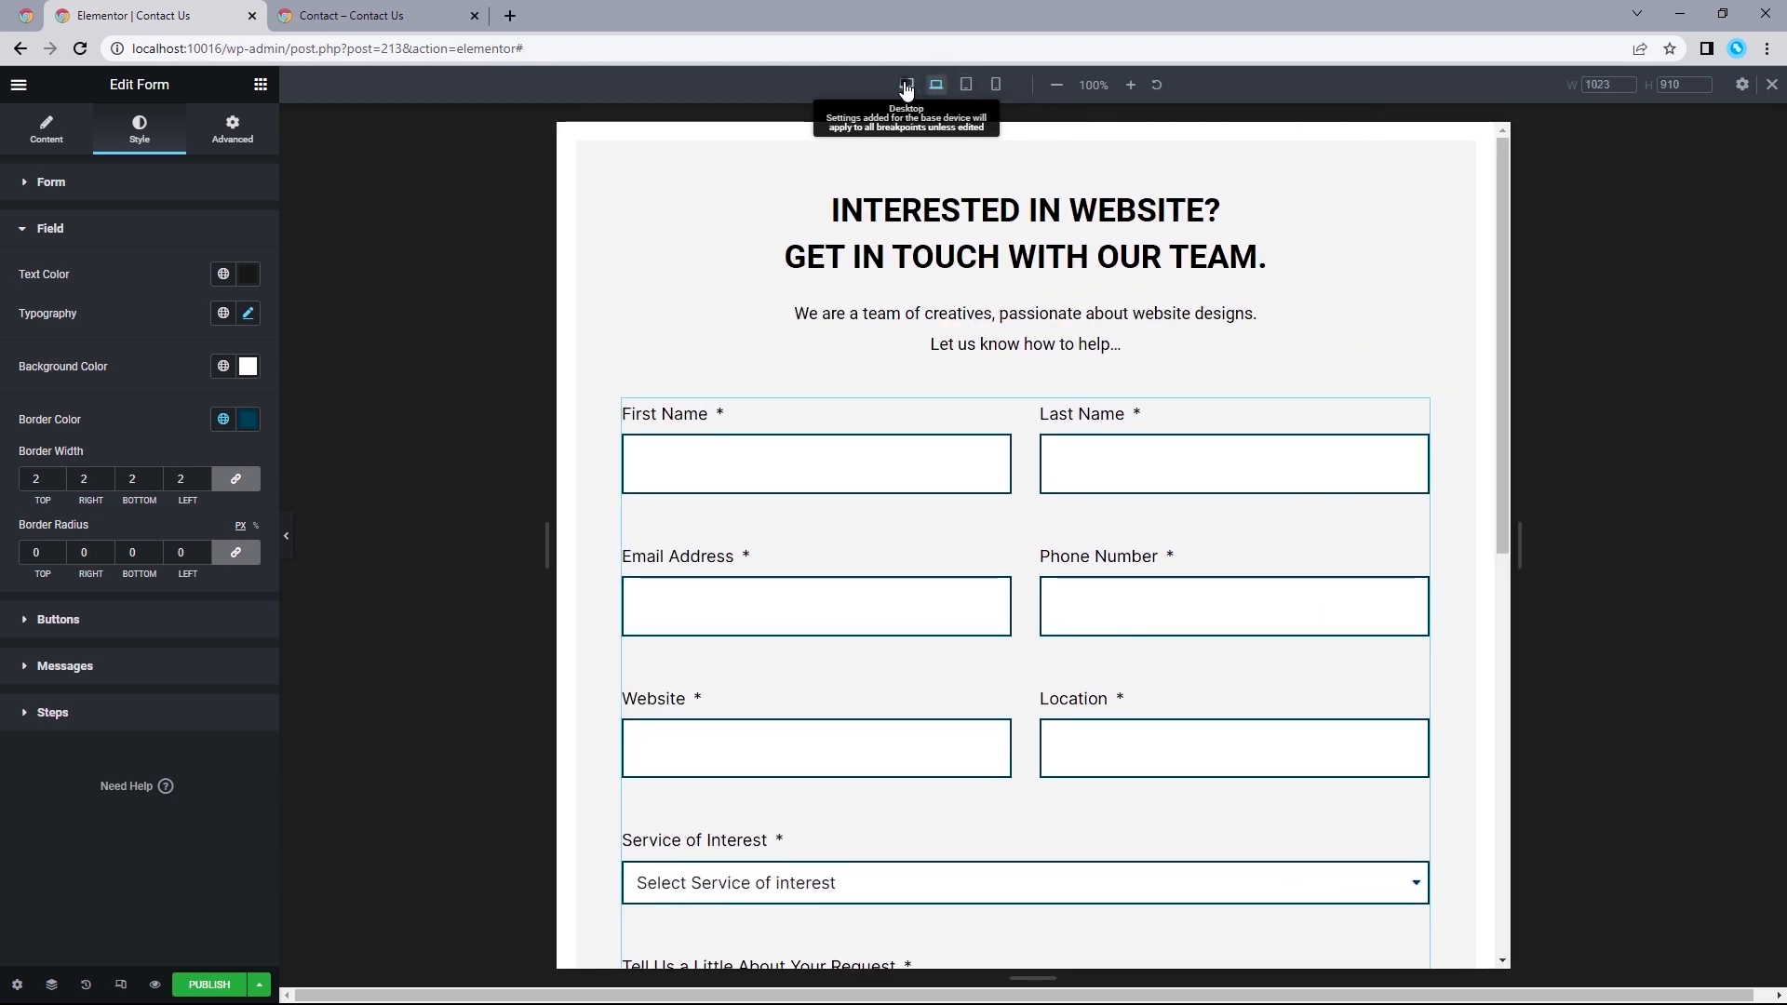
left_click(905, 86)
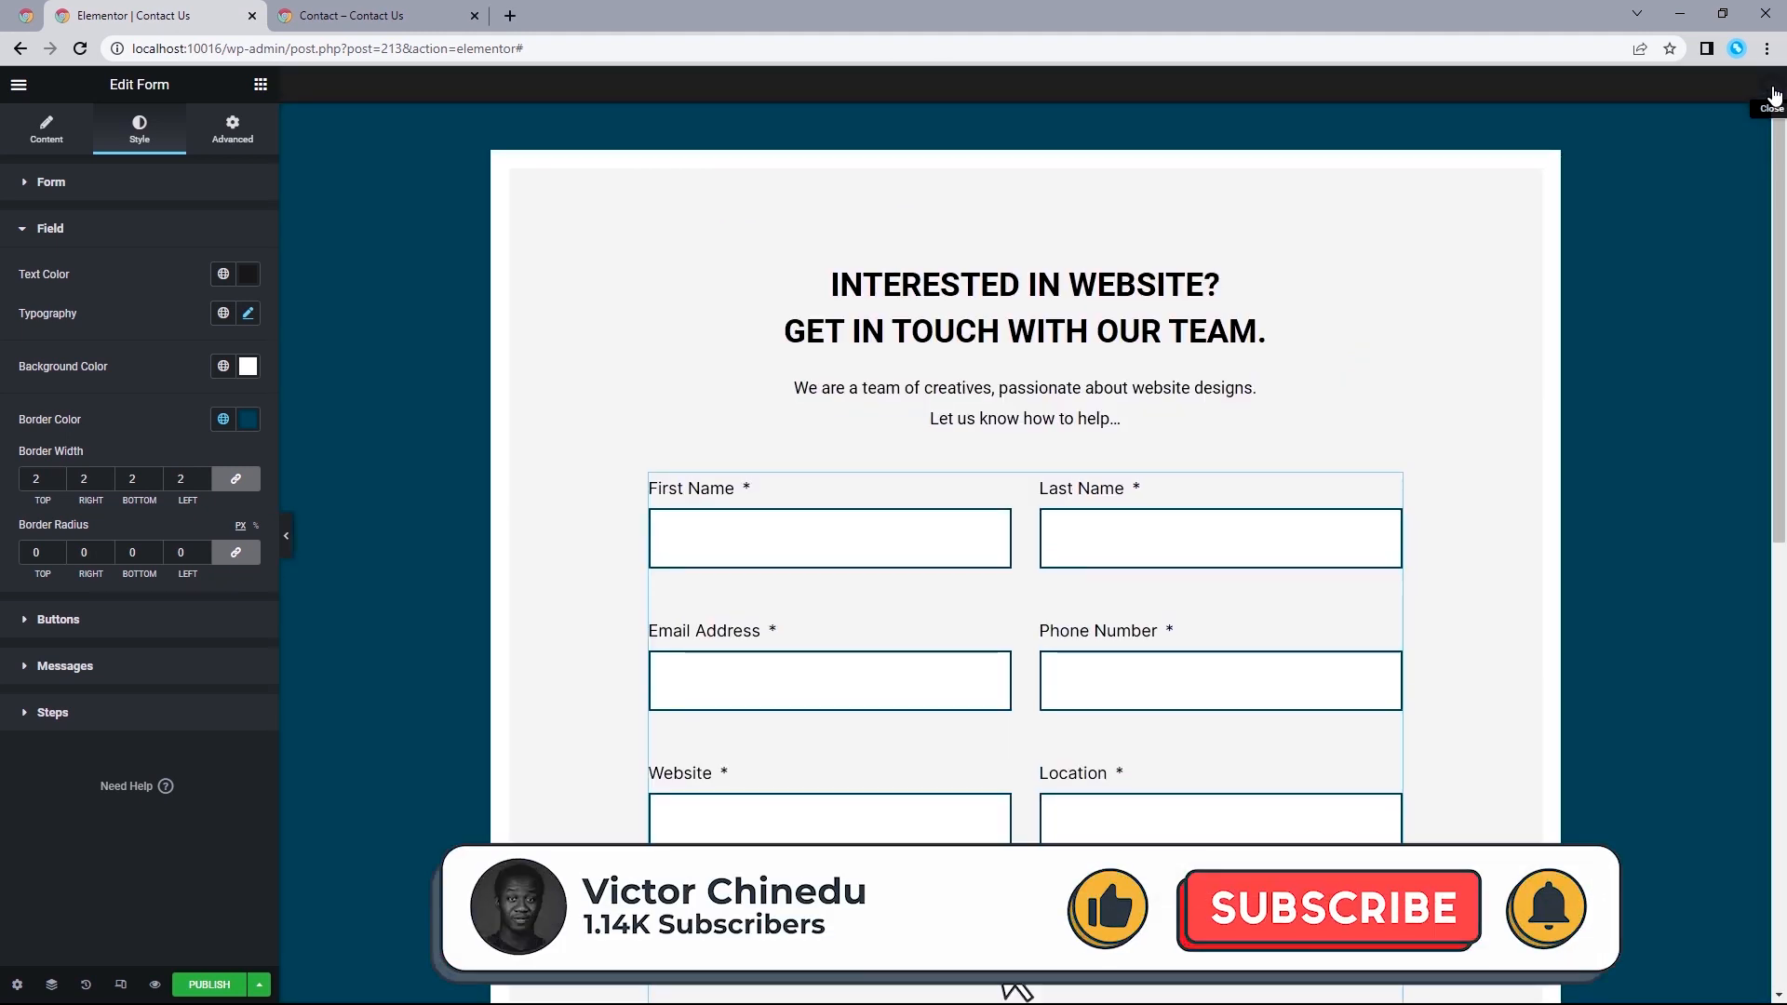
left_click(288, 537)
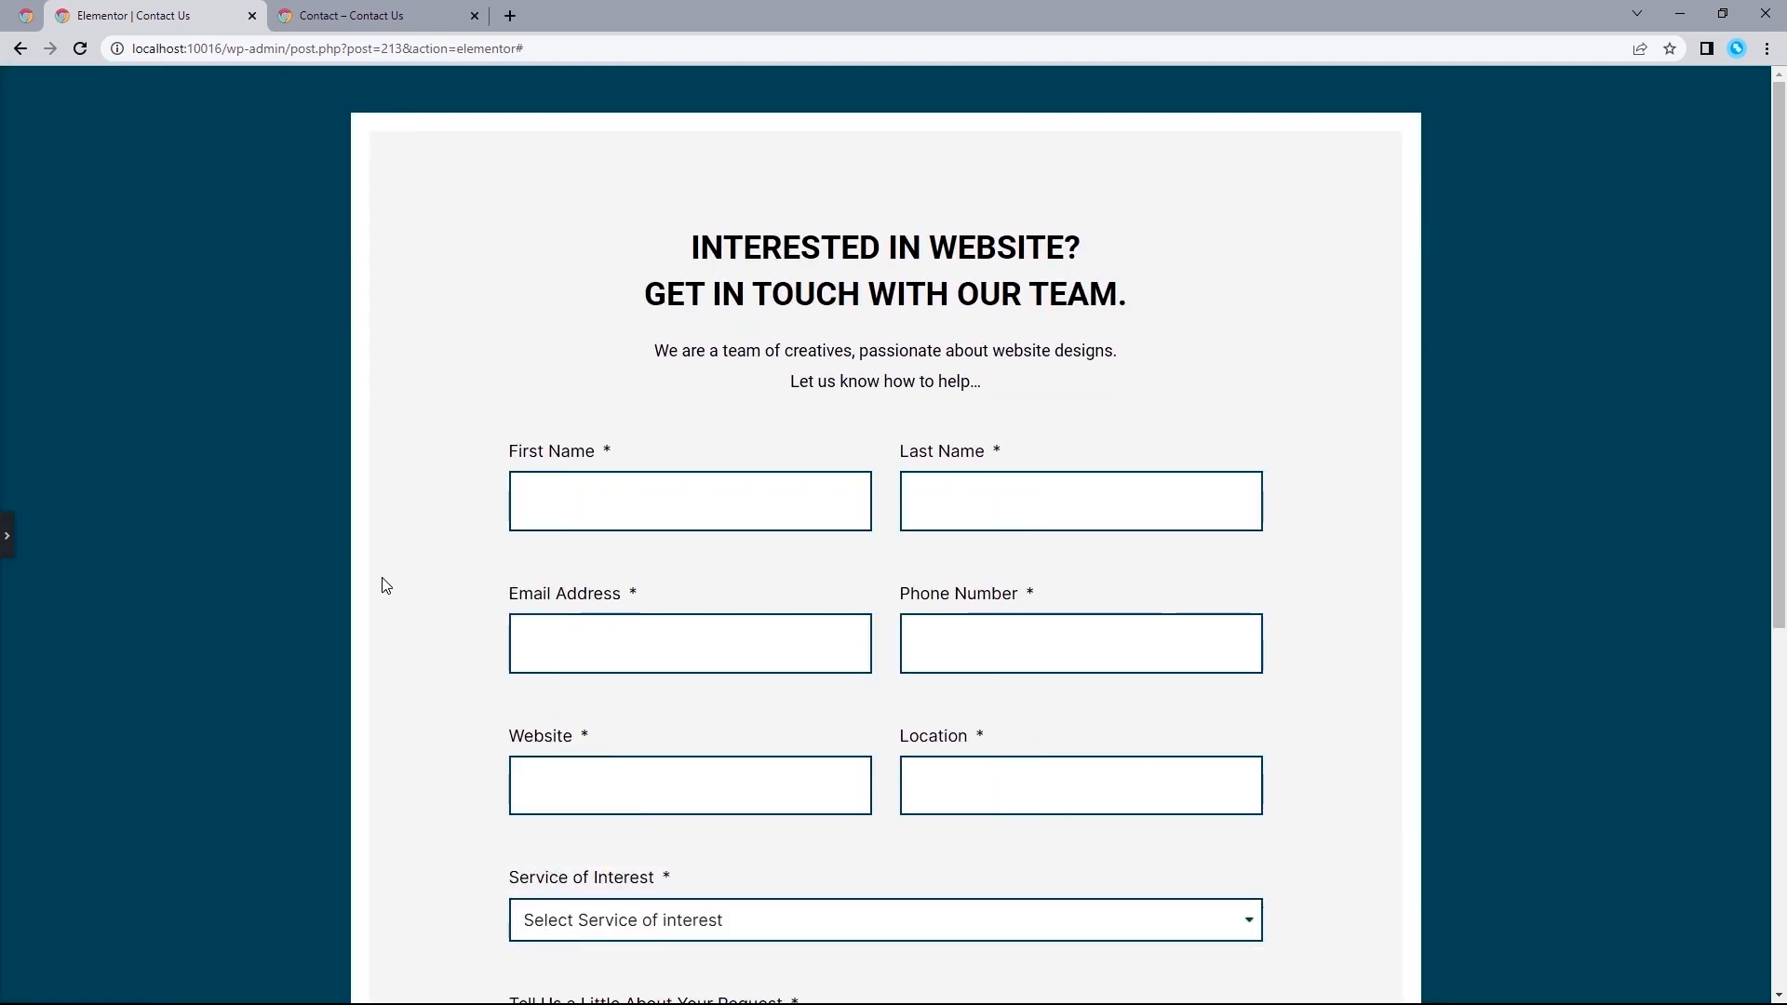